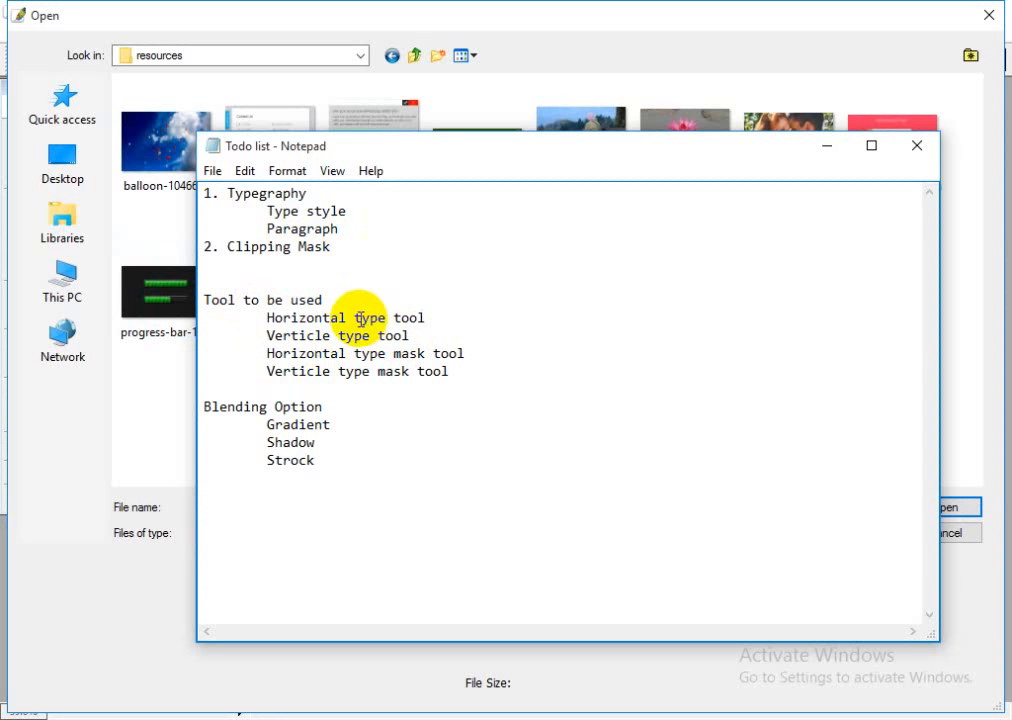
- Review the type tools and blending options listed in the Todo list note, then return to the Open dialog
left_click_drag(355, 319, 427, 318)
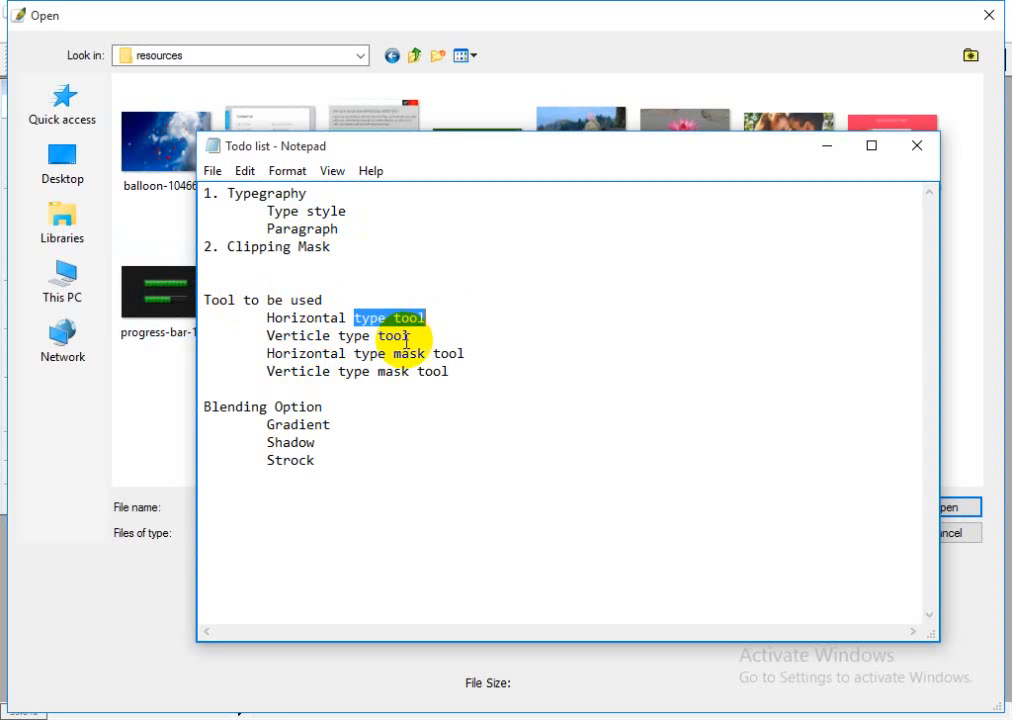
left_click_drag(339, 336, 445, 333)
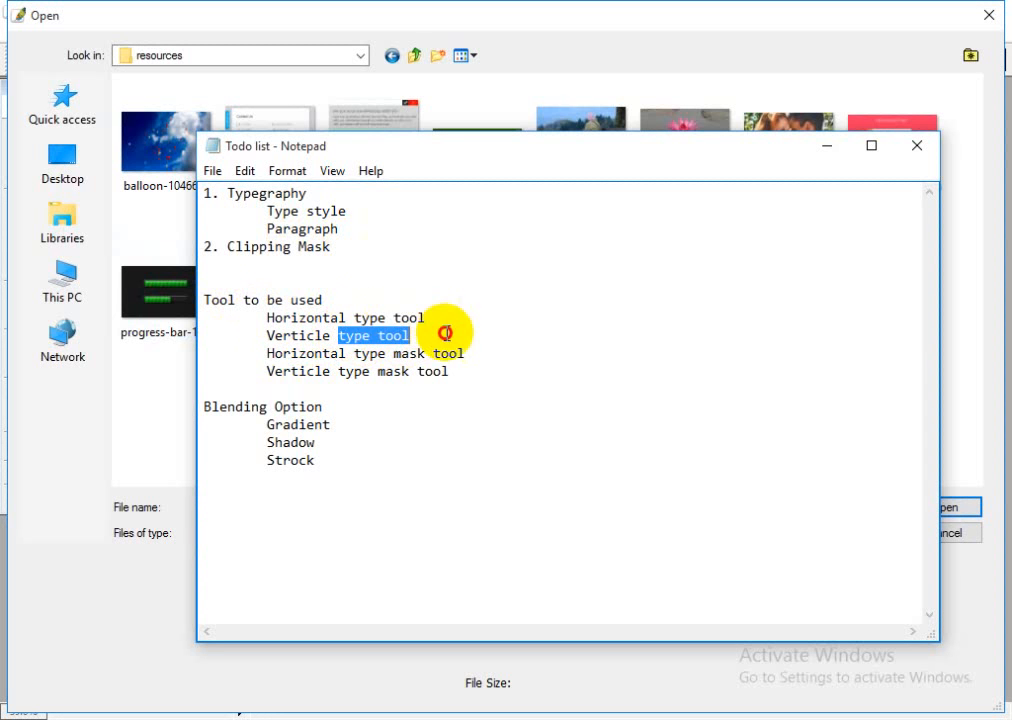
left_click(355, 371)
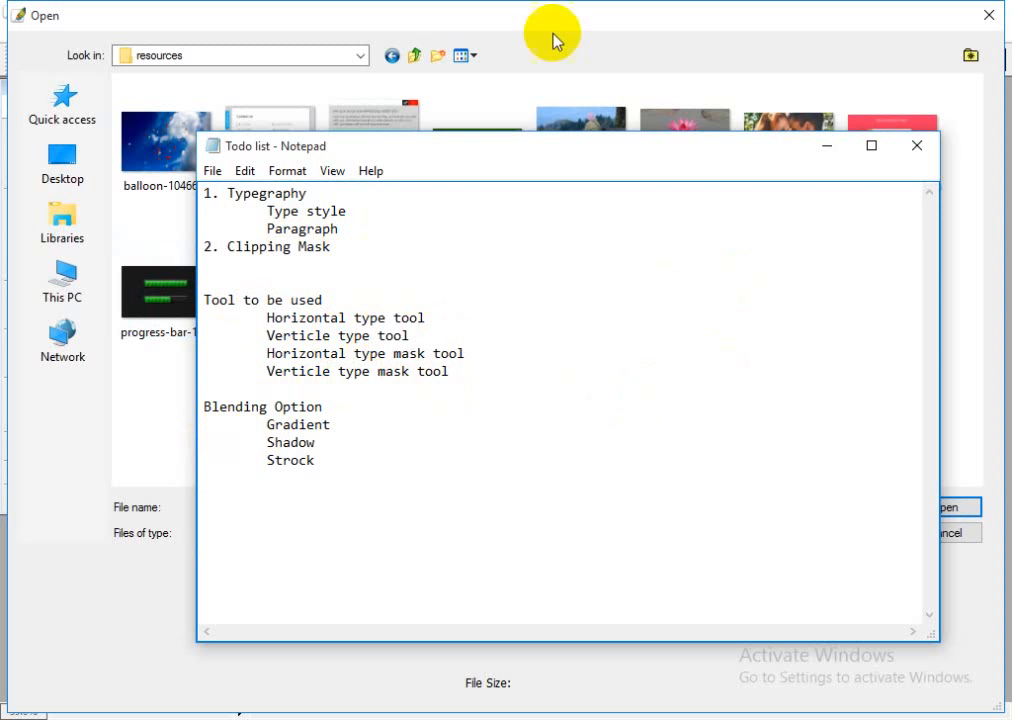
left_click(623, 58)
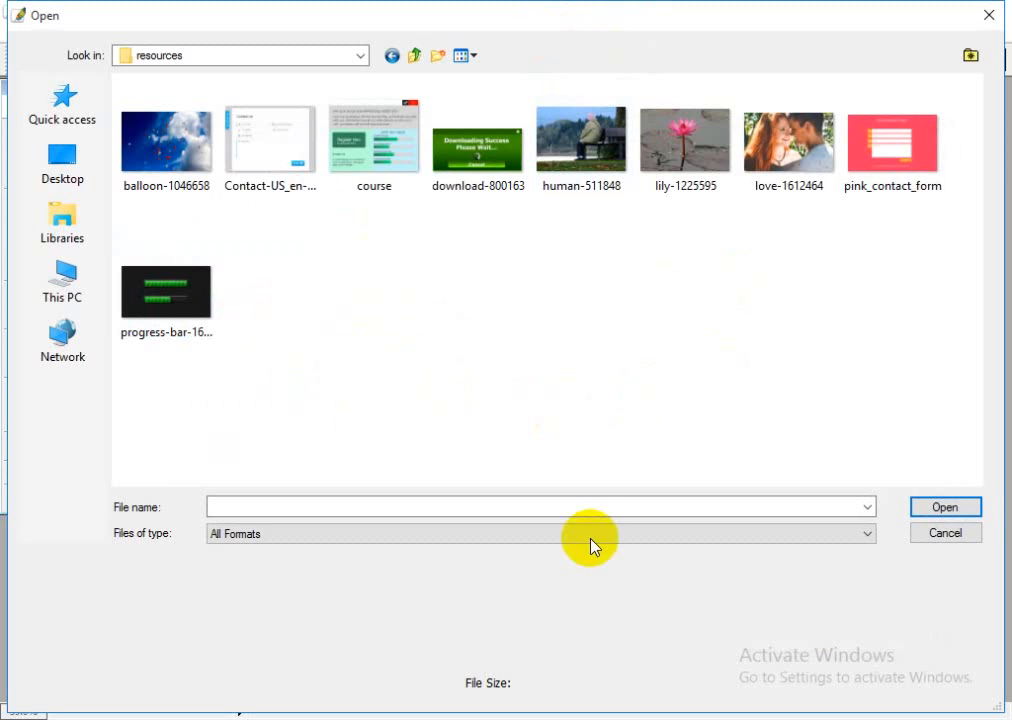
left_click(578, 719)
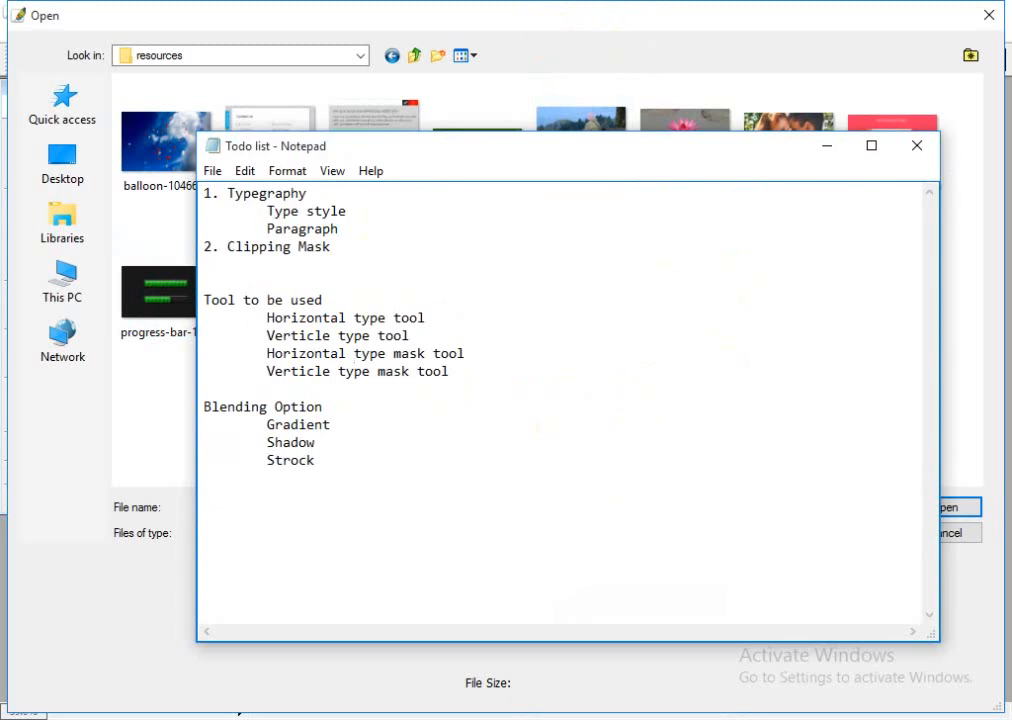
left_click(560, 719)
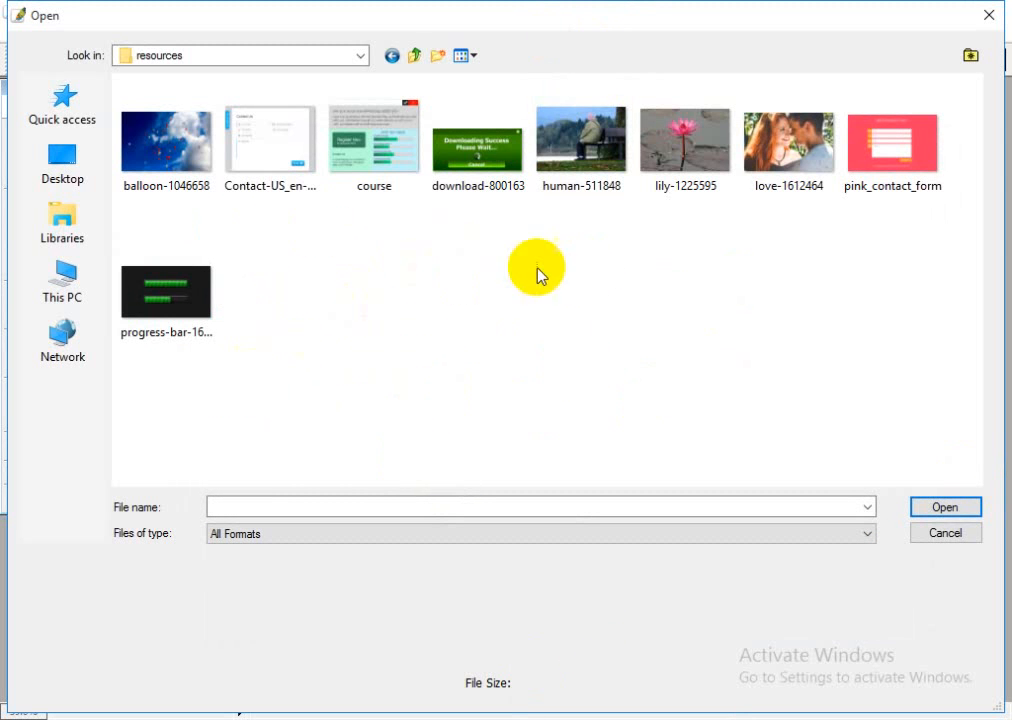
- Open the human-511848 image from the resources folder and maximize its document window
left_click(581, 140)
left_click(945, 507)
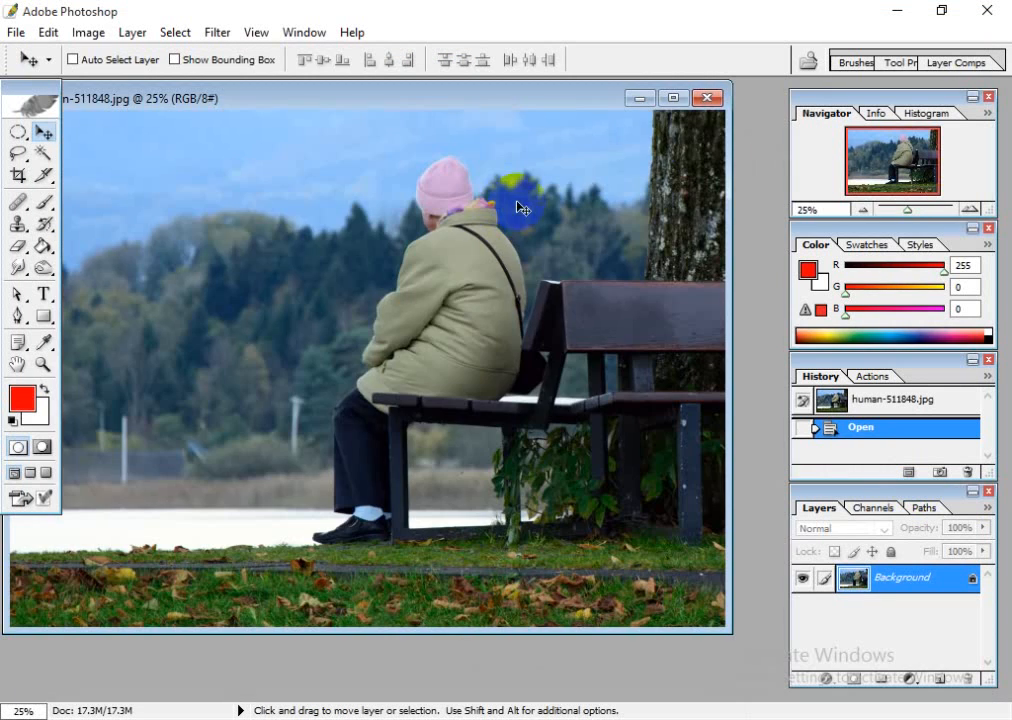
left_click(674, 98)
scroll(489, 315, "up", 3)
scroll(488, 316, "down", 3)
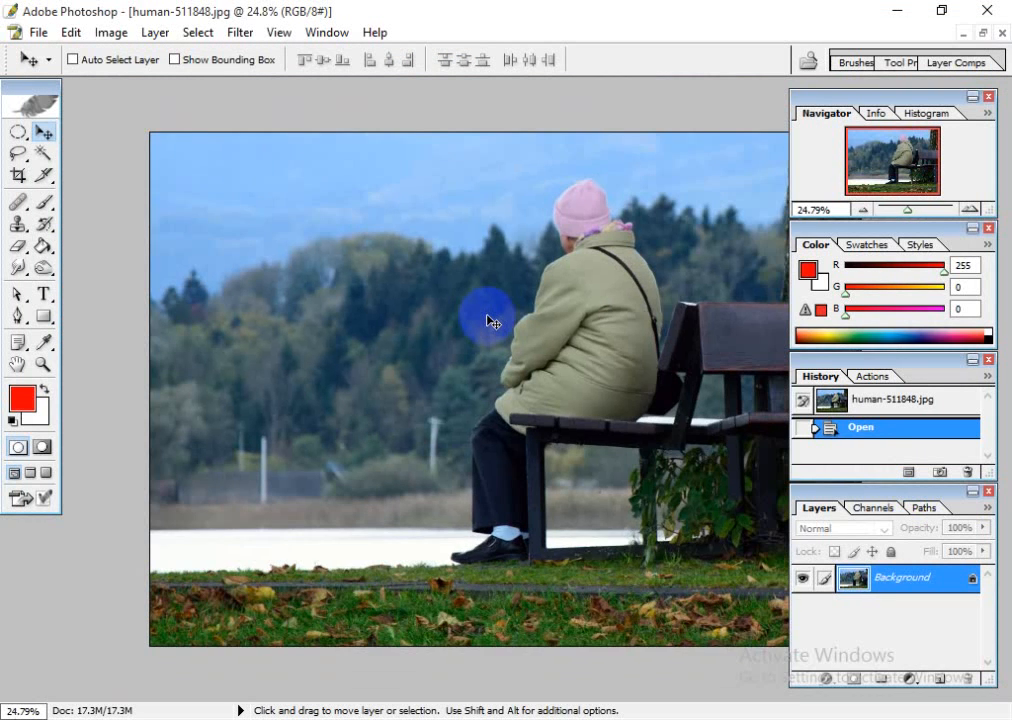
scroll(490, 321, "up", 1)
scroll(366, 357, "up", 1)
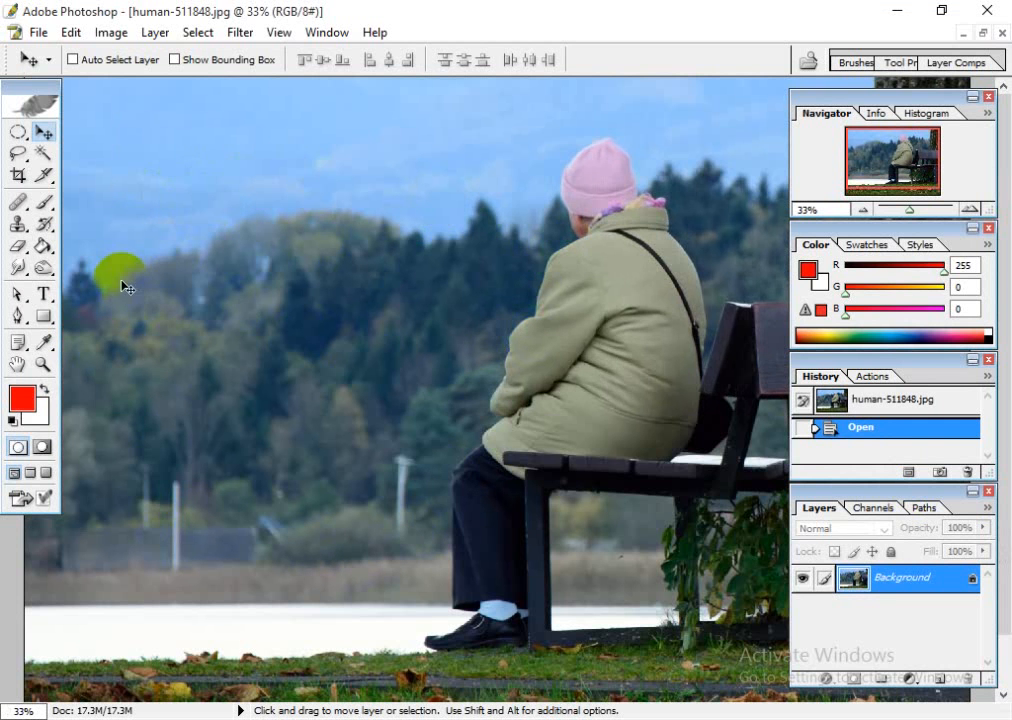
- Add the horizontal text "Raj Computer" in red 88.76 pt Impact over the trees beside the seated person
left_click(43, 296)
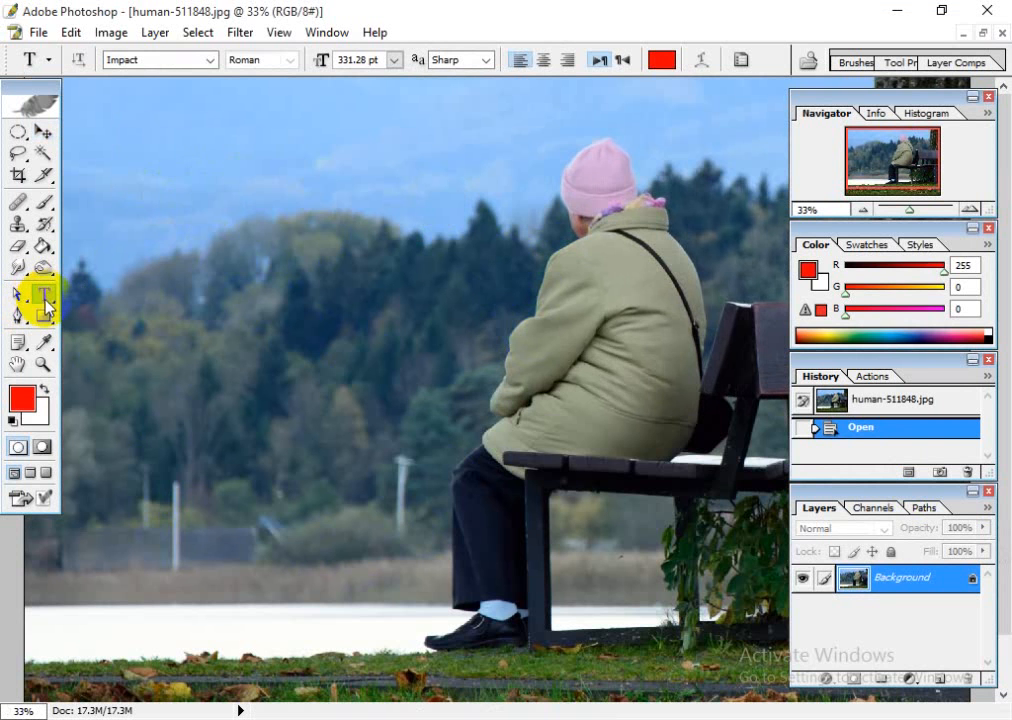
left_click(168, 268)
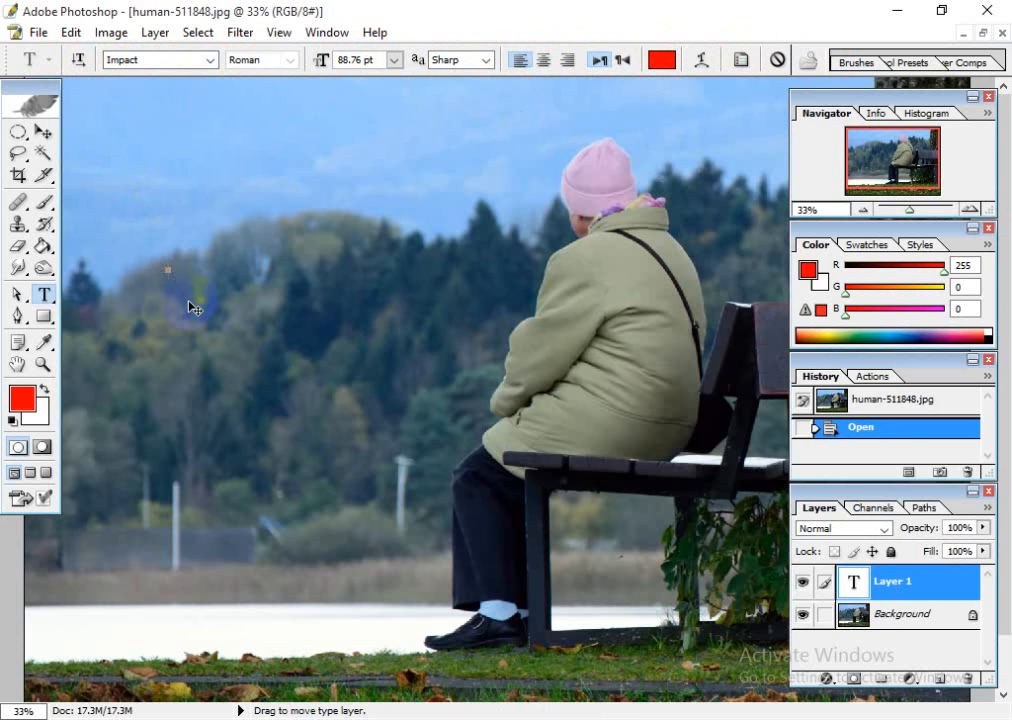
left_click(663, 62)
left_click(656, 62)
type("Raj")
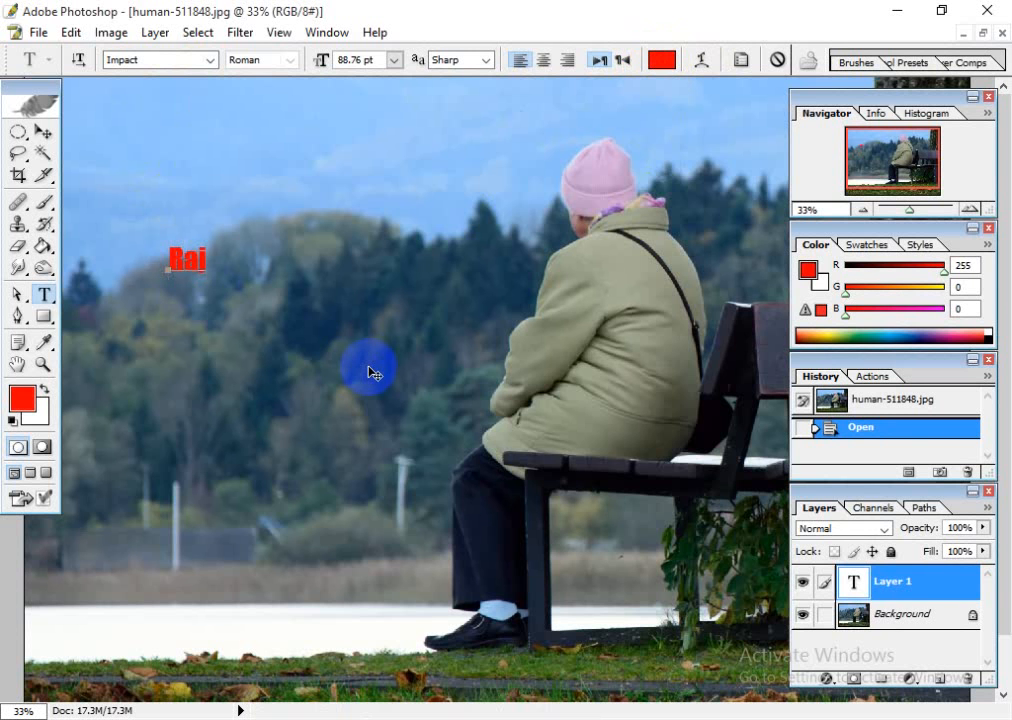
type(" Computer")
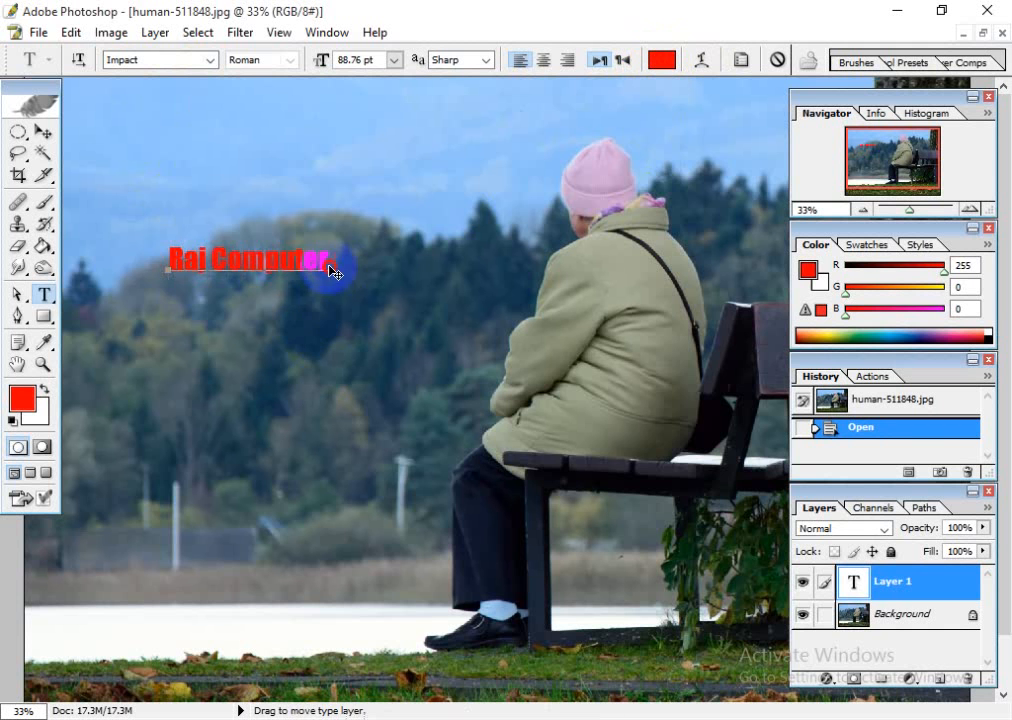
- Move the "Raj Computer" text slightly upward over the trees
left_click_drag(330, 264, 351, 261)
left_click(293, 262)
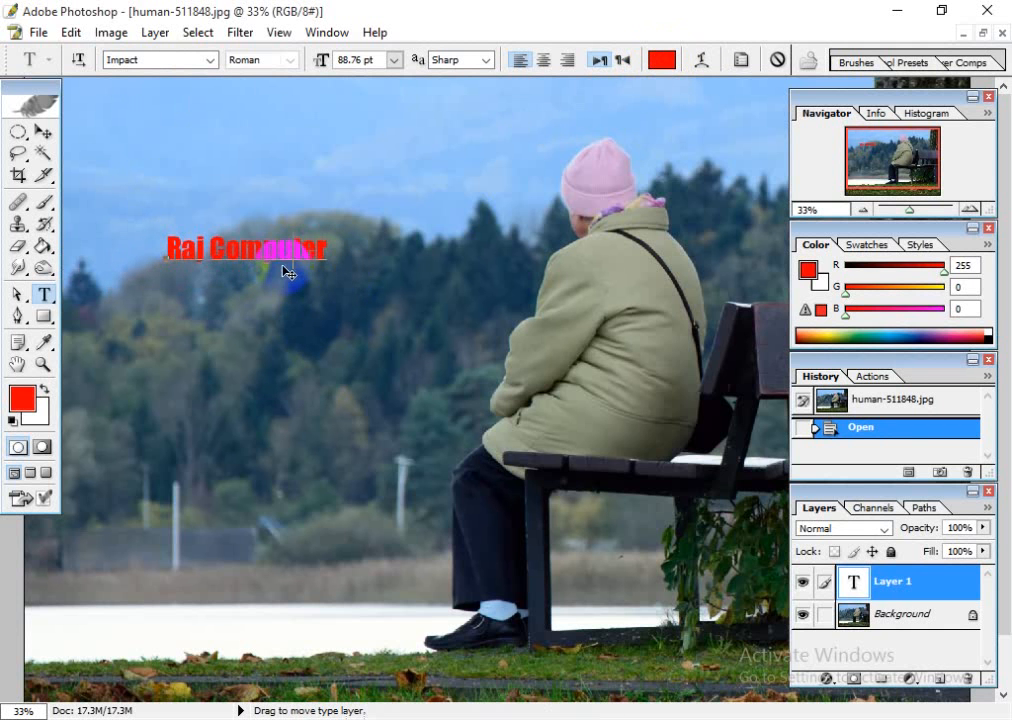
left_click_drag(168, 250, 248, 252)
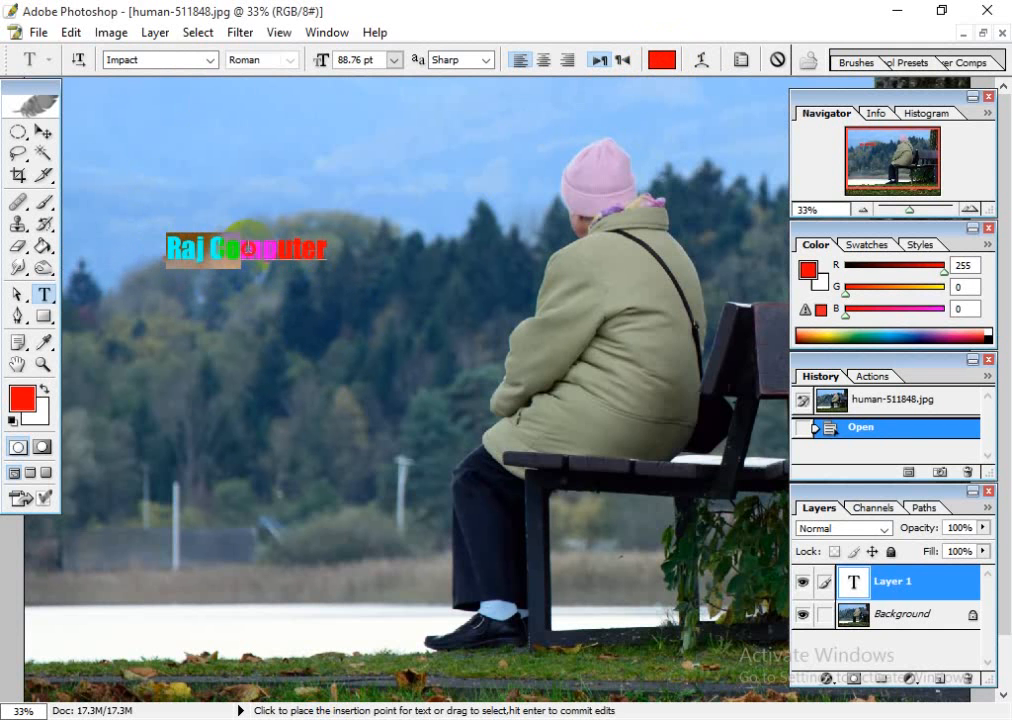
left_click(302, 254)
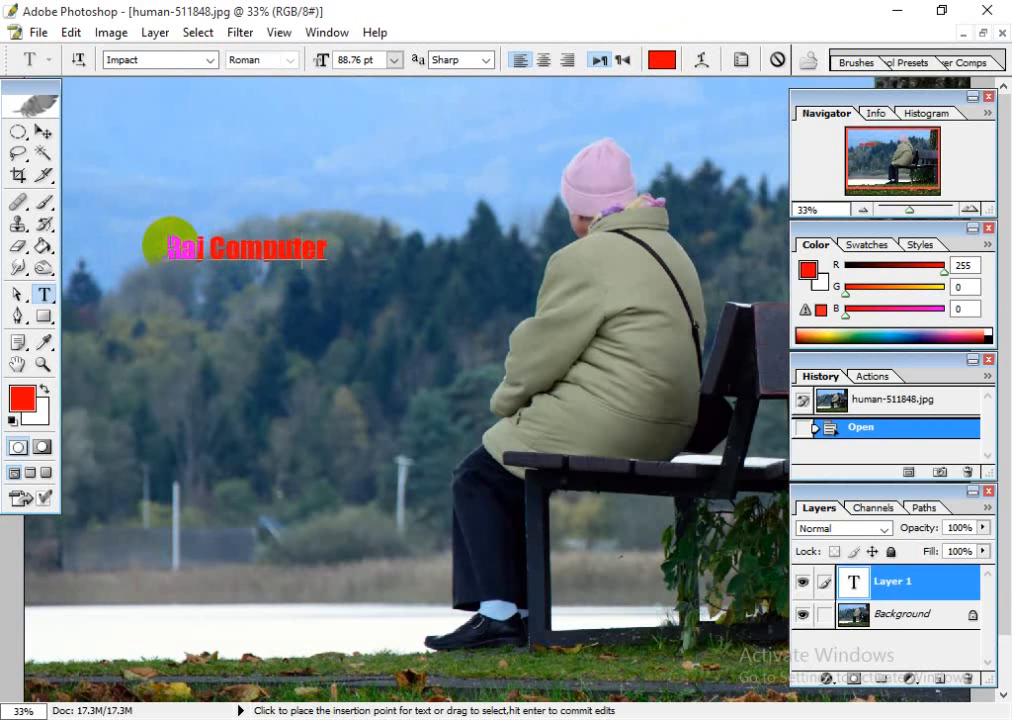
- Change the colour of the whole "Raj Computer" text to white
left_click_drag(168, 247, 340, 266)
left_click(662, 61)
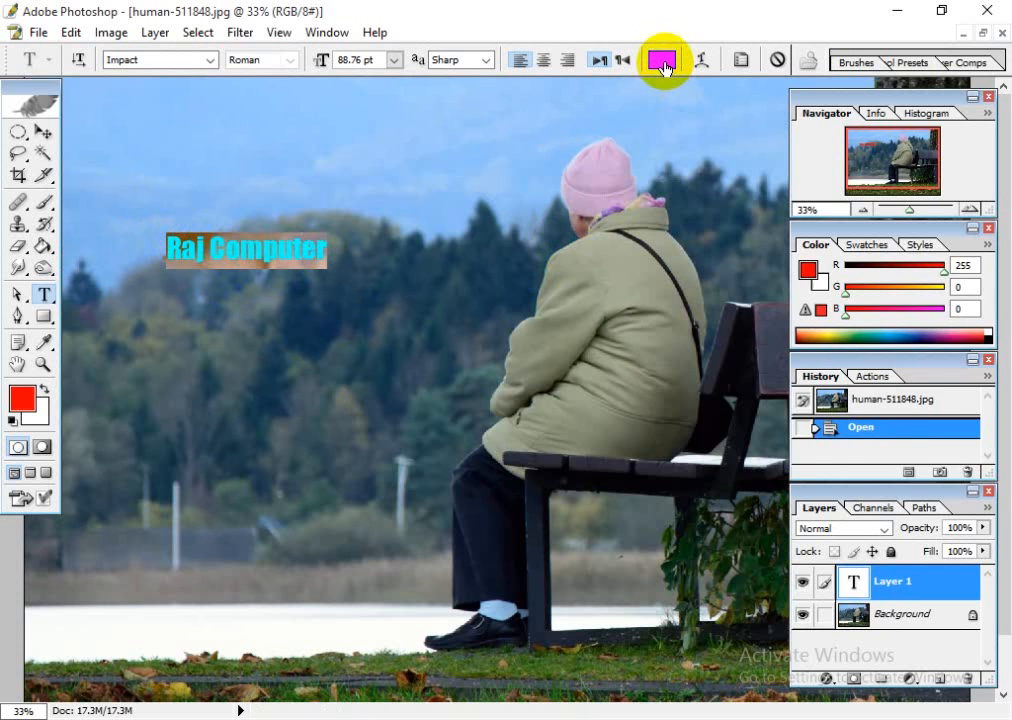
mouse_move(538, 235)
left_mouse_down()
mouse_move(483, 178)
mouse_move(488, 357)
mouse_move(553, 219)
left_mouse_up()
left_click_drag(767, 365, 466, 178)
left_click(922, 174)
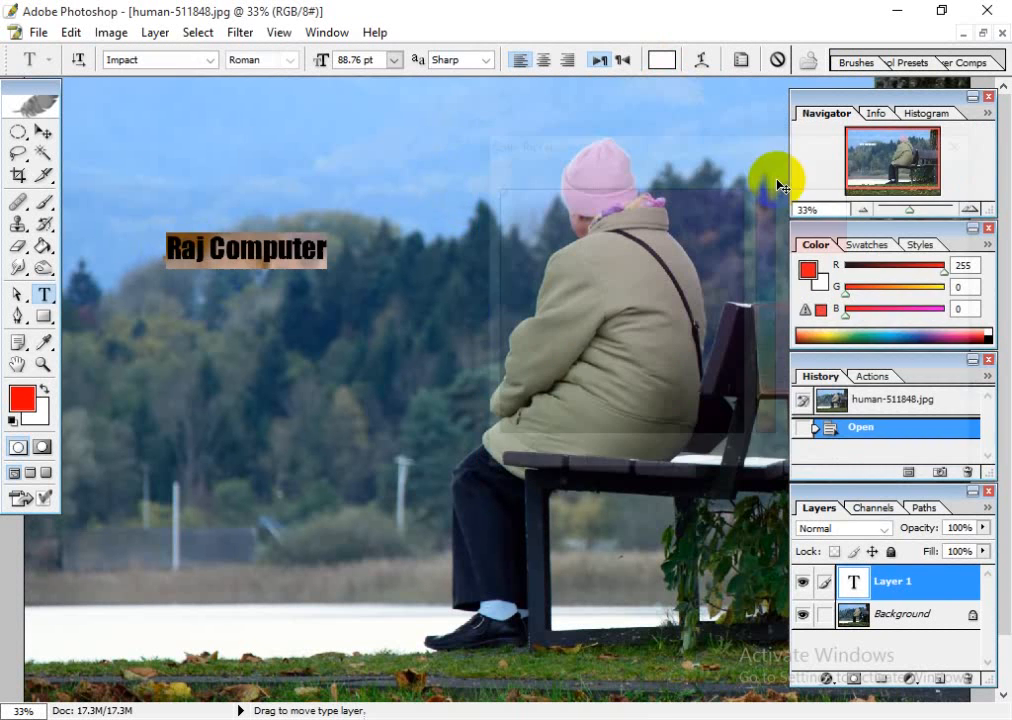
- Set the font of the whole "Raj Computer" text to Calibri
left_click(176, 247)
left_click_drag(330, 250, 166, 250)
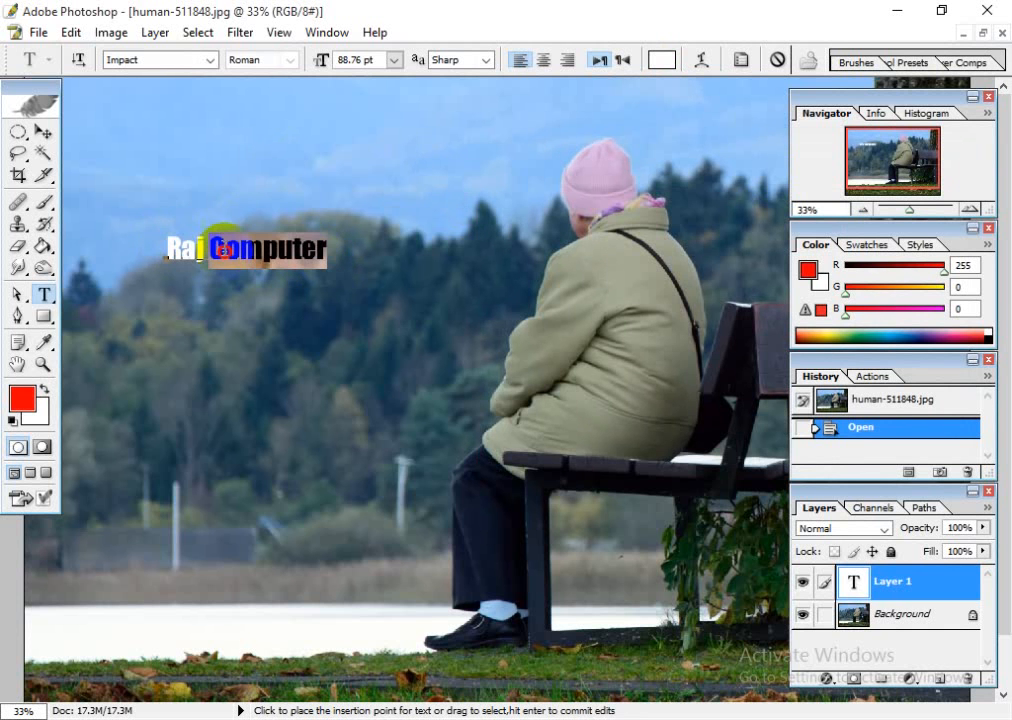
left_click(147, 62)
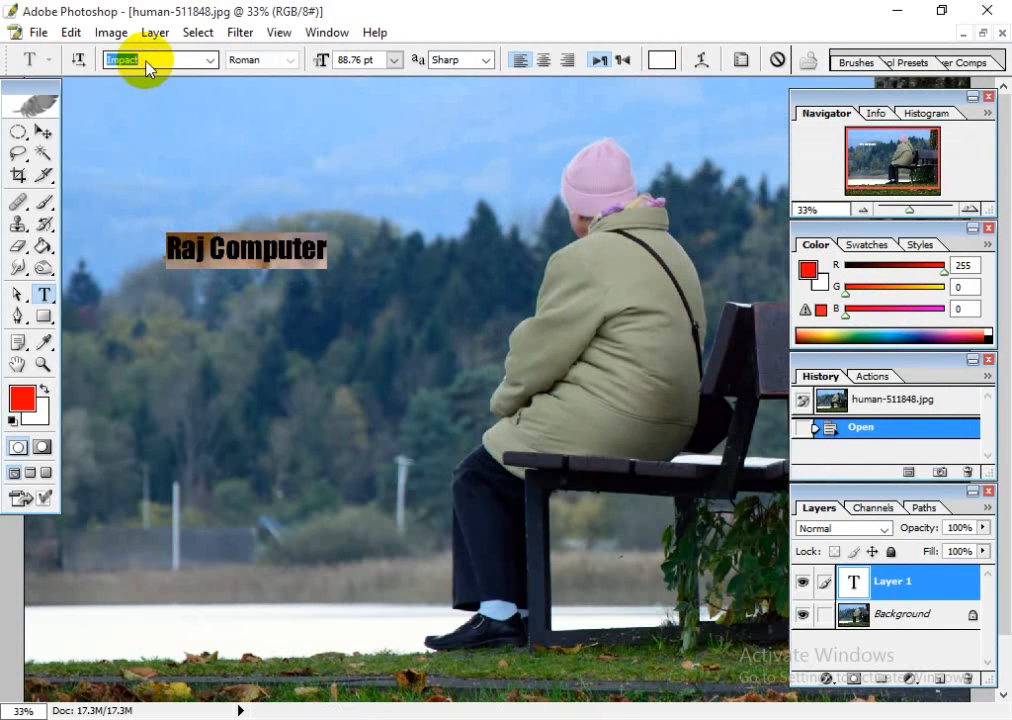
left_click(210, 60)
left_click_drag(235, 253, 243, 154)
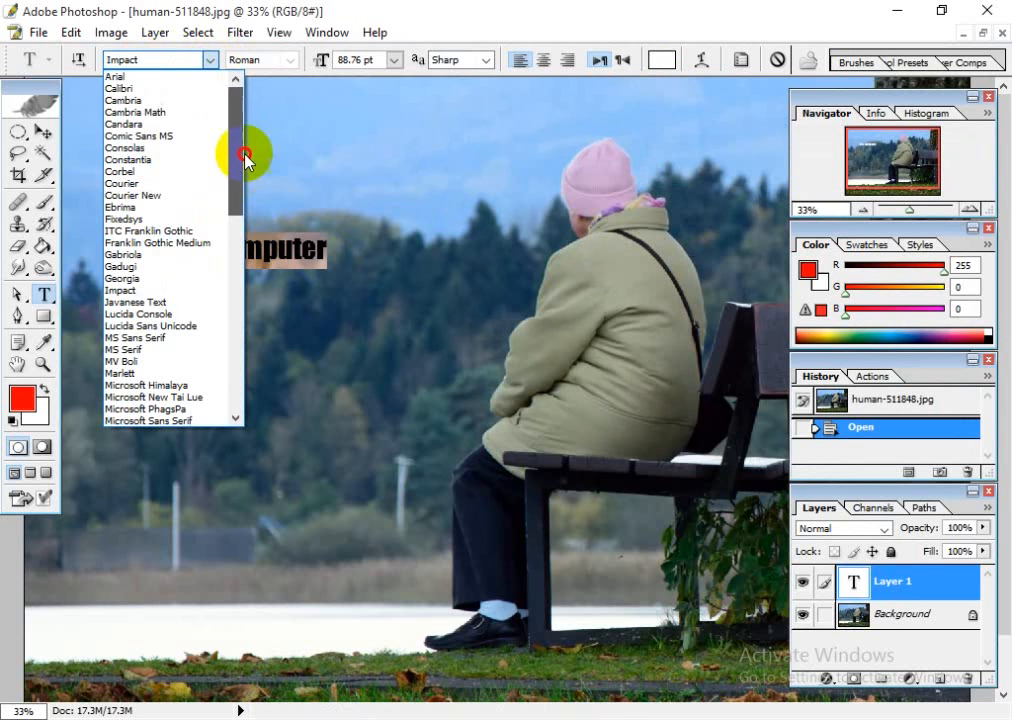
left_click(165, 89)
left_click(236, 250)
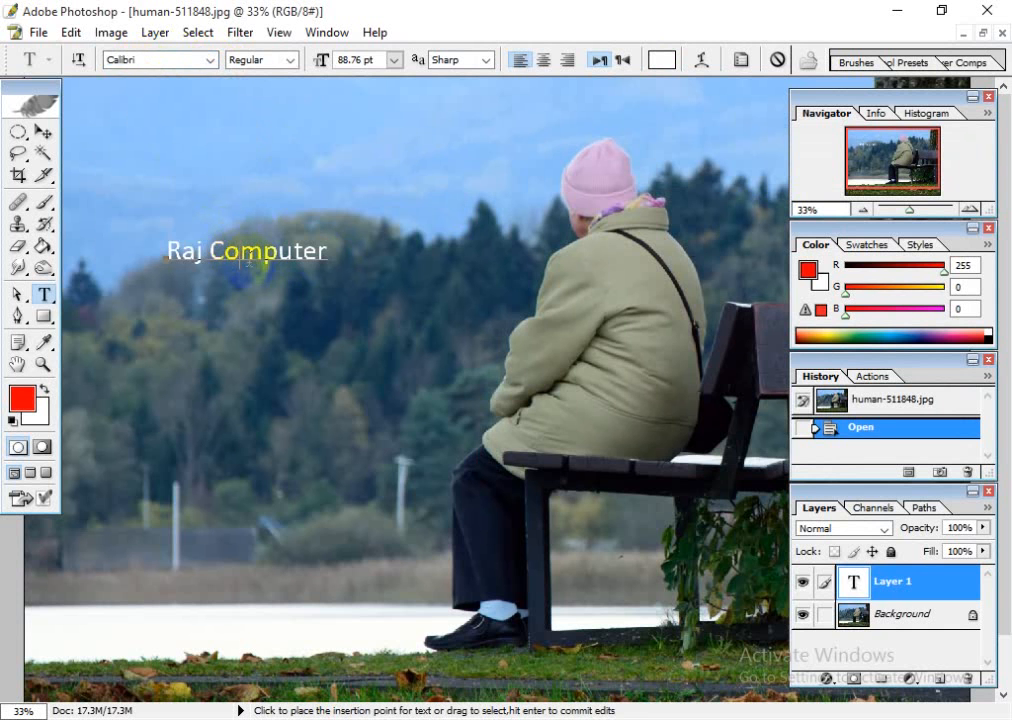
- Preview successive fonts on the whole "Raj Computer" text, set it to Impact and commit the text layer
left_click_drag(167, 253, 389, 264)
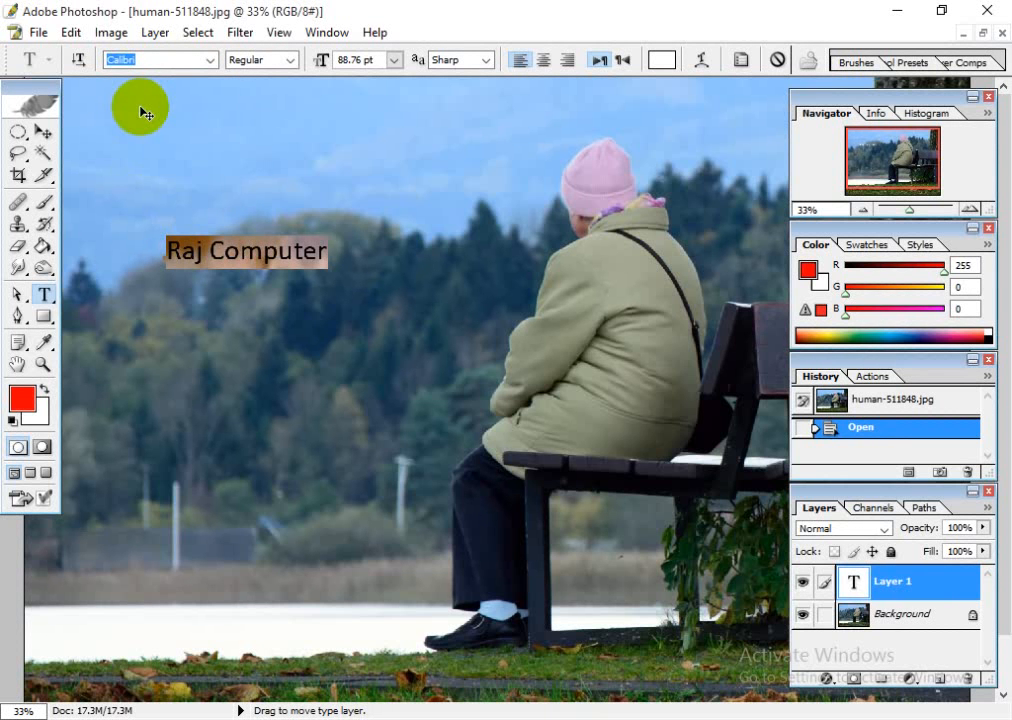
key("Down")
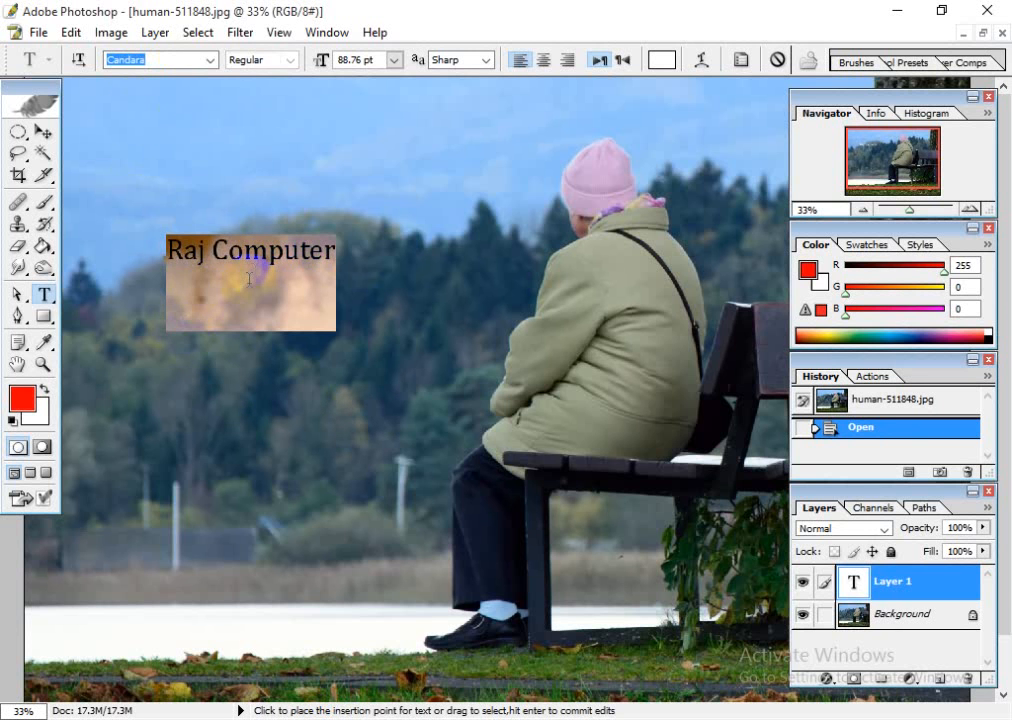
key("Down")
key("Down")
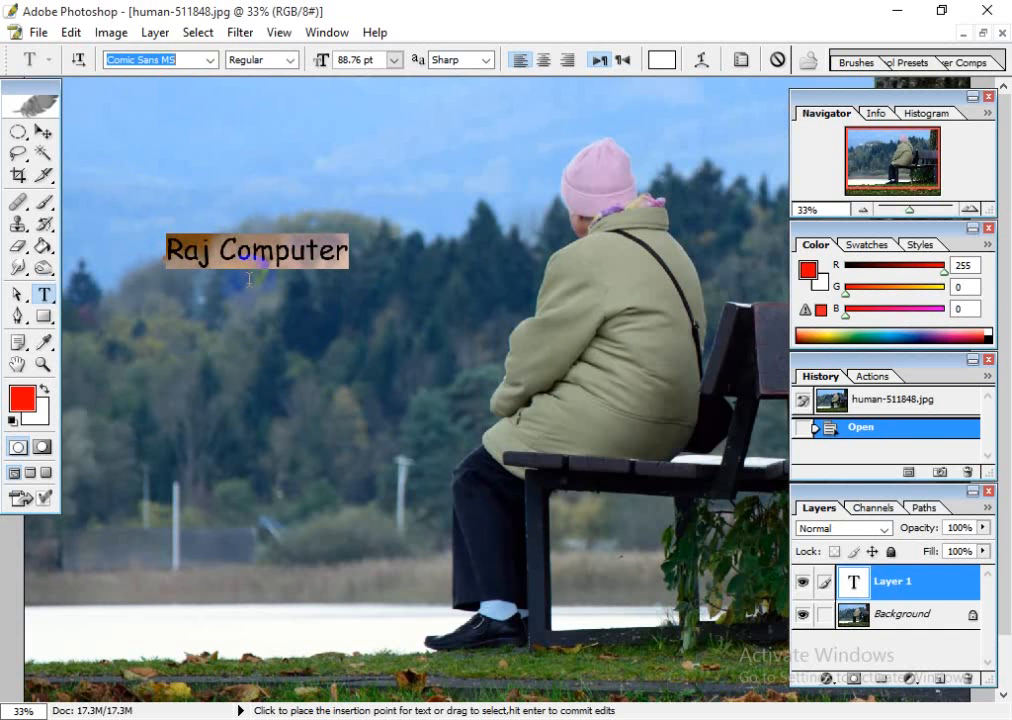
key("Down")
key("Down")
key("Down")
key("Down")
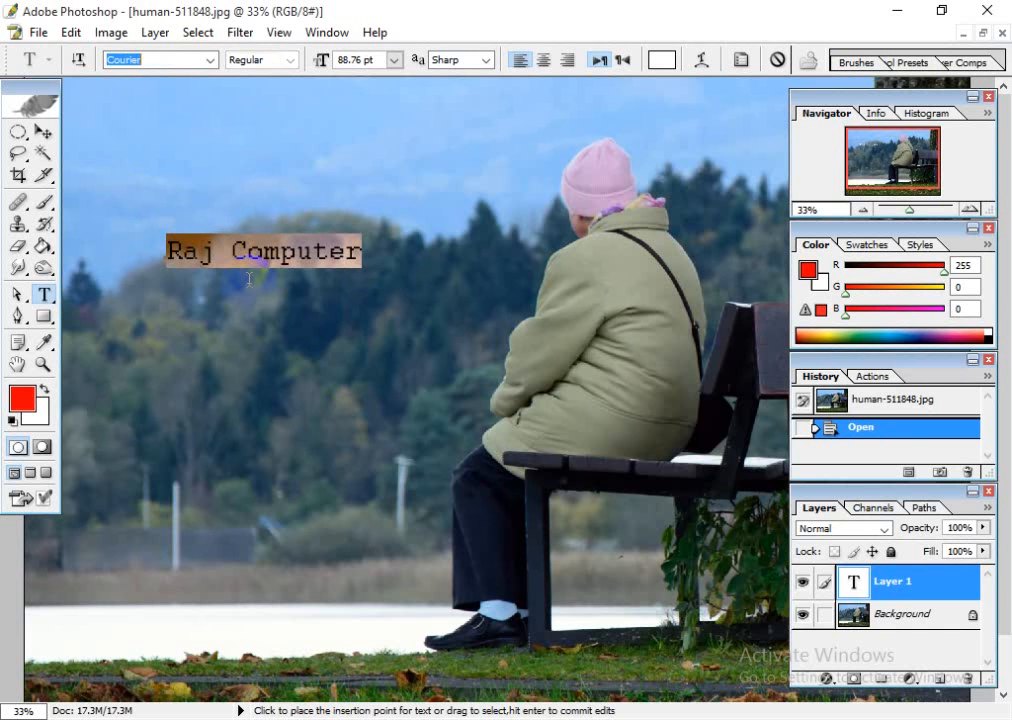
key("Down")
key("Down")
key("Down")
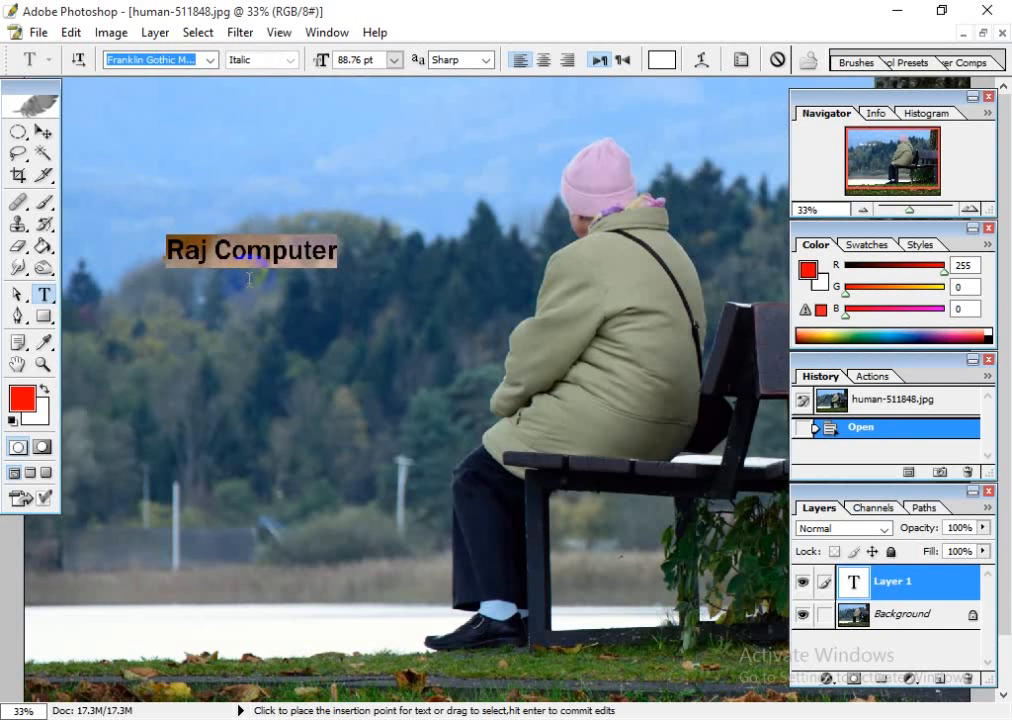
key("Down")
key("Down")
key("Down")
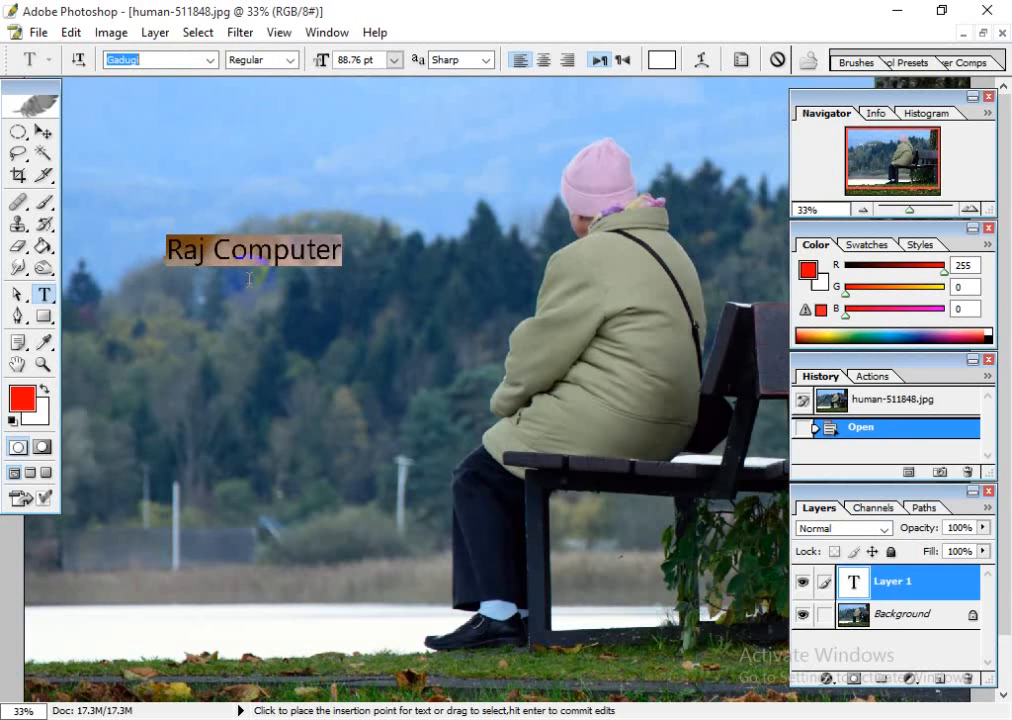
key("Down")
key("Down")
key("Down")
key("Down")
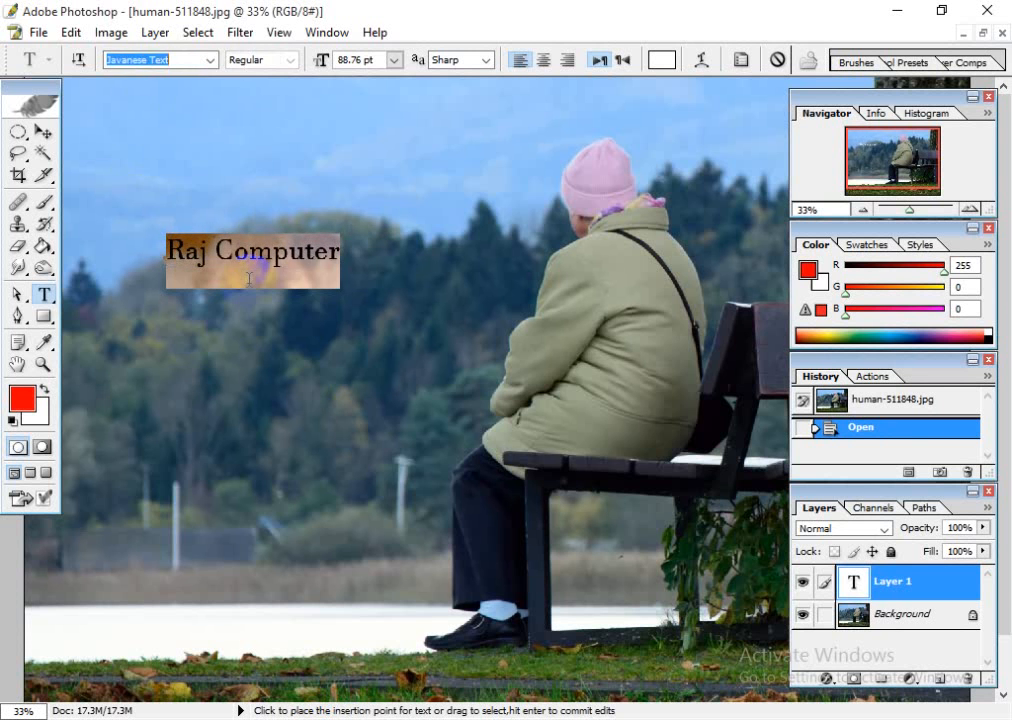
key("Up")
key("Up")
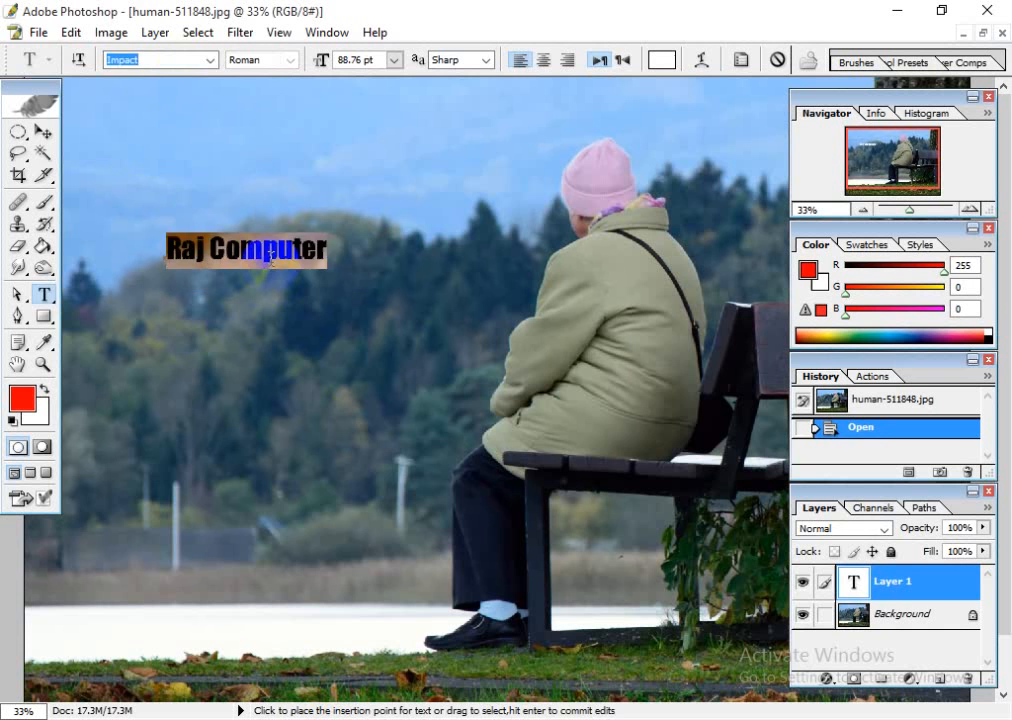
left_click(44, 132)
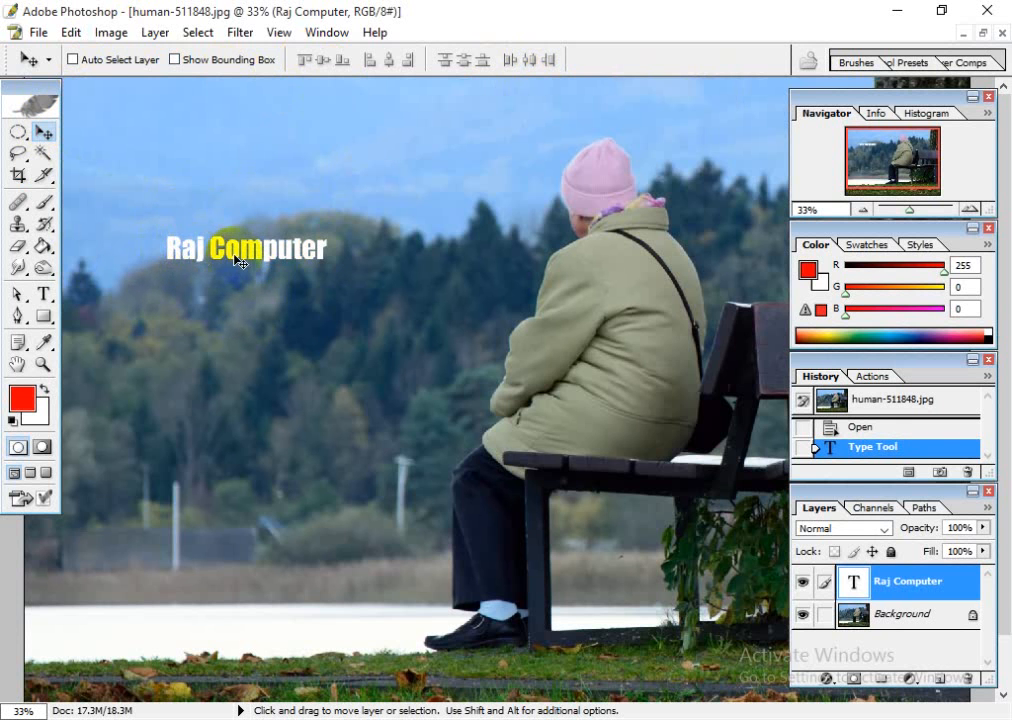
- Set the font size of the whole "Raj Computer" text to 100 pt
left_click(42, 294)
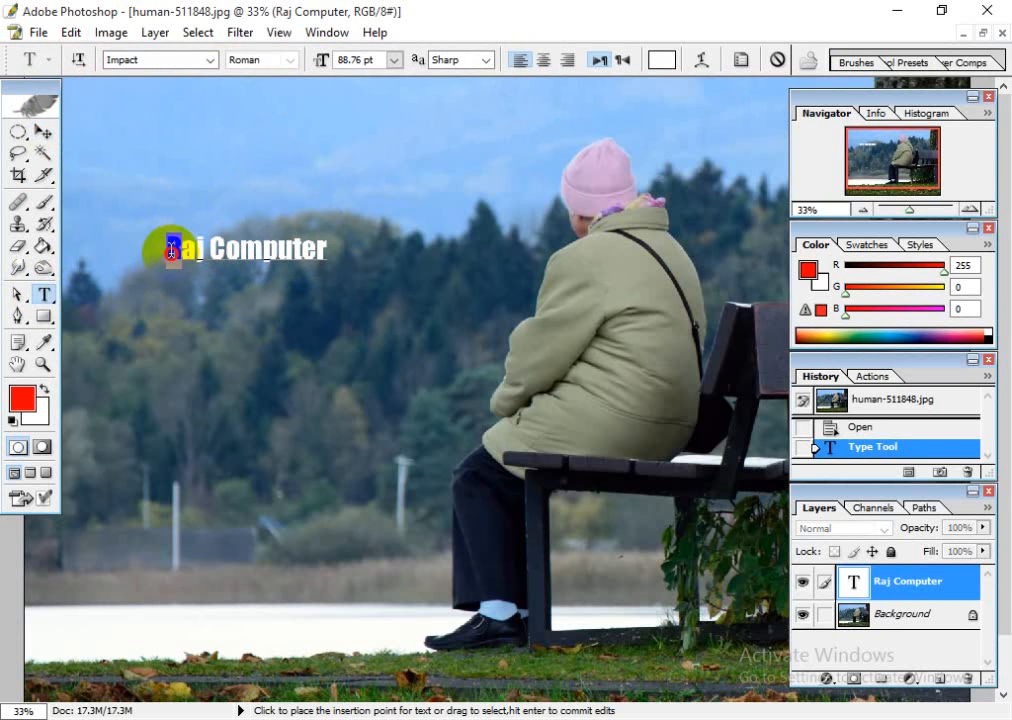
left_click_drag(171, 250, 323, 249)
left_click(267, 248)
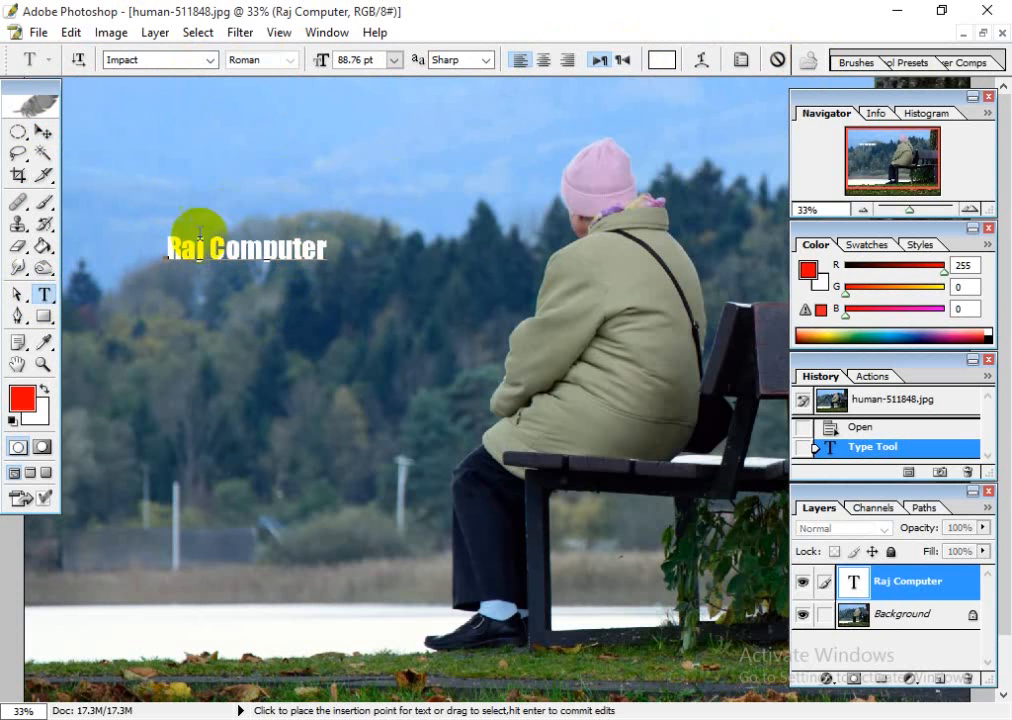
mouse_move(211, 248)
left_mouse_down()
mouse_move(265, 256)
mouse_move(213, 255)
left_mouse_up()
left_click(314, 254)
left_click(261, 260)
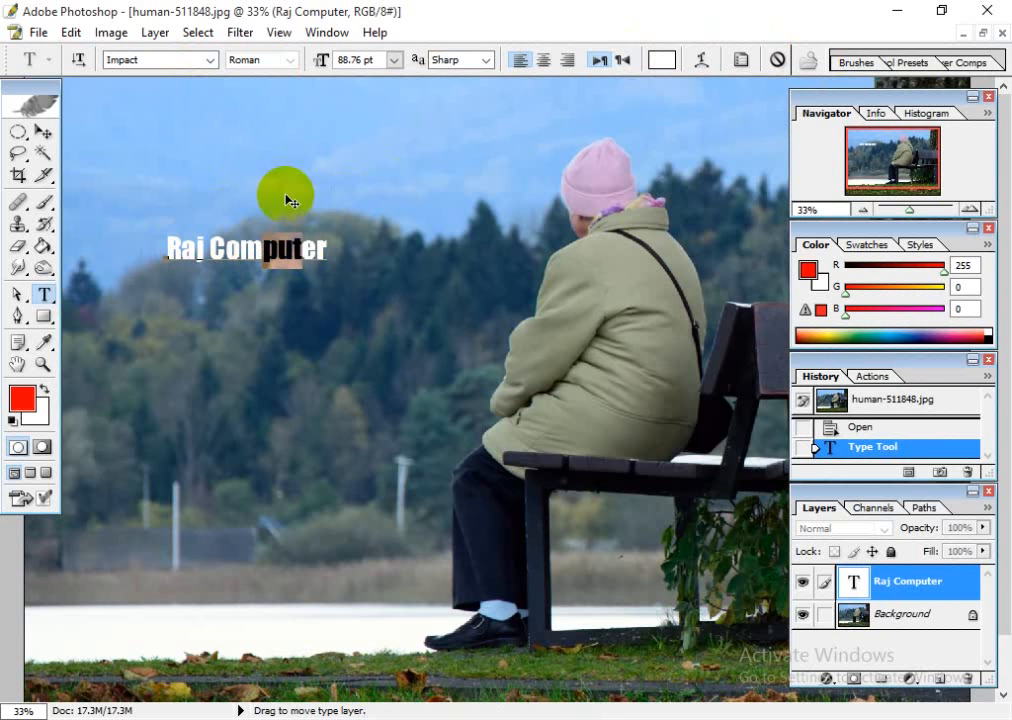
left_click_drag(295, 252, 160, 250)
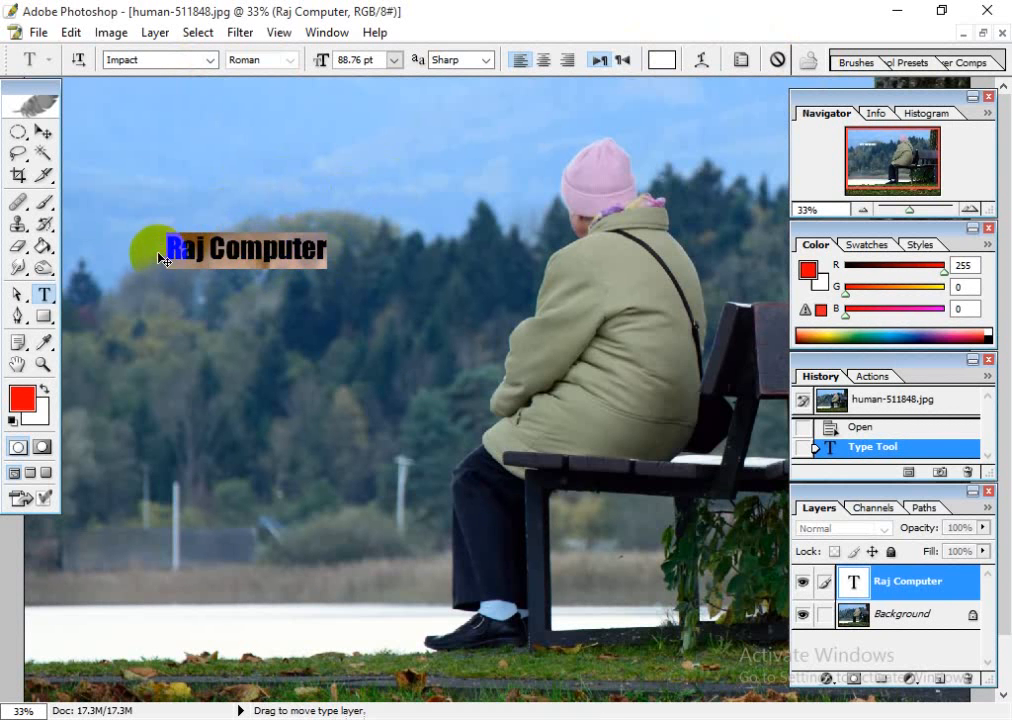
left_click(395, 61)
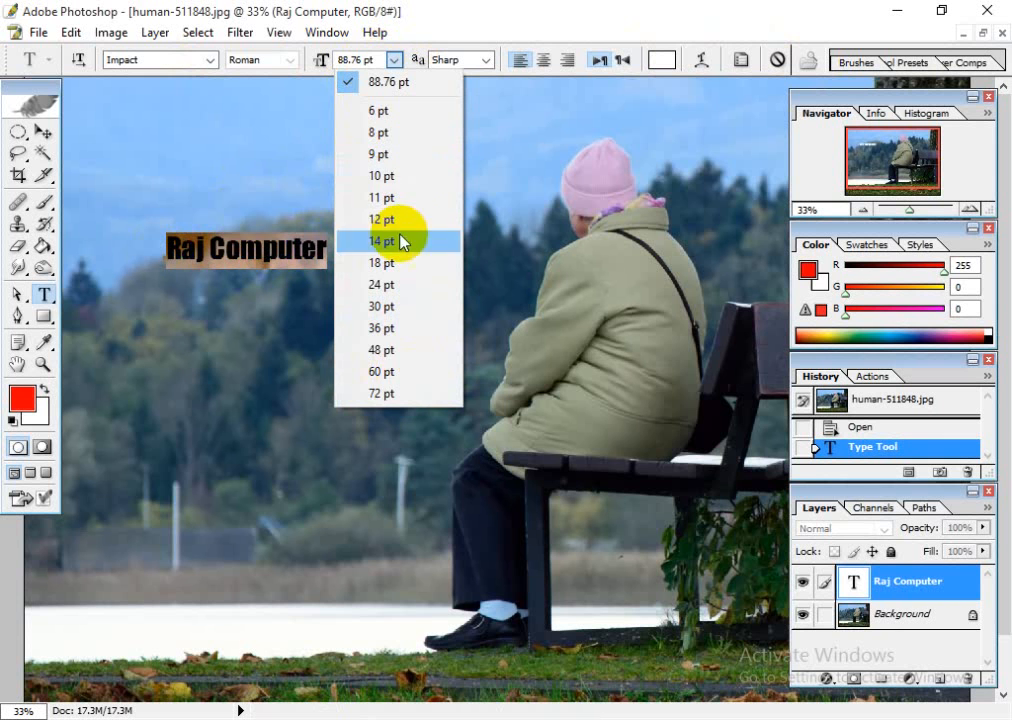
left_click(386, 60)
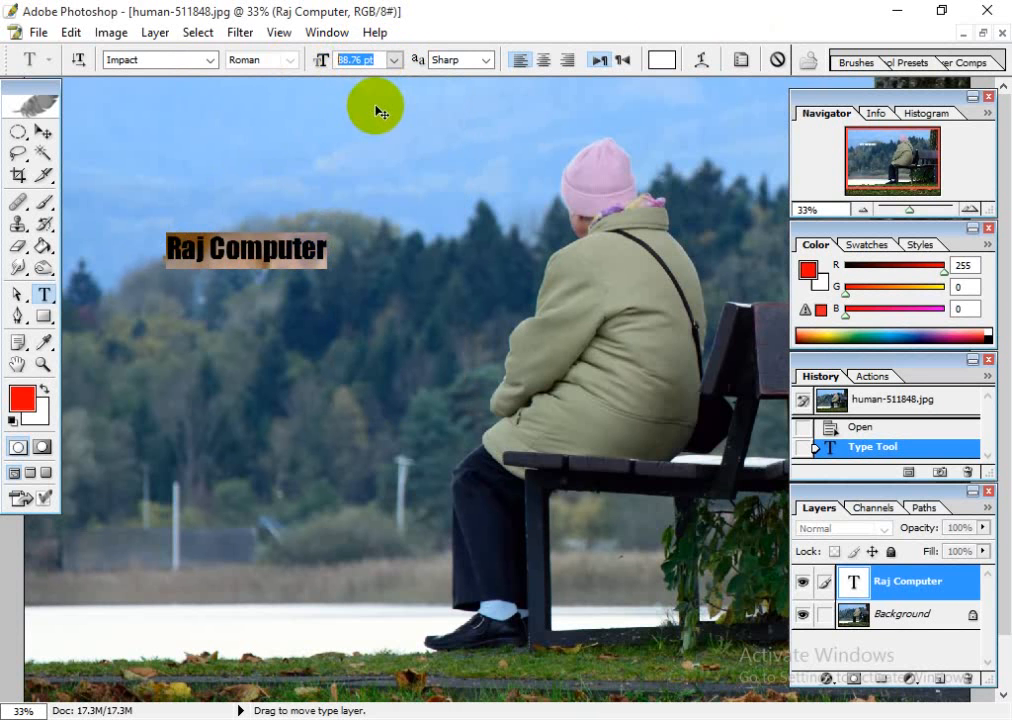
type("100")
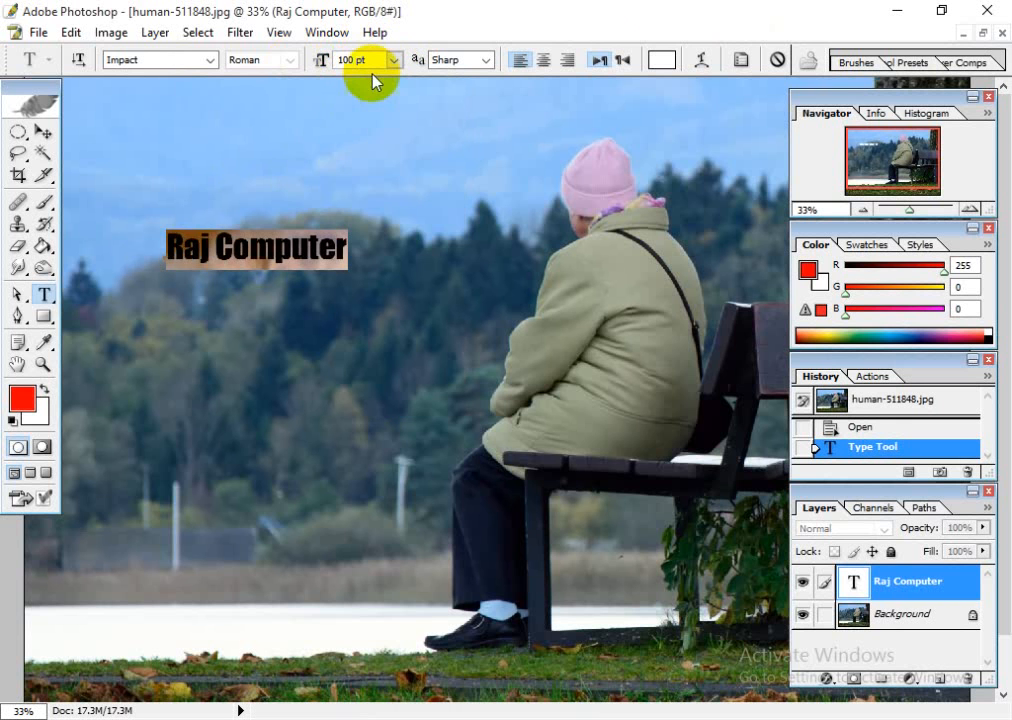
- Try centre alignment on the "Raj Computer" text and return it to left alignment
left_click(292, 250)
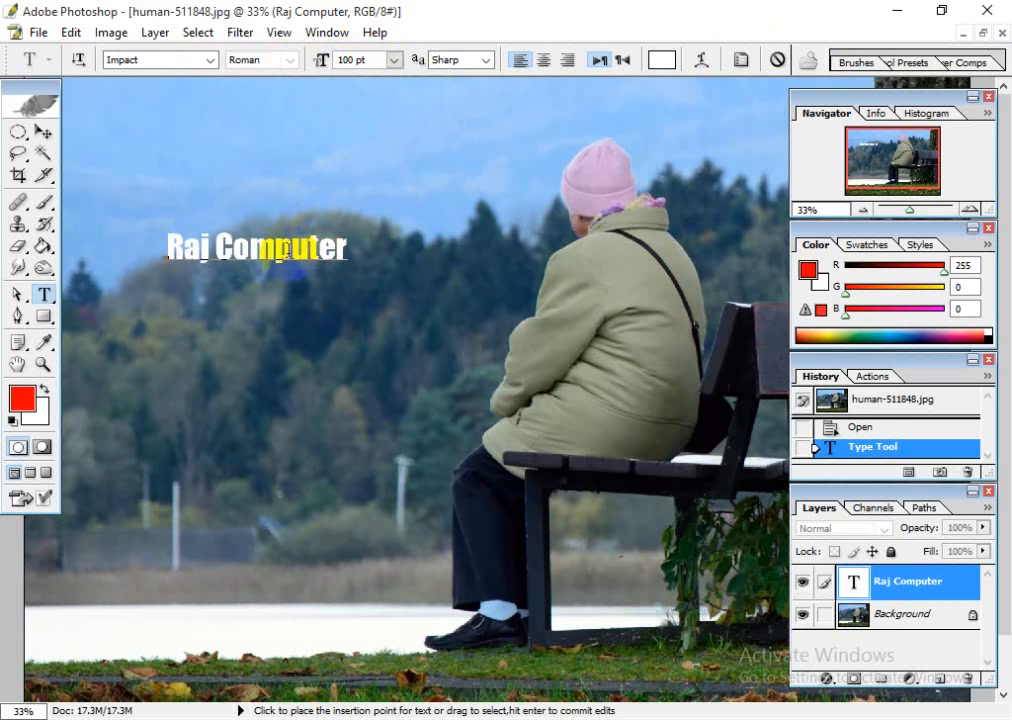
left_click_drag(158, 245, 365, 236)
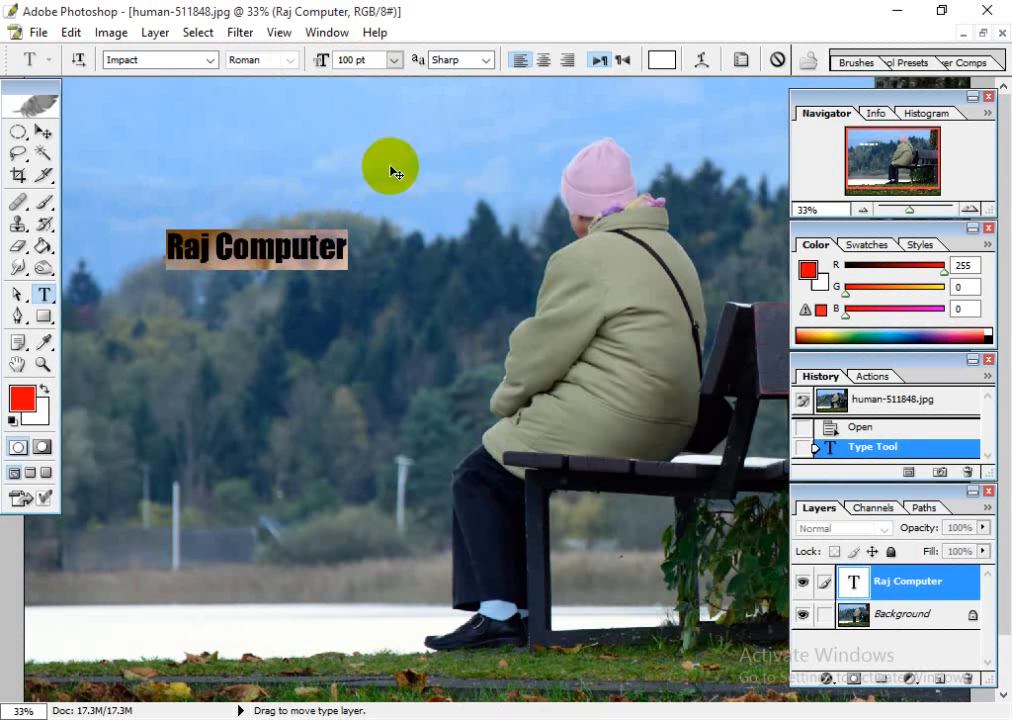
left_click(545, 62)
left_click(521, 61)
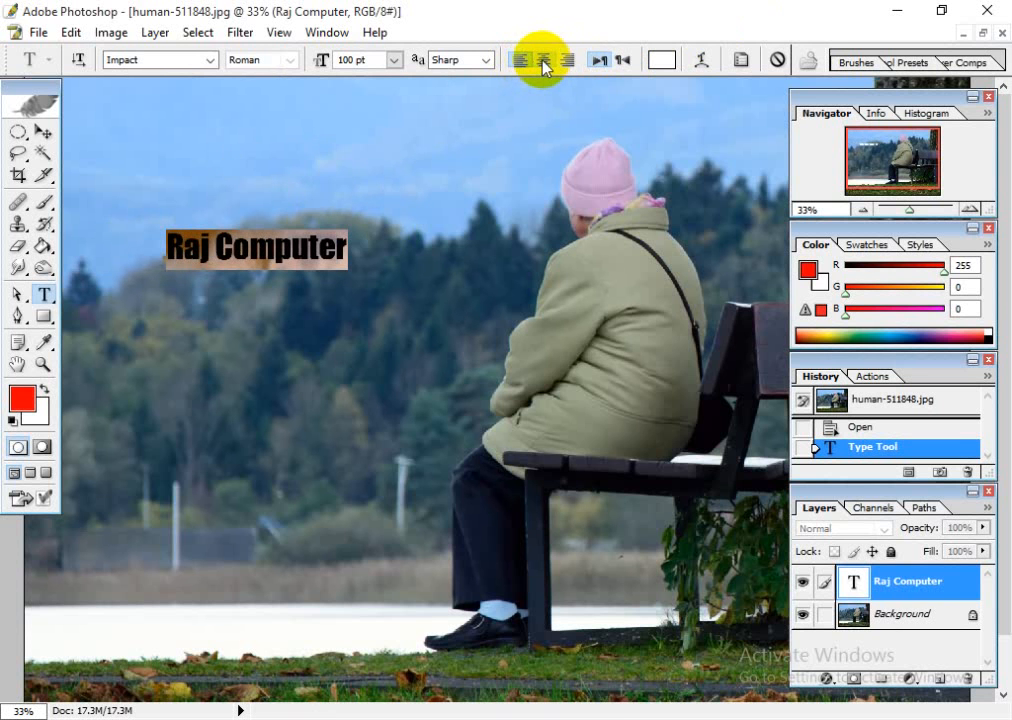
left_click(545, 62)
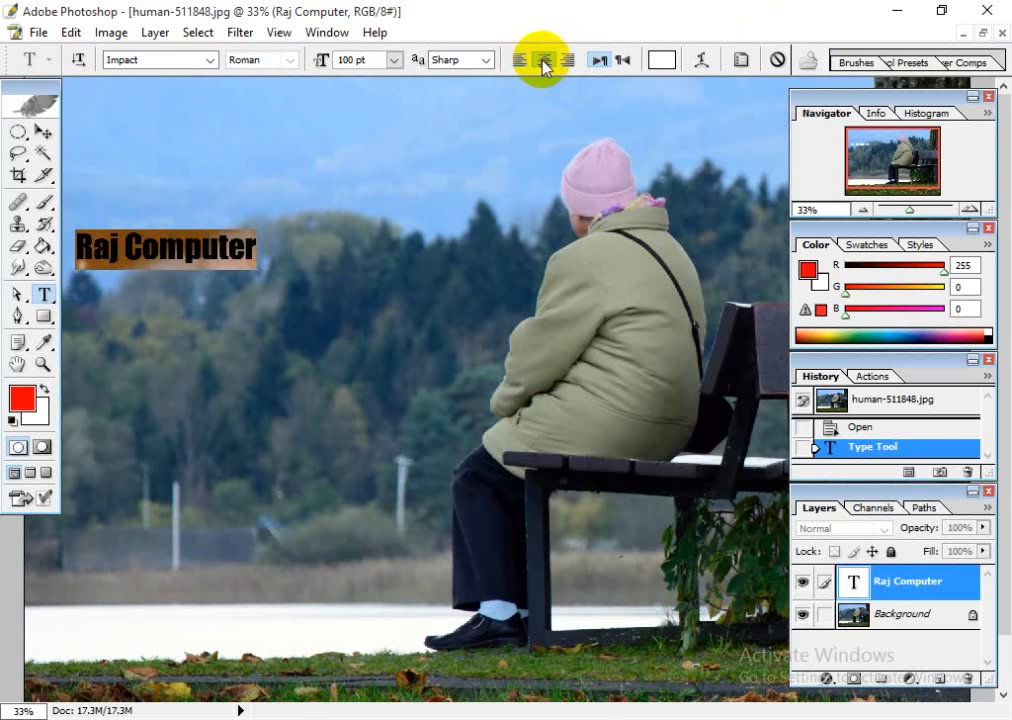
left_click(165, 248)
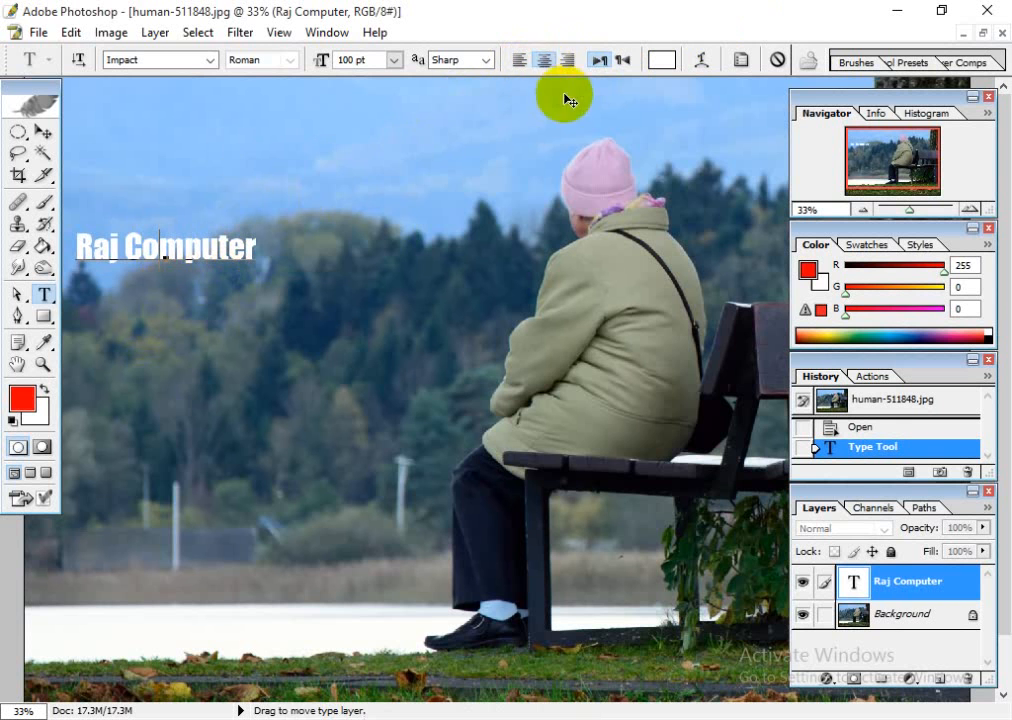
left_click(519, 61)
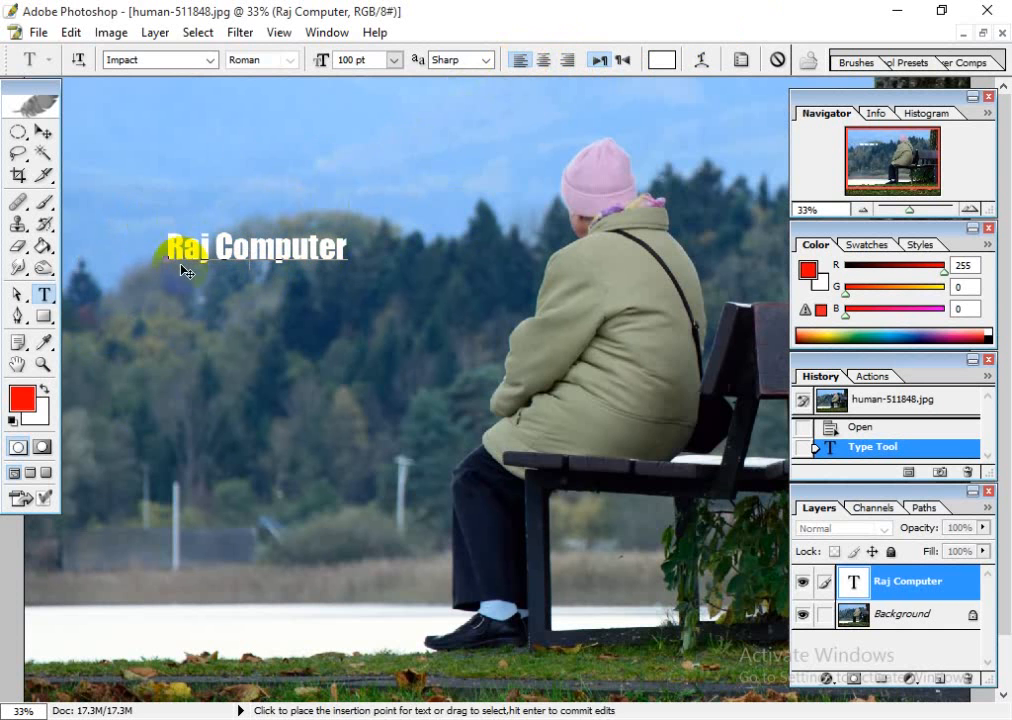
- Copy "Raj Computer" and paste it once on a second line and twice on a third line of the same text
left_click_drag(346, 248, 171, 250)
key("ctrl+c")
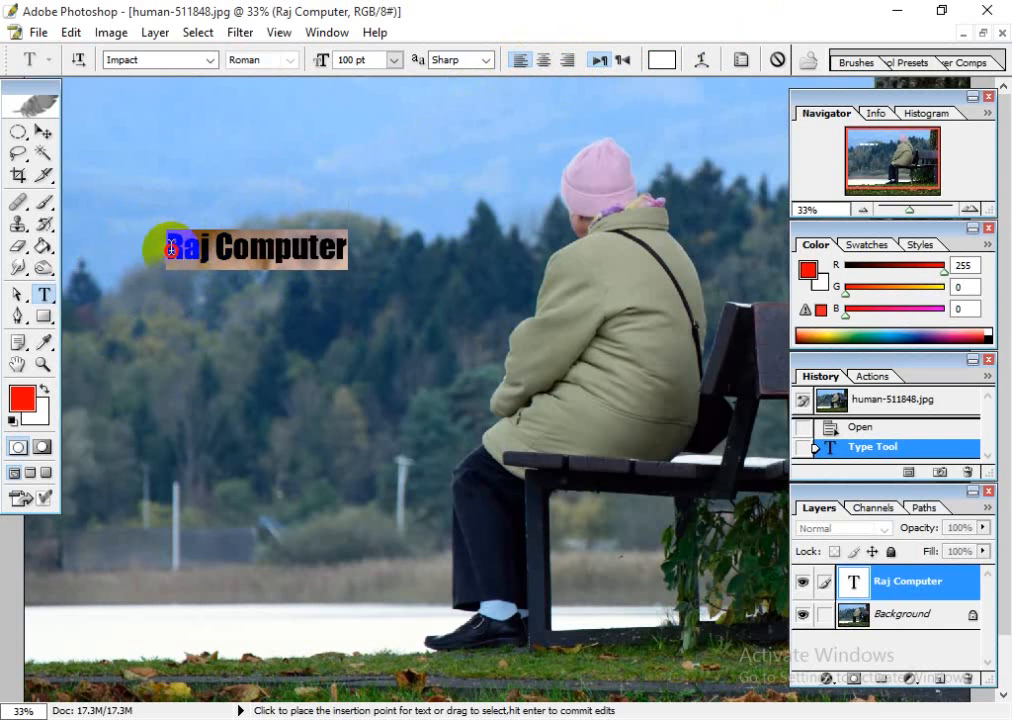
left_click(346, 267)
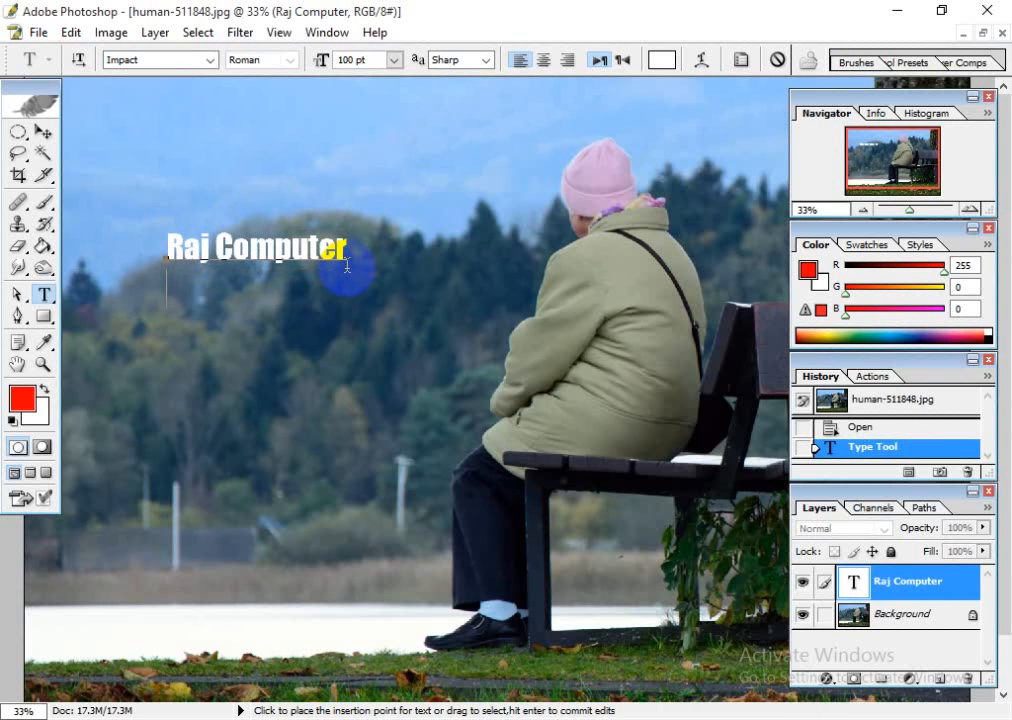
key("Return")
key("ctrl+v")
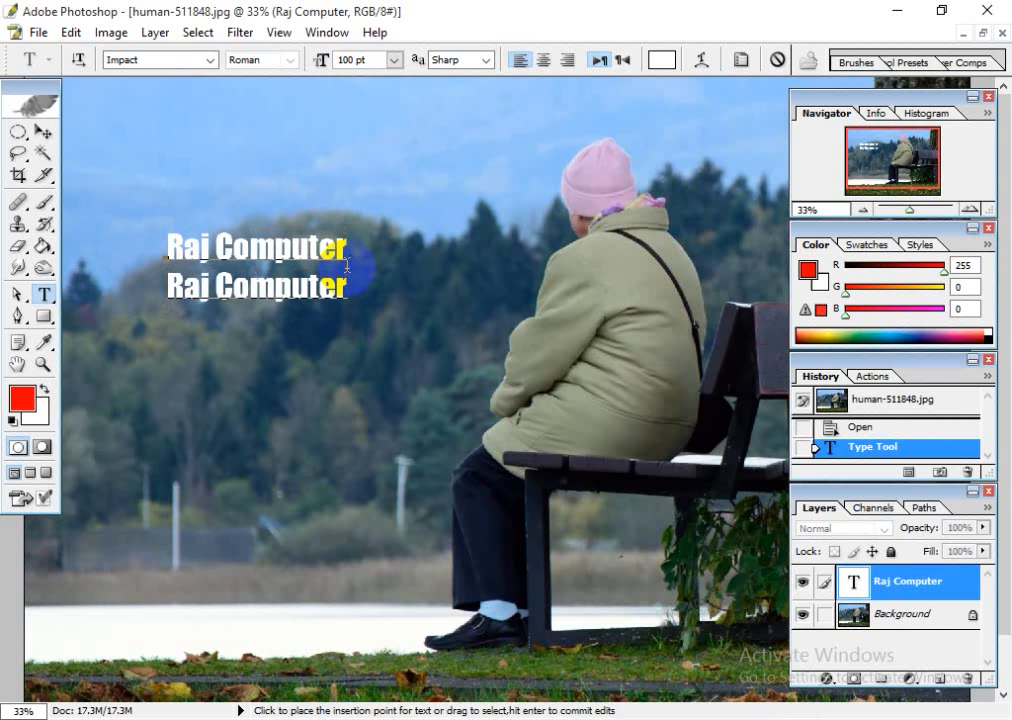
key("Return")
key("ctrl+v")
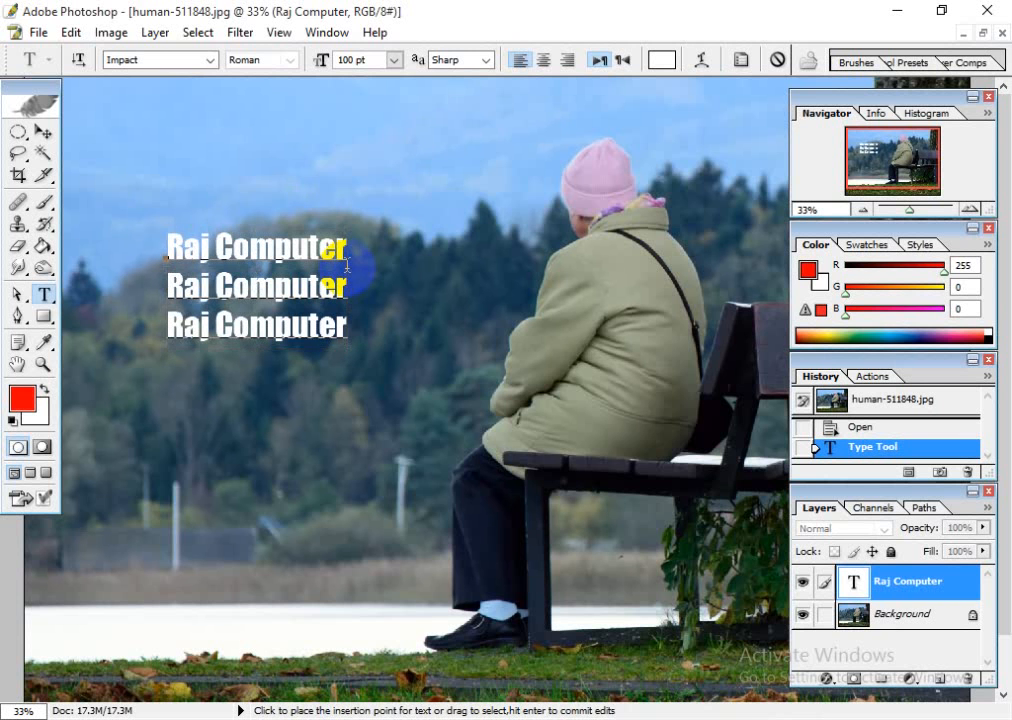
key("ctrl+v")
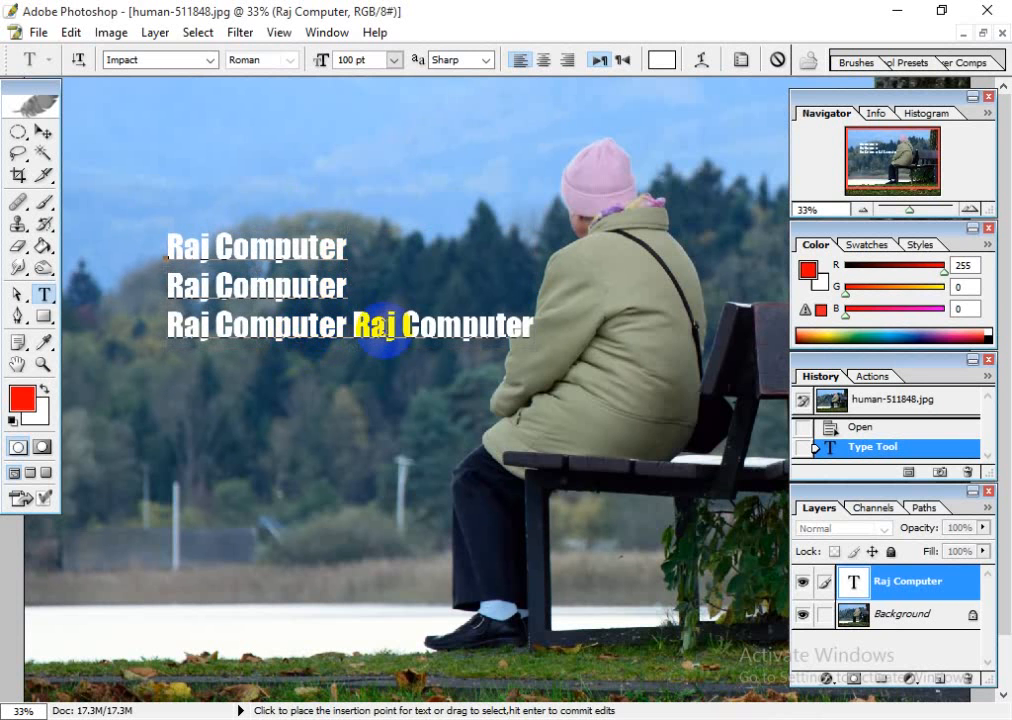
- Join the second line onto the end of the first, and append another pasted "Raj Computer" to the last line
left_click(366, 256)
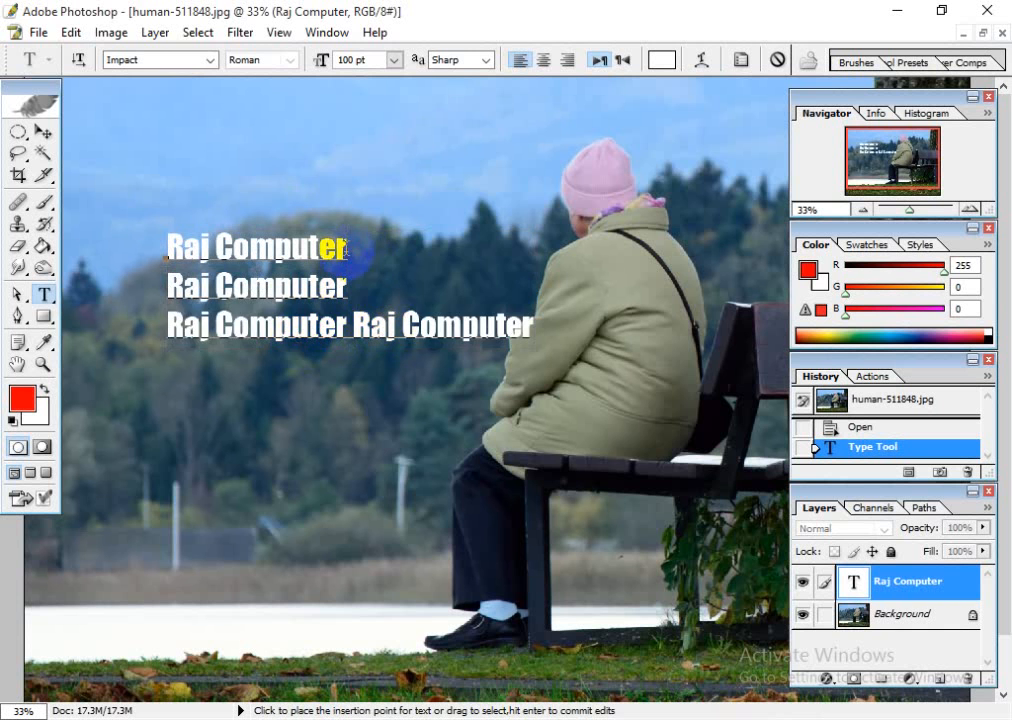
key("Delete")
type("m")
key("BackSpace")
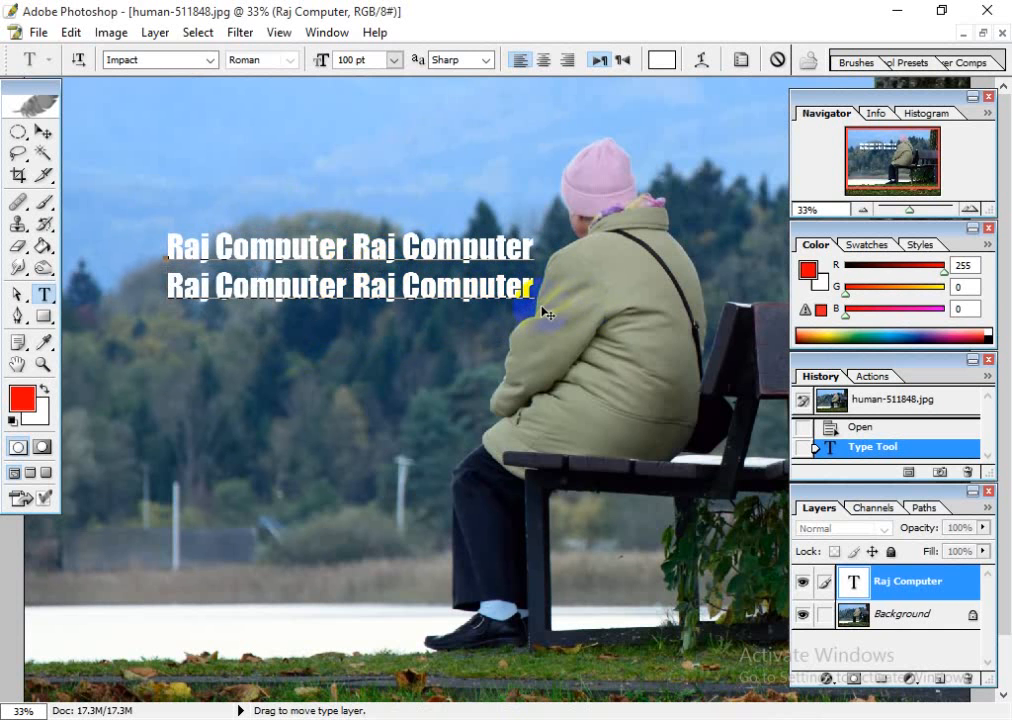
left_click(541, 297)
key("ctrl+v")
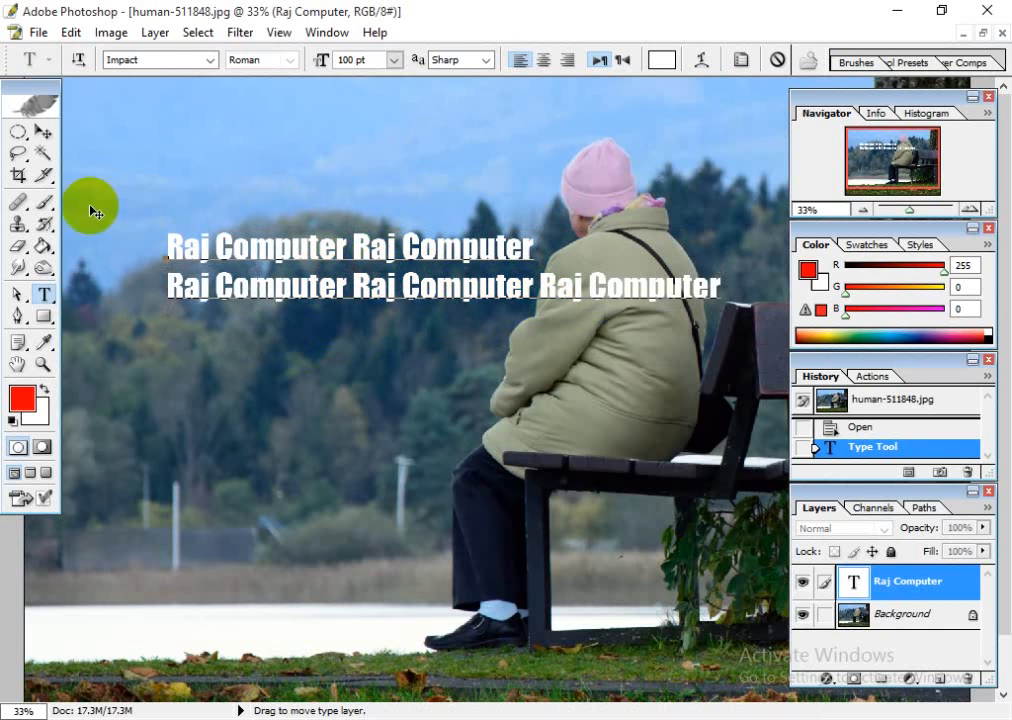
- Centre-align both lines of text and move the block right so that it fits inside the photo
left_click_drag(728, 296, 155, 250)
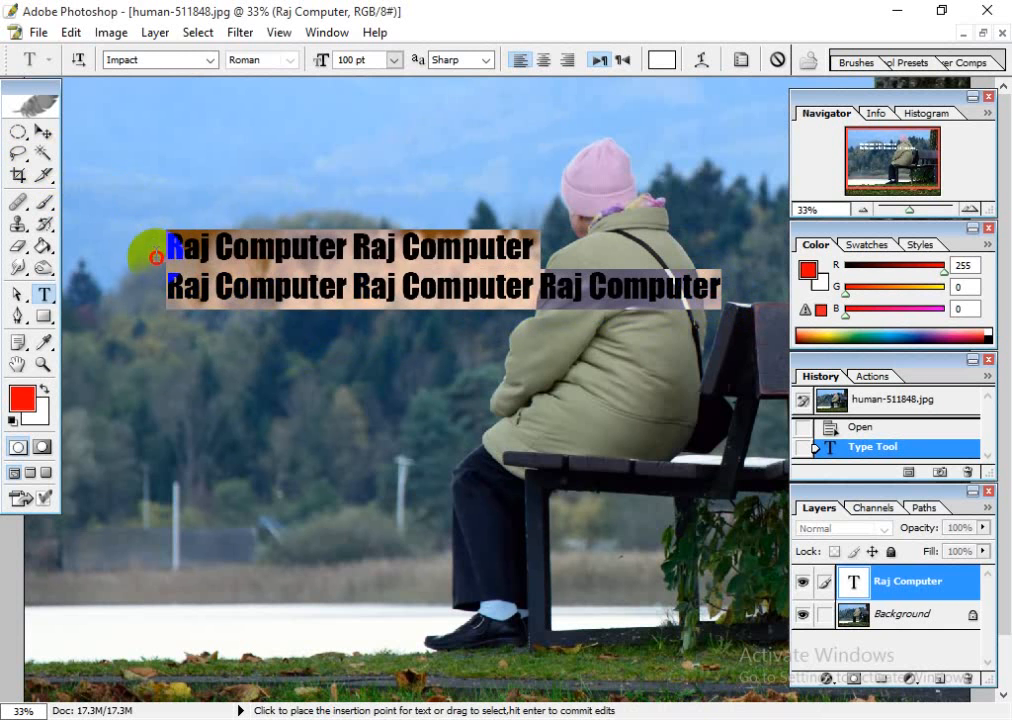
left_click(548, 62)
left_click_drag(330, 398, 526, 428)
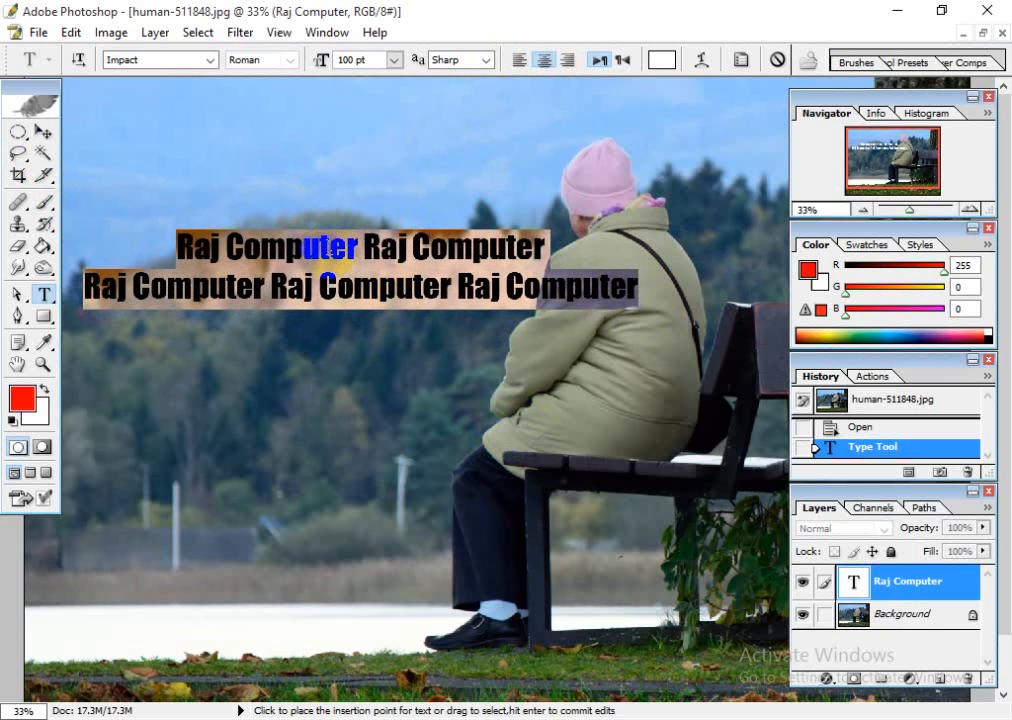
- Right-align both lines of text and move the block further right over the photo
left_click(330, 262)
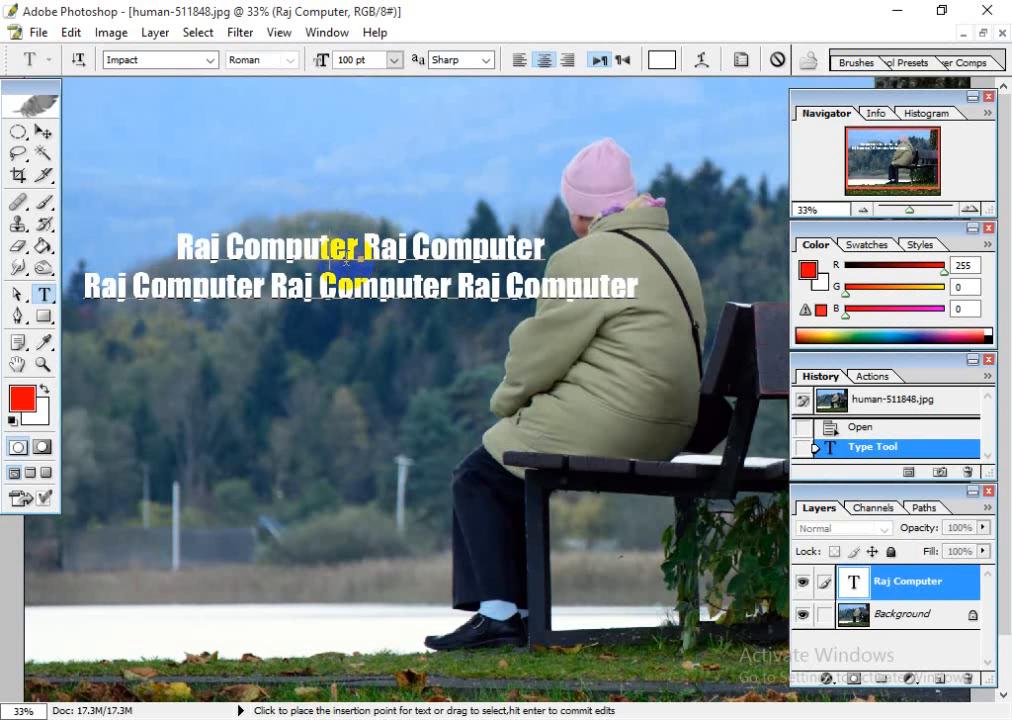
left_click_drag(180, 245, 650, 288)
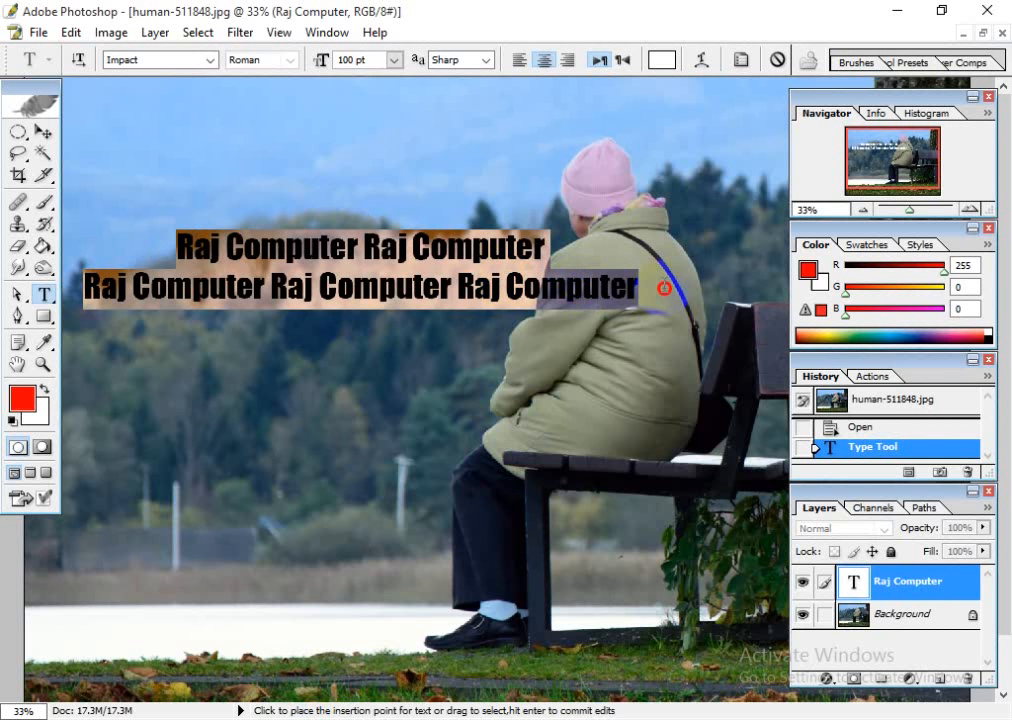
left_click(567, 60)
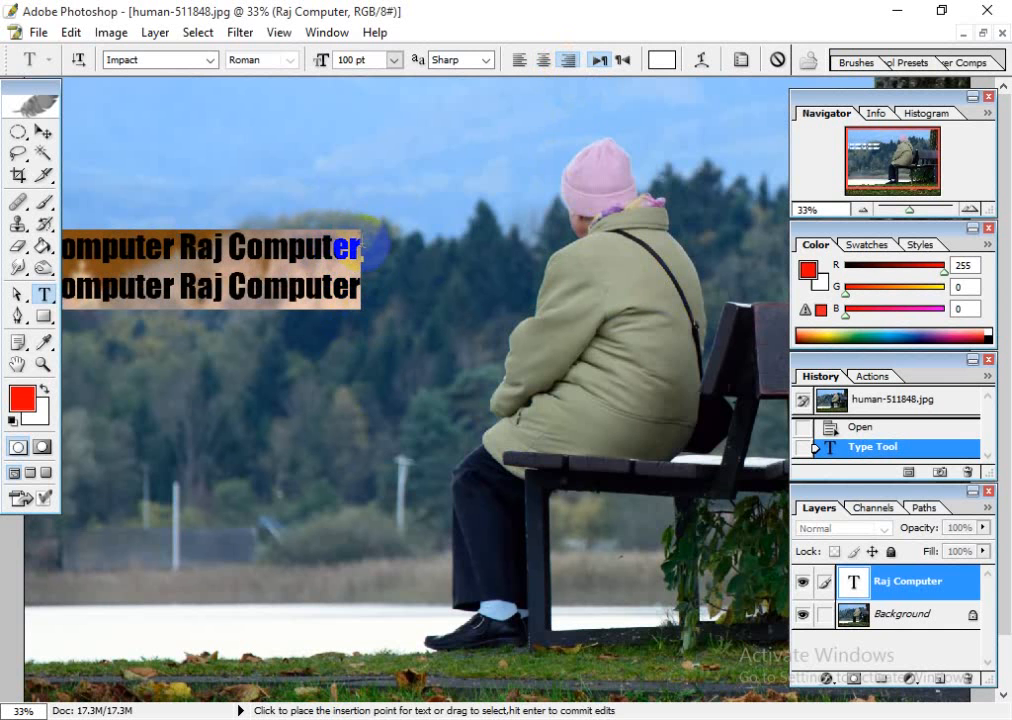
left_click_drag(297, 462, 557, 467)
- Left-align both lines of text and move the block back left over the trees
left_click(524, 60)
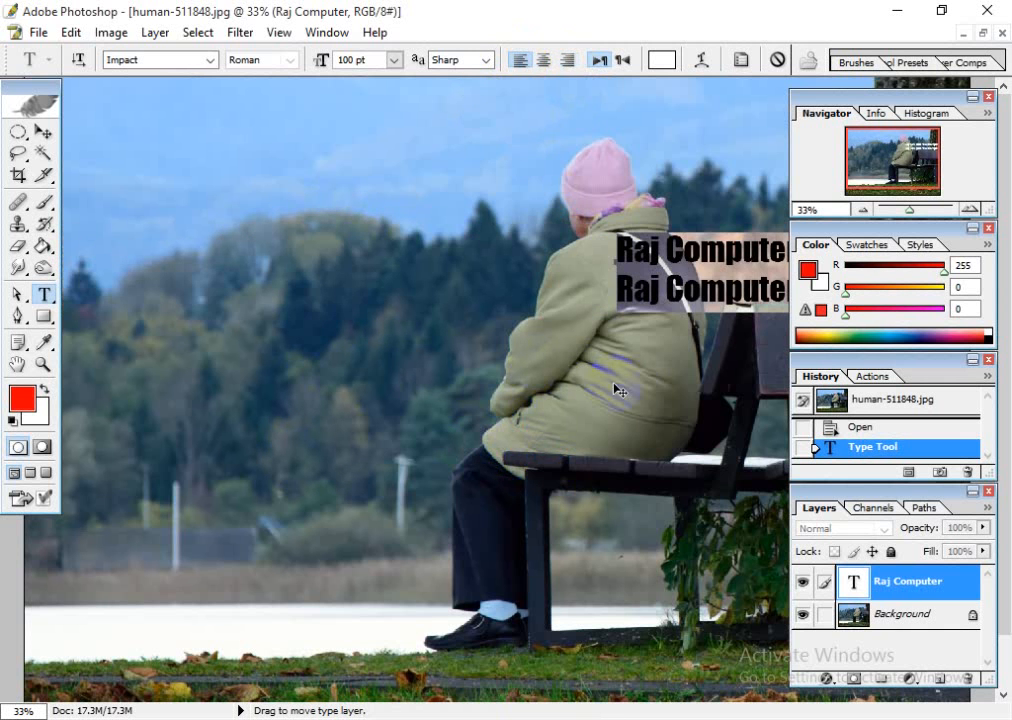
left_click_drag(628, 395, 113, 388)
- Delete the second line of the text and move the remaining line slightly upward
left_click(350, 253)
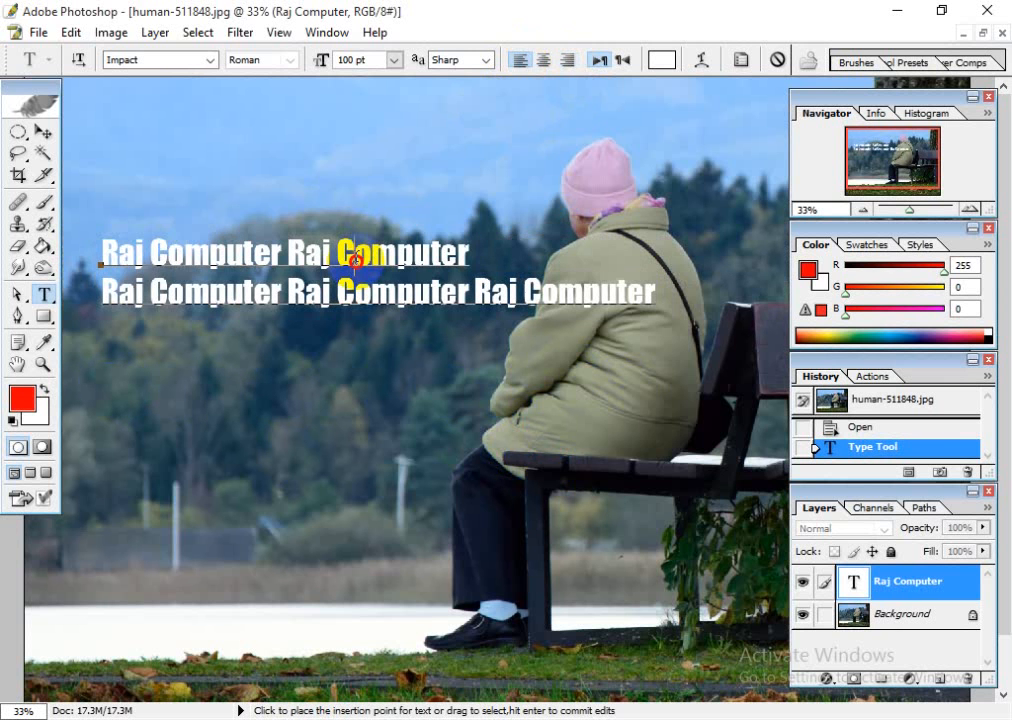
mouse_move(104, 252)
left_mouse_down()
mouse_move(524, 221)
mouse_move(655, 289)
mouse_move(105, 242)
left_mouse_up()
left_click(525, 291)
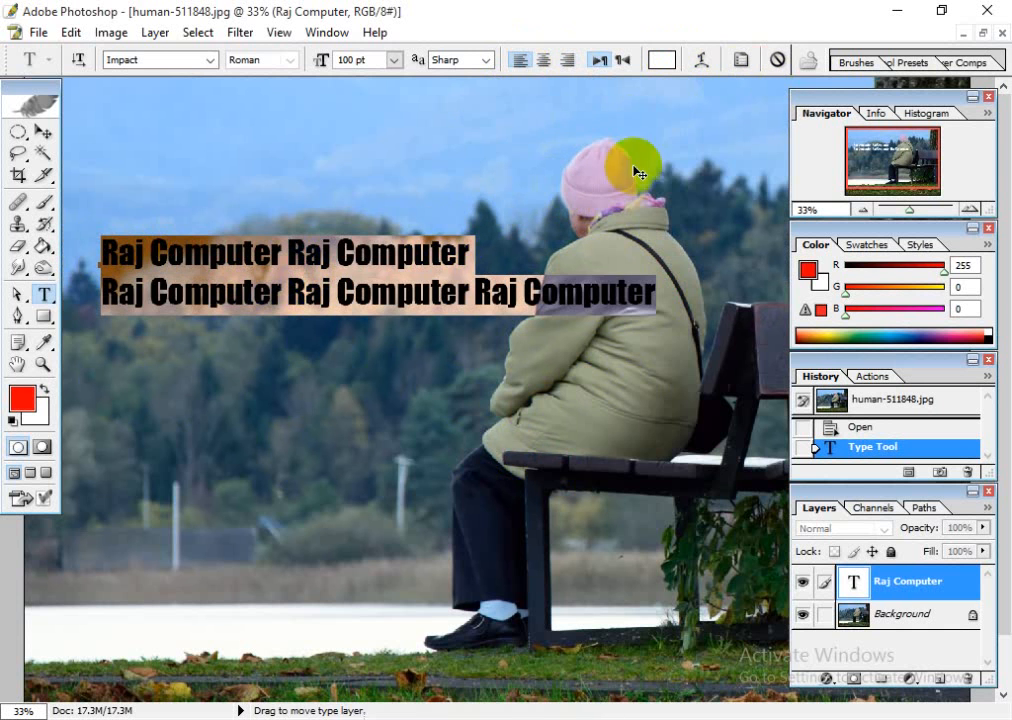
left_click(451, 256)
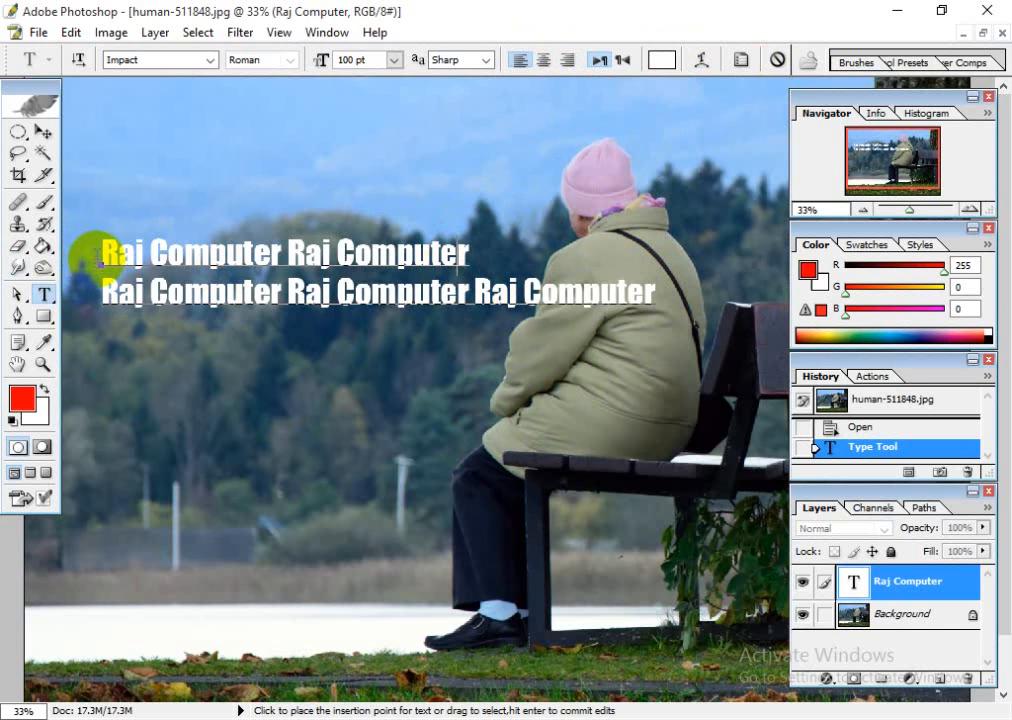
left_click_drag(465, 262, 662, 292)
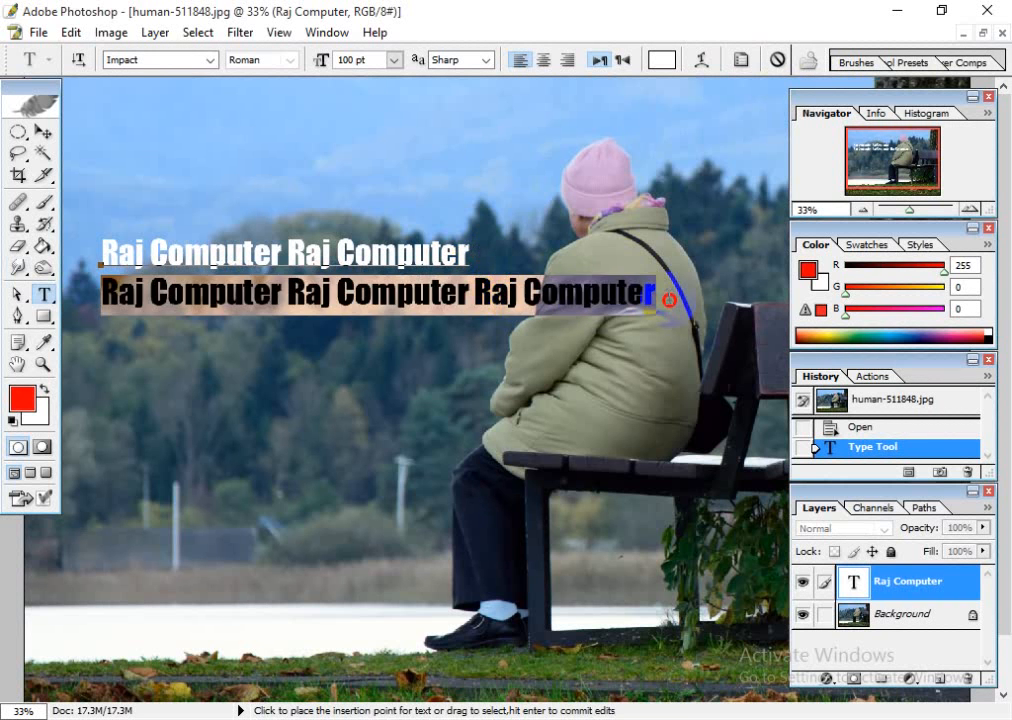
left_click(676, 308)
key("BackSpace")
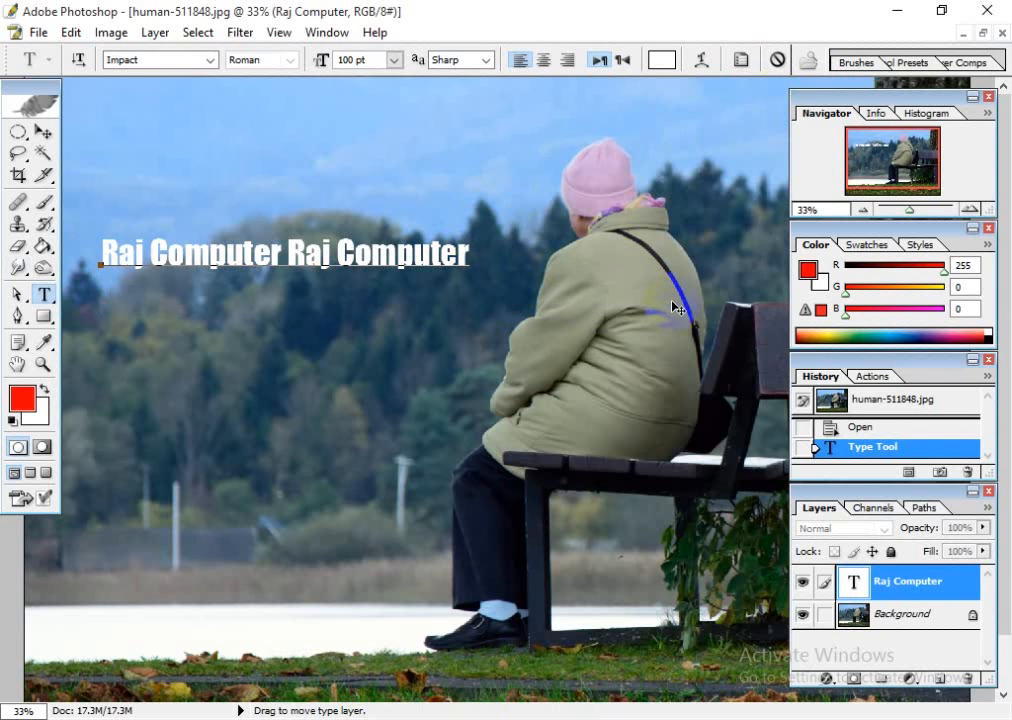
left_click(42, 134)
left_click_drag(117, 257, 117, 226)
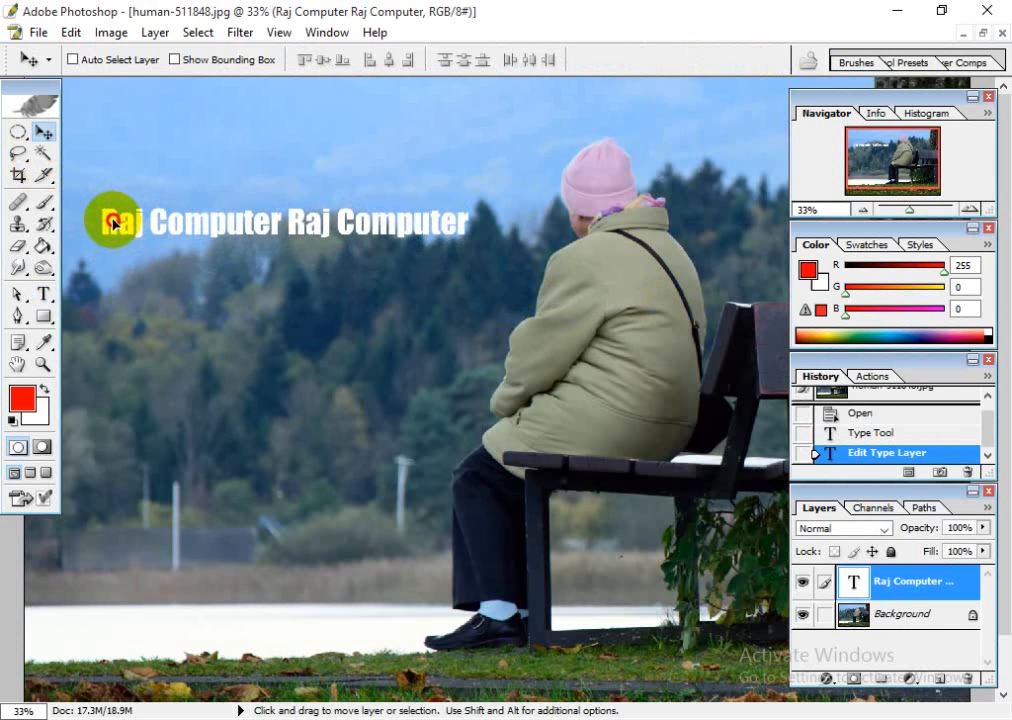
- Draw a paragraph text box over the trees directly beneath the existing line, matching the line's width
left_click(44, 298)
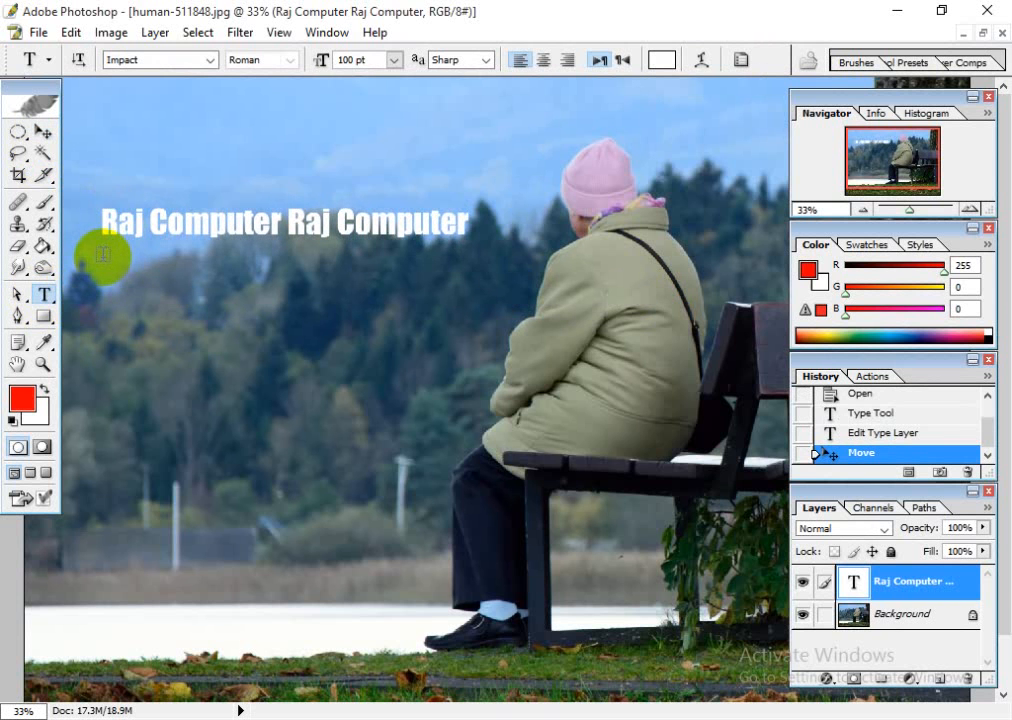
left_click_drag(103, 256, 453, 397)
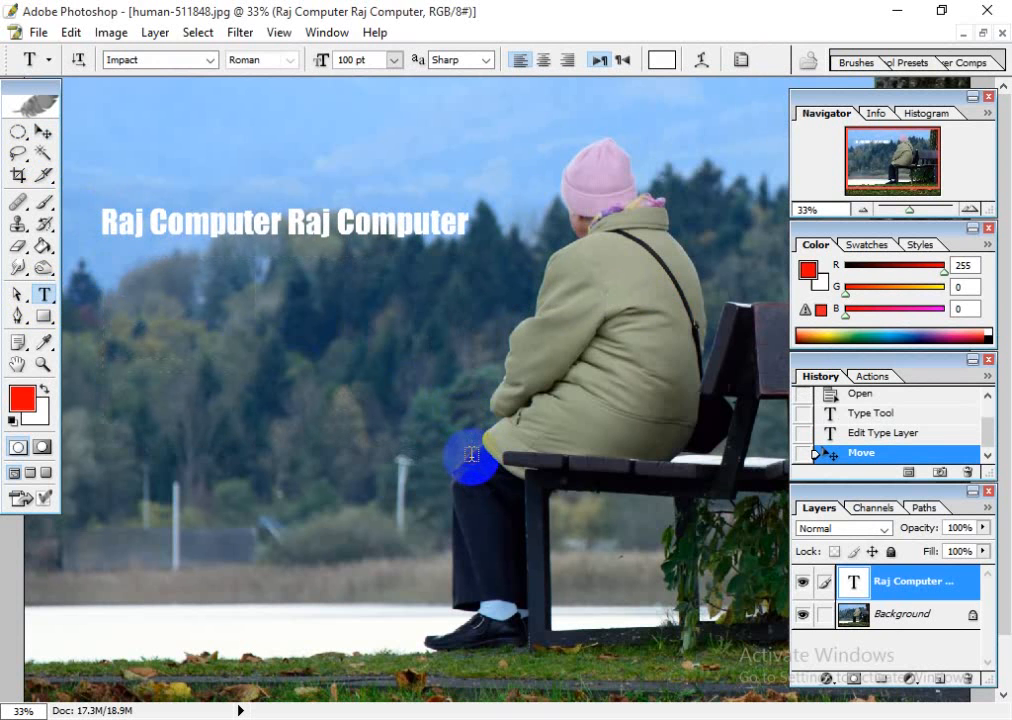
left_click_drag(471, 455, 471, 455)
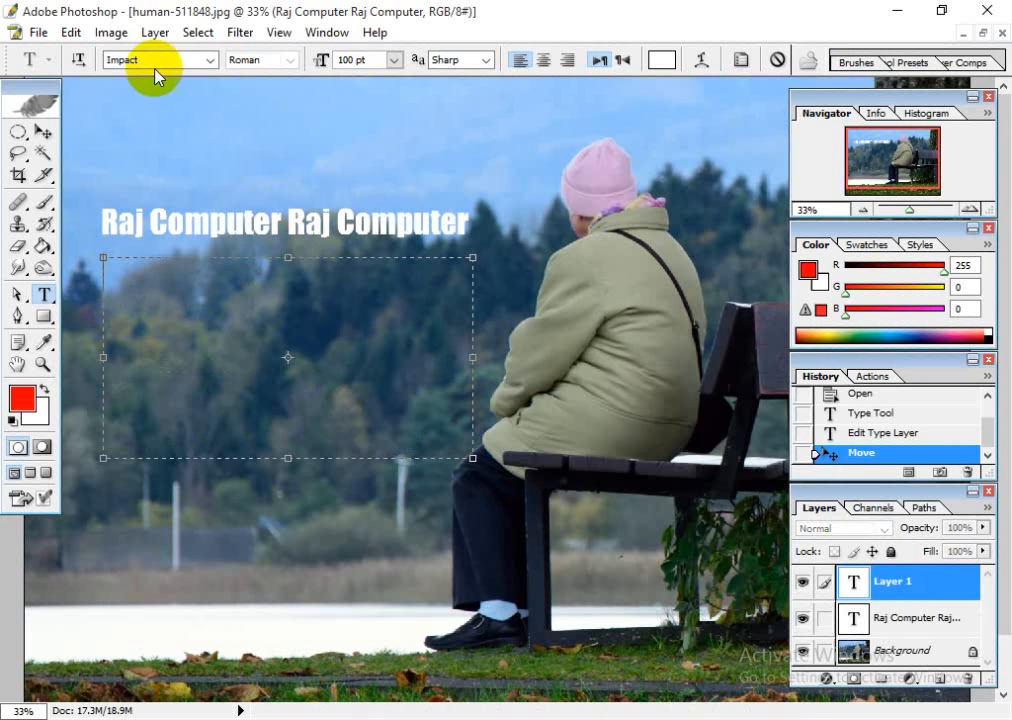
- Try to set the empty text box's font to Calibri and its size to 75 pt
left_click(162, 59)
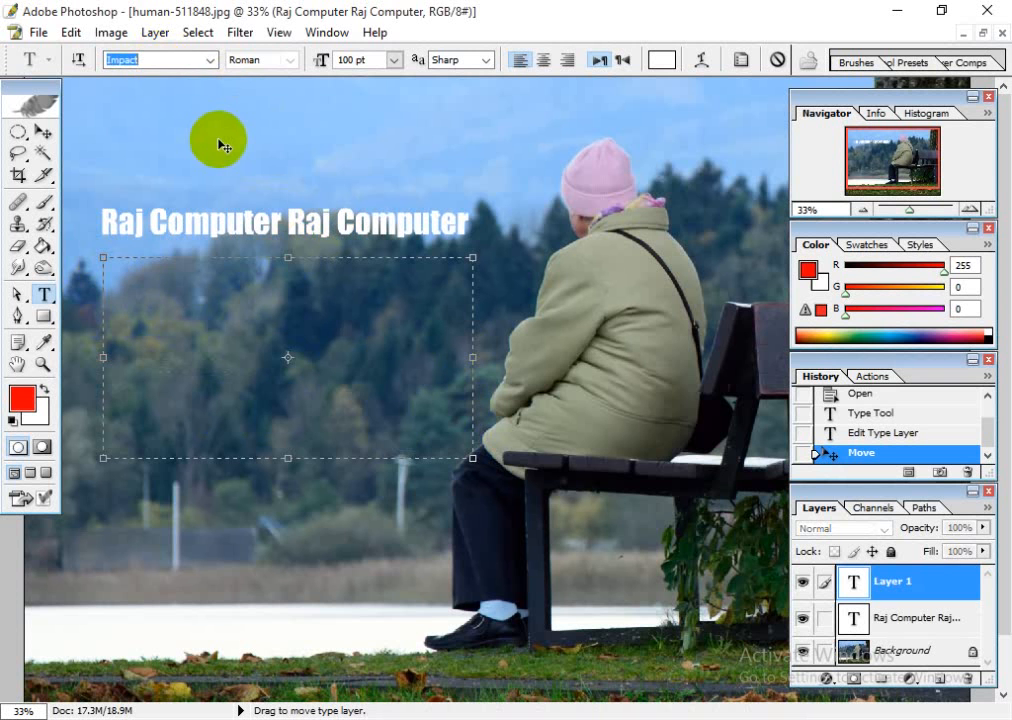
left_click(210, 60)
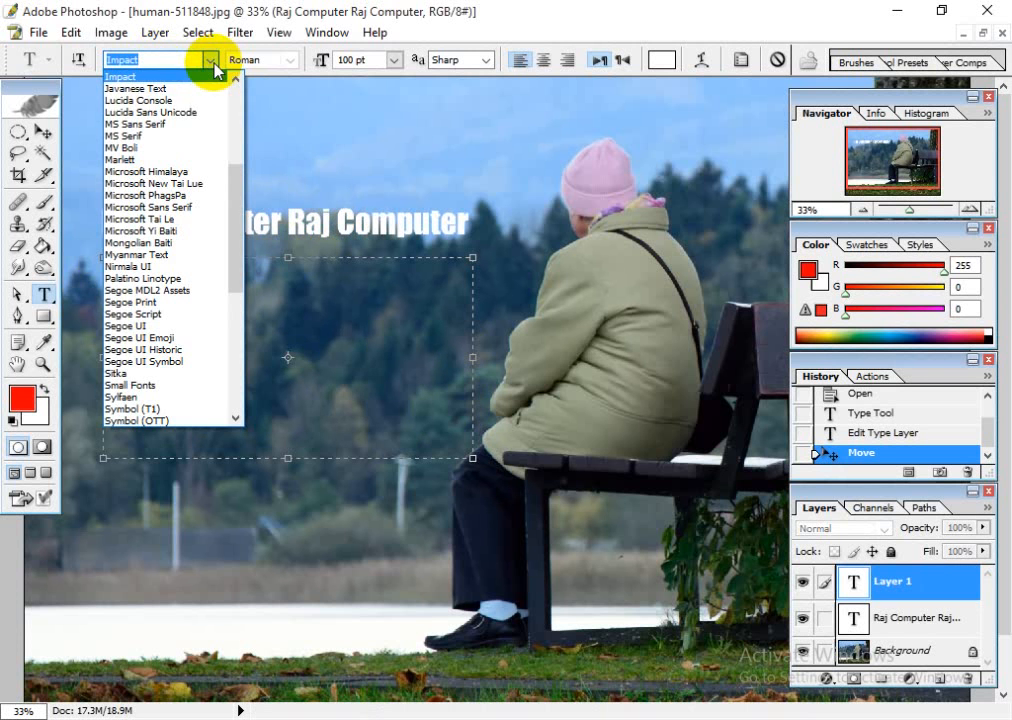
left_click_drag(237, 195, 242, 95)
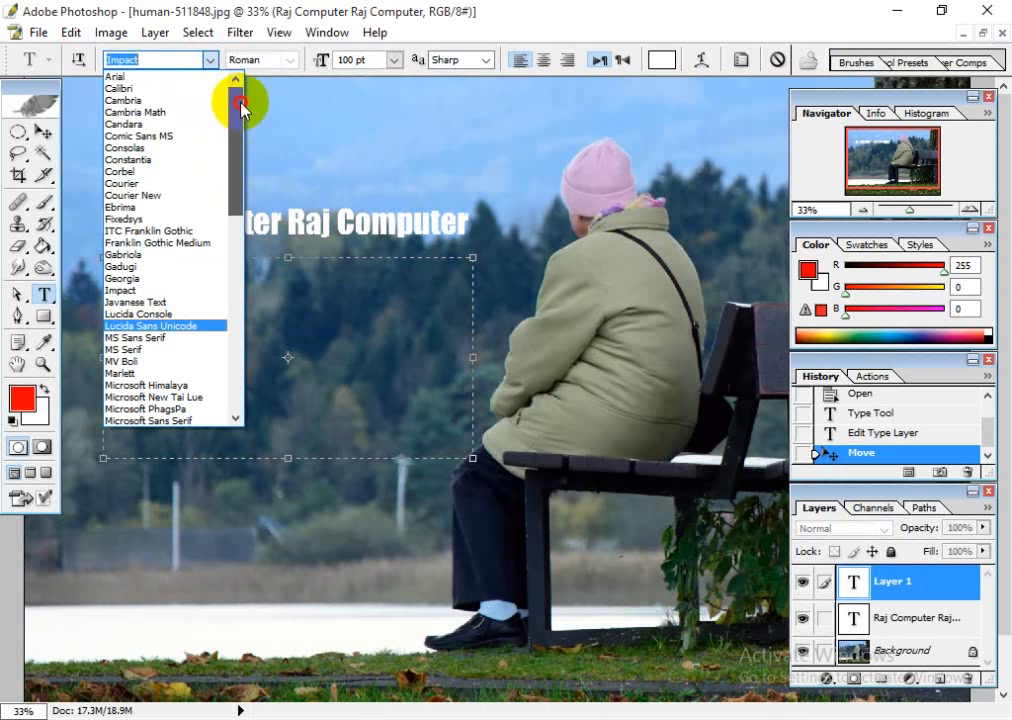
left_click(140, 89)
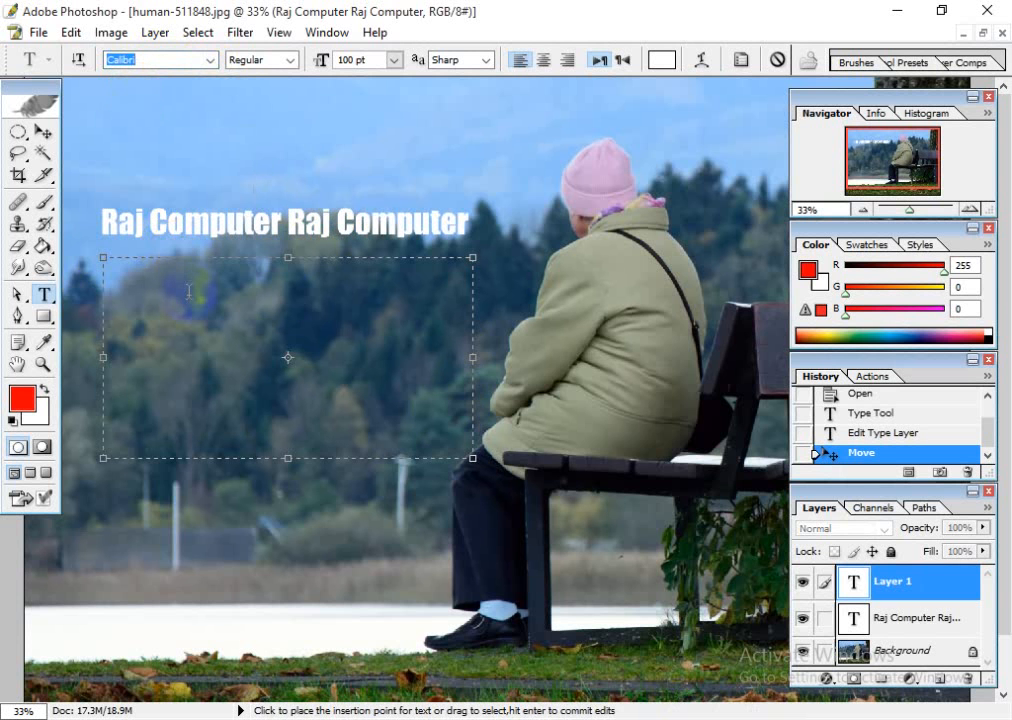
left_click(358, 60)
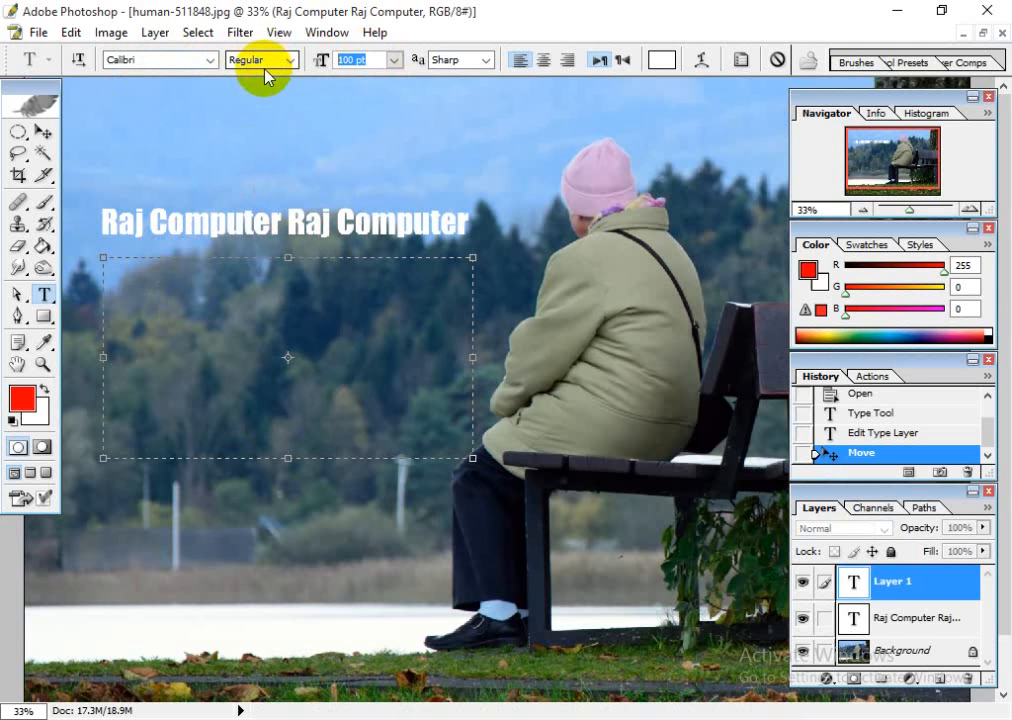
type("75")
key("Return")
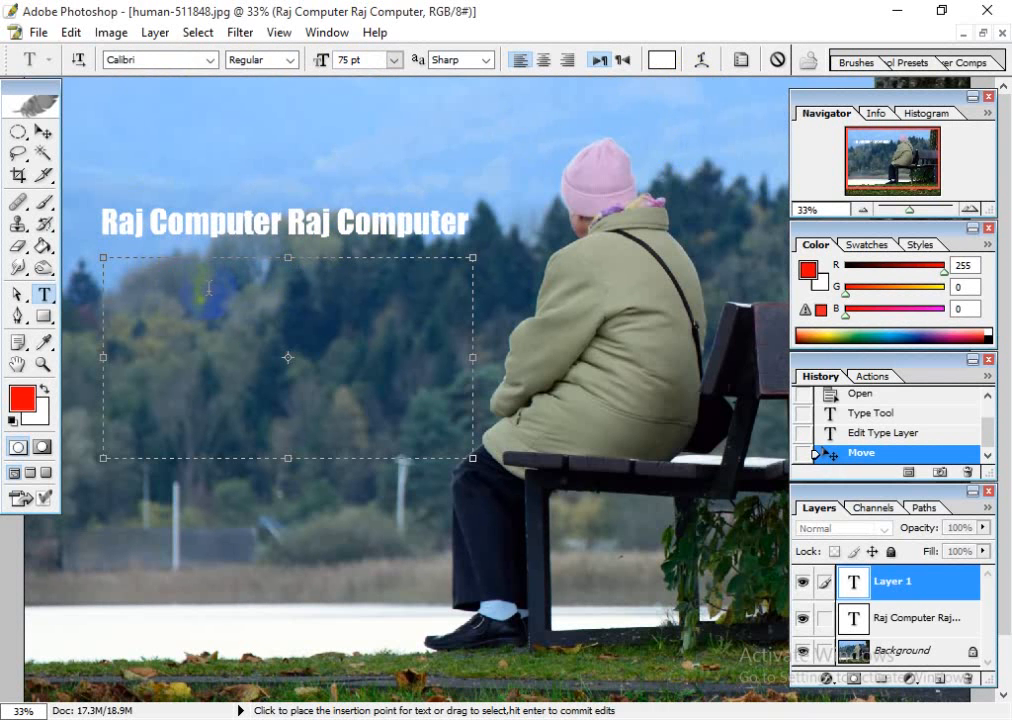
- Enter "Raj Computer" in the paragraph text box and copy those words
left_click(291, 357)
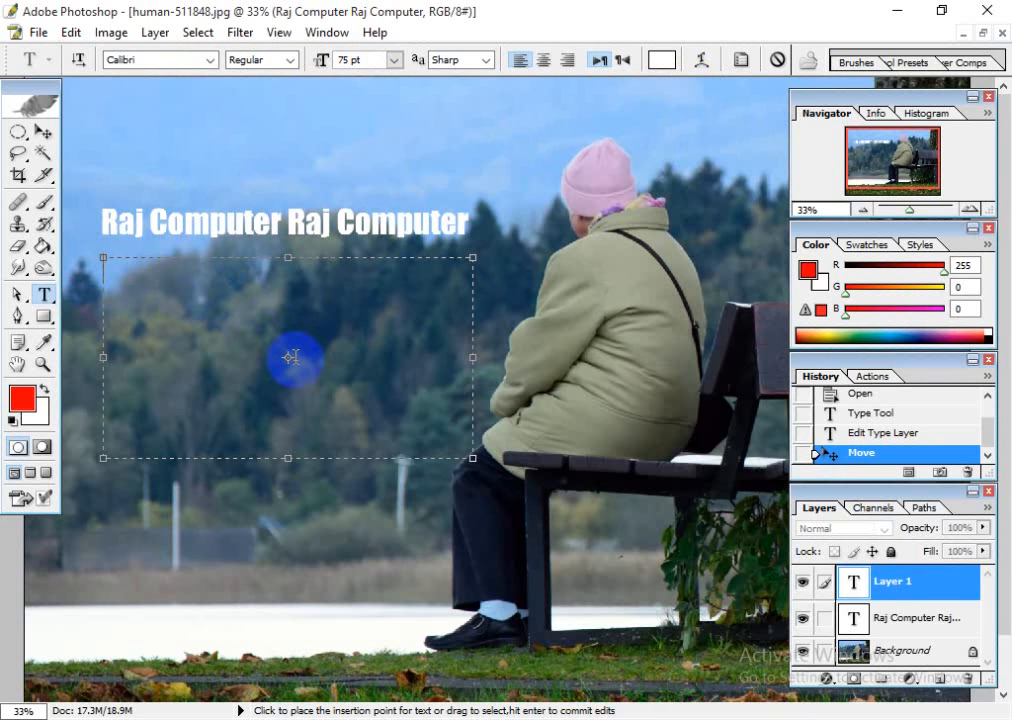
type("Raj Computer")
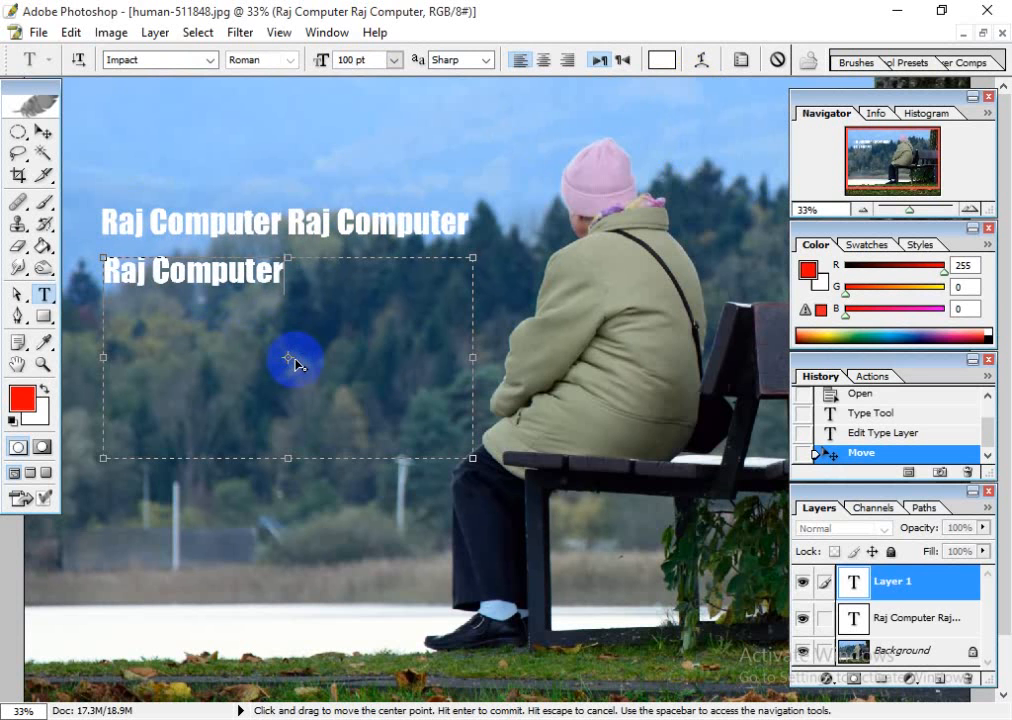
left_click_drag(357, 264, 72, 248)
key("ctrl+c")
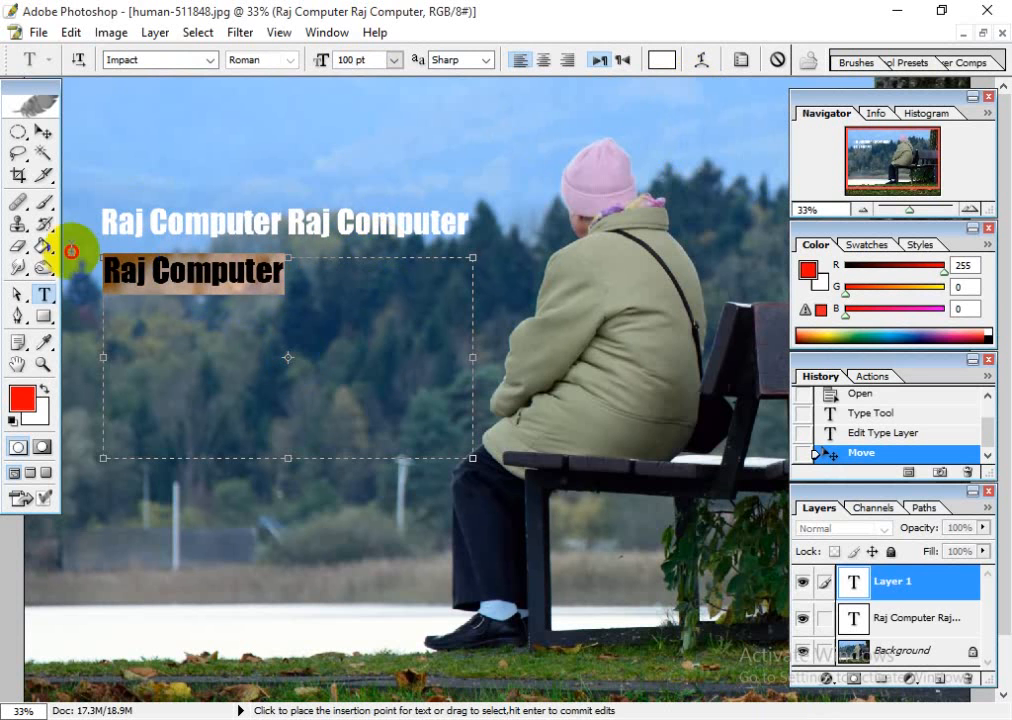
- Set the font size of the words in the text box to 75 pt
left_click(373, 62)
type("75")
key("Return")
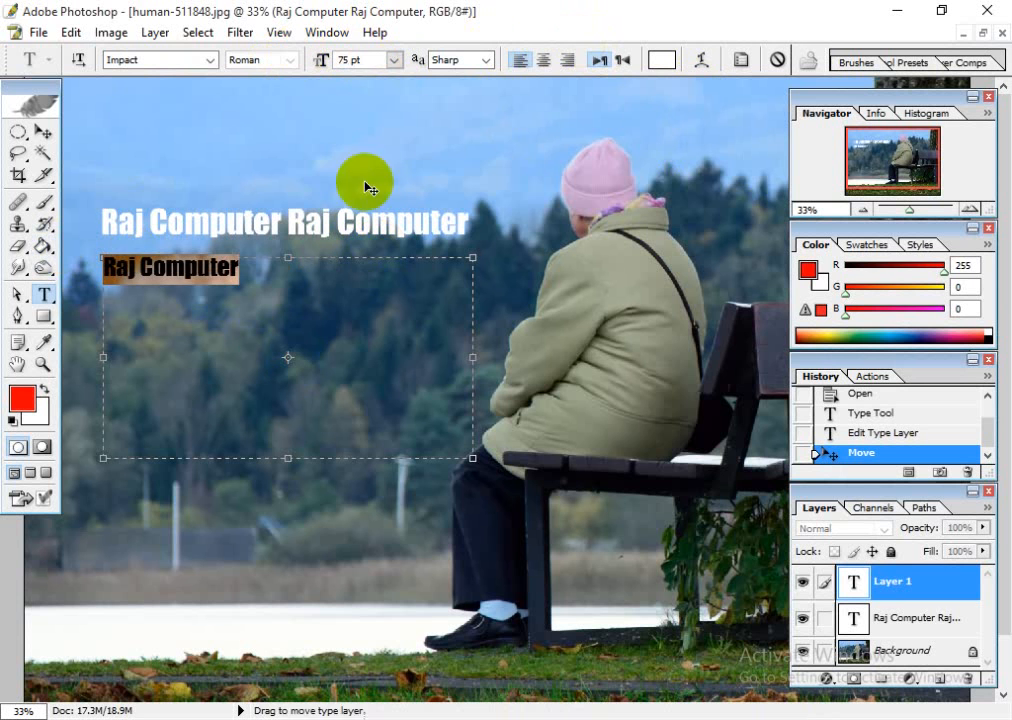
- Paste the copied "Raj Computer" repeatedly after the first one until the text box holds six lines
left_click(256, 268)
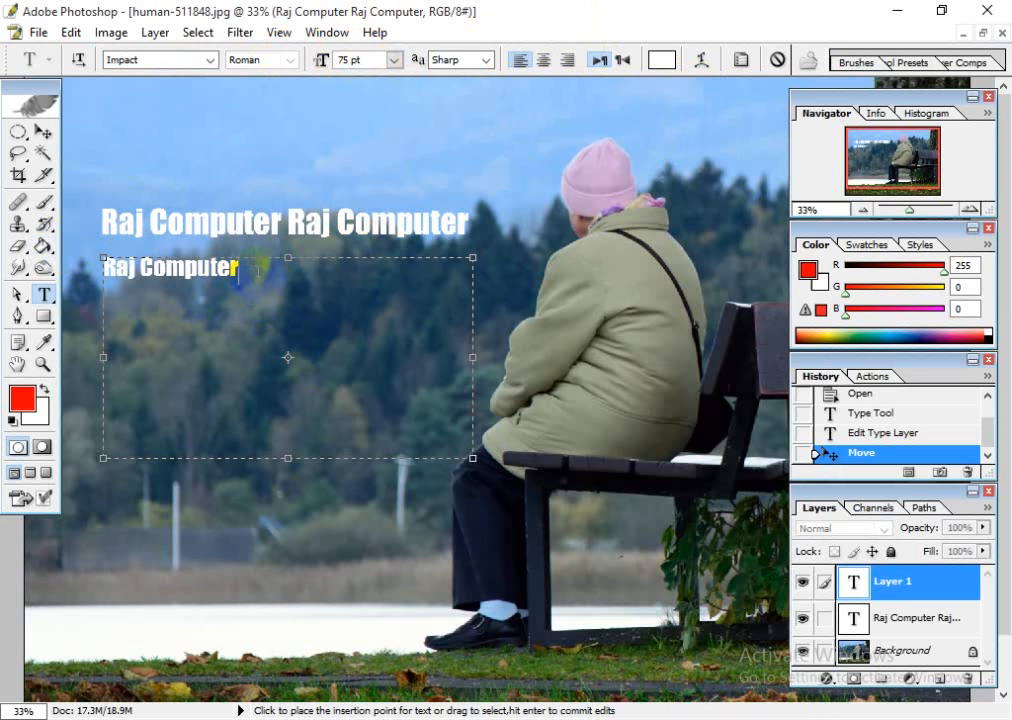
key("ctrl+v")
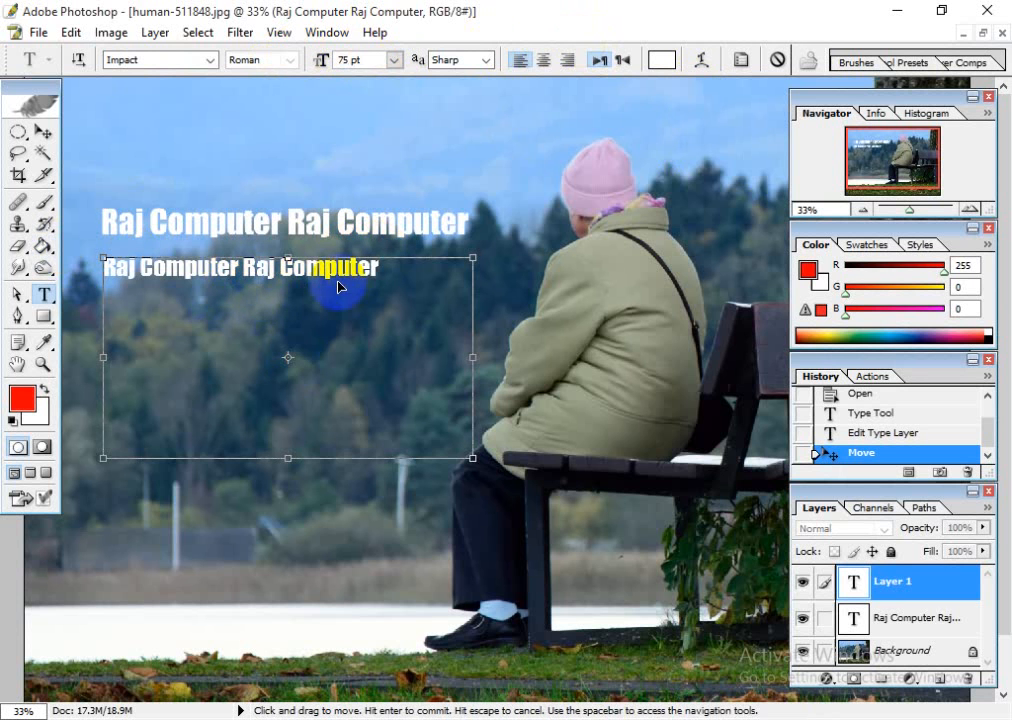
key("ctrl+v")
key("ctrl+v")
key("ctrl+v")
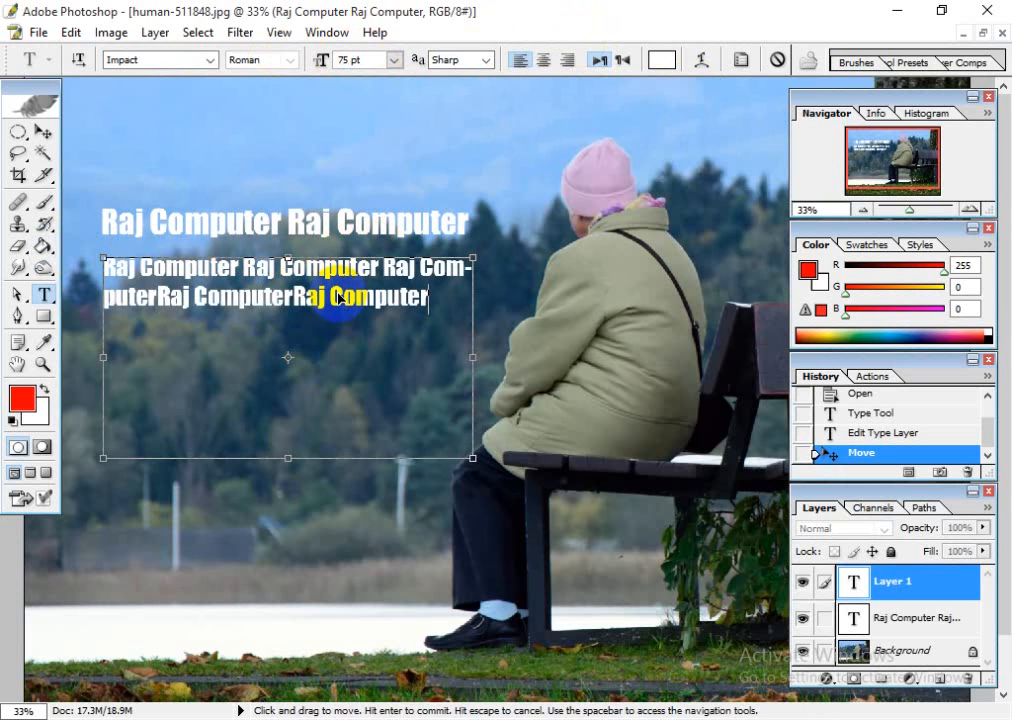
key("ctrl+v")
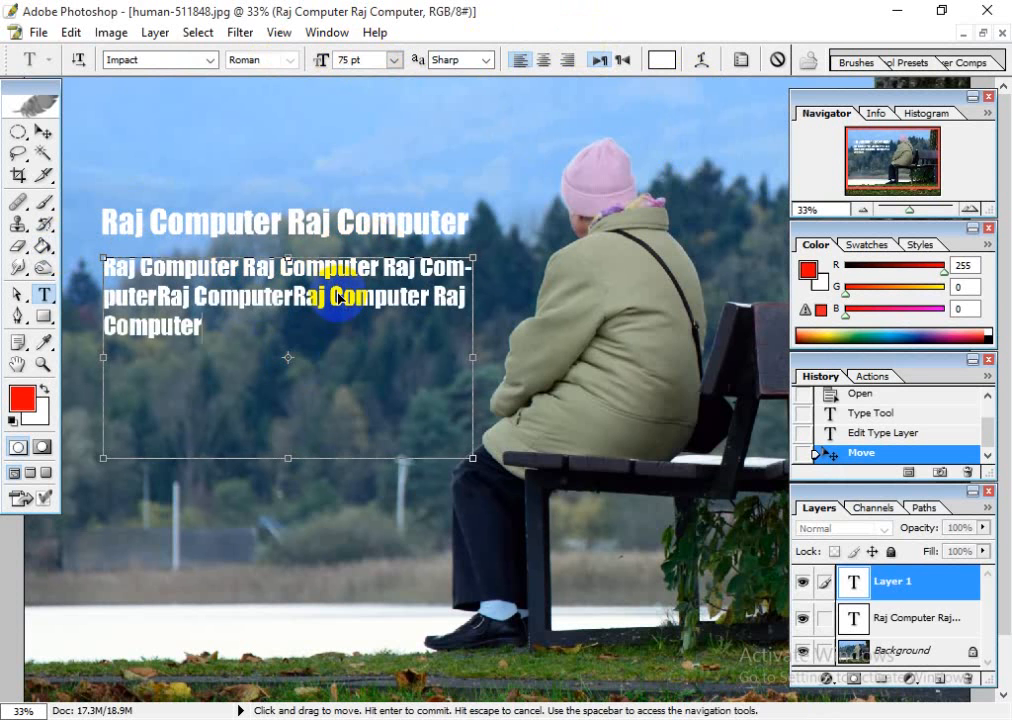
key("ctrl+v")
key("ctrl+v")
key("ctrl+v")
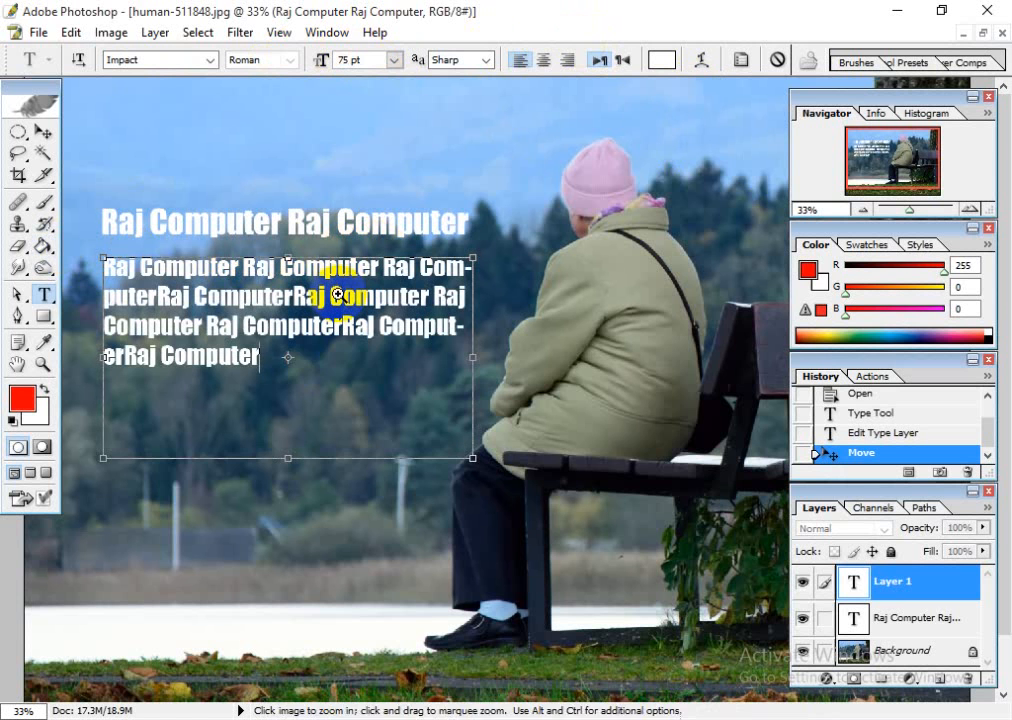
key("ctrl+v")
key("ctrl+v")
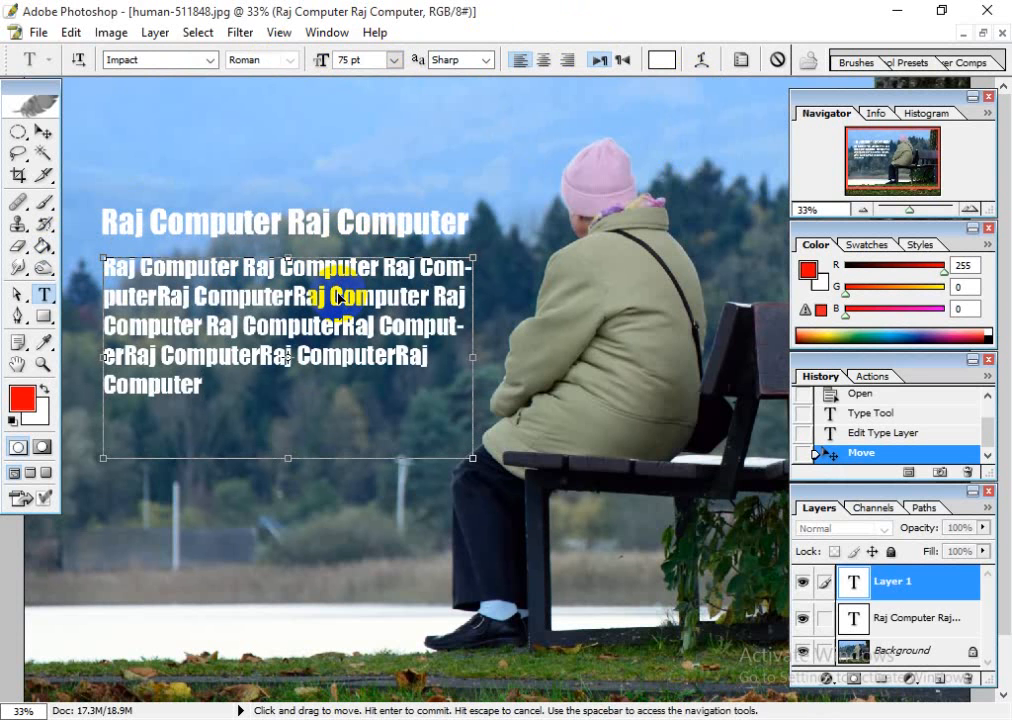
key("ctrl+v")
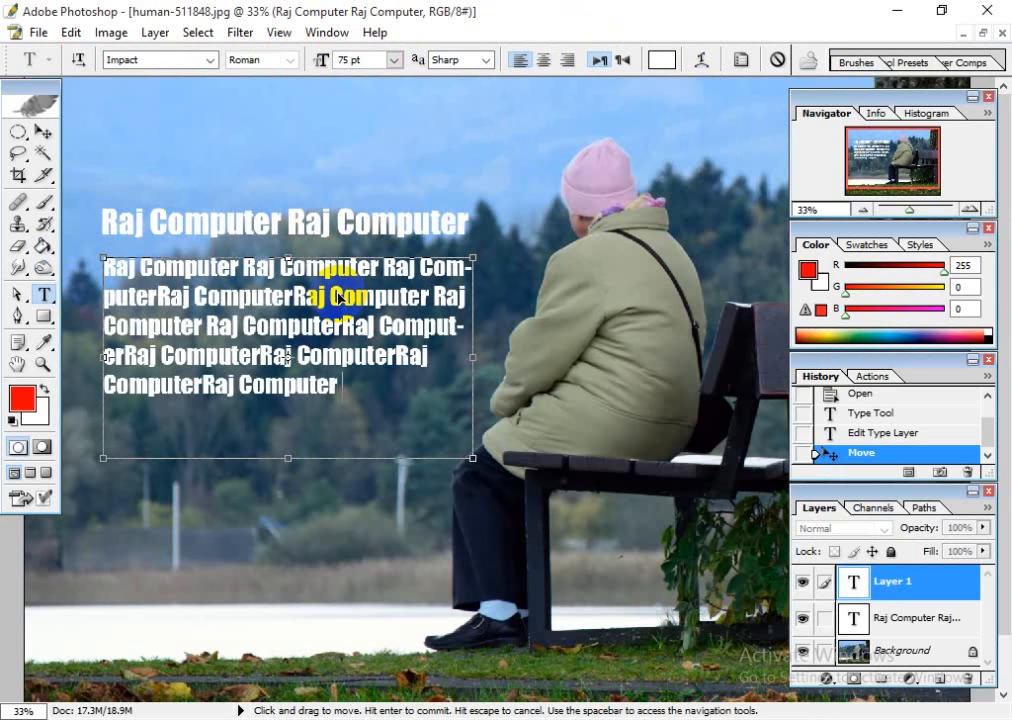
key("ctrl+v")
key("ctrl+v")
key("ctrl+v")
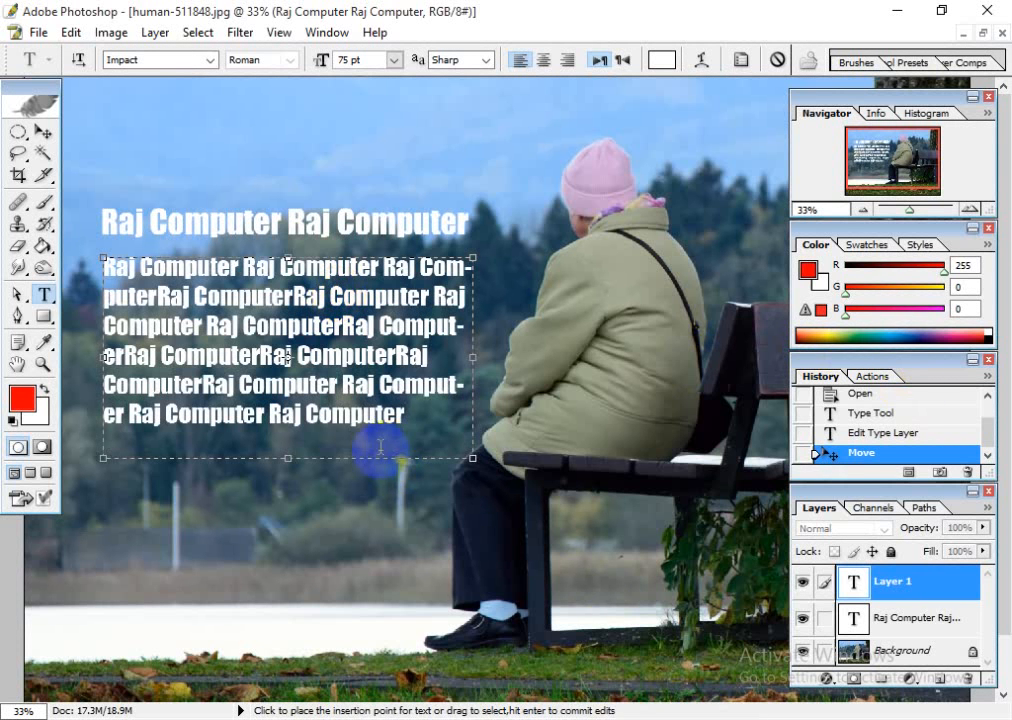
- Select the whole paragraph and justify it with its last line left-aligned, using the Paragraph settings
left_click_drag(420, 416, 68, 271)
left_click(158, 294)
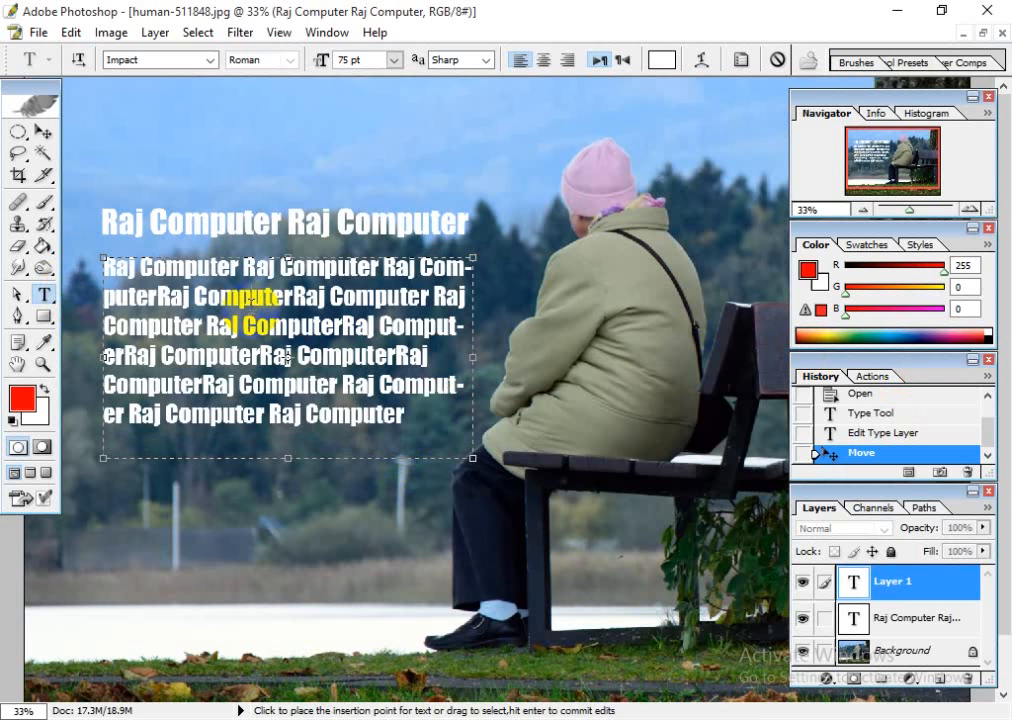
double_click(107, 267)
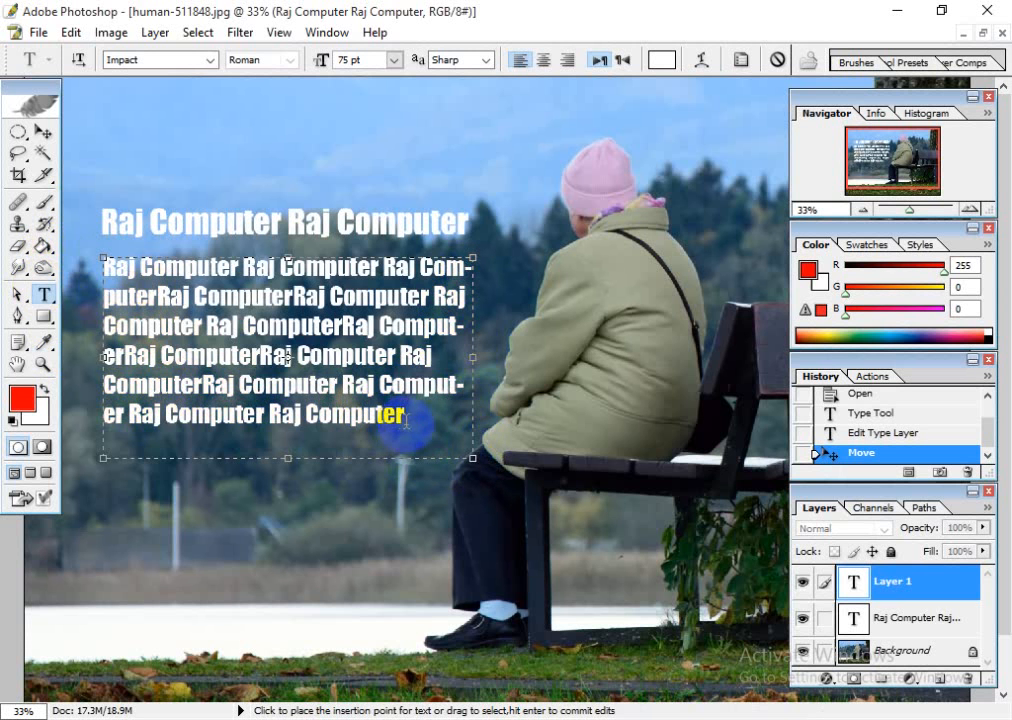
left_click_drag(405, 420, 79, 272)
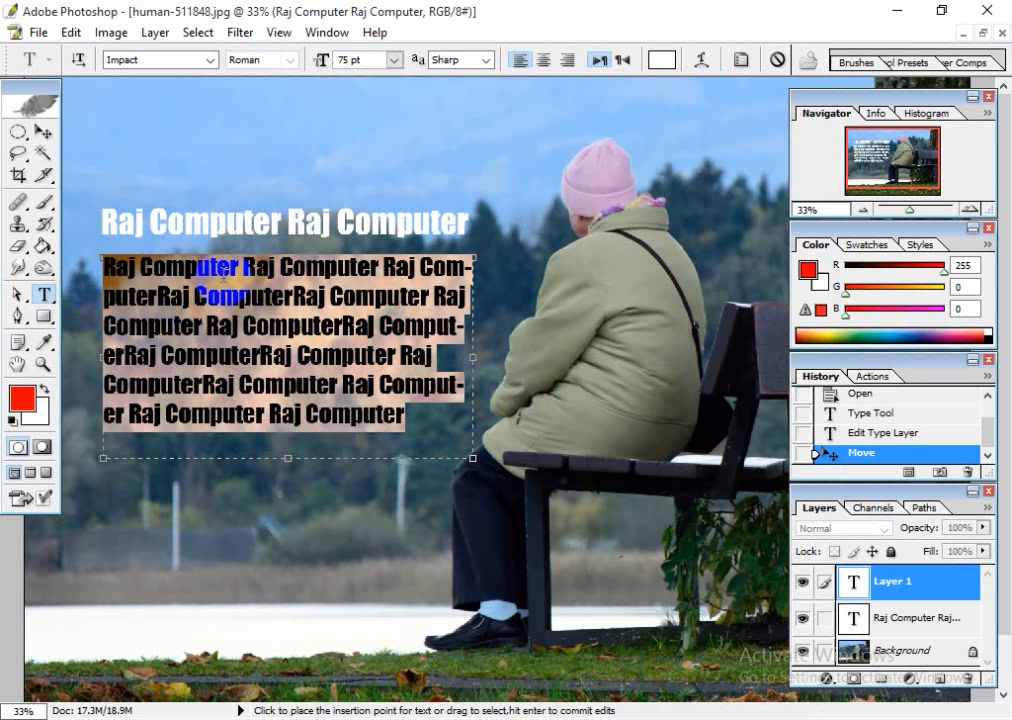
left_click_drag(410, 420, 107, 266)
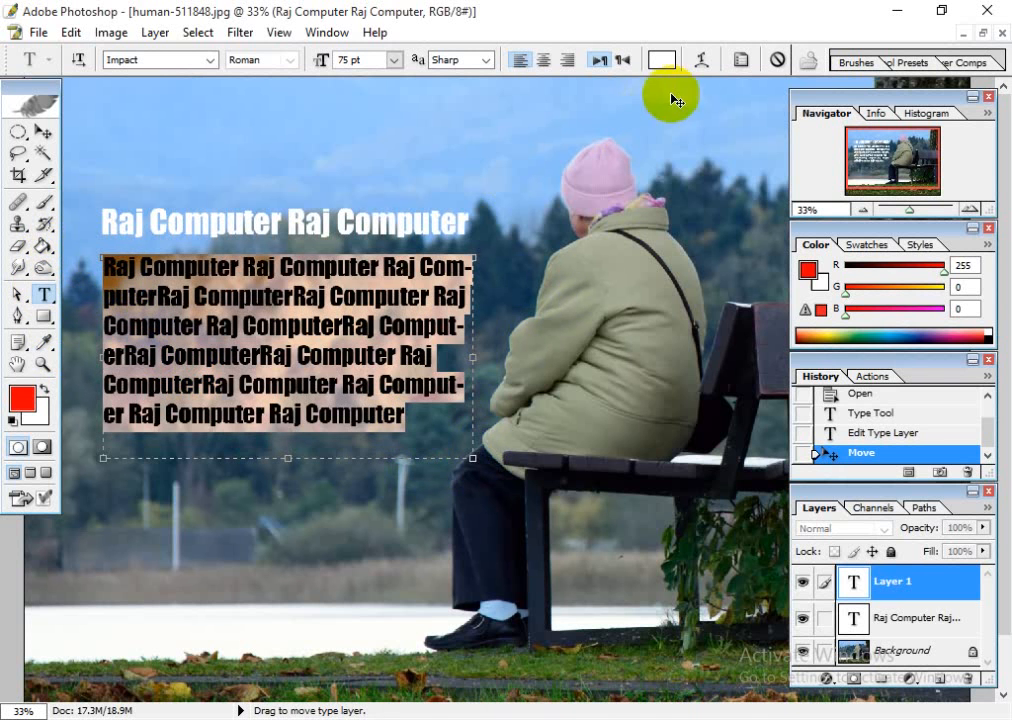
left_click(741, 63)
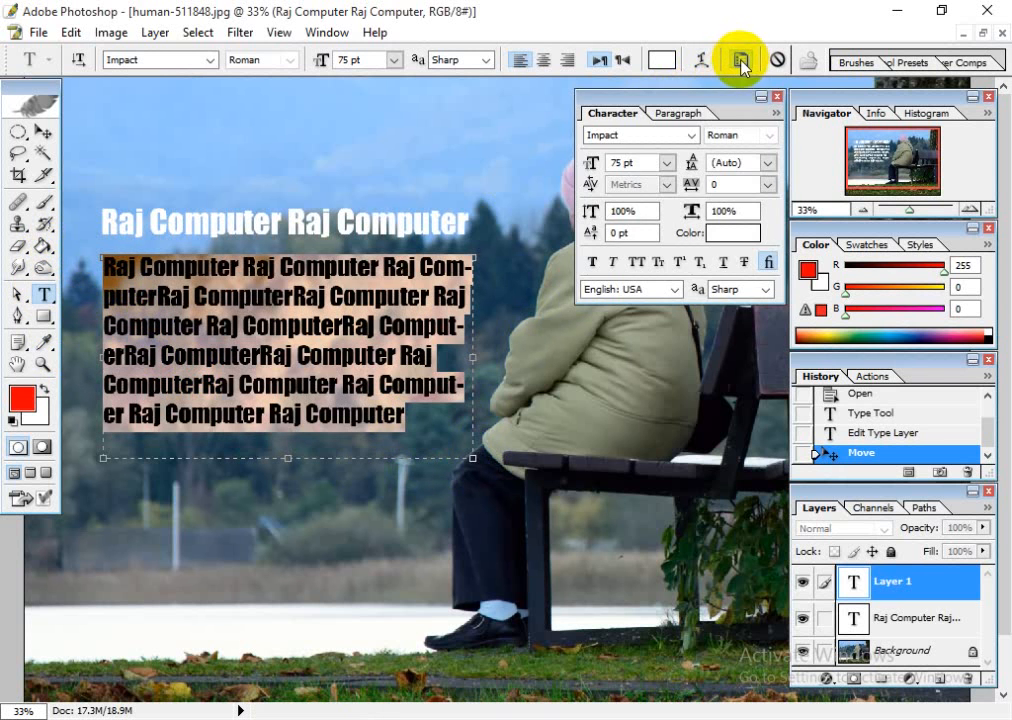
left_click_drag(707, 93, 728, 162)
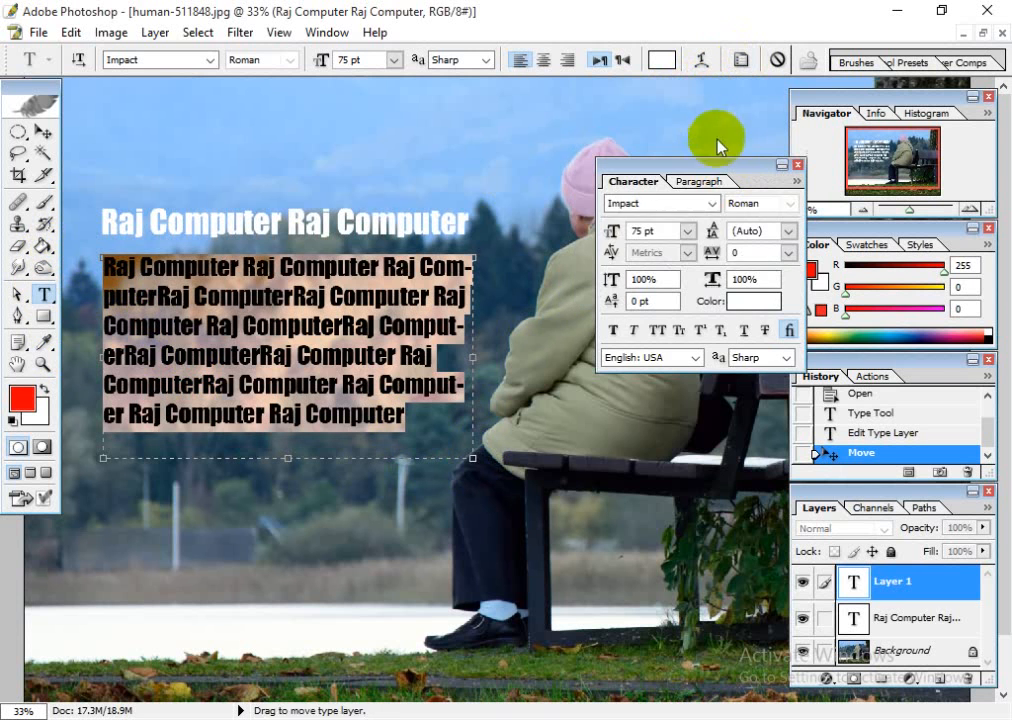
left_click(636, 182)
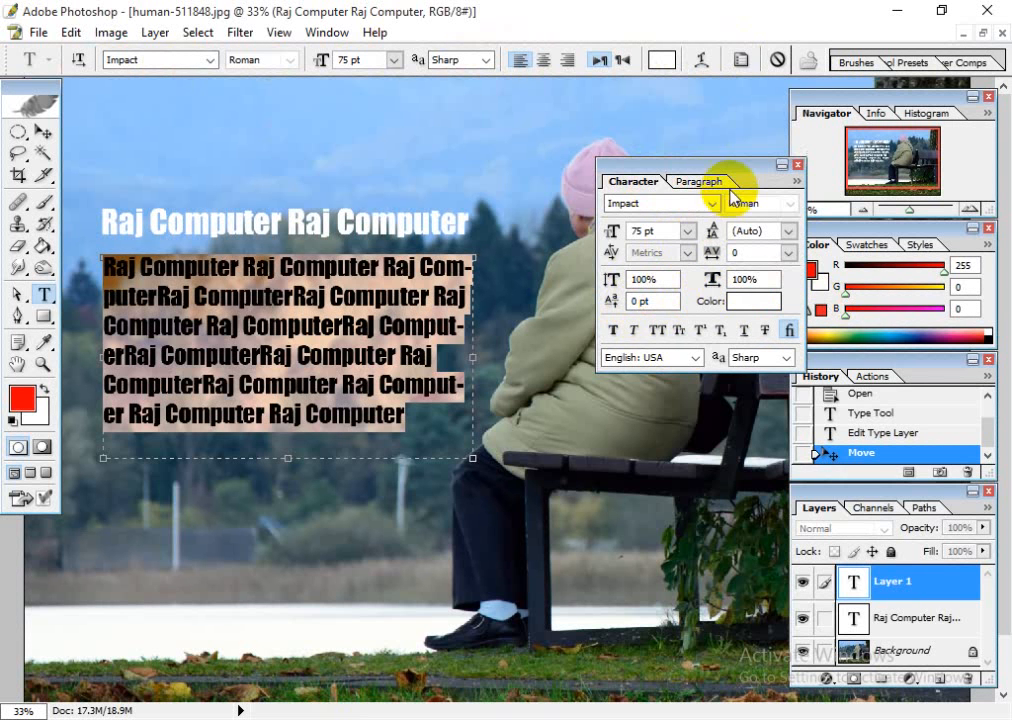
left_click_drag(740, 172, 739, 164)
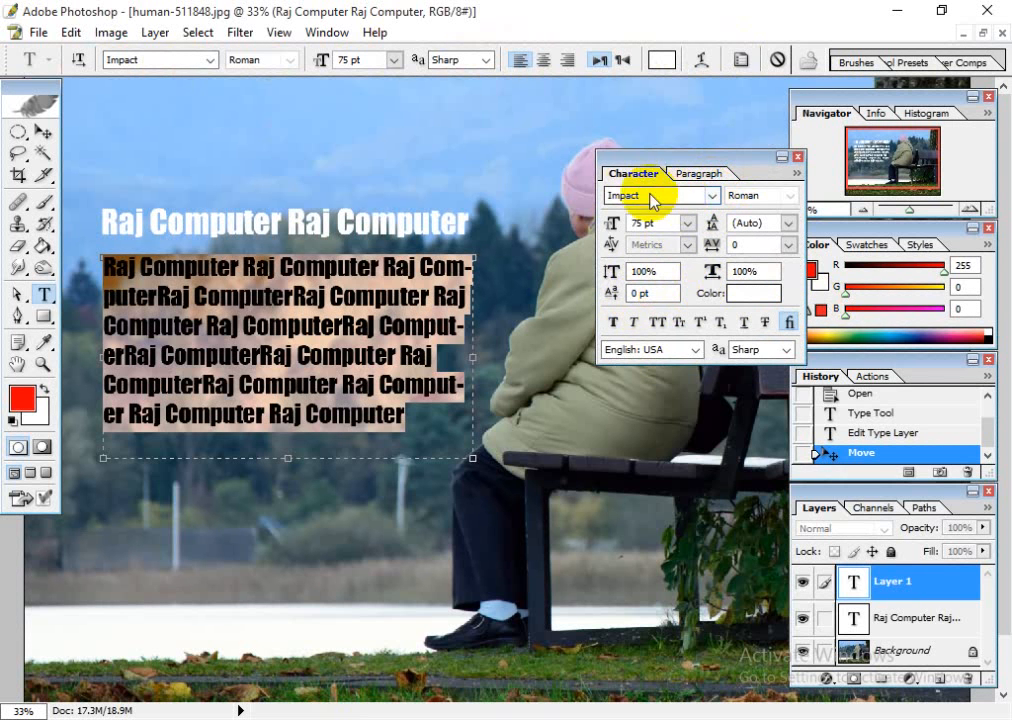
left_click(691, 175)
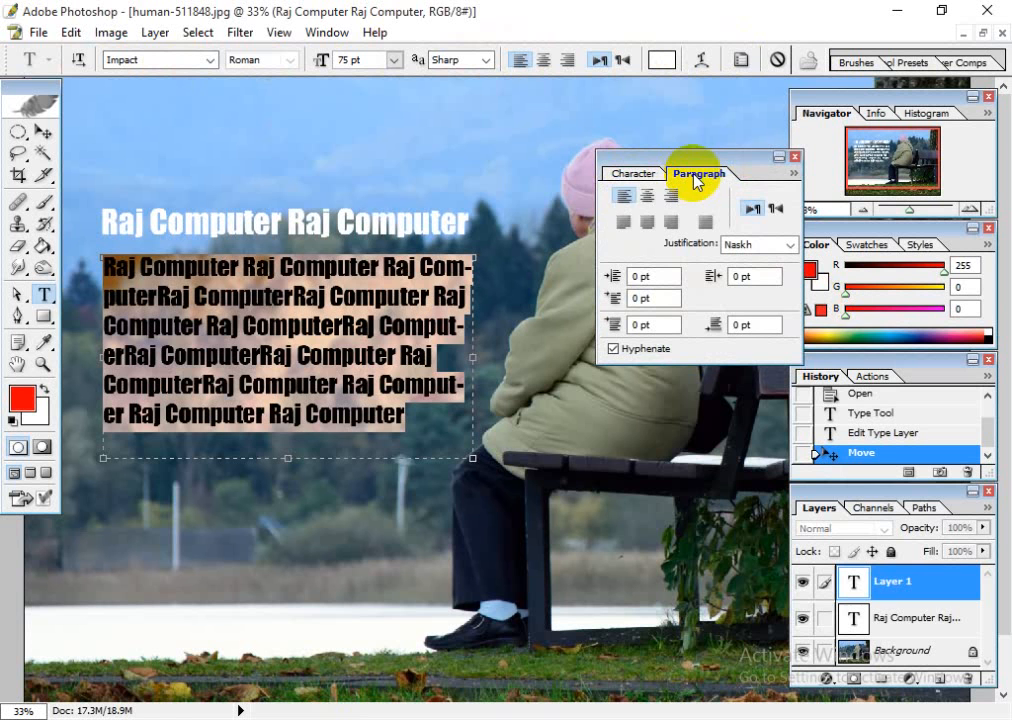
left_click(622, 222)
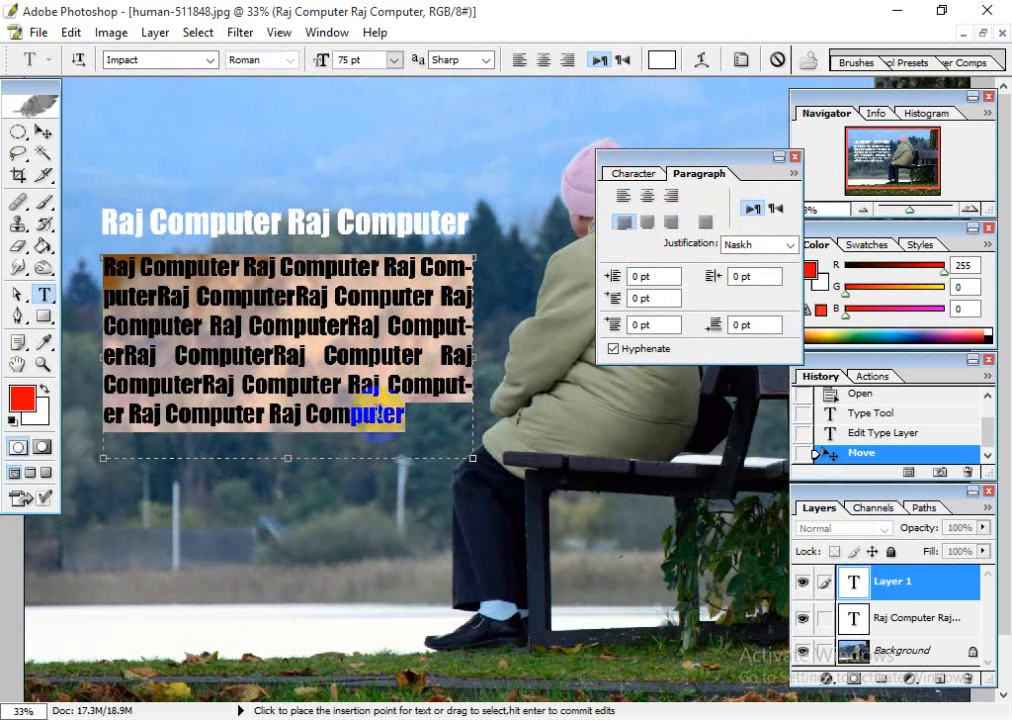
- Reselect the whole justified paragraph and reduce its font size to 68 pt
left_click(455, 360)
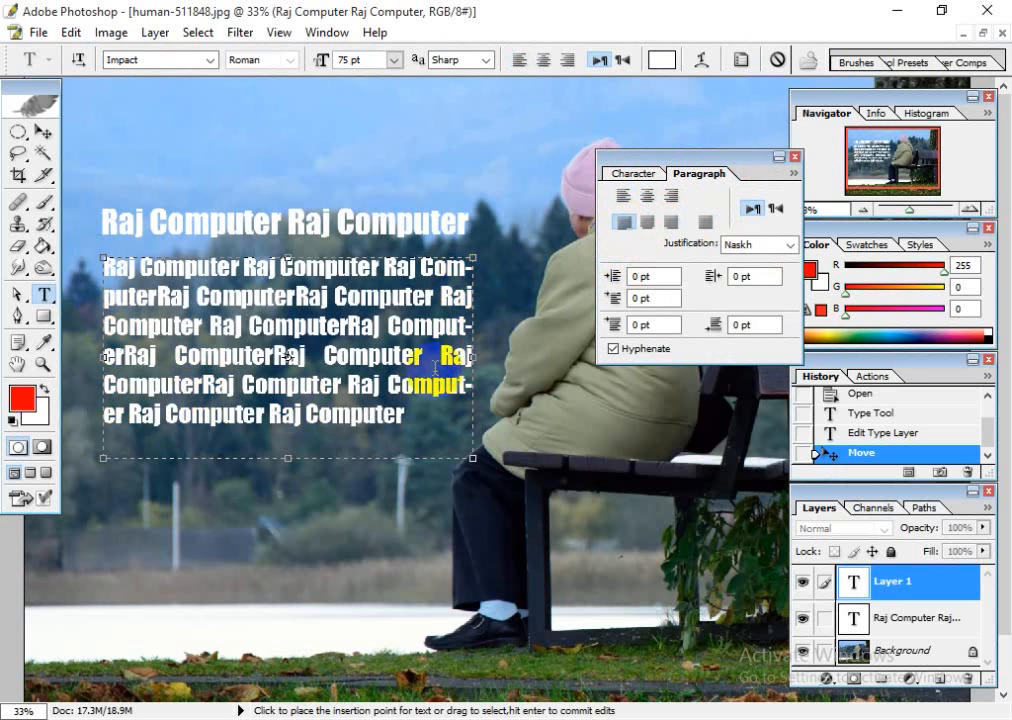
left_click_drag(410, 411, 106, 260)
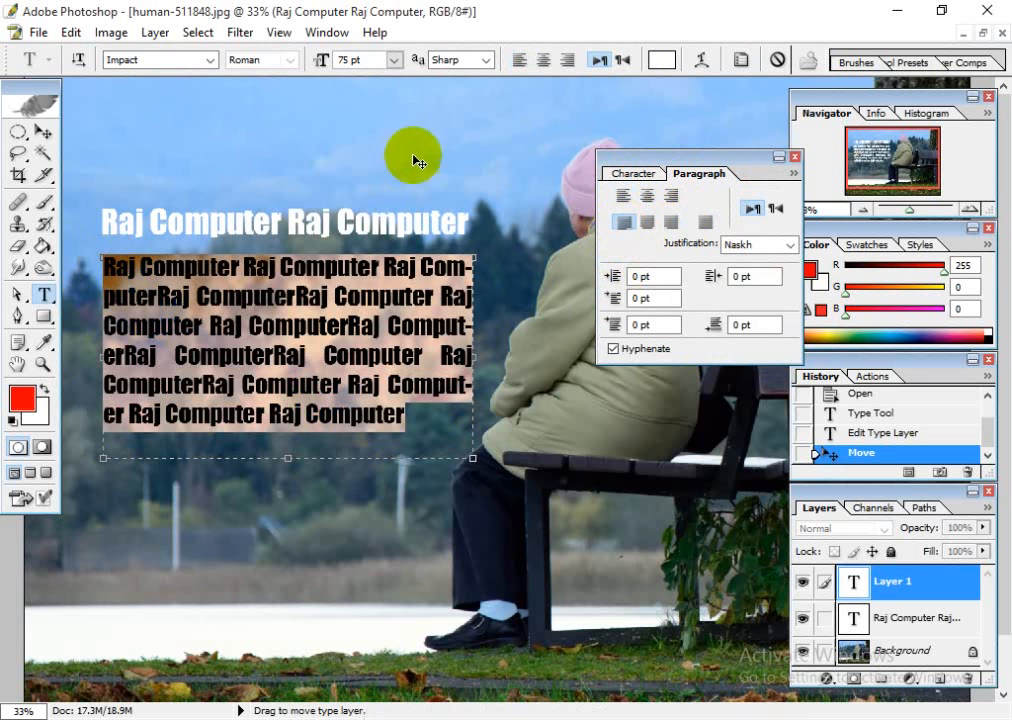
type("77")
key("Return")
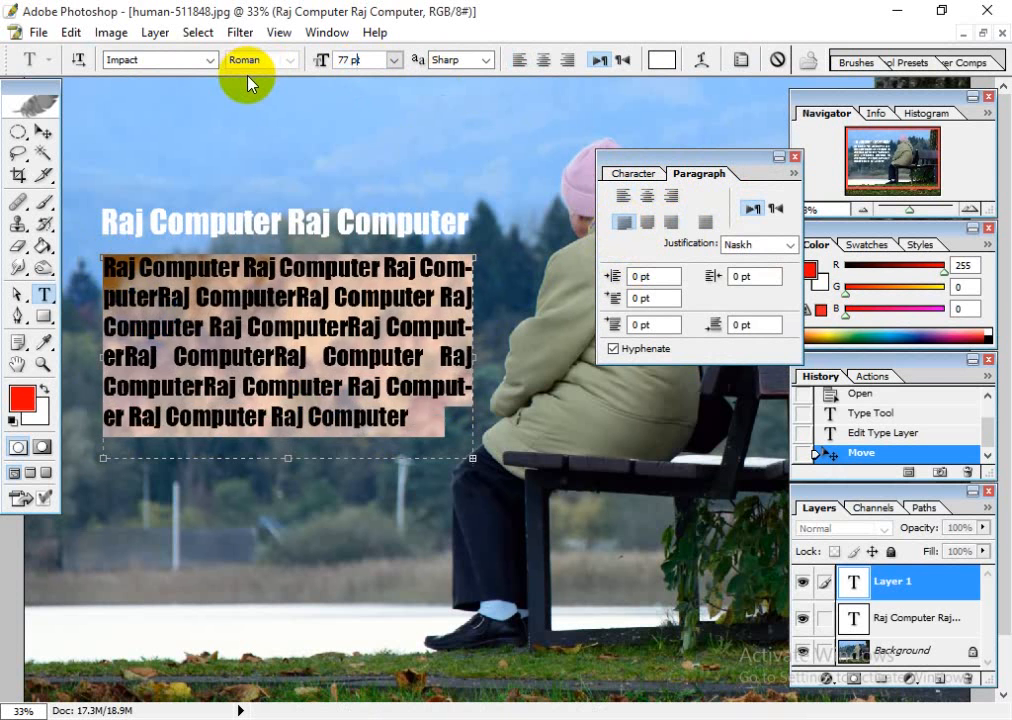
key("Down")
key("Down")
key("Down")
key("Down")
key("Down")
key("Down")
key("Down")
key("Down")
key("Down")
key("Down")
key("Down")
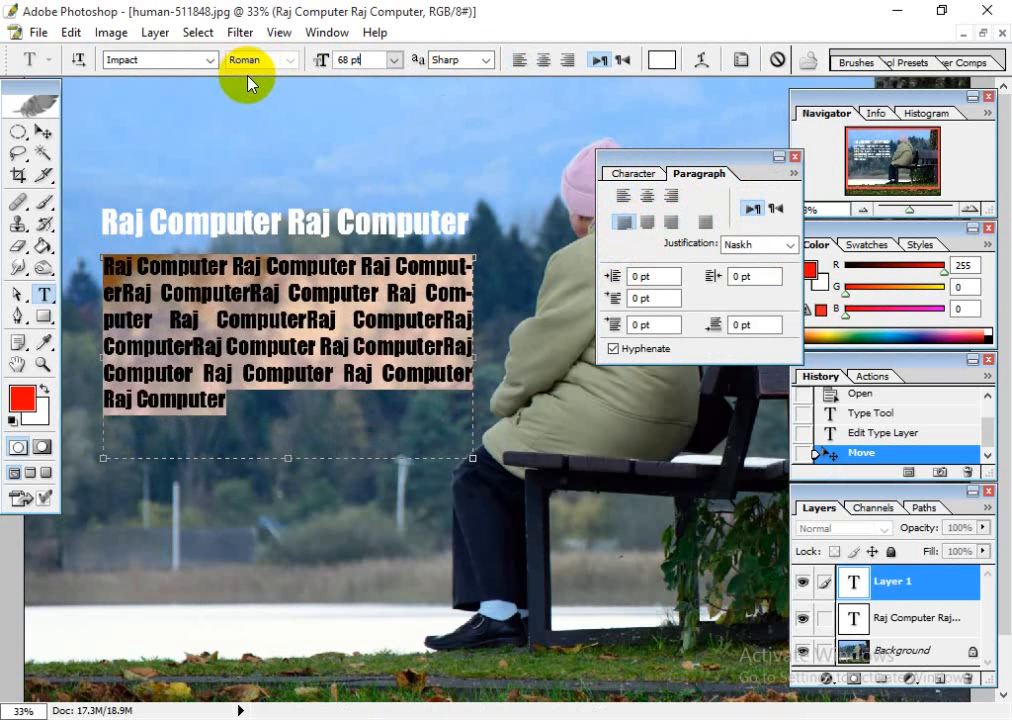
- Reduce the font size of the selected justified paragraph to 55 pt
key("Down")
key("Down")
key("Down")
key("Down")
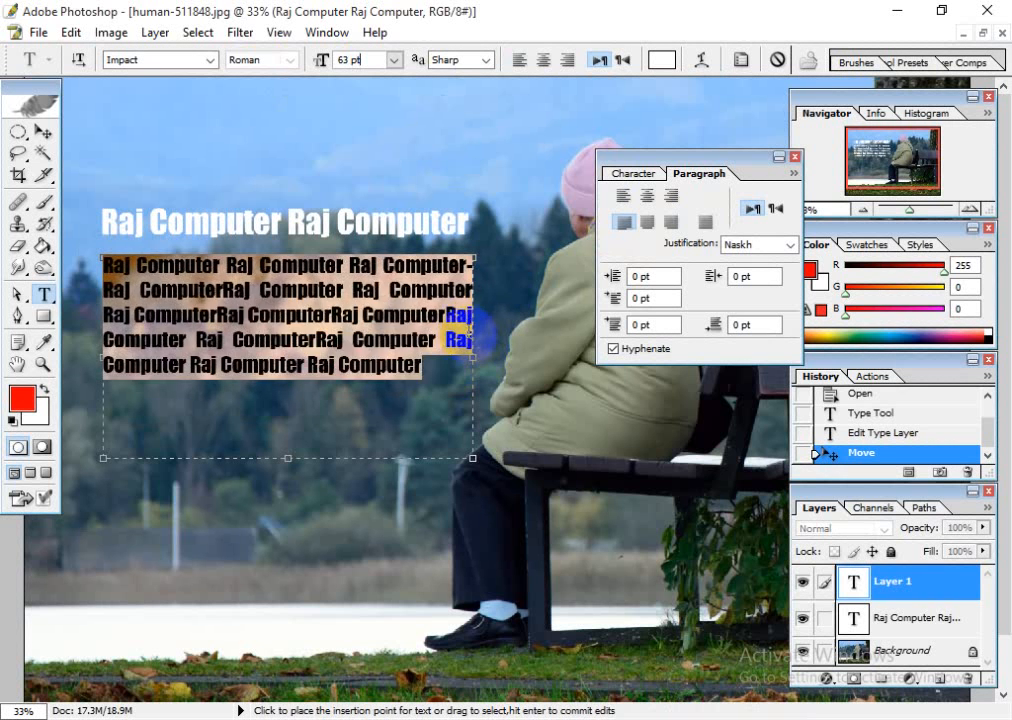
key("Down")
key("Down")
key("Down")
key("Up")
key("Up")
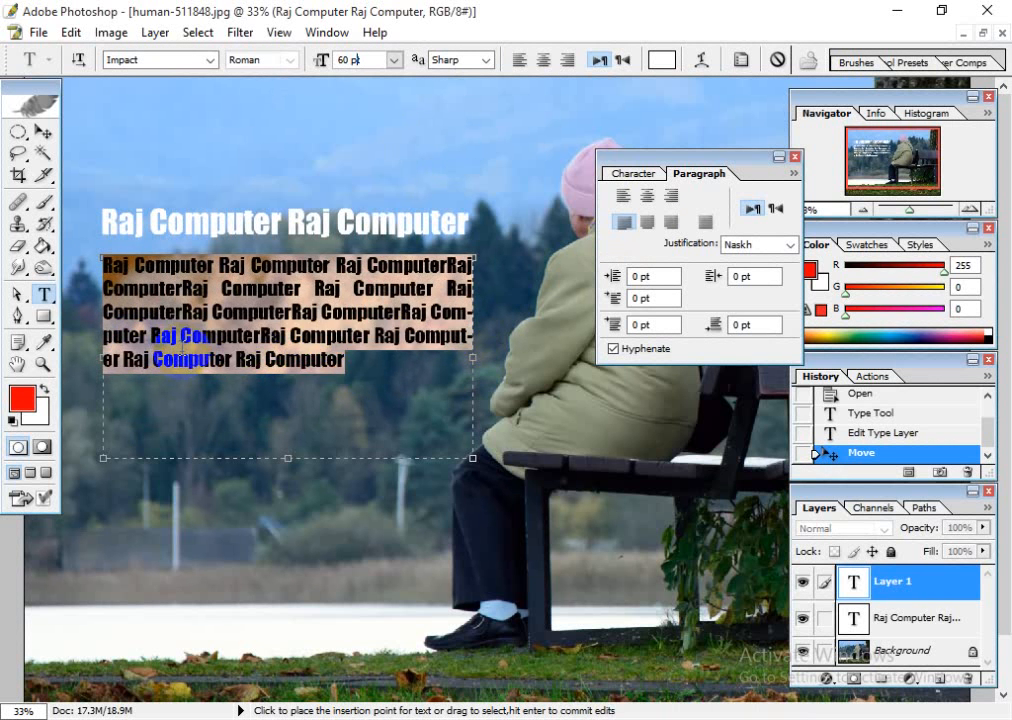
key("Down")
key("Down")
key("Down")
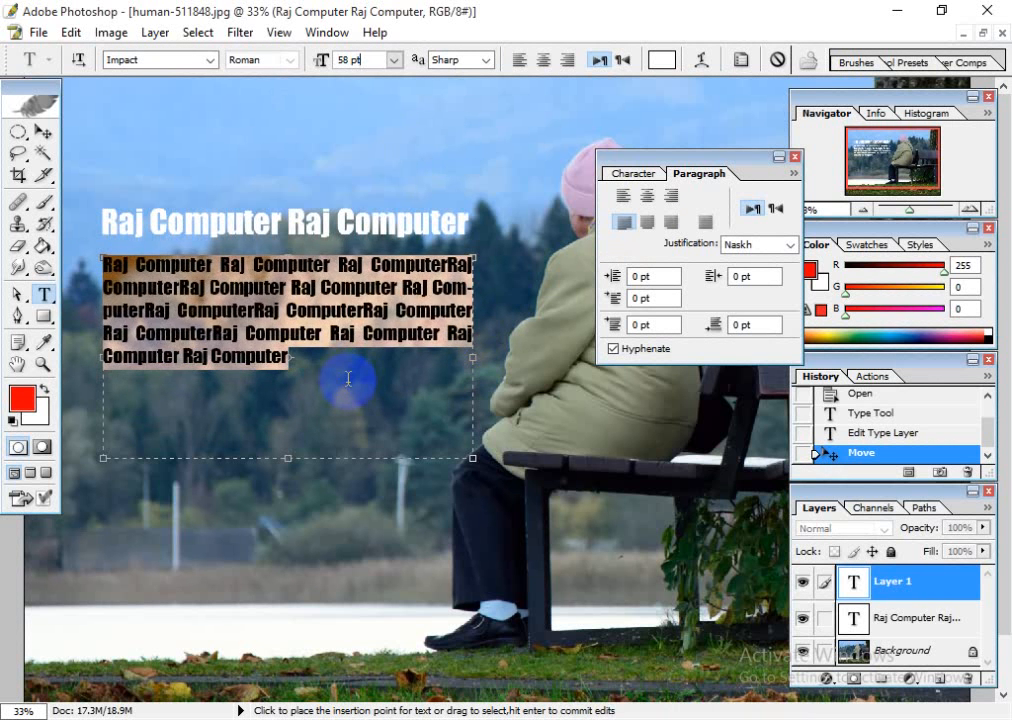
key("Down")
key("Down")
- Select the whole paragraph and change its font to Calibri
left_click_drag(346, 345, 152, 346)
key("ctrl+a")
left_click(207, 60)
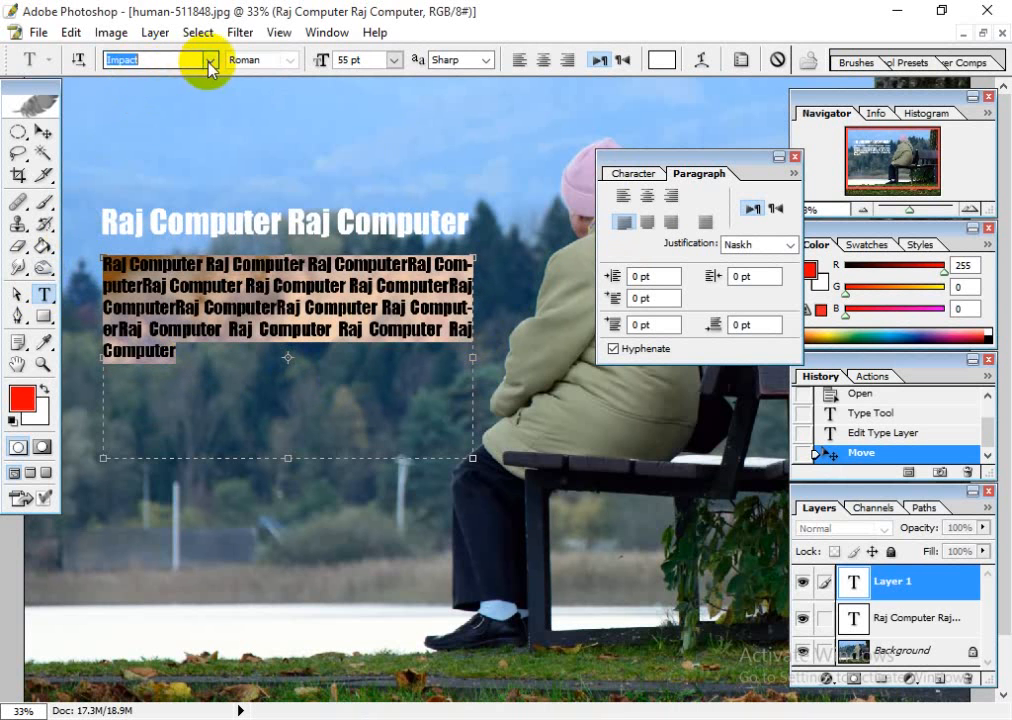
scroll(243, 152, "up", 6)
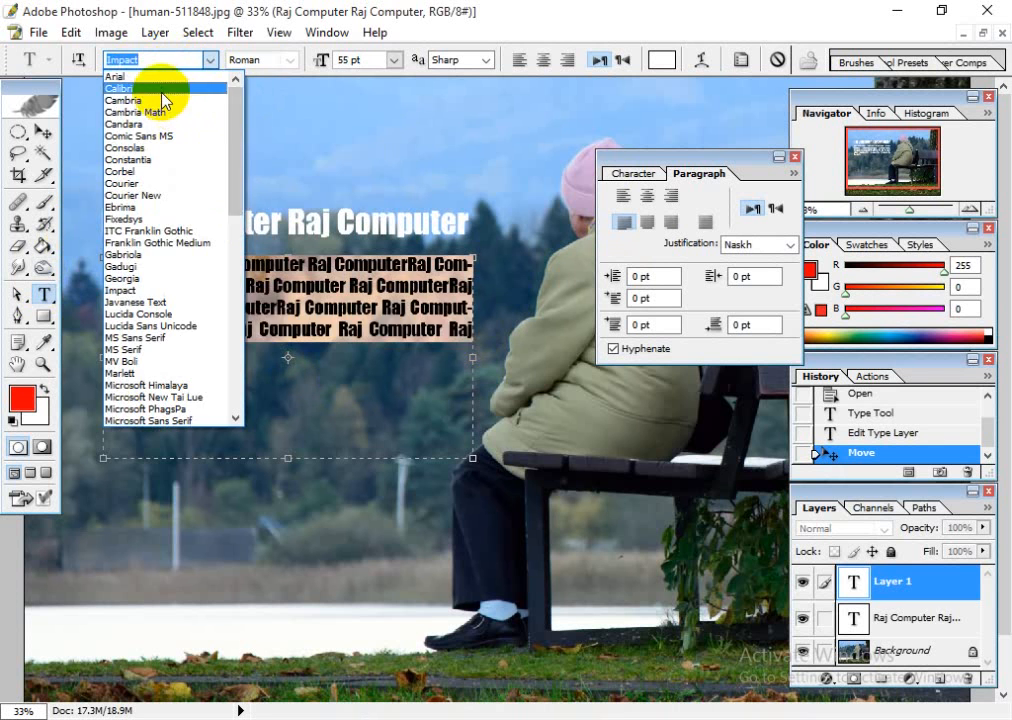
left_click(169, 88)
left_click(239, 342)
key("ctrl+a")
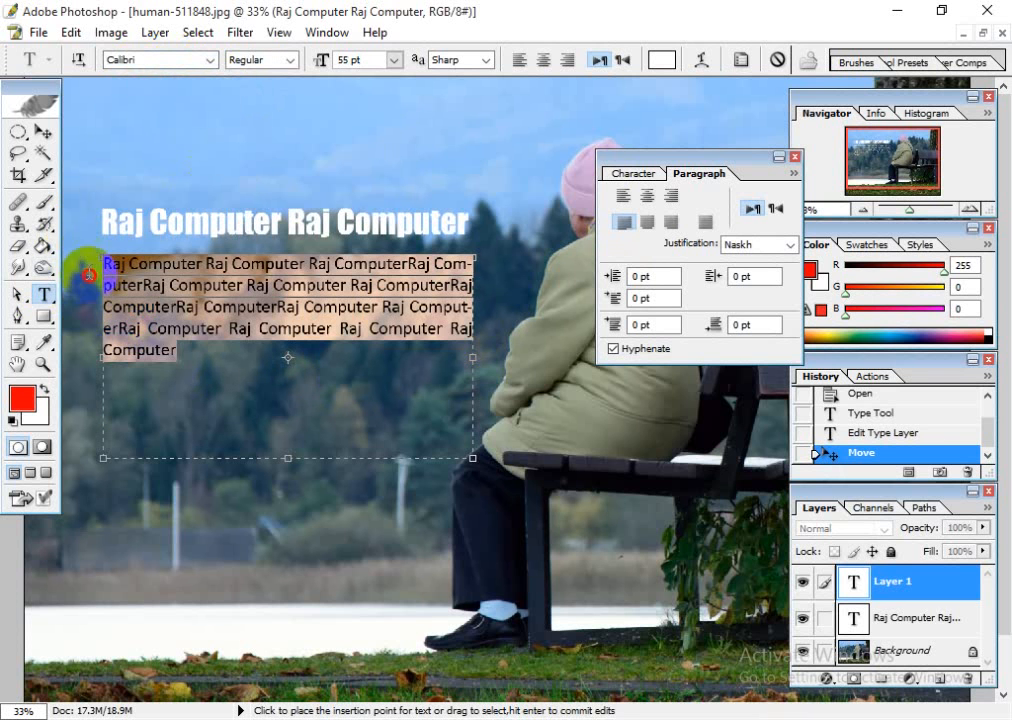
- Copy the whole paragraph and paste it after its last word so the text fills nine lines of the box
type("Raj Computer")
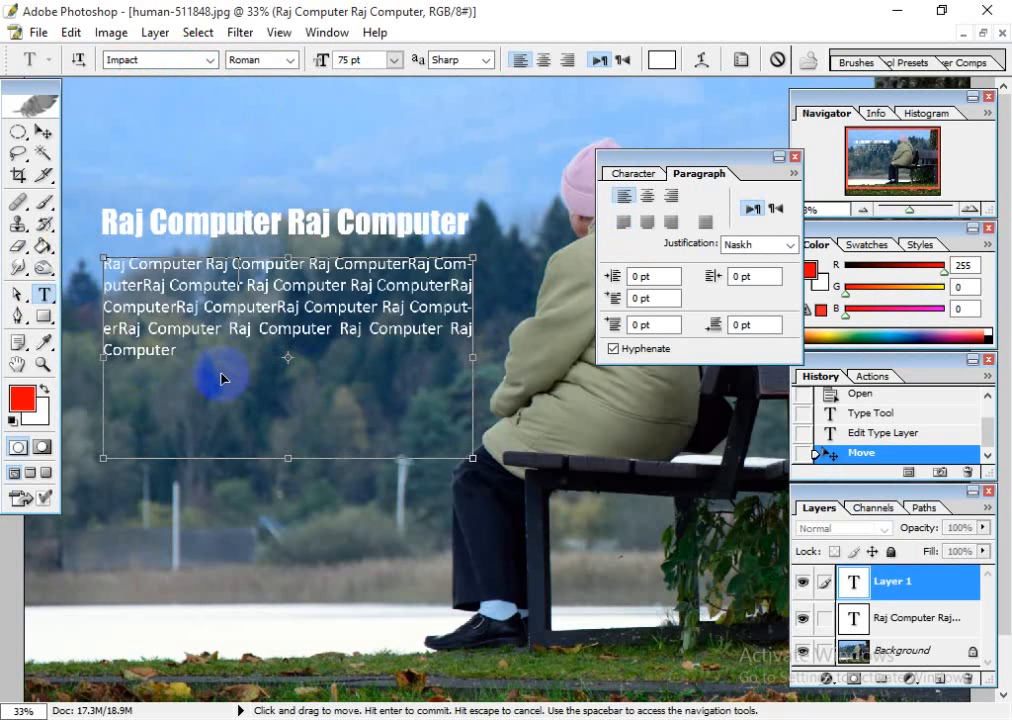
key("ctrl+z")
right_click(203, 334)
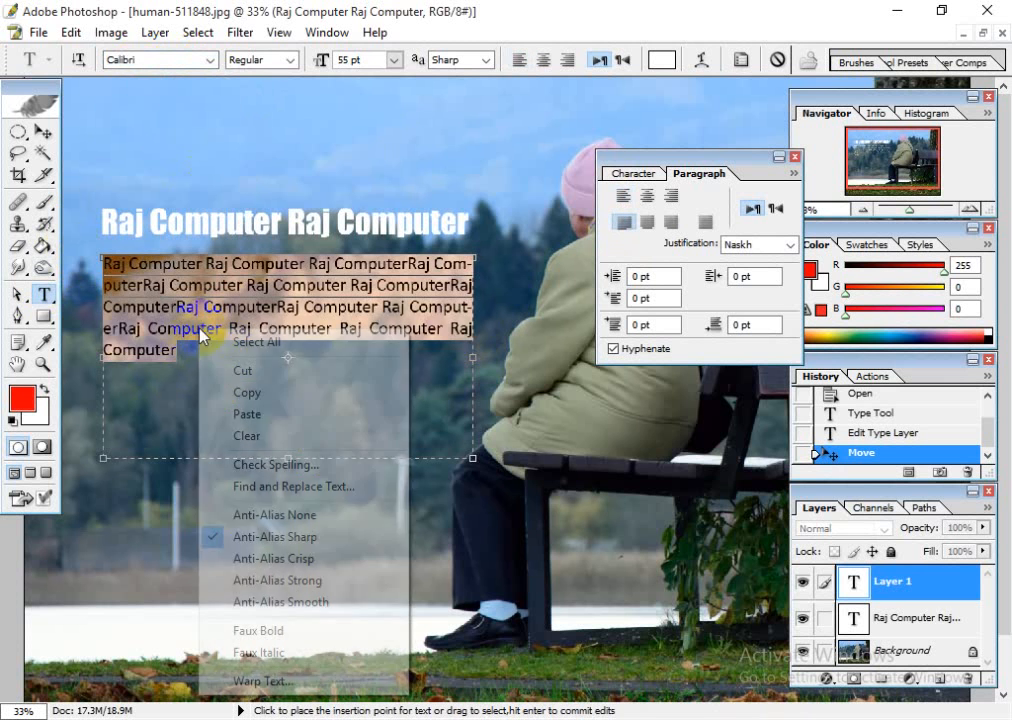
left_click(242, 390)
left_click(190, 350)
right_click(192, 354)
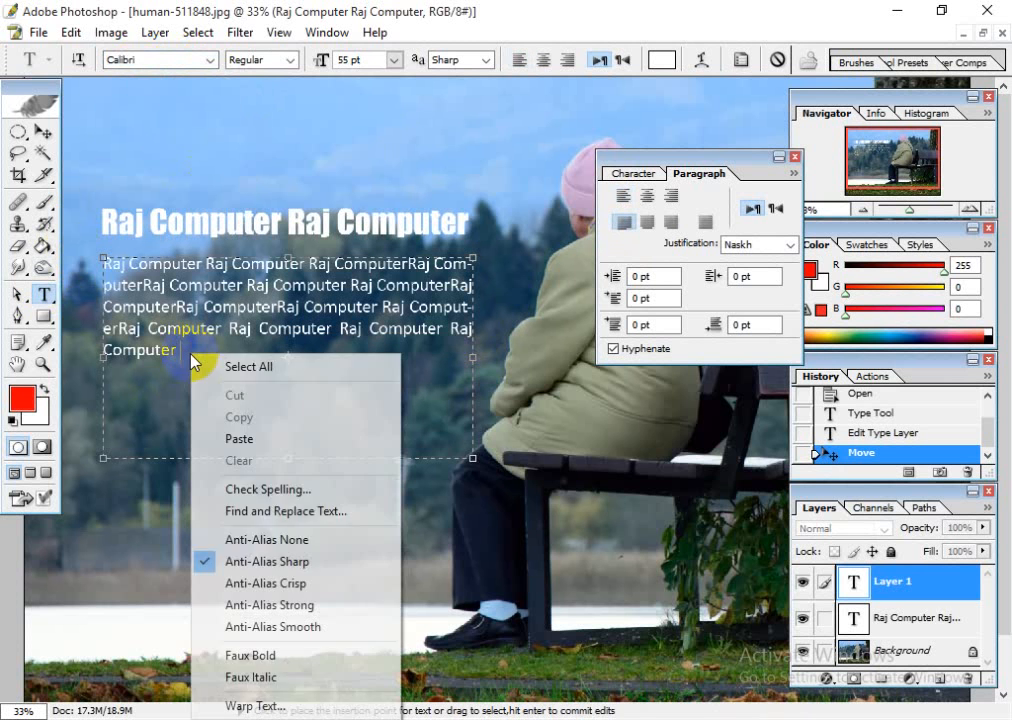
left_click(237, 438)
key("ctrl+a")
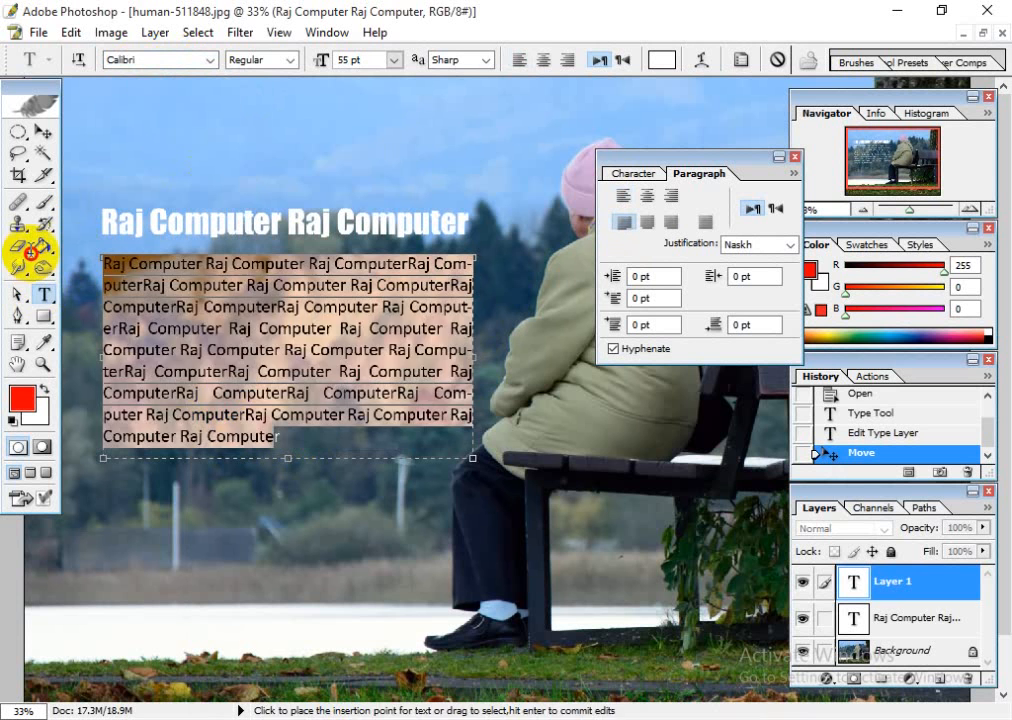
left_click(233, 358)
left_click(300, 447)
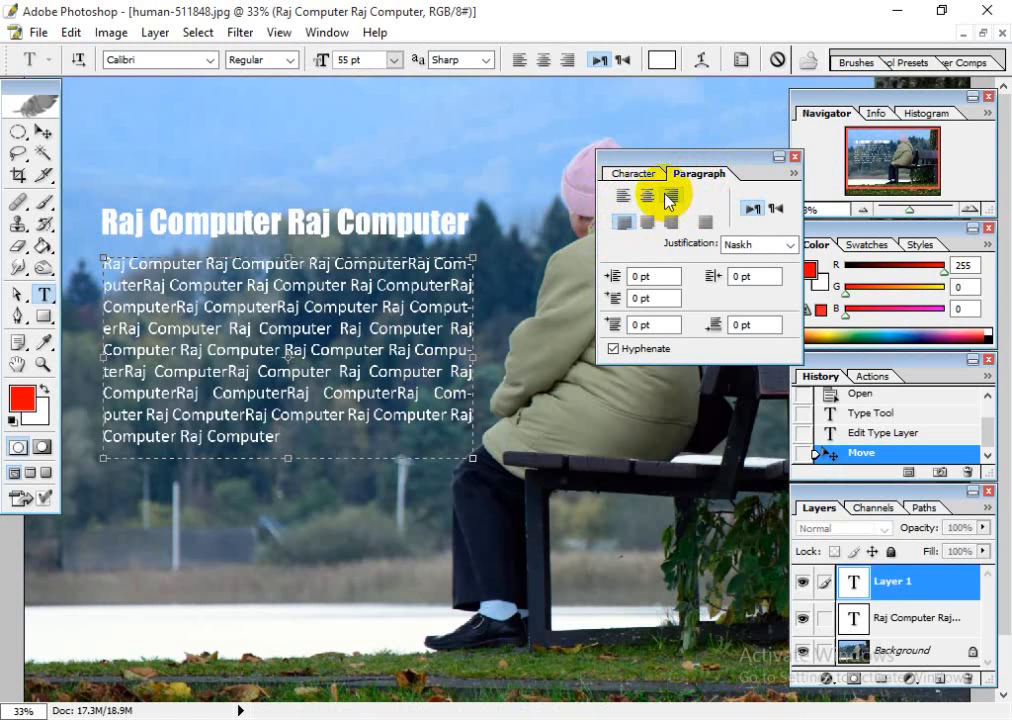
- Try left, right and centre alignment on the paragraph, and return it to justified with the last line left-aligned
left_click(621, 198)
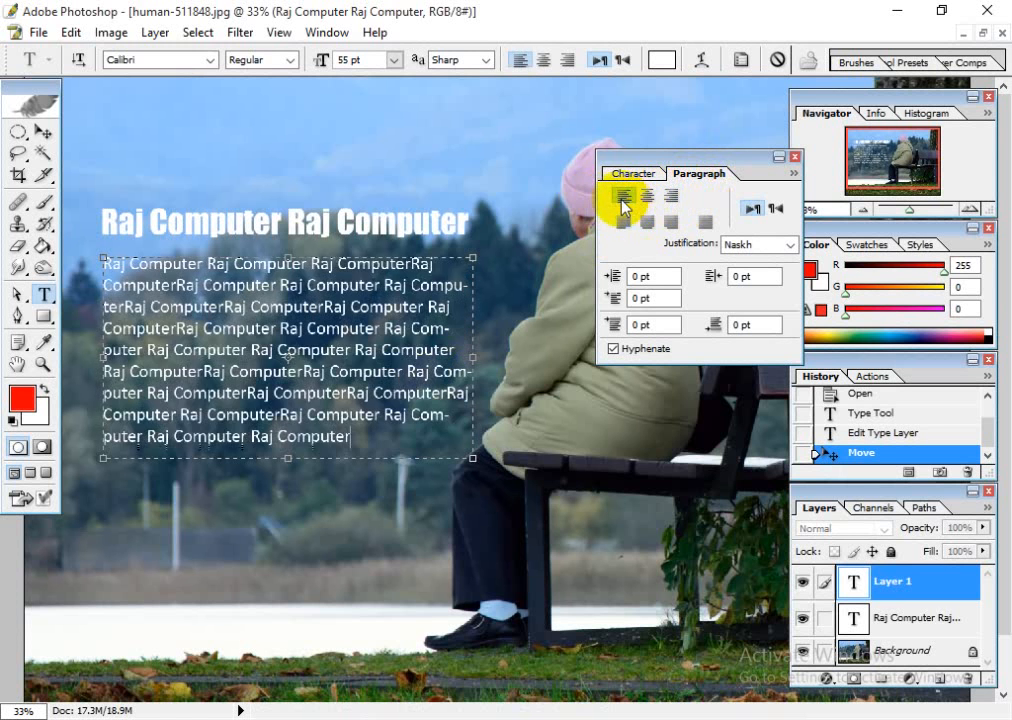
left_click(668, 198)
left_click(650, 199)
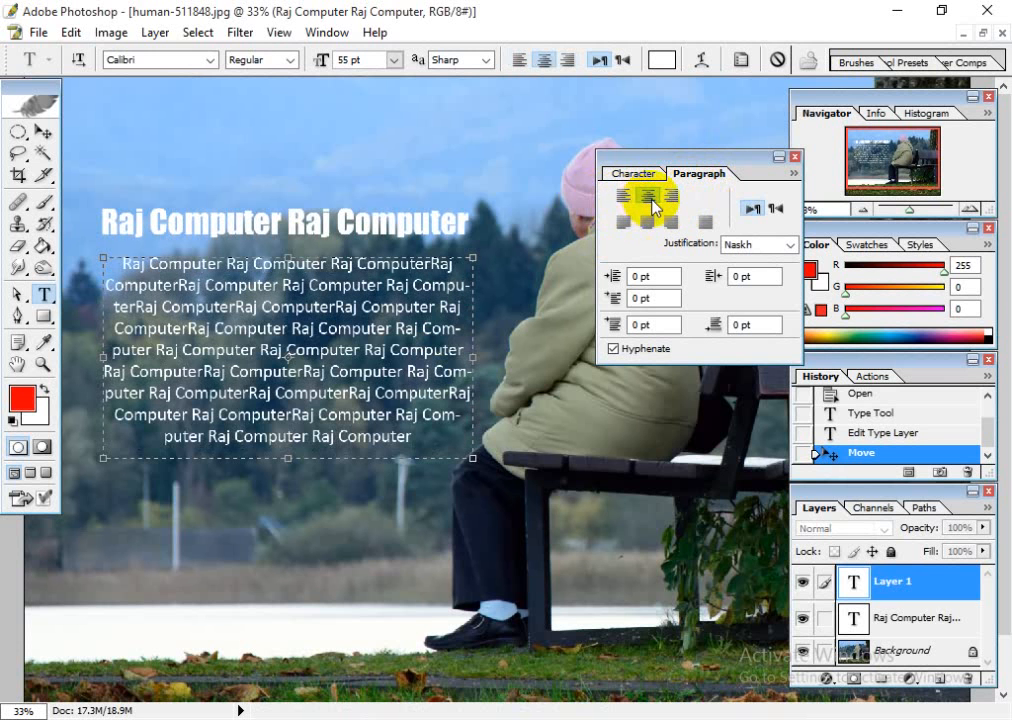
left_click(624, 222)
- Set the words "ComputerRaj Computer" in the paragraph's third line to Bold using the Character settings
left_click(633, 173)
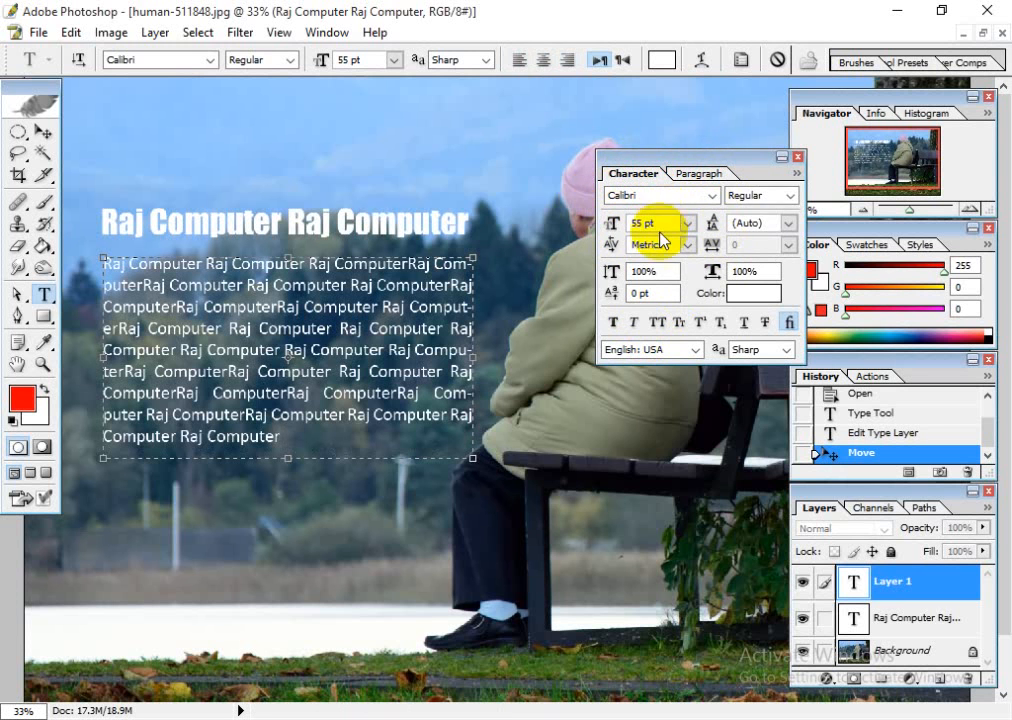
left_click(325, 297)
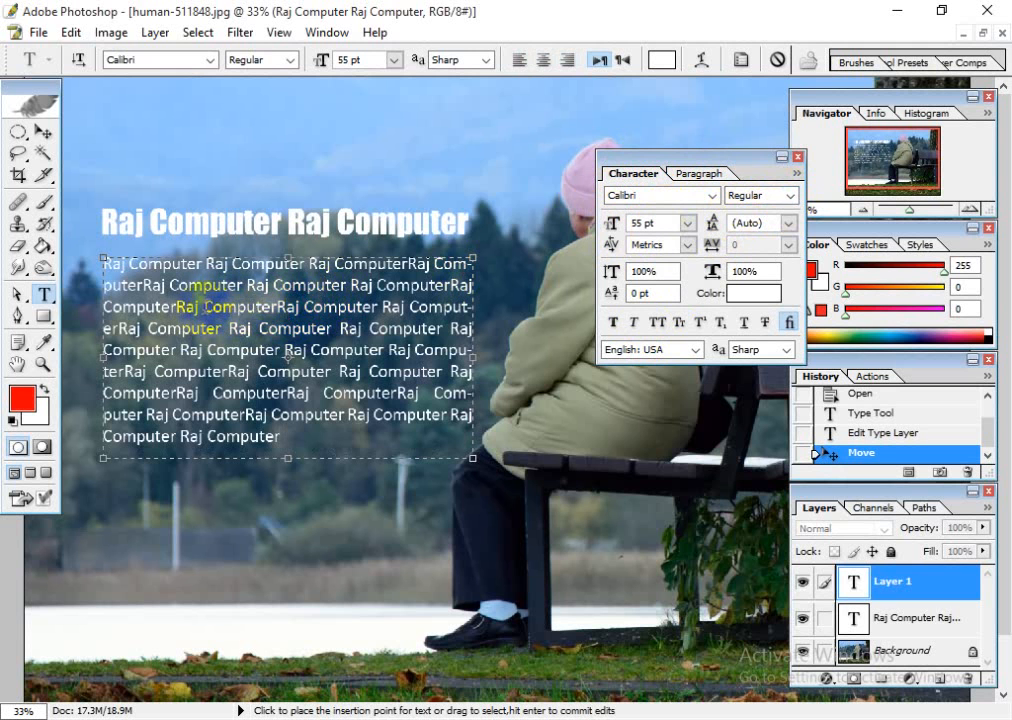
left_click_drag(203, 307, 385, 307)
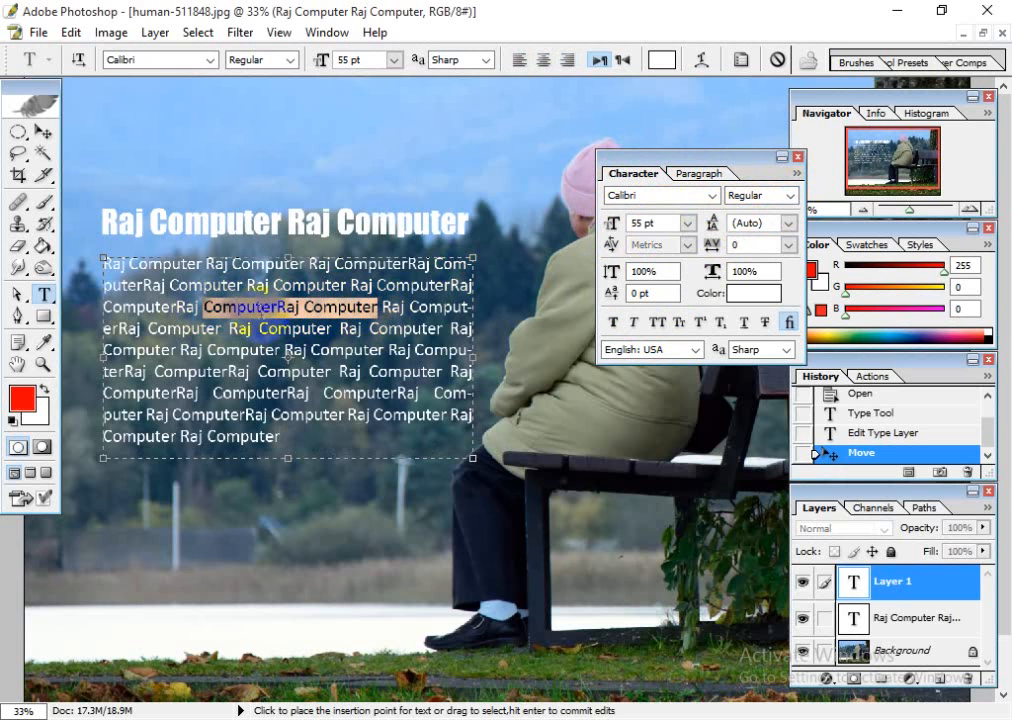
left_click(789, 196)
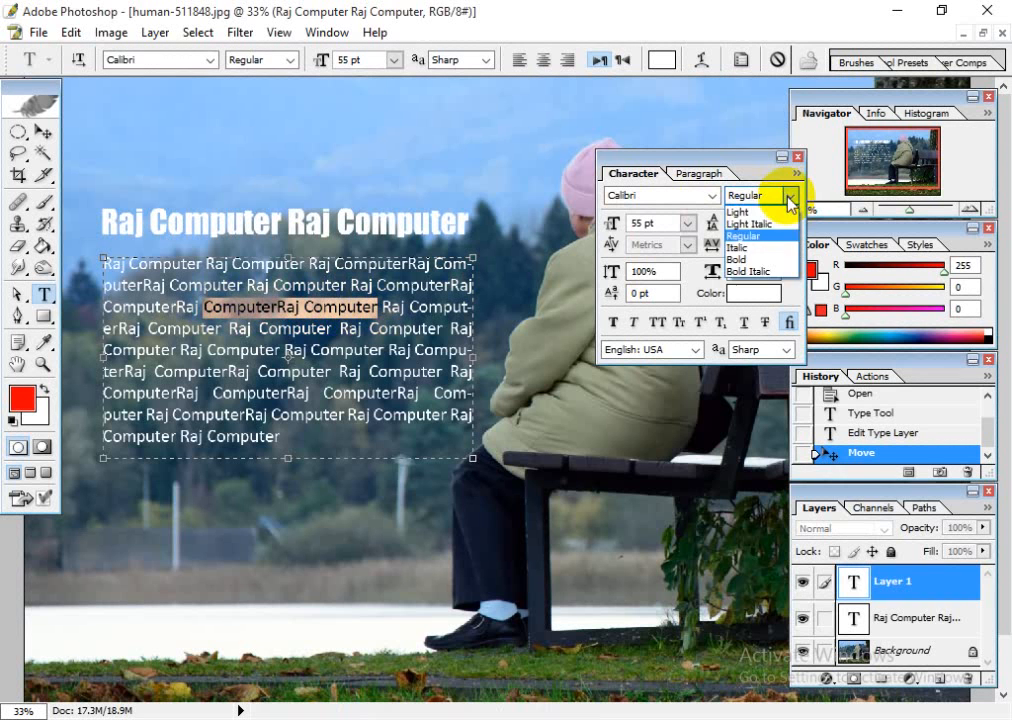
left_click(762, 262)
left_click(272, 310)
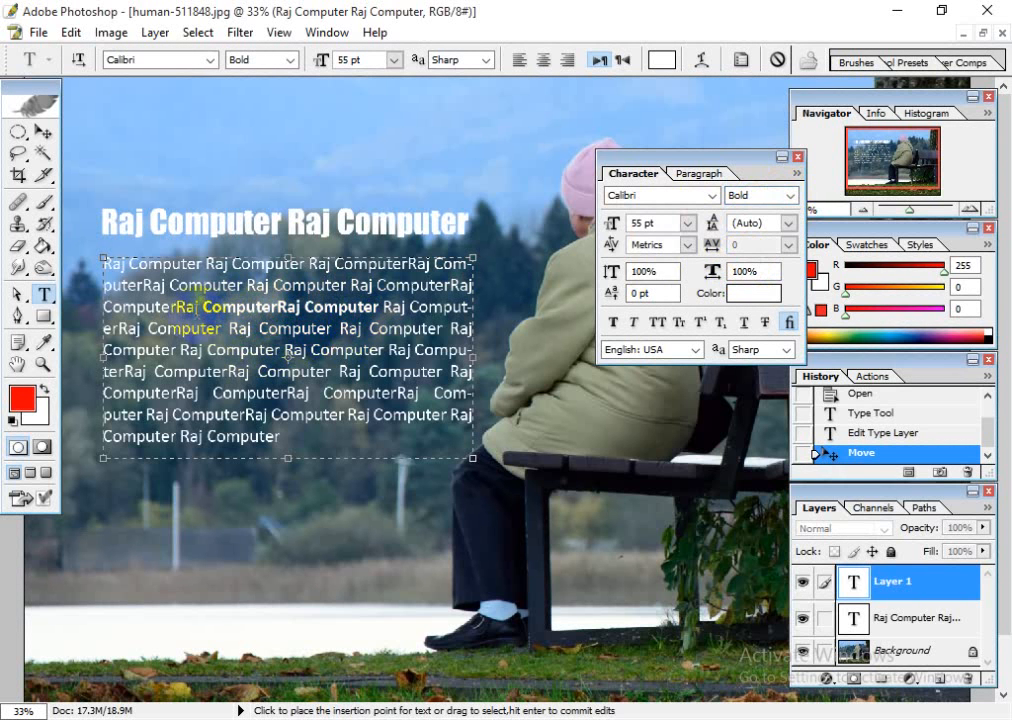
- Reselect the bold words and review their font style options, font size and leading settings
left_click_drag(211, 308, 381, 307)
left_click(789, 196)
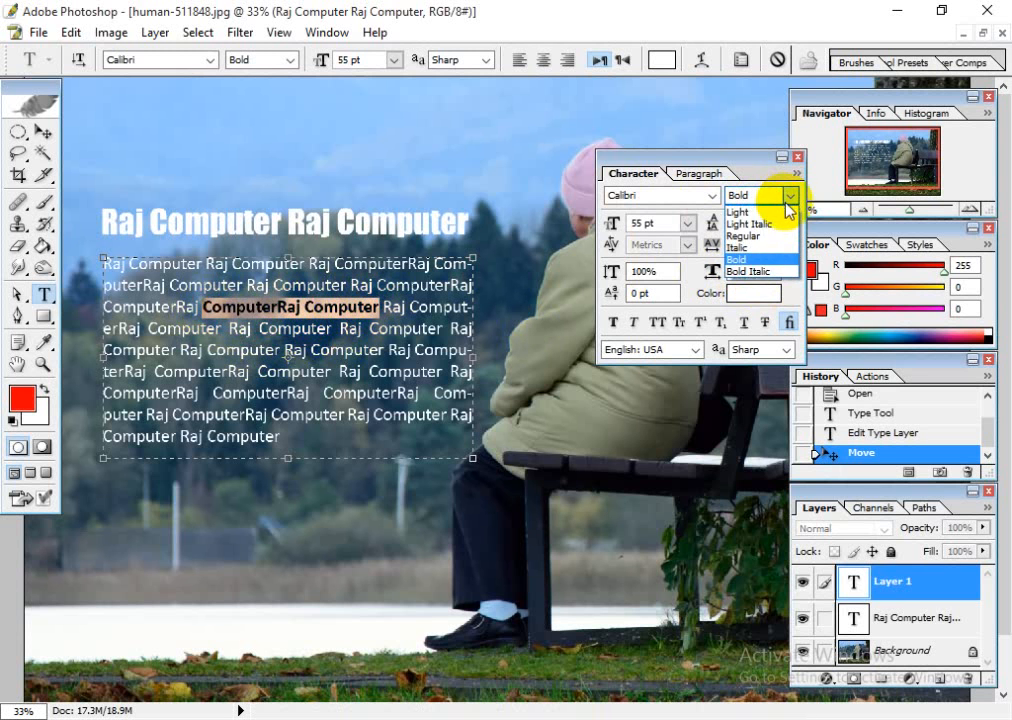
left_click(750, 172)
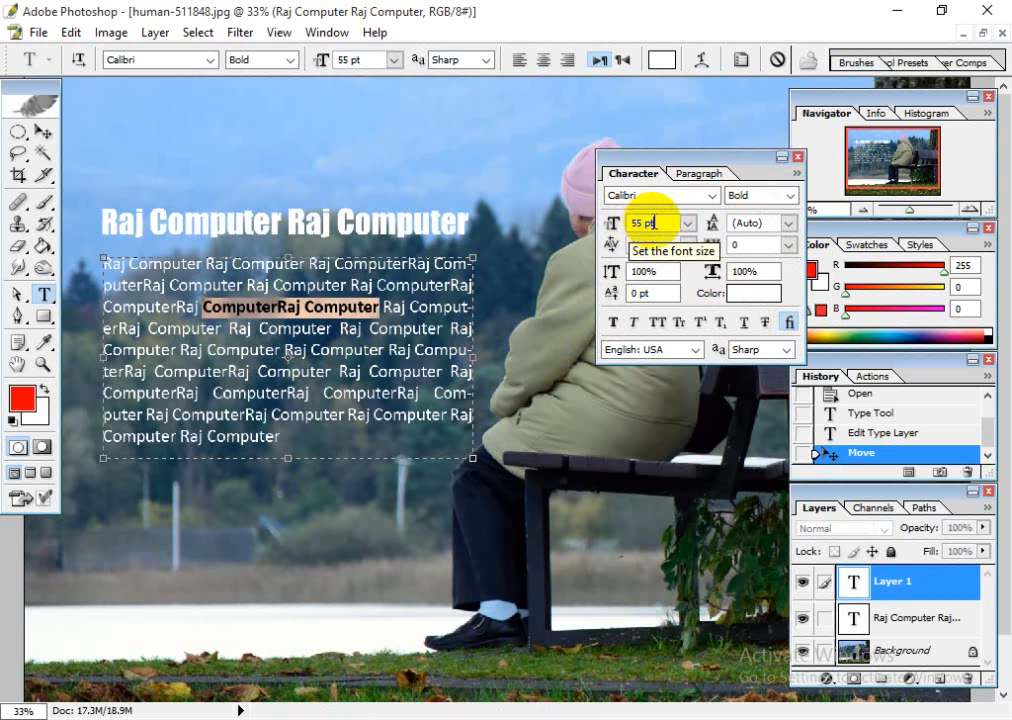
left_click_drag(660, 223, 627, 225)
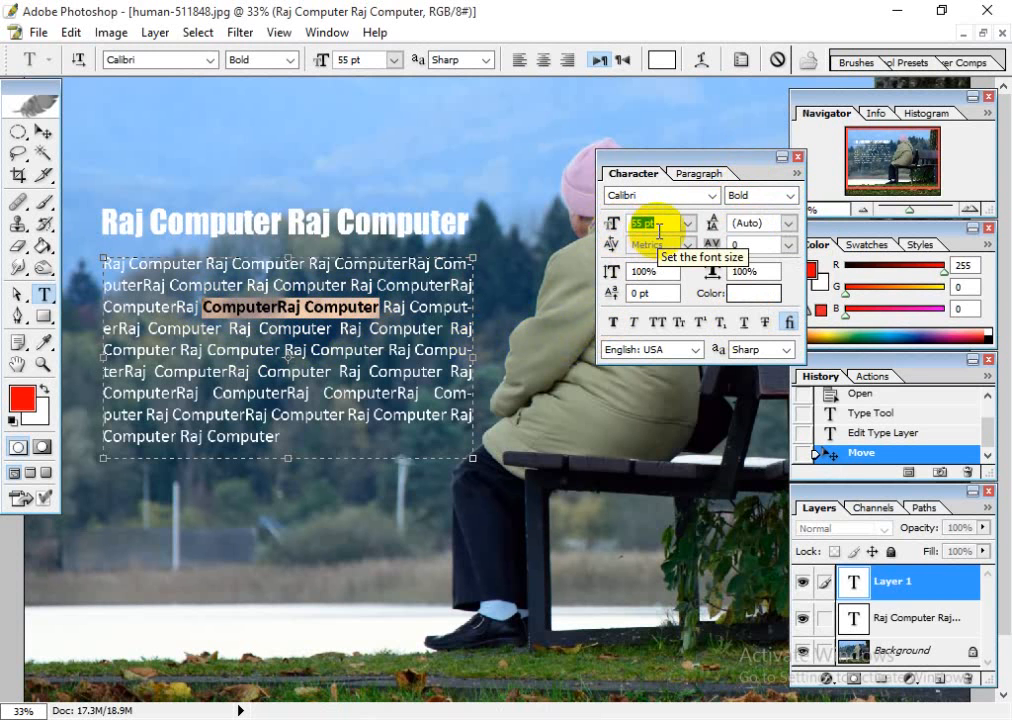
left_click(659, 228)
left_click_drag(771, 223, 733, 222)
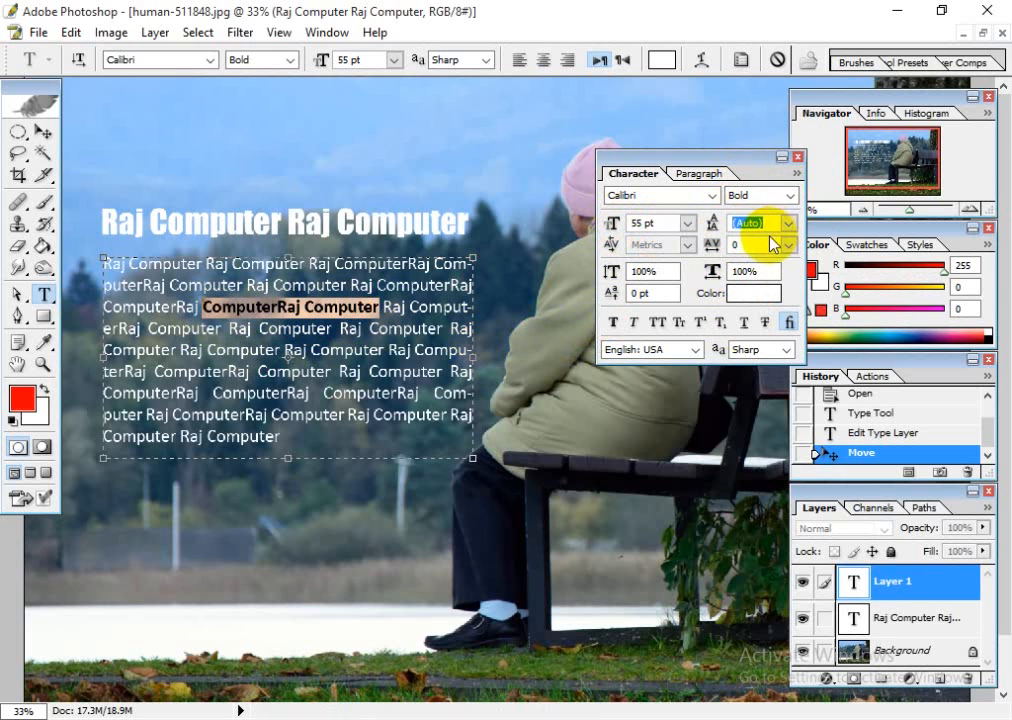
left_click(243, 350)
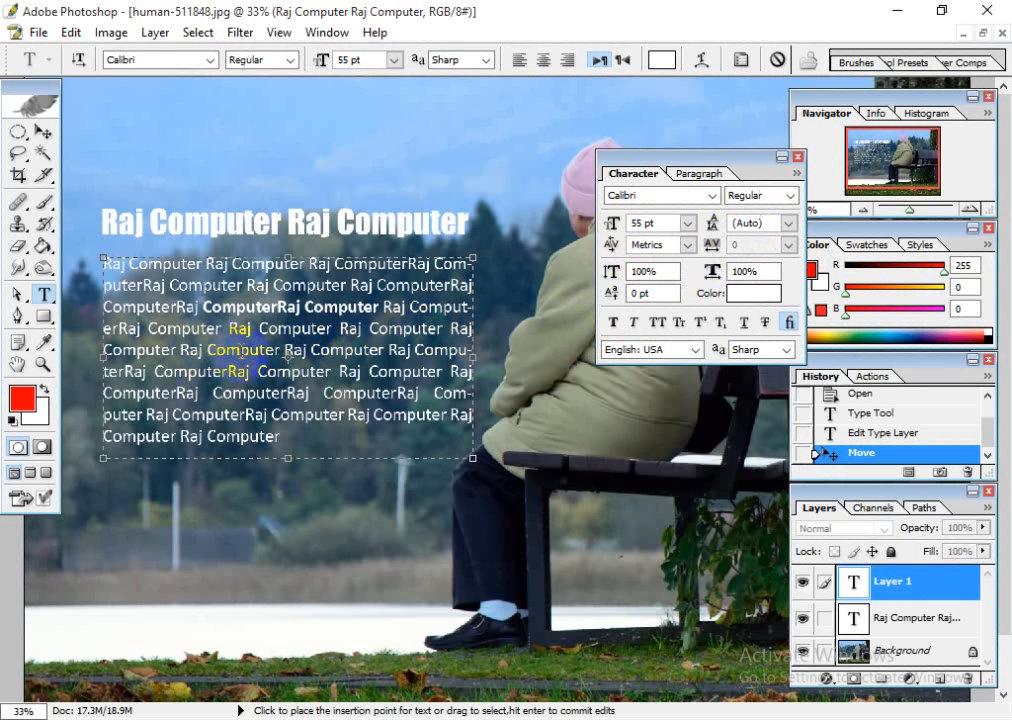
left_click_drag(281, 436, 101, 414)
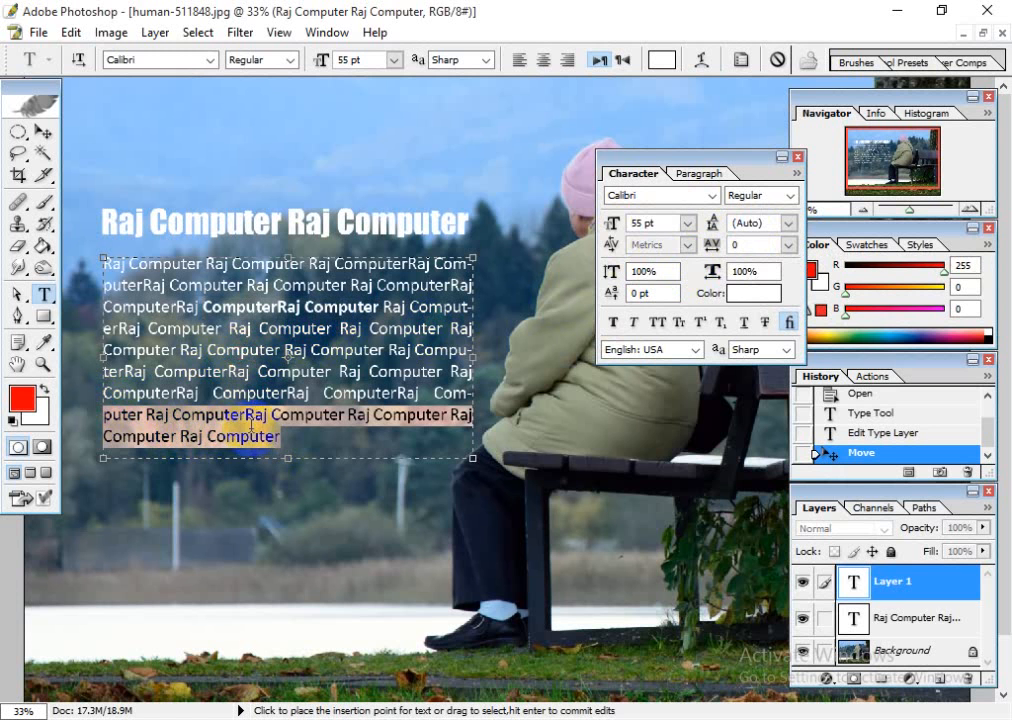
left_click_drag(284, 437, 102, 410)
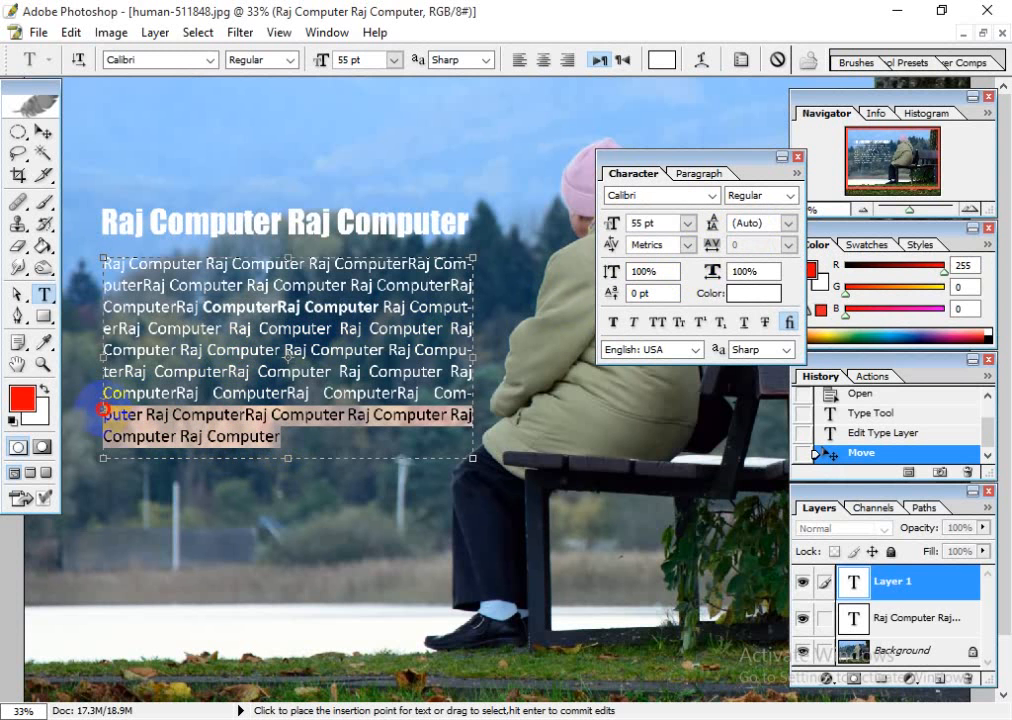
left_click(301, 418)
left_click_drag(281, 436, 50, 408)
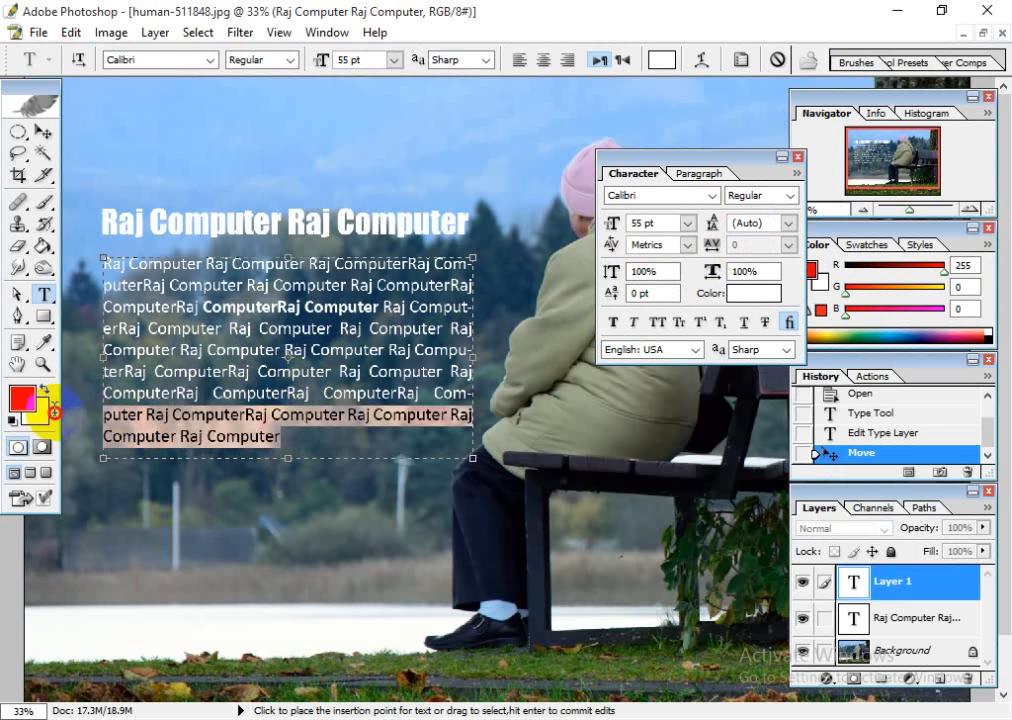
left_click(280, 427)
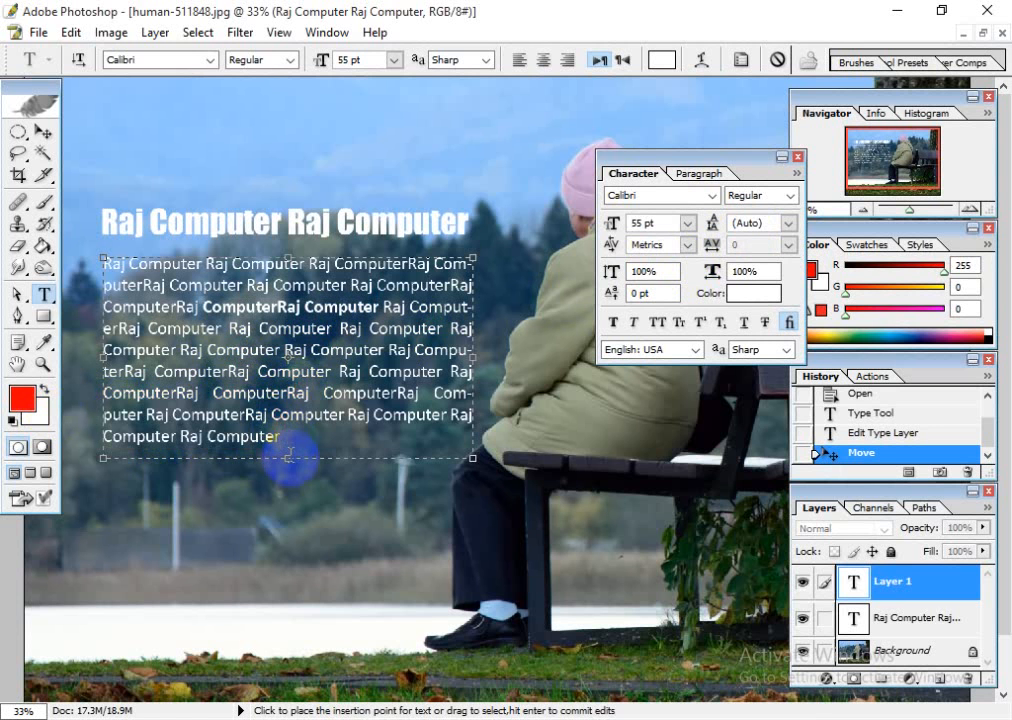
- Extend the text box downward to the lake shore and set the whole paragraph's leading to 1 pt
left_click_drag(287, 460, 279, 546)
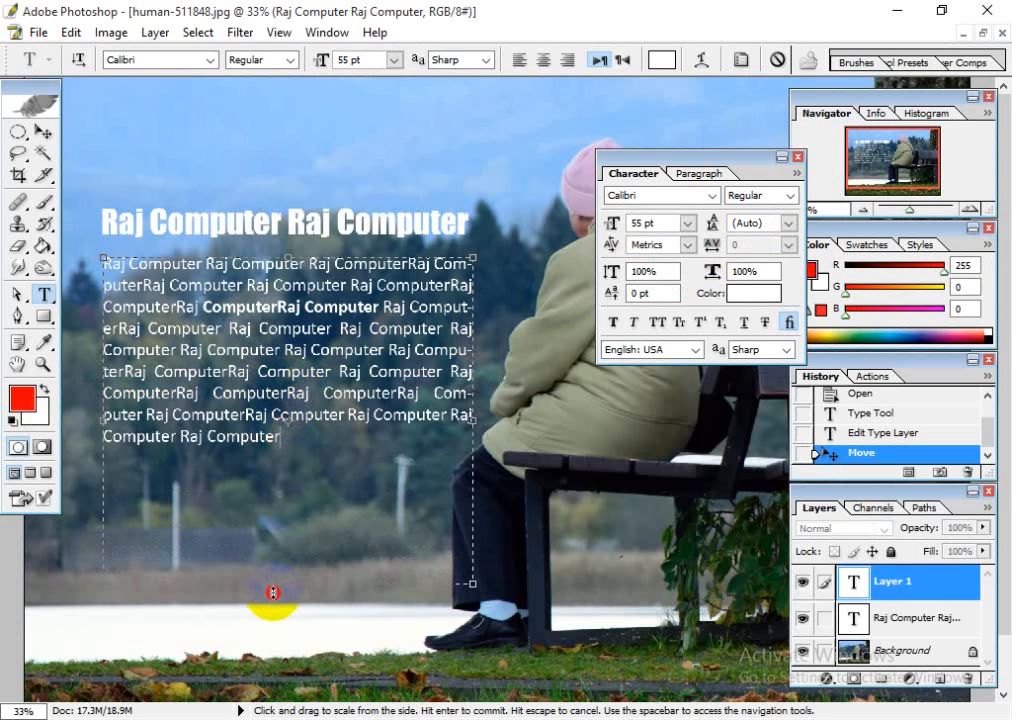
left_click_drag(283, 440, 104, 263)
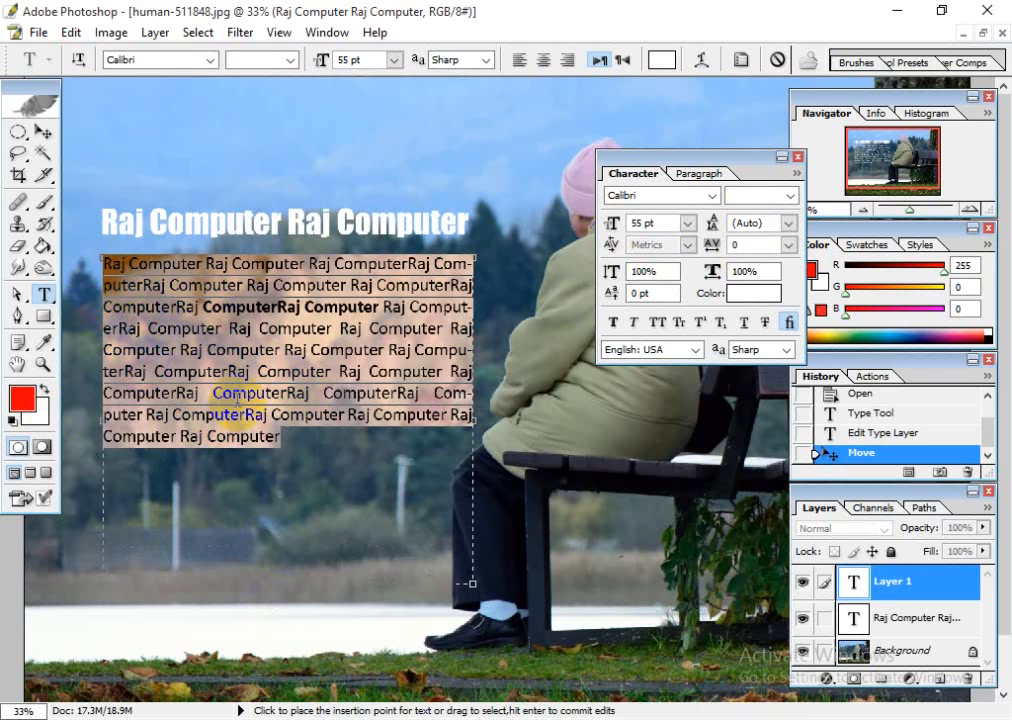
left_click(757, 222)
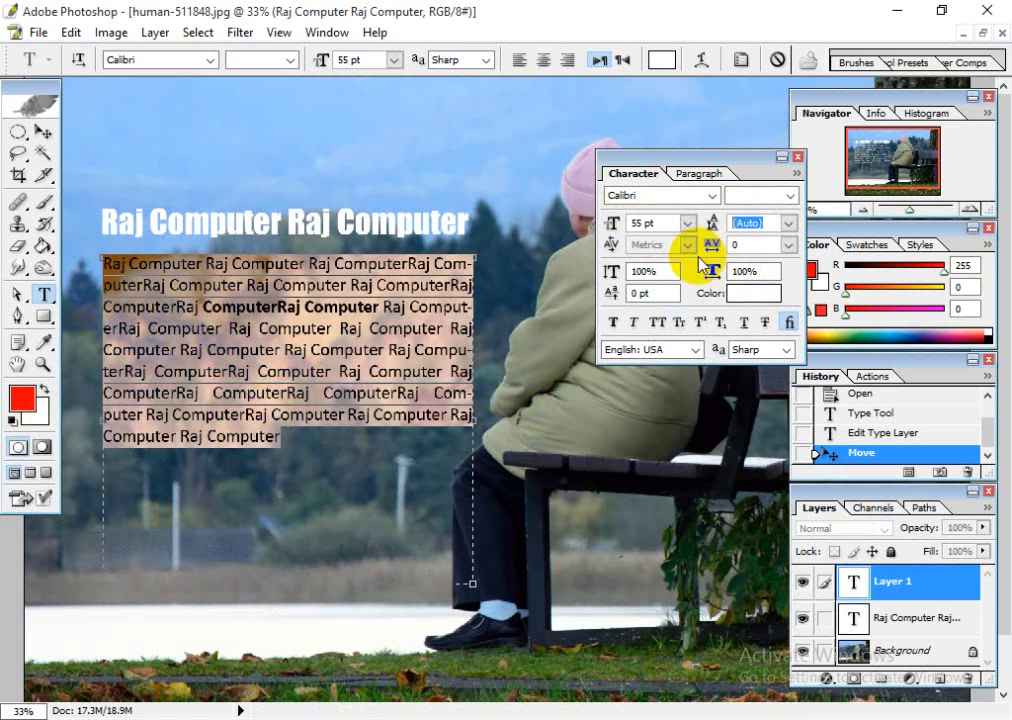
type("1")
key("Return")
- Increase the leading of the whole paragraph gradually to 113 pt, spreading the lines down the enlarged text box
key("Up")
key("Up")
key("Up")
key("Up")
key("Up")
key("Up")
key("Up")
key("Up")
key("Up")
key("Up")
key("Up")
key("Up")
key("Up")
key("Up")
key("Up")
key("Up")
key("Up")
key("Up")
key("Up")
key("Up")
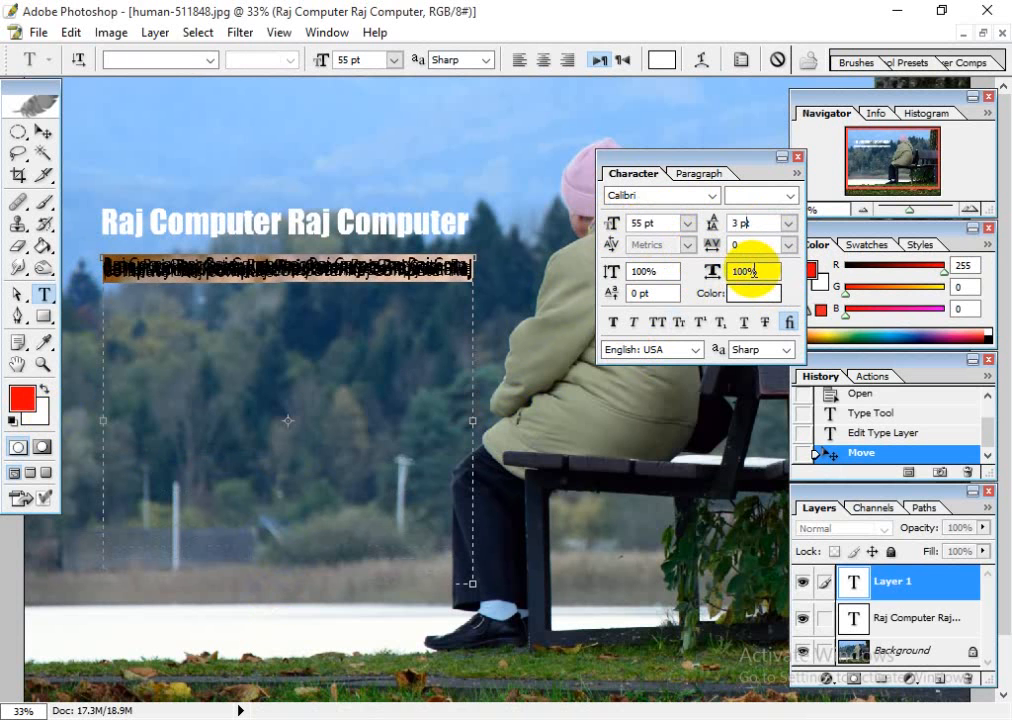
key("Up")
key("Up")
key("Up")
key("Up")
key("Up")
key("Up")
key("Up")
key("Up")
key("Up")
key("Up")
key("Up")
key("Up")
key("Up")
key("Up")
key("Up")
key("Up")
key("Up")
key("Up")
key("Up")
key("Up")
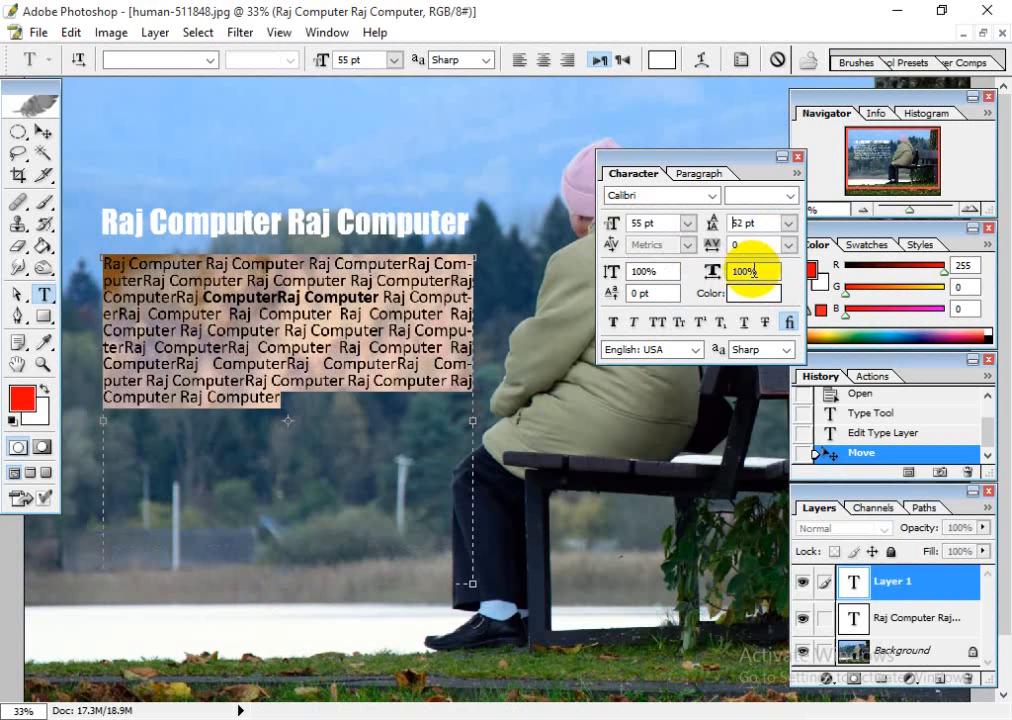
key("Up")
key("Up")
key("Up")
key("Up")
key("Up")
key("Up")
key("Up")
key("Up")
key("Up")
key("Up")
key("Up")
key("Up")
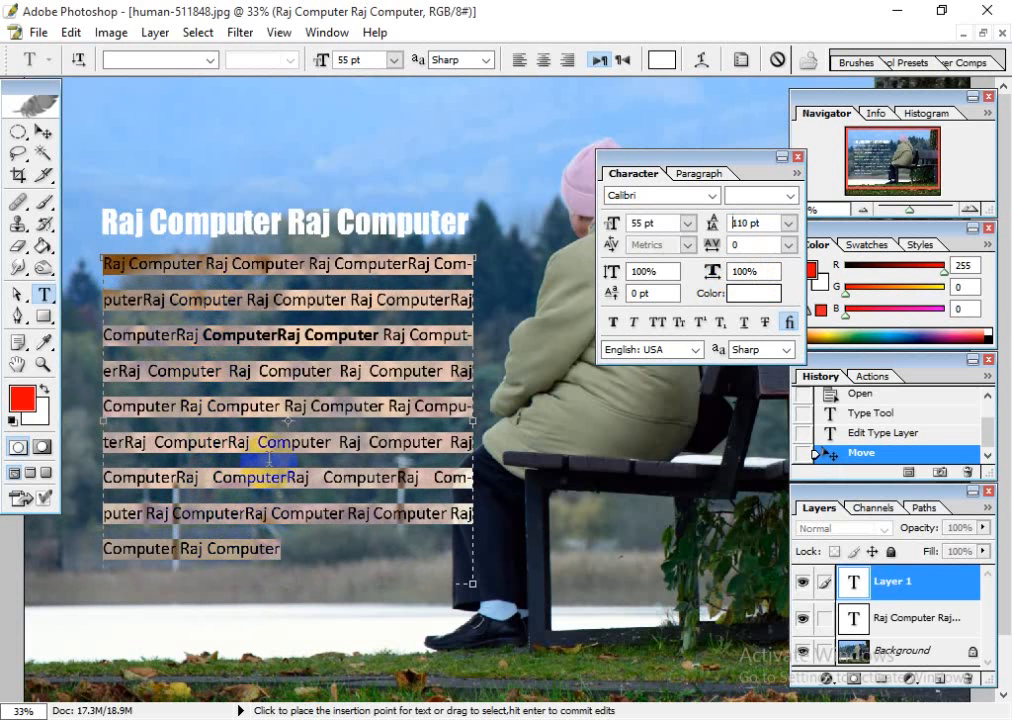
key("Up")
key("Up")
key("Up")
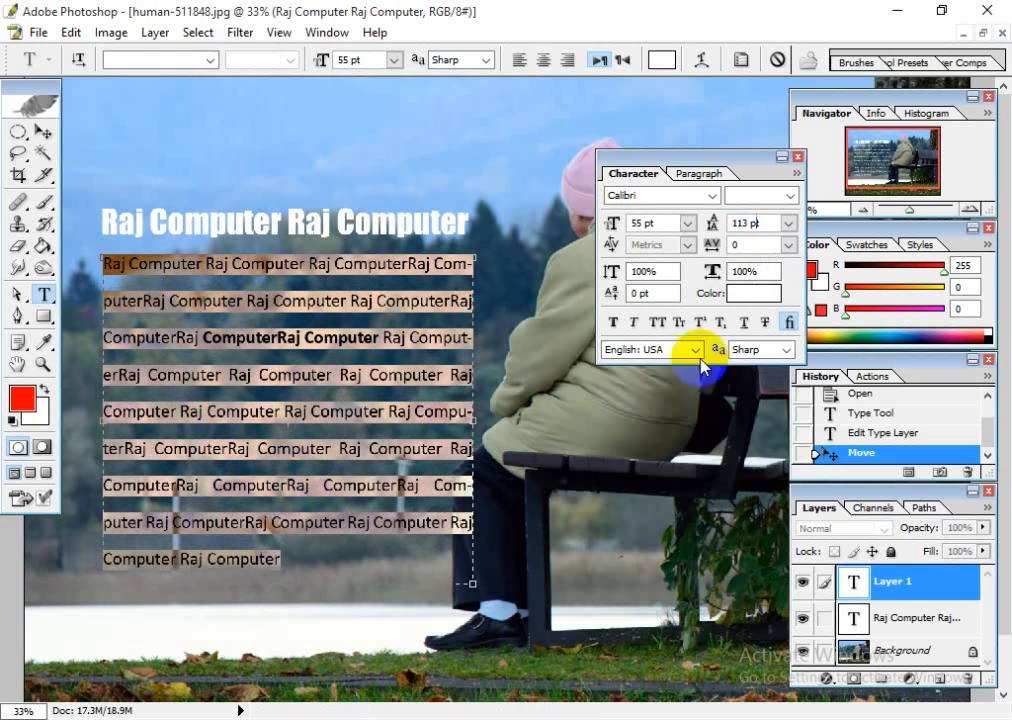
left_click(716, 224)
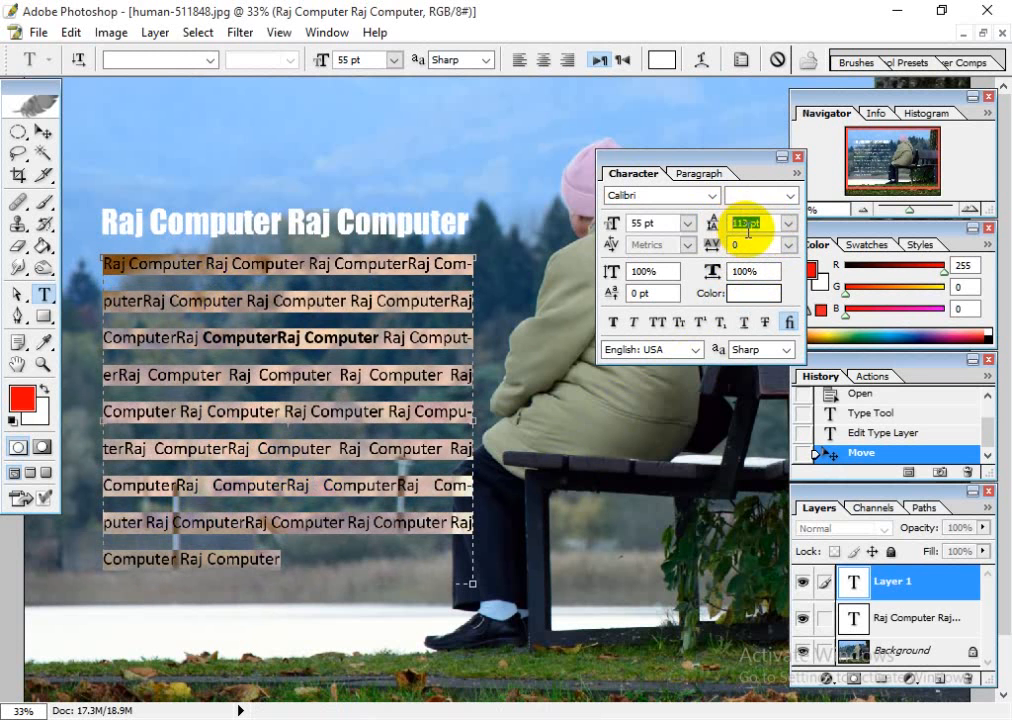
- Reduce the leading of the whole paragraph gradually to 55 pt, bringing the lines close together
left_click_drag(714, 230, 700, 229)
key("Up")
key("Up")
key("Up")
key("Up")
key("Up")
key("Up")
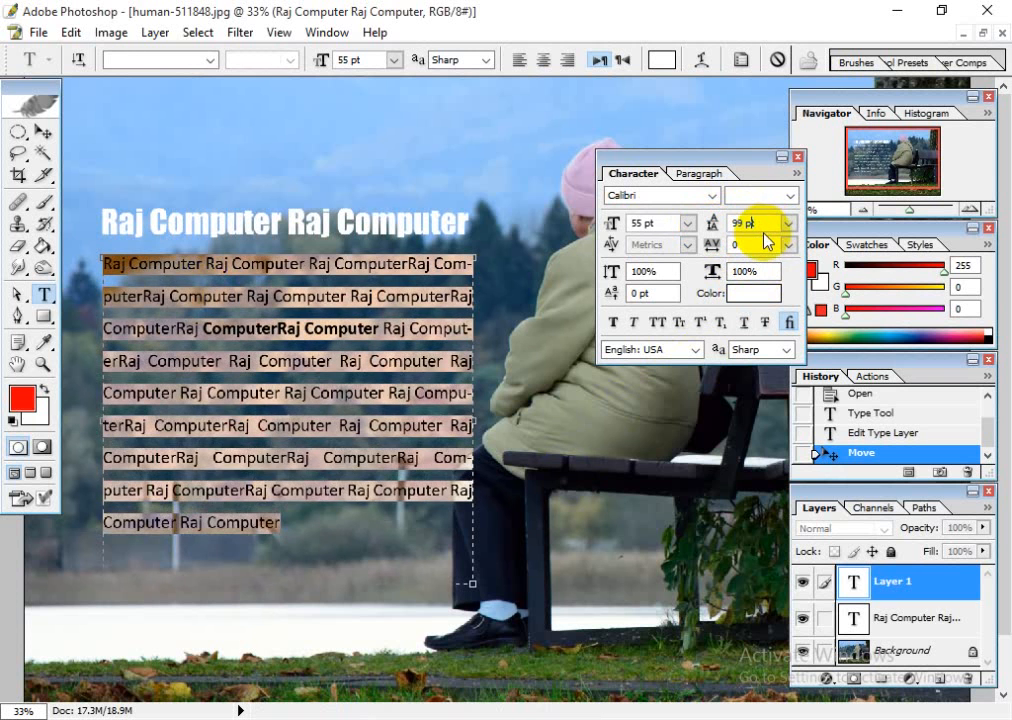
key("Down")
key("Down")
key("Down")
key("Down")
key("Down")
key("Down")
key("Down")
key("Down")
key("Down")
key("Down")
key("Down")
key("Down")
key("Down")
key("Down")
key("Down")
key("Down")
key("Down")
key("Down")
key("Down")
key("Down")
key("Down")
key("Down")
key("Down")
key("Down")
key("Down")
key("Down")
key("Down")
key("Down")
key("Down")
key("Down")
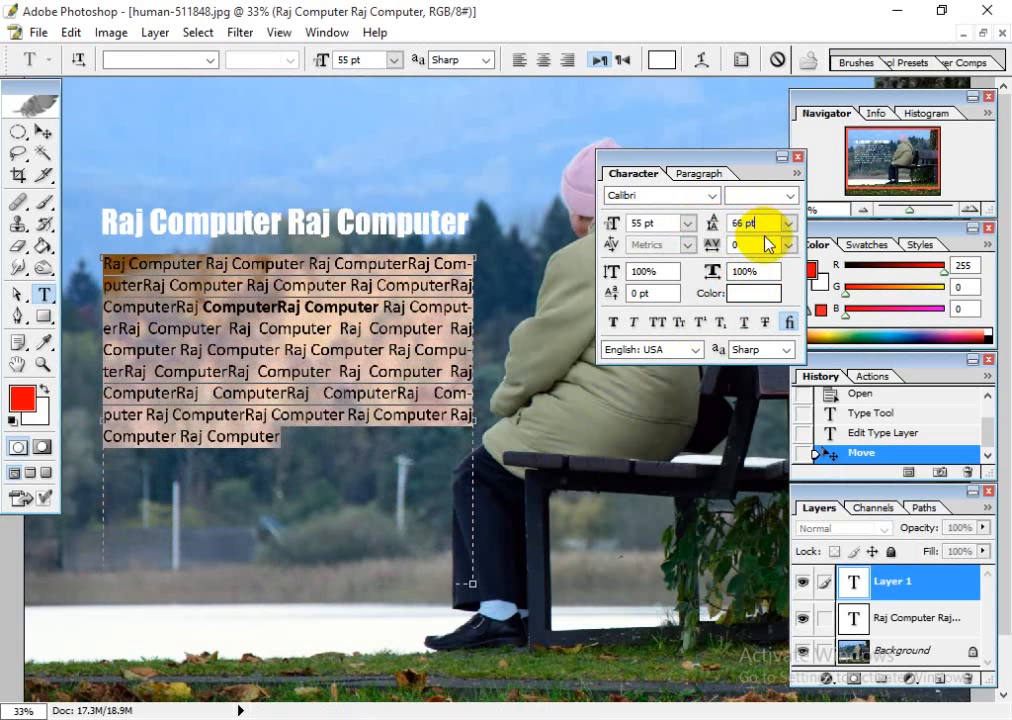
key("Down")
key("Down")
key("Down")
key("Down")
key("Down")
key("Down")
key("Down")
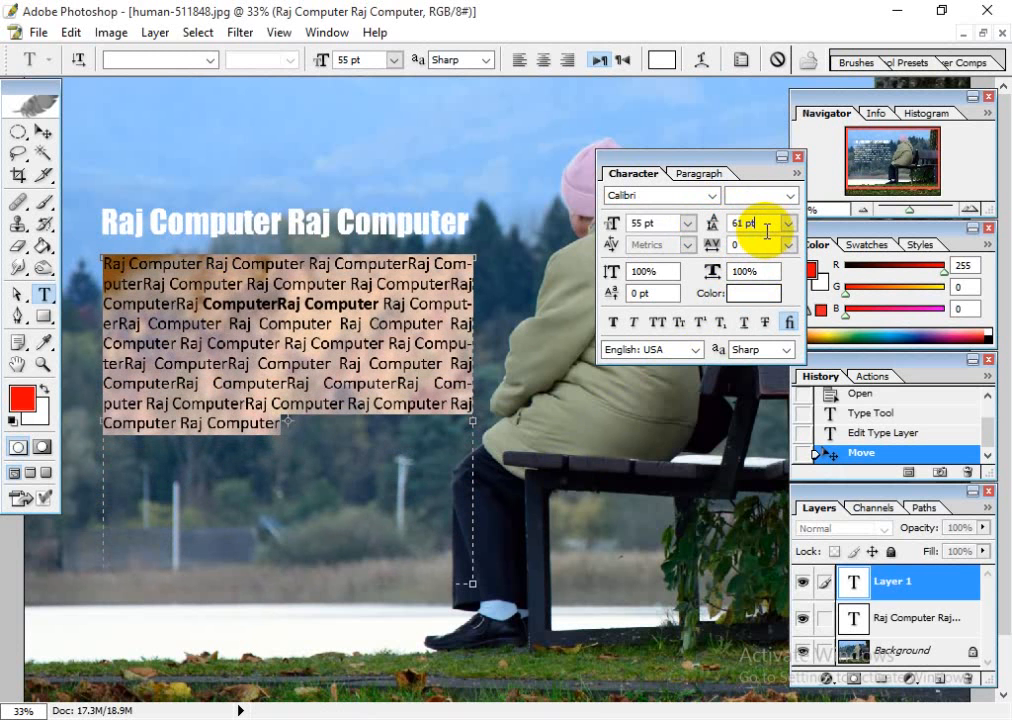
key("Down")
key("Down")
key("Down")
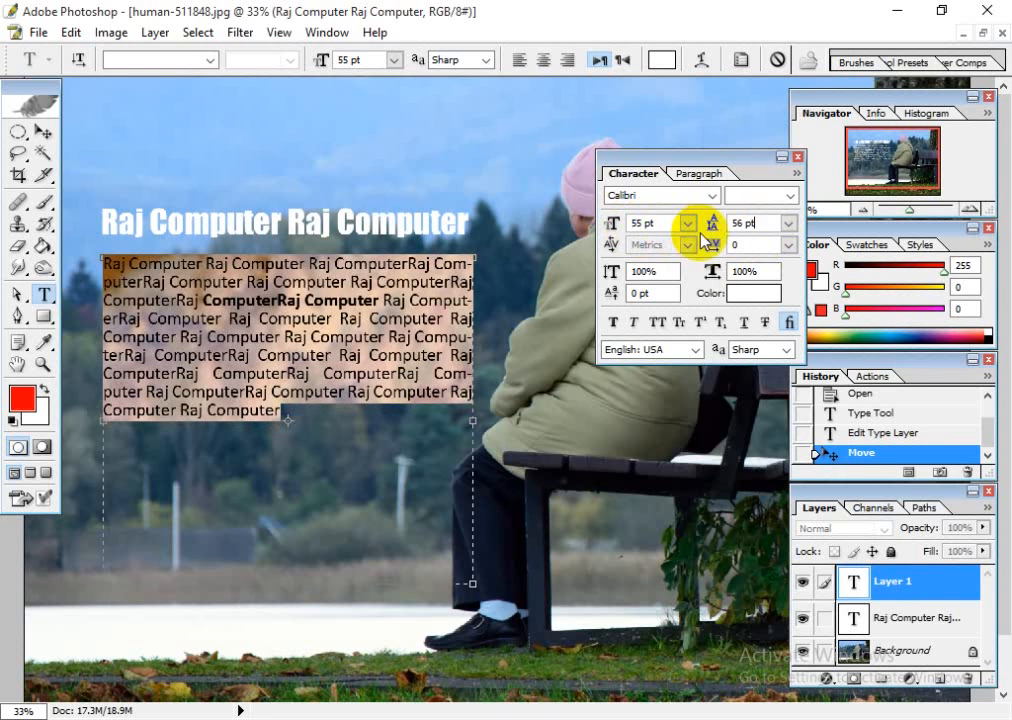
key("Down")
left_click(642, 224)
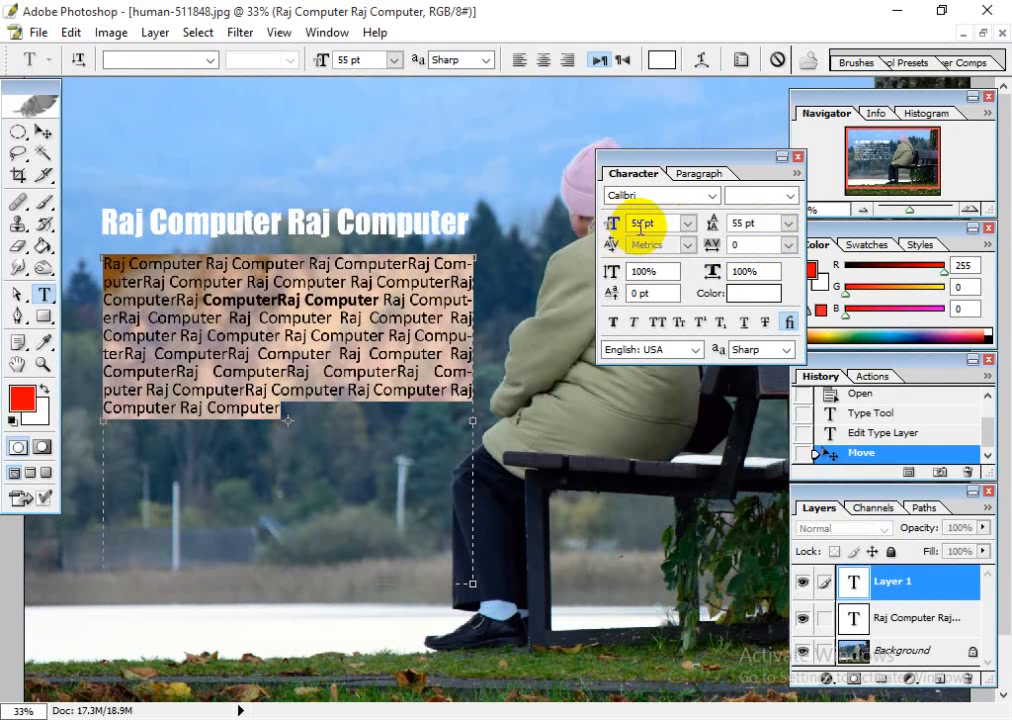
- Lower the paragraph's leading to 52 pt, vary it up and down, and bring it back to 55 pt
left_click(743, 224)
key("Down")
key("Down")
key("Down")
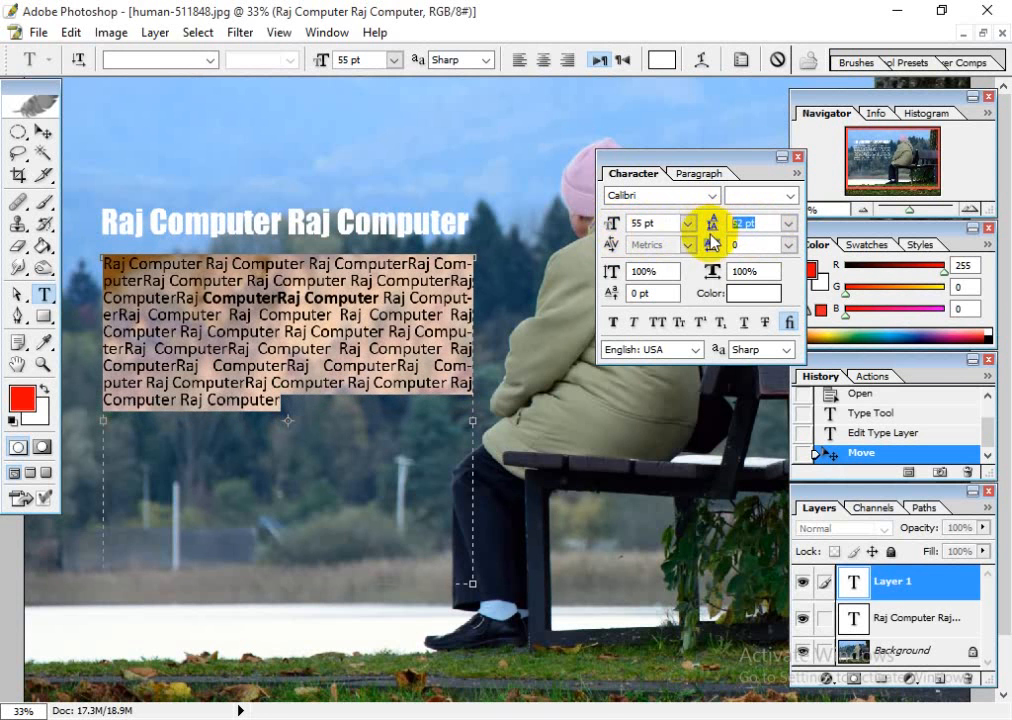
key("Up")
key("Up")
key("Up")
key("Up")
key("Up")
key("Up")
key("Down")
key("Down")
key("Down")
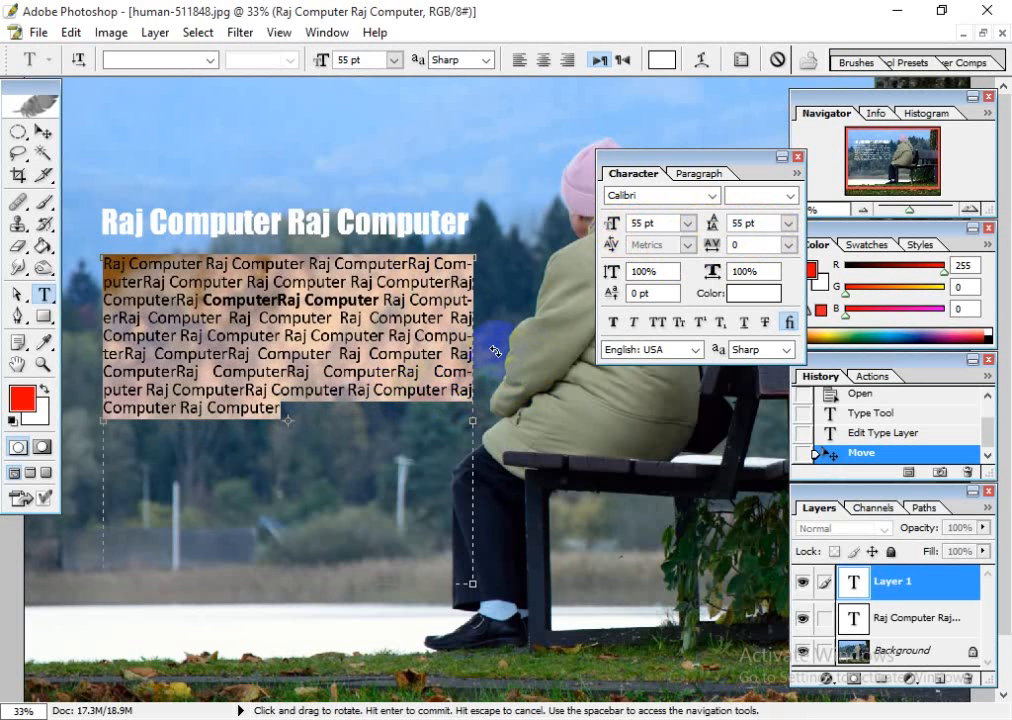
- Raise the whole paragraph's leading gradually to 75 pt and deselect the text
key("Up")
key("Up")
key("Up")
key("Up")
key("Up")
key("Up")
key("Up")
key("Up")
key("Up")
key("Up")
key("Up")
key("Up")
key("Up")
key("Up")
key("Up")
key("Up")
key("Up")
key("Up")
key("Up")
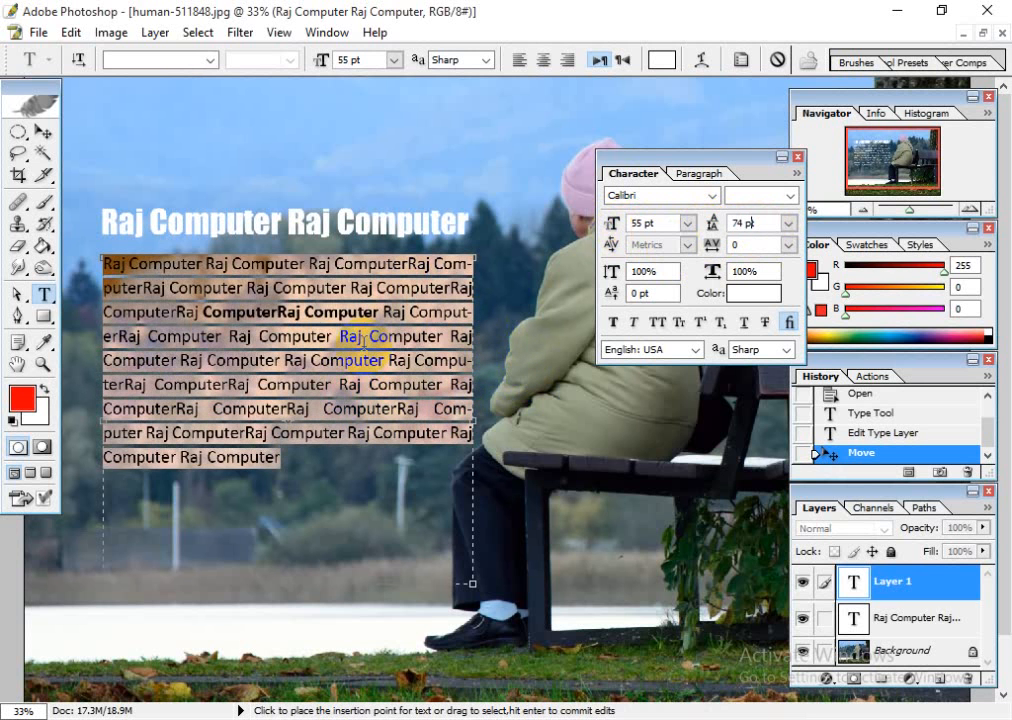
key("Up")
left_click(288, 416)
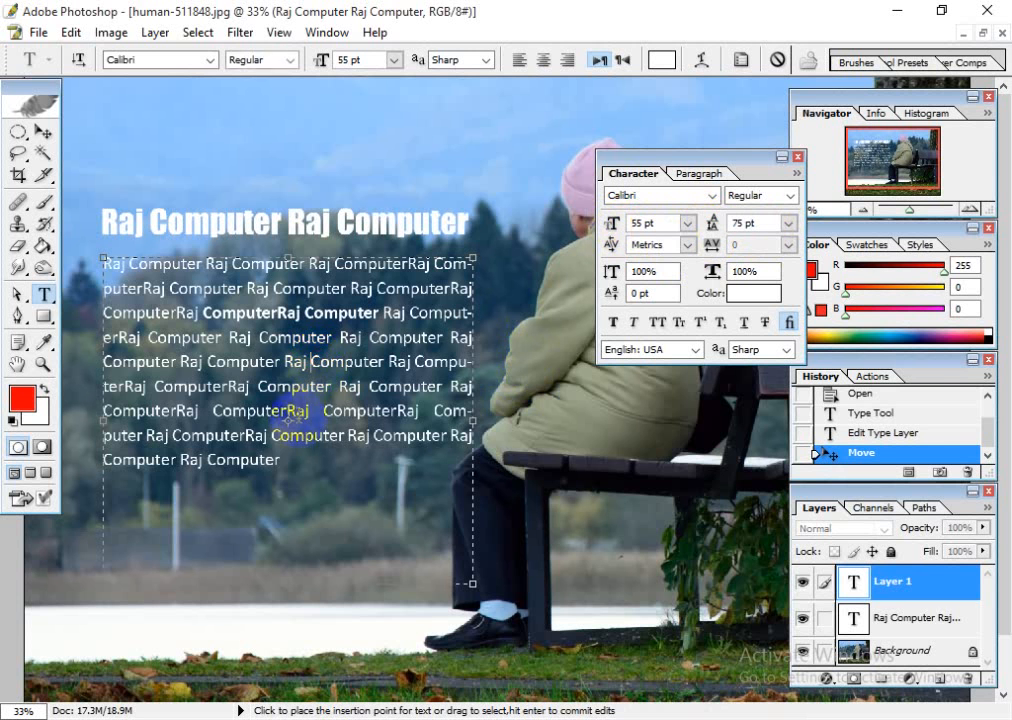
- Select the whole paragraph again and set its leading to 72 pt
left_click_drag(280, 462, 102, 263)
key("Down")
key("Down")
key("Down")
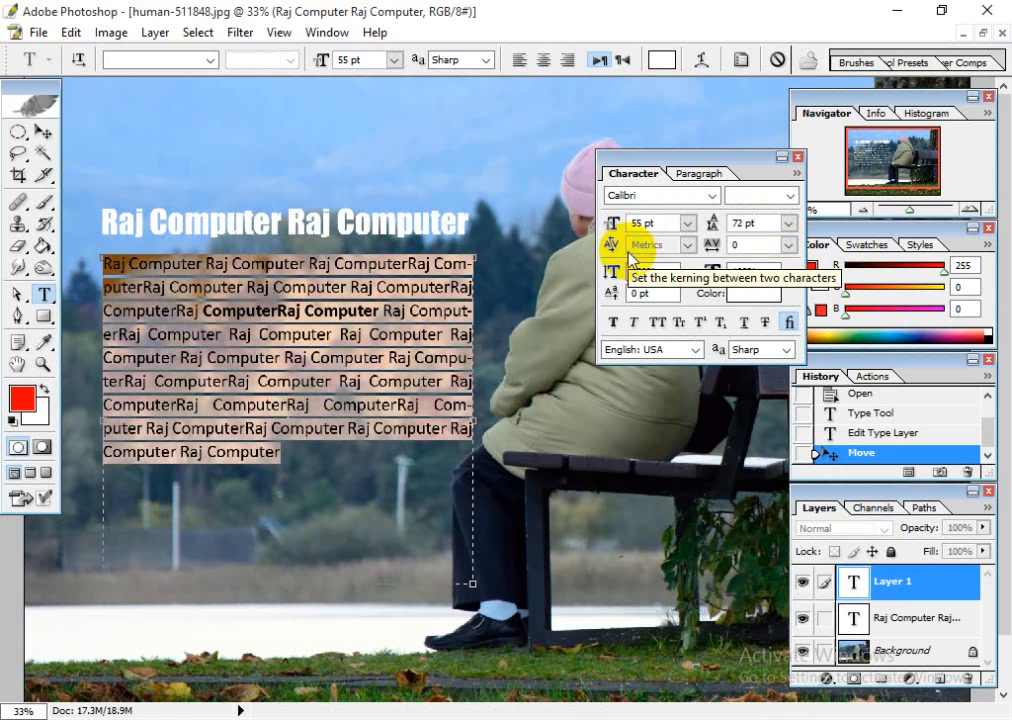
- Review the kerning and tracking settings for the whole paragraph and for its last line
left_click(288, 452)
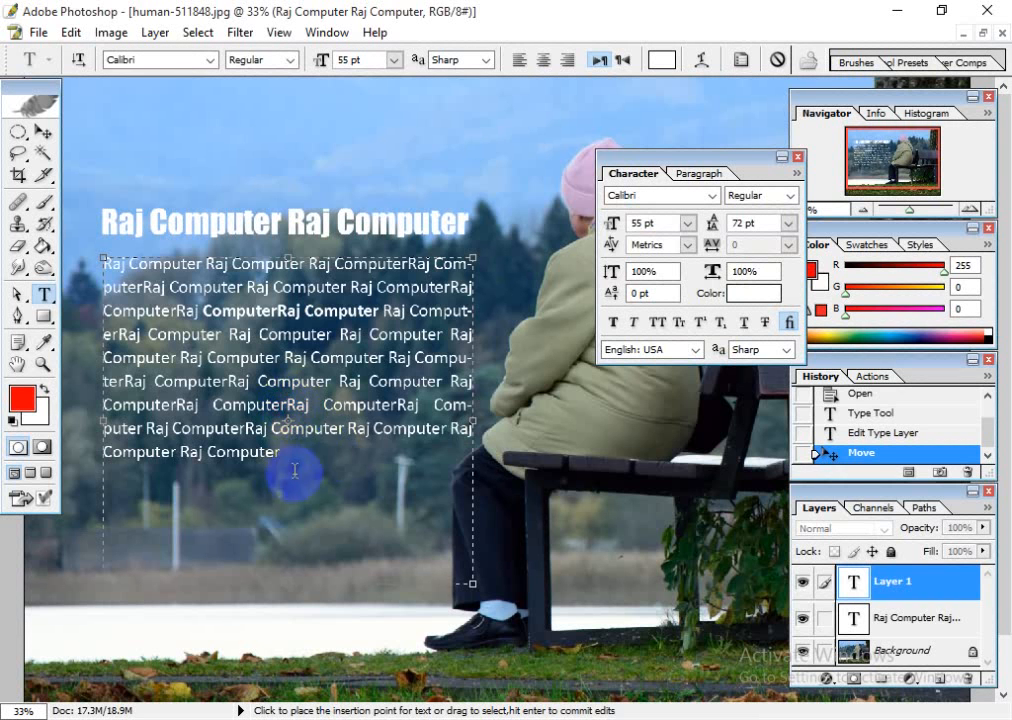
left_click_drag(316, 469, 50, 266)
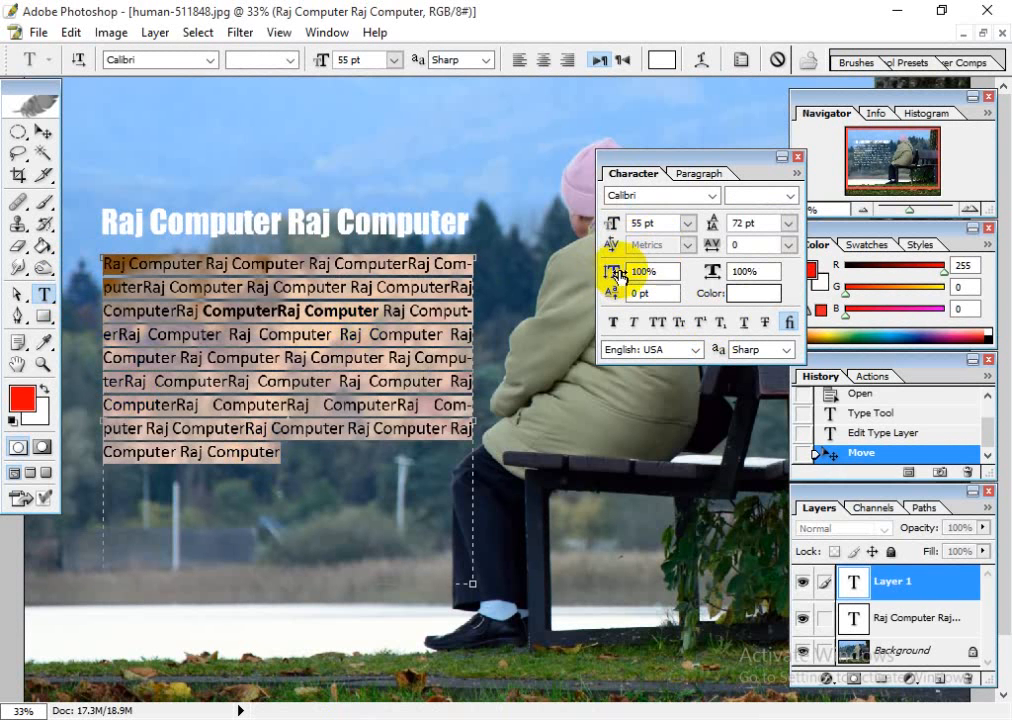
double_click(740, 247)
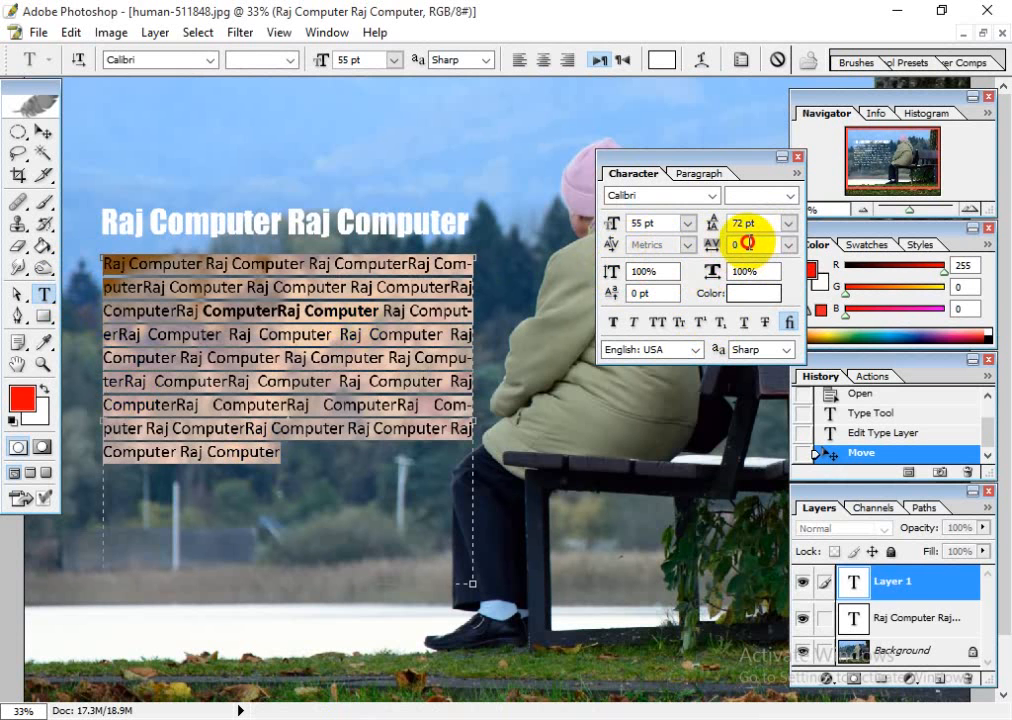
left_click(290, 357)
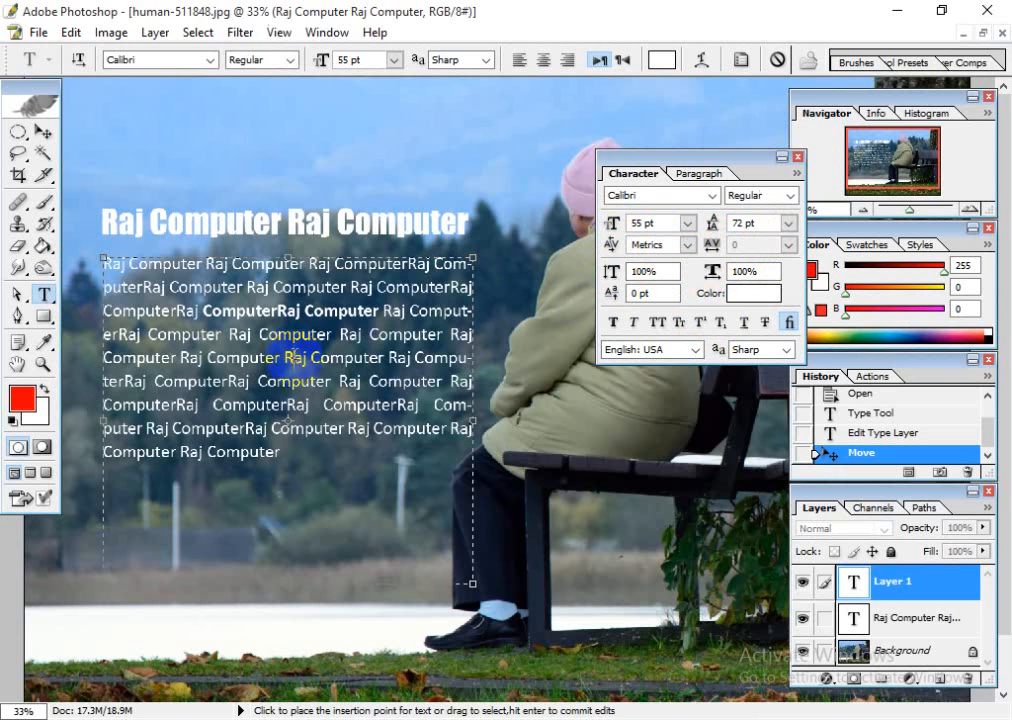
left_click(291, 451)
left_click_drag(273, 451, 103, 453)
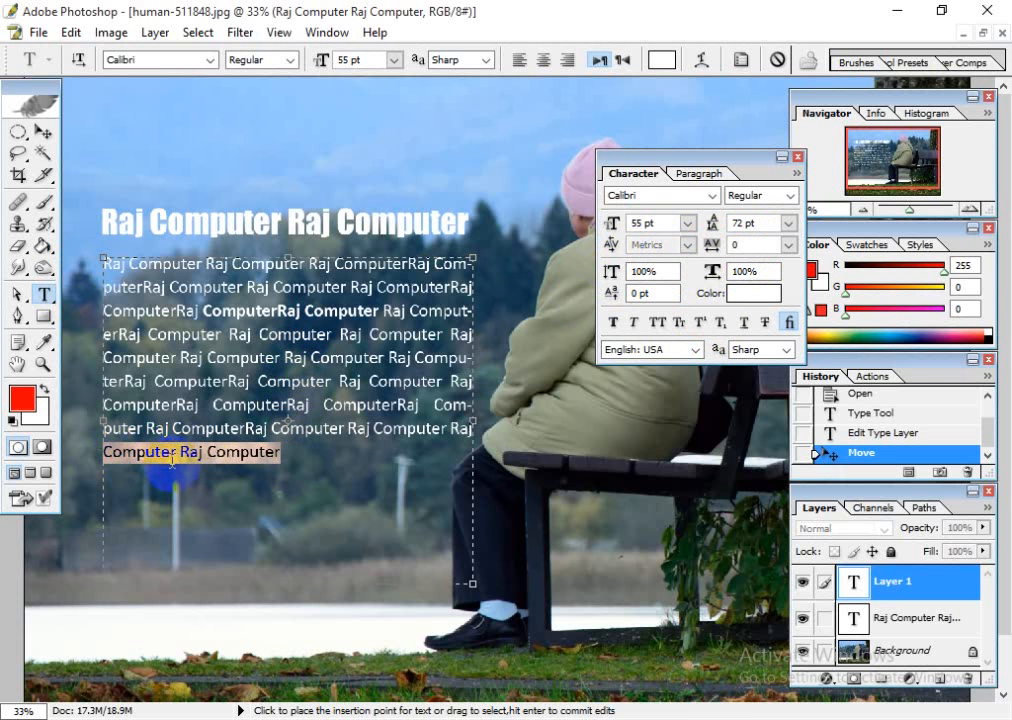
left_click(268, 458)
left_click_drag(279, 453, 110, 451)
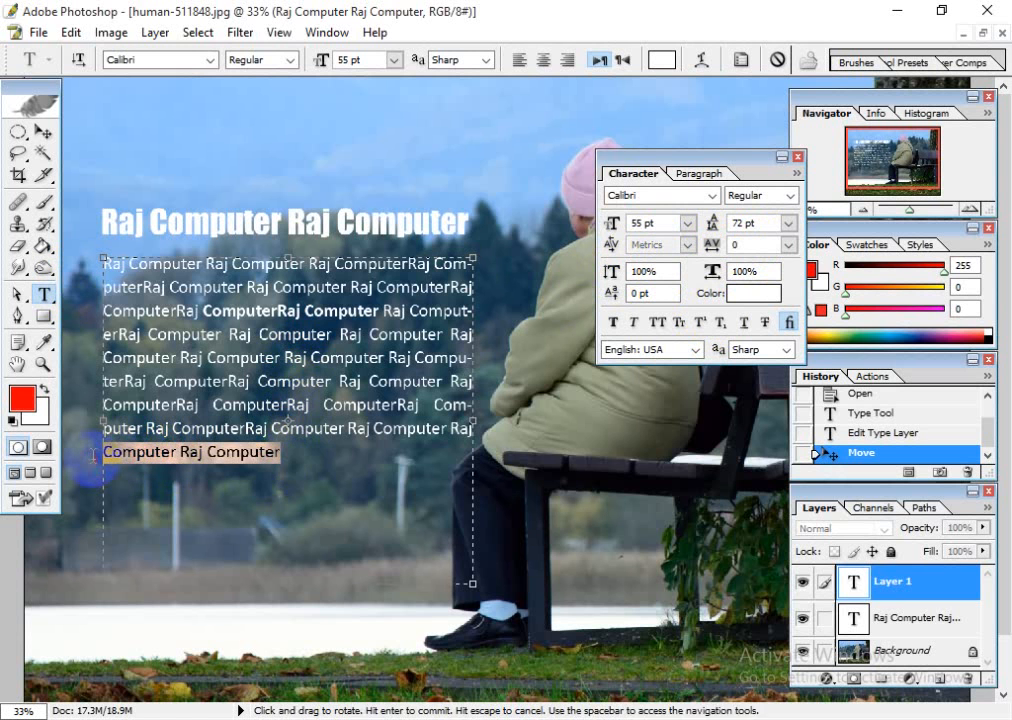
- Break the paragraph's eighth line after "ComputerRaj Computer Raj" and delete the final word "Computer" from the last line
left_click(380, 428)
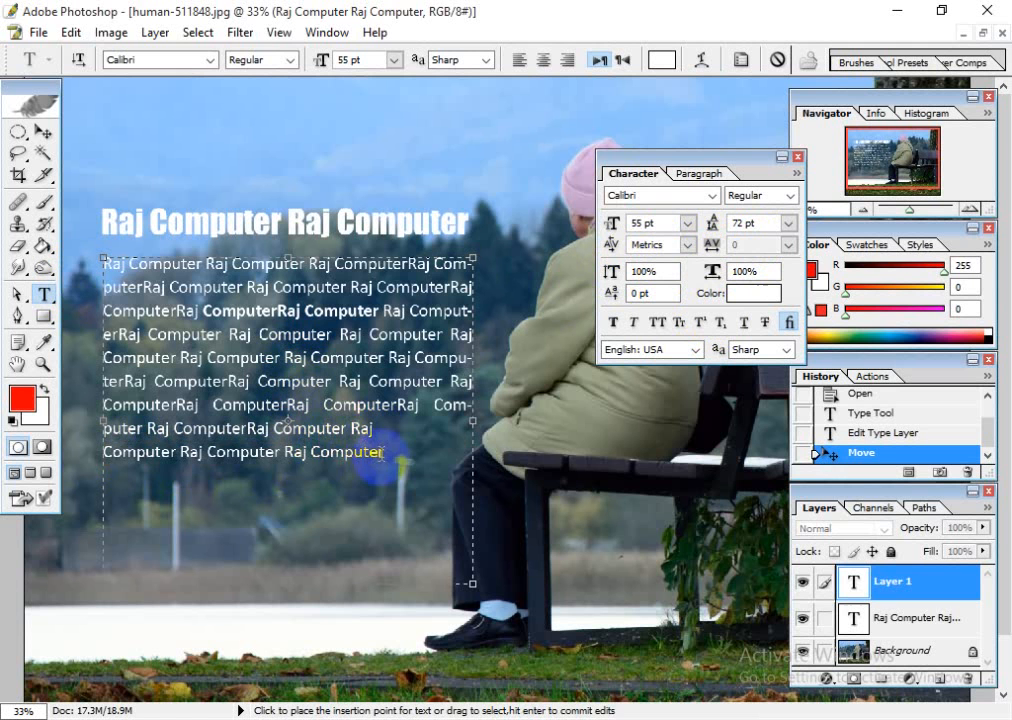
left_click_drag(311, 454, 140, 406)
key("BackSpace")
left_click(312, 452)
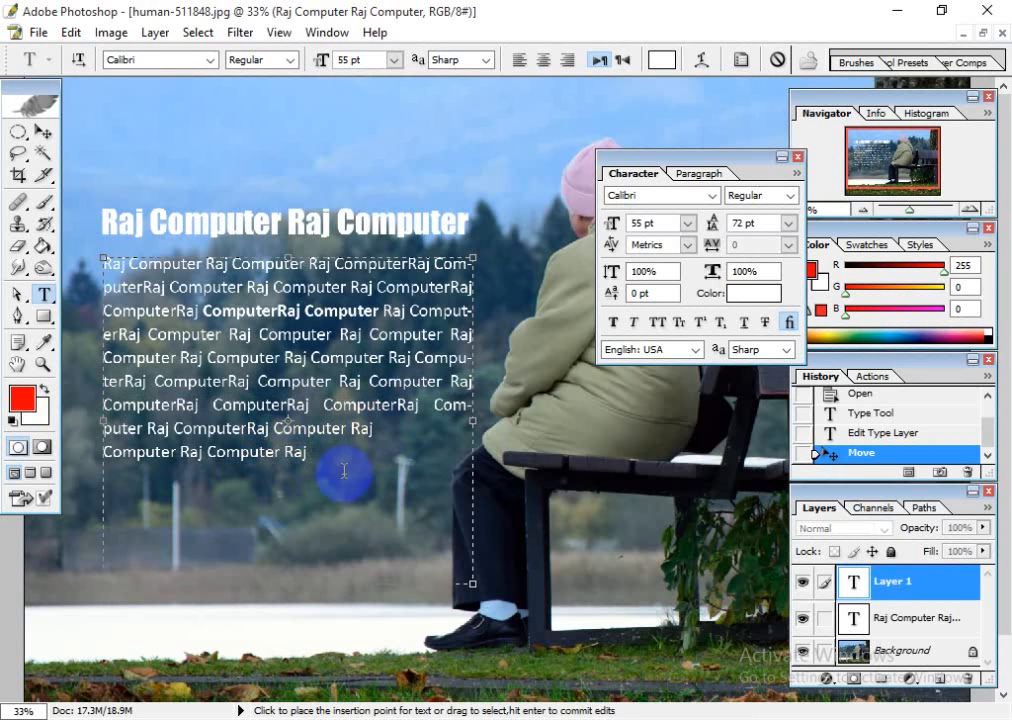
- Try a tracking of 160 on the last line "Computer Raj Computer Raj" and set its tracking to 155
left_click_drag(310, 455, 104, 456)
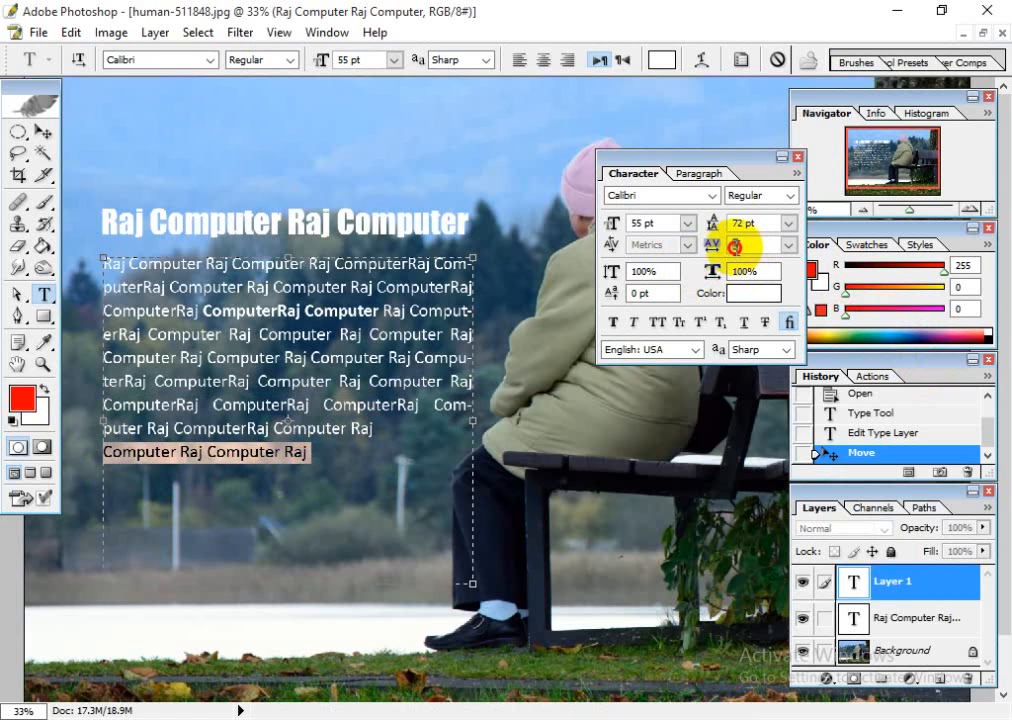
left_click(735, 246)
type("160")
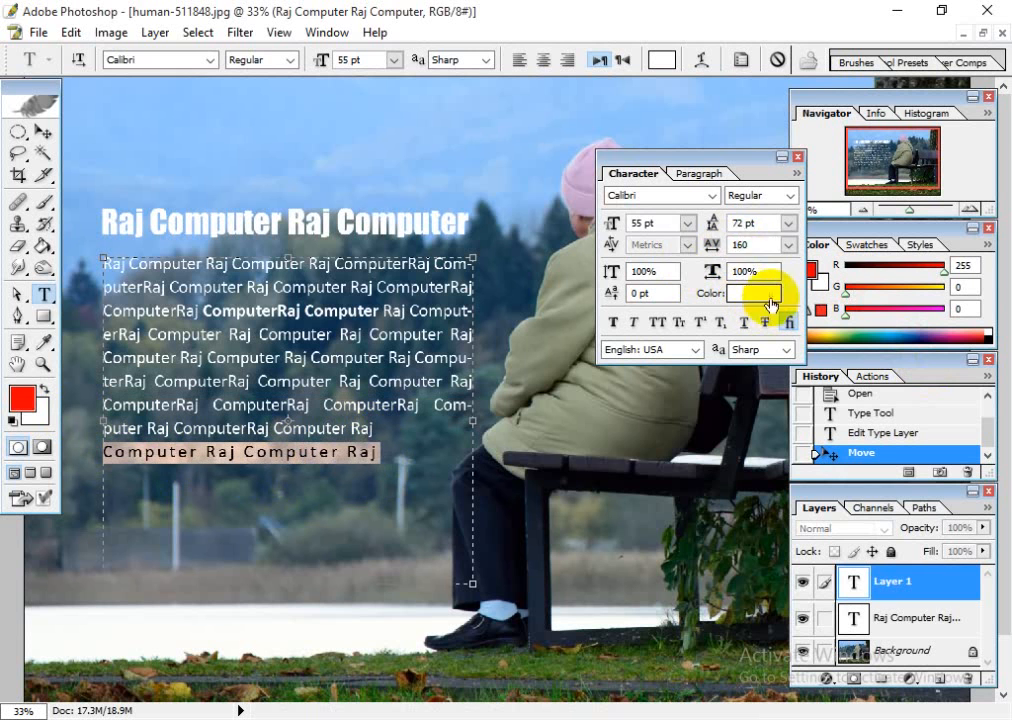
left_click(759, 244)
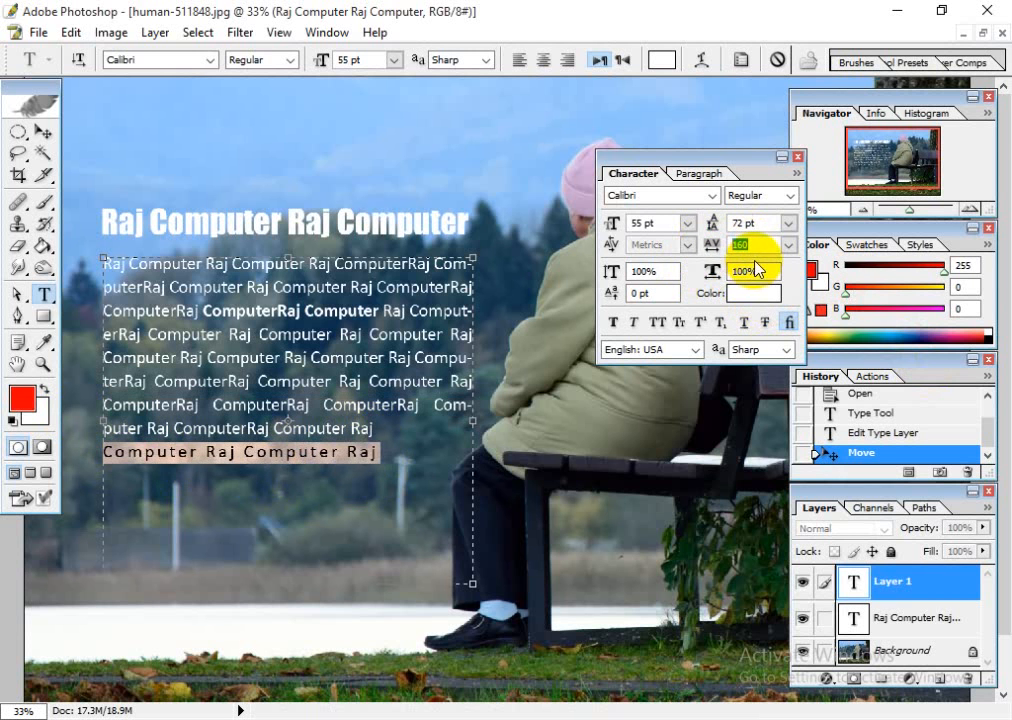
type("1")
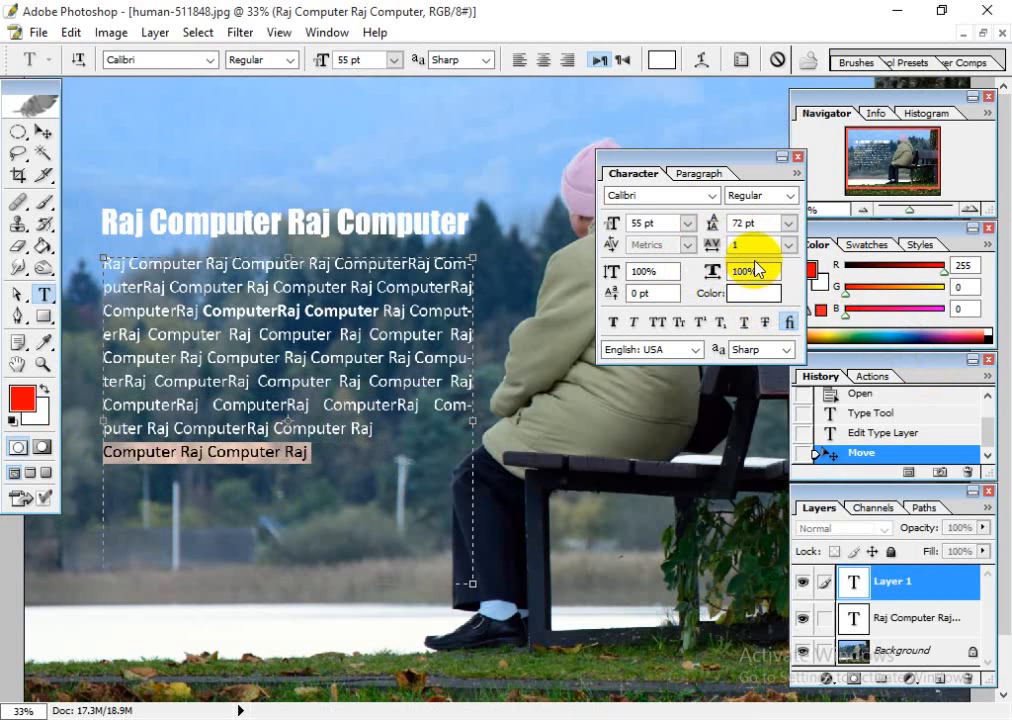
type("55")
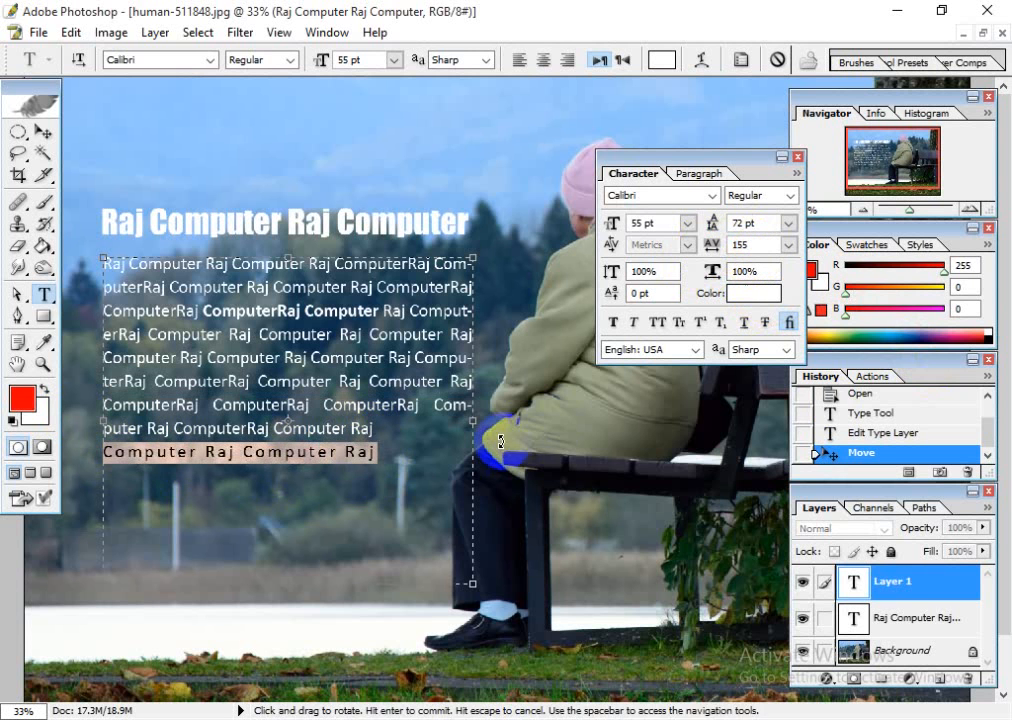
left_click(362, 452)
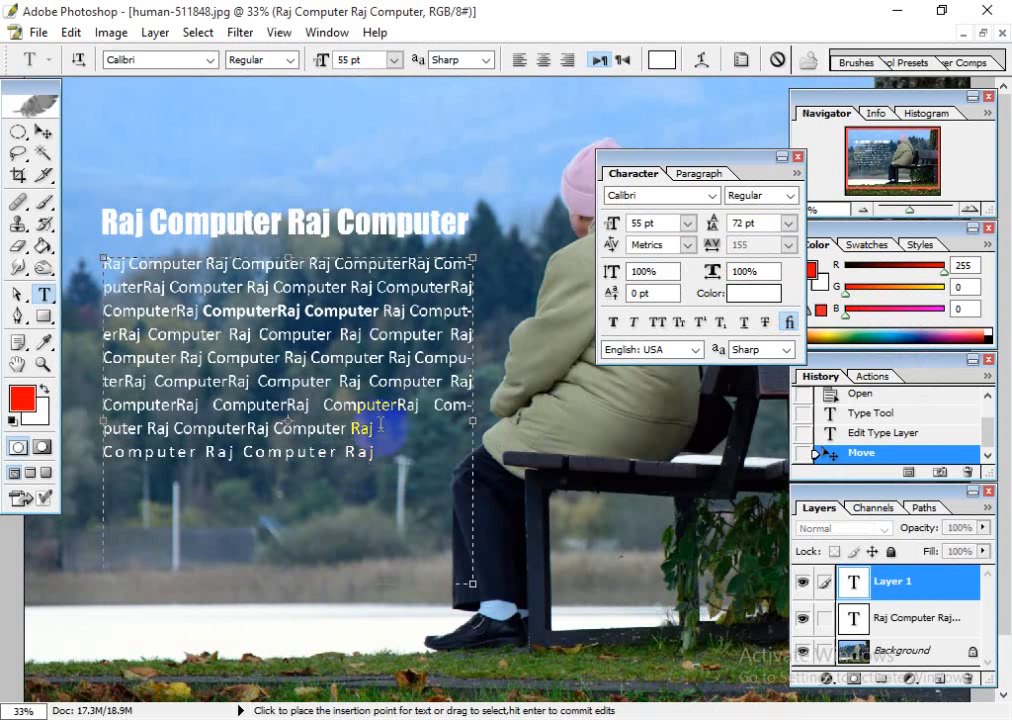
- Compare the letter spacing of the paragraph's last line with the line above it
left_click_drag(375, 452, 103, 453)
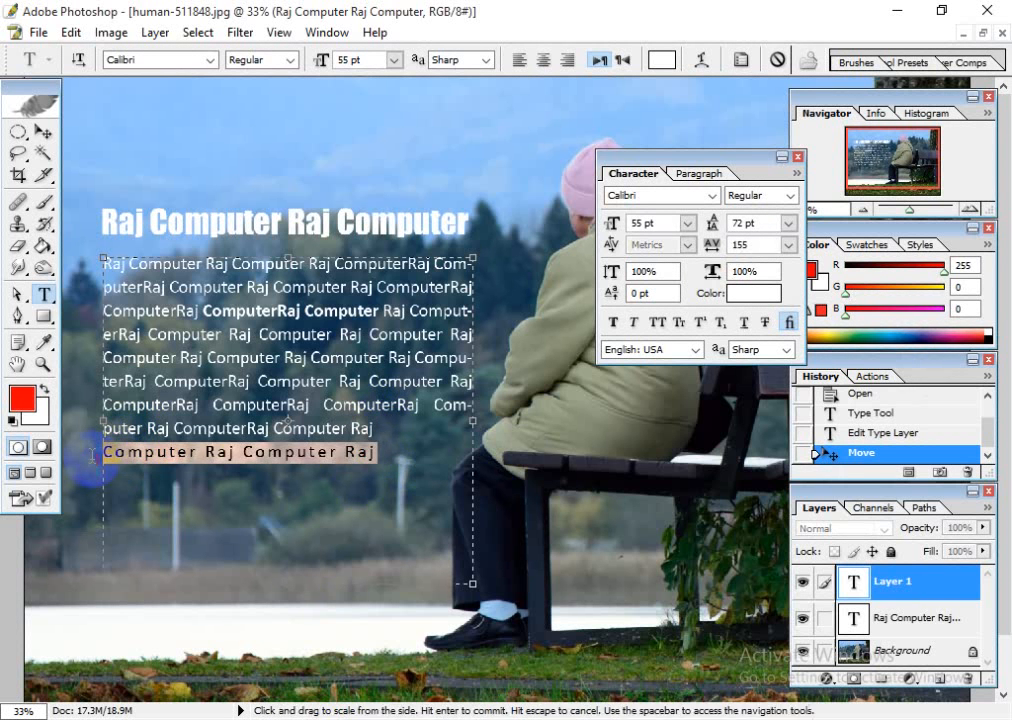
left_click(253, 452)
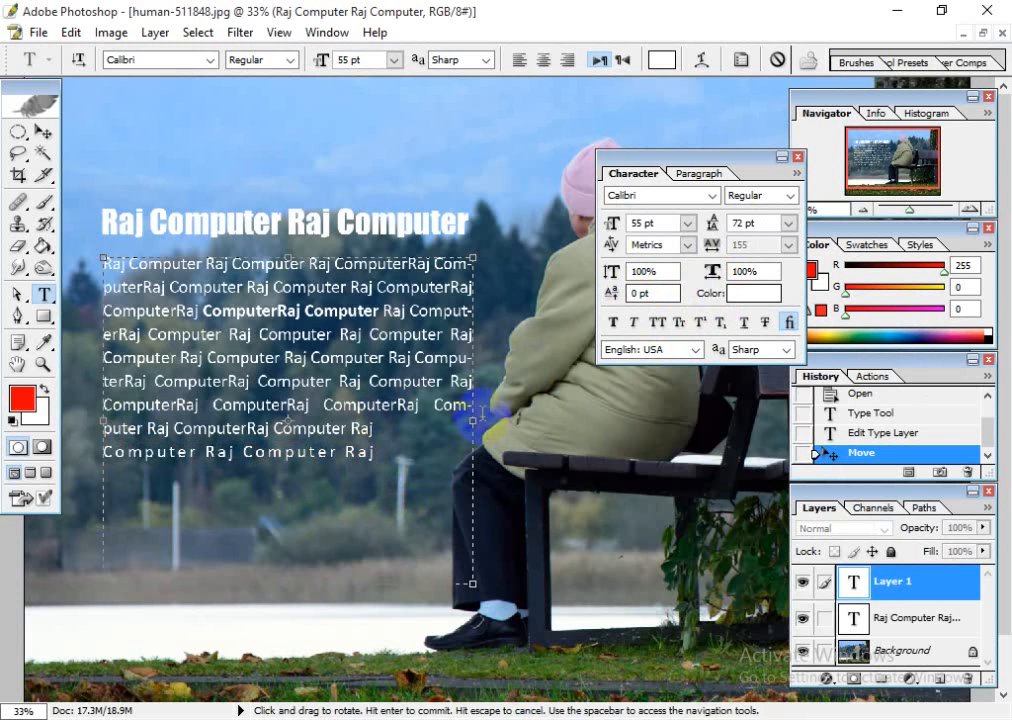
left_click_drag(376, 452, 84, 429)
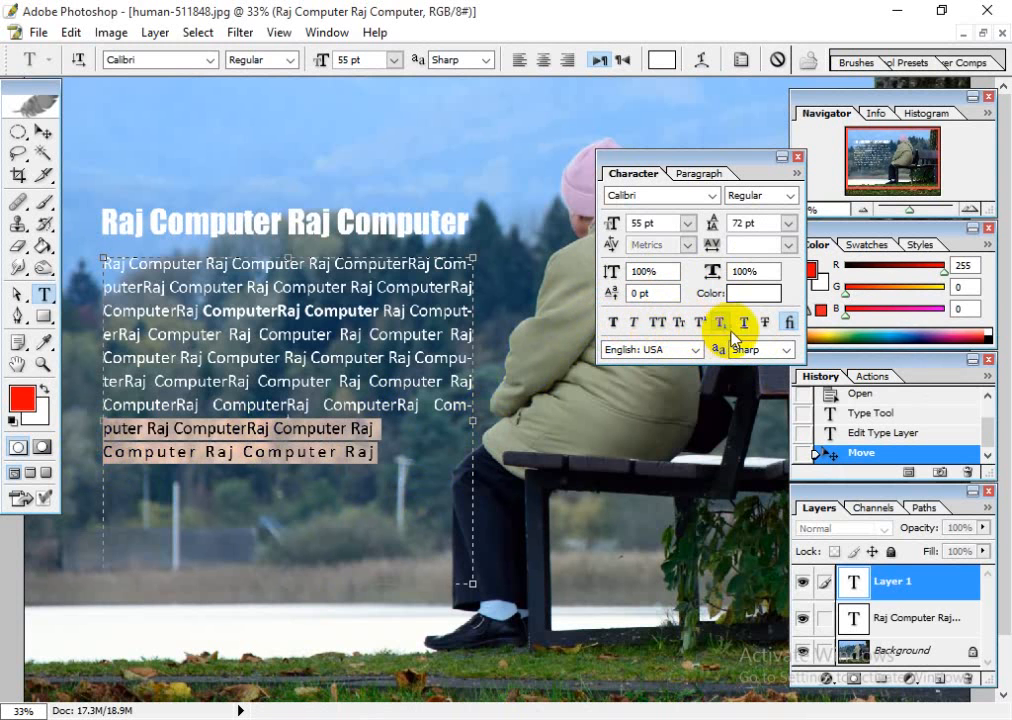
left_click(340, 398)
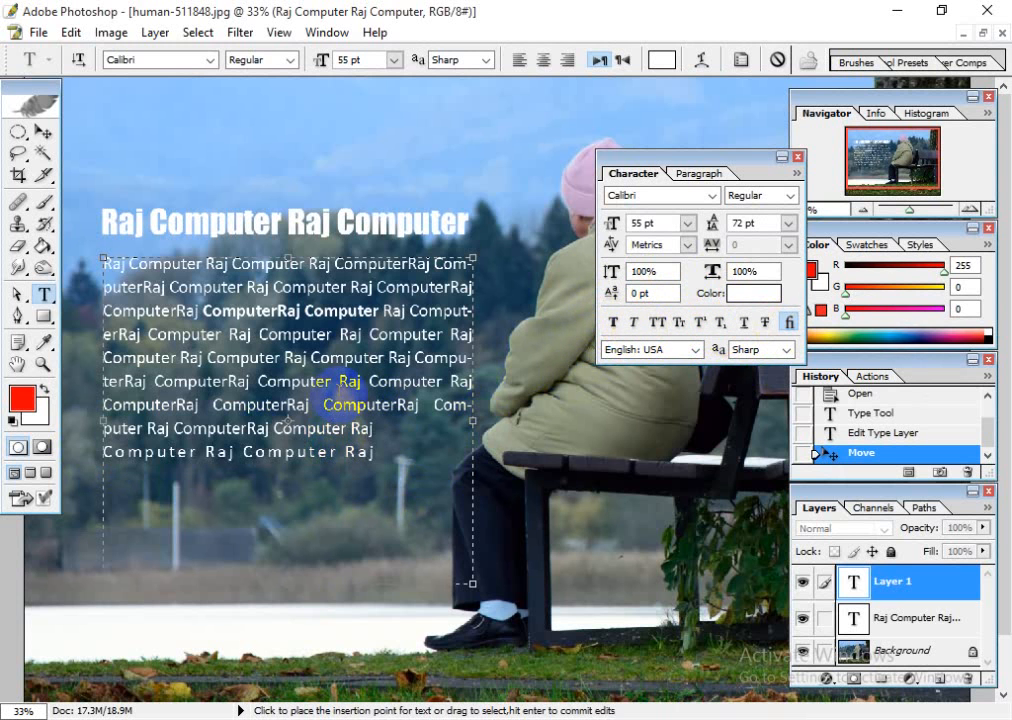
- Compare the regular words "Raj Computer" in the fourth line with the bold words in the third line
left_click_drag(232, 339, 333, 343)
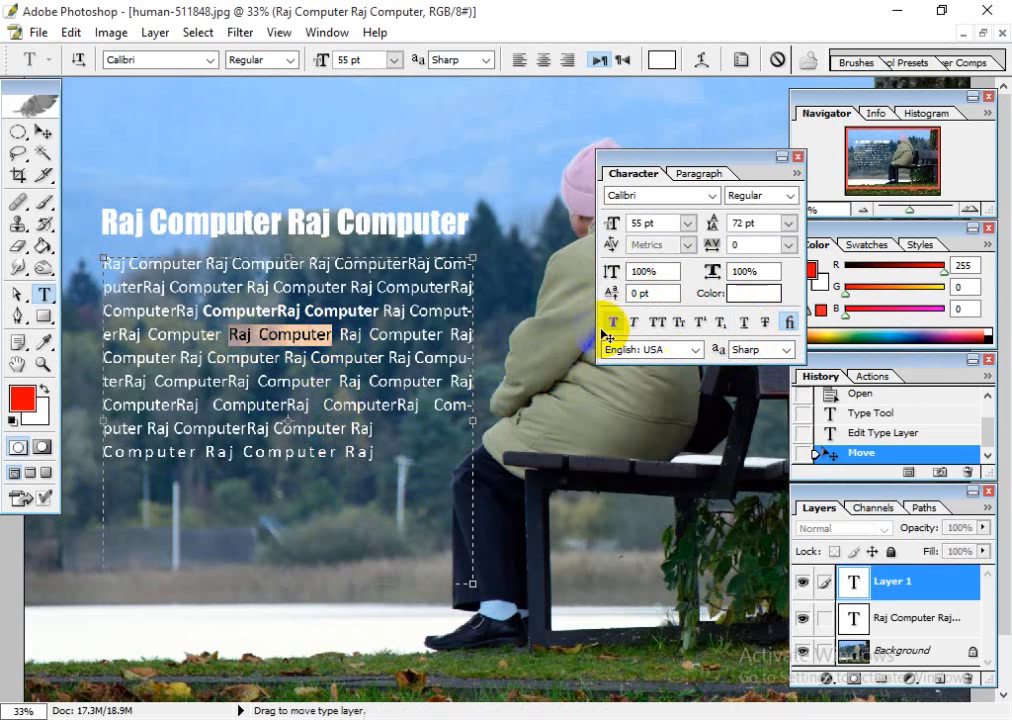
left_click(282, 357)
left_click_drag(231, 337, 331, 338)
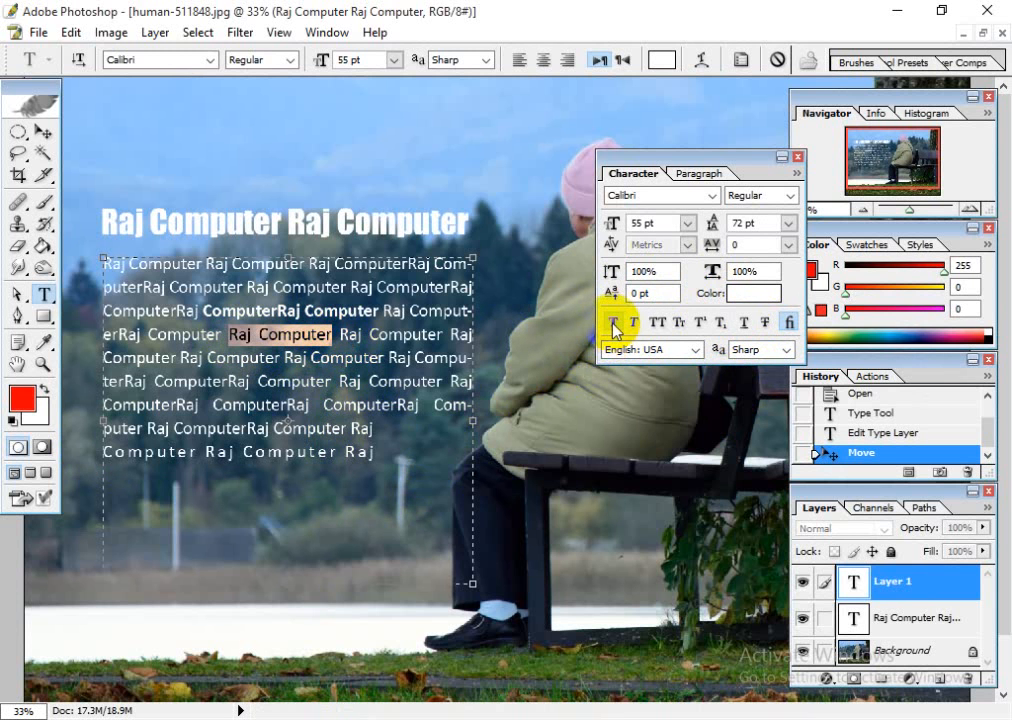
left_click(192, 331)
left_click_drag(203, 311, 379, 311)
left_click(224, 345)
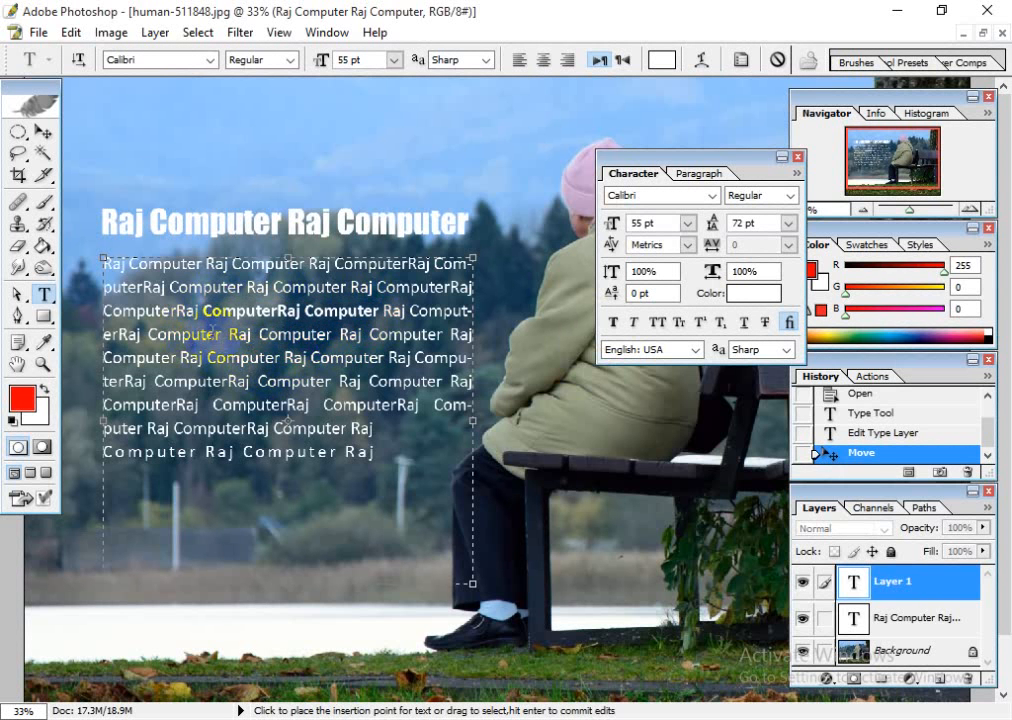
- Apply Faux Bold and Small Caps to the words "Raj Computer" in the paragraph's fourth line
left_click_drag(231, 334, 333, 338)
left_click(613, 322)
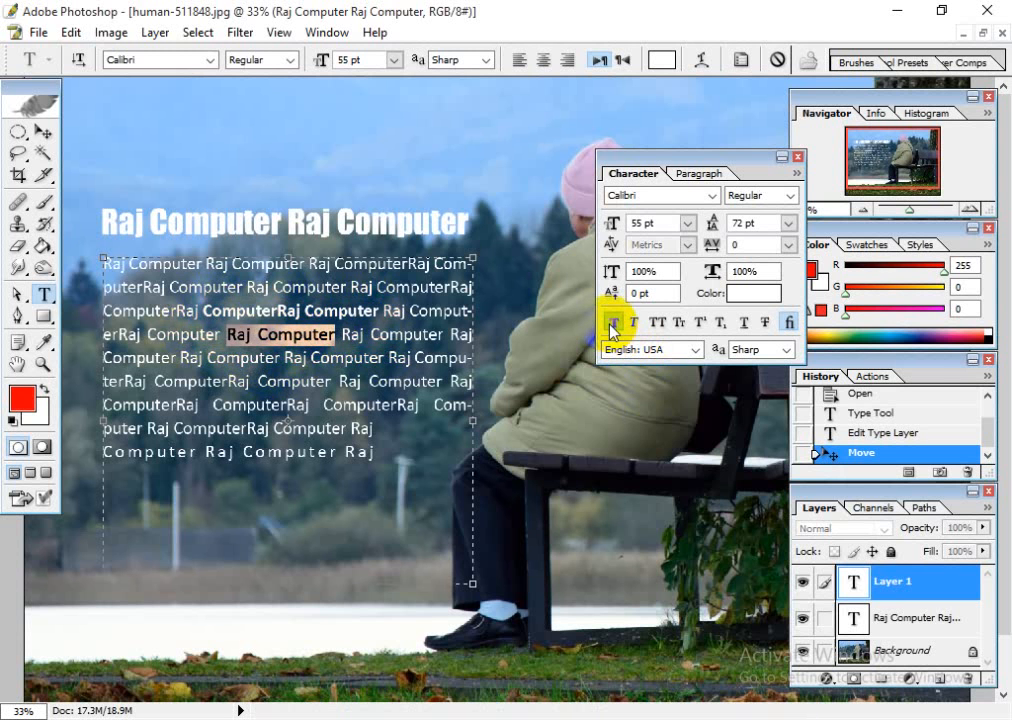
left_click_drag(229, 335, 340, 334)
left_click(311, 345)
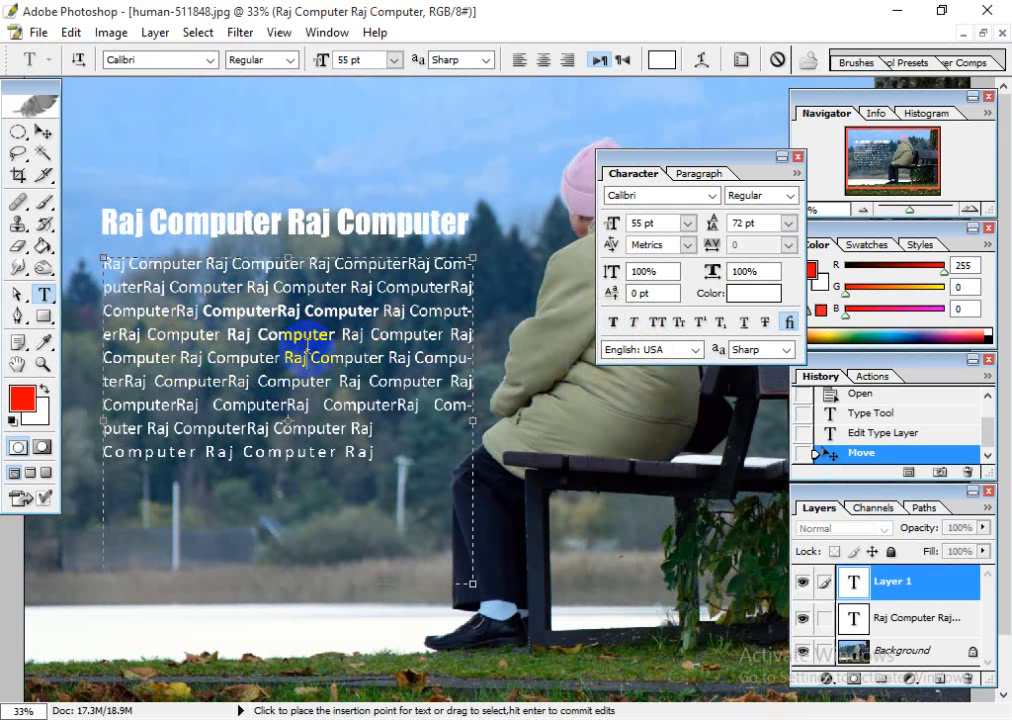
left_click_drag(229, 336, 340, 344)
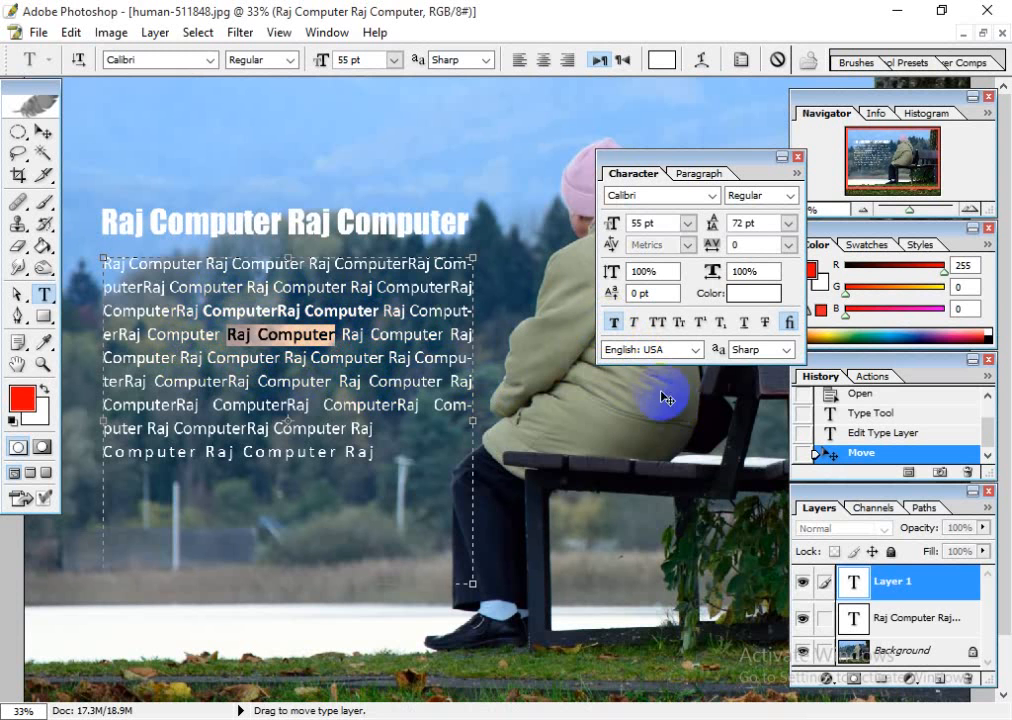
left_click(678, 322)
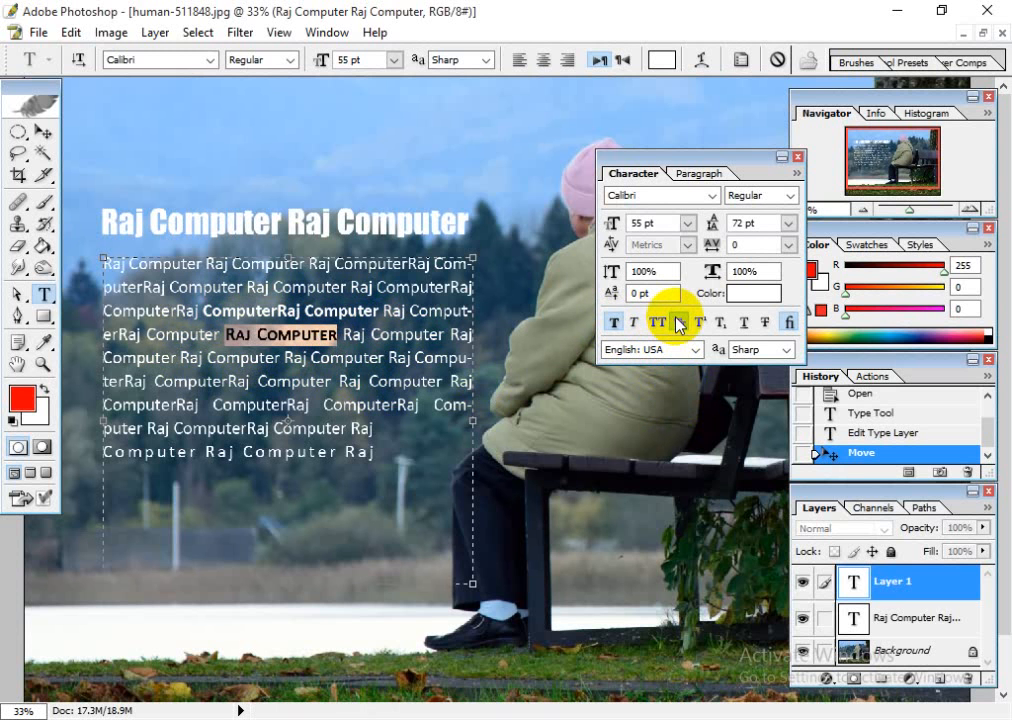
- Try All Caps on the words "Raj Computer" in the paragraph's fourth line, then switch them back to Small Caps
left_click(658, 322)
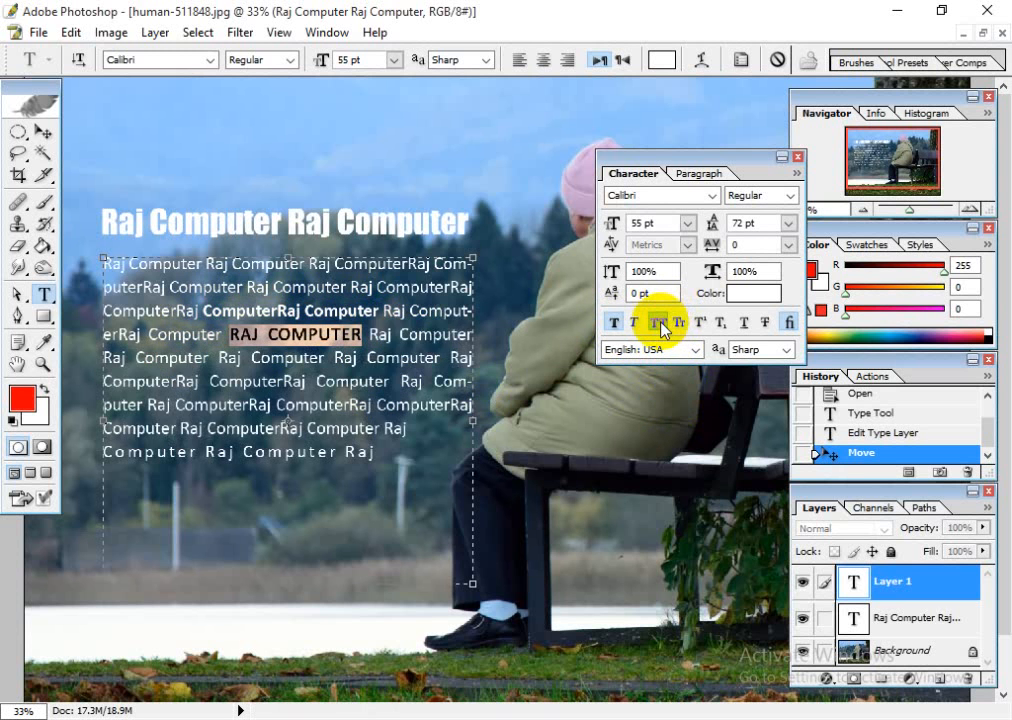
left_click(658, 324)
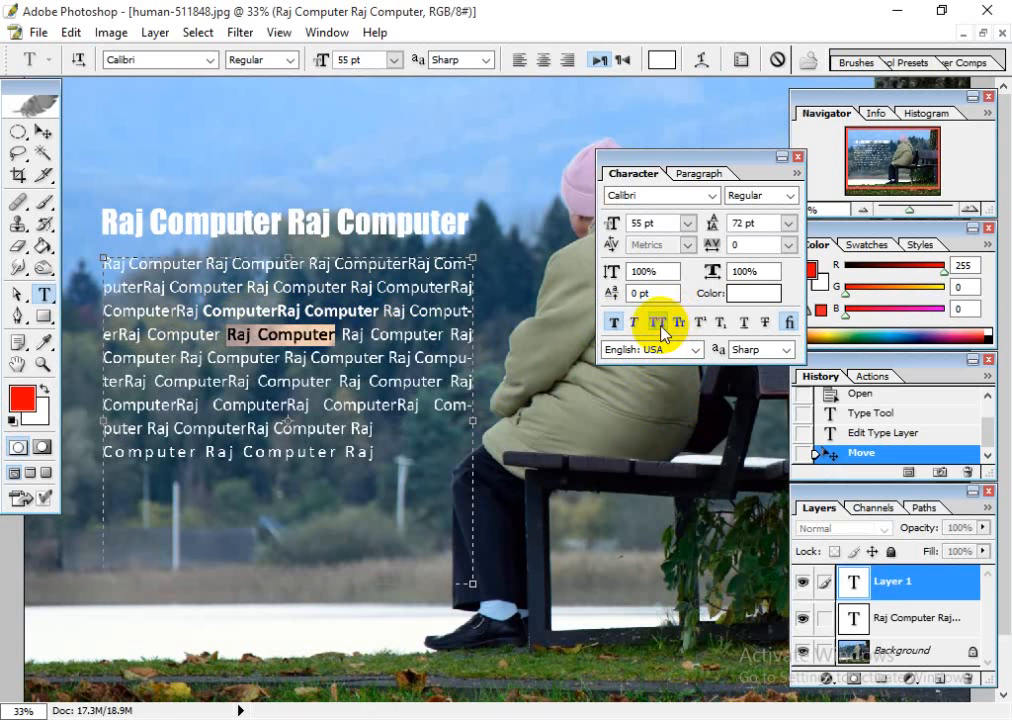
left_click(678, 322)
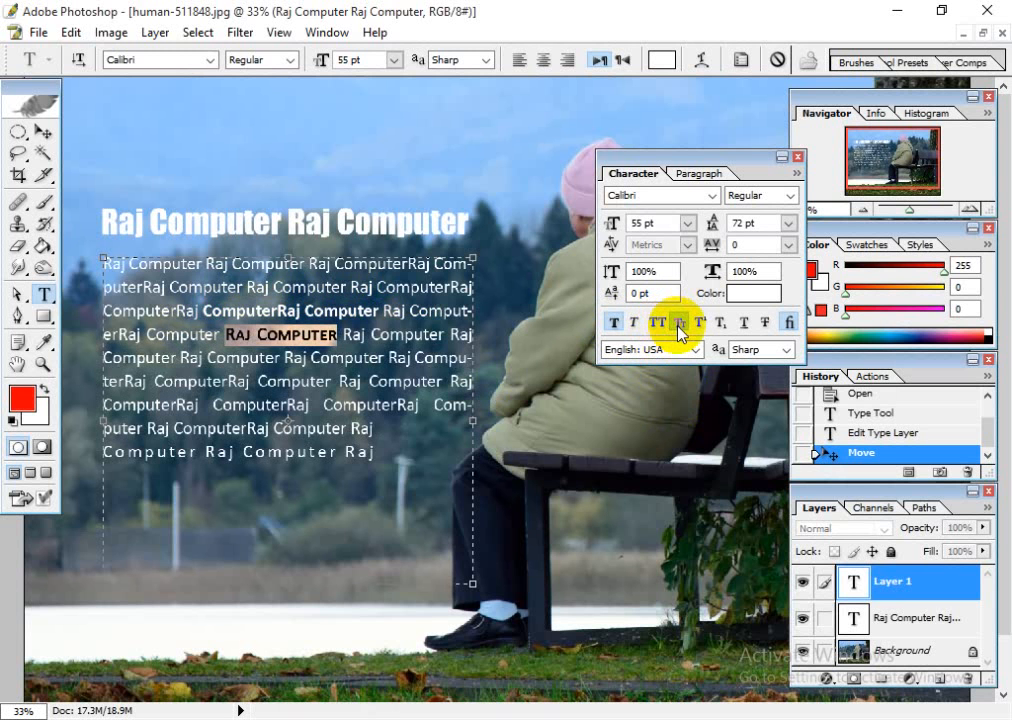
- Remove Small Caps and Faux Bold from the words "Raj Computer" in the paragraph's fourth line
left_click(300, 341)
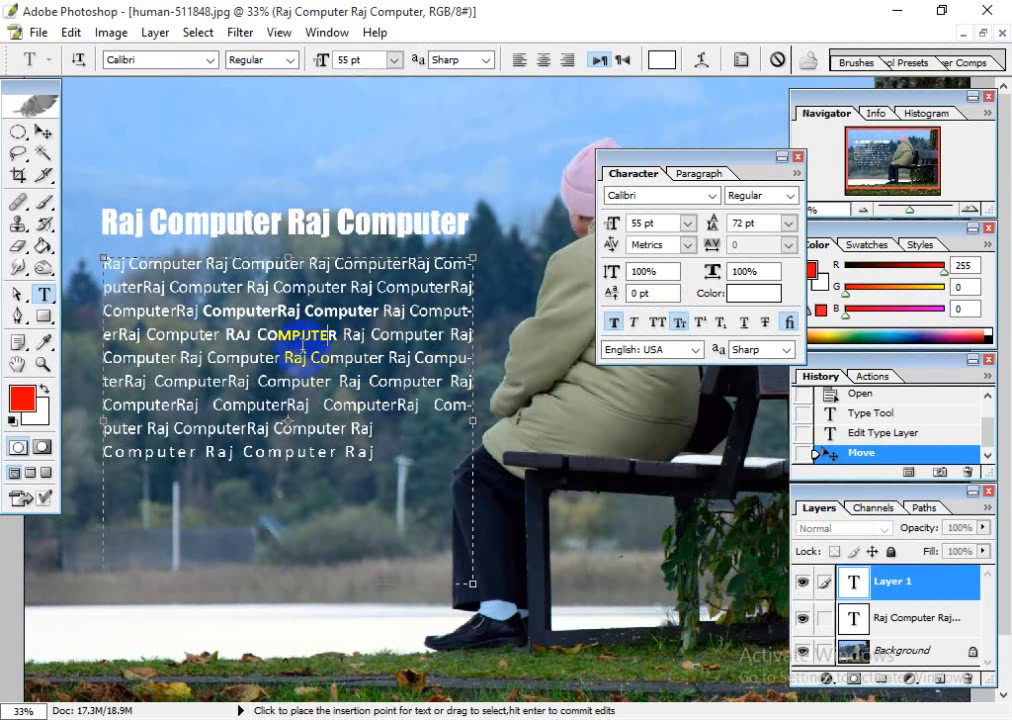
left_click_drag(225, 336, 342, 336)
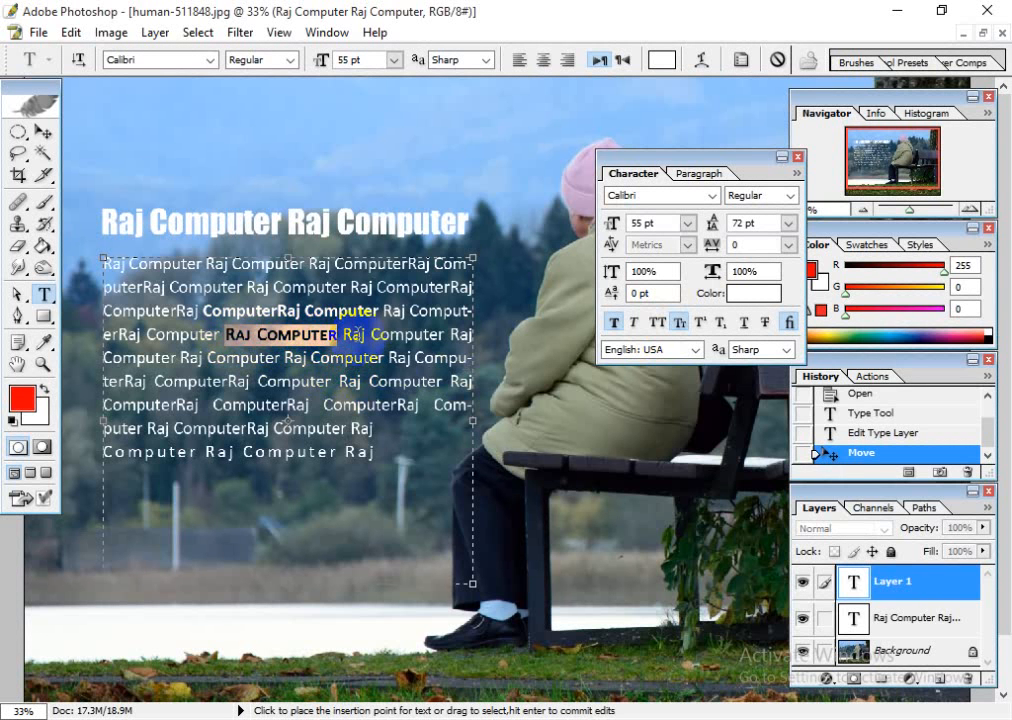
left_click(679, 322)
left_click(612, 320)
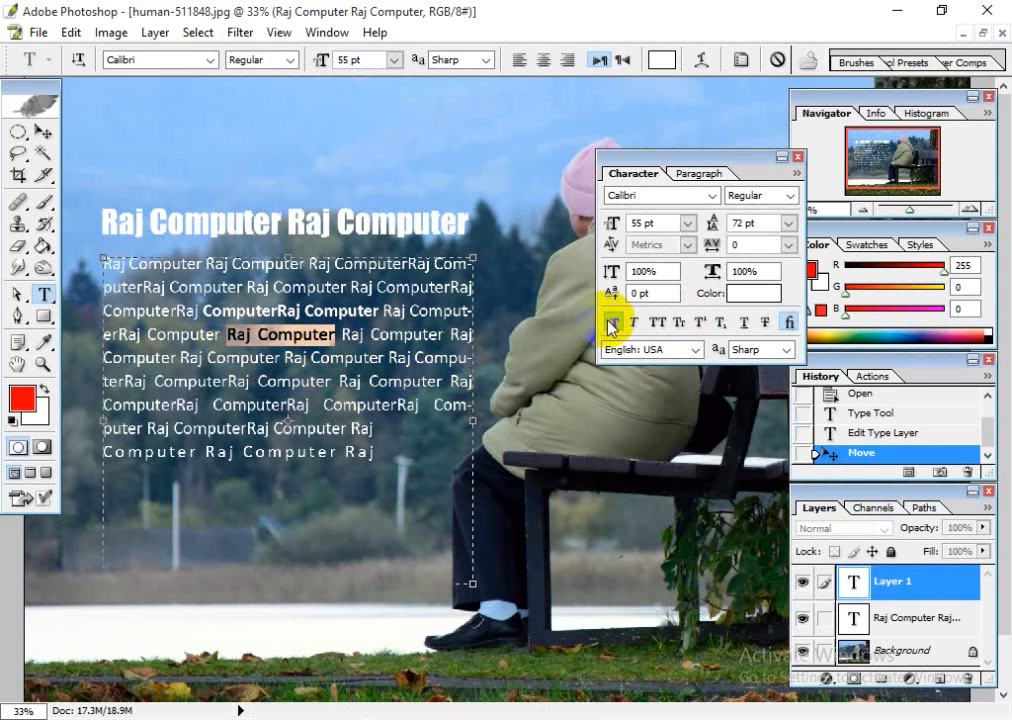
left_click(745, 323)
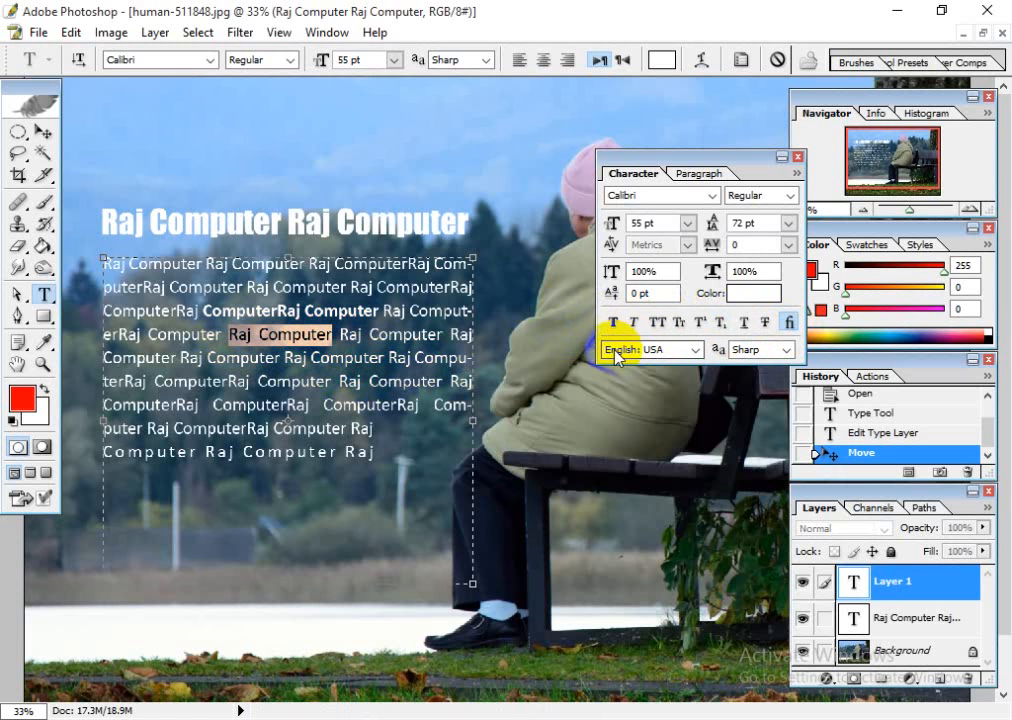
left_click(699, 174)
left_click(630, 173)
- Shorten the paragraph text box so it ends just below the last line, and commit the text
left_click(356, 460)
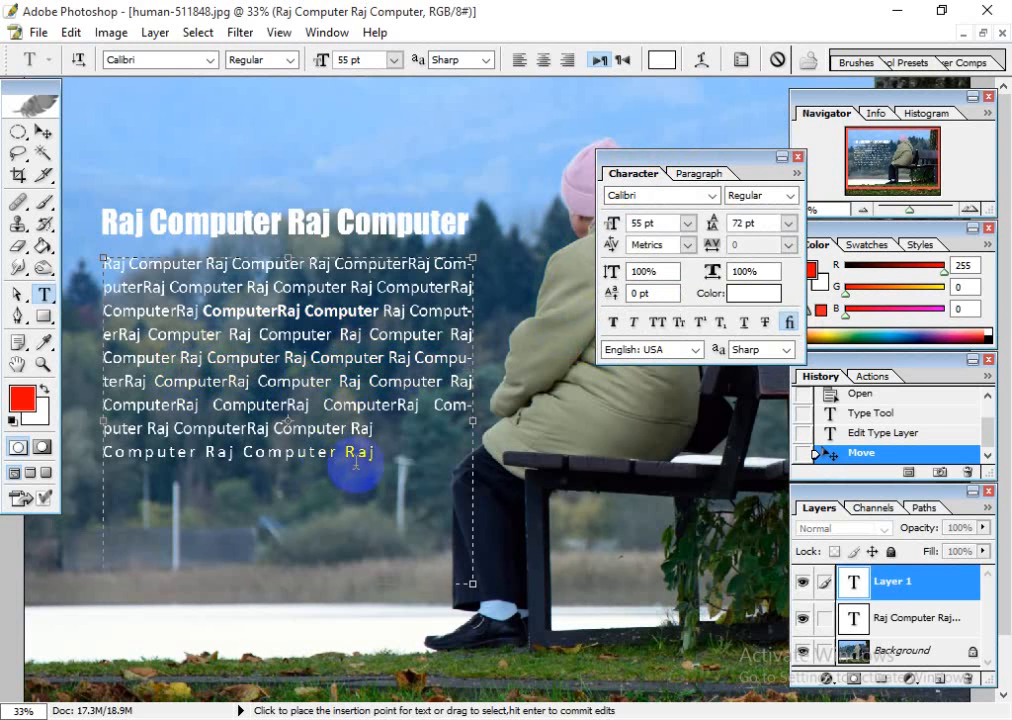
left_click_drag(270, 594, 273, 503)
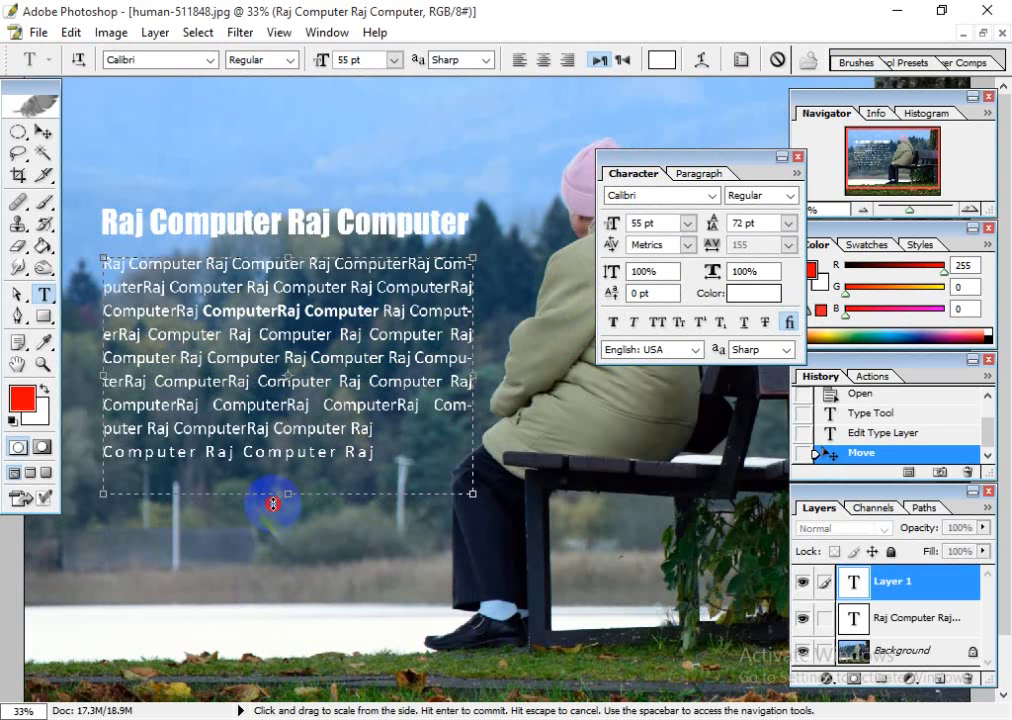
left_click(43, 140)
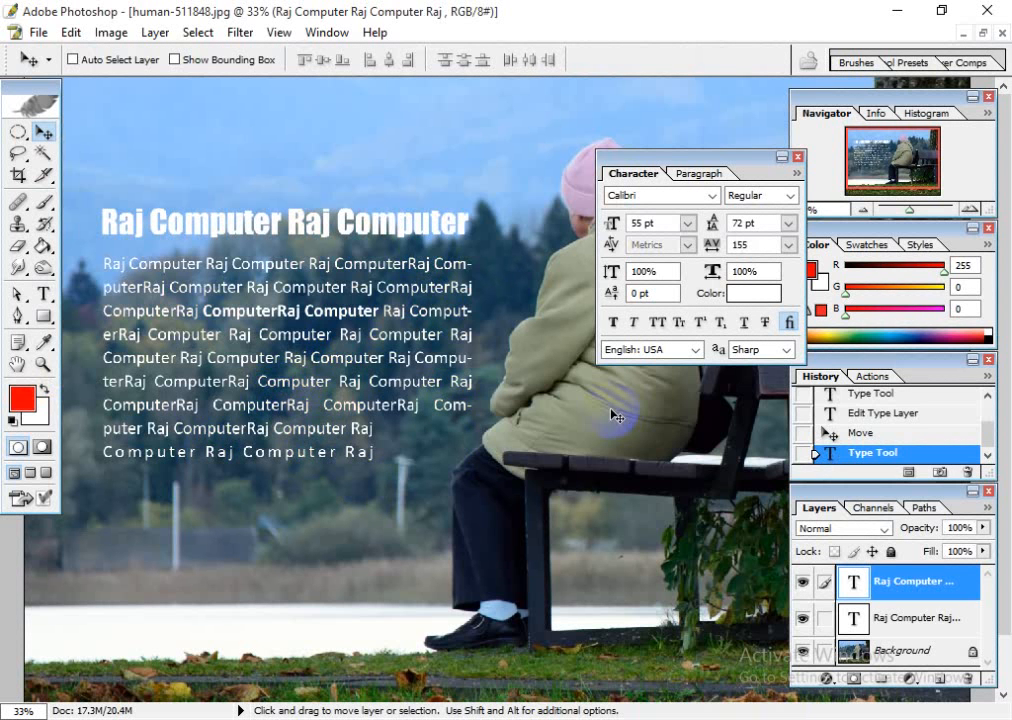
- Close the Character palette
left_click_drag(757, 166, 748, 130)
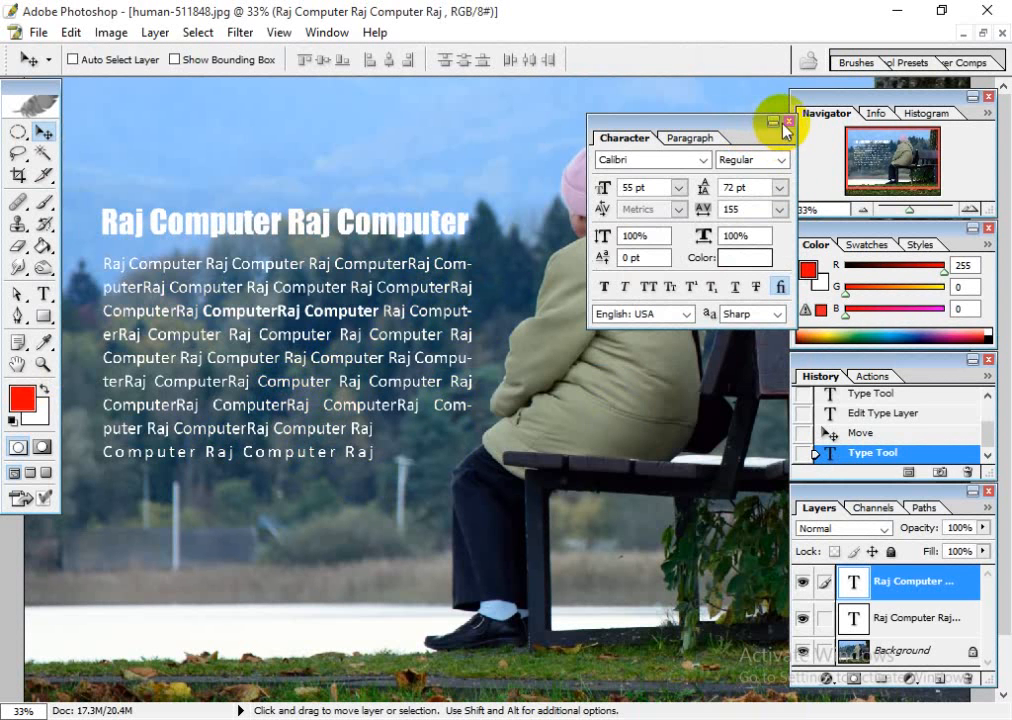
left_click(788, 122)
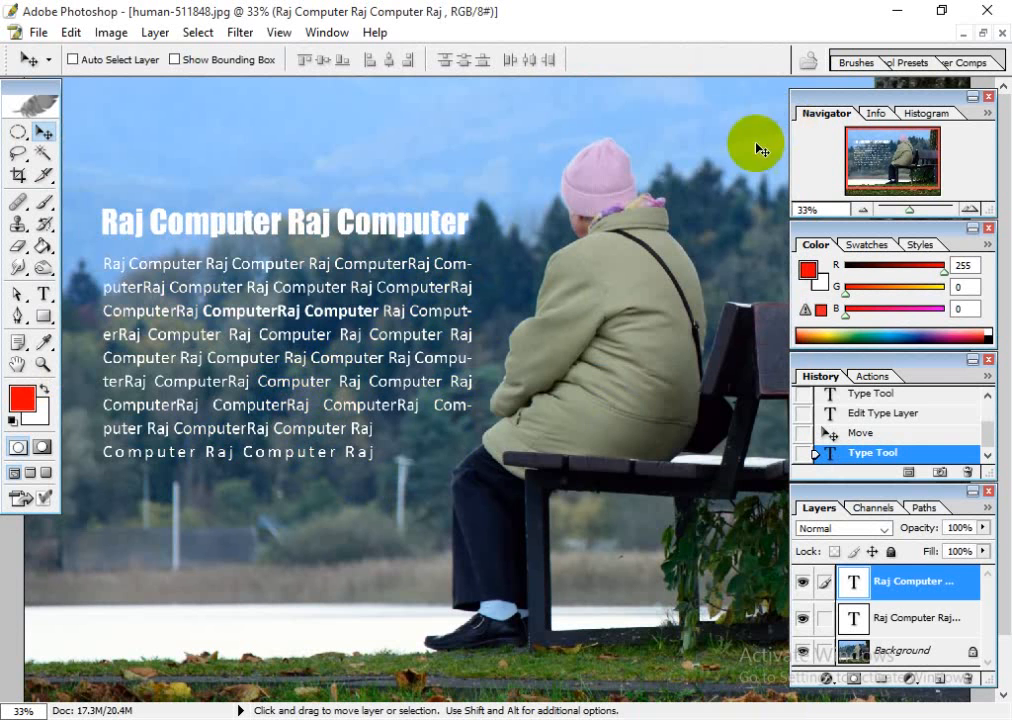
key("space")
left_click_drag(418, 400, 420, 372)
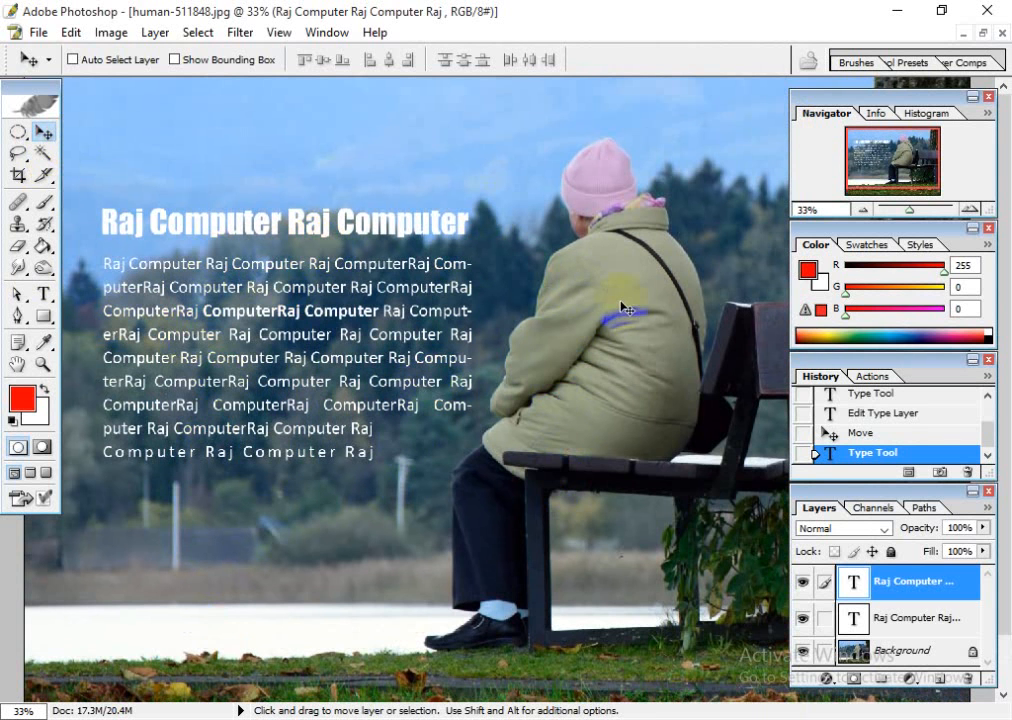
- Copy the whole heading "Raj Computer Raj Computer" and leave text editing
left_click(43, 293)
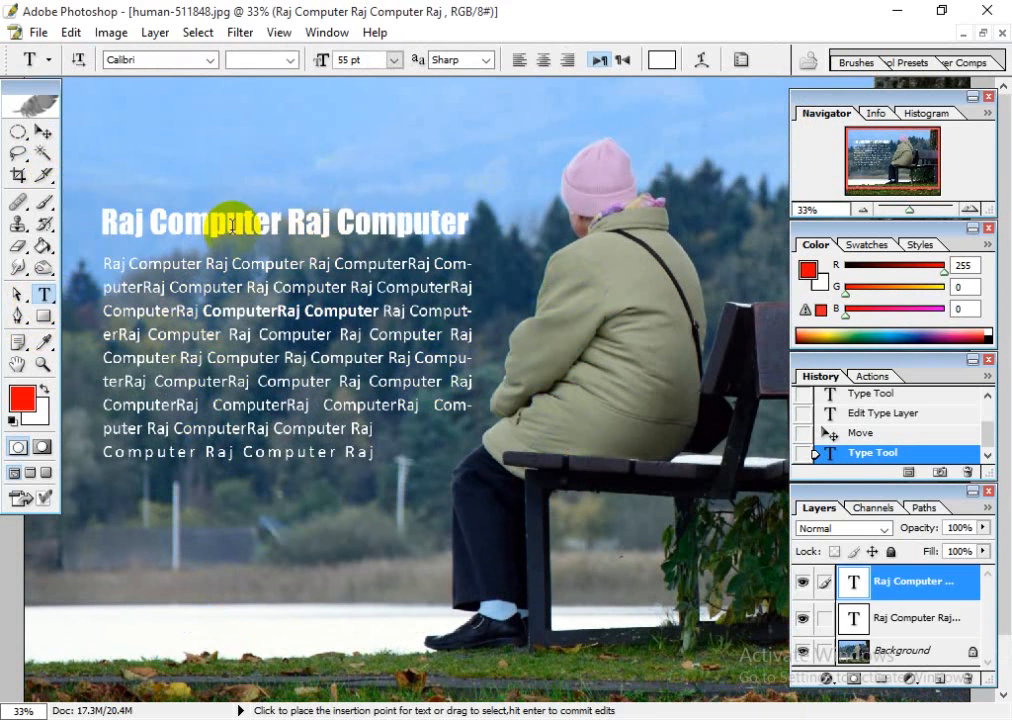
left_click(230, 222)
left_click_drag(113, 219, 481, 219)
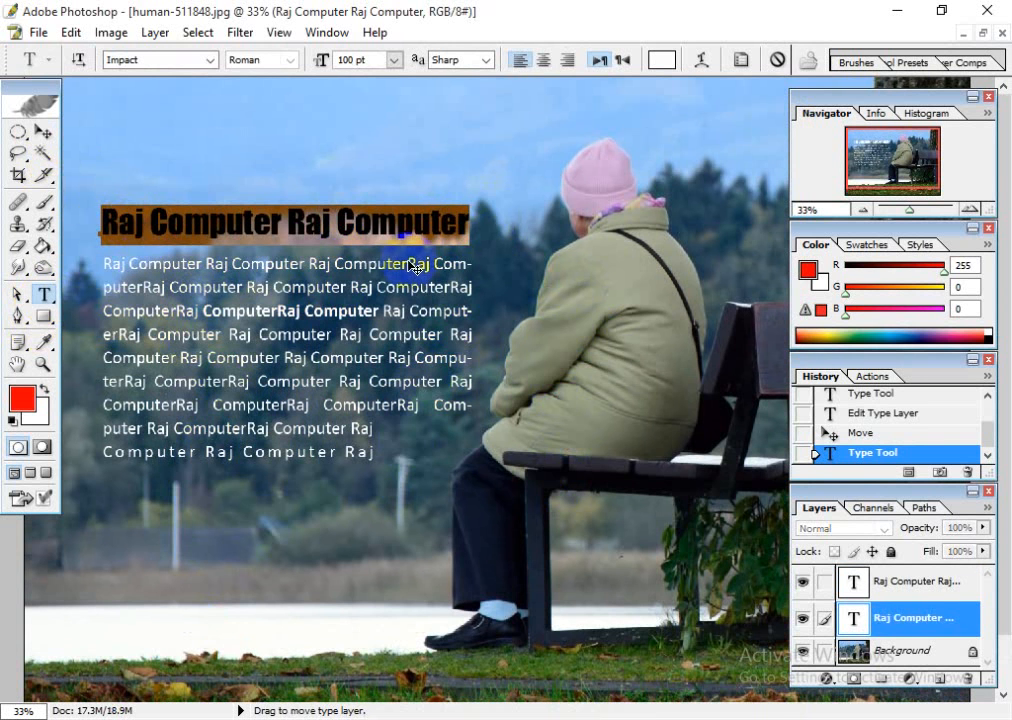
right_click(322, 225)
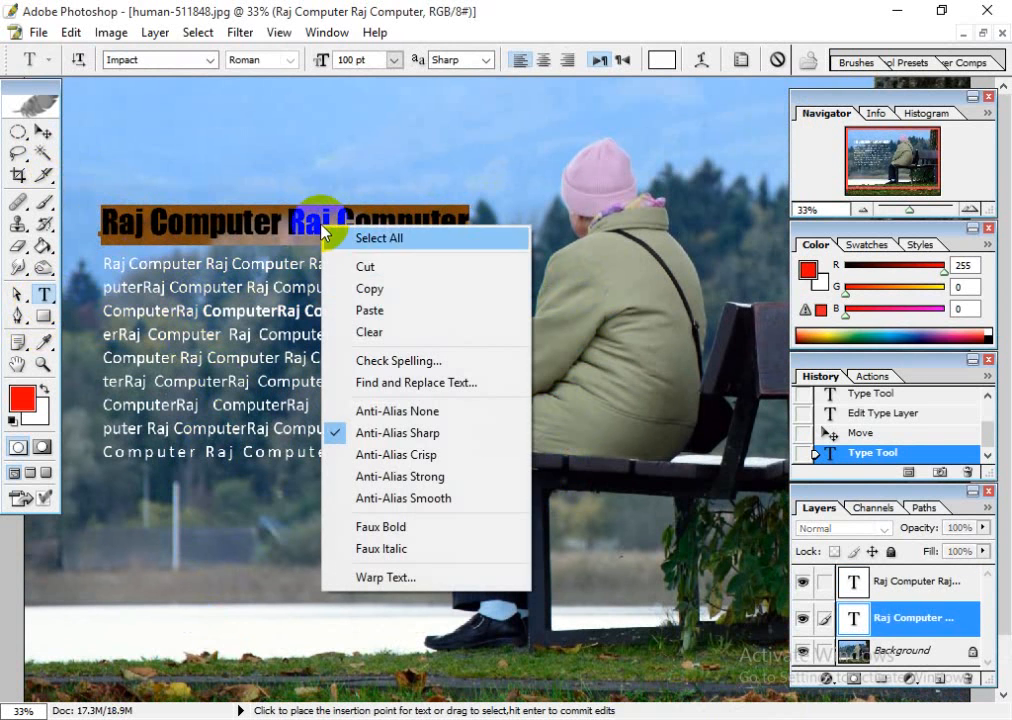
left_click(355, 297)
left_click(43, 131)
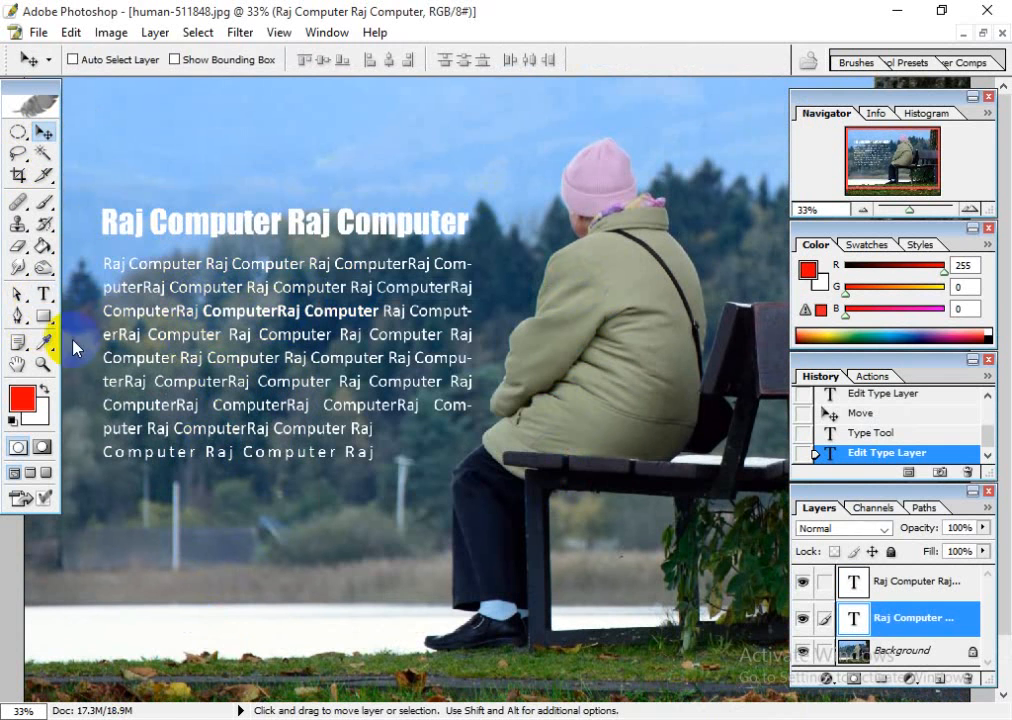
- Paste the copied heading as a new text line above the original and shift it fully into view over the sky
left_click(42, 296)
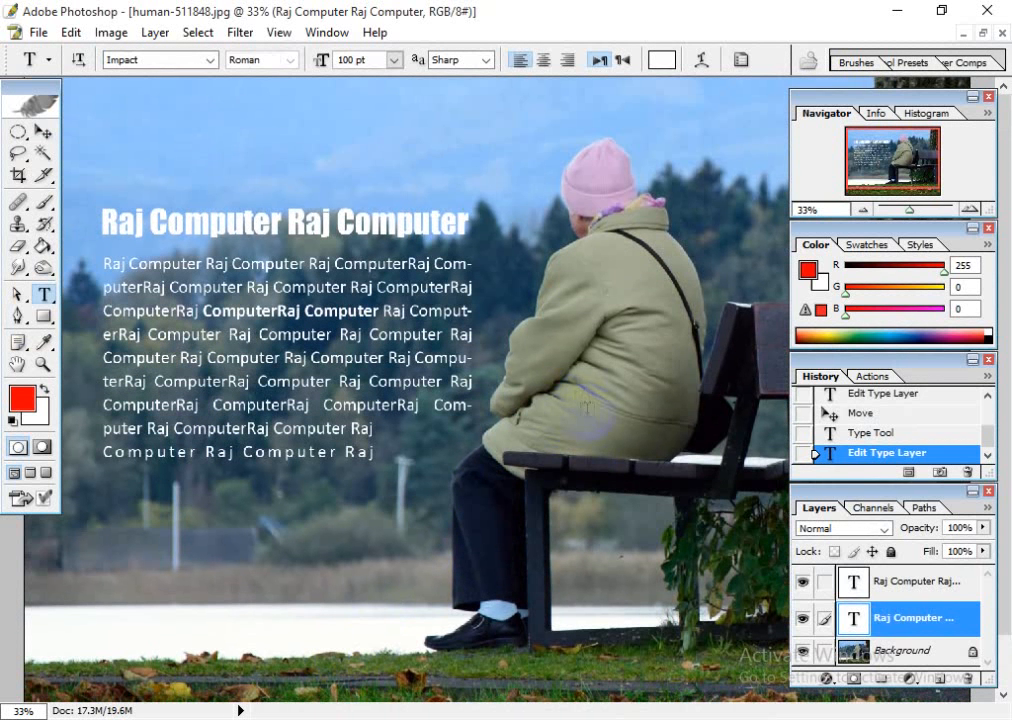
left_click(452, 149)
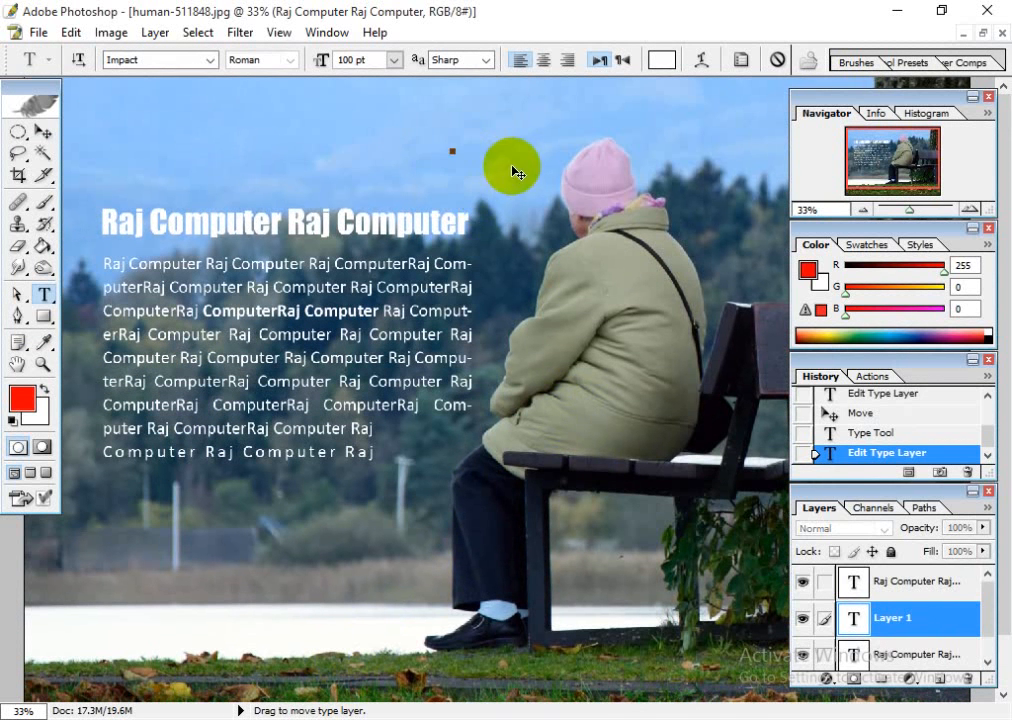
right_click(455, 148)
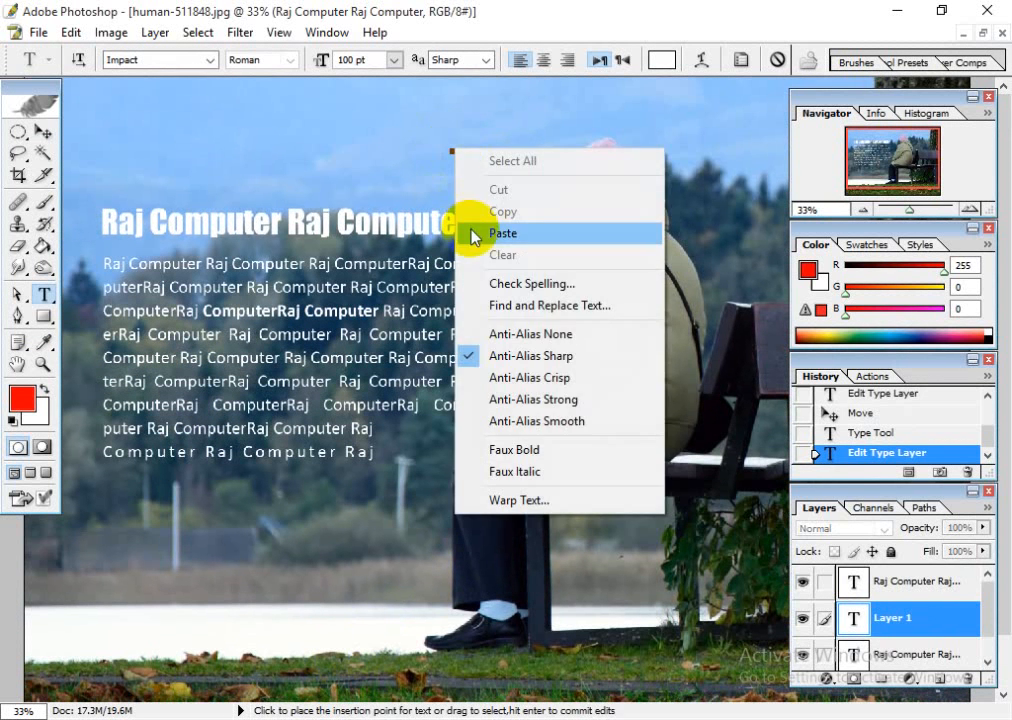
left_click(466, 230)
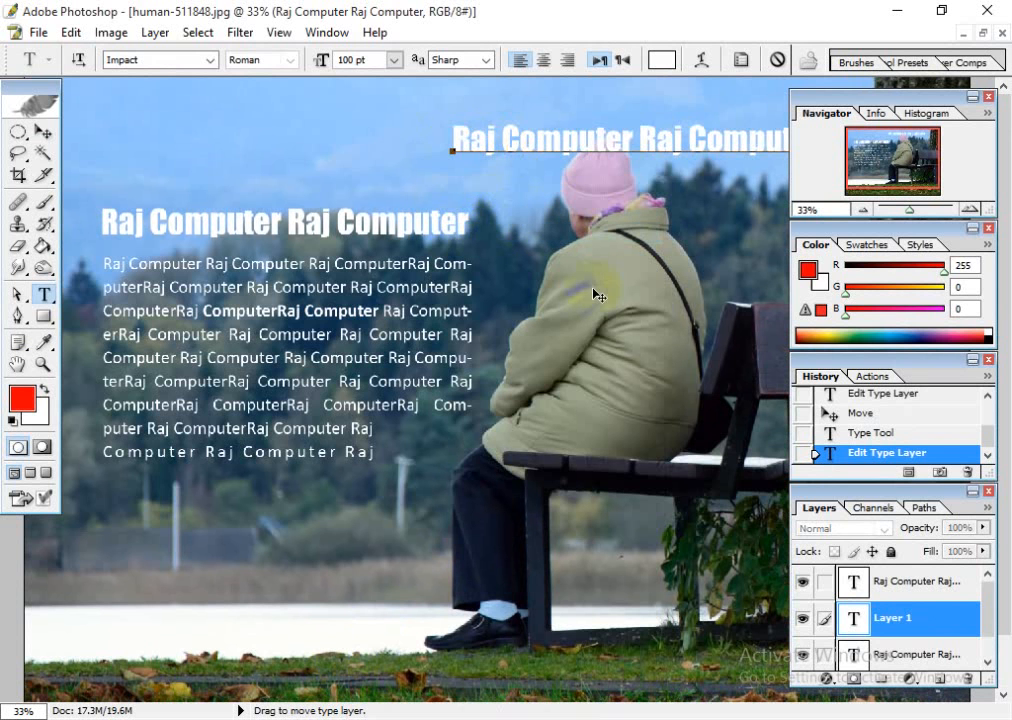
left_click_drag(468, 227, 326, 250)
- Select the pasted heading line and preview the Arc style on it in Warp Text
left_click_drag(292, 152, 734, 181)
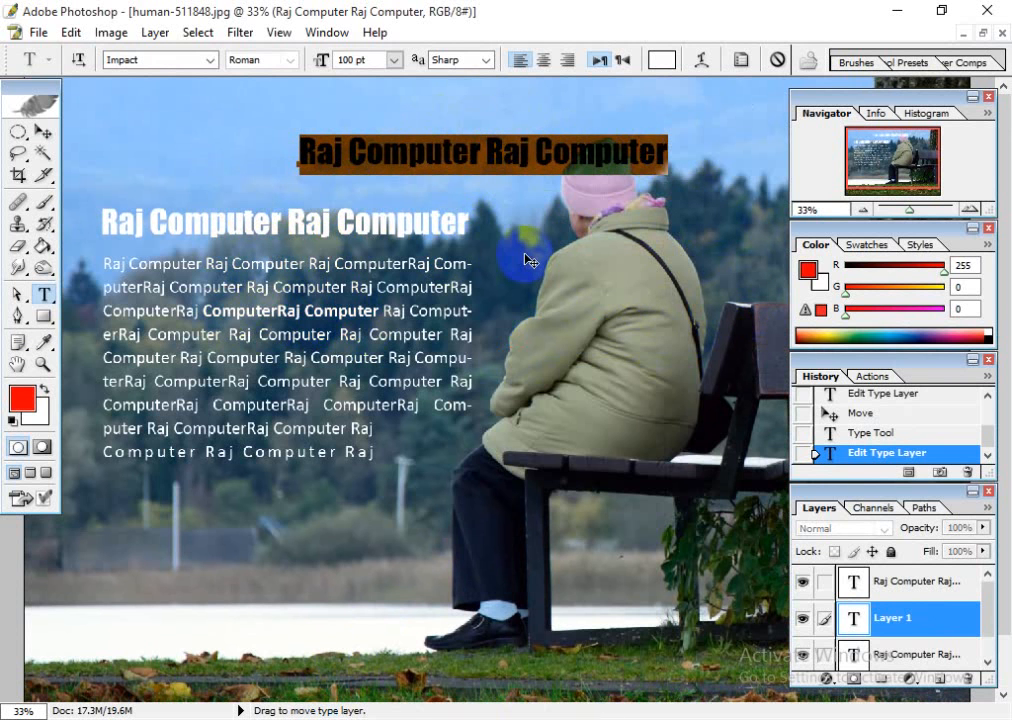
left_click(703, 64)
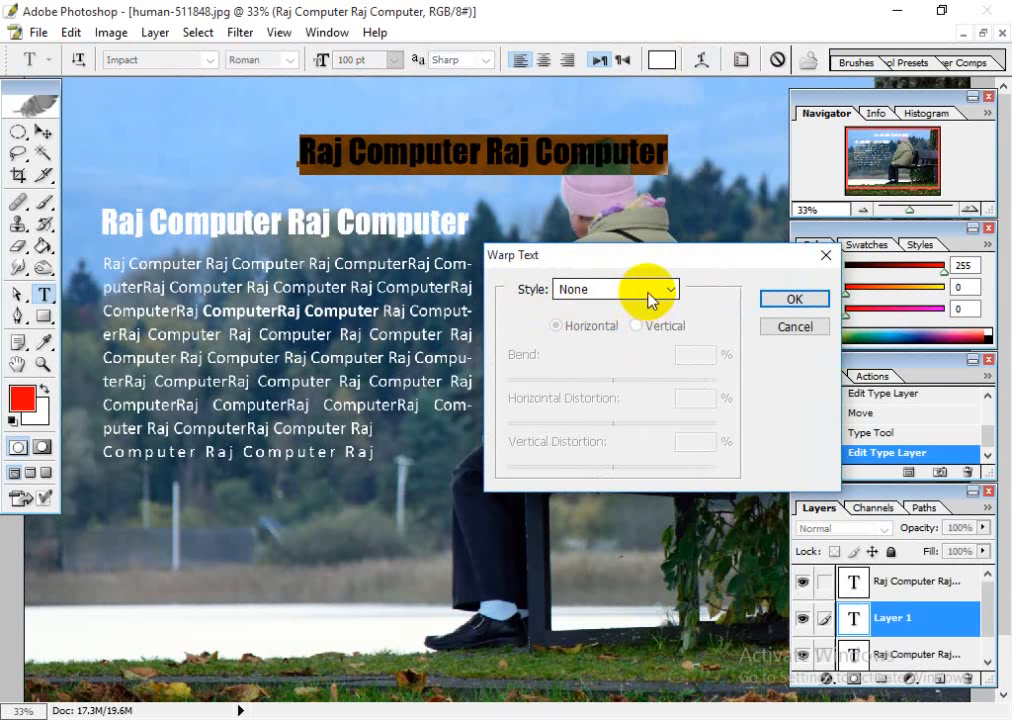
left_click(672, 290)
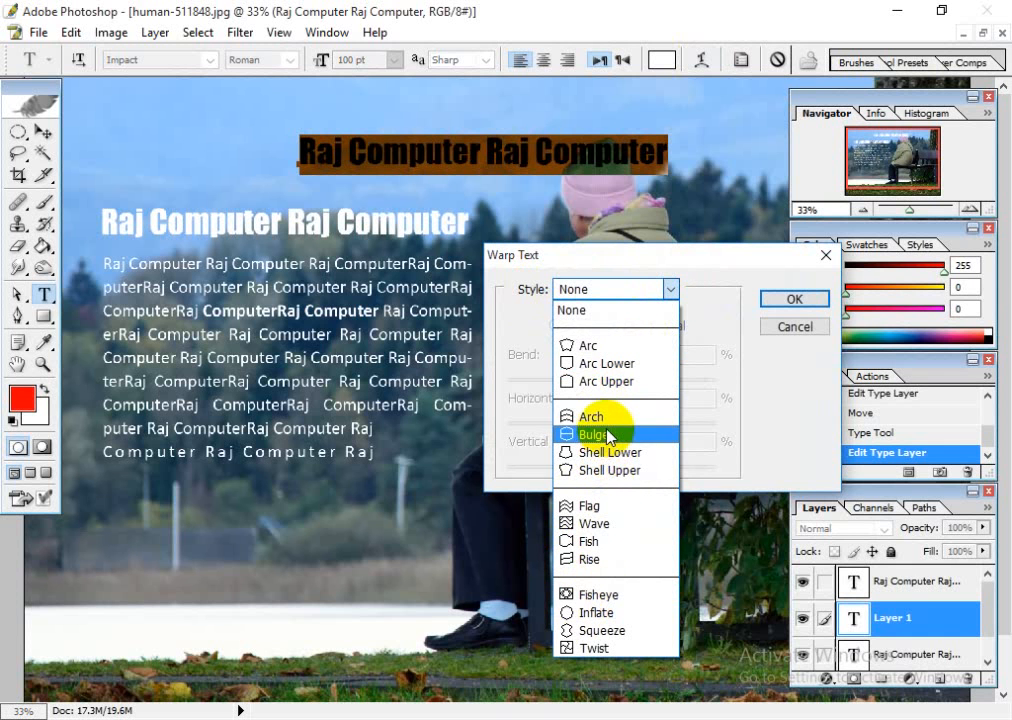
left_click(590, 348)
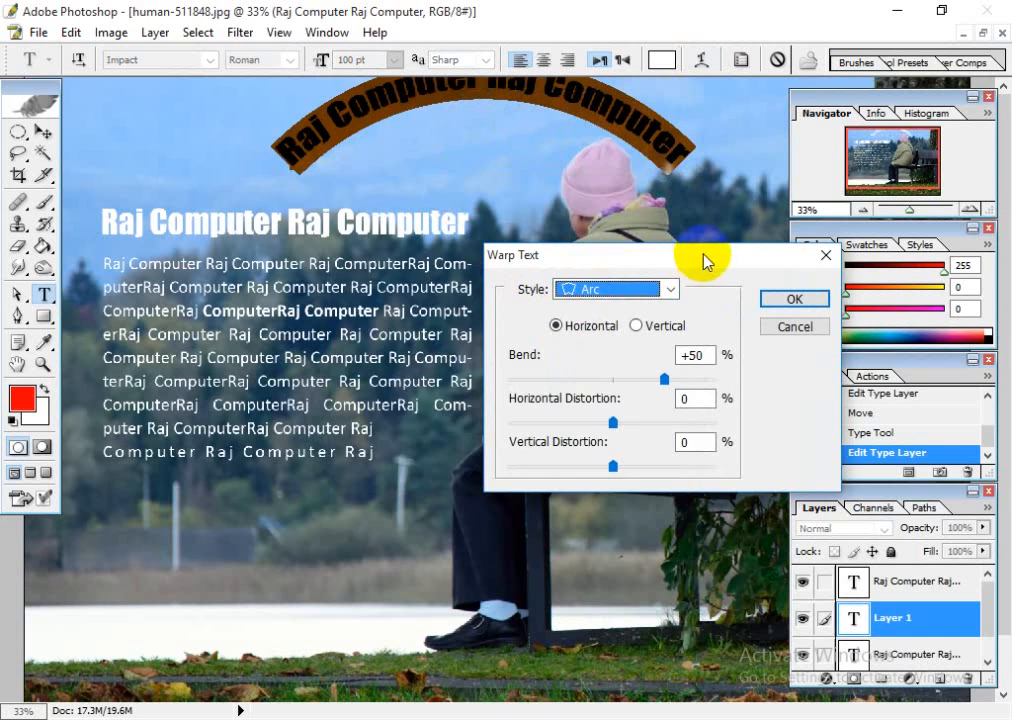
left_click_drag(705, 257, 616, 288)
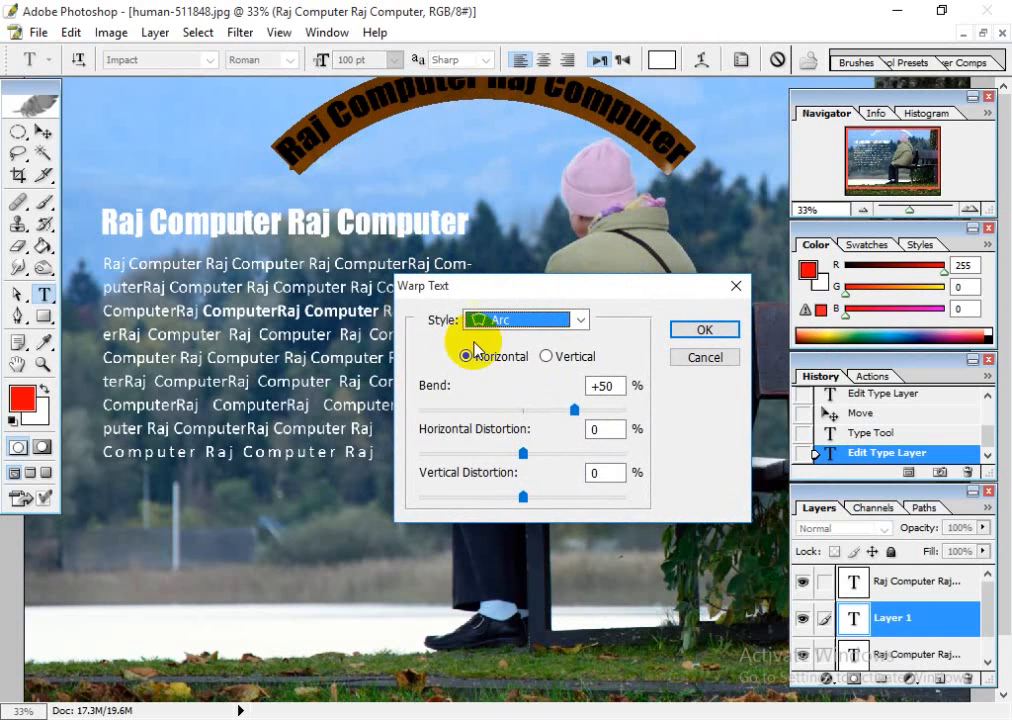
- Try the Arc Lower and Arch warp styles on the pasted heading and choose Flag
left_click(542, 320)
left_click(505, 393)
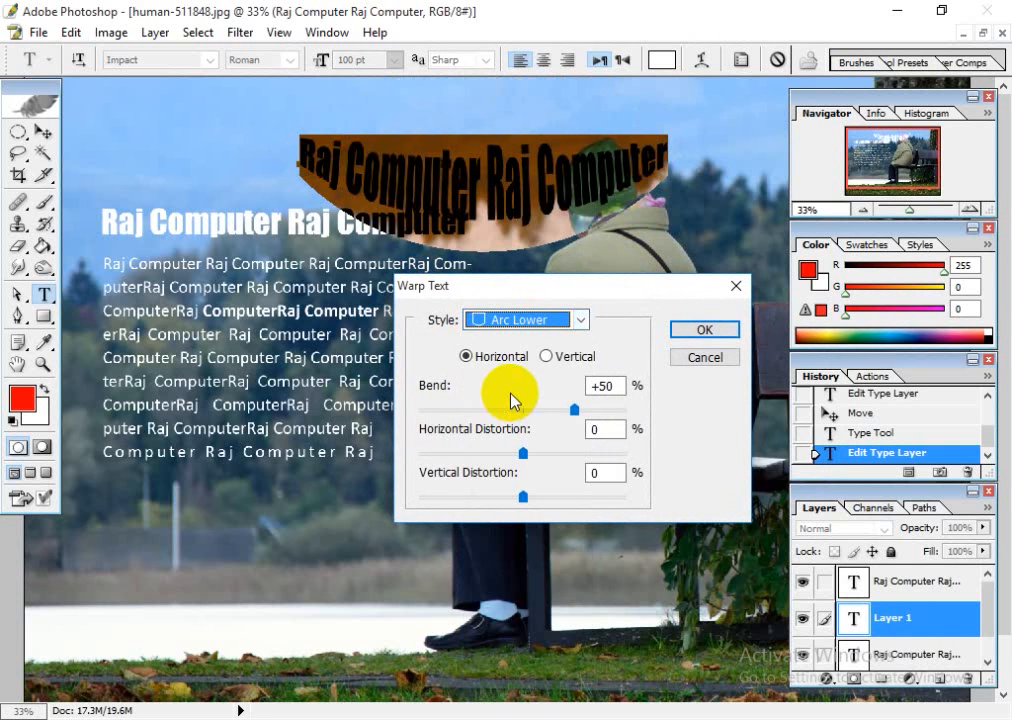
left_click(515, 319)
left_click(505, 412)
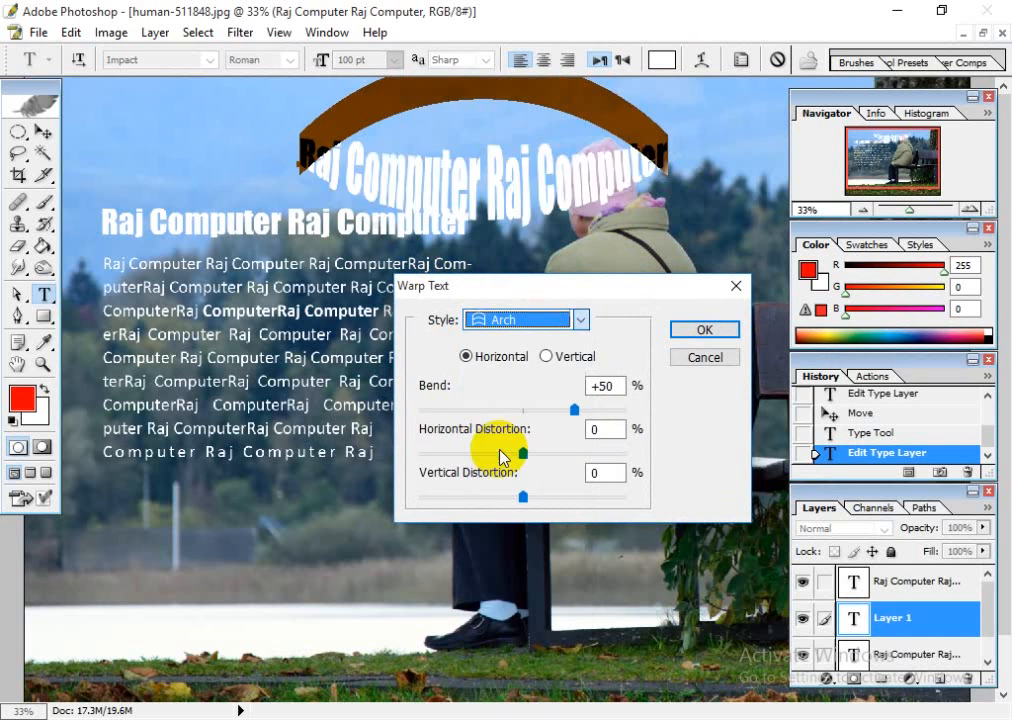
left_click(532, 318)
left_click(495, 537)
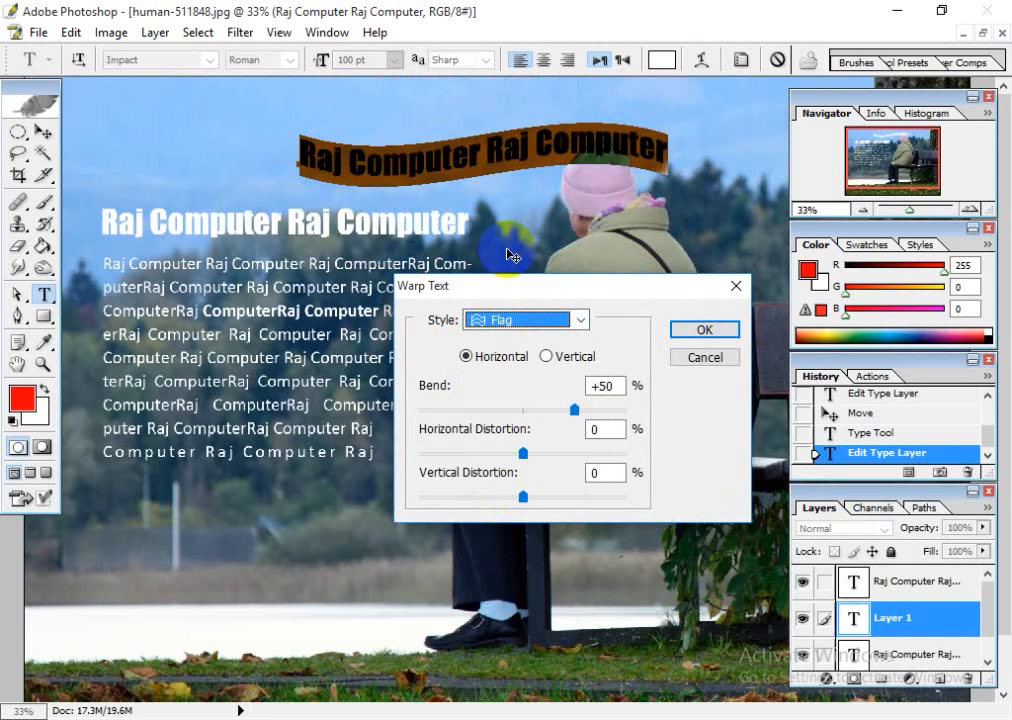
- Try different bend amounts for the Flag warp, including +42%, and set the bend to -25%
mouse_move(573, 410)
left_mouse_down()
mouse_move(632, 411)
mouse_move(565, 412)
left_mouse_up()
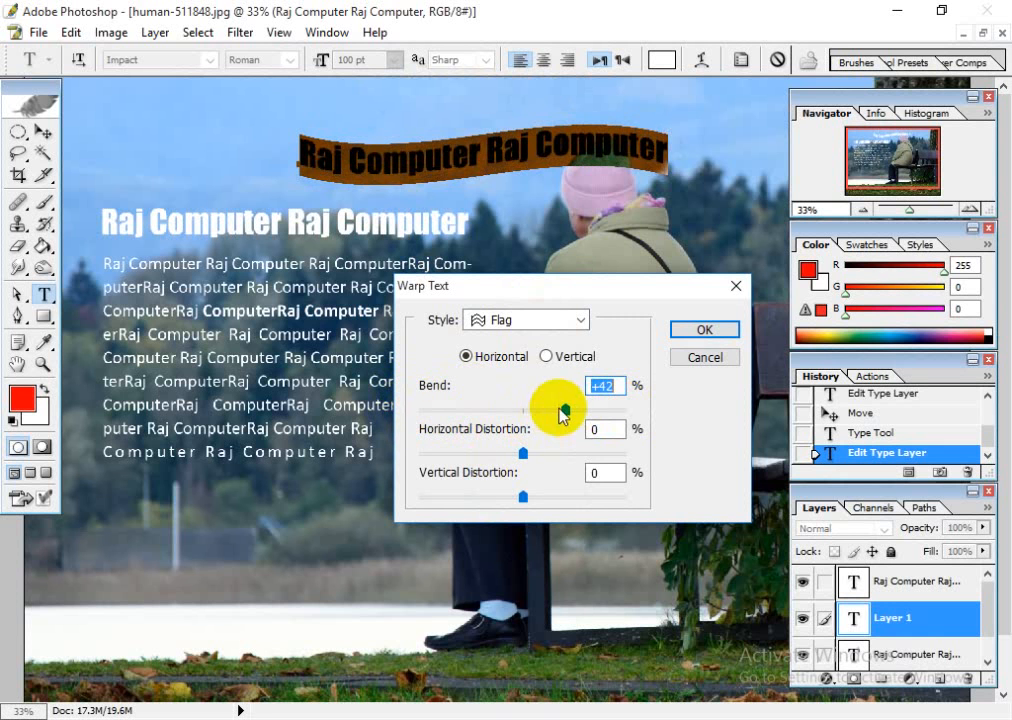
mouse_move(567, 411)
left_mouse_down()
mouse_move(616, 412)
mouse_move(555, 415)
mouse_move(600, 423)
mouse_move(620, 411)
mouse_move(436, 410)
mouse_move(580, 407)
mouse_move(408, 392)
mouse_move(418, 410)
mouse_move(583, 414)
left_mouse_up()
left_click_drag(557, 414, 496, 412)
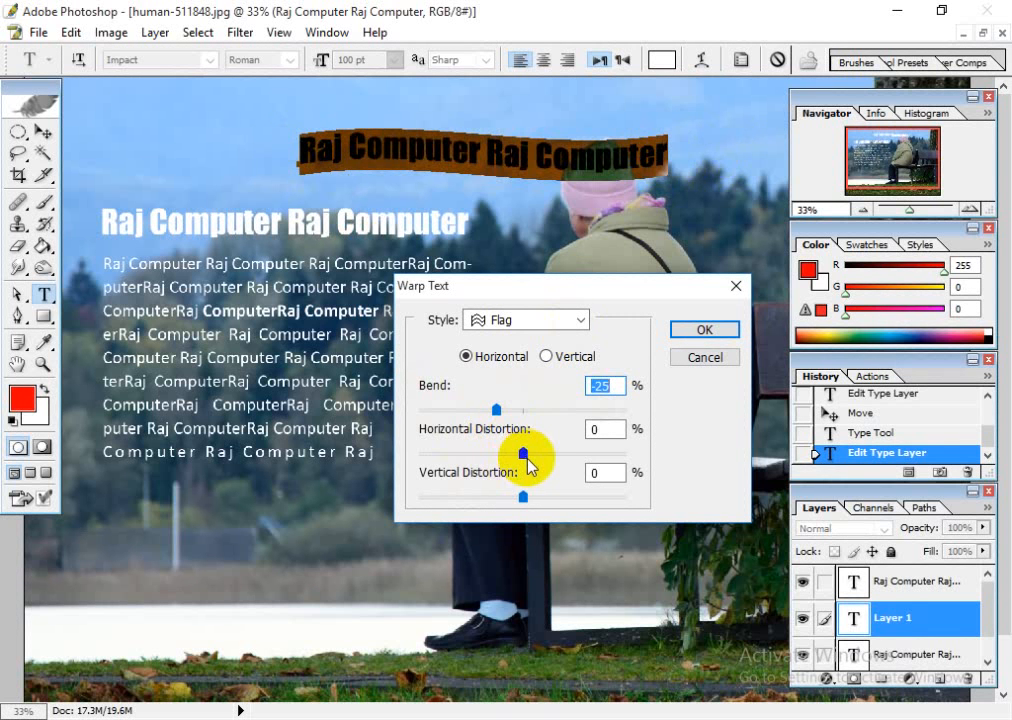
- Set the Flag warp's horizontal distortion to +18% and vertical distortion to +12%, and apply the warp
mouse_move(527, 463)
left_mouse_down()
mouse_move(427, 468)
mouse_move(592, 470)
mouse_move(541, 474)
left_mouse_up()
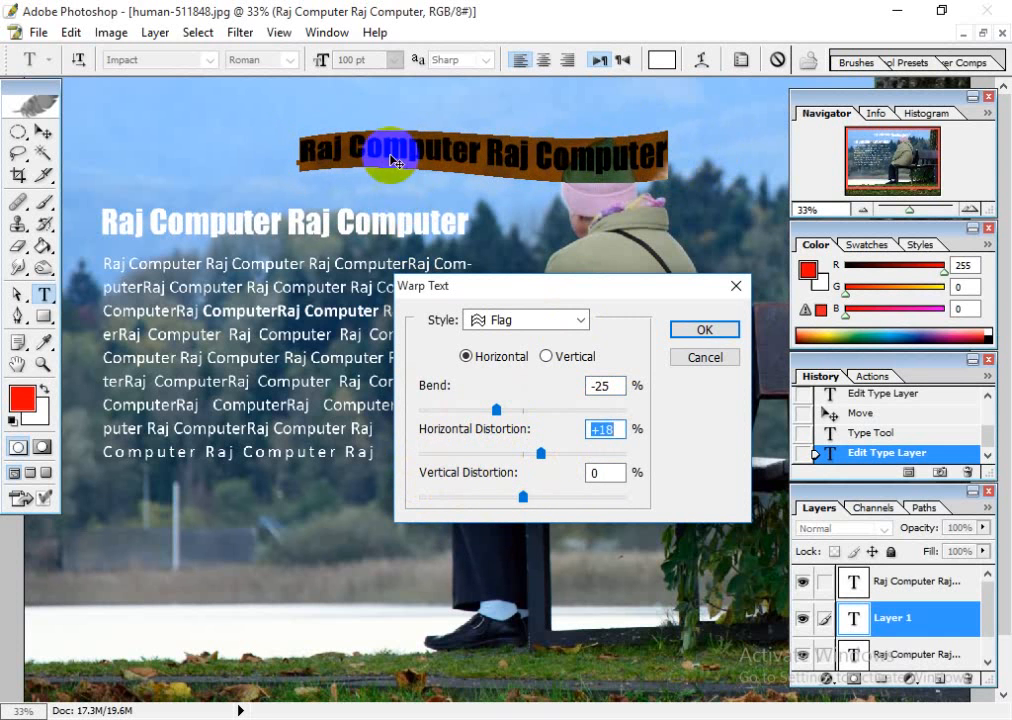
mouse_move(523, 496)
left_mouse_down()
mouse_move(541, 501)
mouse_move(454, 506)
mouse_move(535, 508)
left_mouse_up()
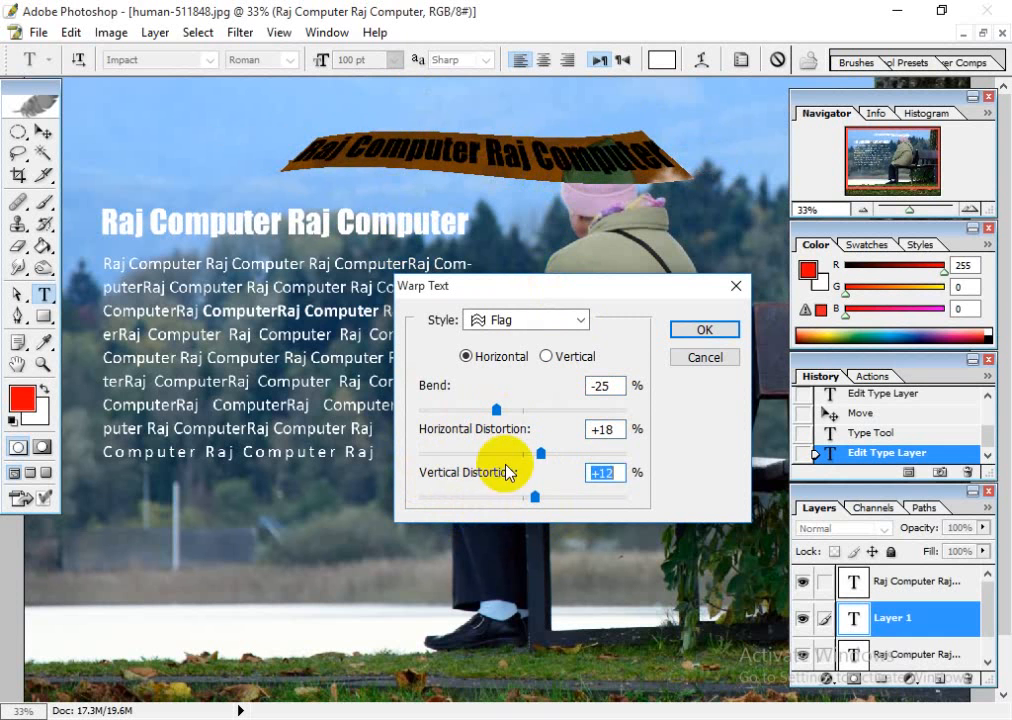
left_click(545, 320)
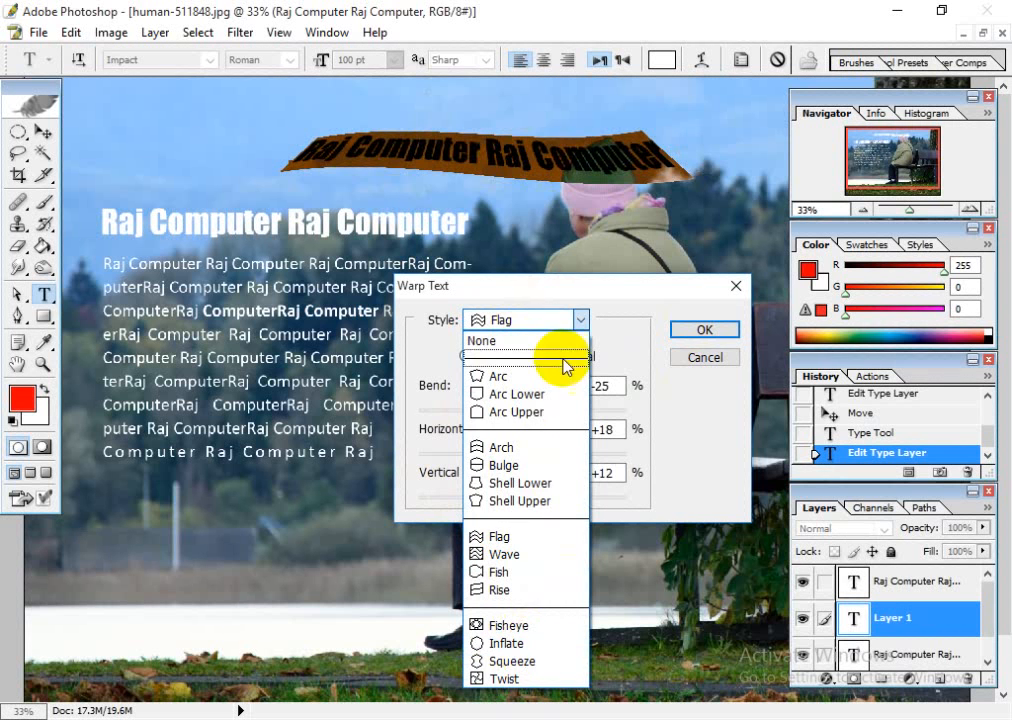
left_click(614, 339)
left_click(705, 330)
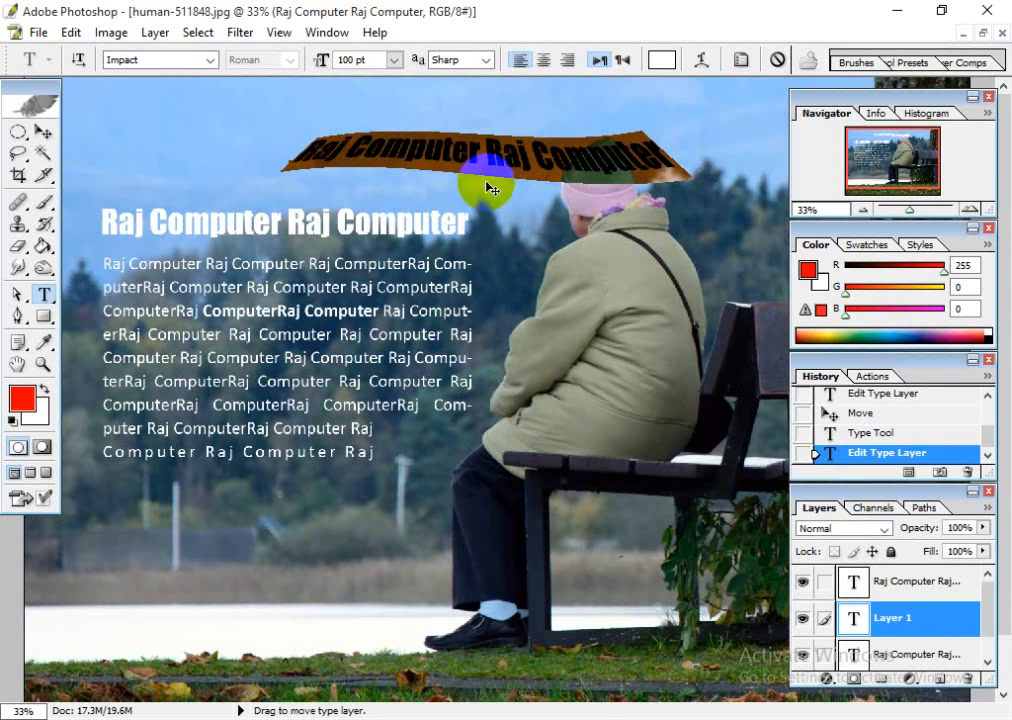
- Commit the warped heading text and move it left until it sits above the straight heading
left_click(502, 157)
left_click(44, 132)
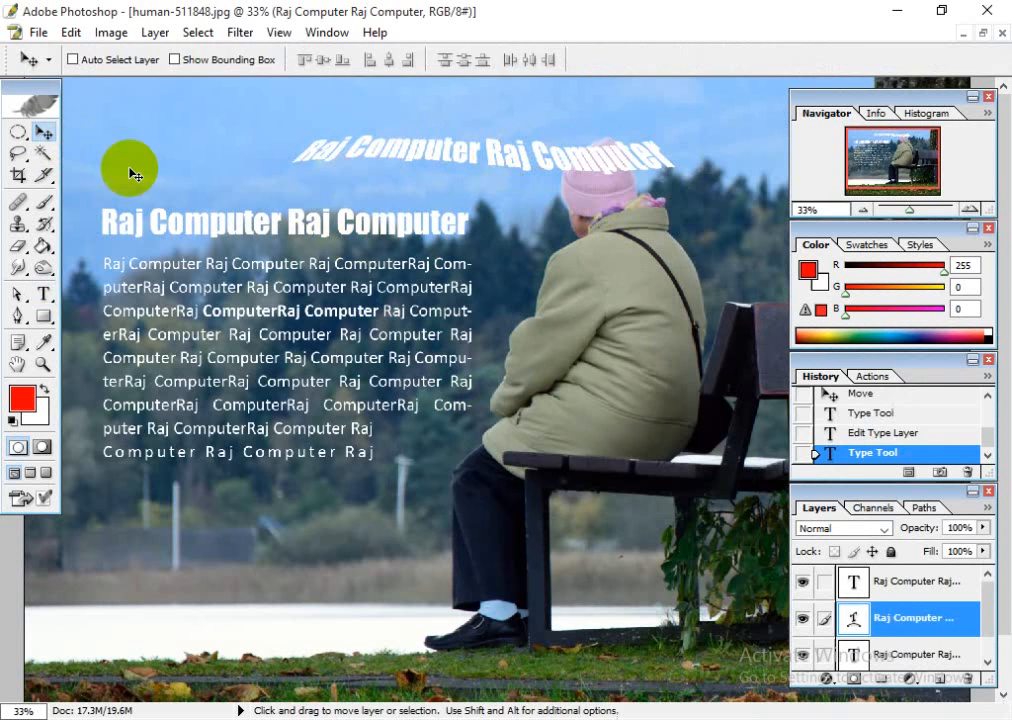
key("shift+Left")
key("shift+Left")
key("shift+Left")
key("shift+Left")
key("shift+Left")
key("shift+Left")
key("shift+Left")
key("shift+Left")
key("shift+Left")
key("shift+Left")
key("shift+Left")
key("shift+Left")
key("shift+Left")
key("shift+Left")
key("shift+Left")
key("shift+Left")
key("shift+Left")
key("shift+Left")
key("shift+Left")
key("shift+Left")
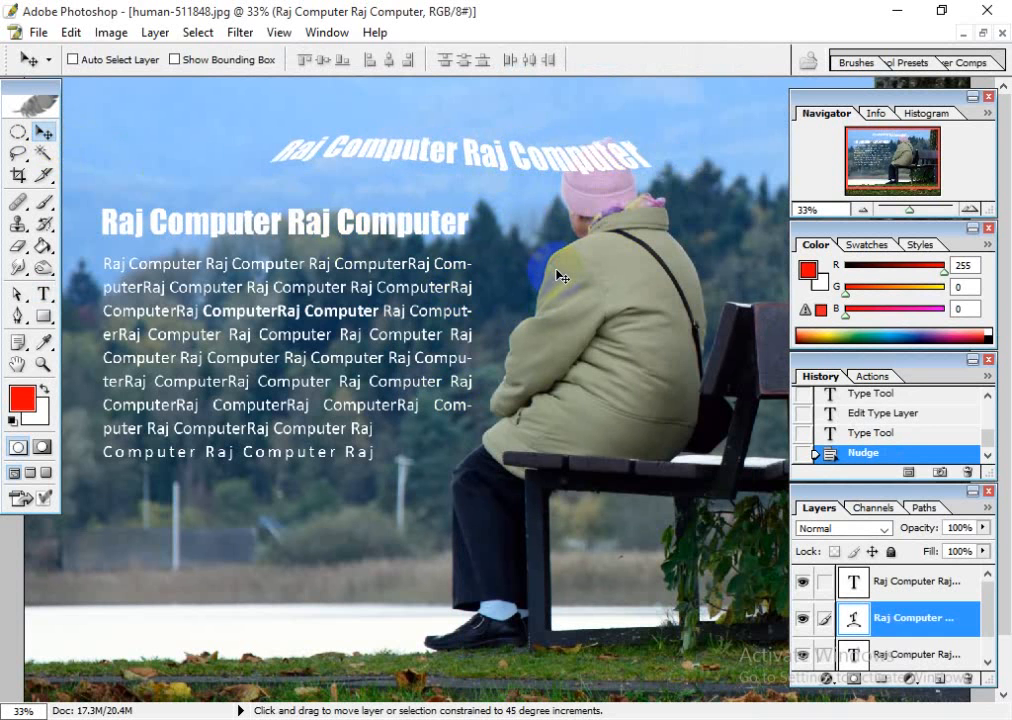
key("shift+Left")
key("shift+Left")
key("shift+Left")
key("shift+Left")
key("shift+Left")
key("shift+Left")
key("shift+Left")
key("shift+Left")
key("shift+Left")
key("shift+Left")
key("shift+Left")
key("shift+Left")
key("shift+Left")
key("shift+Left")
key("shift+Left")
key("shift+Left")
key("shift+Left")
key("shift+Left")
key("shift+Left")
key("shift+Left")
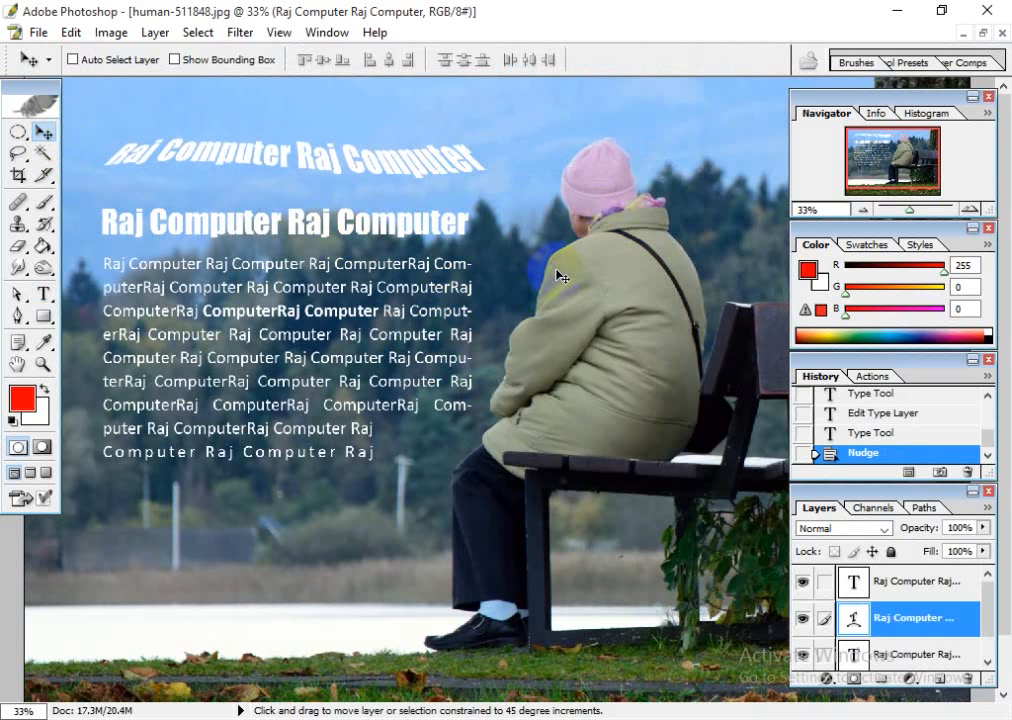
- Lower the warped heading until it rests just above the straight "Raj Computer Raj Computer" heading
key("shift+Down")
key("shift+Down")
key("shift+Down")
key("shift+Down")
key("shift+Down")
key("shift+Down")
key("shift+Down")
key("shift+Down")
key("shift+Down")
key("shift+Down")
key("shift+Down")
key("shift+Down")
key("shift+Down")
key("shift+Down")
key("shift+Up")
key("shift+Up")
key("shift+Up")
key("shift+Up")
key("shift+Up")
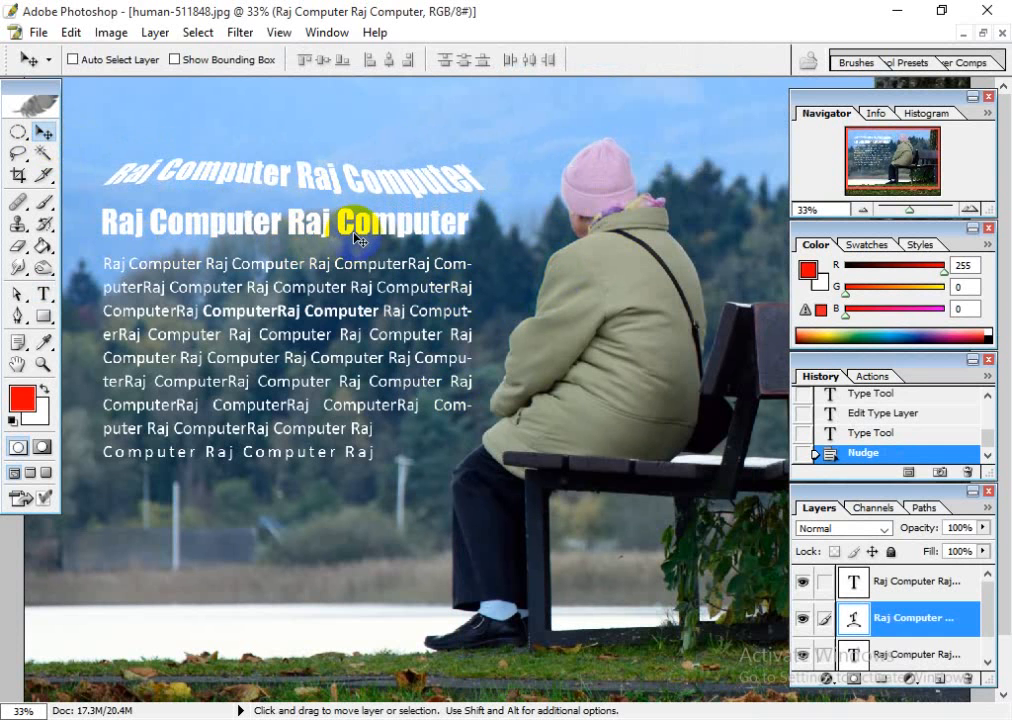
left_click(347, 438)
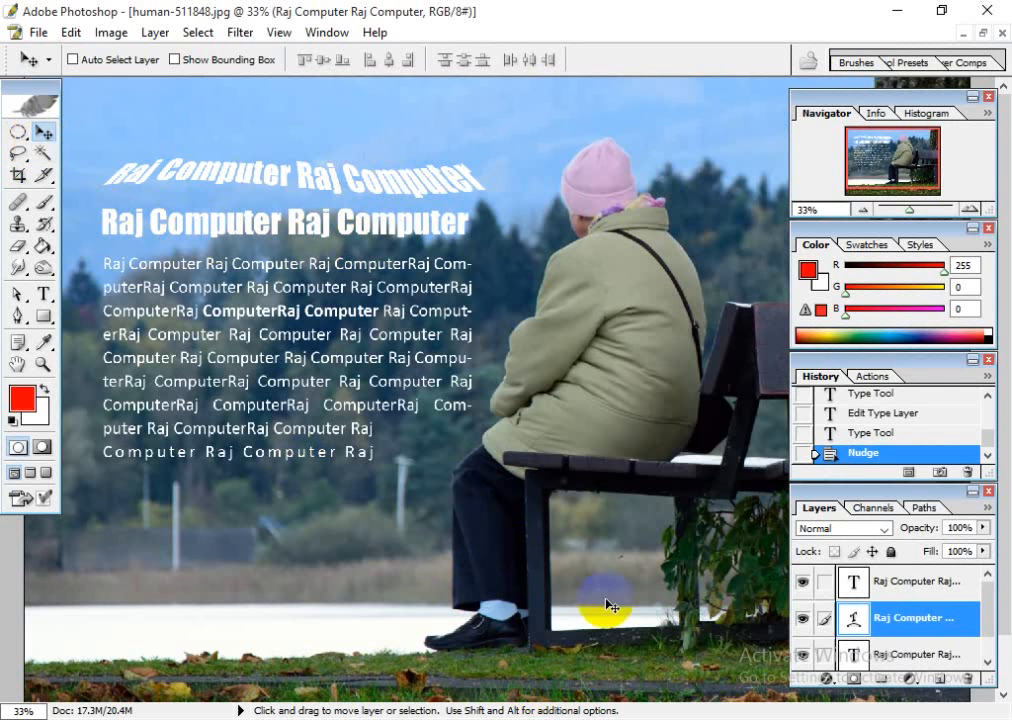
- Check the Clipping Mask topic in the Notepad to-do list and return to Photoshop
key("alt+Tab")
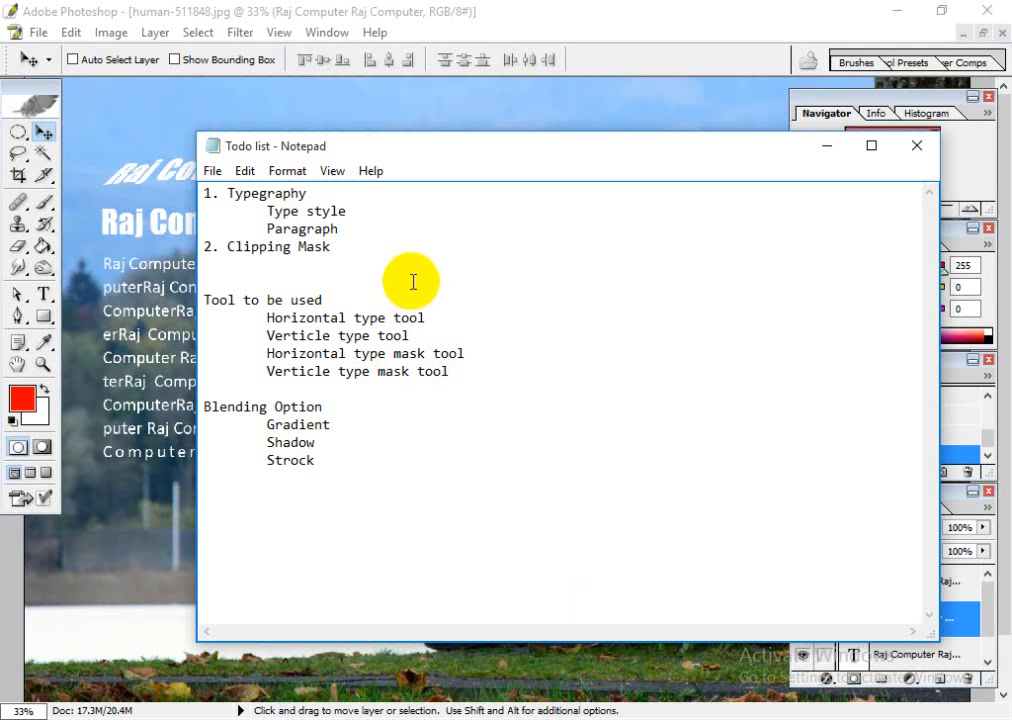
left_click(322, 211)
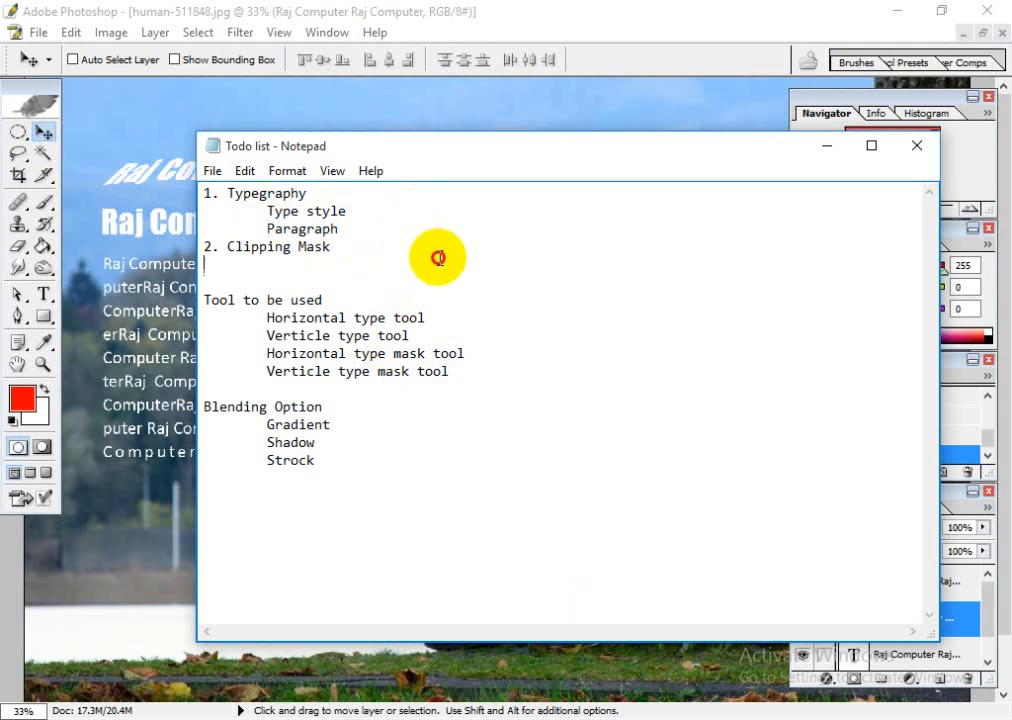
left_click_drag(227, 247, 326, 254)
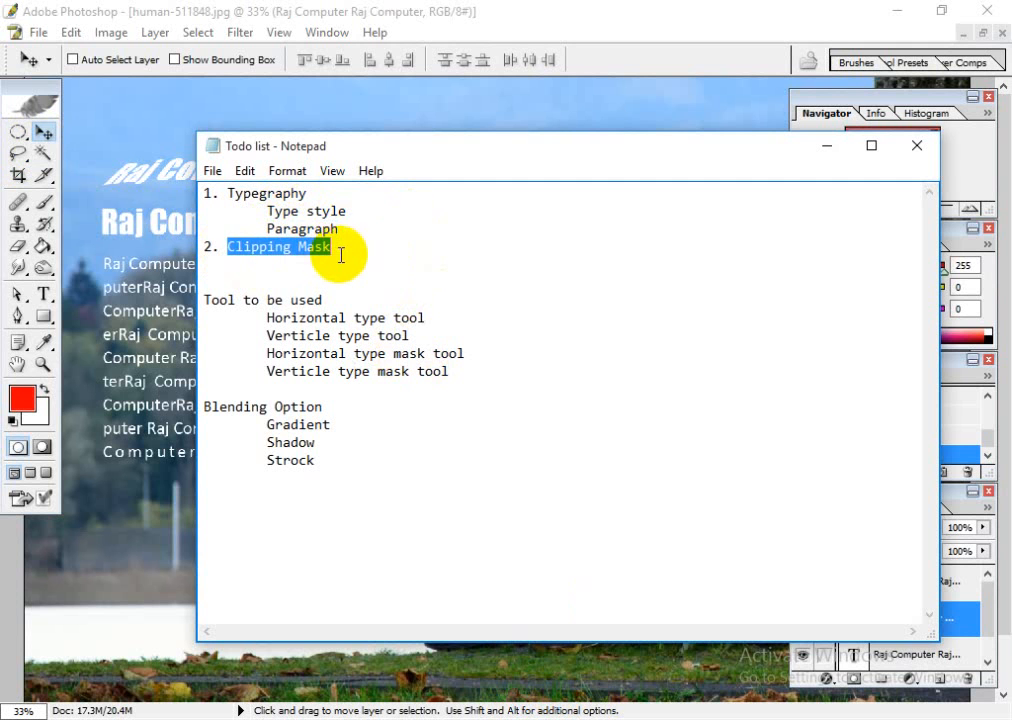
left_click(299, 248)
left_click_drag(229, 253, 343, 248)
left_click(307, 252)
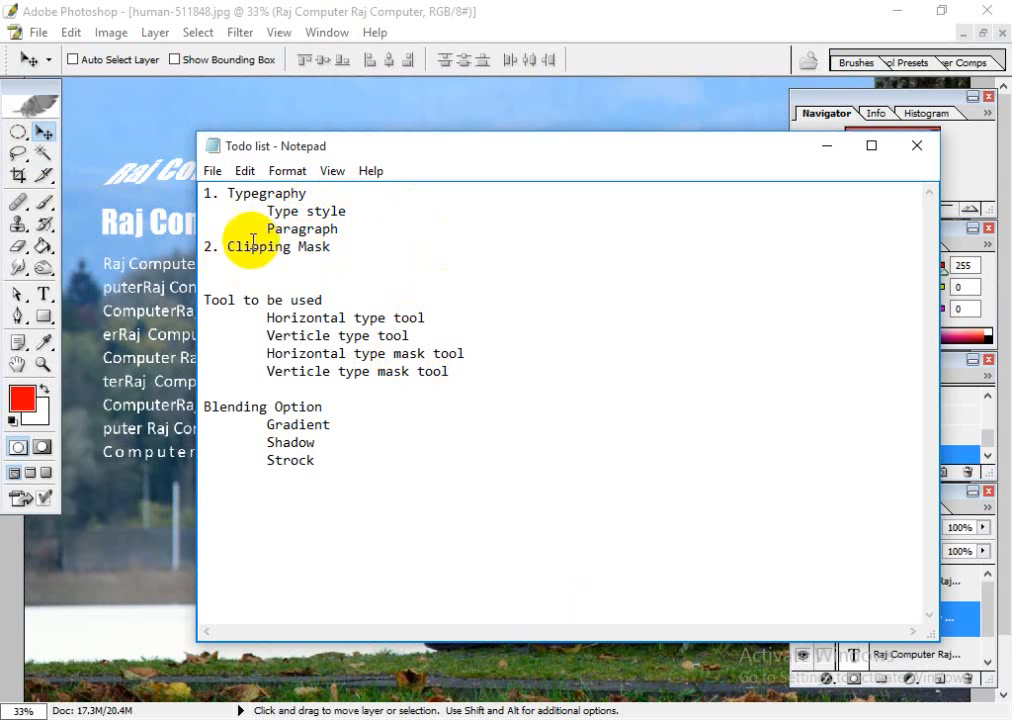
left_click_drag(227, 247, 410, 250)
left_click(433, 257)
left_click(542, 15)
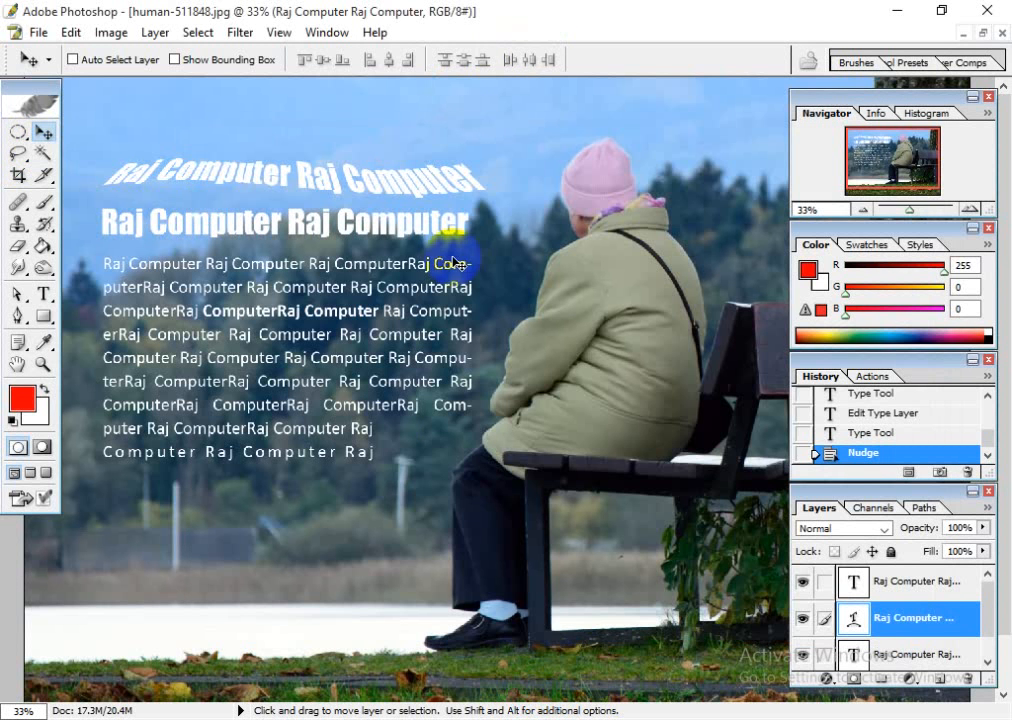
scroll(484, 447, "down", 3)
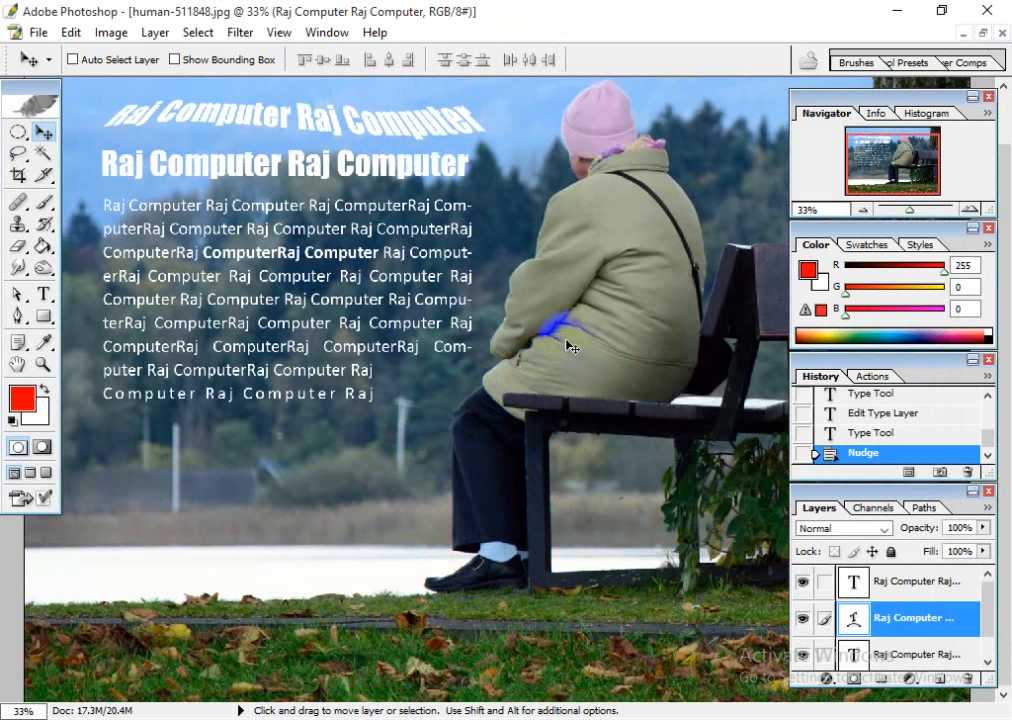
scroll(516, 424, "up", 3)
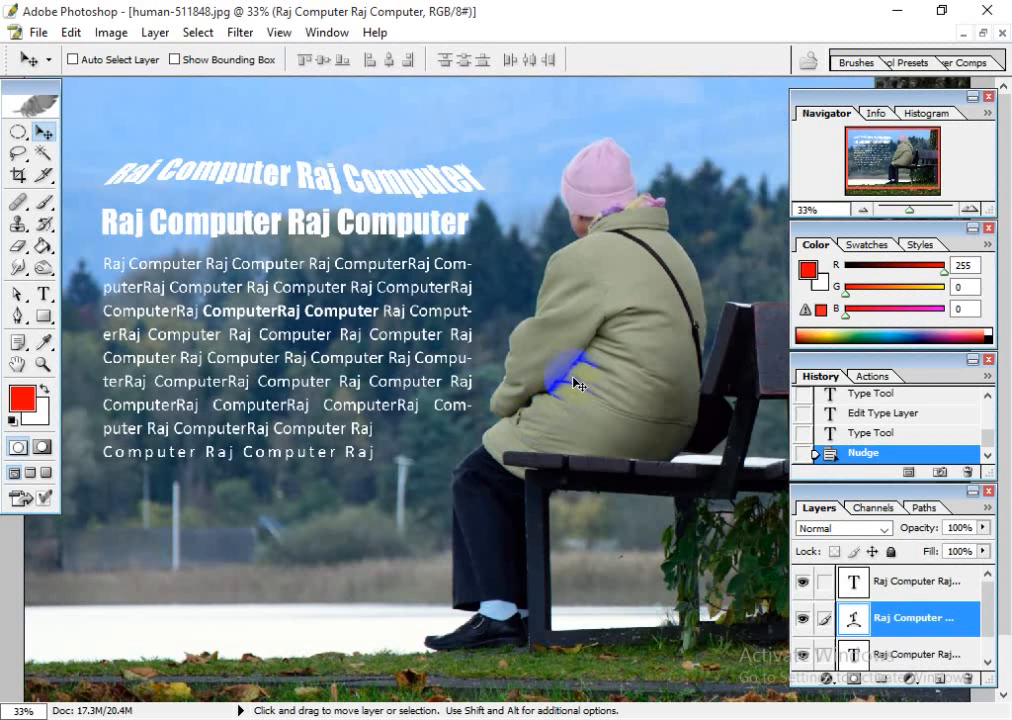
scroll(575, 390, "down", 3)
scroll(586, 400, "down", 1)
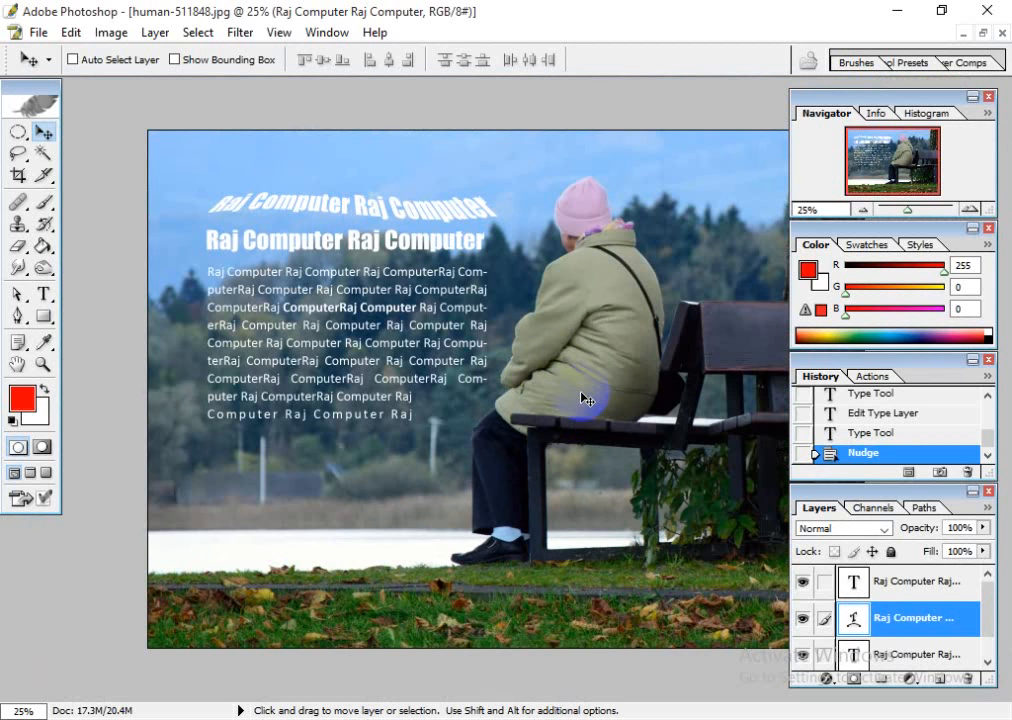
scroll(587, 400, "up", 1)
scroll(587, 400, "down", 1)
scroll(587, 400, "up", 1)
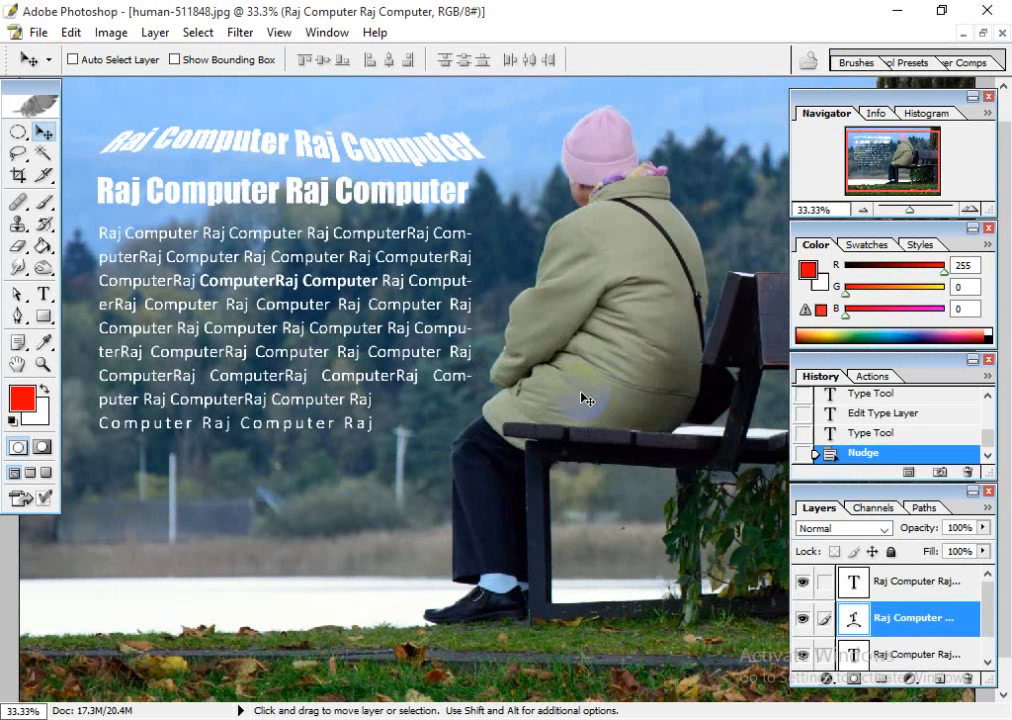
scroll(586, 400, "down", 2)
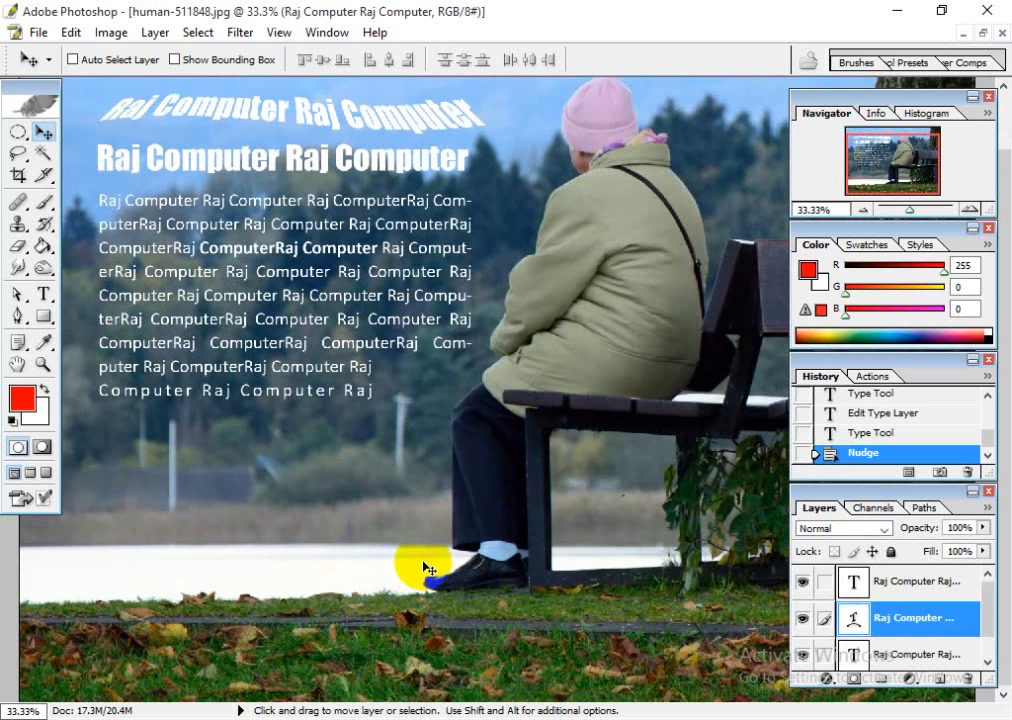
scroll(630, 497, "up", 4)
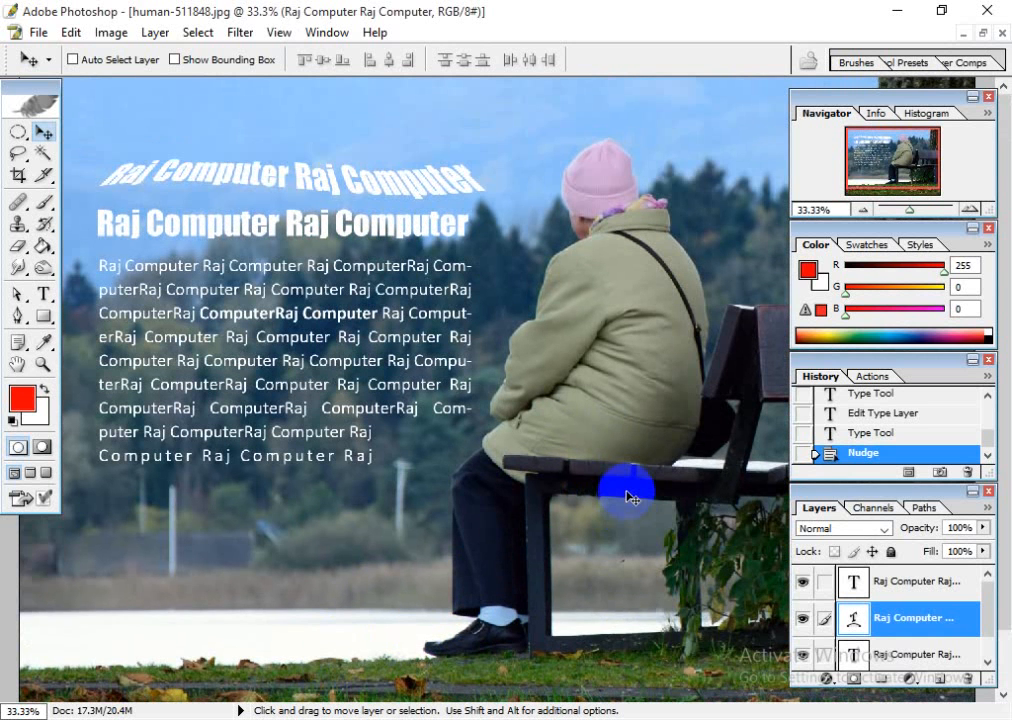
scroll(630, 497, "down", 4)
scroll(628, 497, "up", 4)
scroll(628, 495, "down", 4)
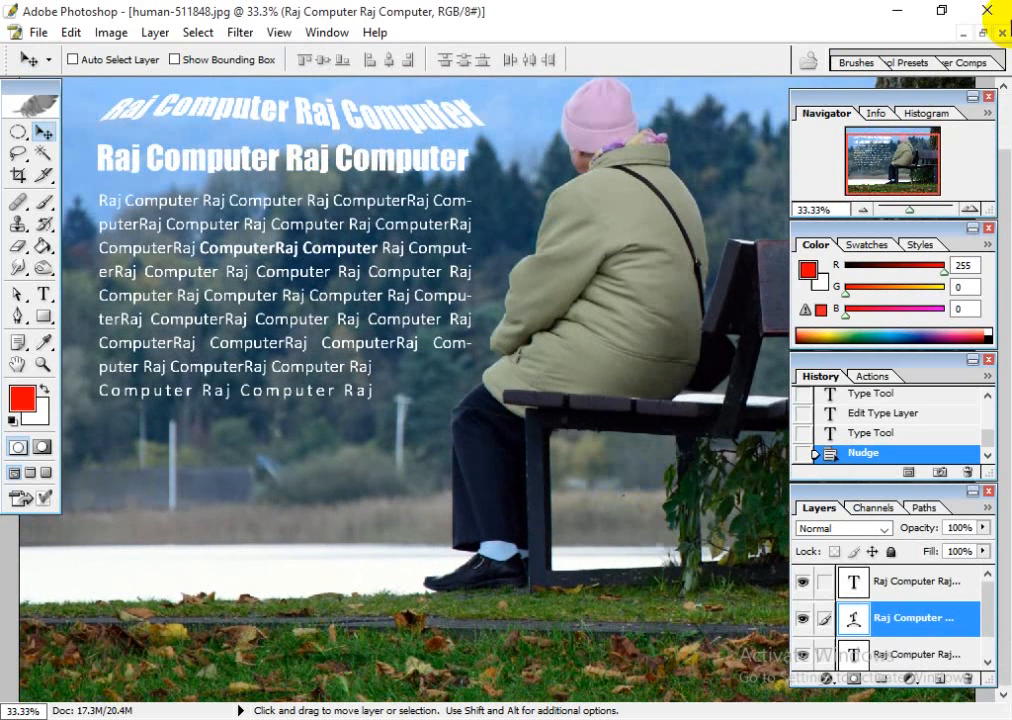
- Restore the human-511848.jpg document to a floating window and open love-1612464 from the resources folder
left_click(982, 32)
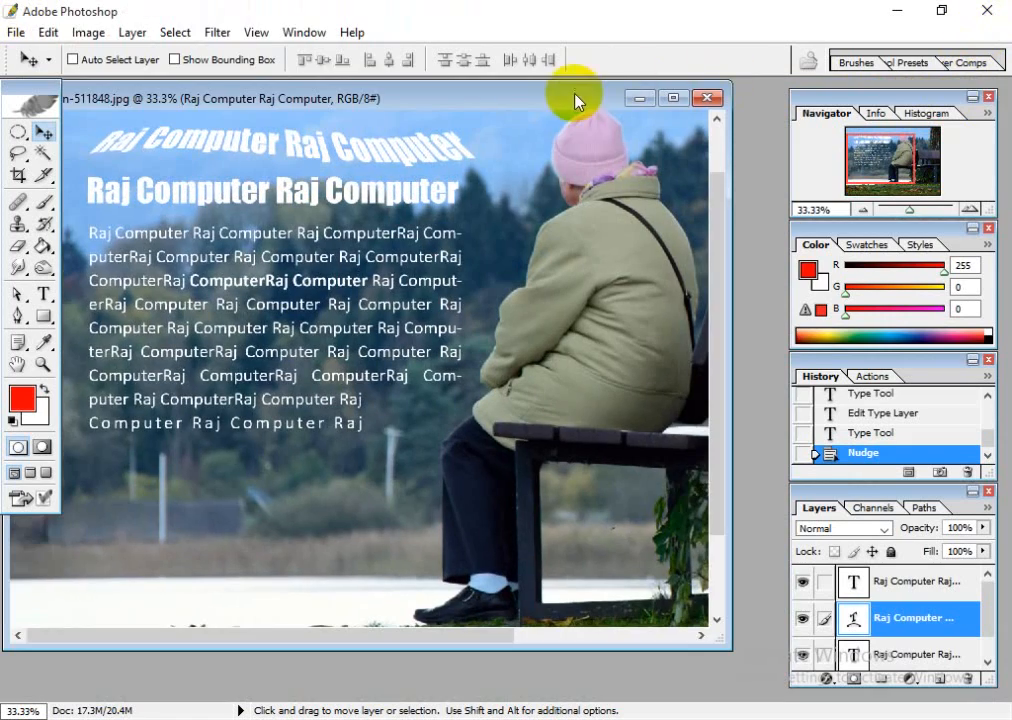
left_click_drag(575, 100, 455, 108)
double_click(718, 273)
left_click(790, 140)
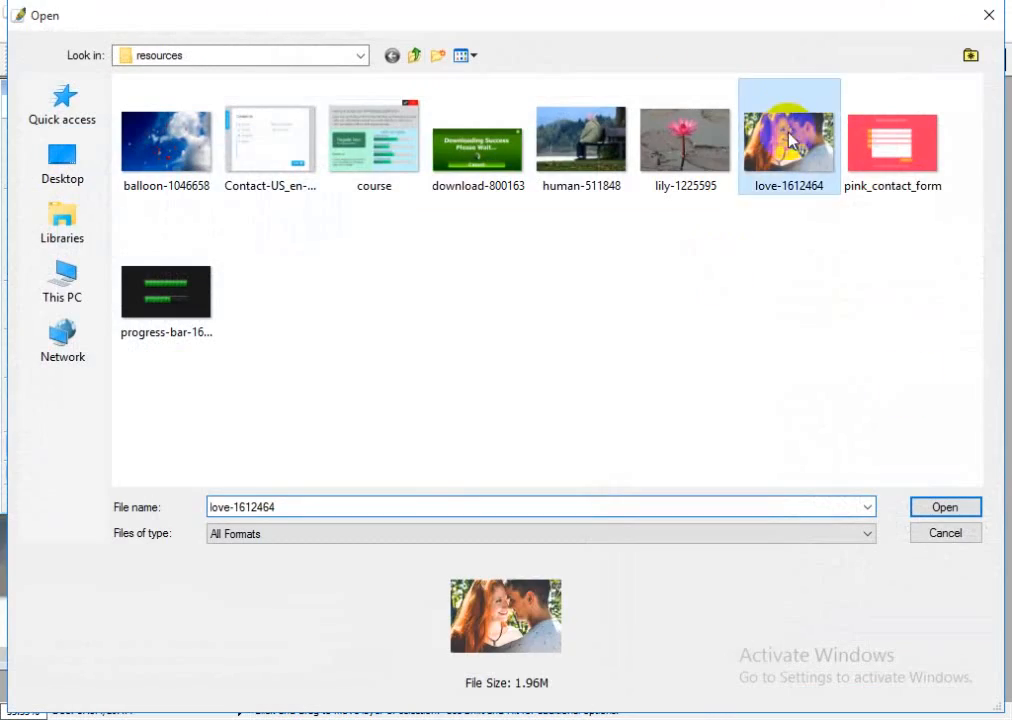
left_click(944, 506)
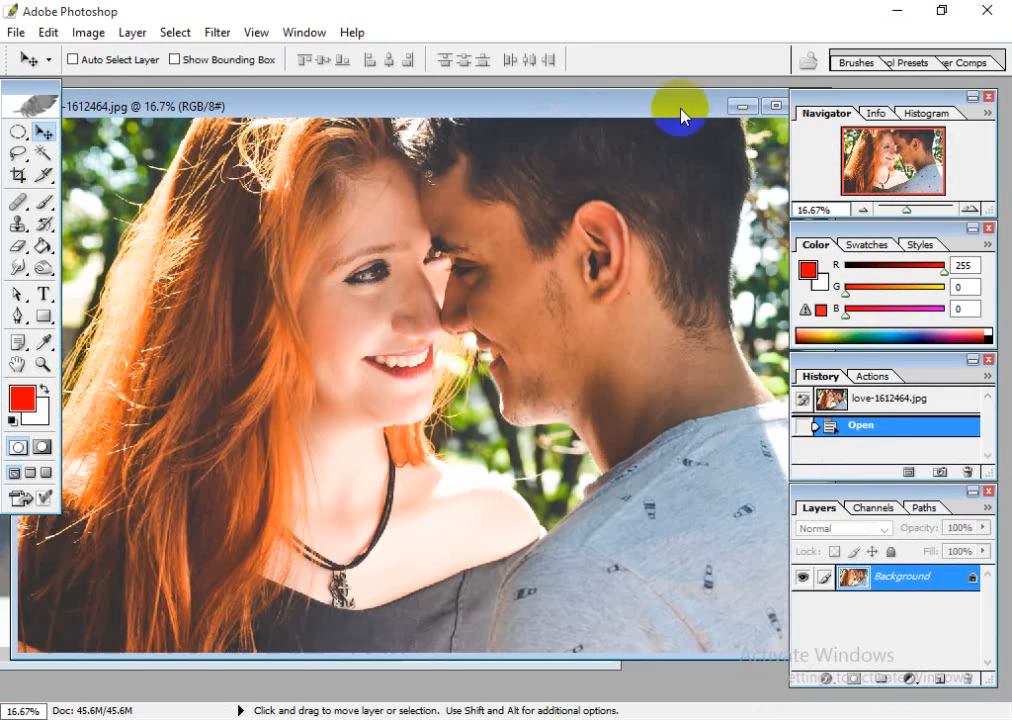
- Maximize the love-1612464.jpg photo to view it whole, and minimize its document window
double_click(549, 110)
scroll(441, 346, "up", 3)
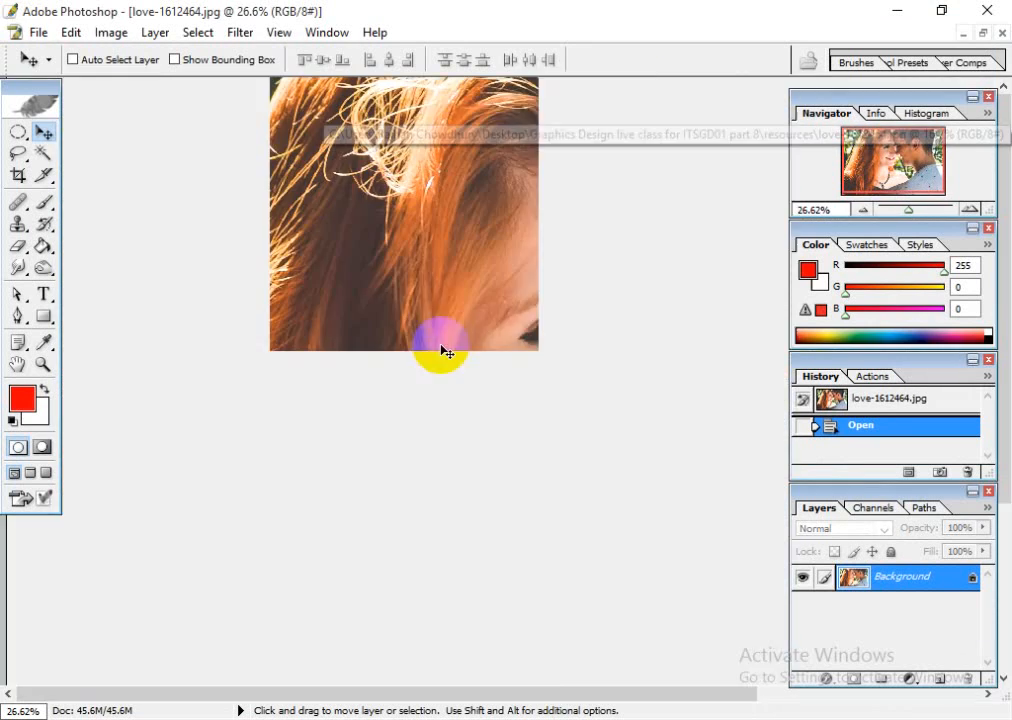
scroll(463, 354, "down", 6)
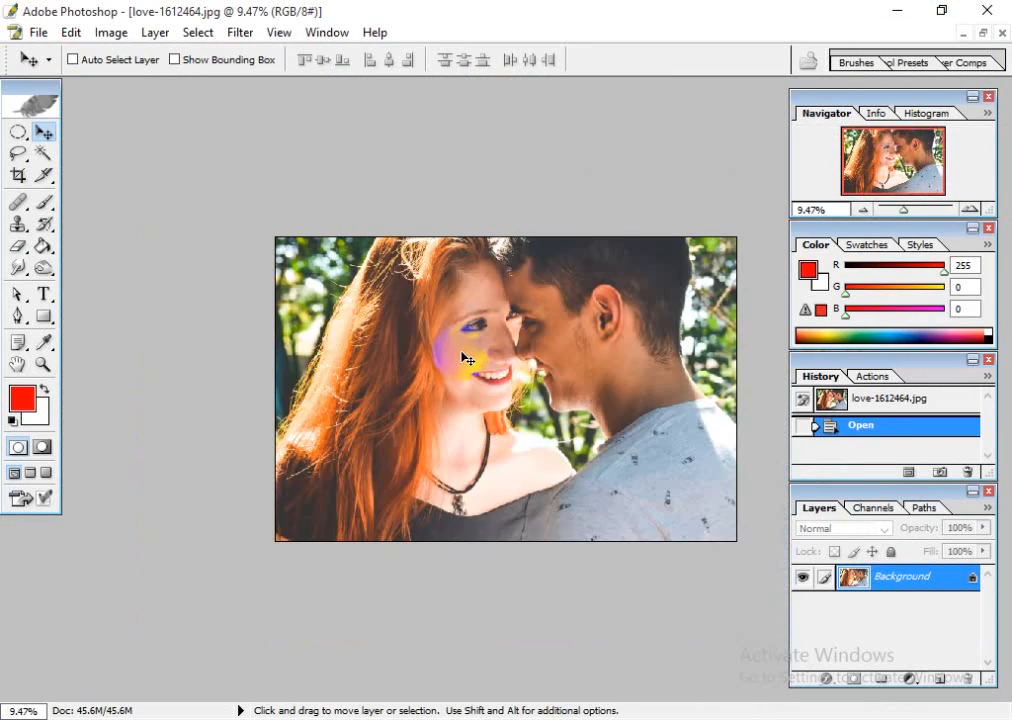
left_click(965, 35)
- Open balloon-1046658 from the resources folder and maximize its document window
double_click(691, 358)
left_click(685, 140)
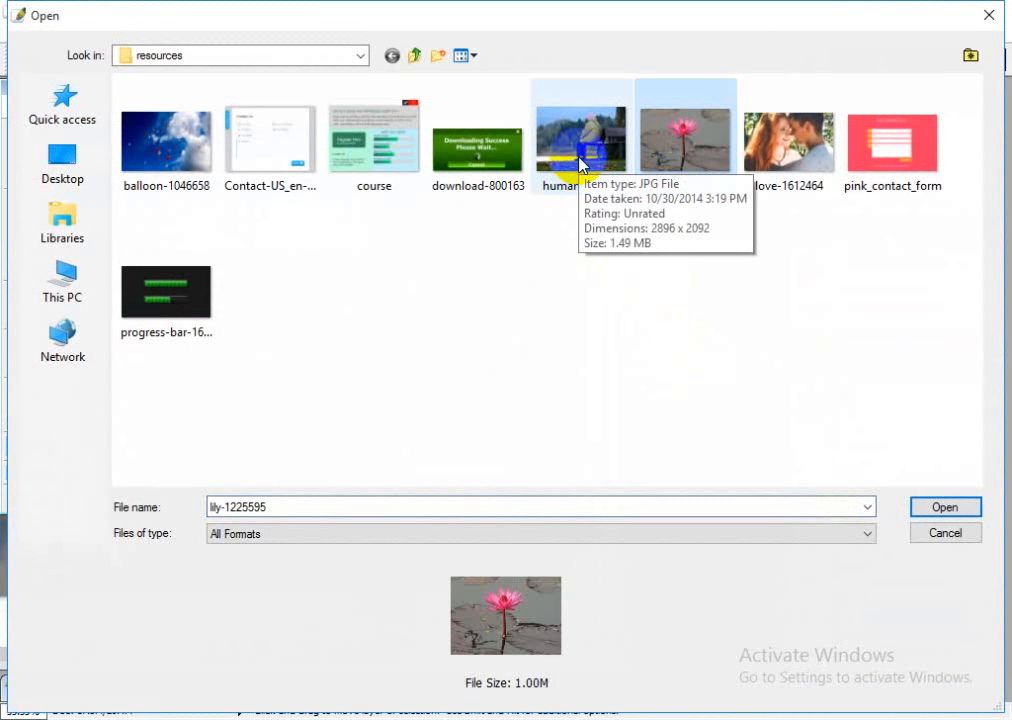
left_click(160, 142)
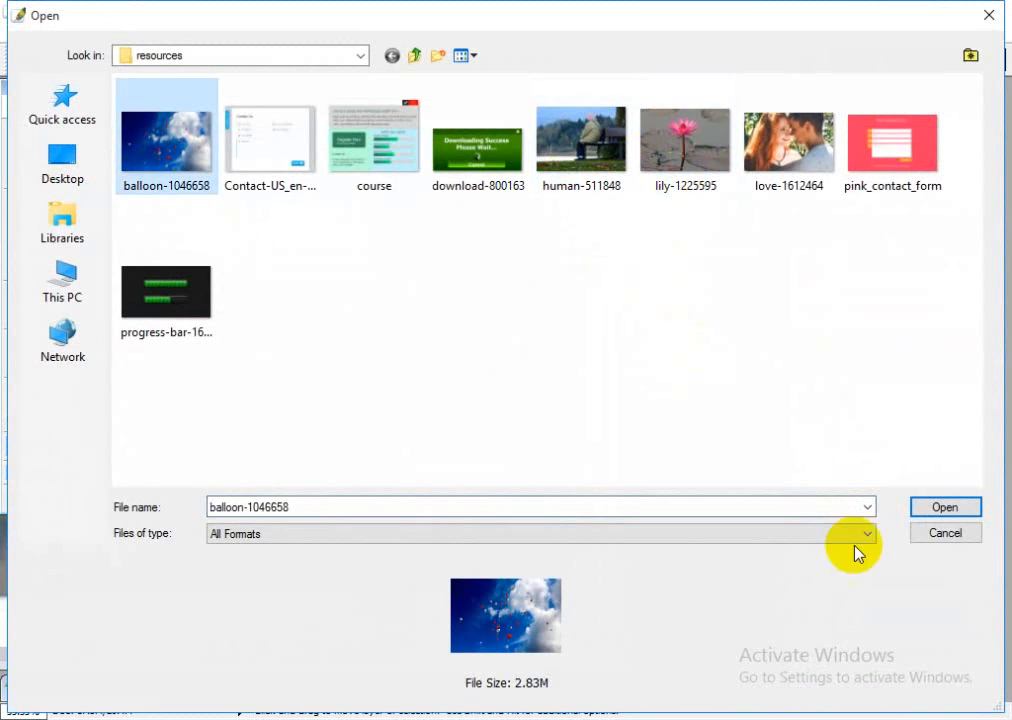
left_click(945, 508)
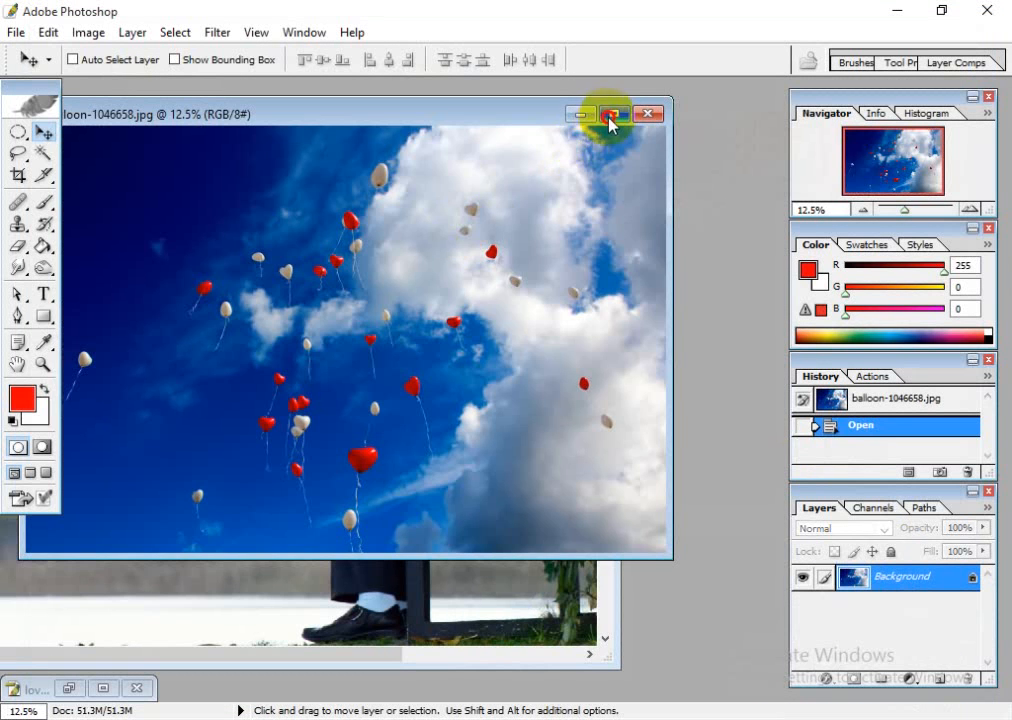
left_click(612, 114)
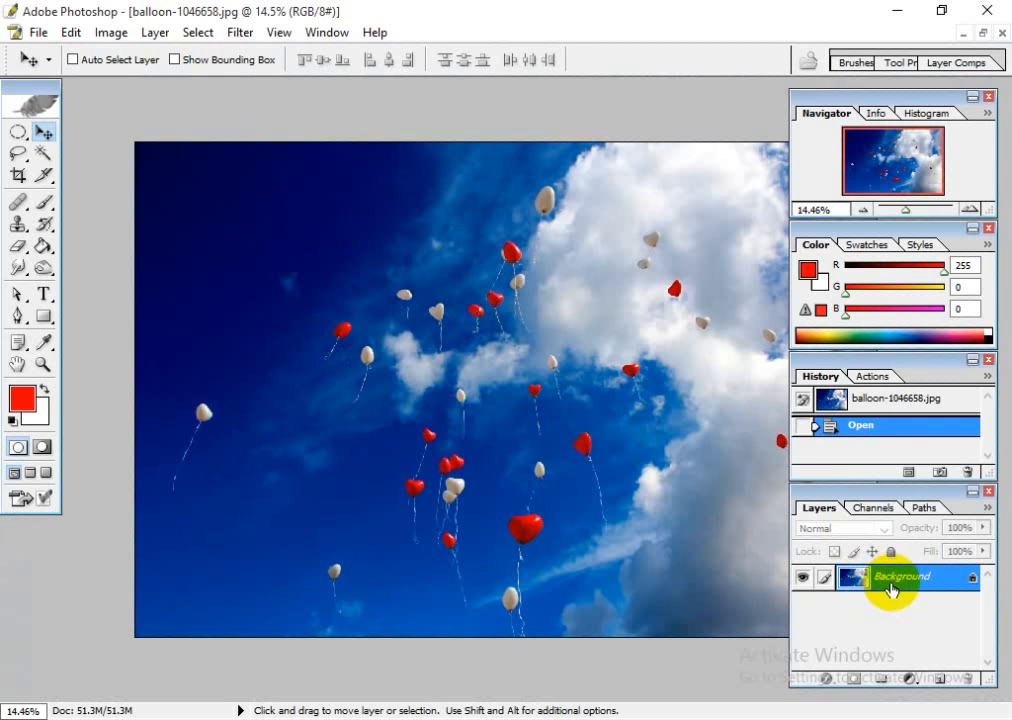
- Duplicate the balloon photo's Background layer and add an empty layer directly beneath the copy
left_click_drag(913, 592, 944, 679)
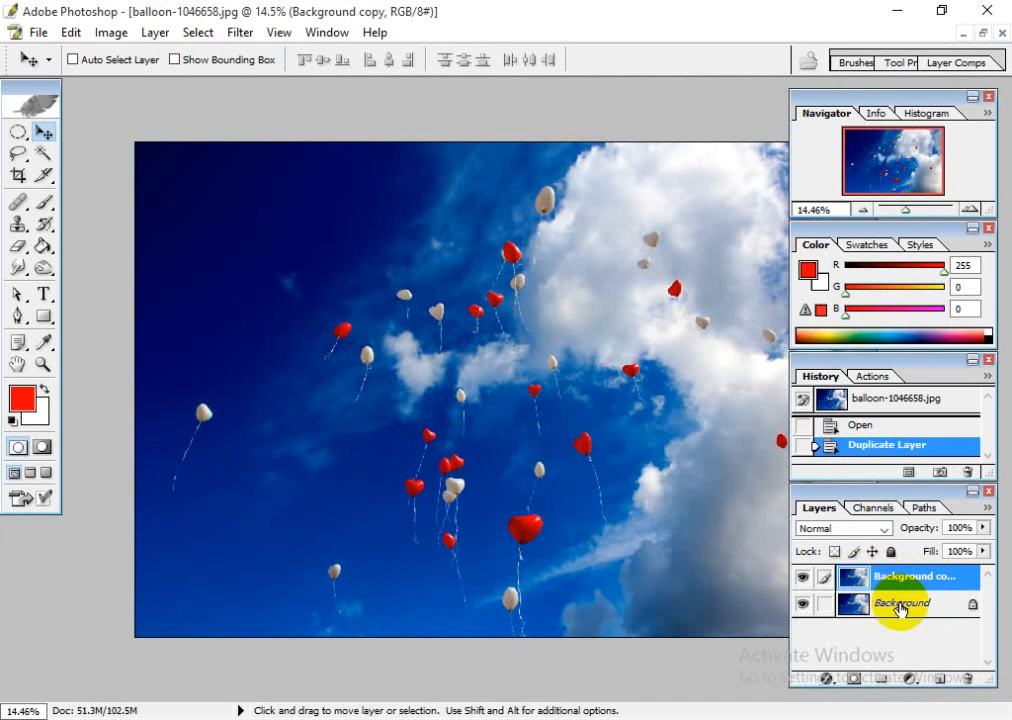
left_click(942, 680)
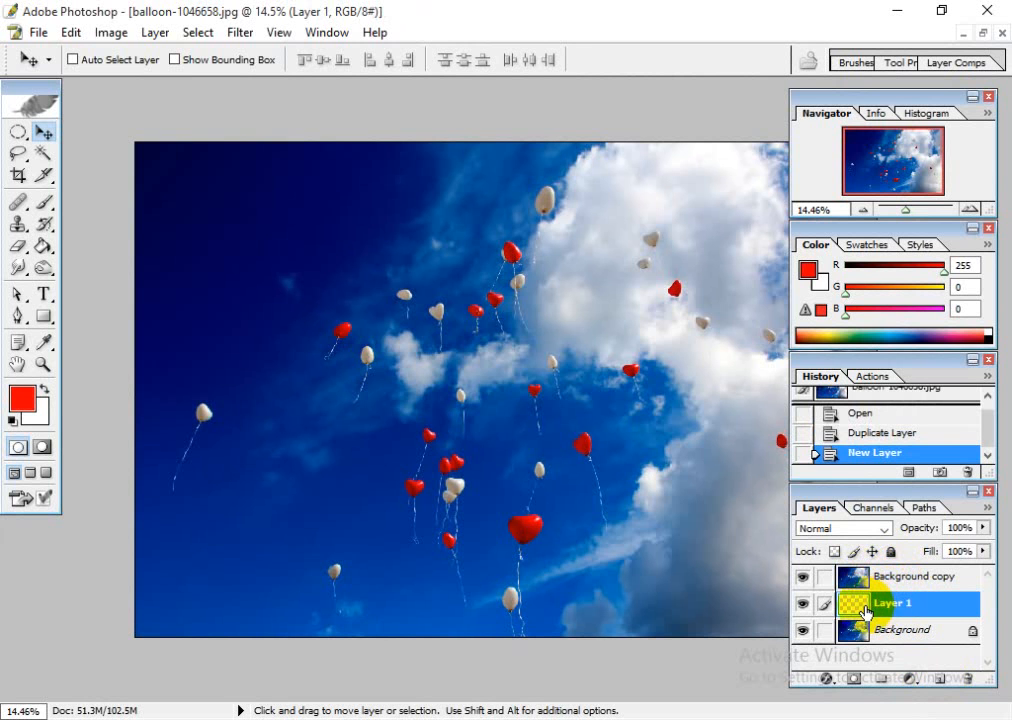
- Fill the empty layer between the two photo layers with the white background color using Fill
key("shift")
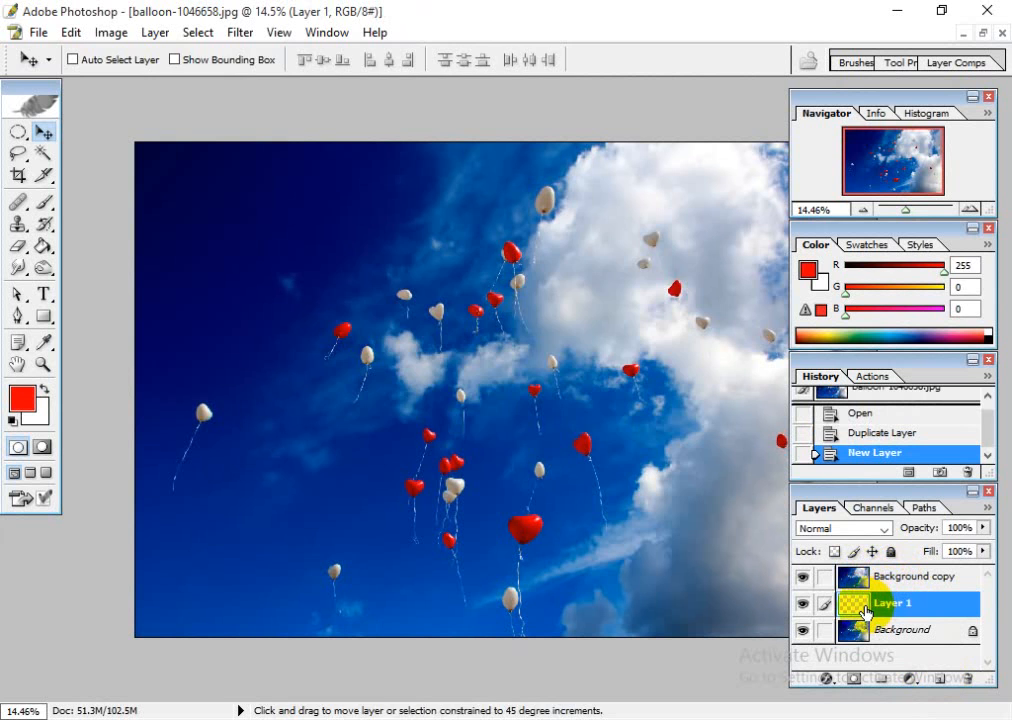
key("shift+BackSpace")
left_click_drag(475, 265, 549, 204)
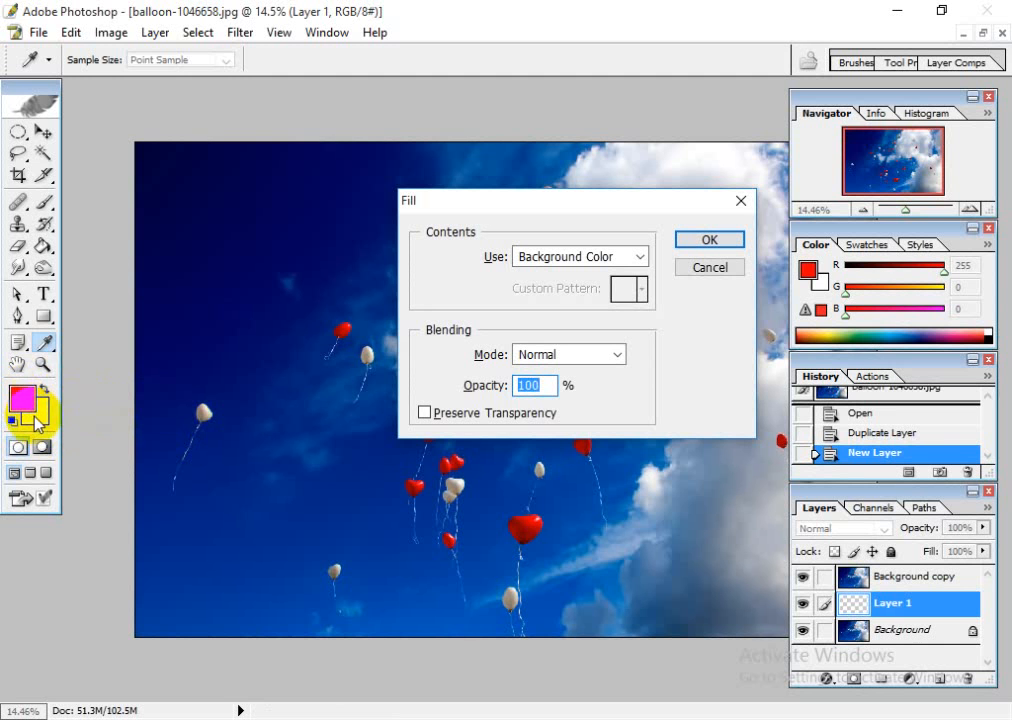
left_click(608, 257)
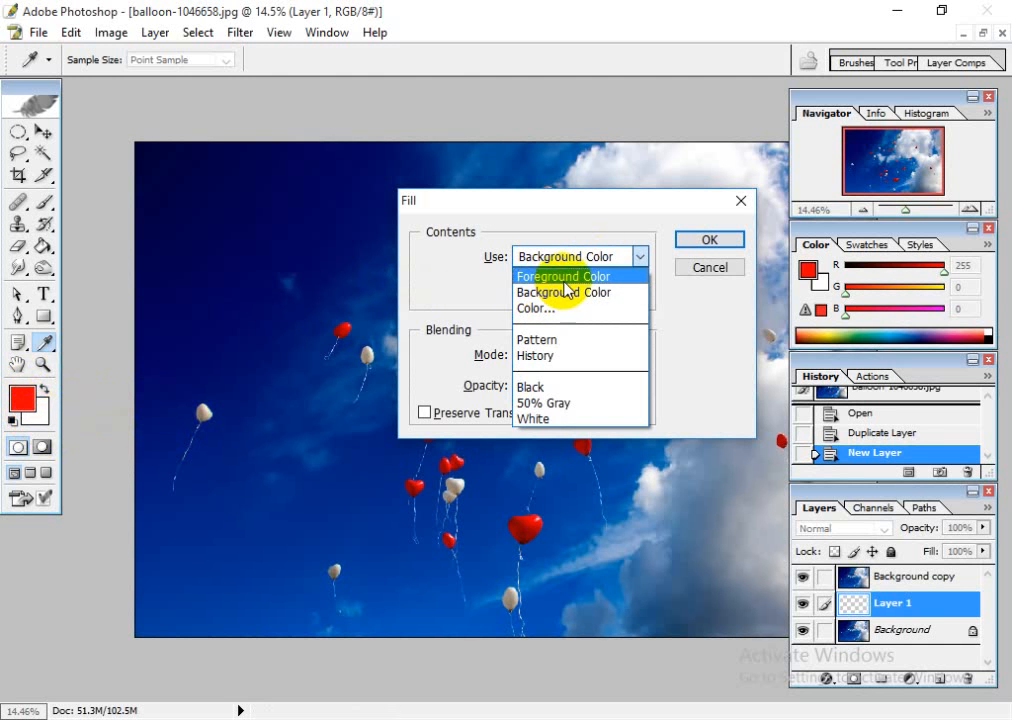
left_click(567, 294)
left_click(727, 246)
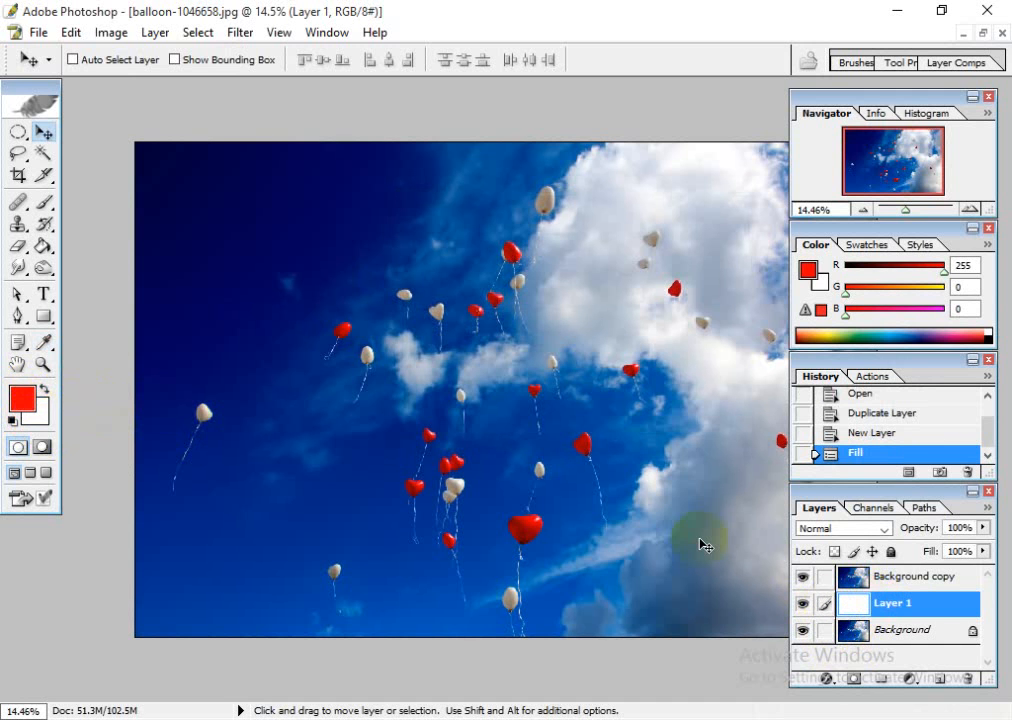
- Add the white Impact 100 pt text "I Love my job" above the Background copy layer and move it toward the photo's centre
left_click(885, 580)
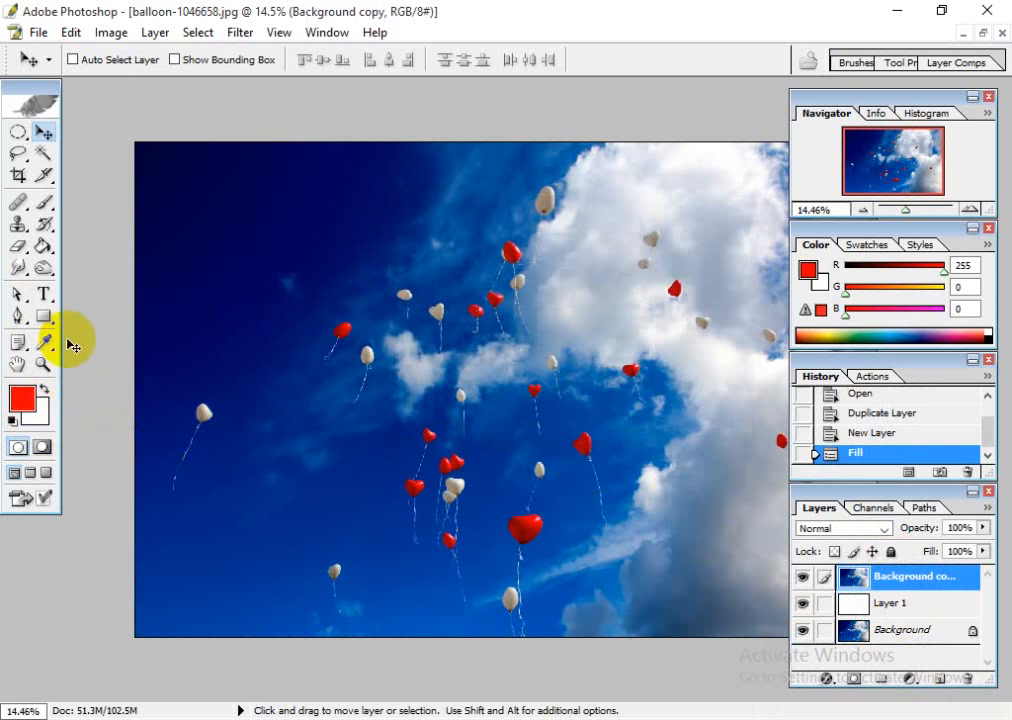
left_click(43, 293)
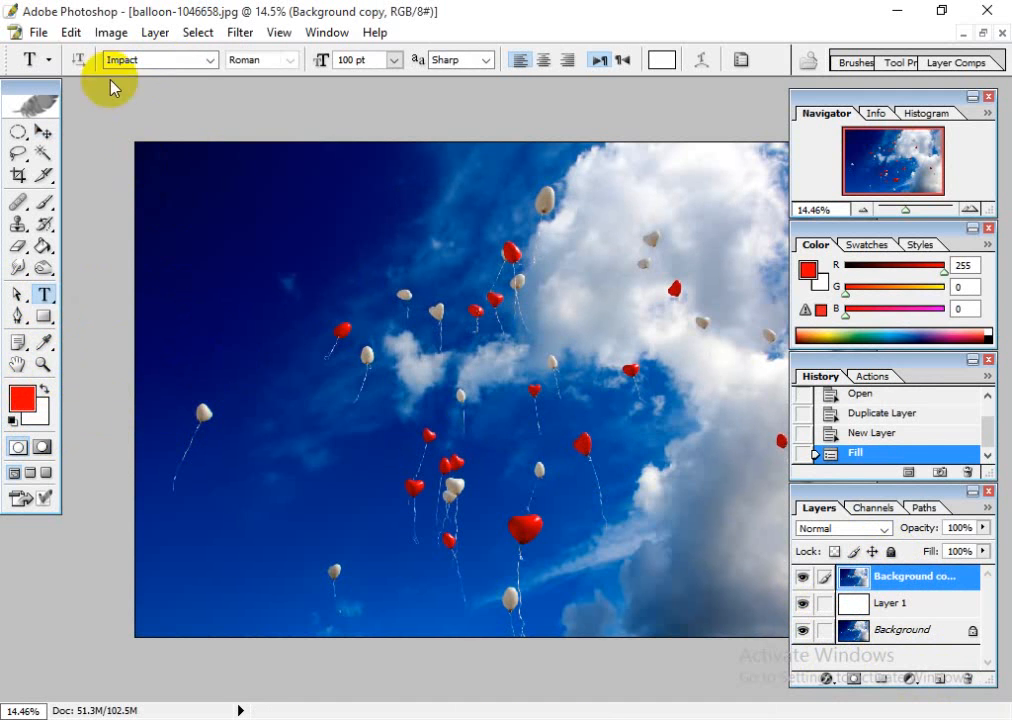
left_click(248, 350)
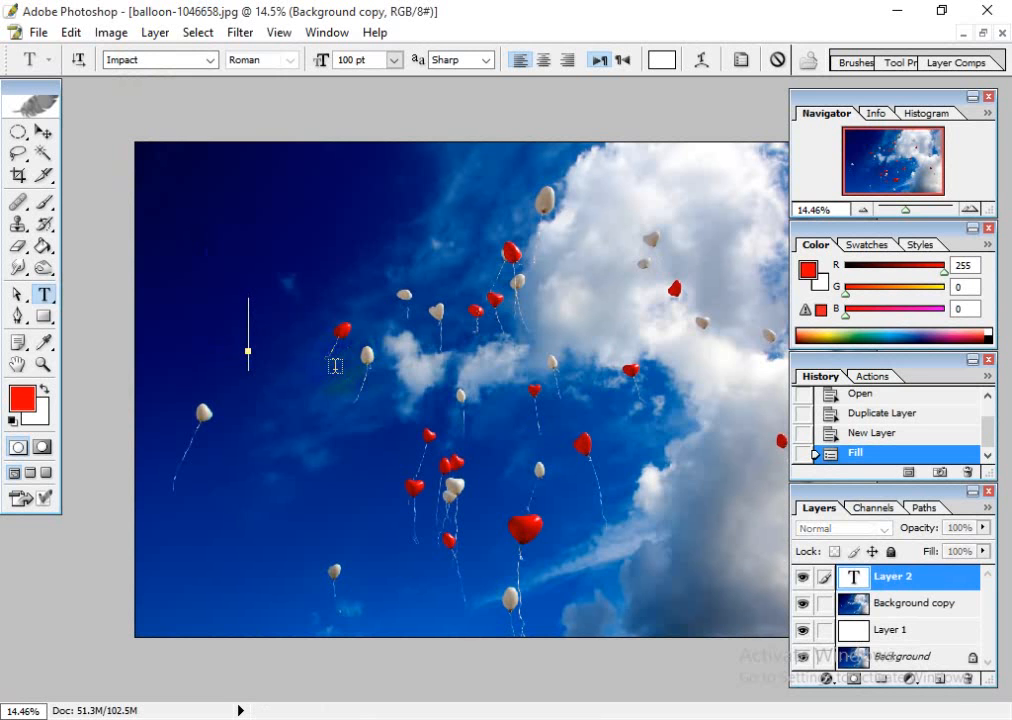
type("Lo")
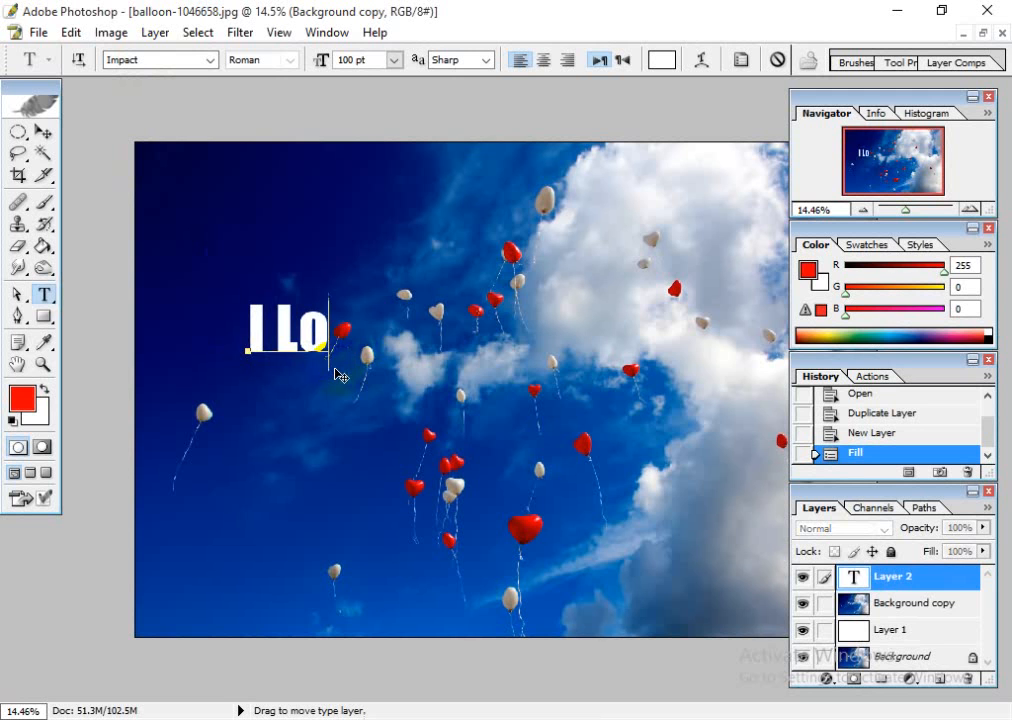
type("ve my job")
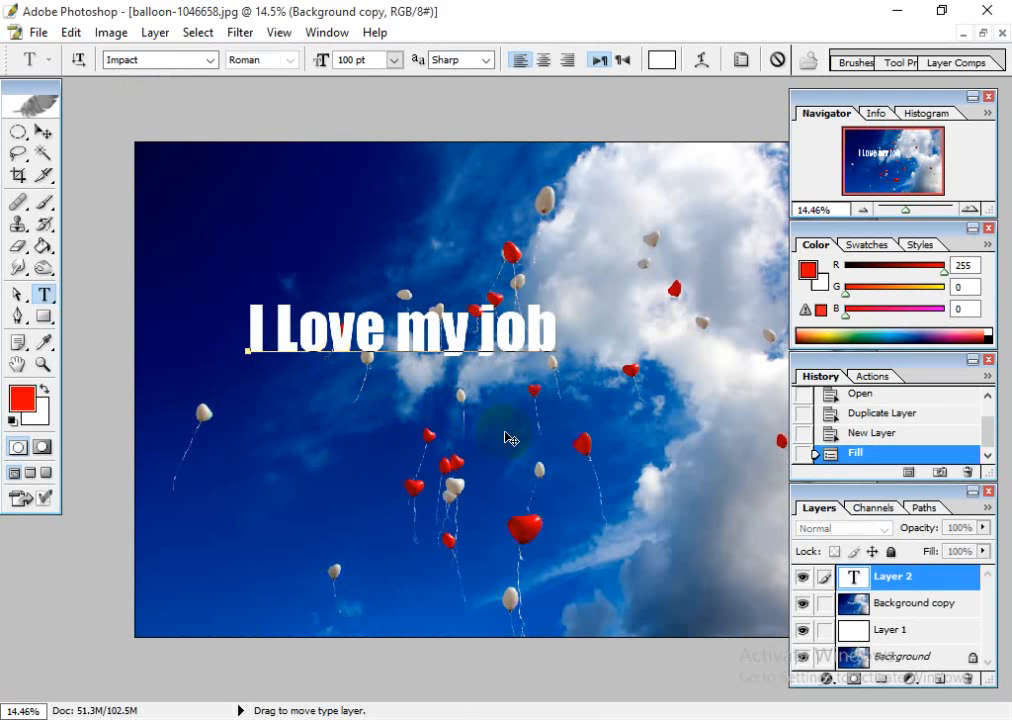
left_click_drag(510, 438, 635, 505)
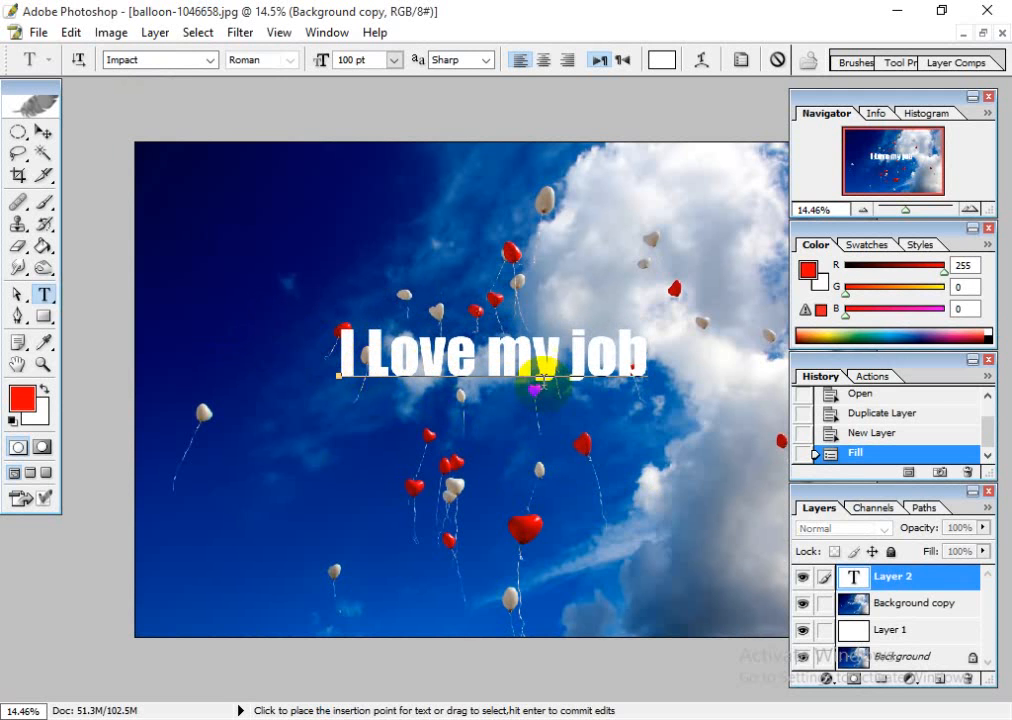
- Apply All Caps to the whole "I Love my job" text and commit the text edit
left_click_drag(628, 370, 325, 352)
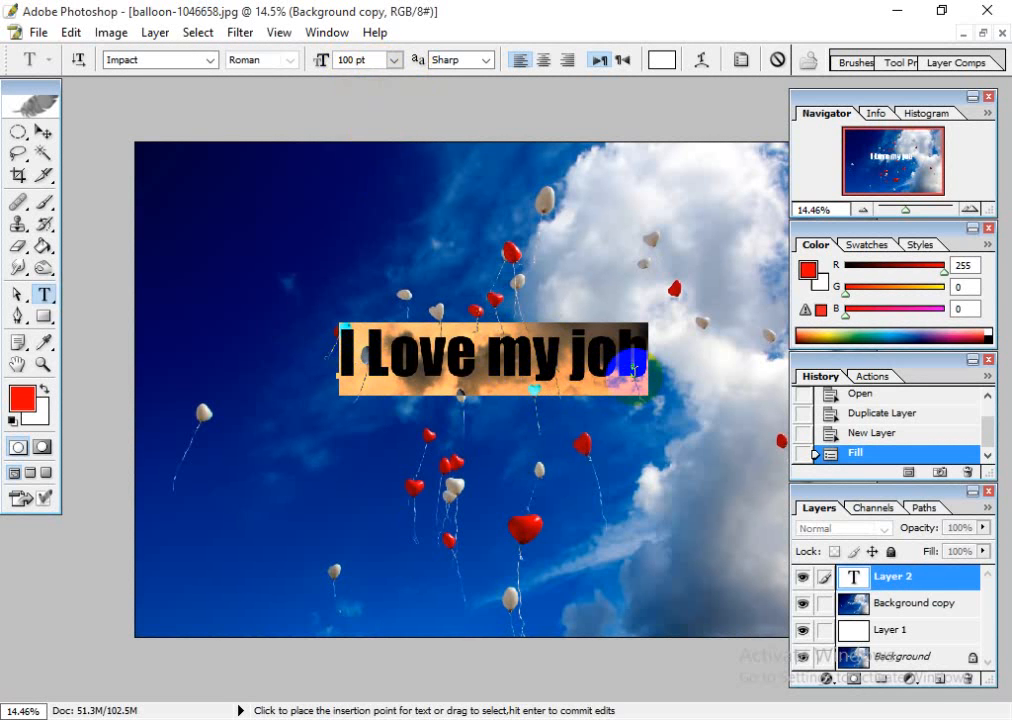
left_click(620, 365)
left_click_drag(632, 362, 342, 364)
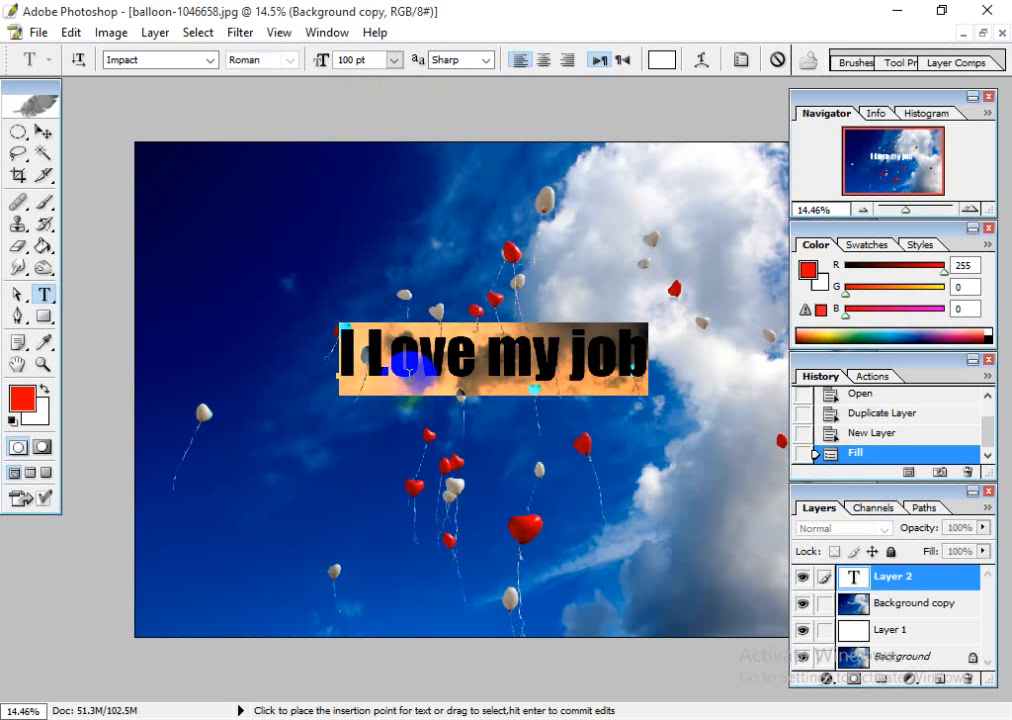
left_click(741, 60)
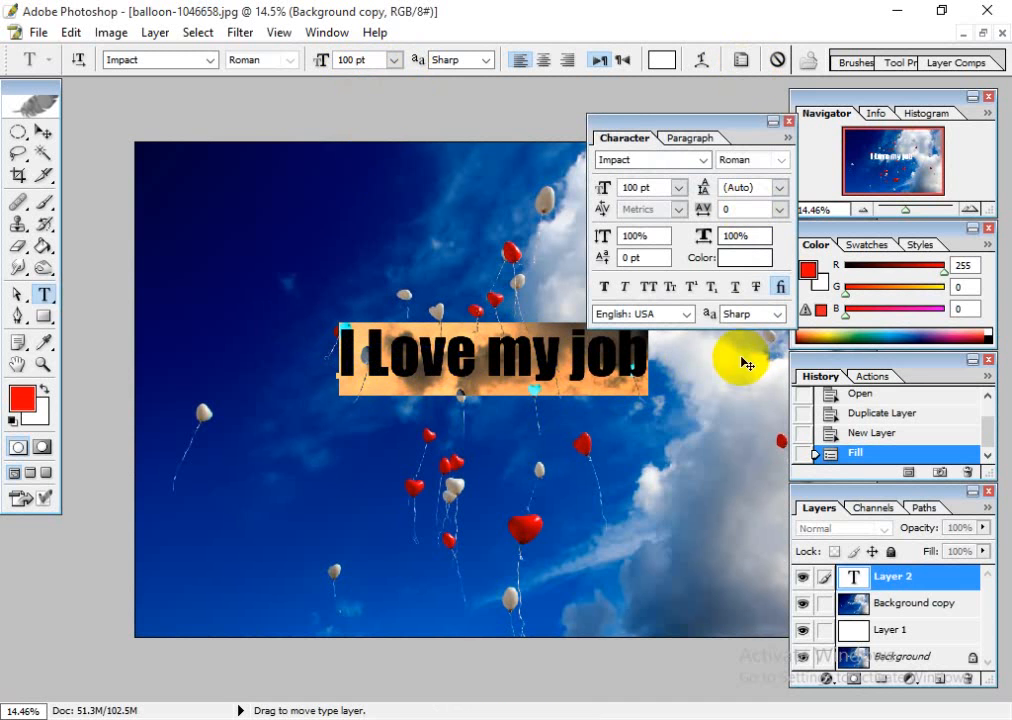
left_click(648, 287)
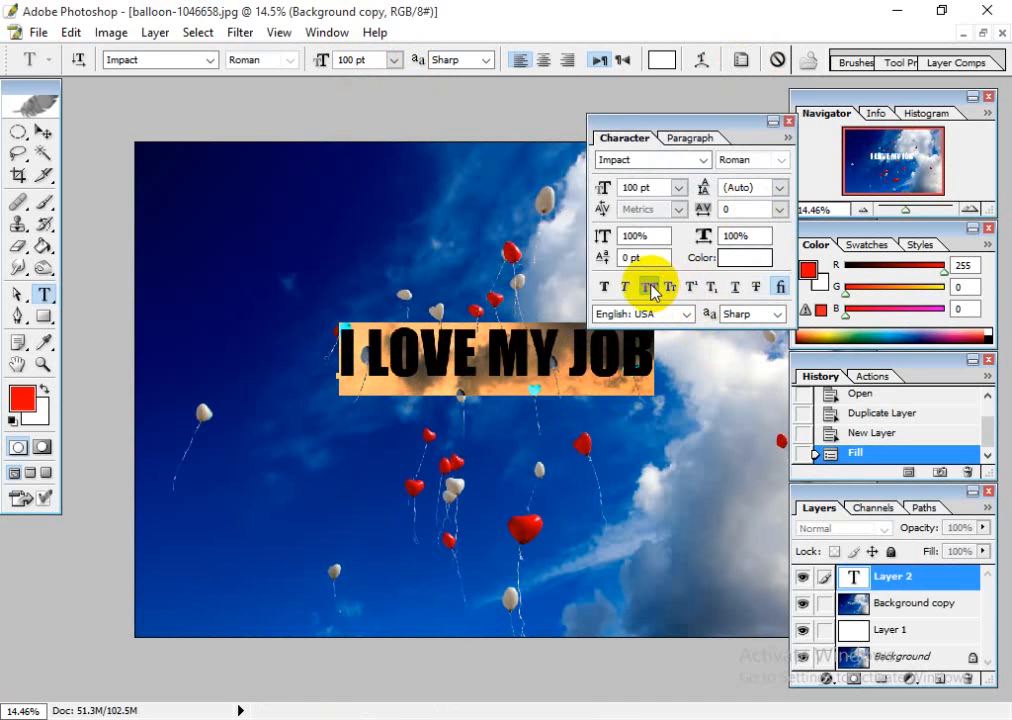
left_click(789, 122)
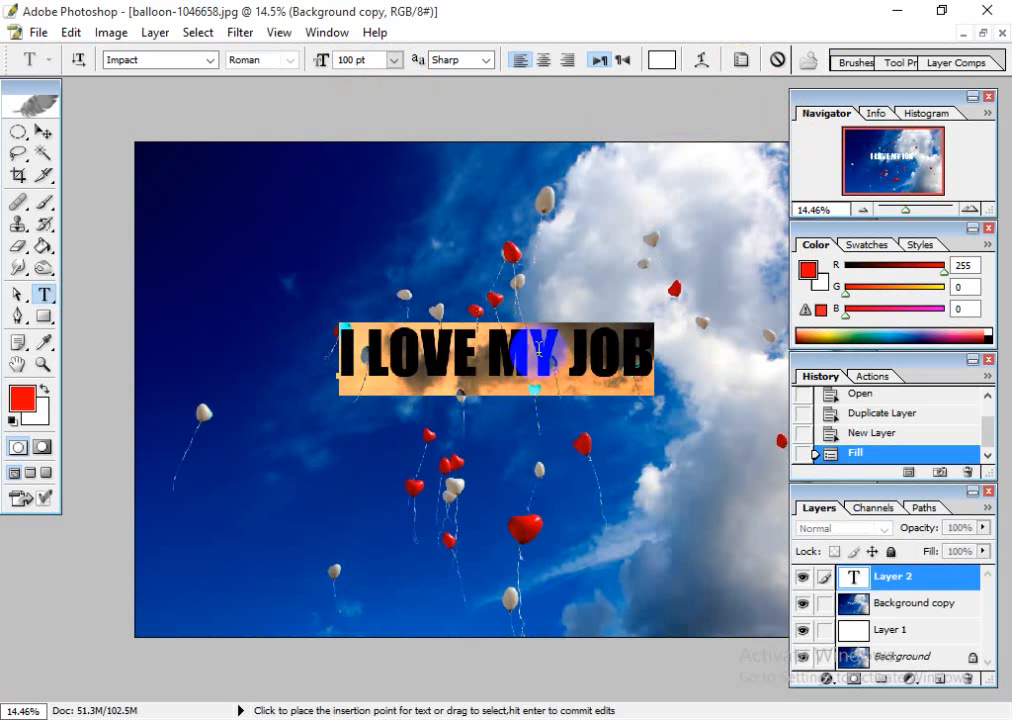
key("ctrl+Return")
- Shift the text slightly down and to the left, and place its layer directly beneath Background copy
left_click(43, 131)
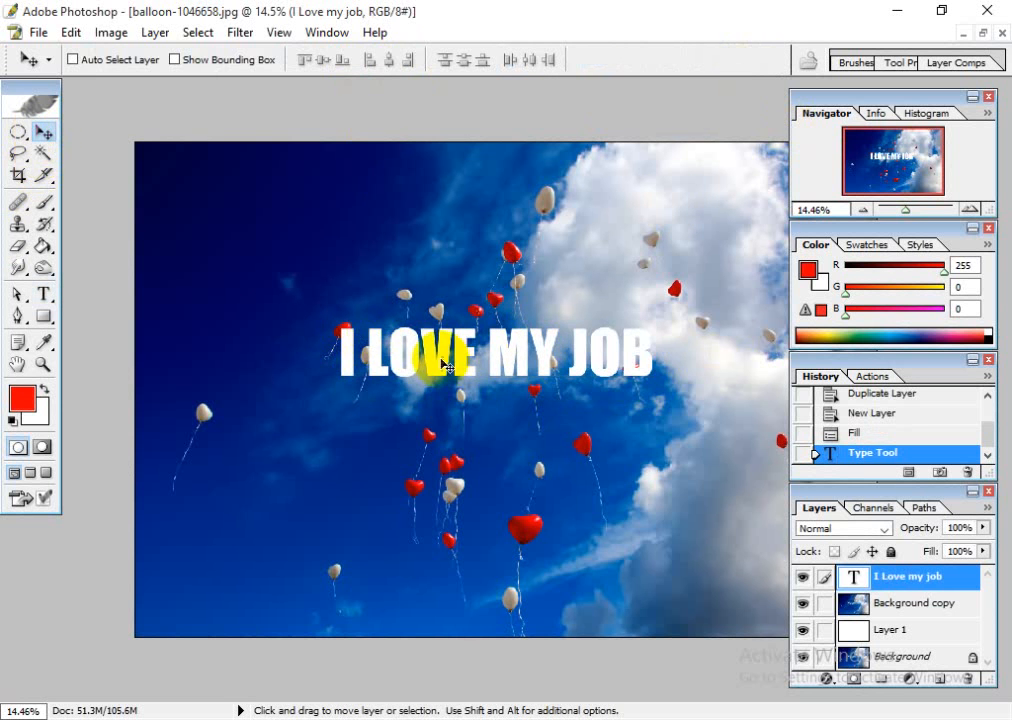
left_click_drag(445, 366, 415, 393)
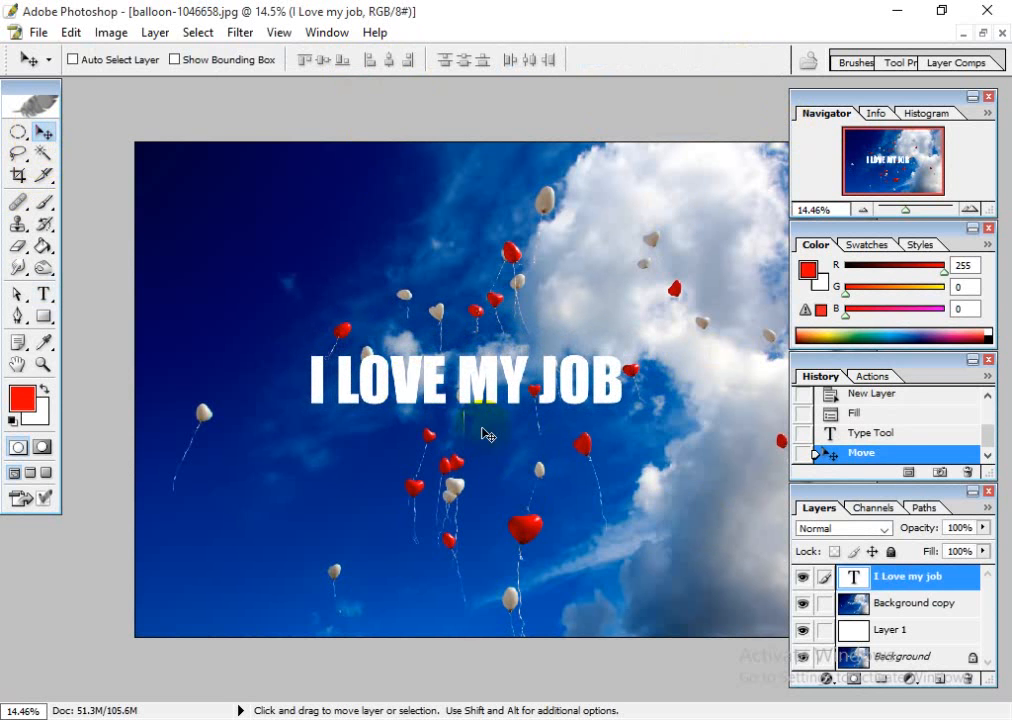
double_click(902, 580)
left_click_drag(901, 601, 900, 612)
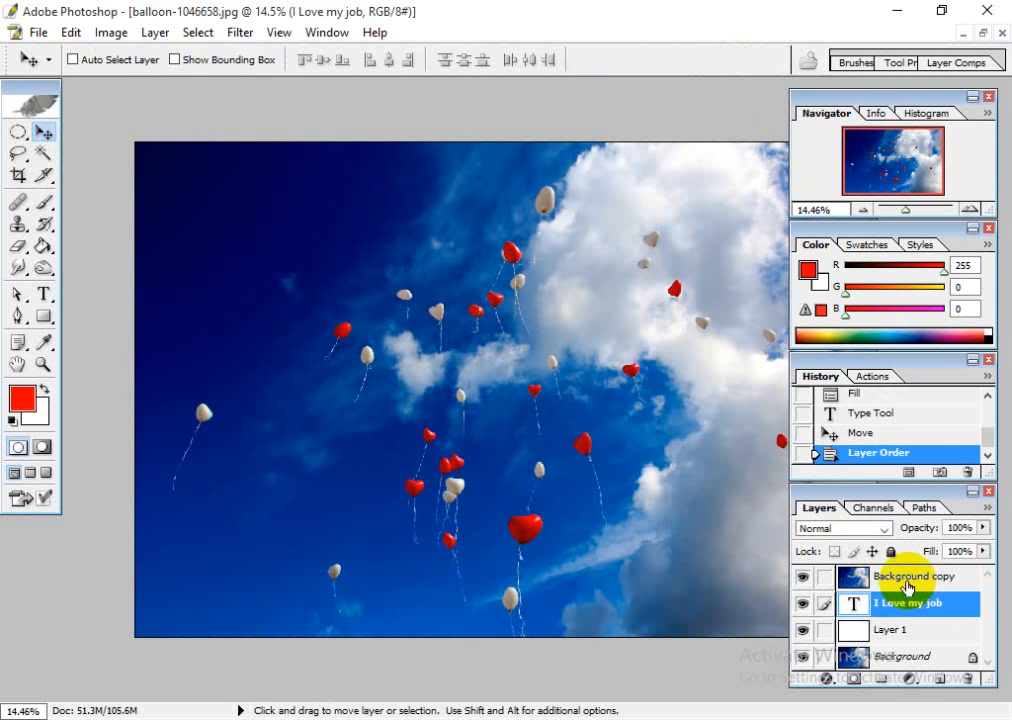
- Create a clipping mask from Background copy onto the "I Love my job" text layer and shift the photo inside the letters
left_click(906, 580)
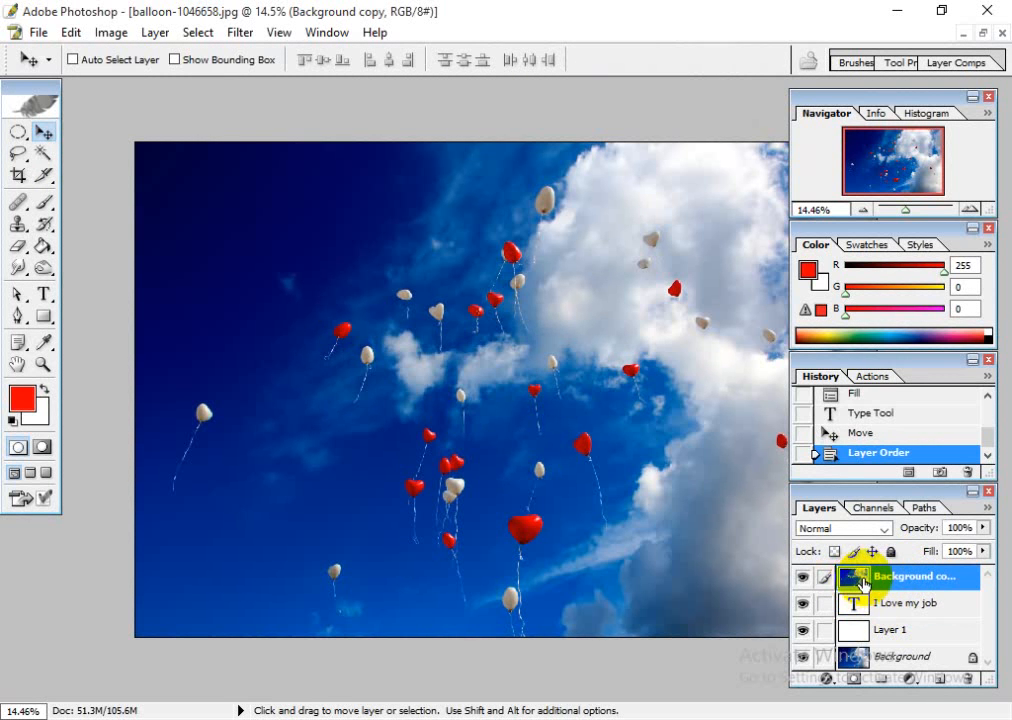
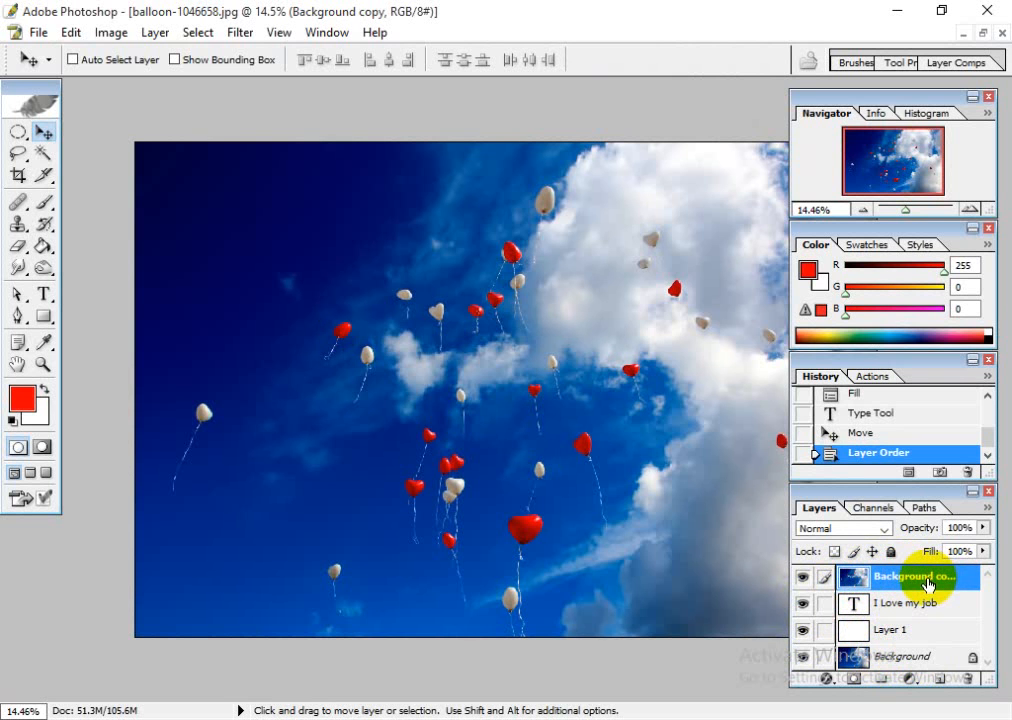
key("Return")
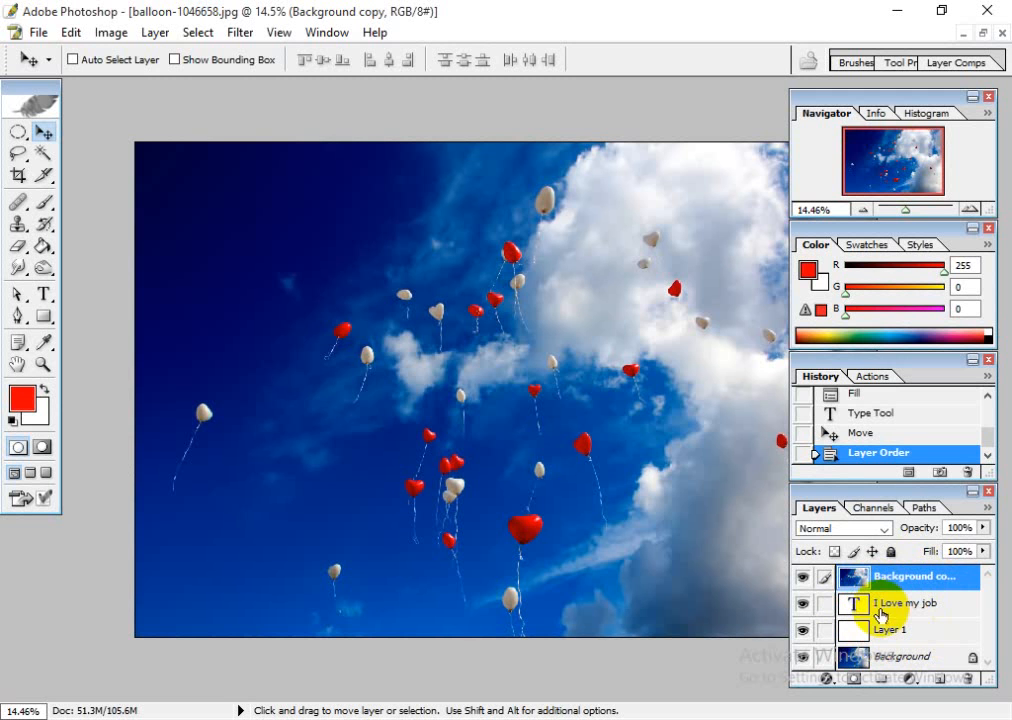
left_click(150, 32)
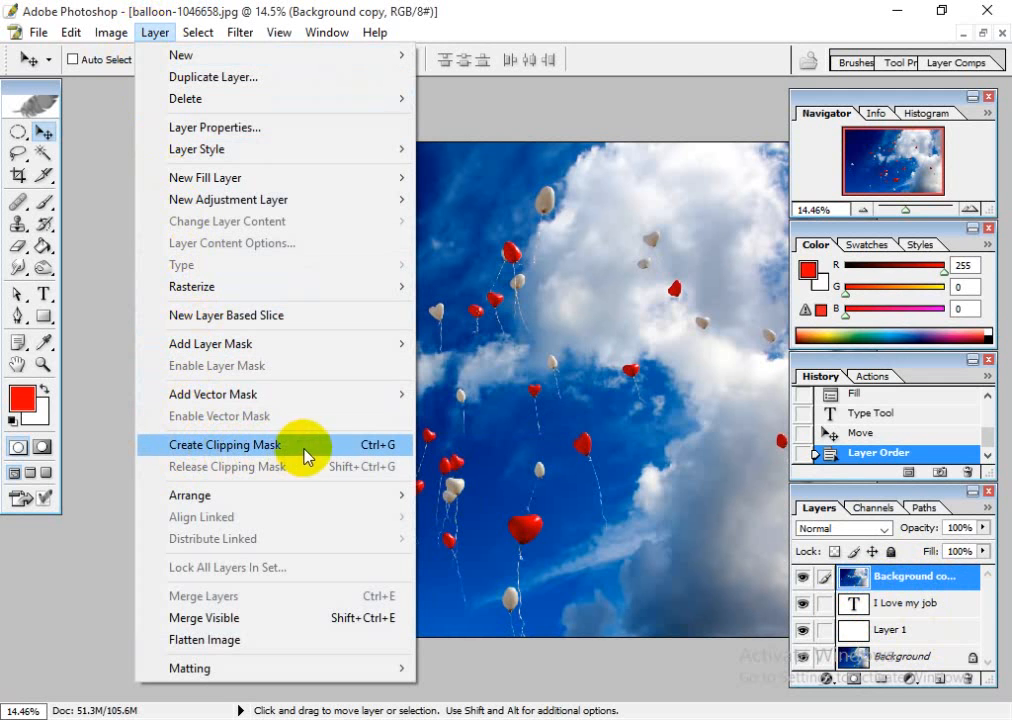
left_click(347, 455)
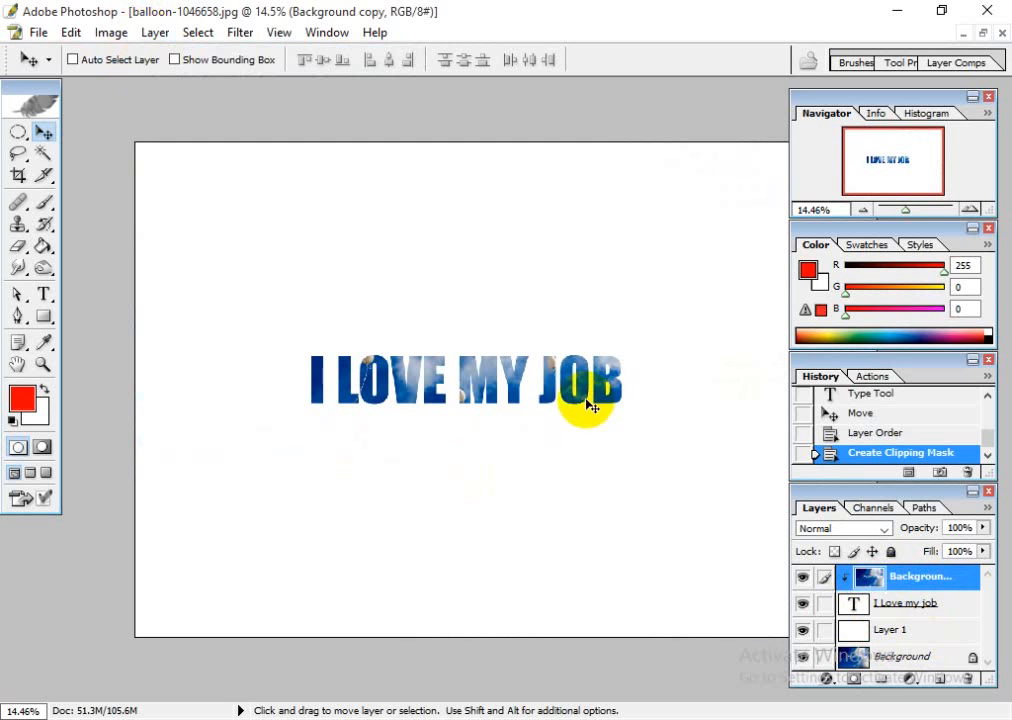
left_click_drag(588, 394, 635, 431)
left_click_drag(565, 477, 508, 501)
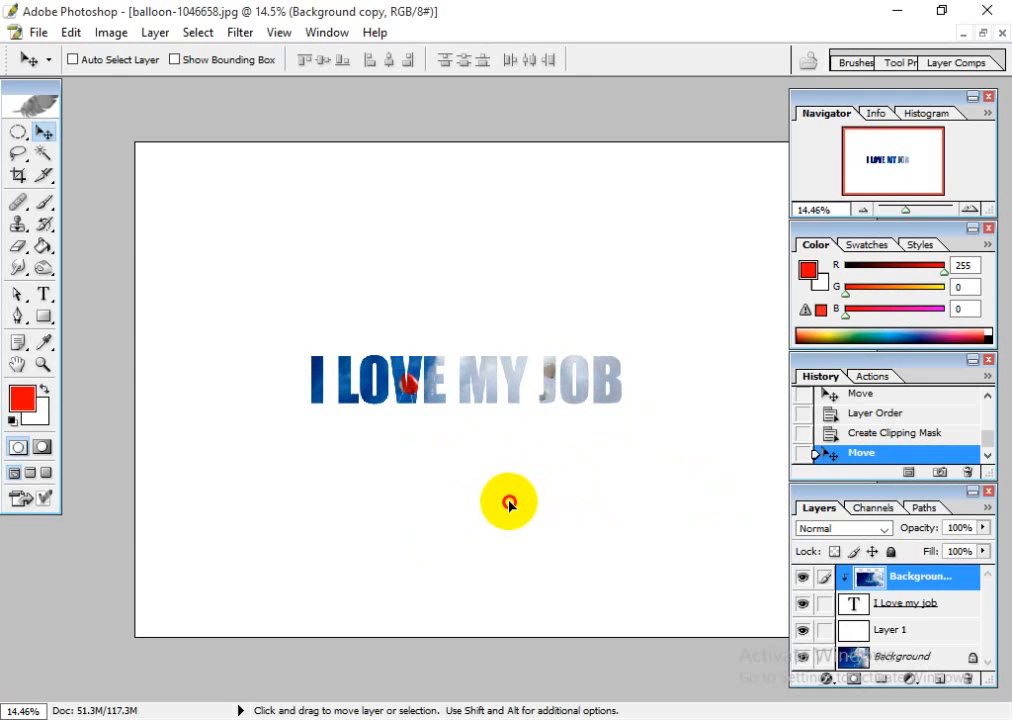
- Set the "I Love my job" text size to 200 pt and move the enlarged text back across the middle of the canvas
left_click(856, 607)
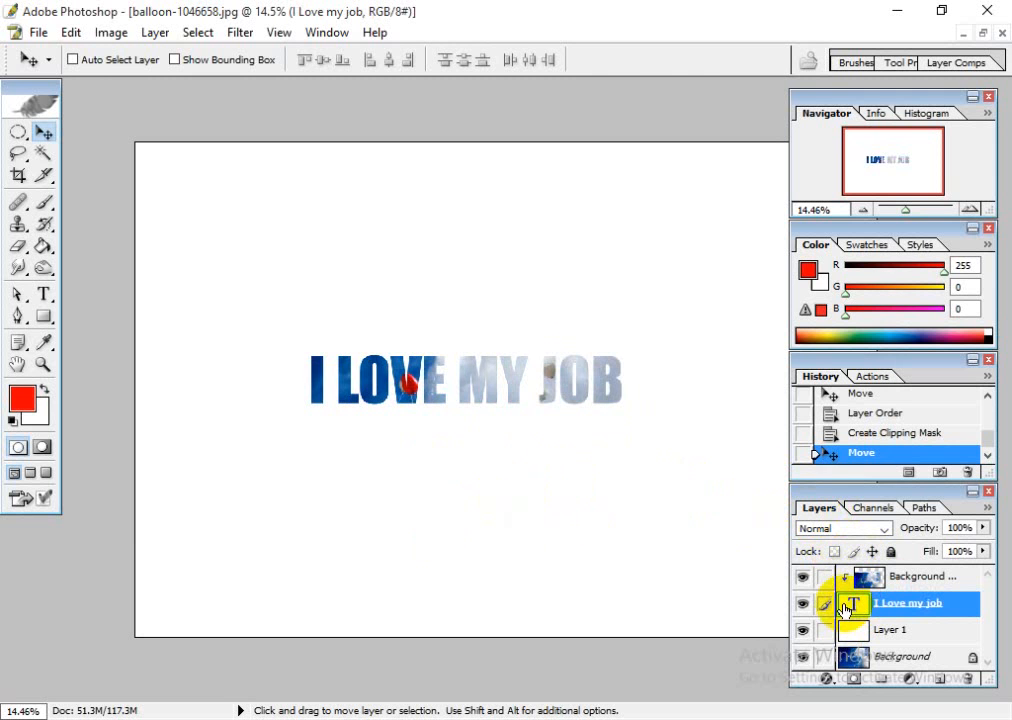
double_click(851, 607)
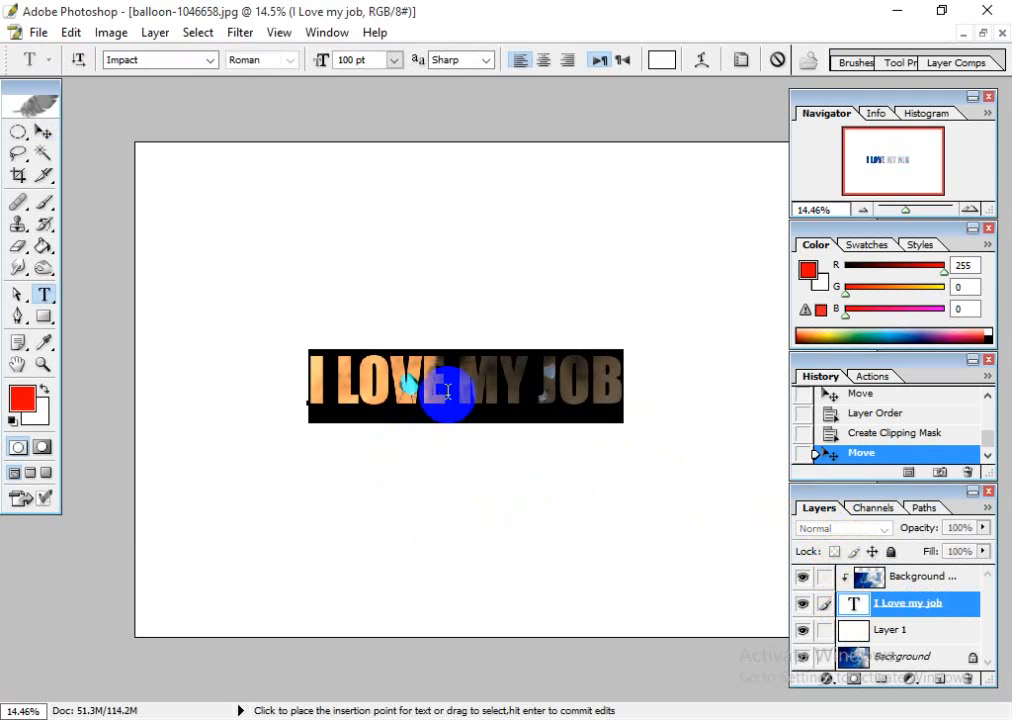
left_click(152, 63)
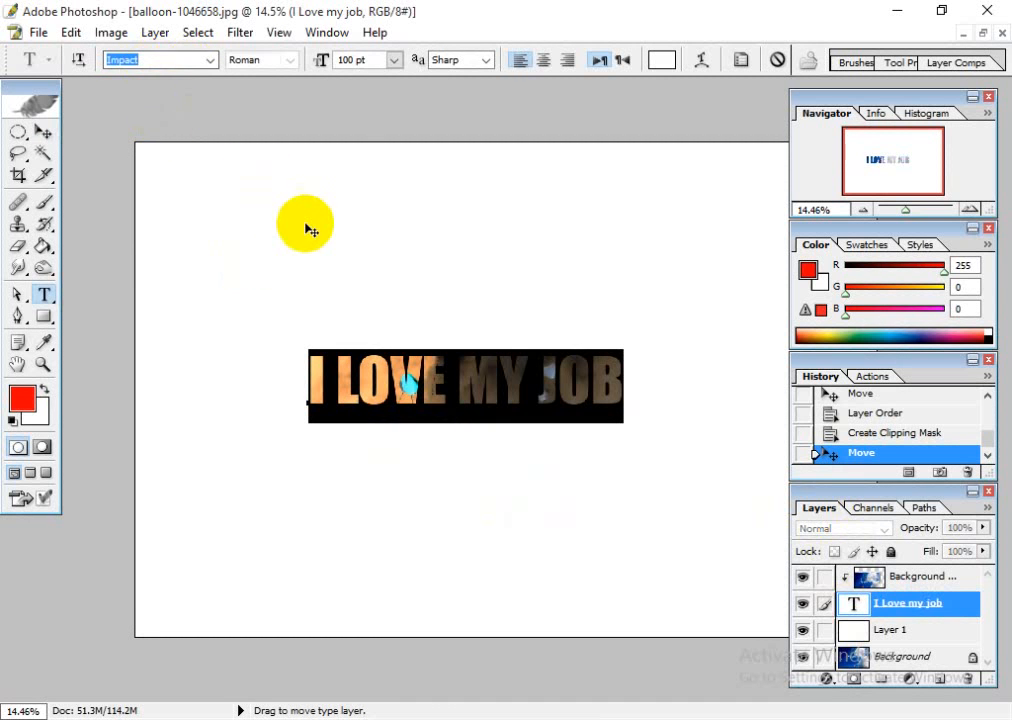
left_click(361, 60)
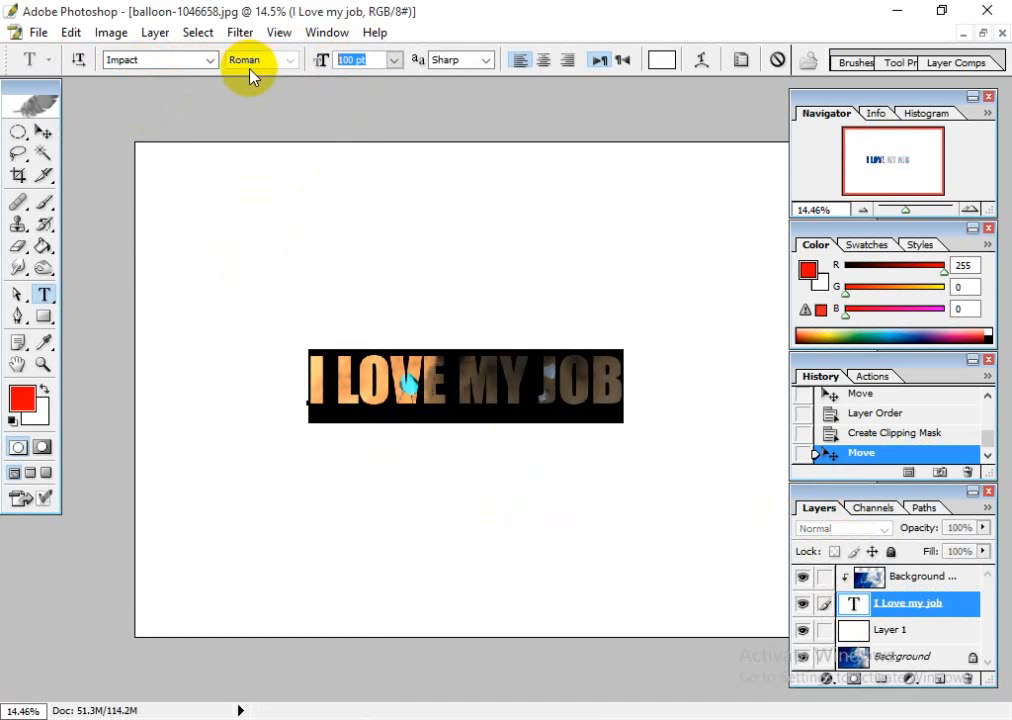
type("200")
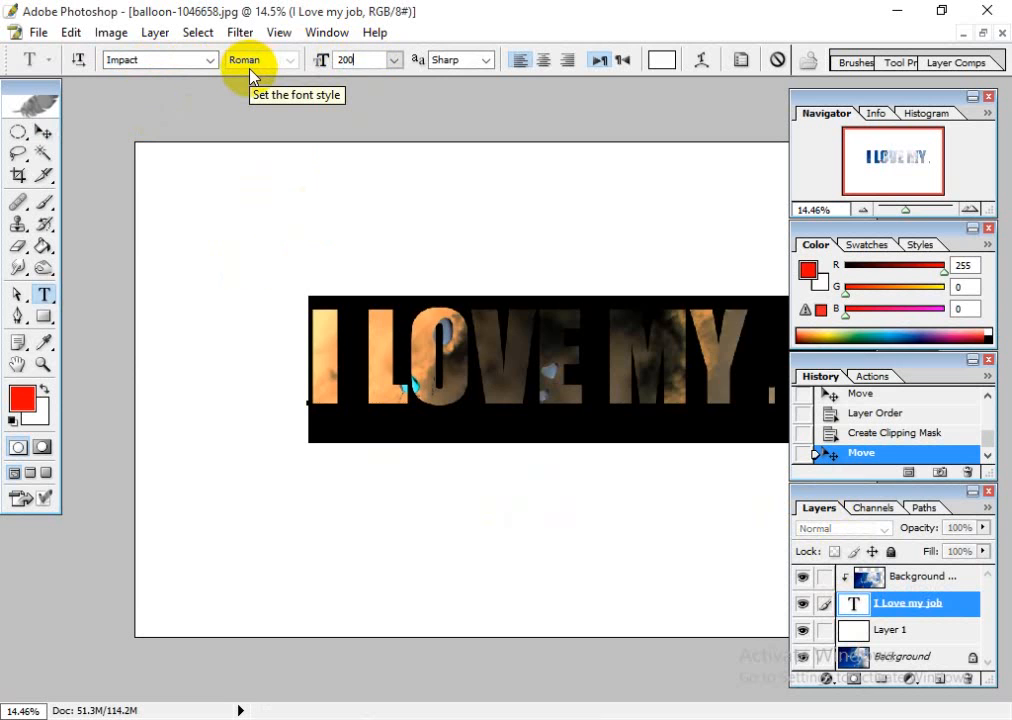
left_click_drag(599, 599, 453, 630)
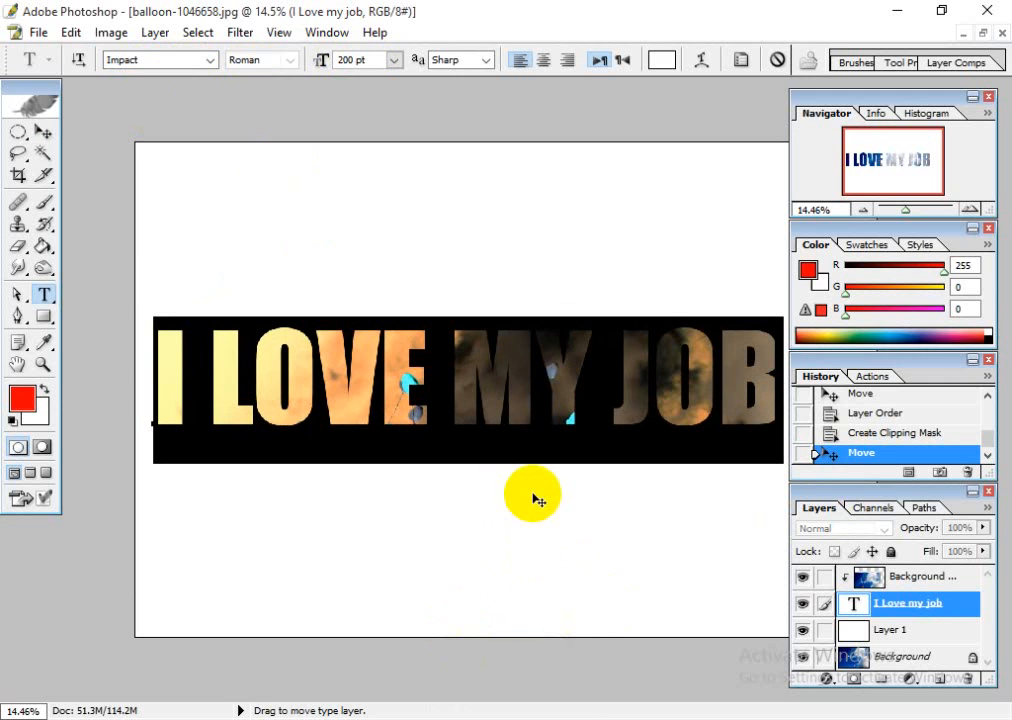
left_click_drag(570, 532, 575, 542)
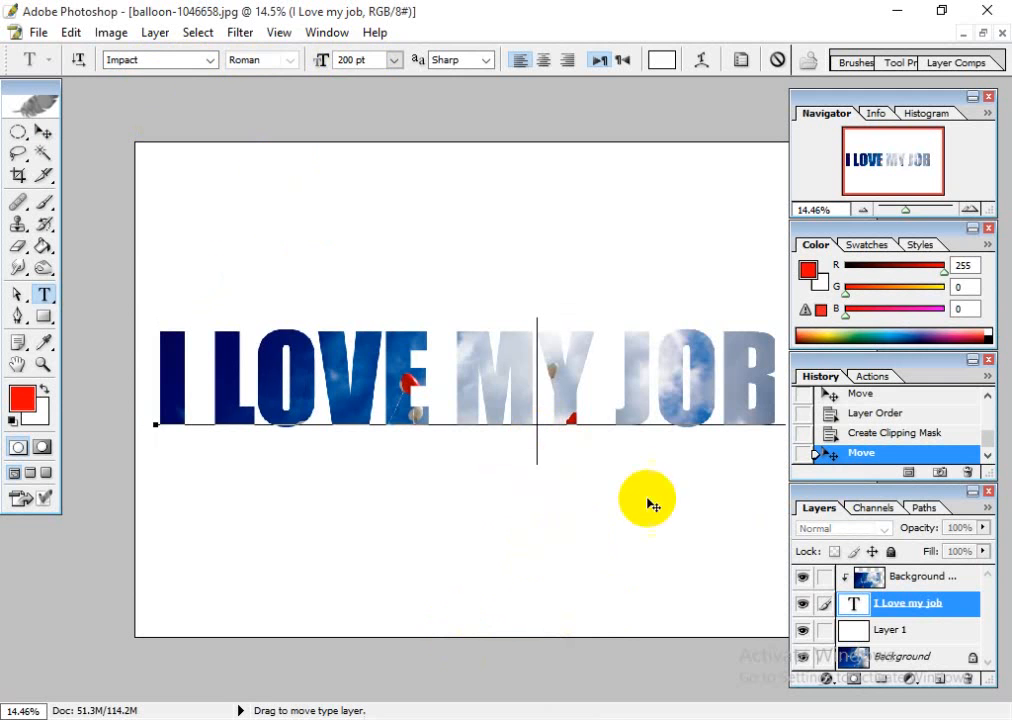
- Reposition the clipped balloon photo and the text layer so balloons fall inside the letters and the photo covers all the words
left_click(870, 578)
key("v")
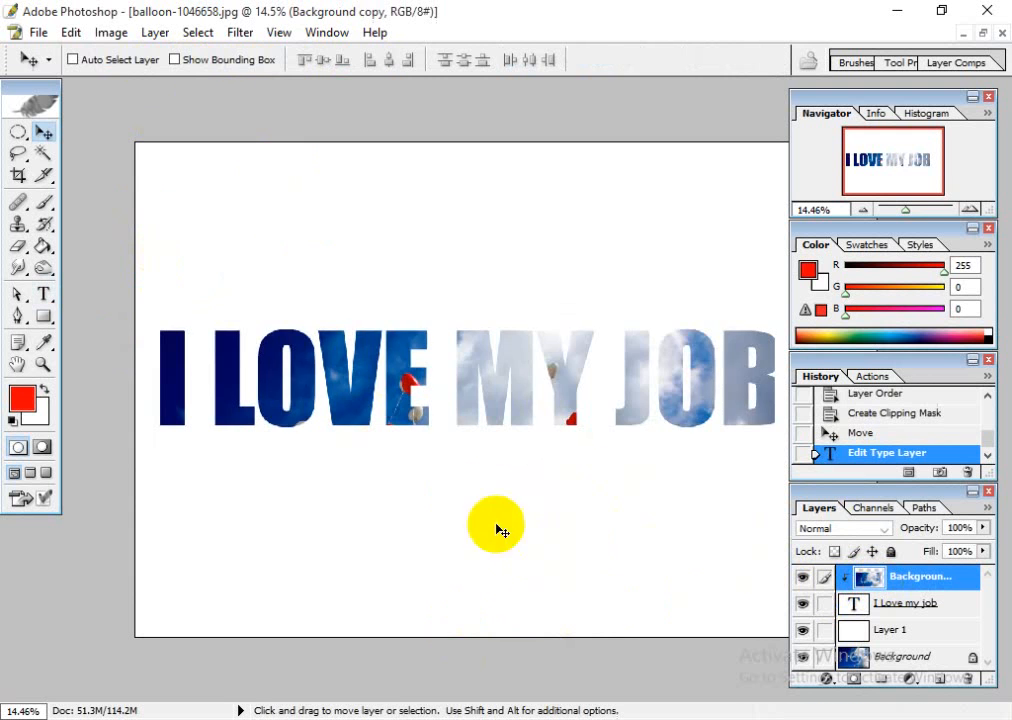
left_click_drag(497, 526, 407, 463)
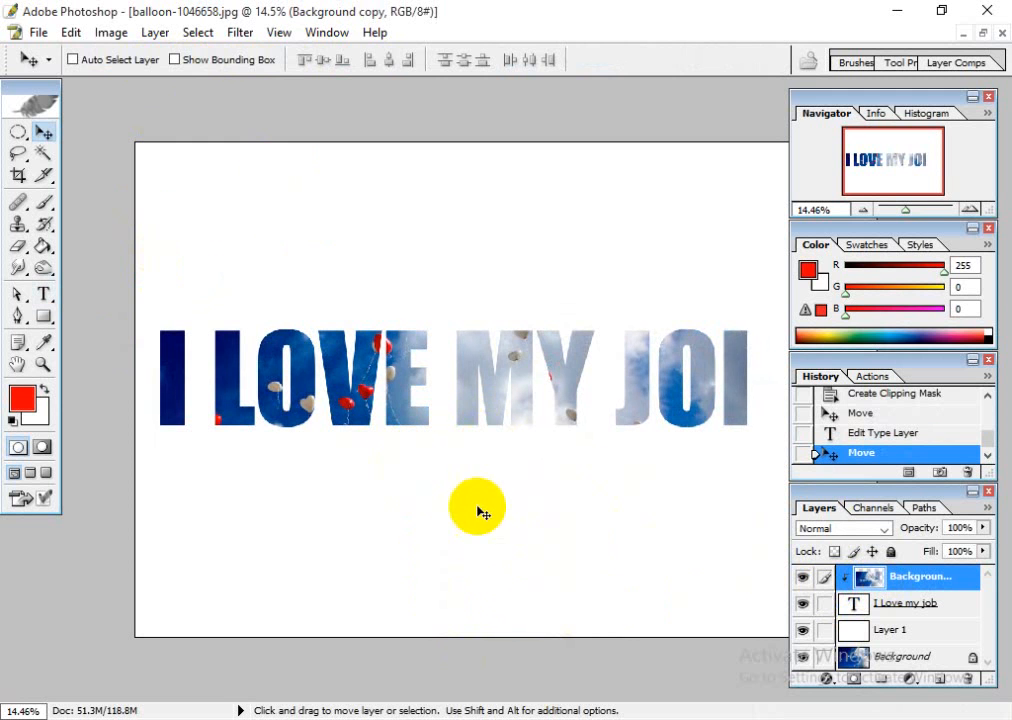
left_click(855, 603)
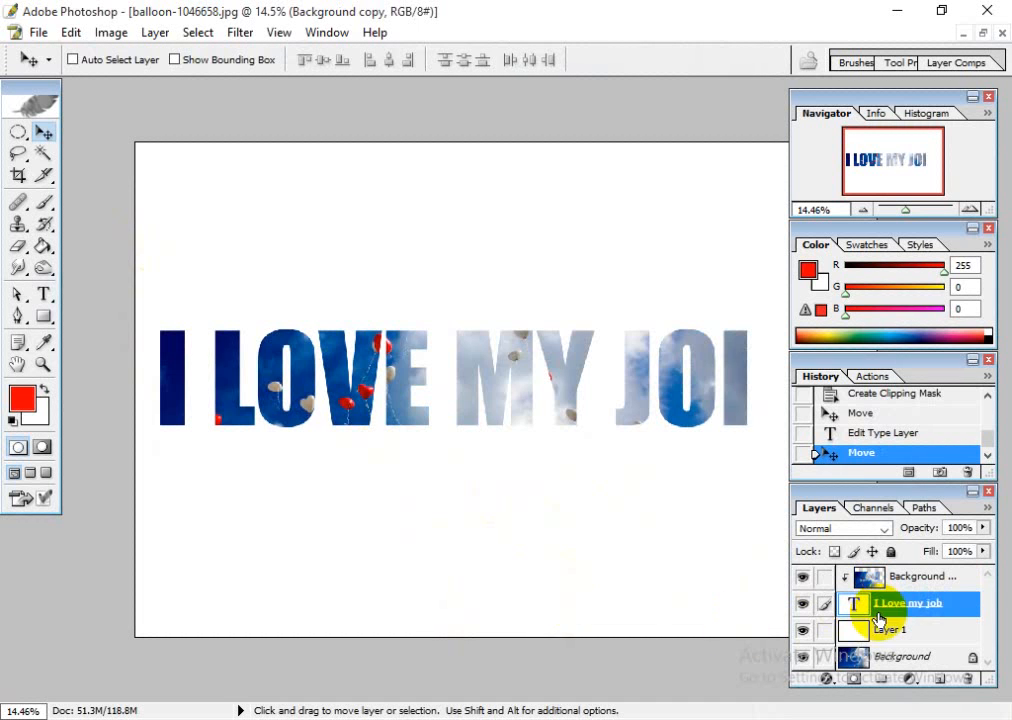
mouse_move(587, 625)
left_mouse_down()
mouse_move(583, 609)
mouse_move(592, 616)
left_mouse_up()
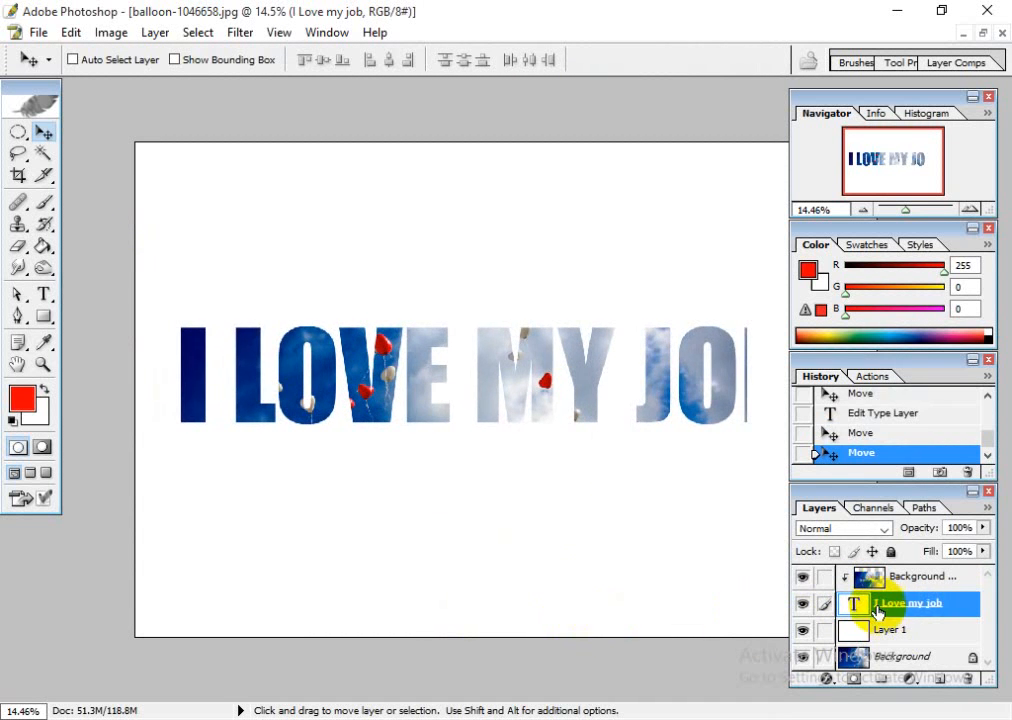
left_click(878, 588)
left_click_drag(470, 600, 524, 596)
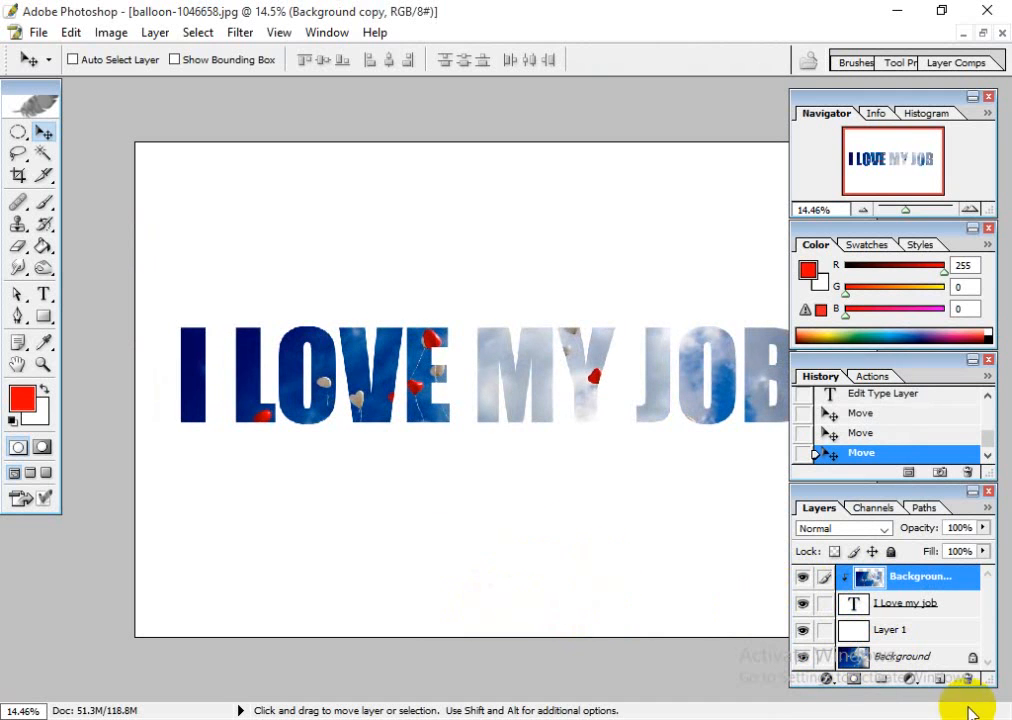
left_click(853, 636)
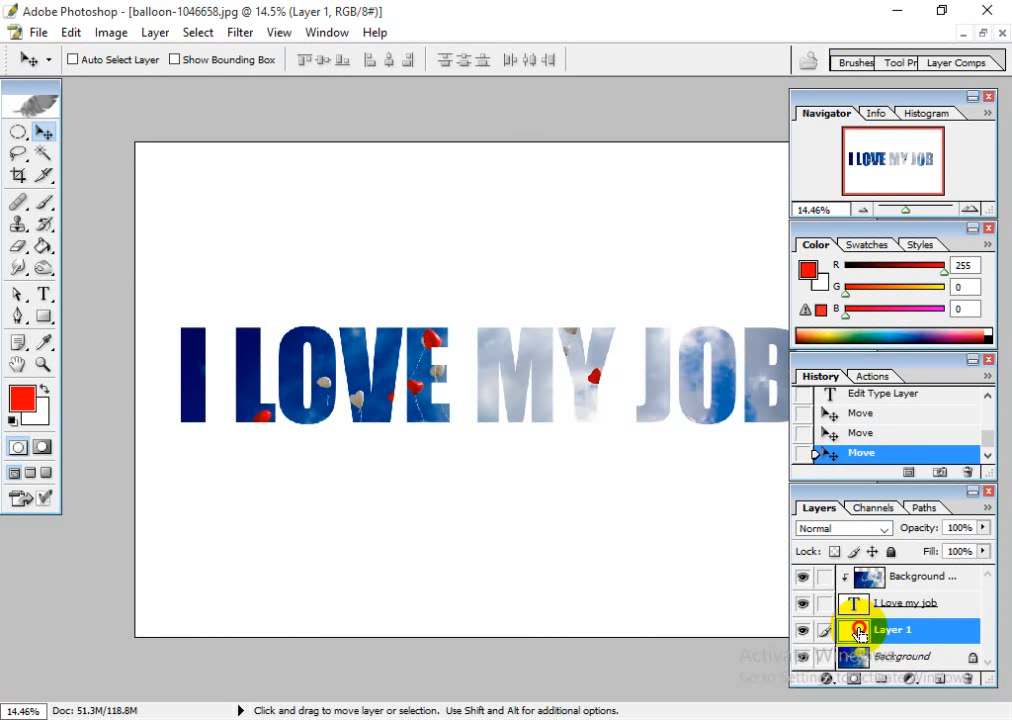
left_click(858, 634, "ctrl")
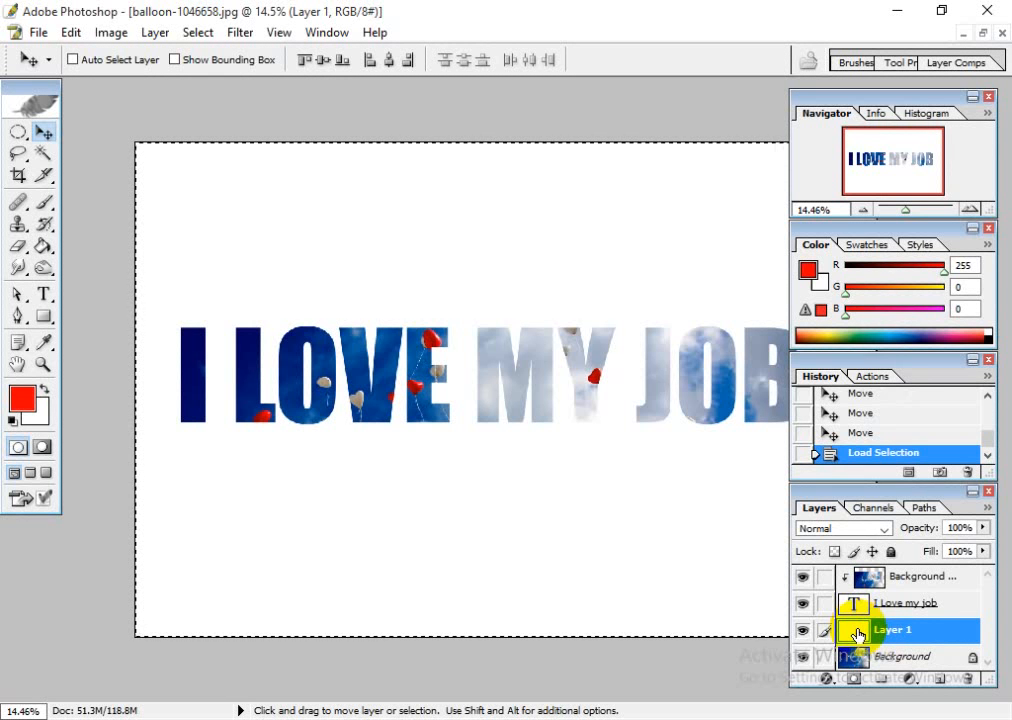
left_click(20, 396)
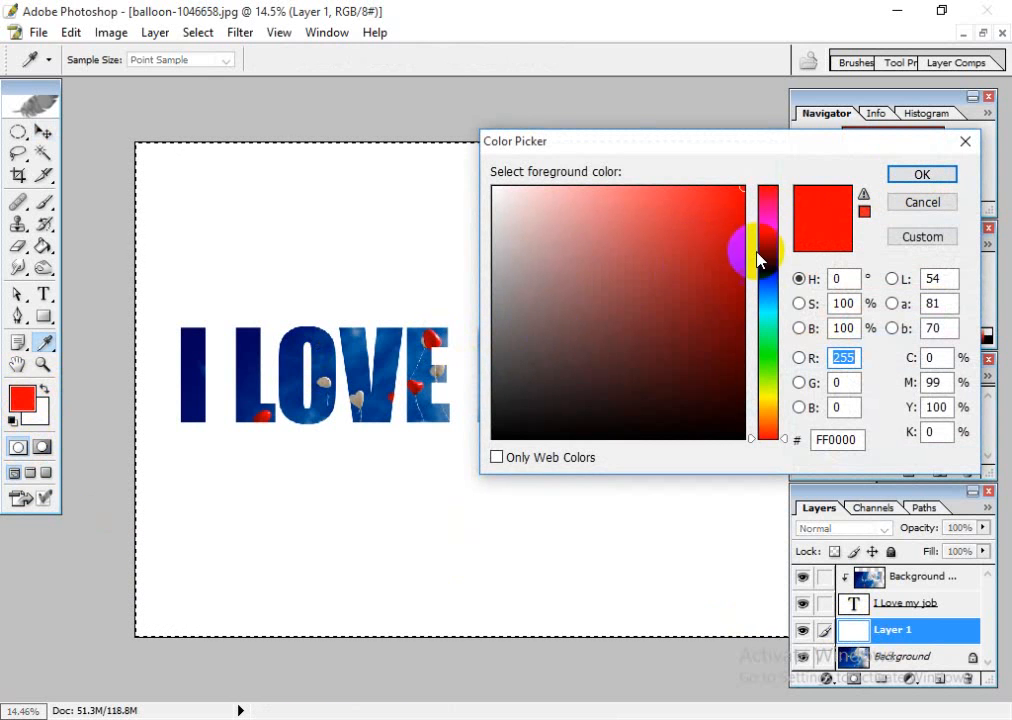
left_click_drag(768, 262, 768, 275)
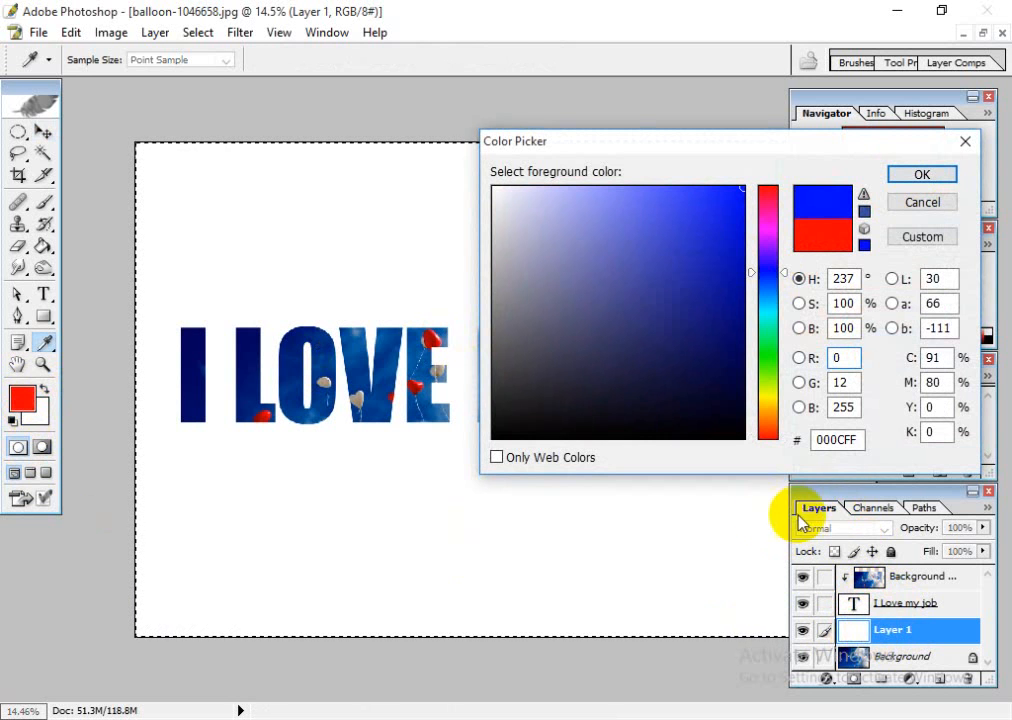
left_click(914, 204)
key("v")
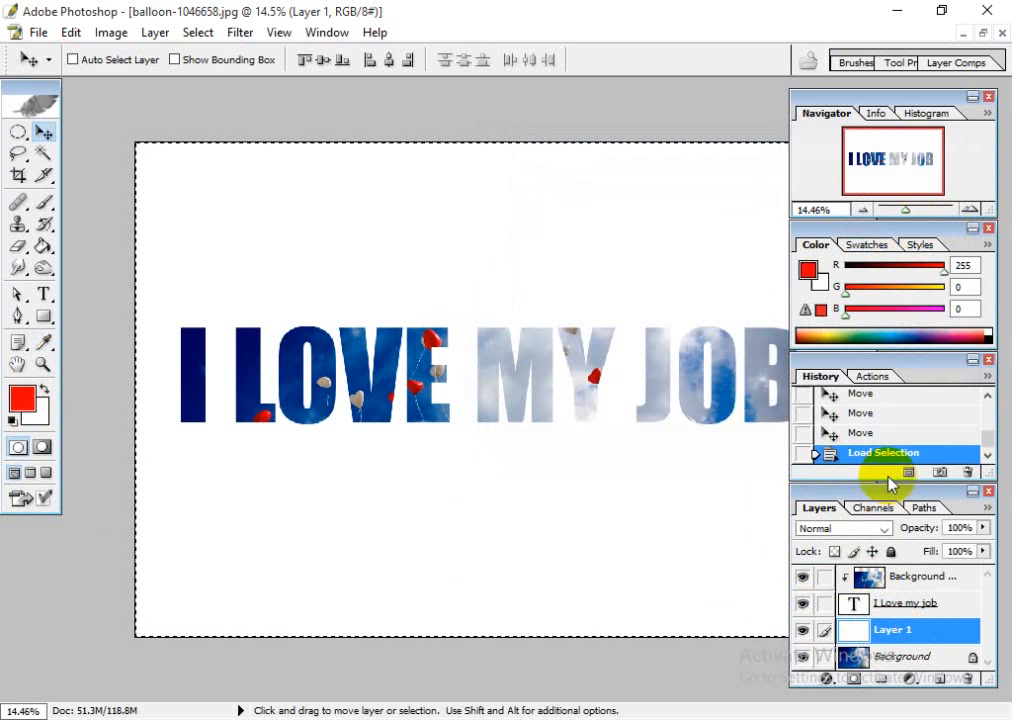
- Bring up human-511848.jpg from the resources folder and arrange its window so the balloon document is also visible
left_click(984, 32)
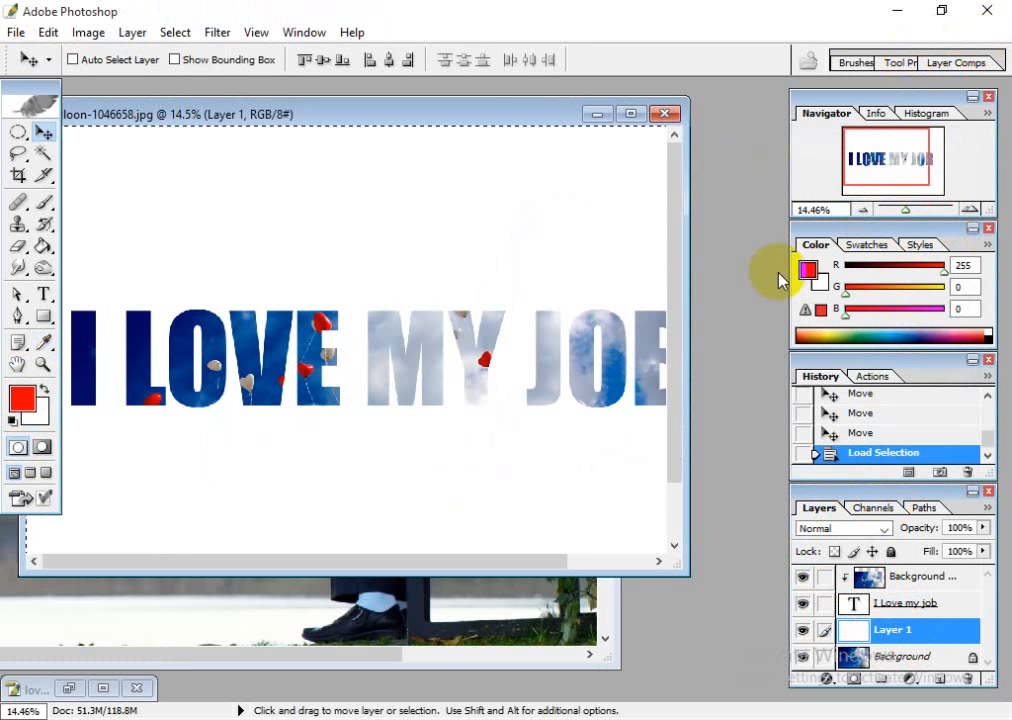
double_click(736, 343)
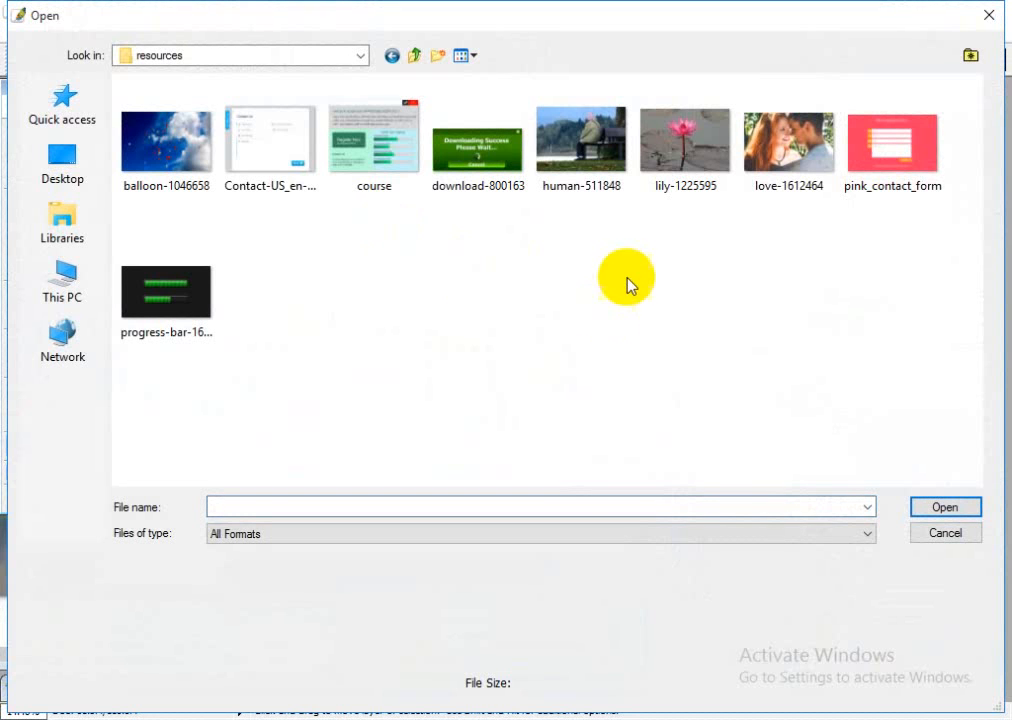
left_click(585, 150)
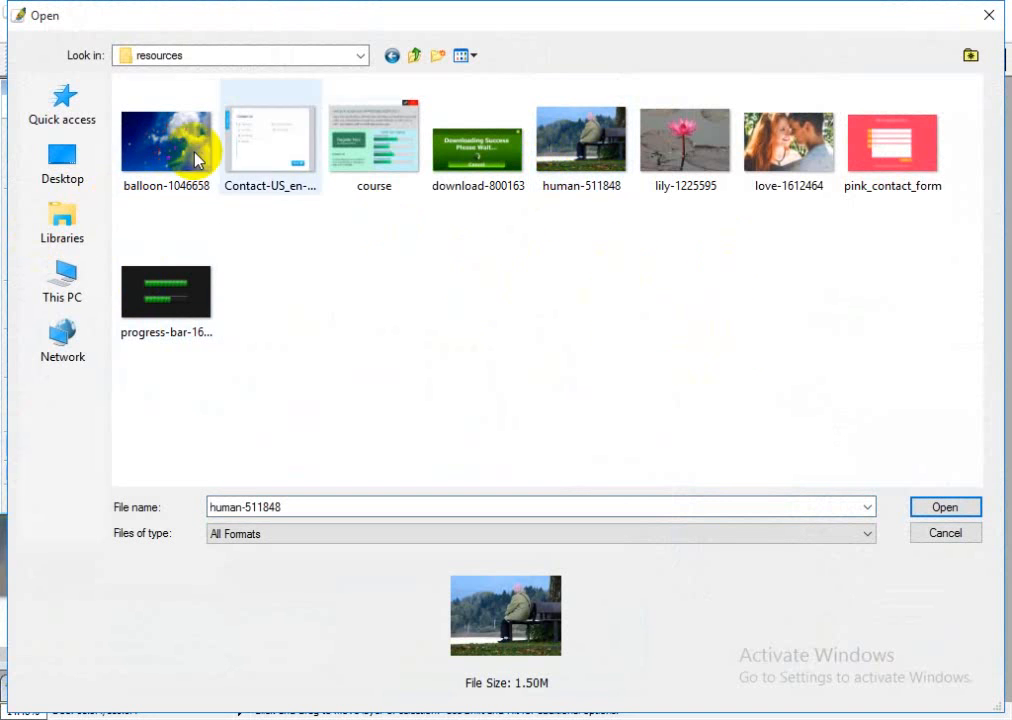
left_click(596, 158)
left_click(944, 507)
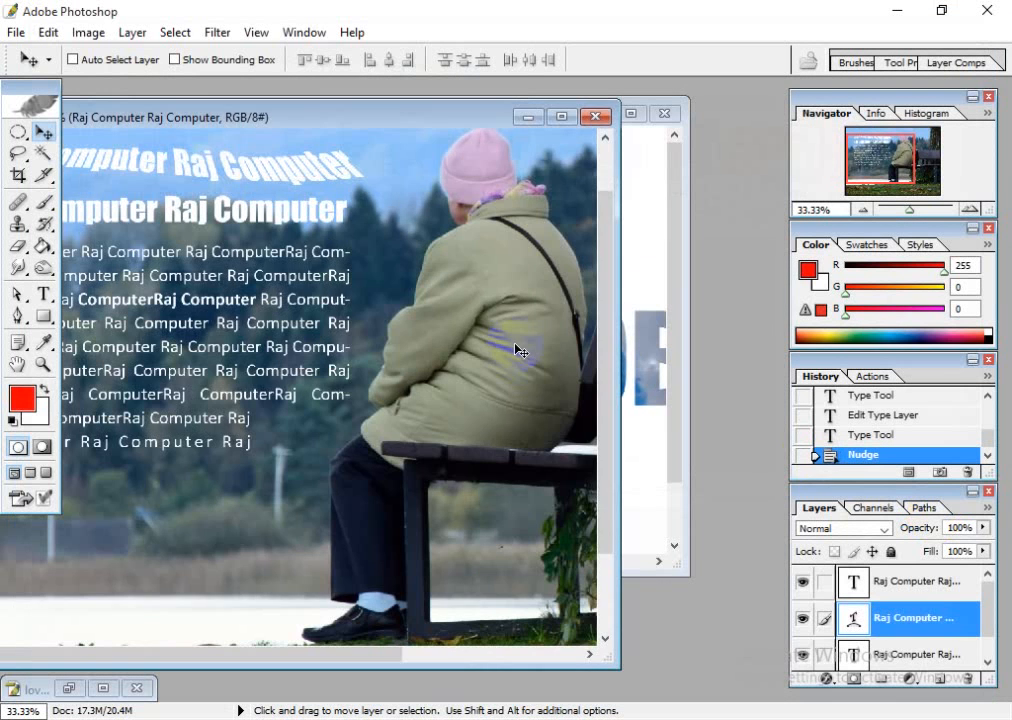
left_click_drag(350, 128, 643, 505)
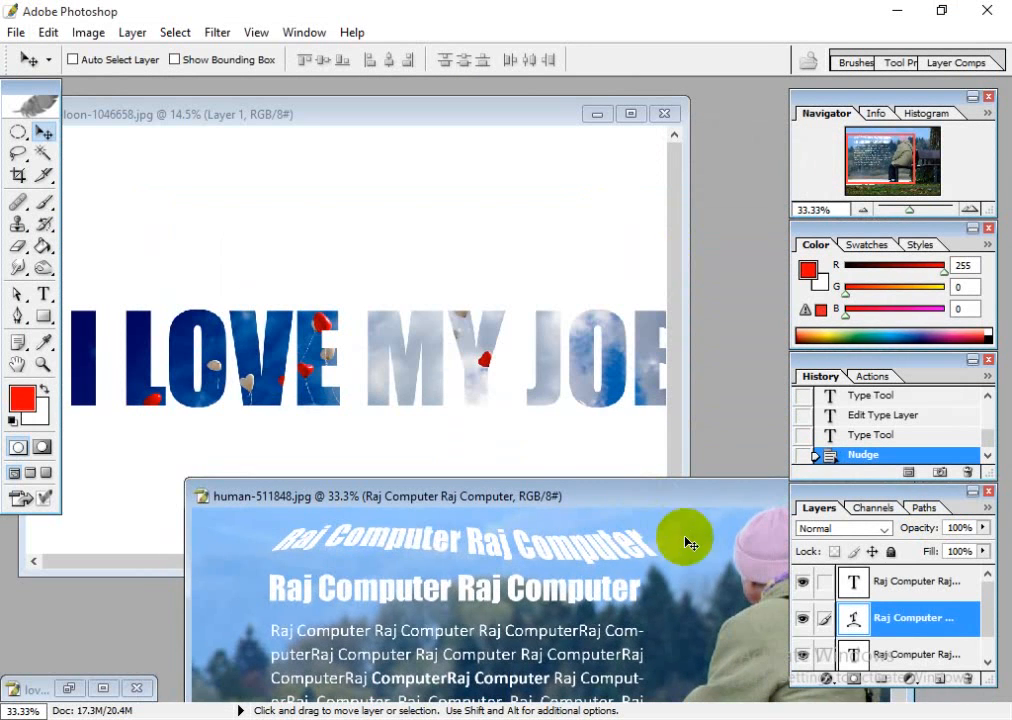
left_click_drag(606, 547, 535, 229)
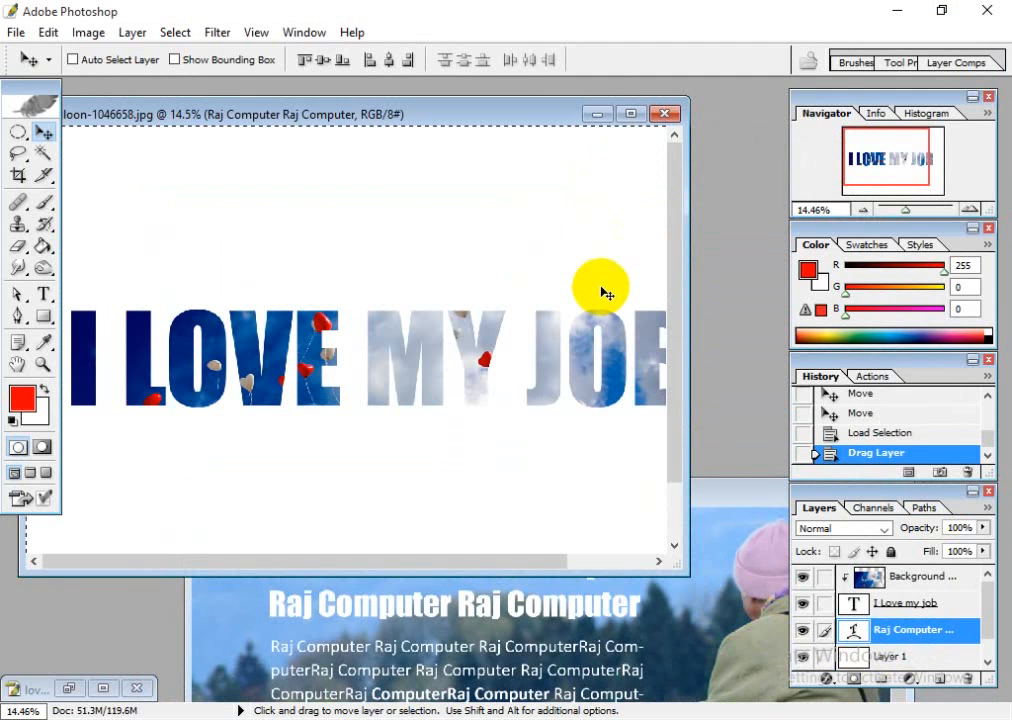
key("ctrl+d")
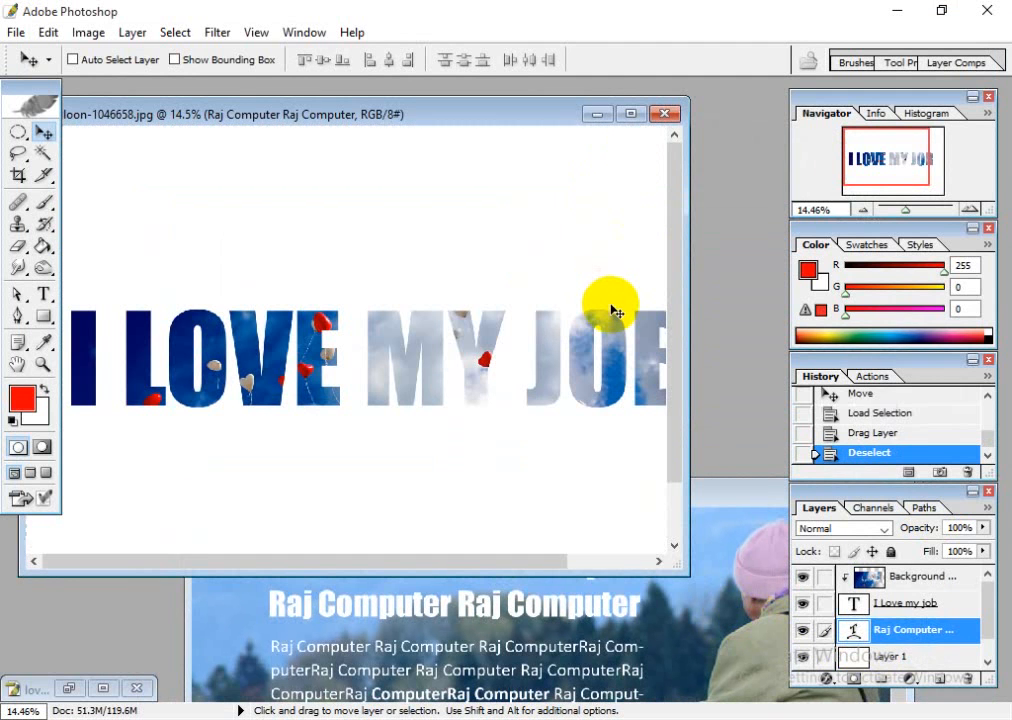
left_click(631, 113)
left_click_drag(988, 624, 989, 674)
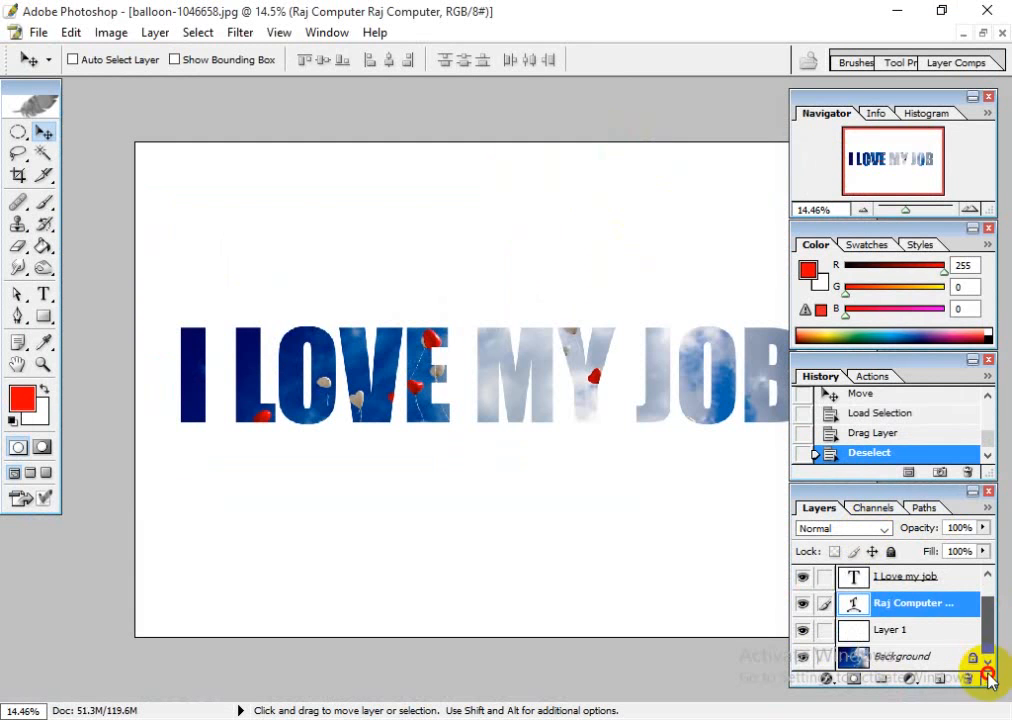
scroll(915, 650, "up", 2)
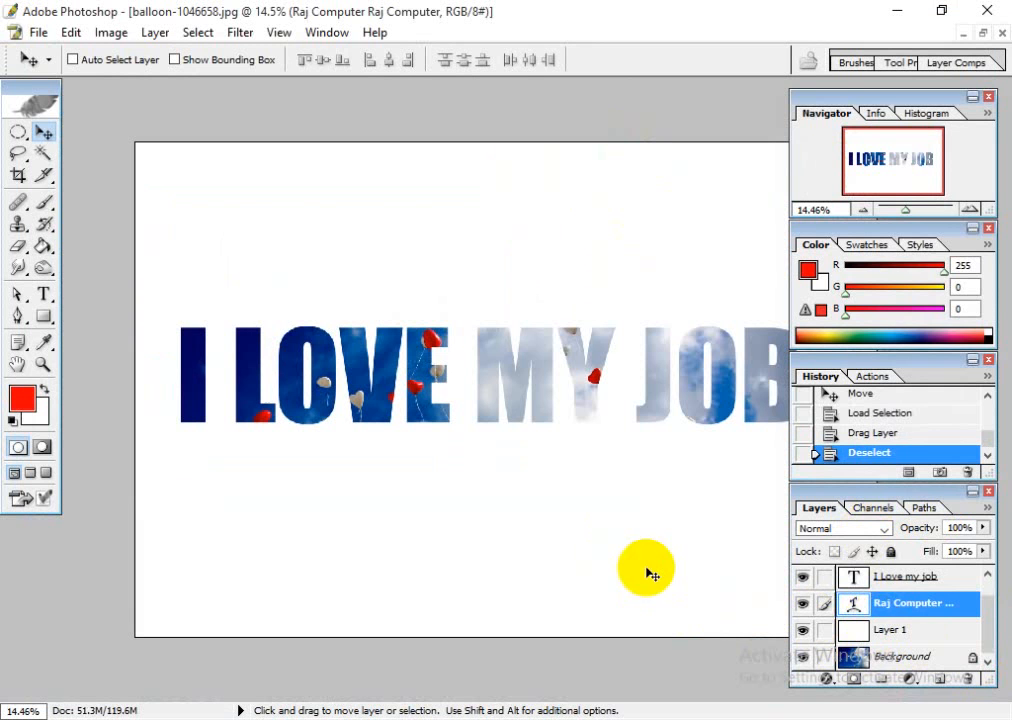
key("ctrl+z")
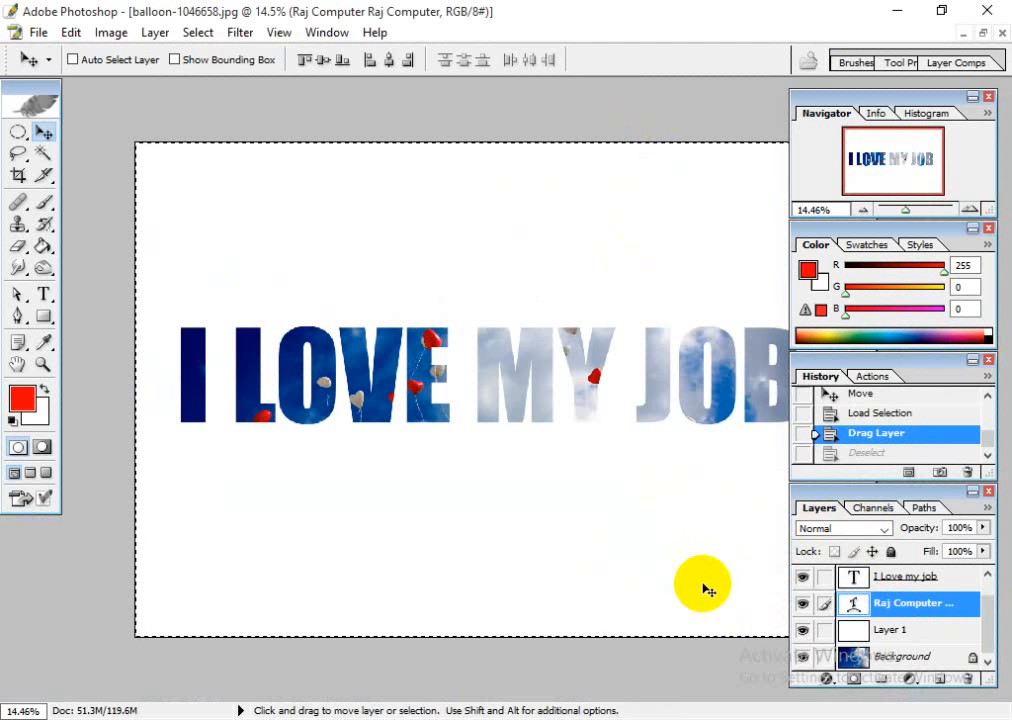
key("ctrl+alt+z")
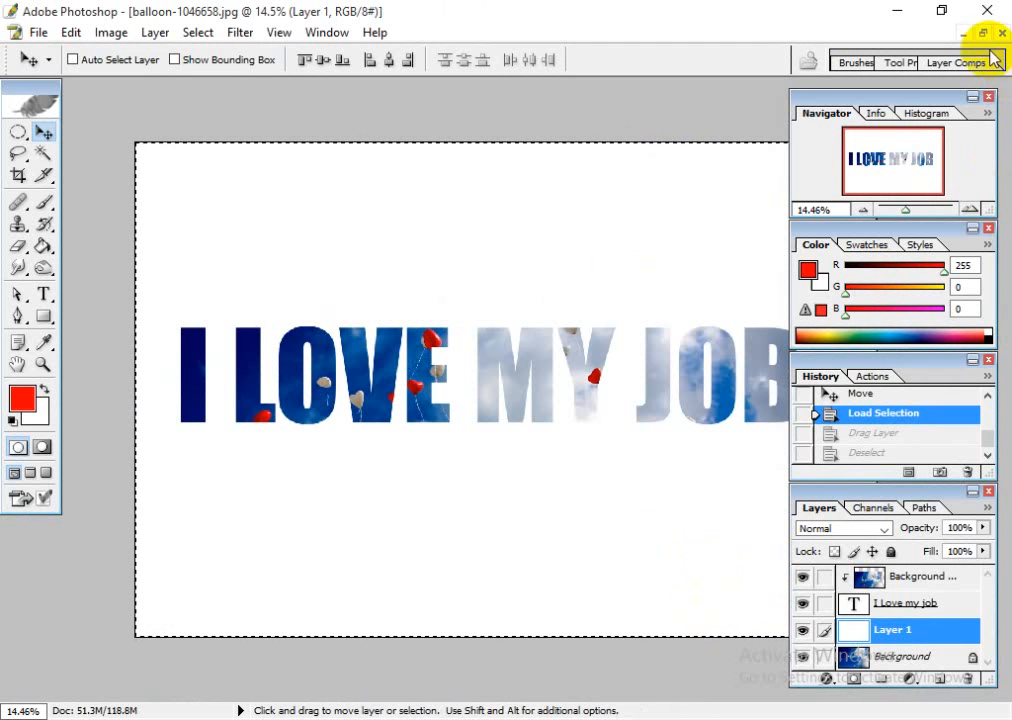
- Deselect in the balloon document and copy the Background photo of human-511848.jpg into it, directly above Layer 1
left_click(983, 33)
key("ctrl+d")
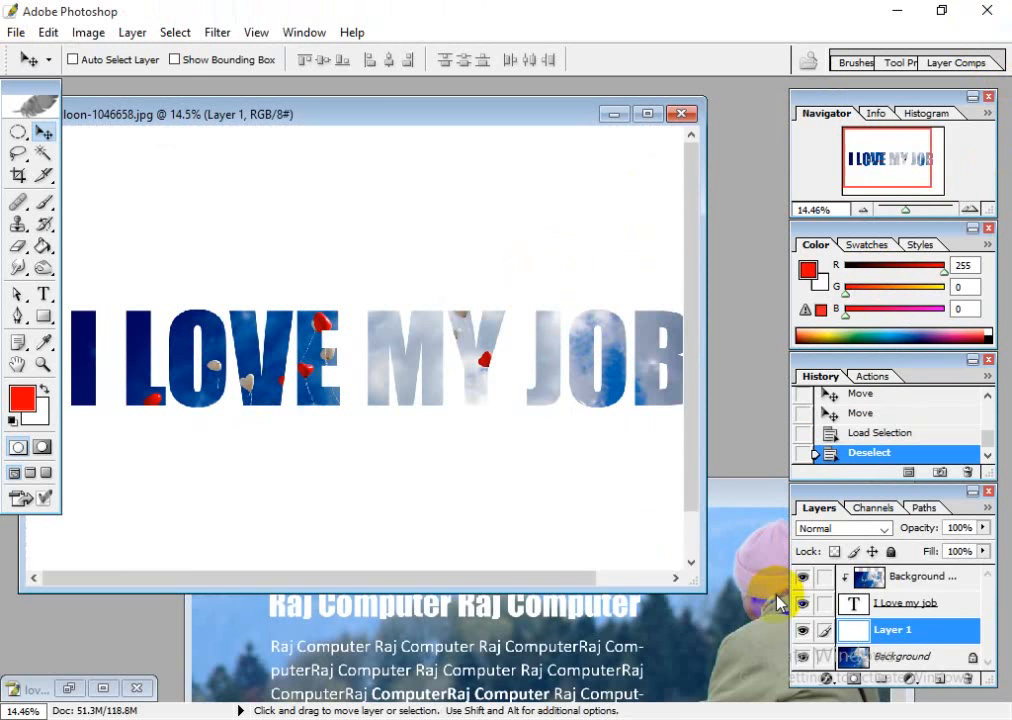
left_click(775, 604)
left_click(988, 648)
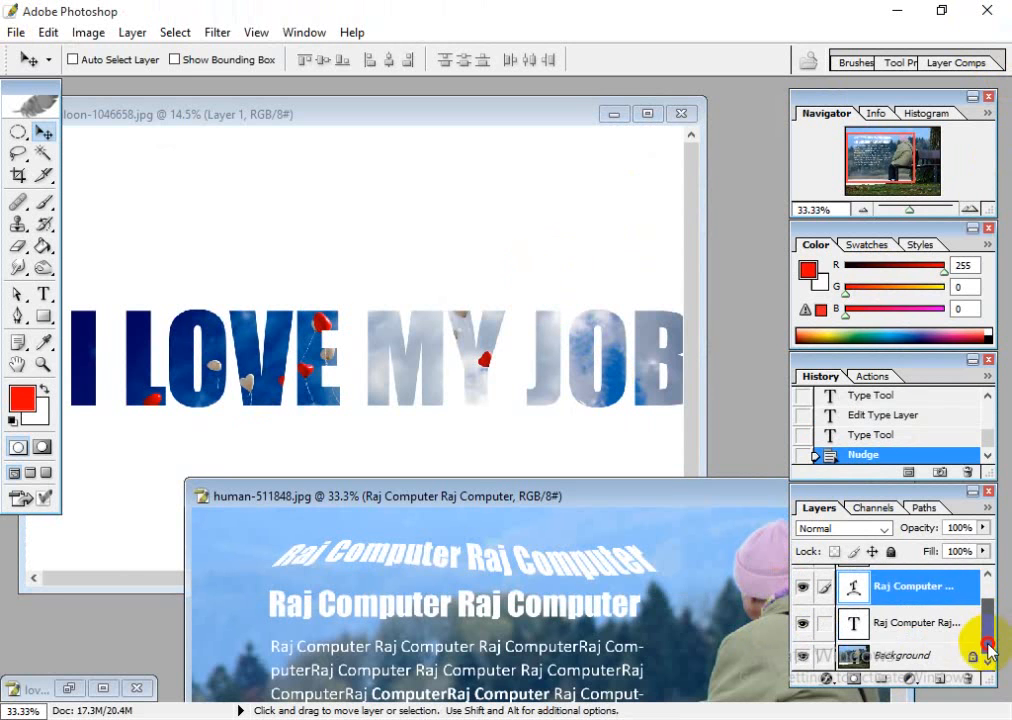
left_click(878, 655)
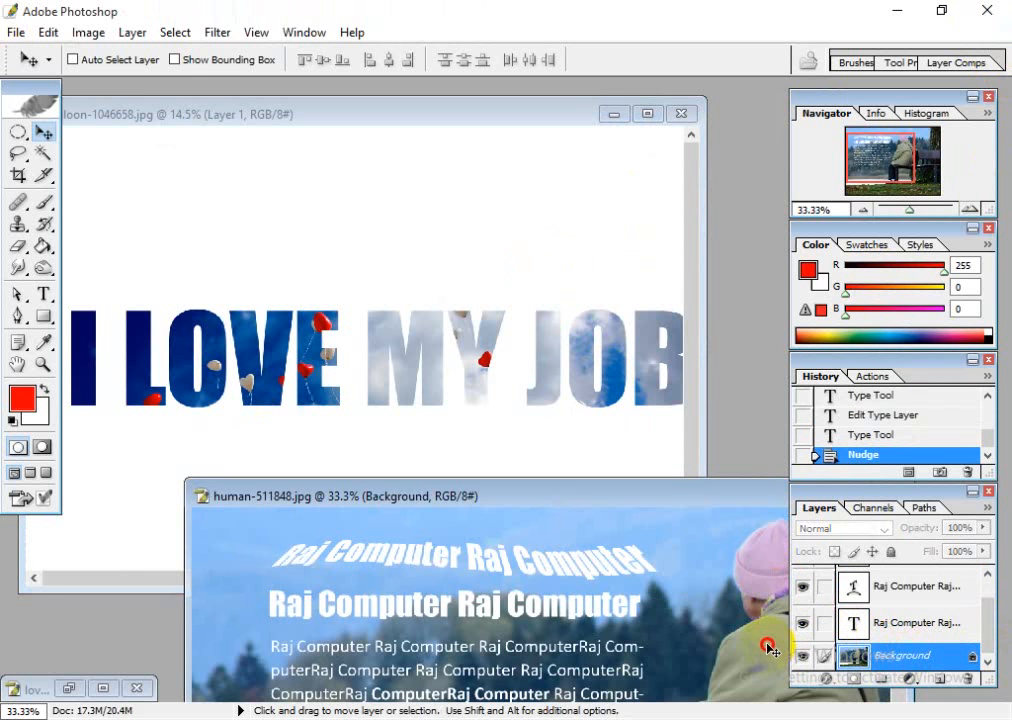
left_click_drag(770, 648, 583, 210)
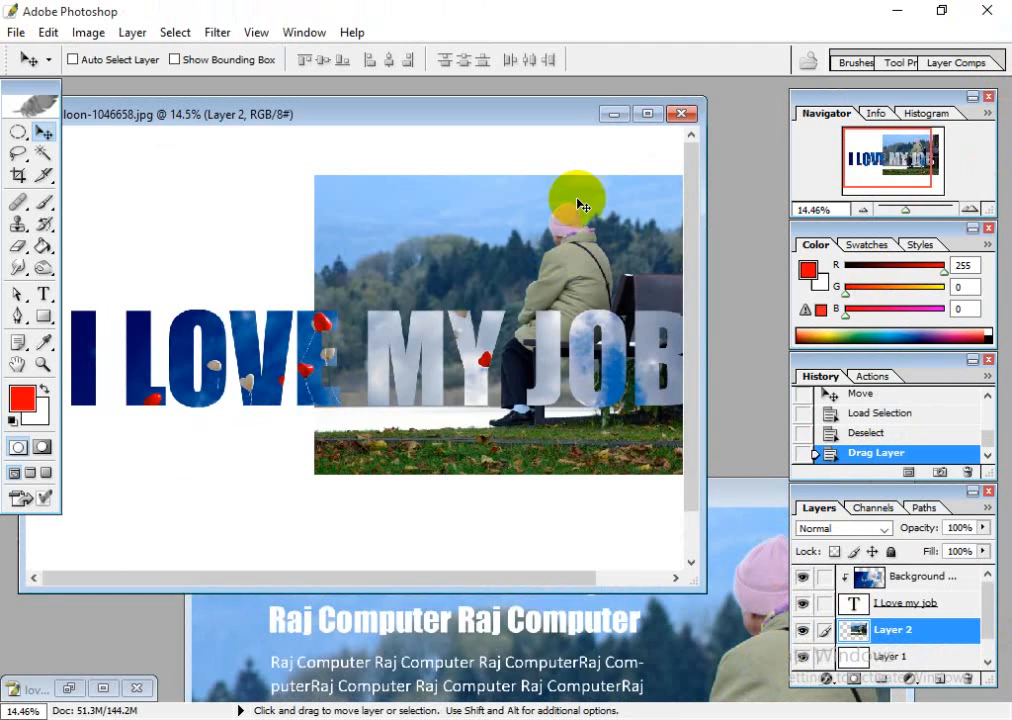
- Move the bench photo toward the canvas centre and enlarge it with Free Transform to cover most of the canvas behind the text
left_click(648, 118)
left_click_drag(520, 215, 410, 220)
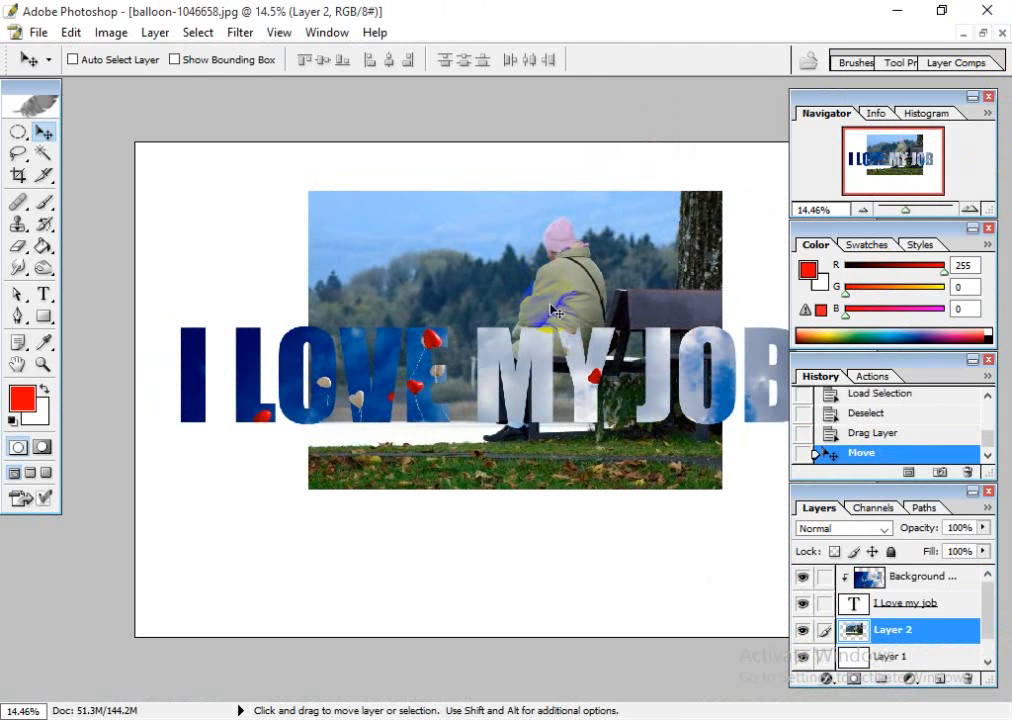
key("ctrl+t")
left_click_drag(305, 192, 135, 109)
mouse_move(403, 219)
left_mouse_down()
mouse_move(362, 243)
mouse_move(364, 258)
left_mouse_up()
key("Return")
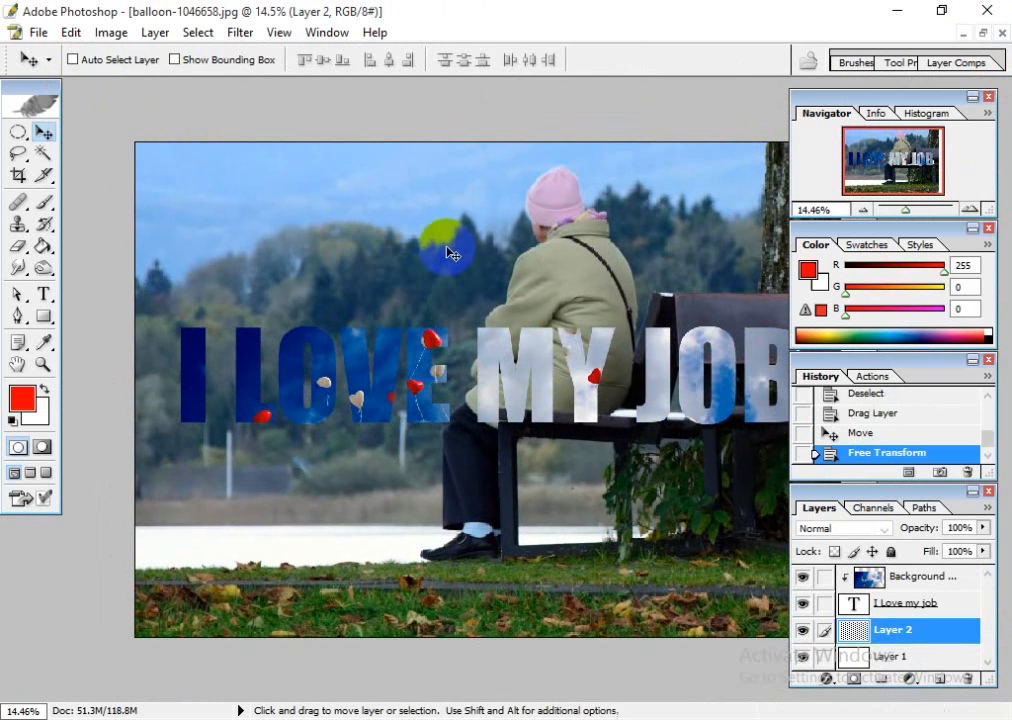
- Shift the bench photo to the canvas's right edge and stretch its left side outward to cover the whole canvas
scroll(533, 472, "down", 3)
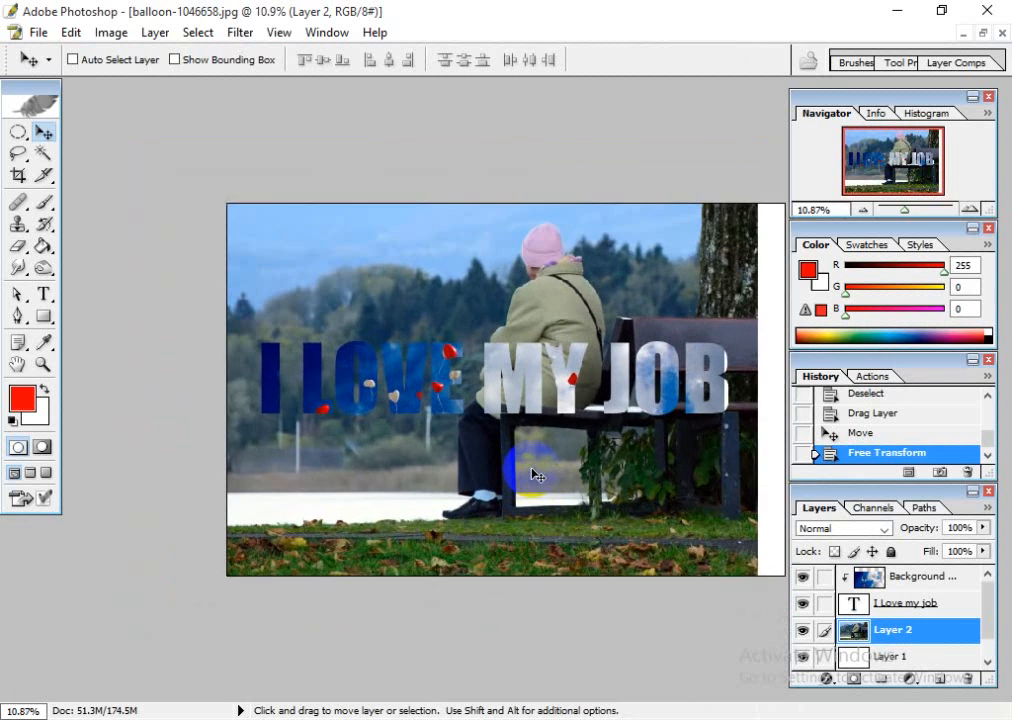
scroll(533, 472, "up", 1)
scroll(600, 524, "down", 1)
left_click_drag(600, 514, 637, 514)
key("ctrl+t")
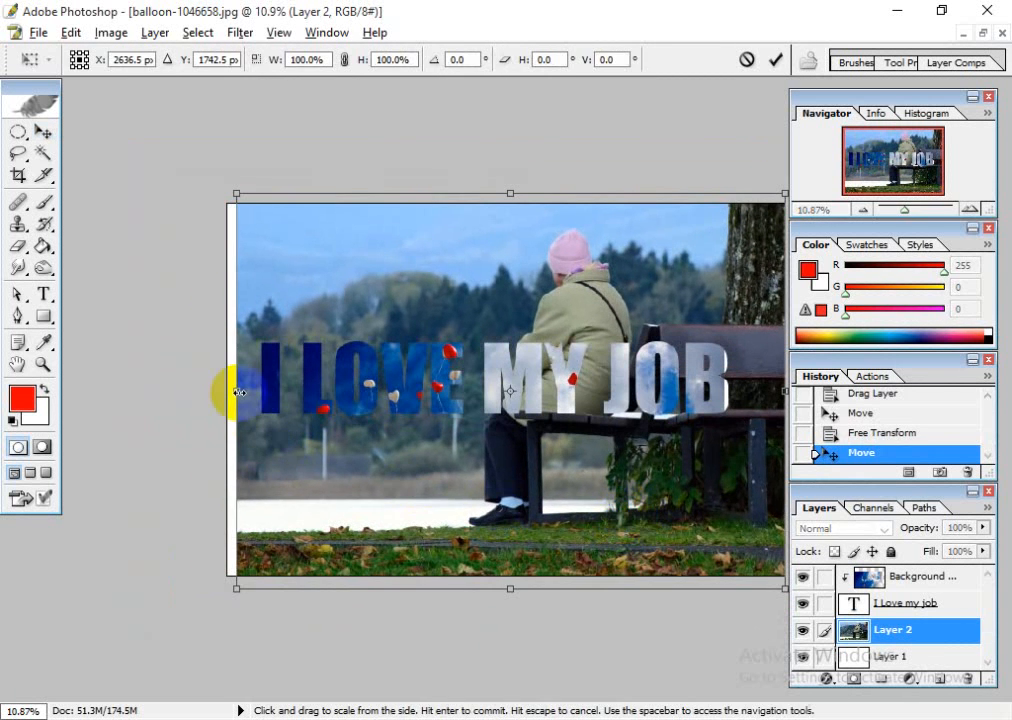
left_click_drag(230, 391, 209, 393)
key("Return")
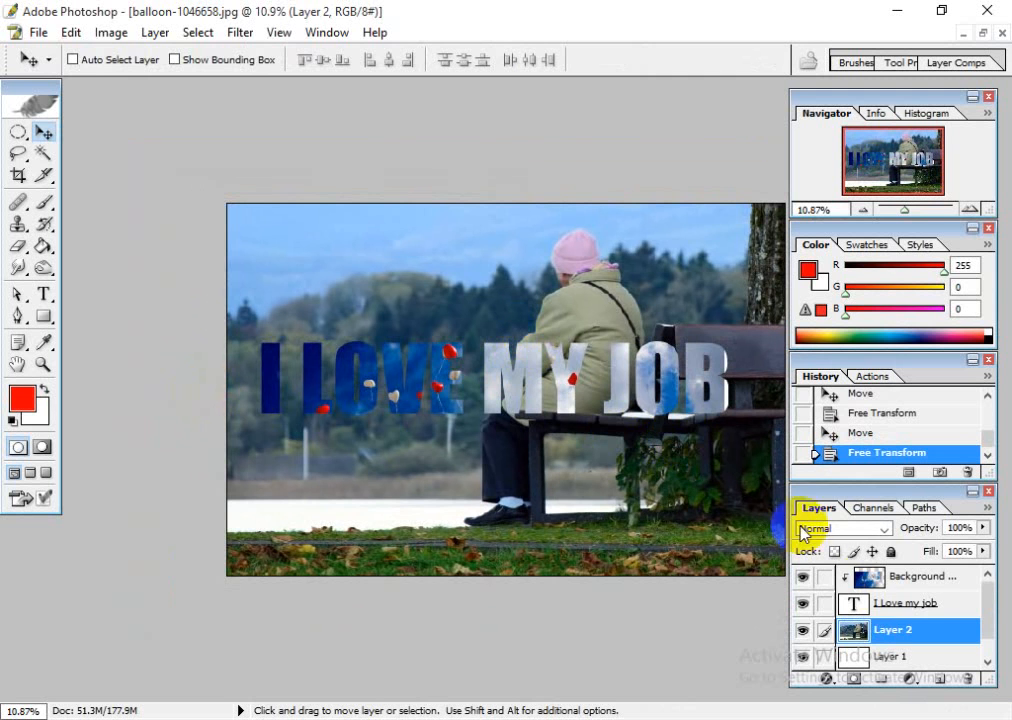
- Nudge the clipped Background copy photo to the right so it fills the last letter of the text
left_click(860, 576)
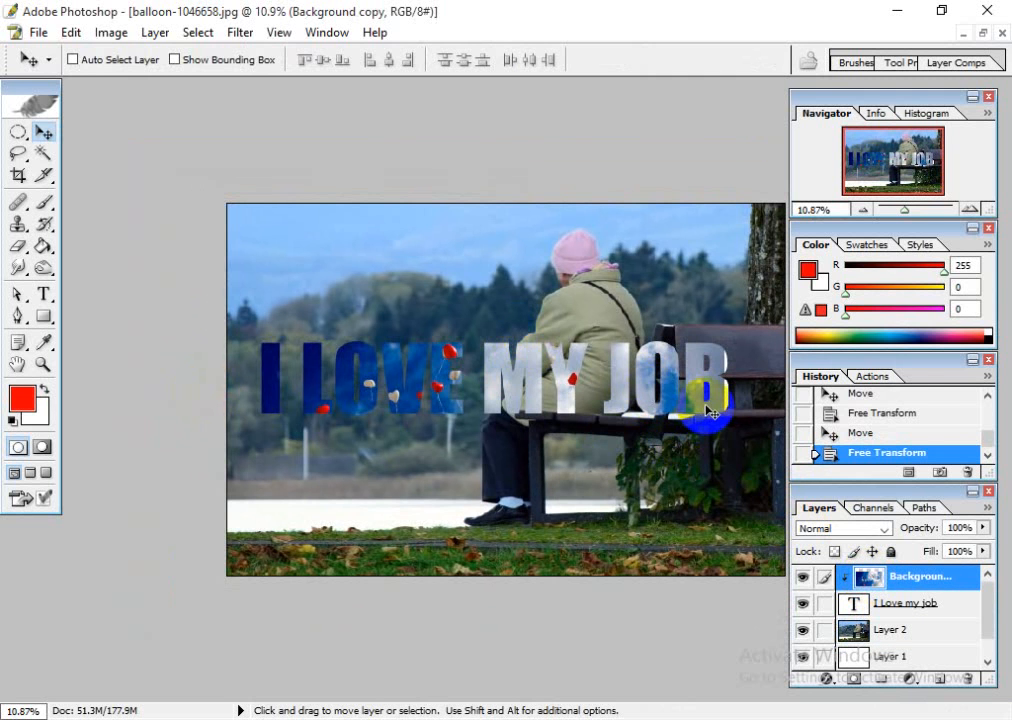
key("Right")
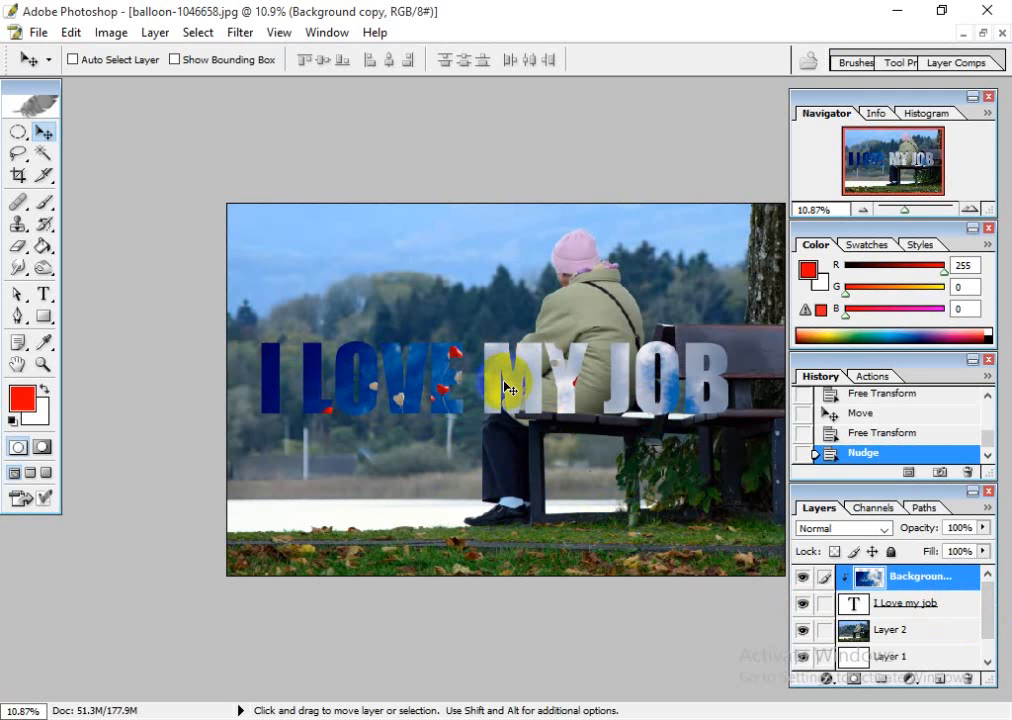
- Hide Layer 2 and Layer 1 to reveal the original balloon background, and select the "I Love my job" text layer
scroll(976, 605, "down", 1)
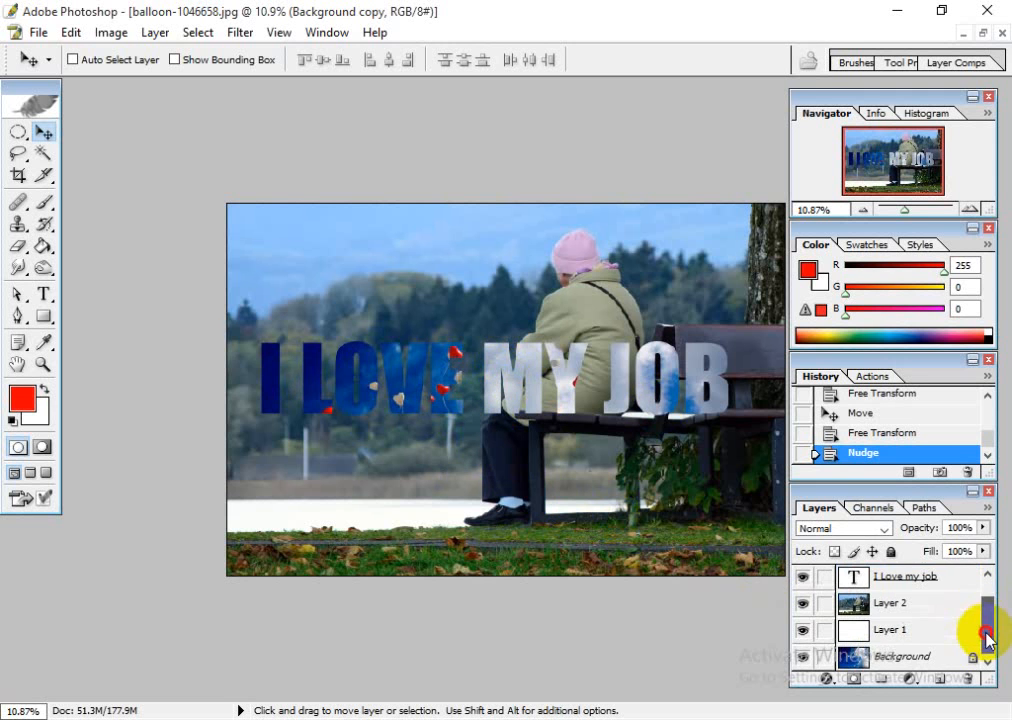
left_click(900, 660)
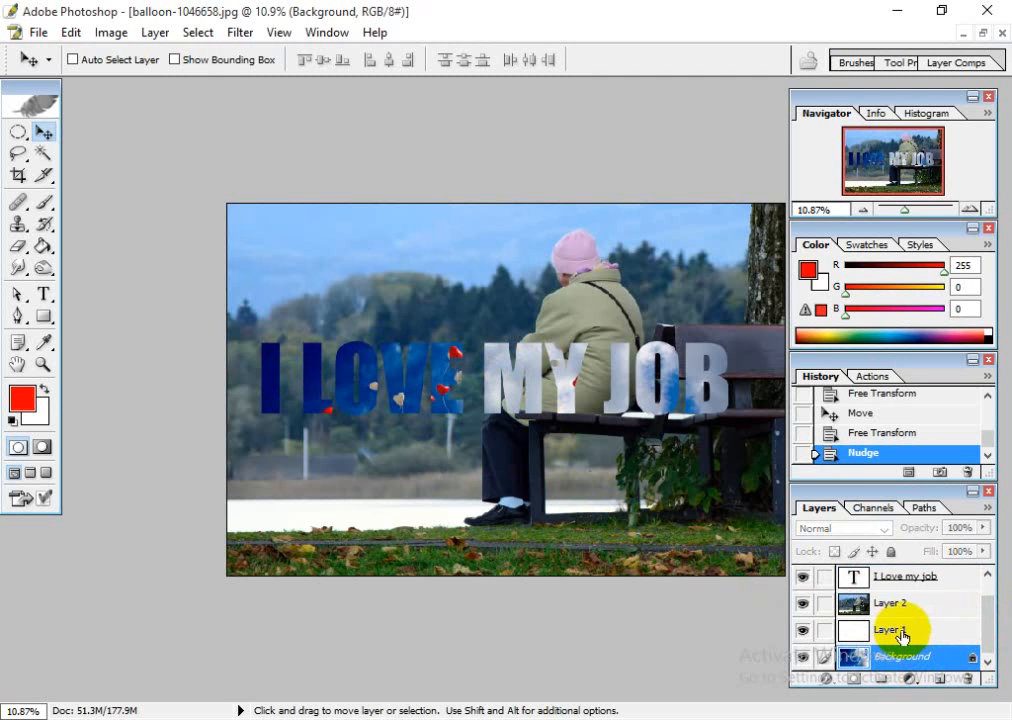
left_click(901, 631)
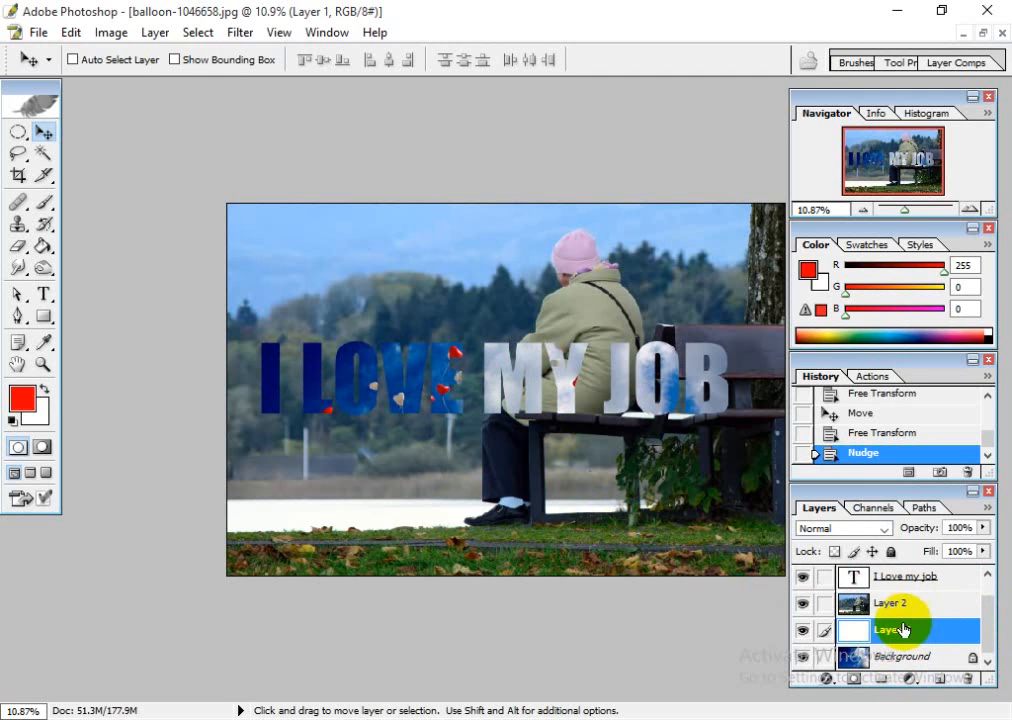
left_click(804, 603)
left_click(803, 631)
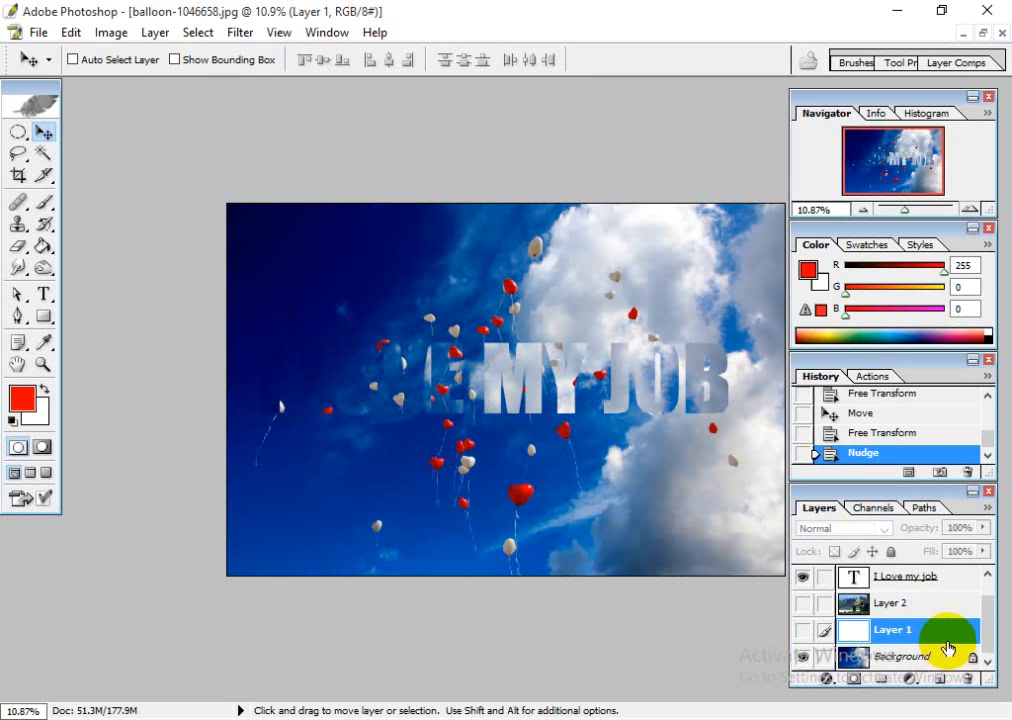
scroll(937, 647, "up", 1)
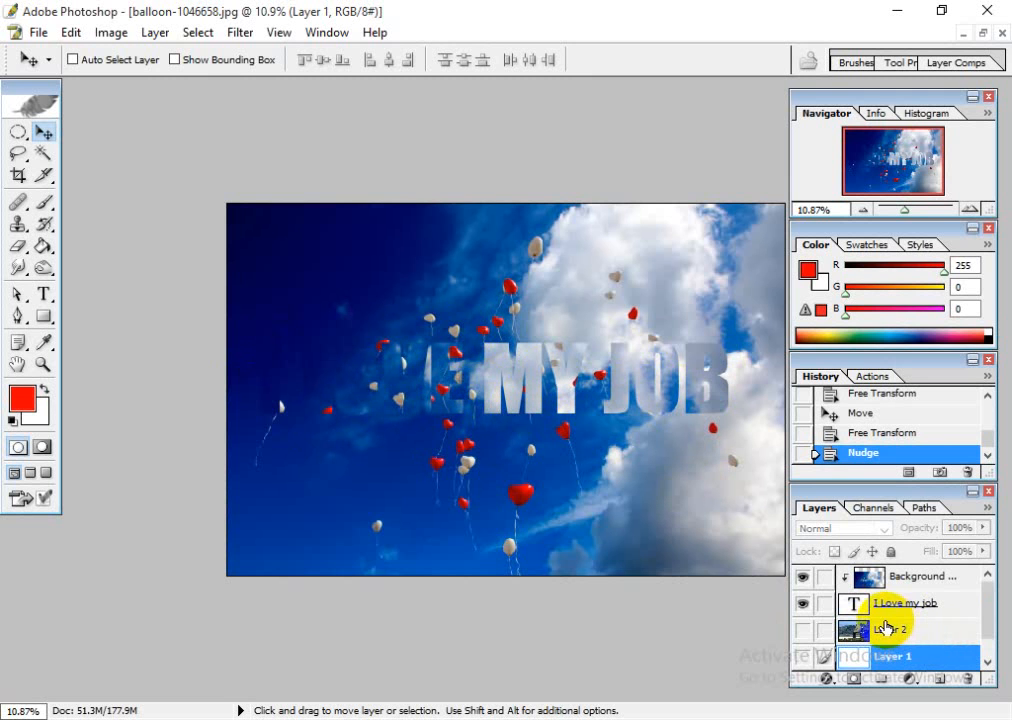
left_click(967, 607)
- Switch to the Todo list in Notepad and review the Shadow and Strock items under Blending Option
key("alt+Tab")
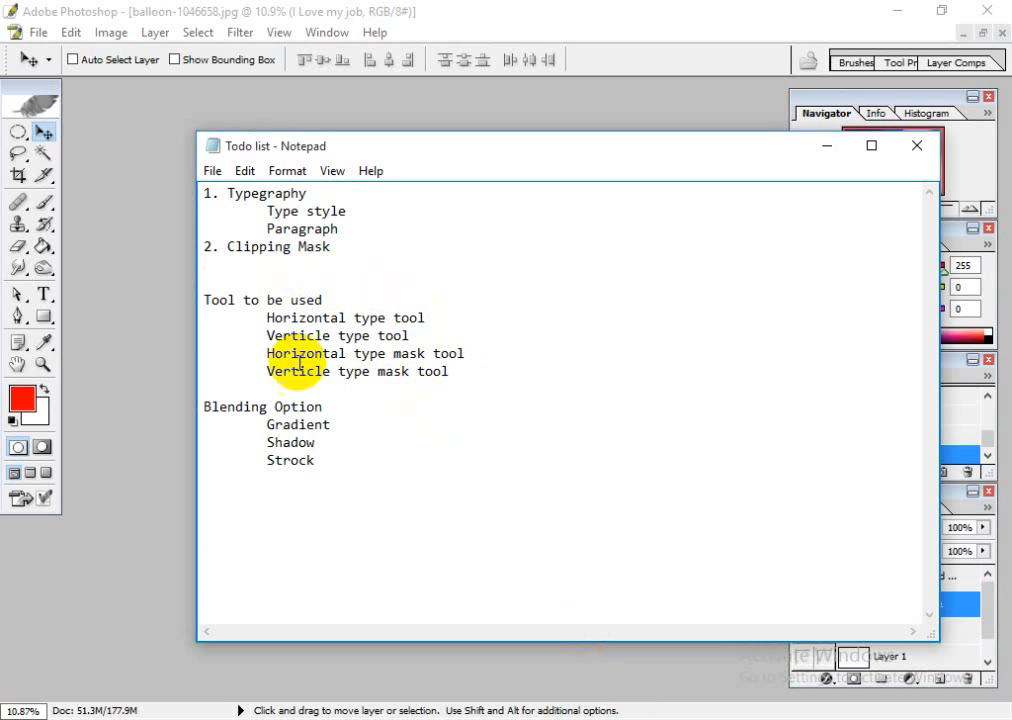
left_click_drag(313, 460, 251, 442)
left_click(429, 481)
left_click(684, 9)
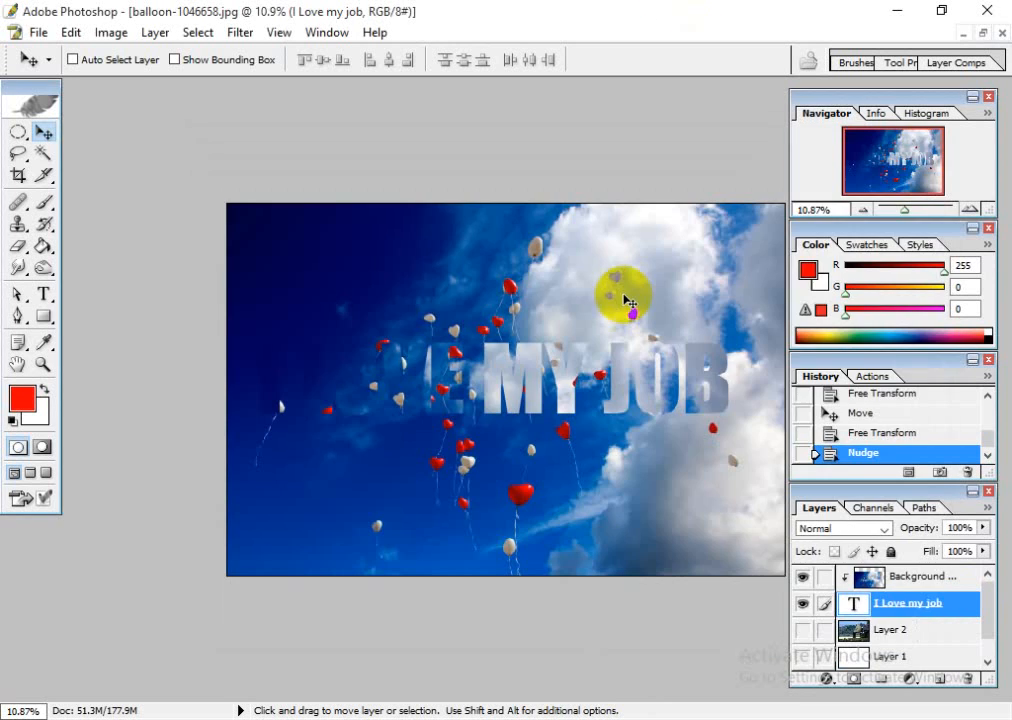
key("alt+Tab")
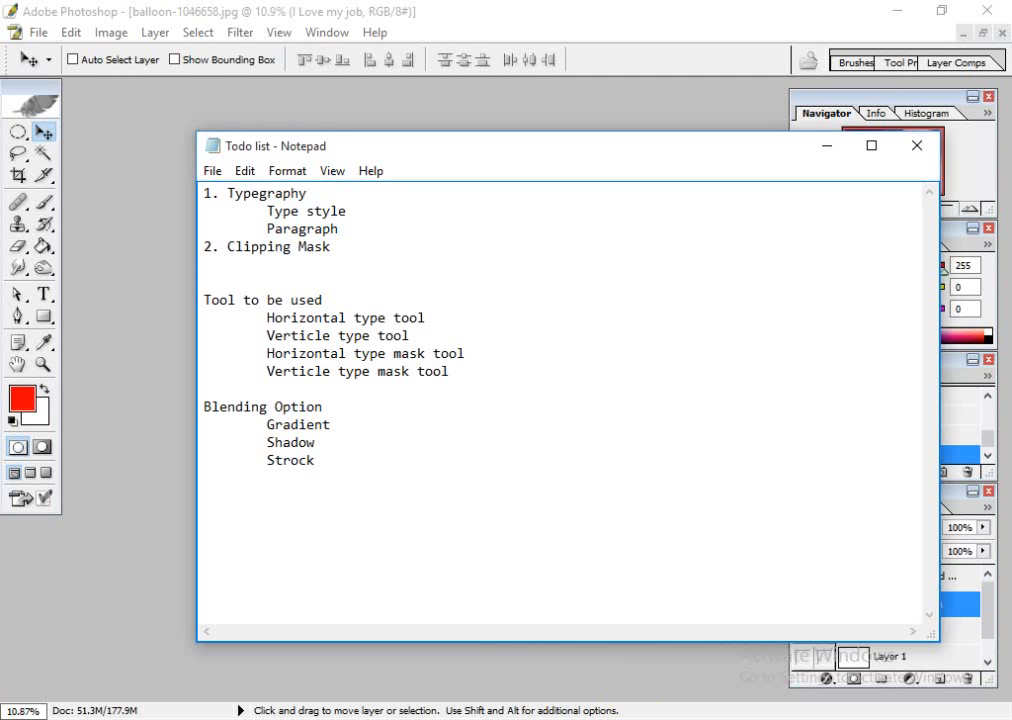
- Switch back to Photoshop, check the layer stack down to the Background, and select the "I Love my job" text layer
key("alt+Tab")
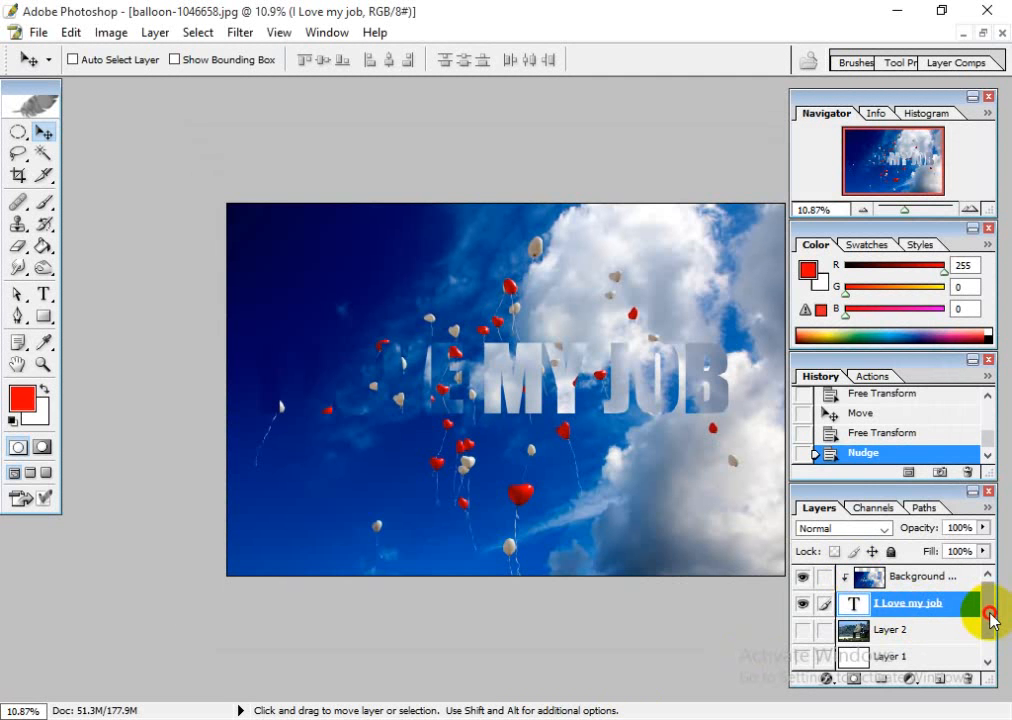
left_click(975, 578)
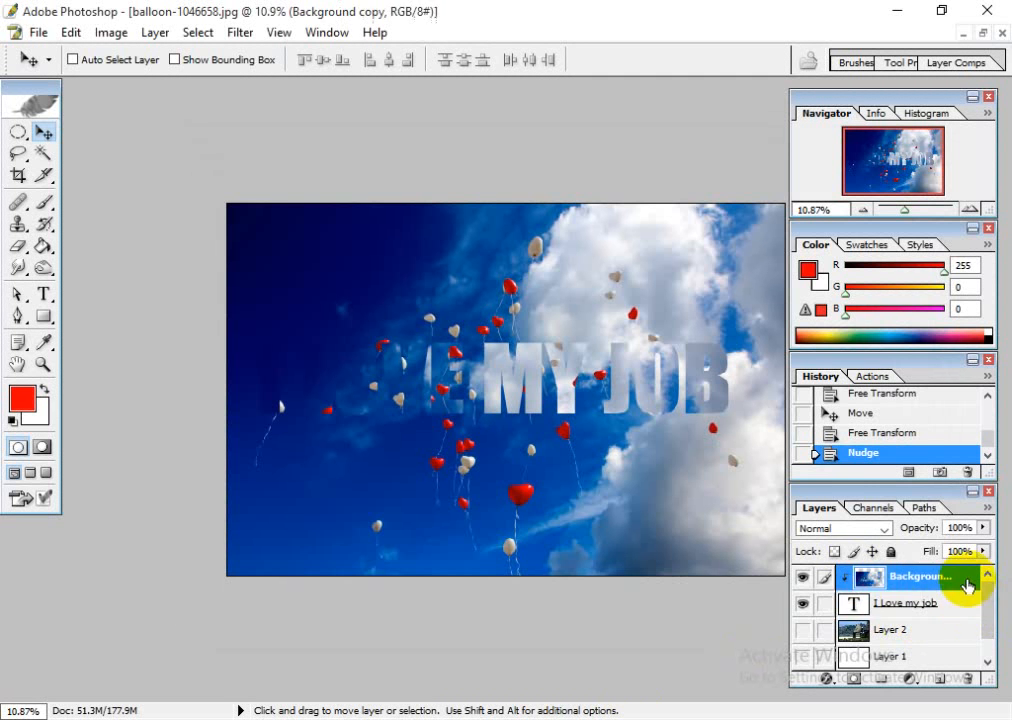
left_click(913, 627)
left_click(802, 631)
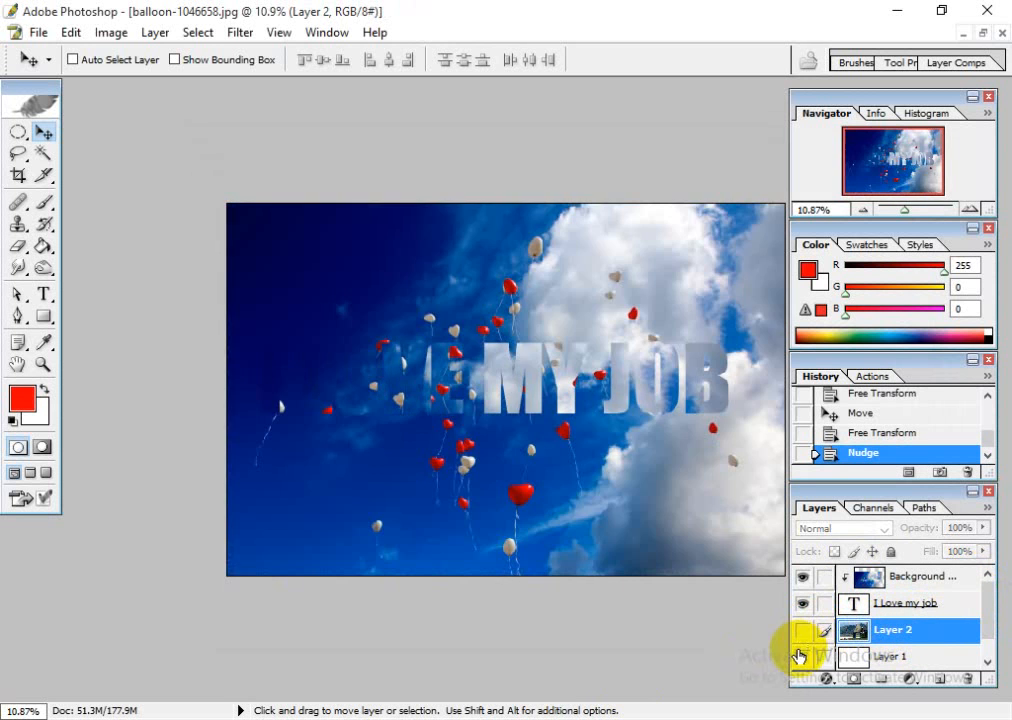
left_click(801, 657)
left_click(801, 657)
scroll(956, 643, "down", 1)
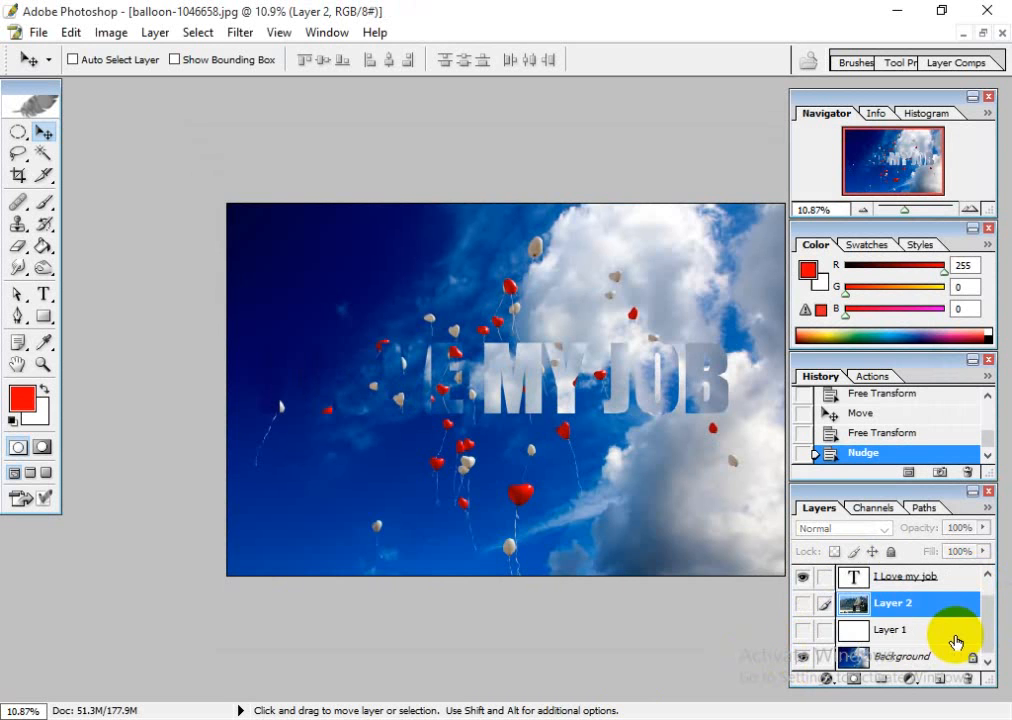
scroll(968, 632, "up", 1)
left_click(955, 604)
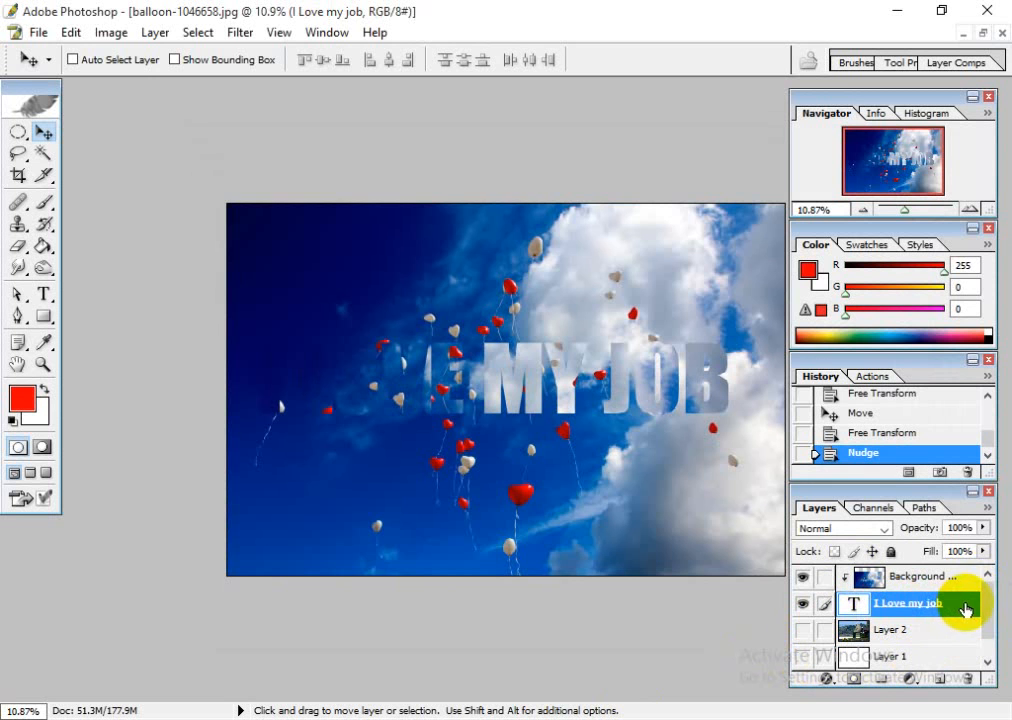
double_click(970, 611)
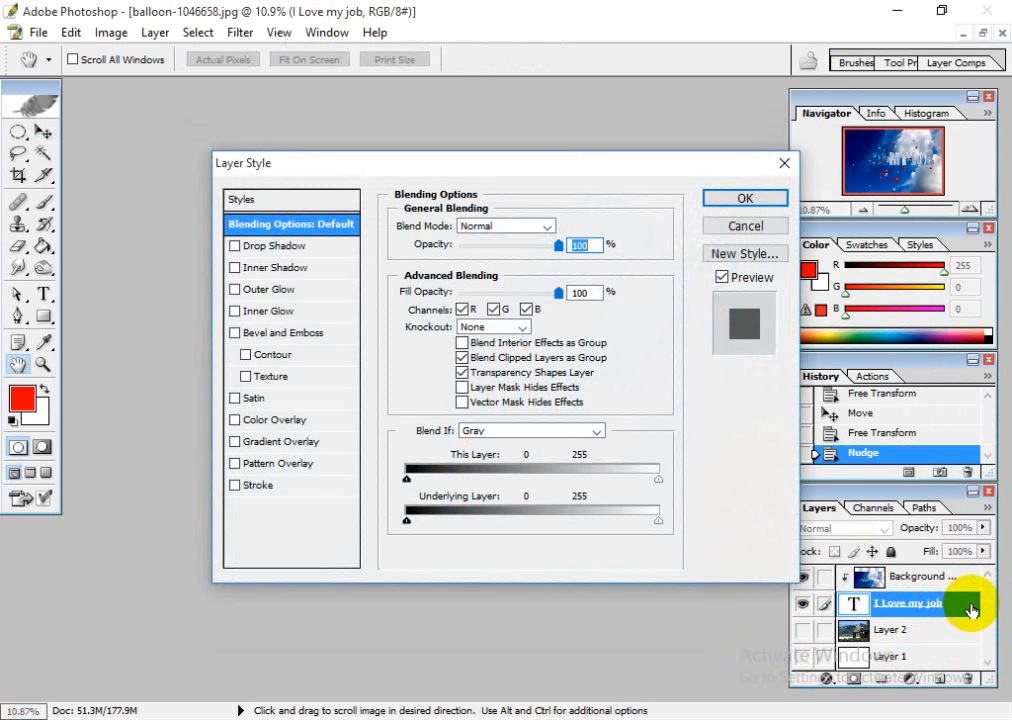
left_click_drag(553, 169, 553, 155)
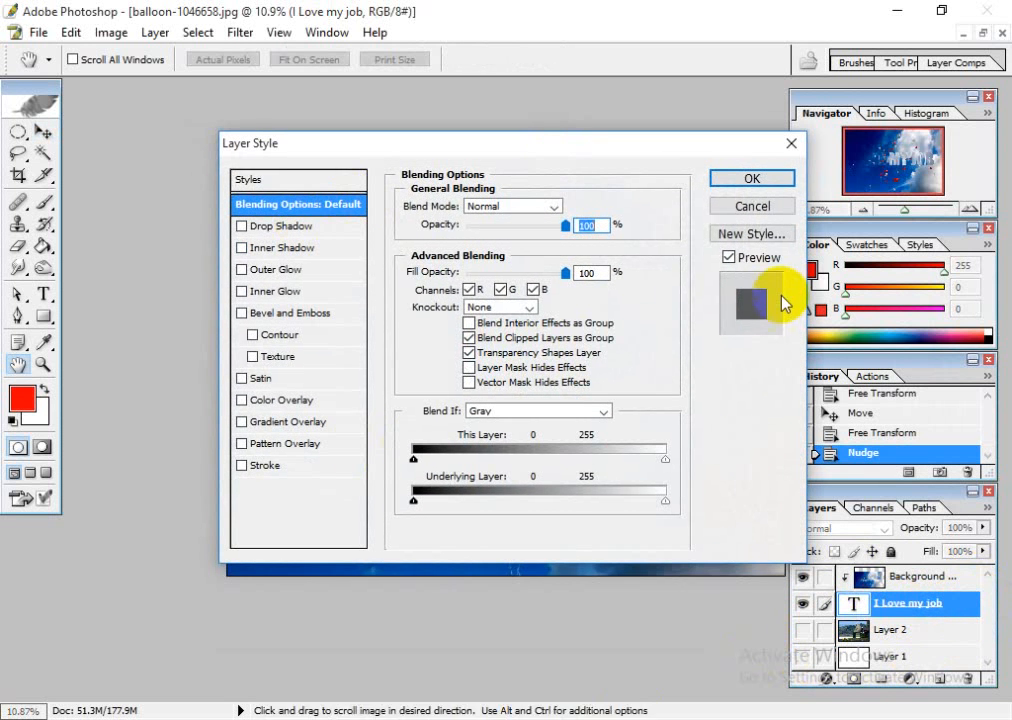
left_click(772, 178)
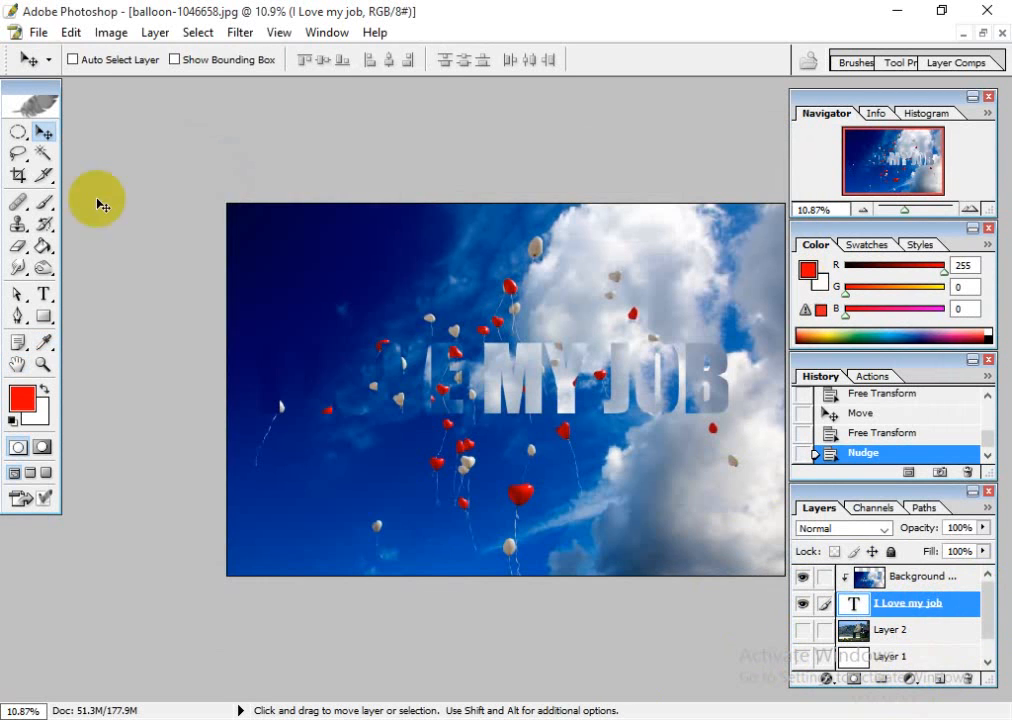
- Open the Blending Options of the "I Love my job" text layer and add a Stroke effect with a size of 9 px
left_click(155, 32)
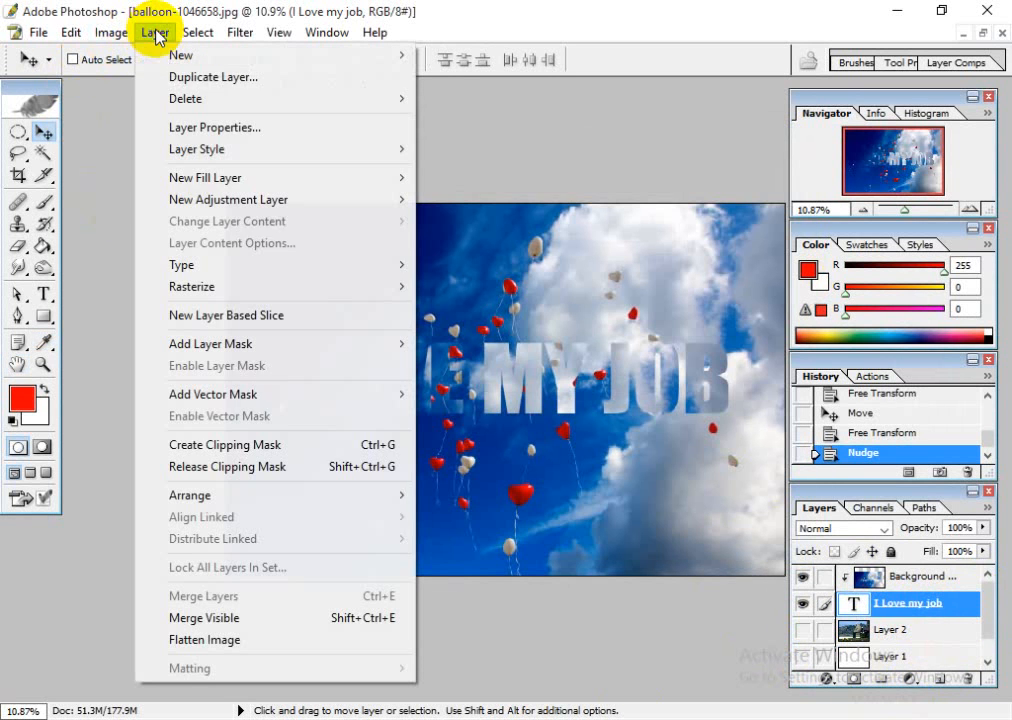
left_click(234, 158)
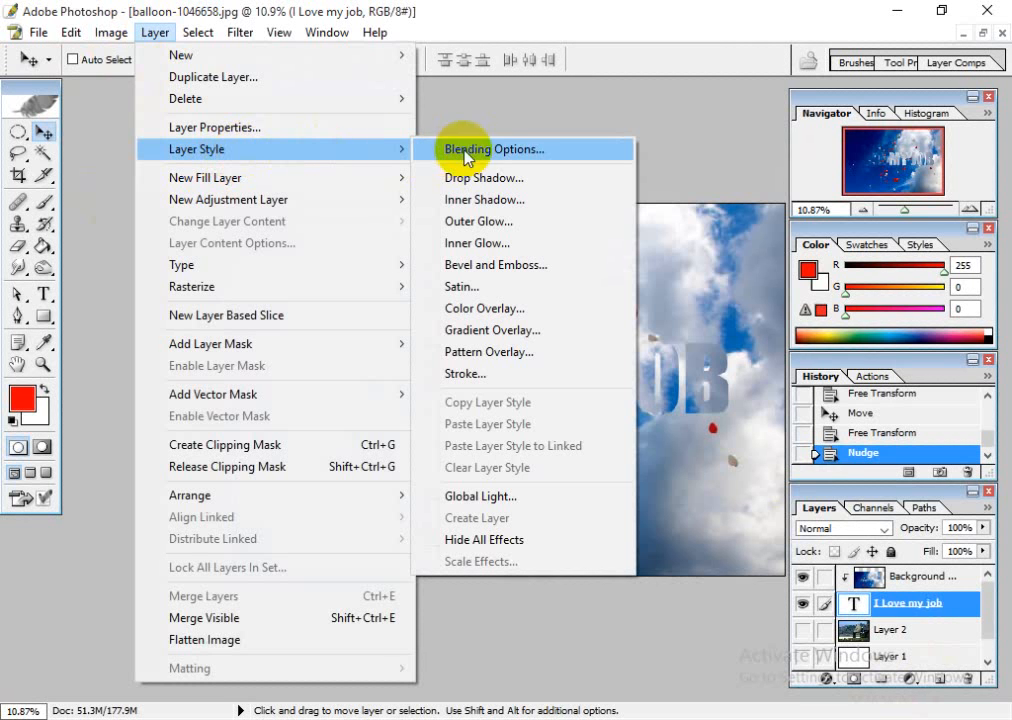
left_click(513, 152)
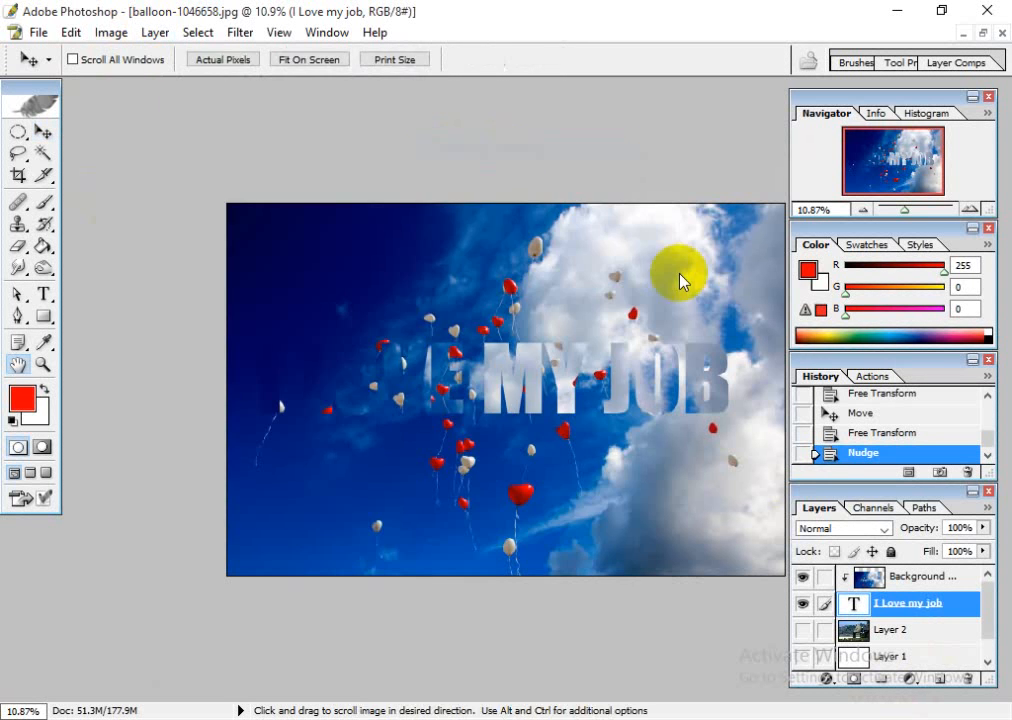
left_click_drag(599, 149, 903, 68)
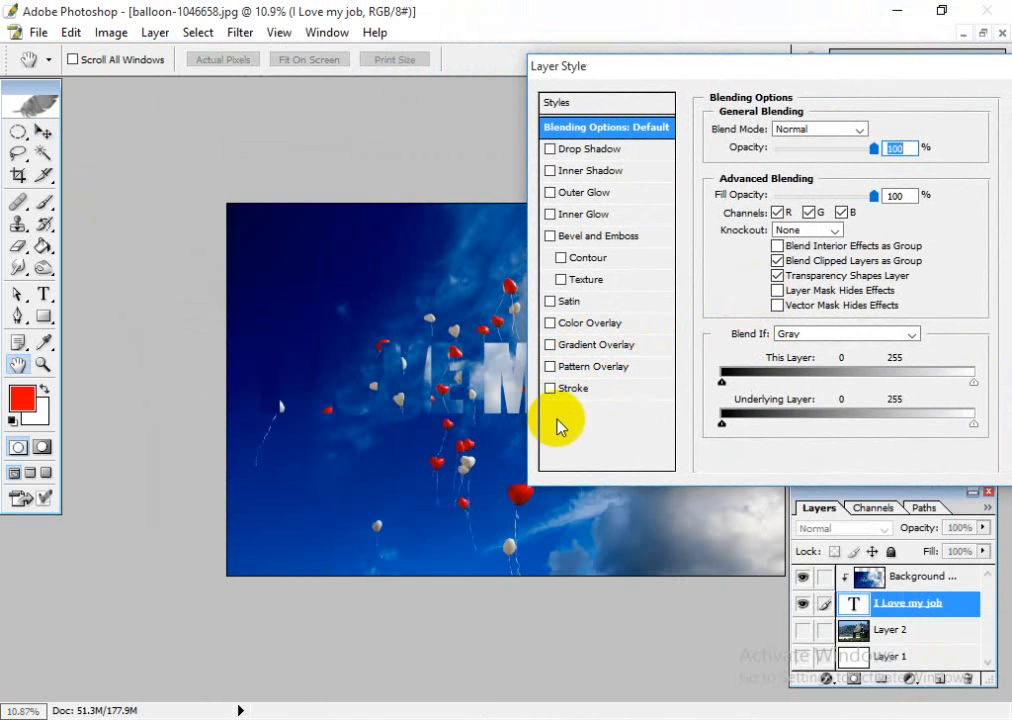
left_click_drag(672, 68, 681, 47)
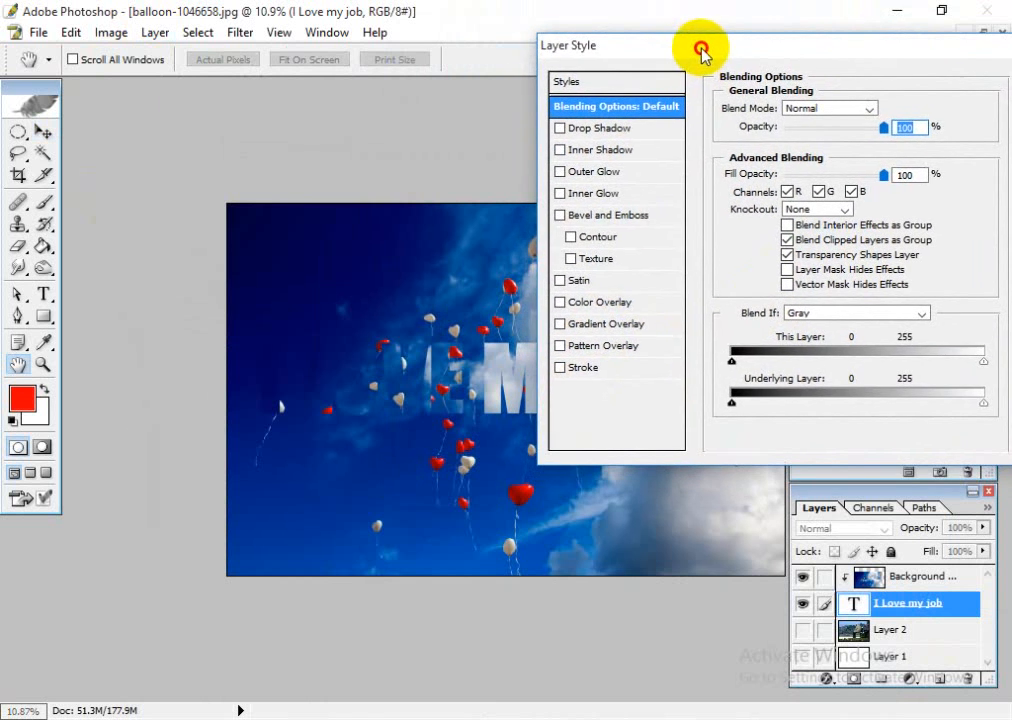
left_click(577, 370)
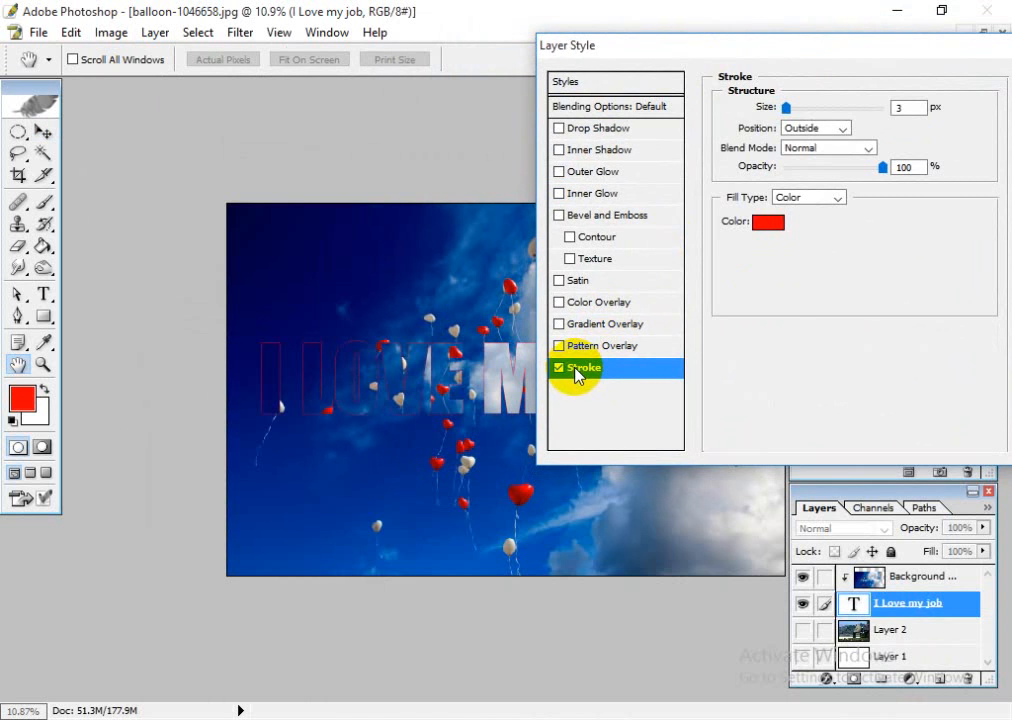
mouse_move(720, 63)
left_mouse_down()
mouse_move(724, 85)
mouse_move(632, 474)
mouse_move(734, 136)
mouse_move(697, 76)
left_mouse_up()
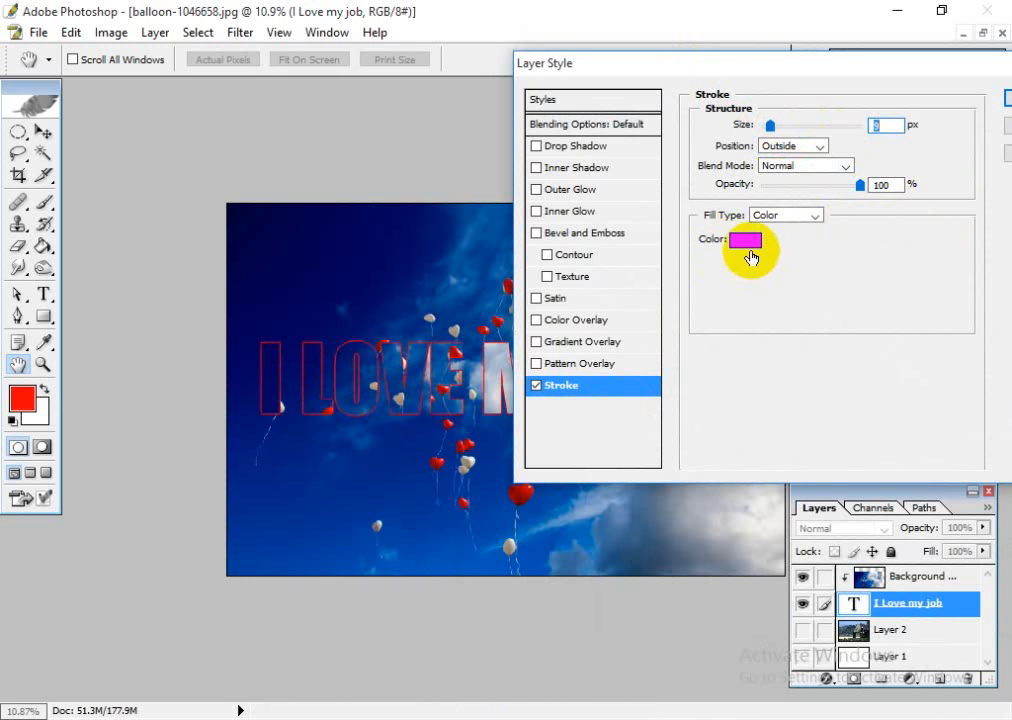
- Set the text layer's stroke color to white (FFFFFF)
left_click(744, 248)
left_click_drag(628, 293, 463, 171)
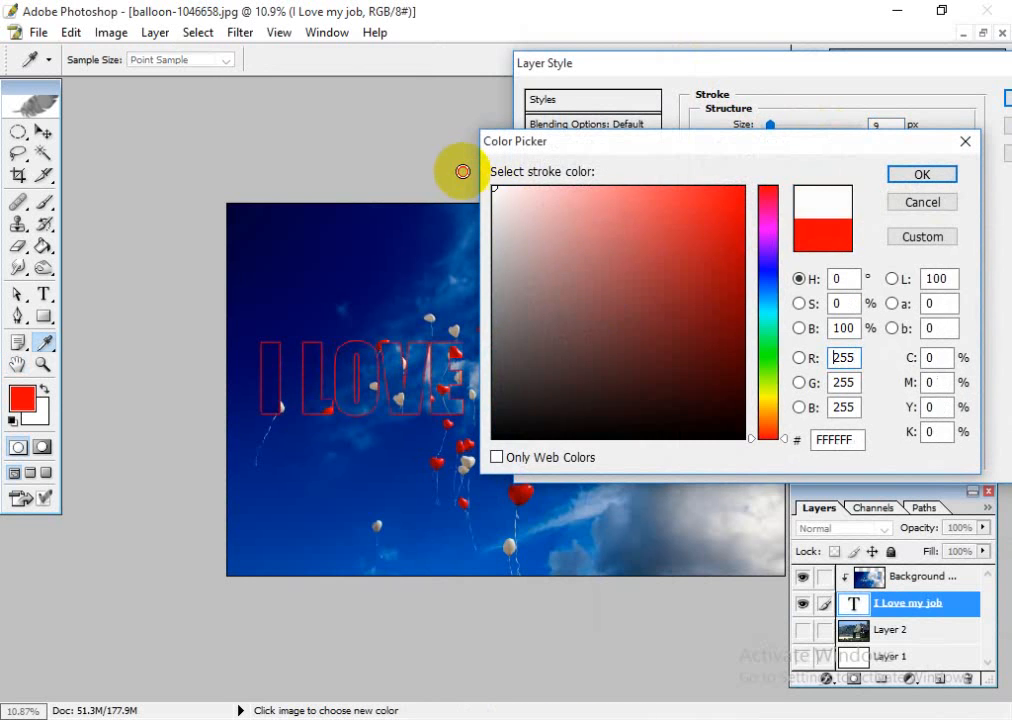
left_click(918, 176)
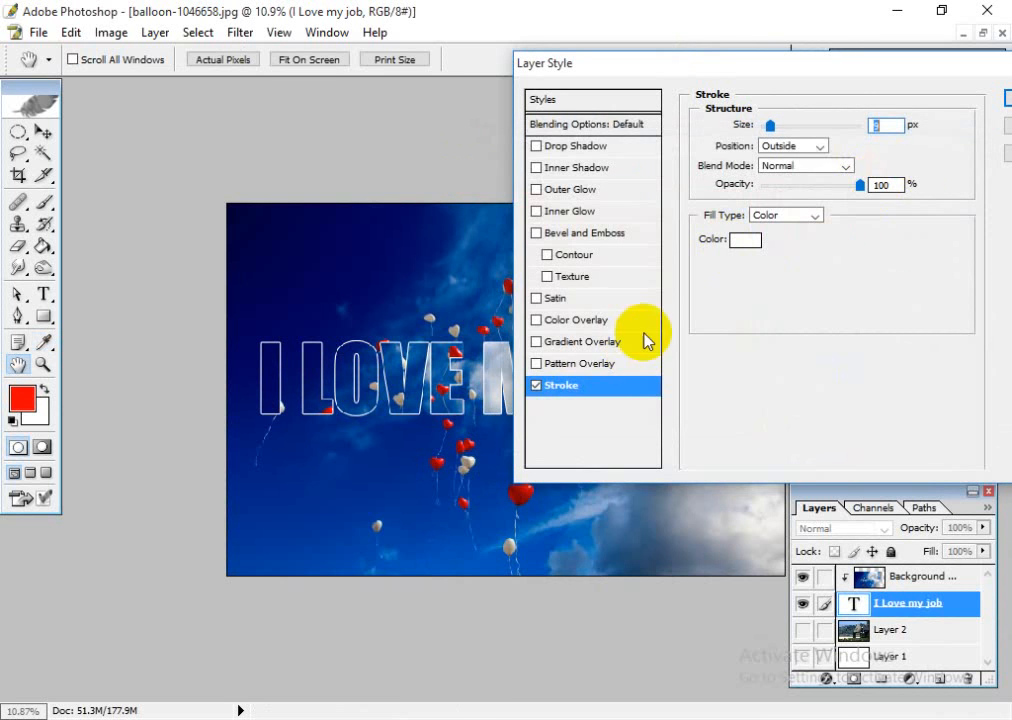
- Try black and white for the text's stroke color, and settle on light grey (D0D0D0)
mouse_move(758, 72)
left_mouse_down()
mouse_move(670, 500)
mouse_move(700, 126)
left_mouse_up()
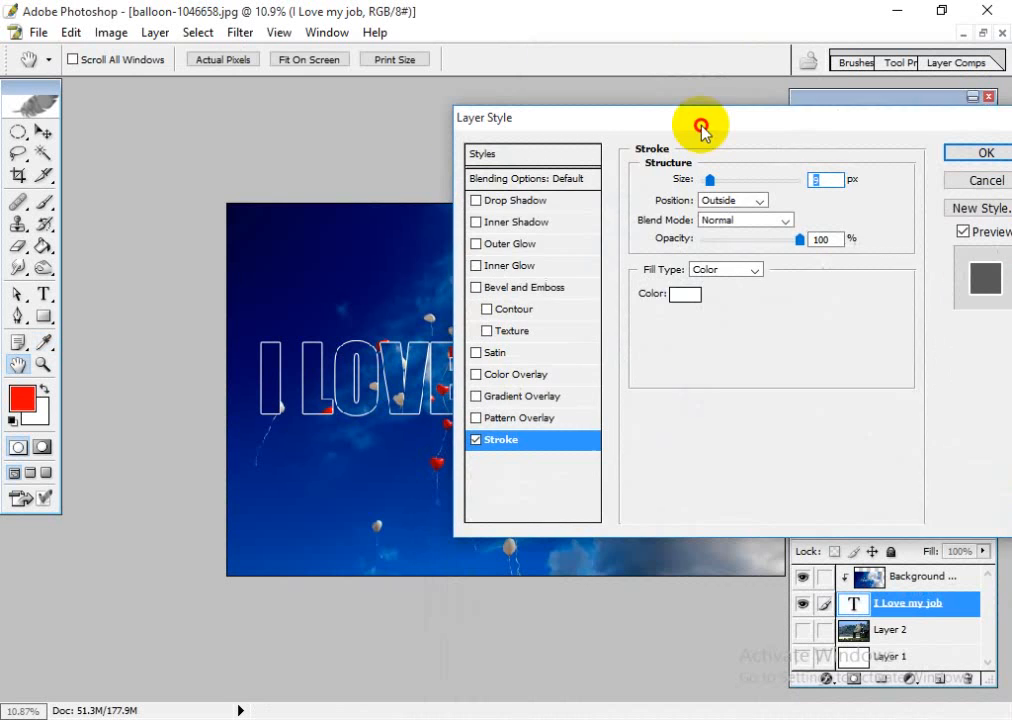
left_click(682, 289)
left_click_drag(659, 377, 461, 429)
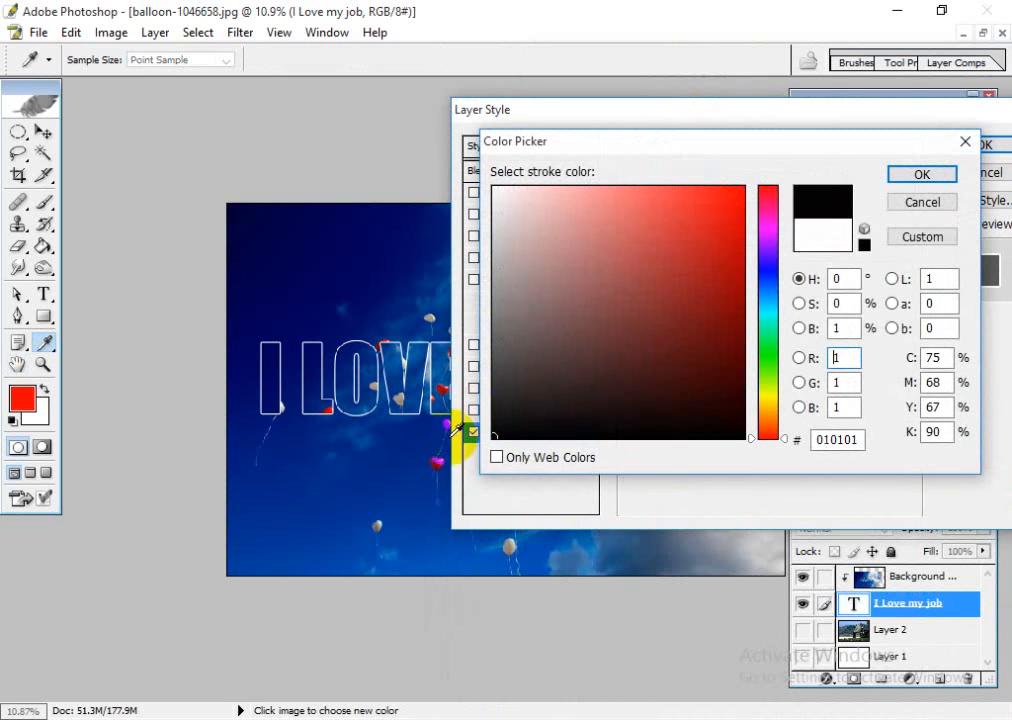
left_click_drag(565, 385, 490, 164)
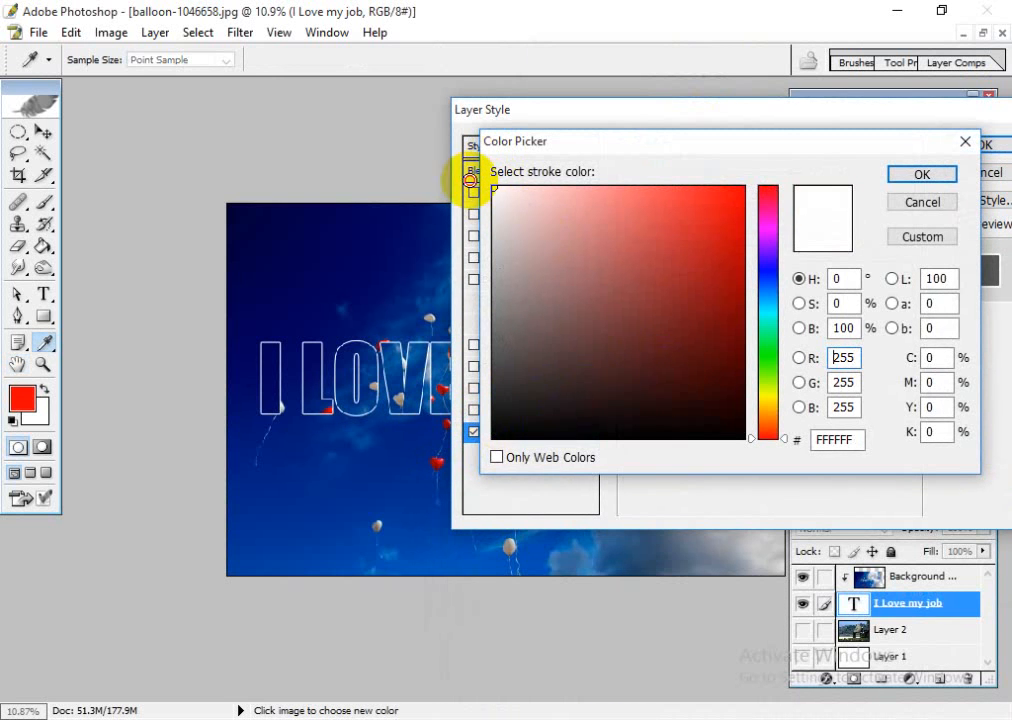
mouse_move(513, 224)
left_mouse_down()
mouse_move(486, 254)
mouse_move(501, 219)
mouse_move(486, 233)
left_mouse_up()
left_click(922, 174)
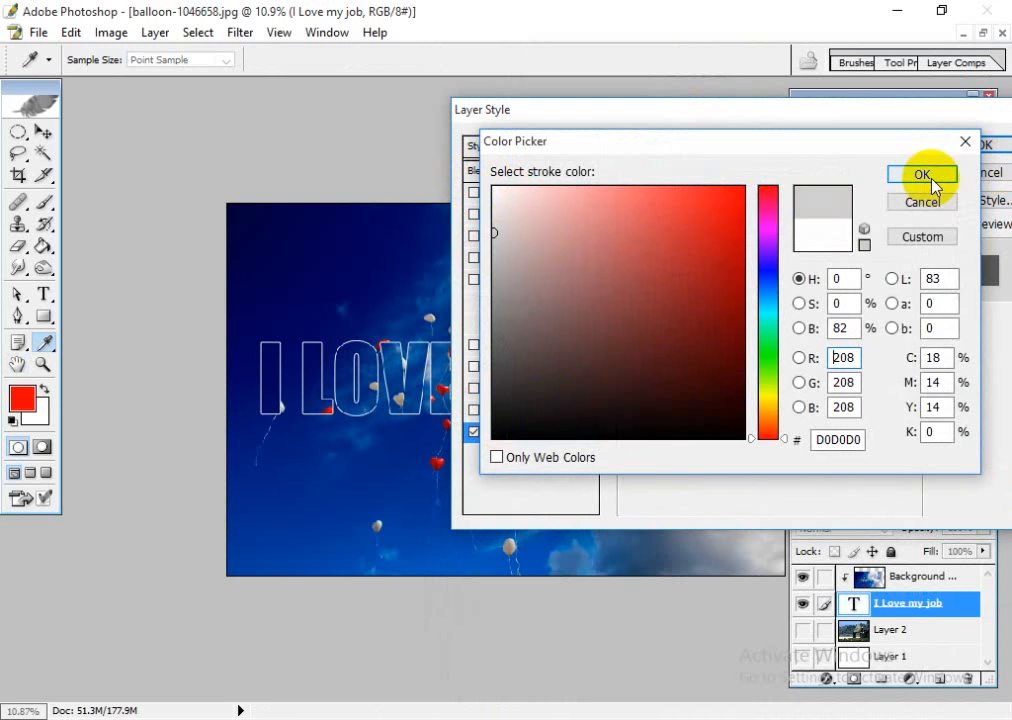
- Increase the text's stroke size to 14 px and move the Layer Style dialog below the text to uncover the whole phrase
double_click(824, 172)
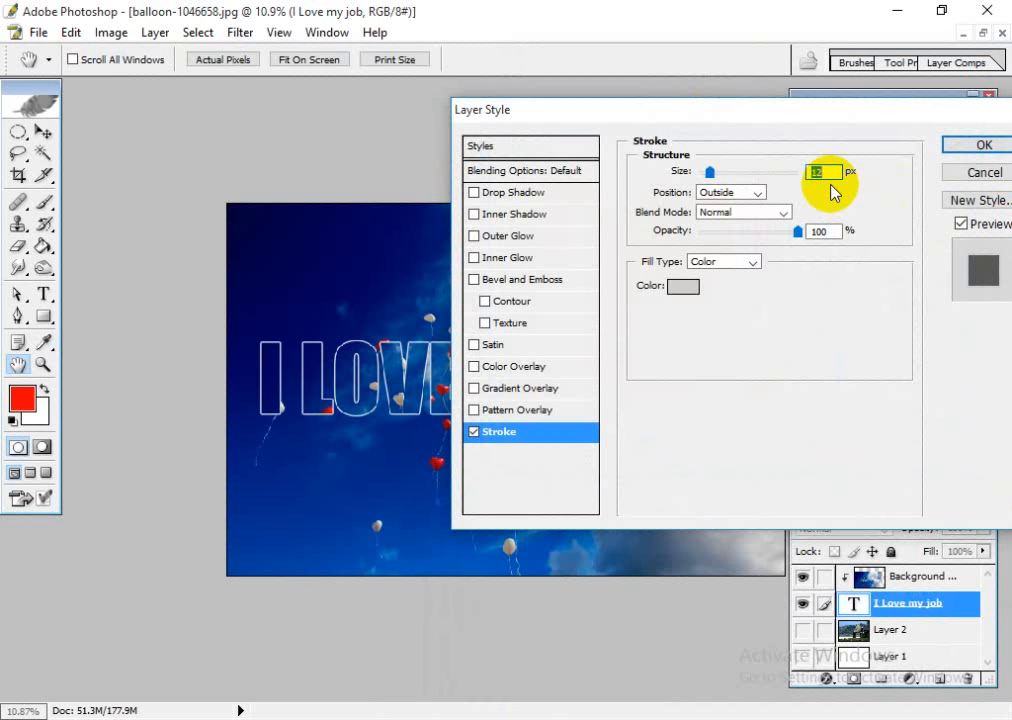
left_click_drag(730, 118, 689, 393)
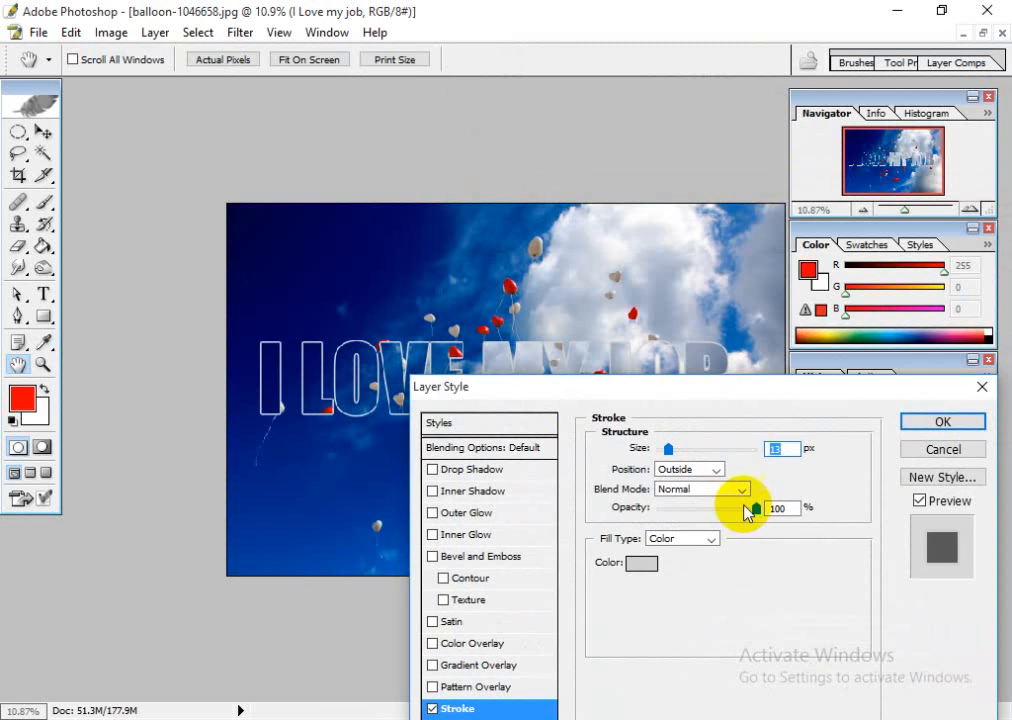
key("Up")
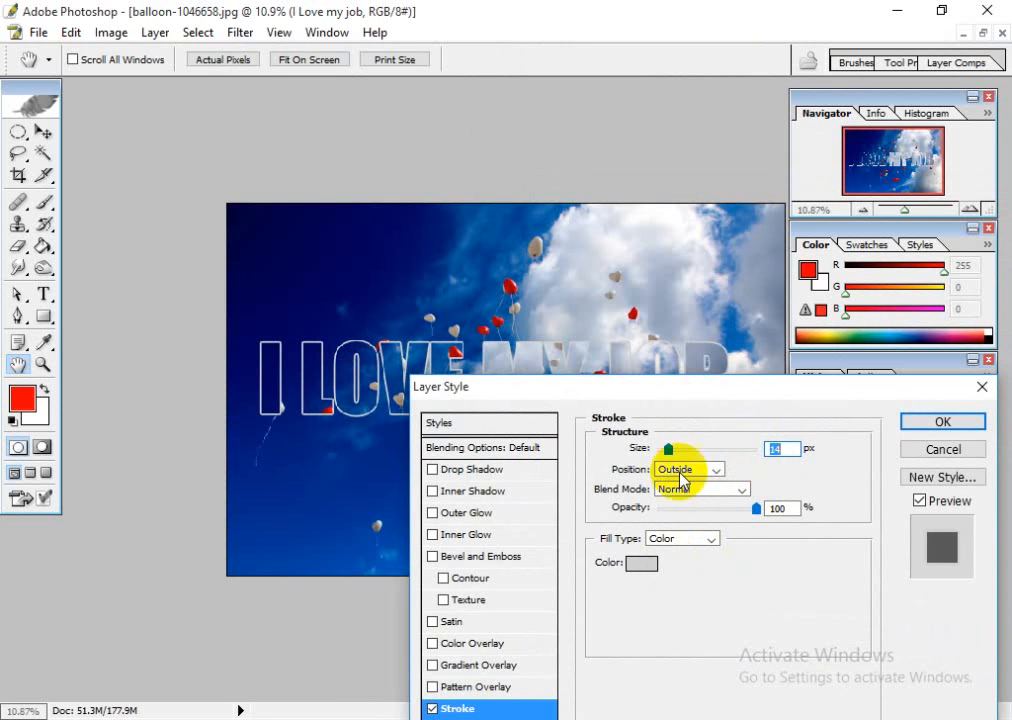
left_click_drag(707, 395, 528, 468)
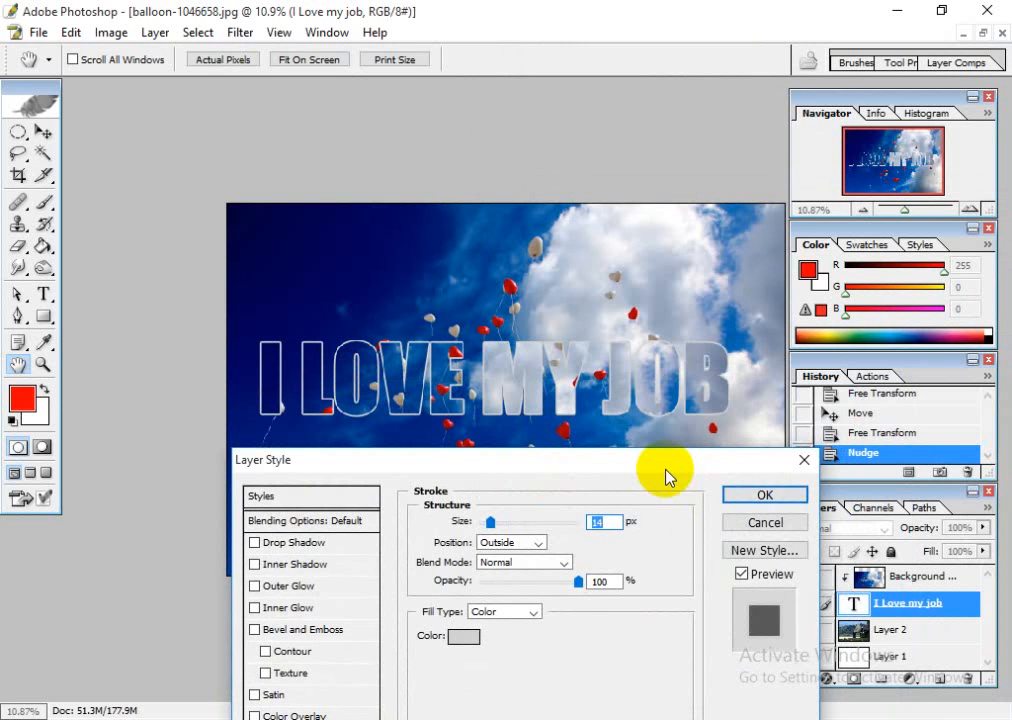
- Try stroke sizes of 1 px and 11 px on the "I Love my job" text layer
mouse_move(666, 476)
left_mouse_down()
mouse_move(809, 318)
mouse_move(843, 163)
left_mouse_up()
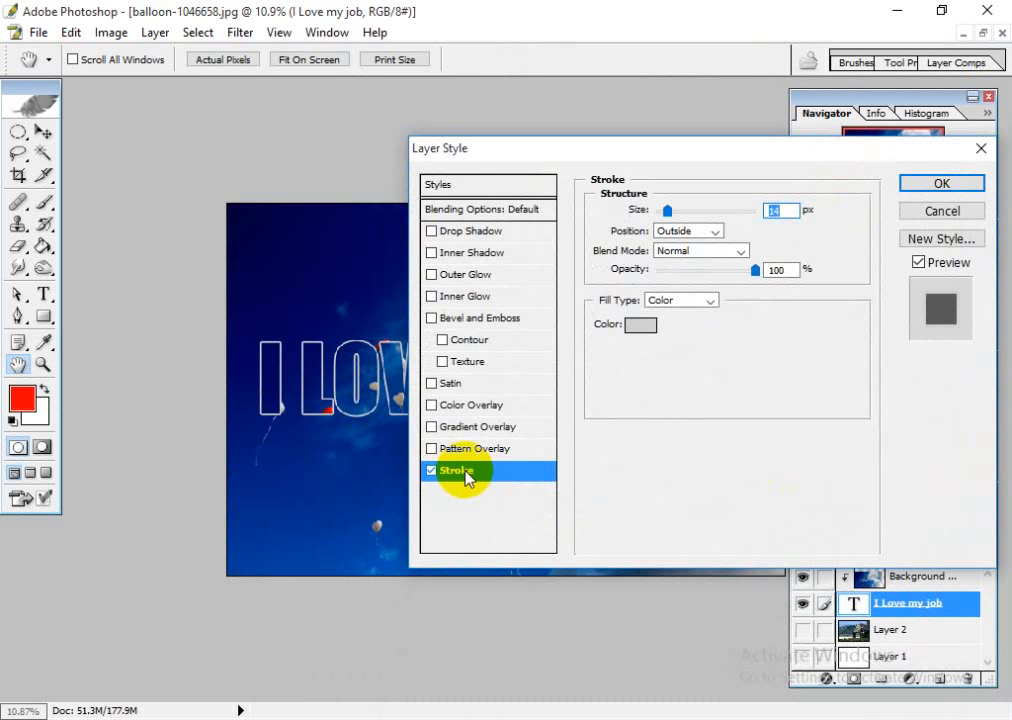
mouse_move(648, 157)
left_mouse_down()
mouse_move(707, 318)
mouse_move(653, 432)
mouse_move(763, 242)
mouse_move(761, 225)
left_mouse_up()
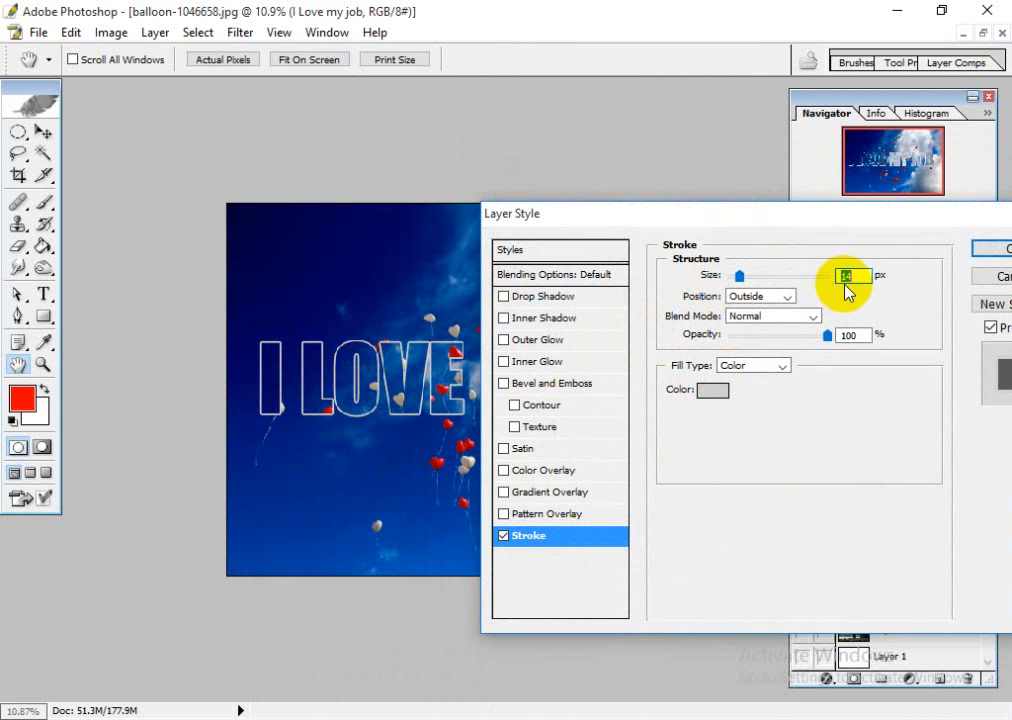
type("0")
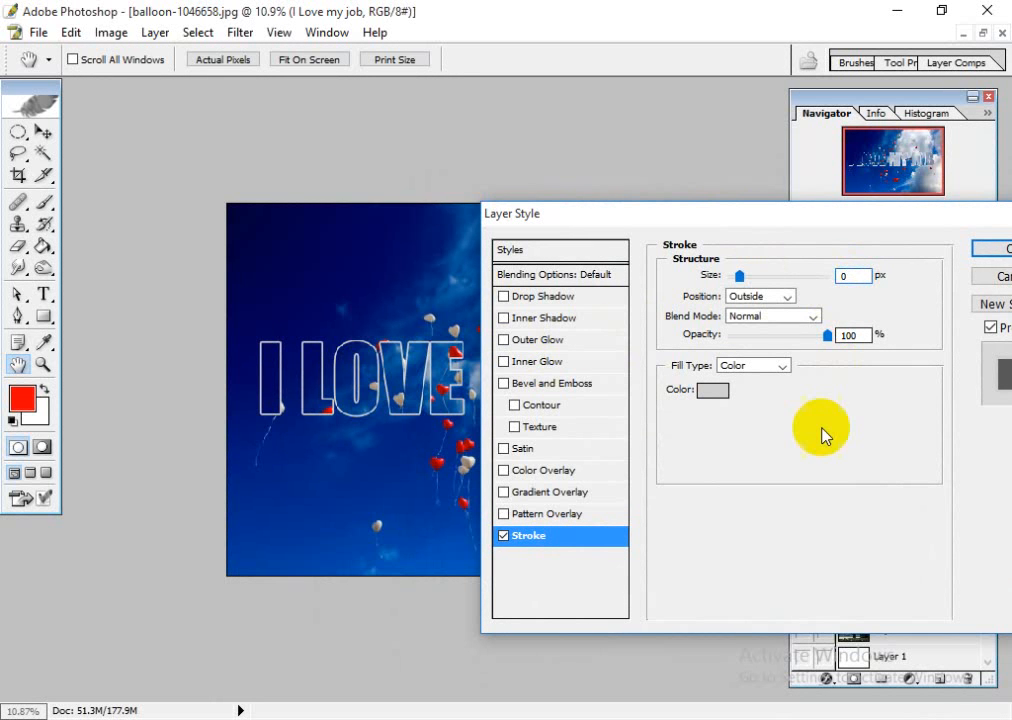
type("1")
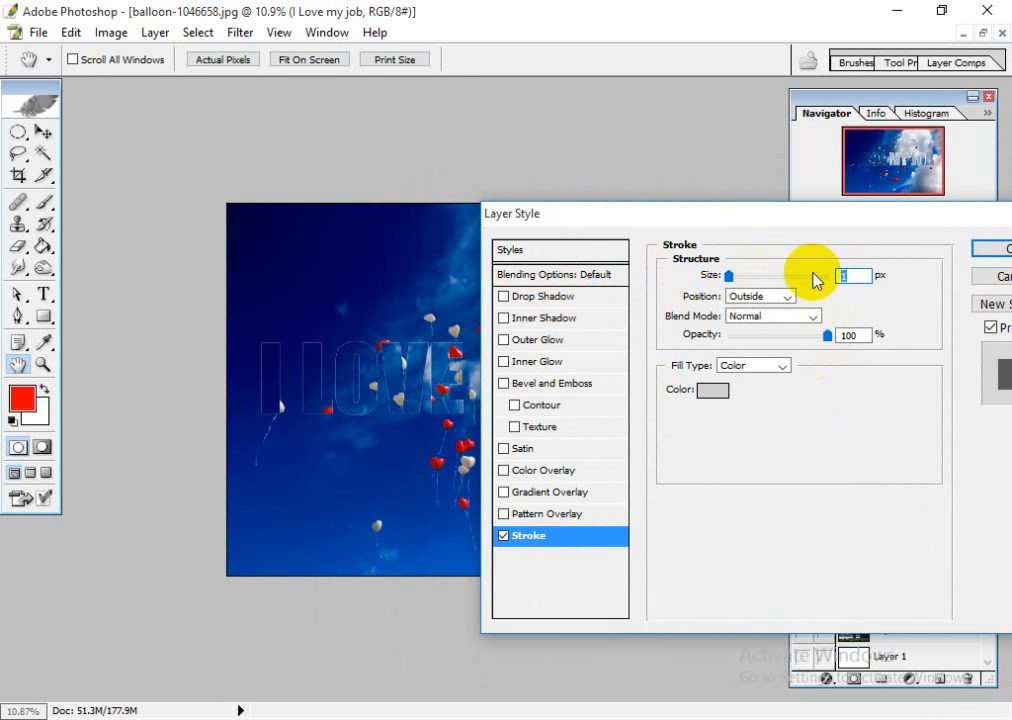
left_click_drag(858, 275, 776, 284)
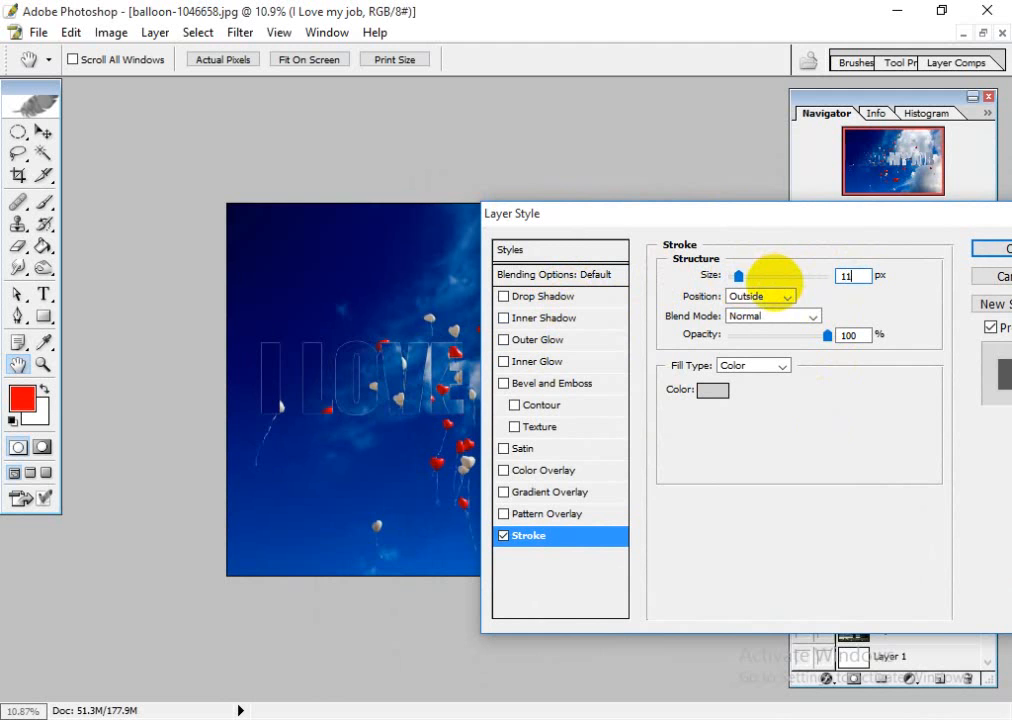
type("111")
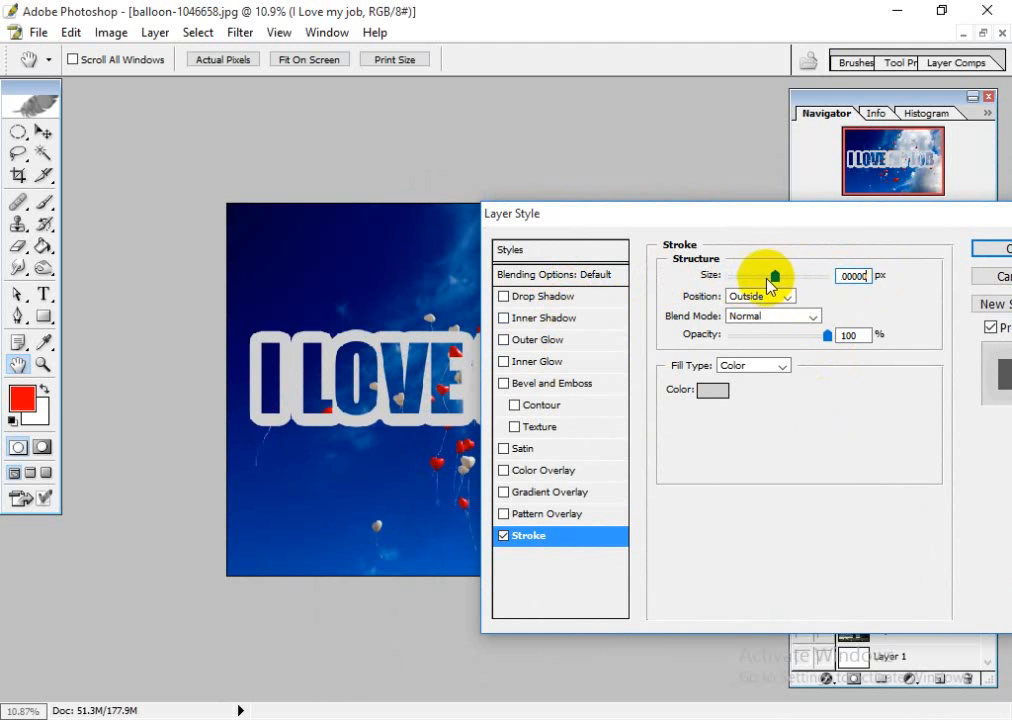
- Set the text layer's stroke size to 20 px
key("BackSpace")
key("BackSpace")
key("BackSpace")
key("BackSpace")
key("BackSpace")
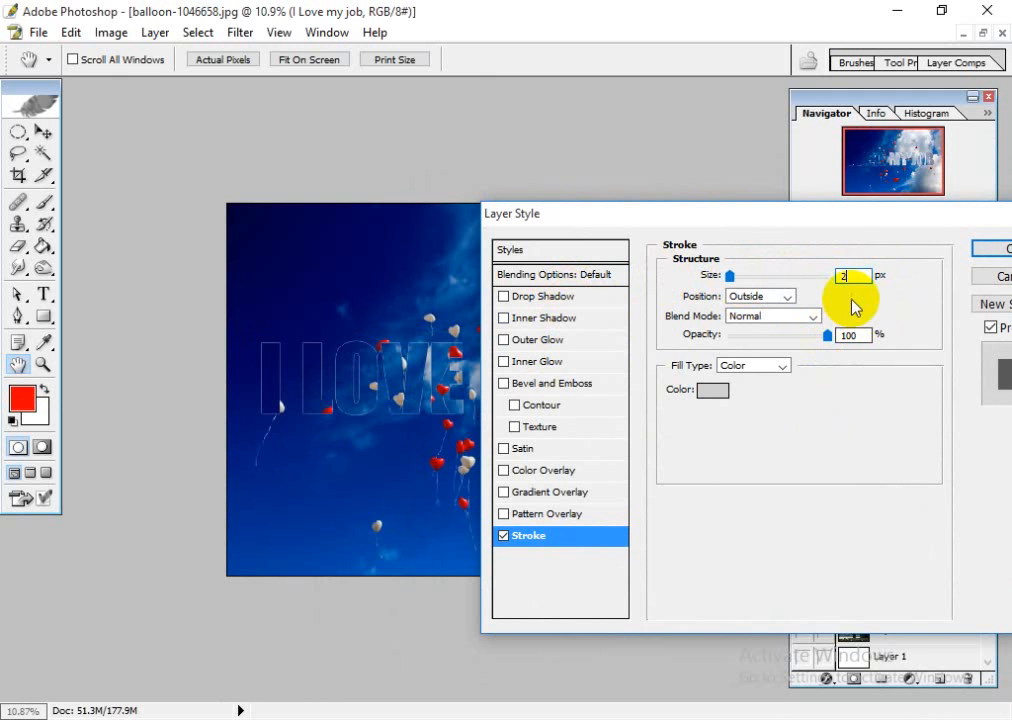
key("Up")
key("Up")
key("Up")
key("Up")
key("Up")
key("Up")
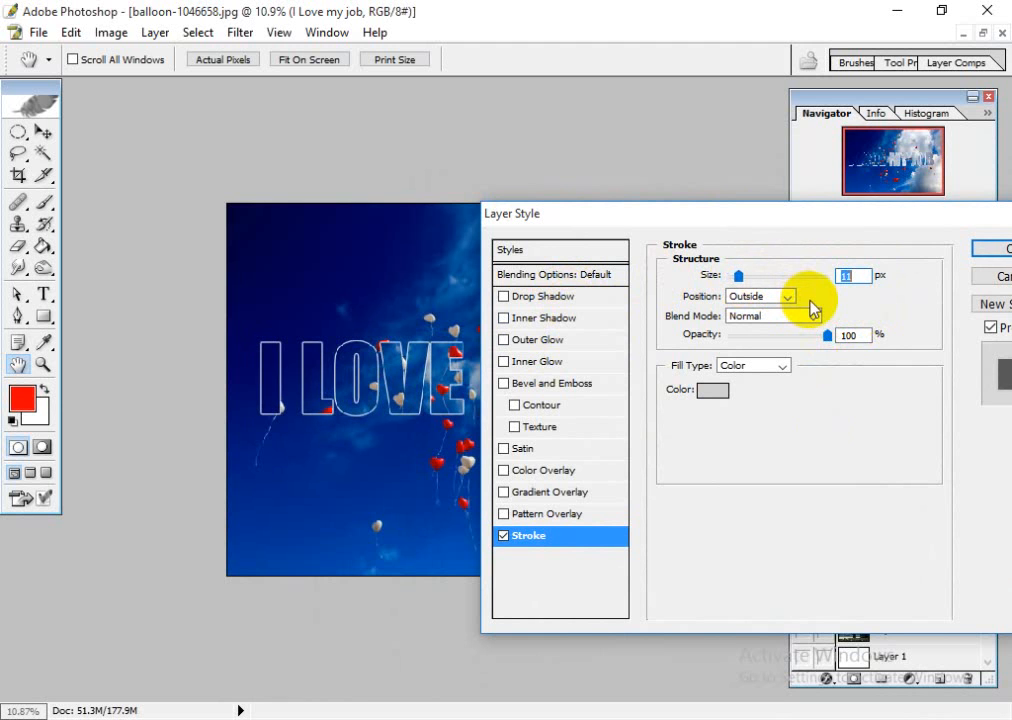
key("Up")
key("Up")
key("Up")
key("Up")
key("Up")
key("Up")
key("Up")
key("Up")
key("Up")
key("Up")
key("Up")
key("Up")
key("Up")
key("Up")
key("Up")
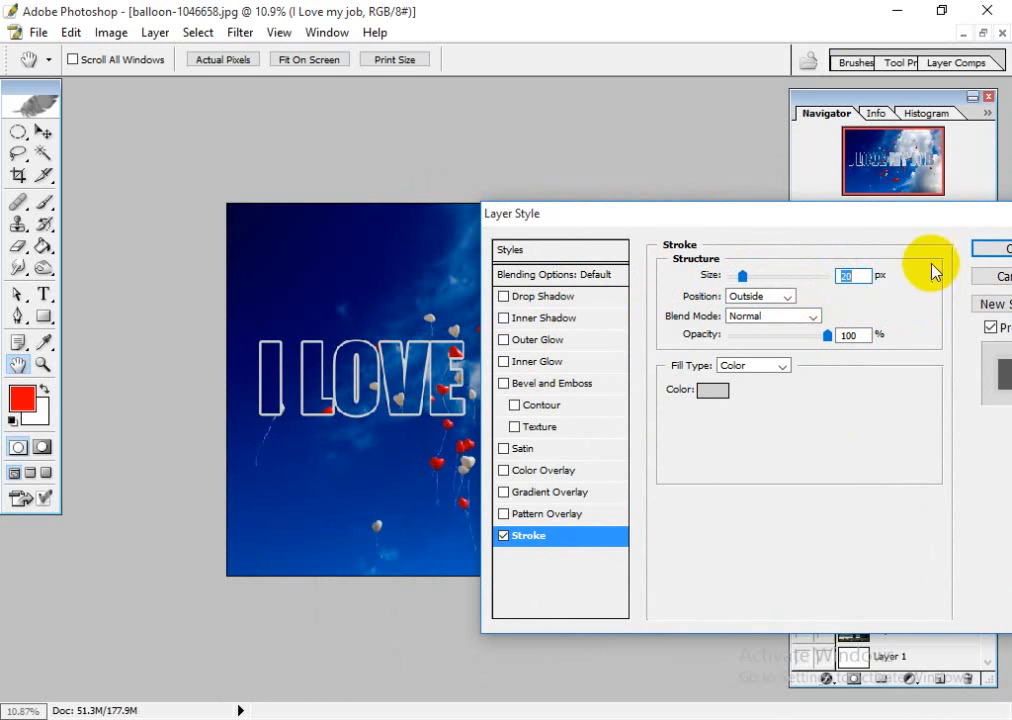
mouse_move(899, 215)
left_mouse_down()
mouse_move(865, 219)
mouse_move(861, 210)
mouse_move(891, 203)
left_mouse_up()
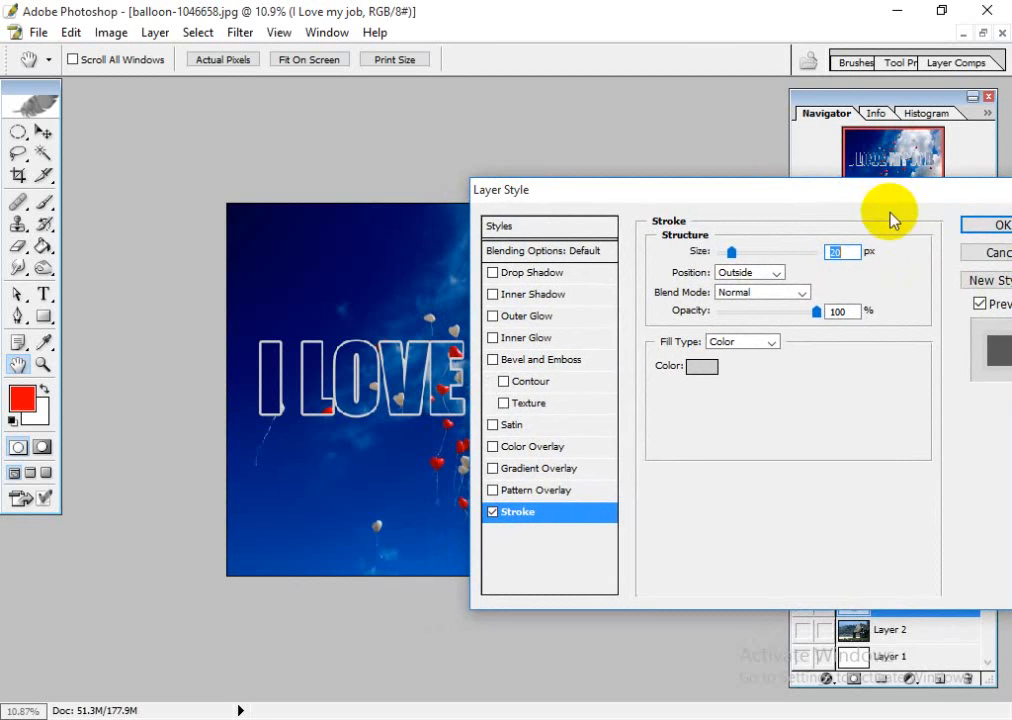
left_click(703, 369)
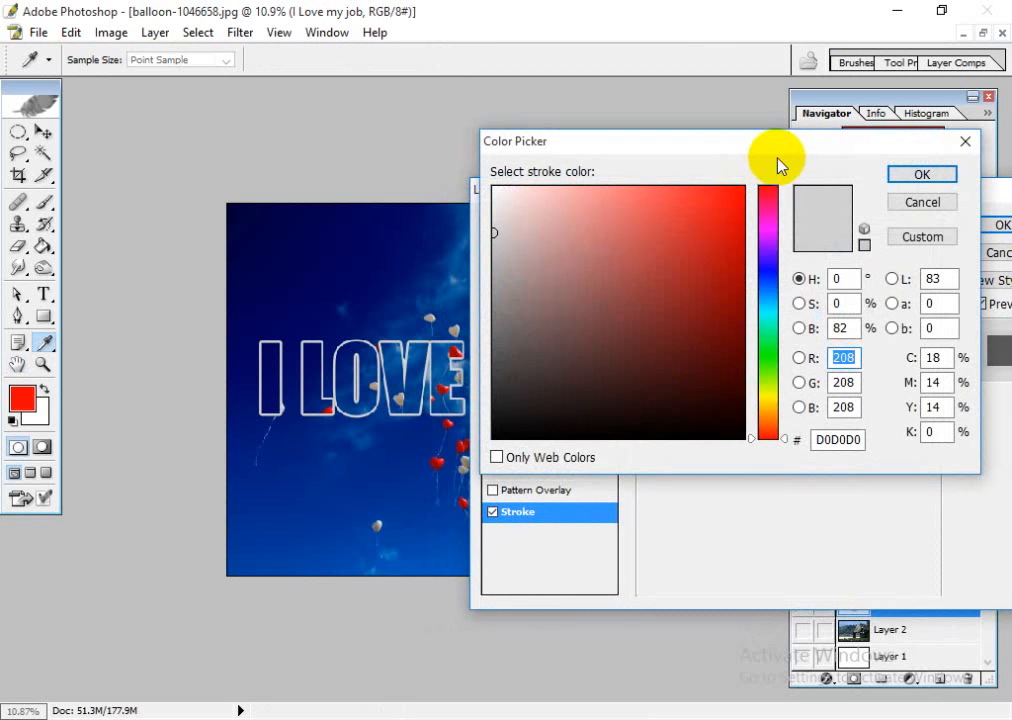
left_click_drag(763, 149, 737, 321)
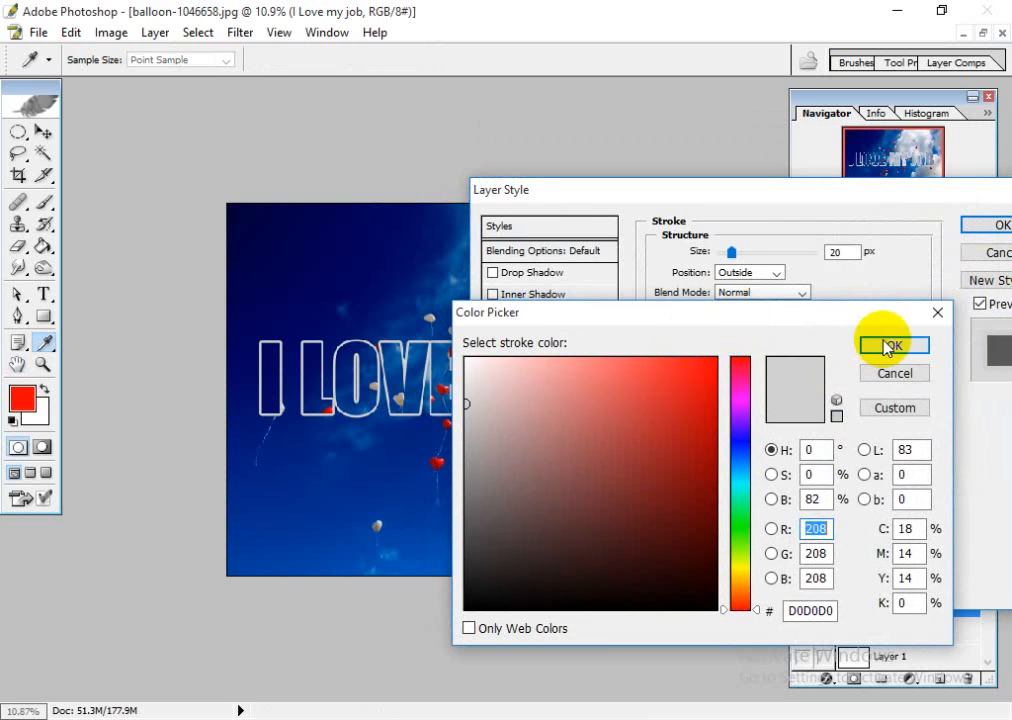
left_click(937, 313)
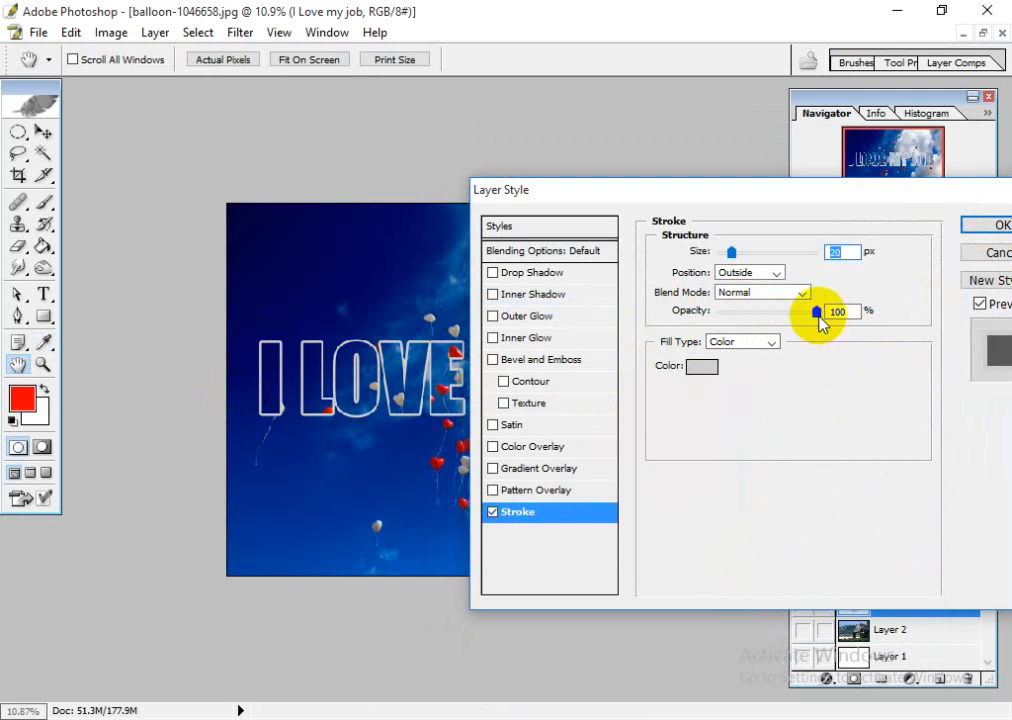
- Lower the stroke's opacity to 62%, keeping the text in view
mouse_move(818, 315)
left_mouse_down()
mouse_move(752, 318)
mouse_move(770, 320)
left_mouse_up()
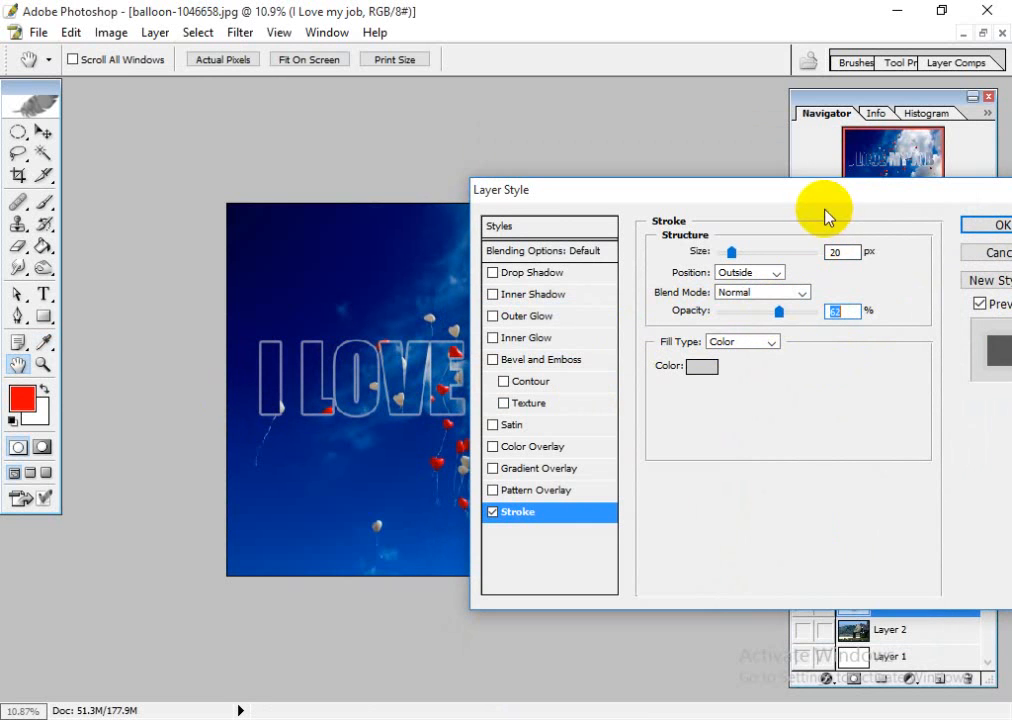
left_click_drag(775, 208, 770, 290)
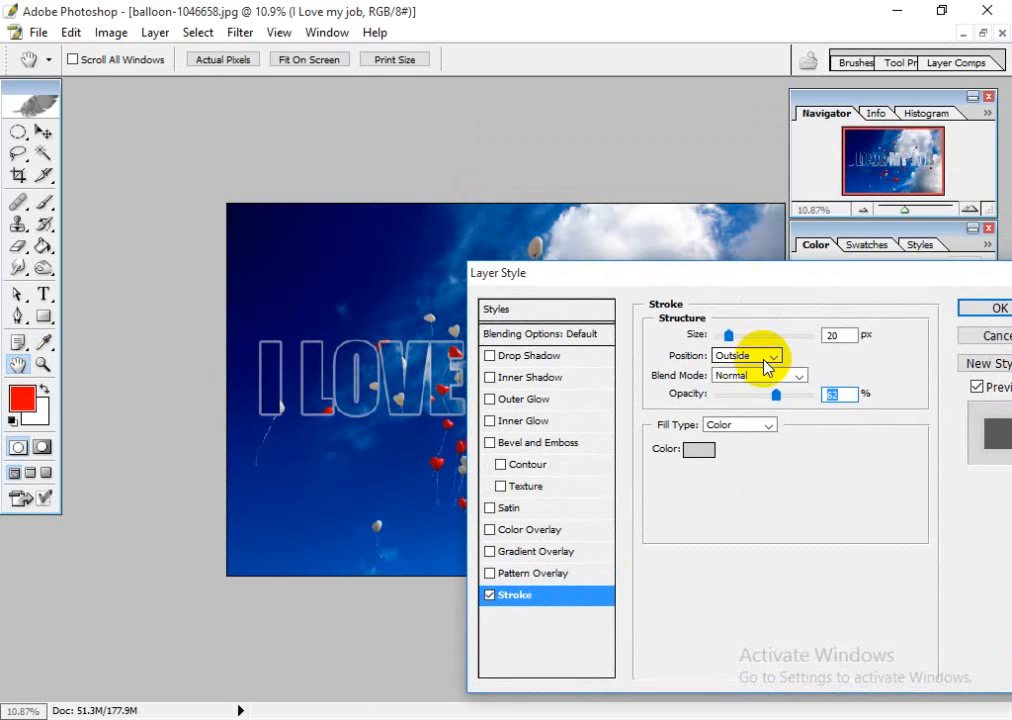
- Try the Inside position for the text's stroke and return it to Outside
left_click(763, 356)
left_click(754, 383)
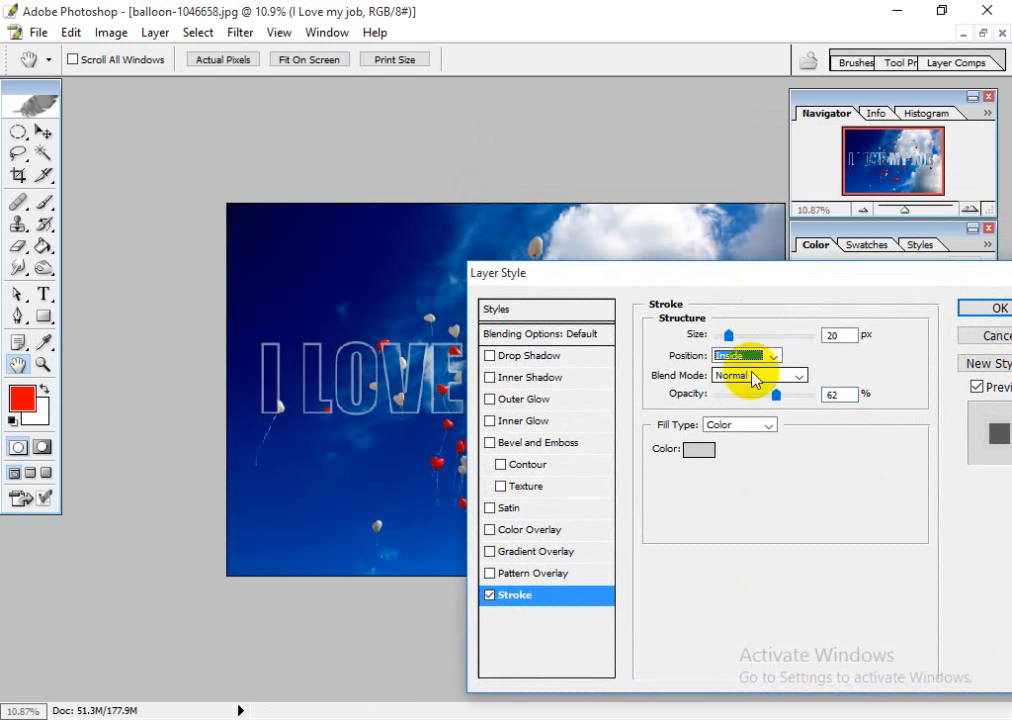
left_click(765, 355)
left_click(745, 370)
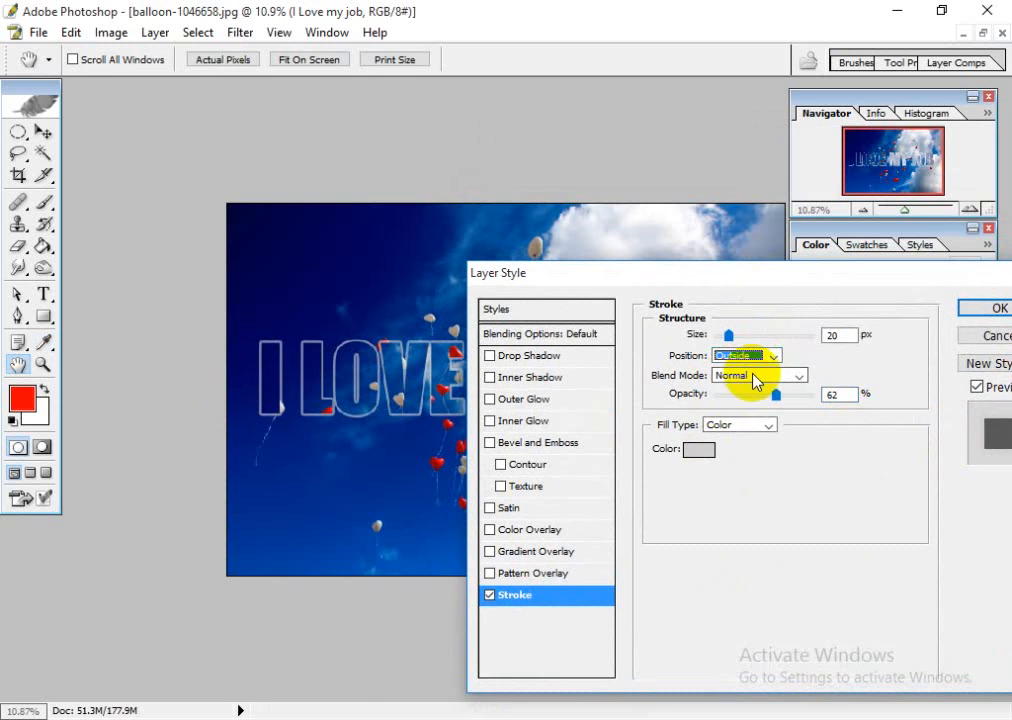
left_click_drag(752, 285, 765, 190)
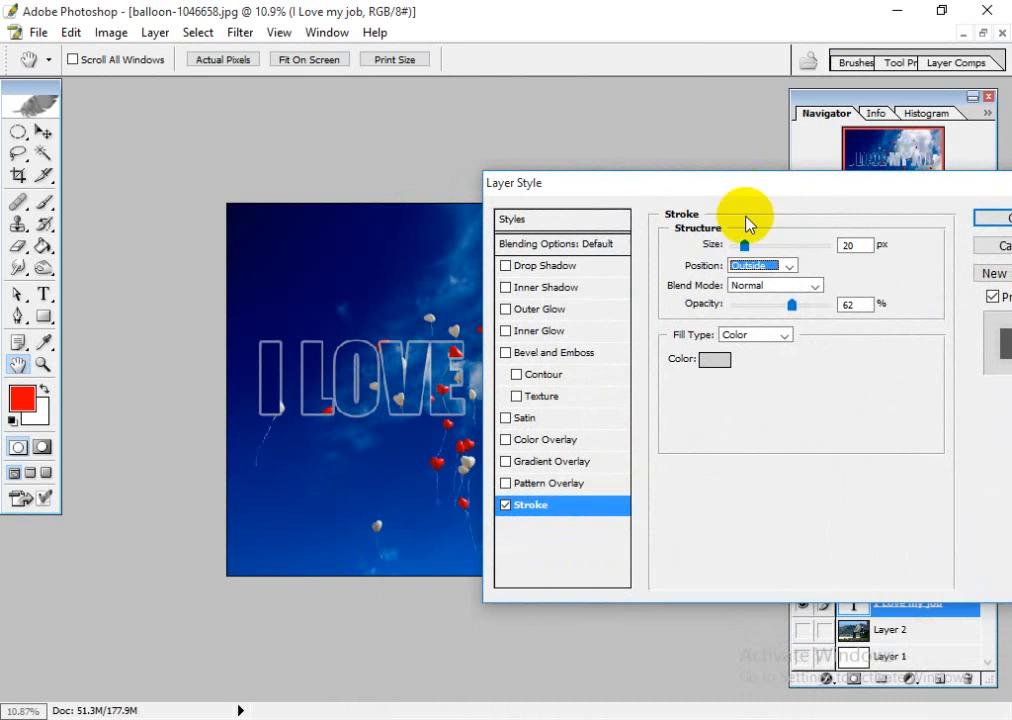
left_click(768, 184)
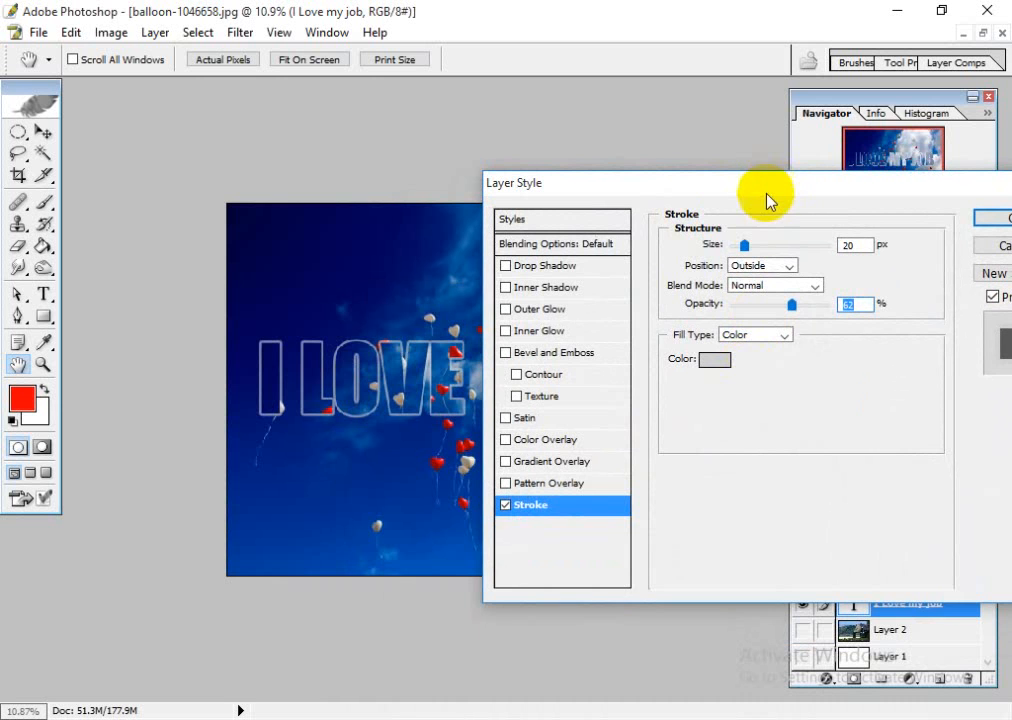
mouse_move(768, 200)
left_mouse_down()
mouse_move(806, 113)
mouse_move(766, 130)
mouse_move(730, 215)
mouse_move(716, 205)
mouse_move(703, 153)
left_mouse_up()
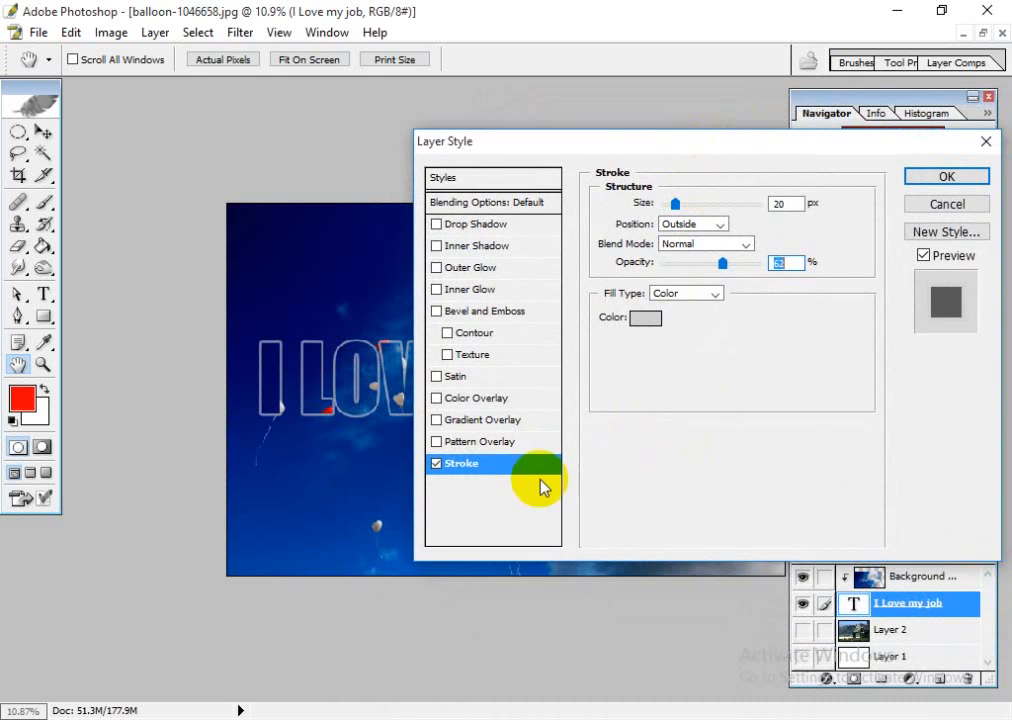
- Add a drop shadow to the text with a distance of 27 px, spread of 56% and size of 62 px
left_click_drag(583, 152, 655, 232)
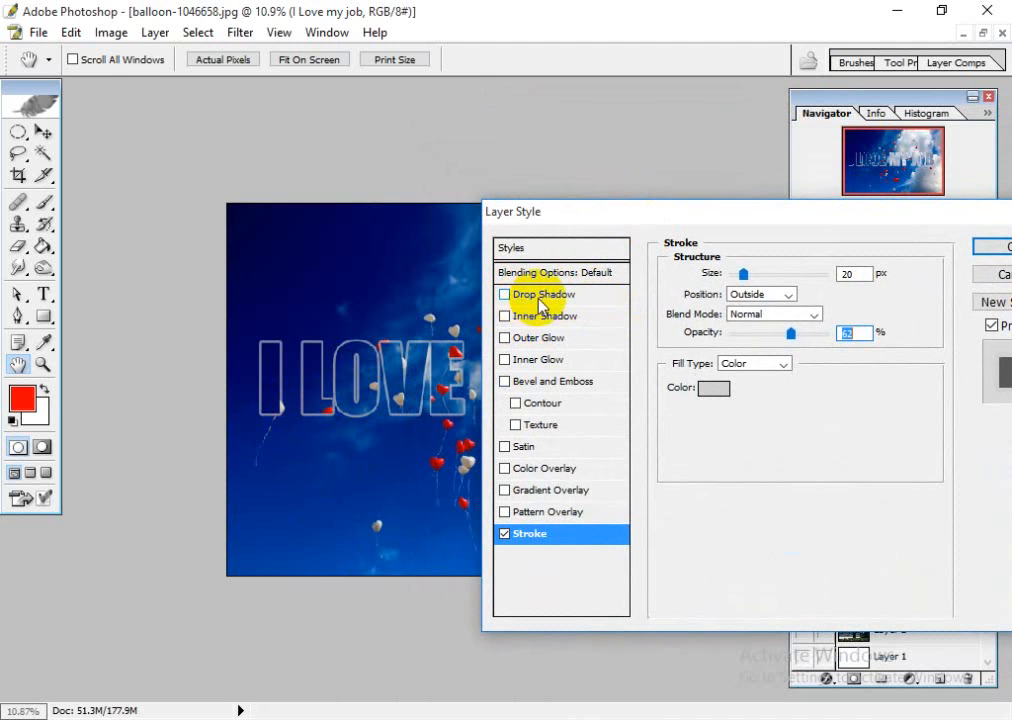
left_click(517, 296)
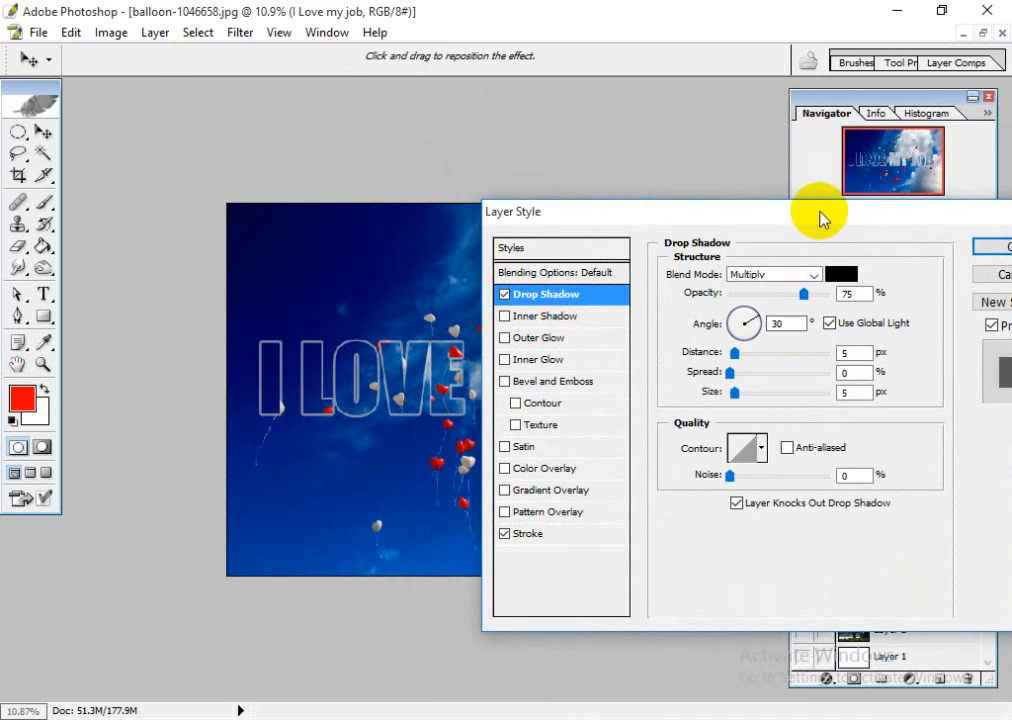
left_click_drag(820, 213, 935, 122)
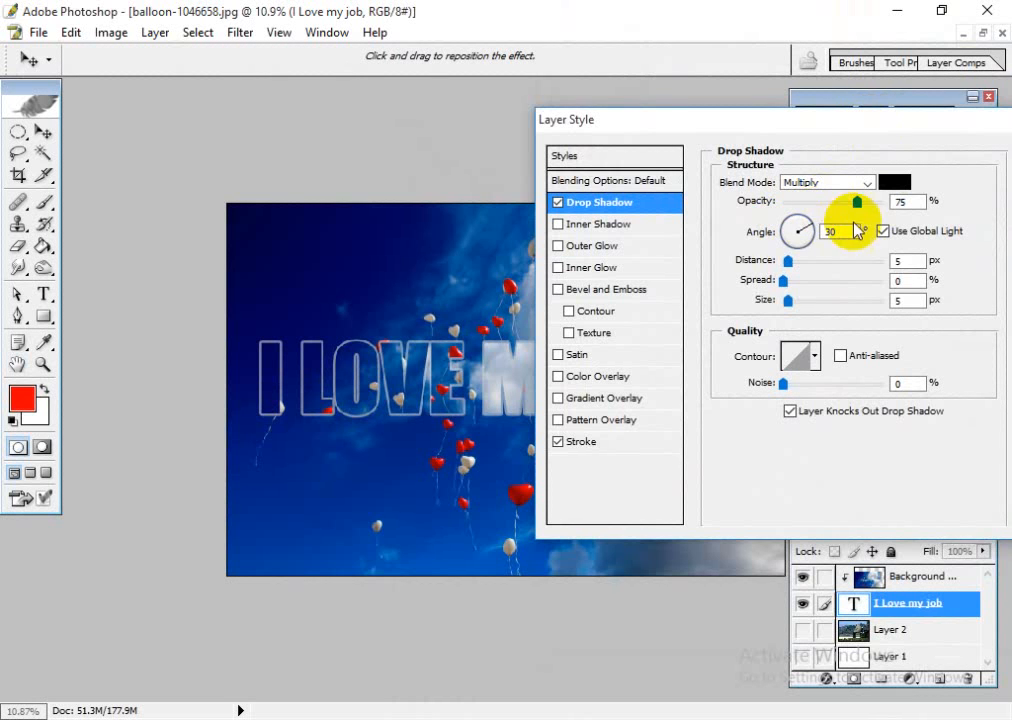
left_click_drag(789, 299, 832, 311)
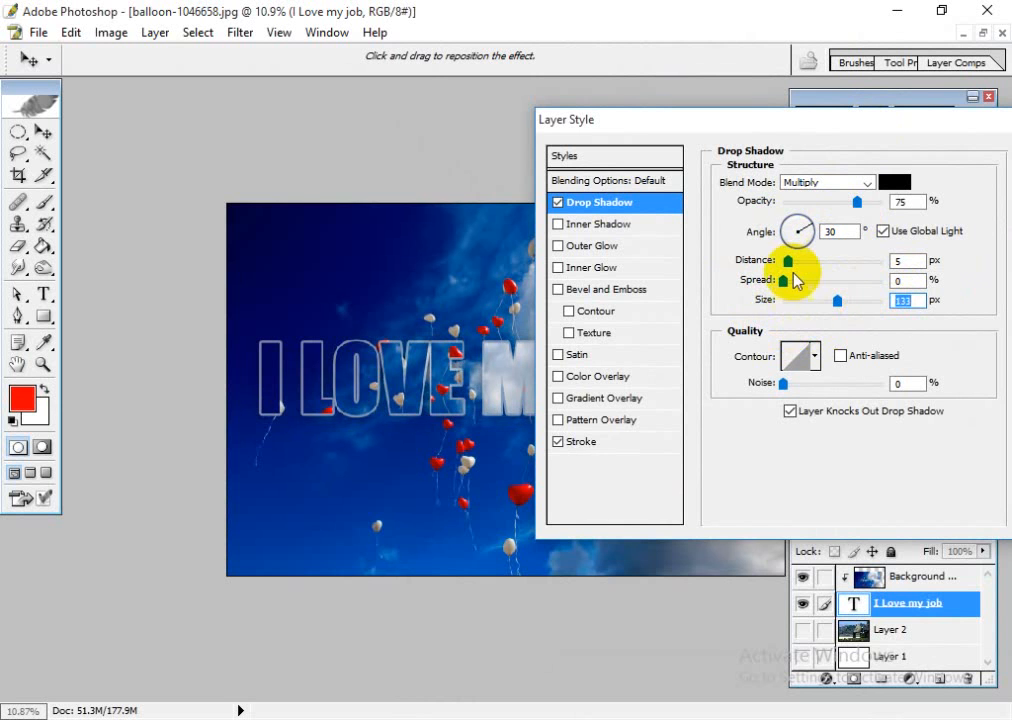
left_click_drag(788, 261, 826, 284)
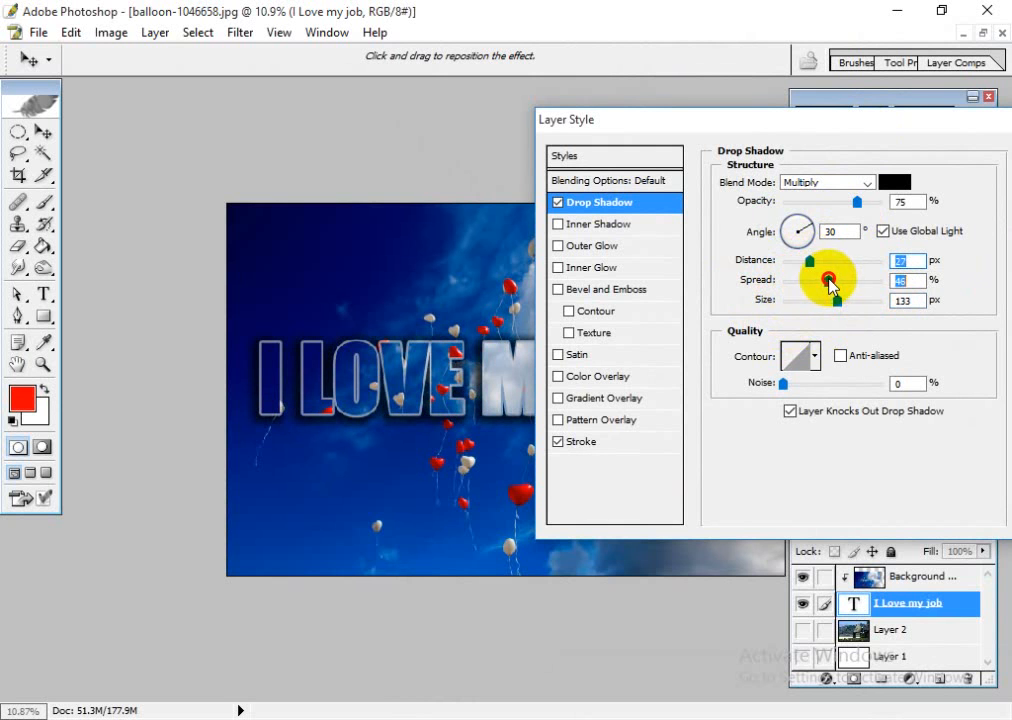
left_click_drag(834, 302, 793, 304)
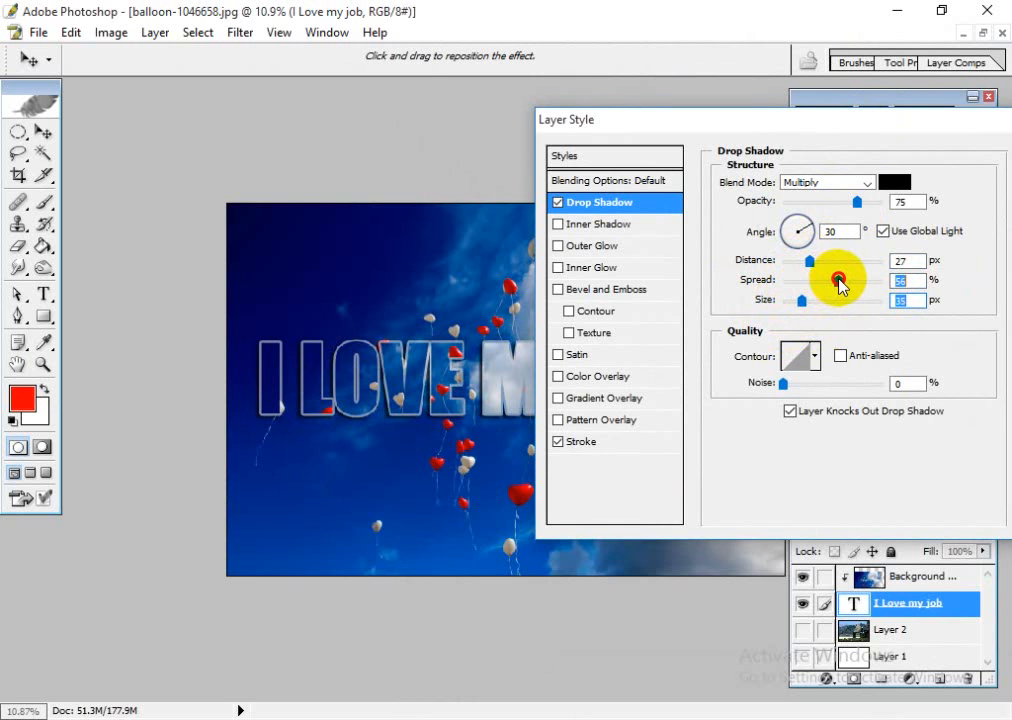
left_click_drag(802, 300, 816, 305)
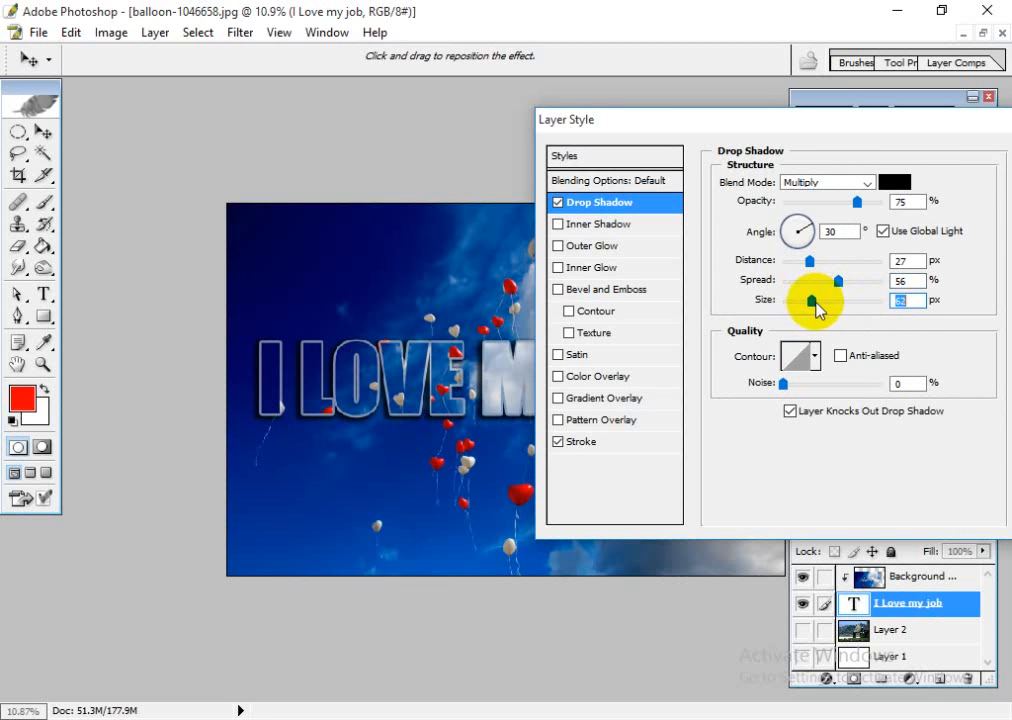
- Try drop shadow angles of 0° and 90° on the text
left_click_drag(875, 122, 770, 437)
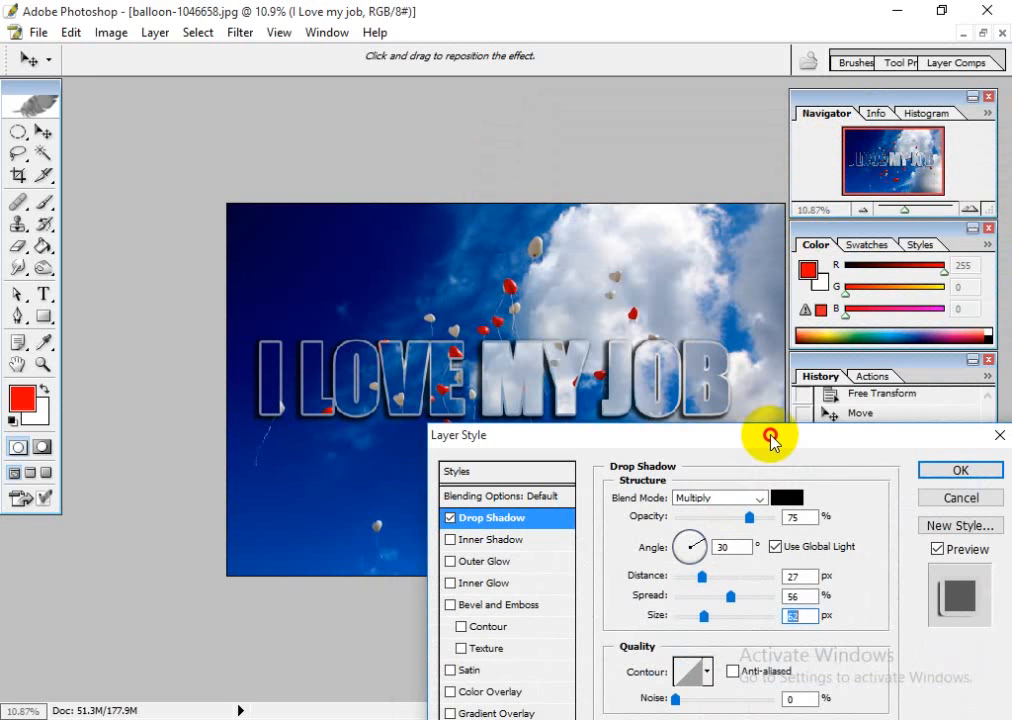
left_click(734, 547)
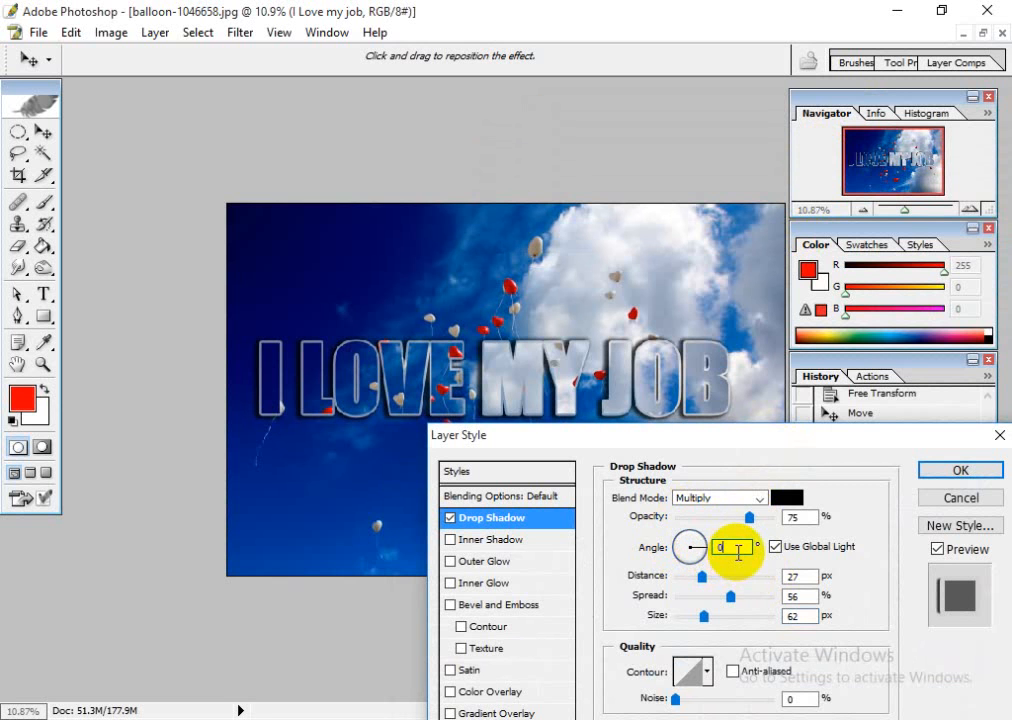
type("0")
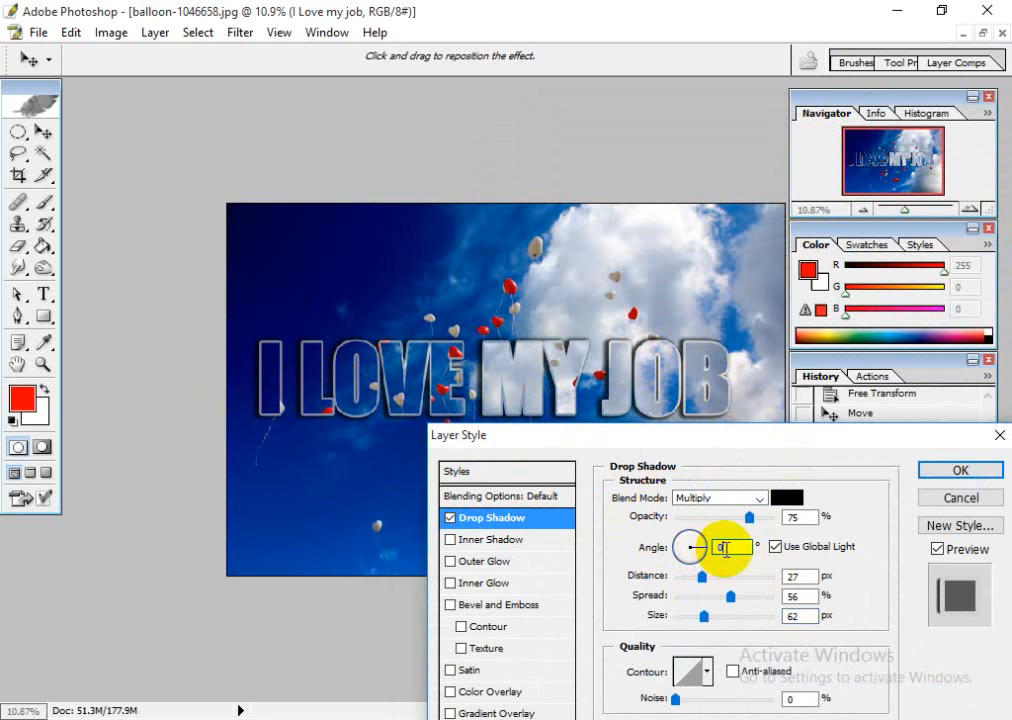
left_click_drag(726, 549, 691, 550)
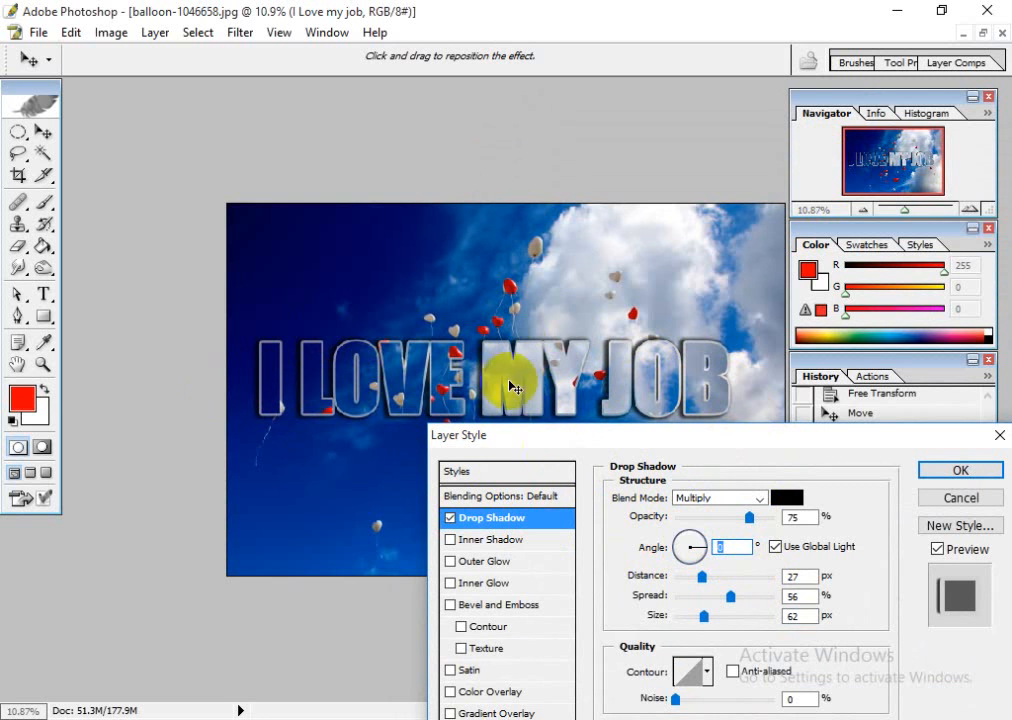
type("90")
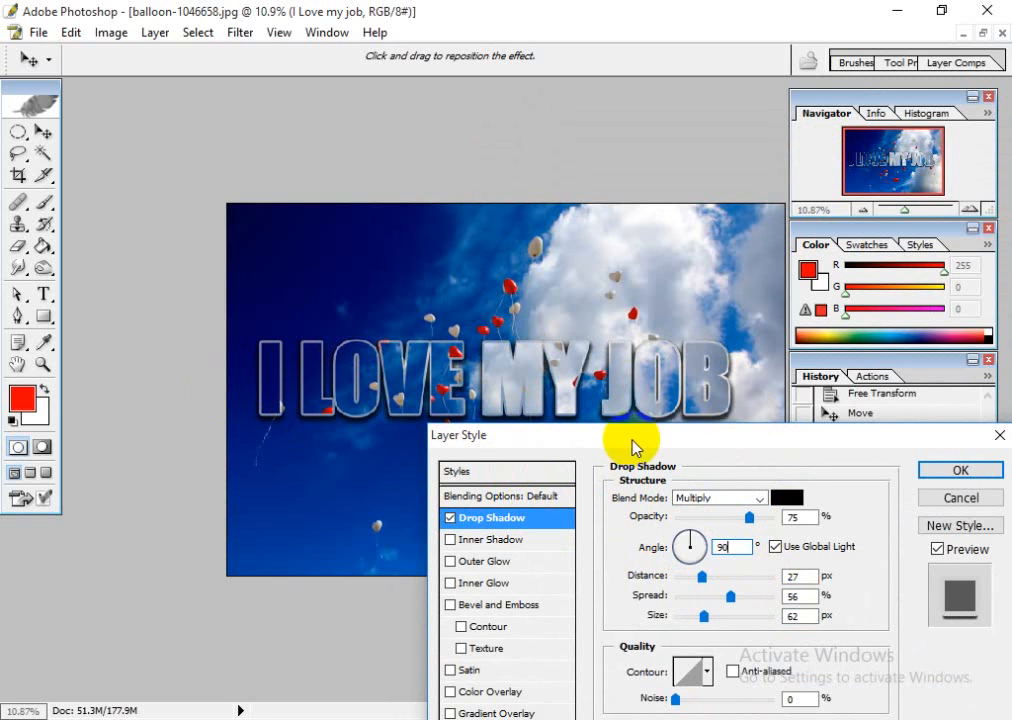
- Try drop shadow angles of 120°, 160° and 45° on the text
left_click_drag(738, 543, 491, 562)
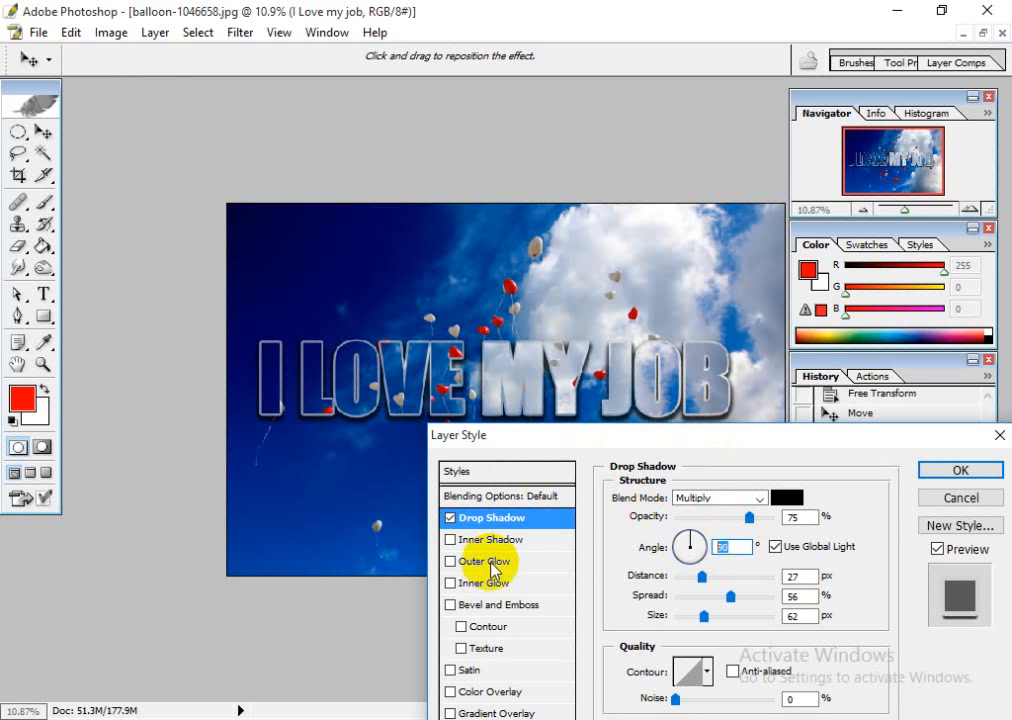
type("120")
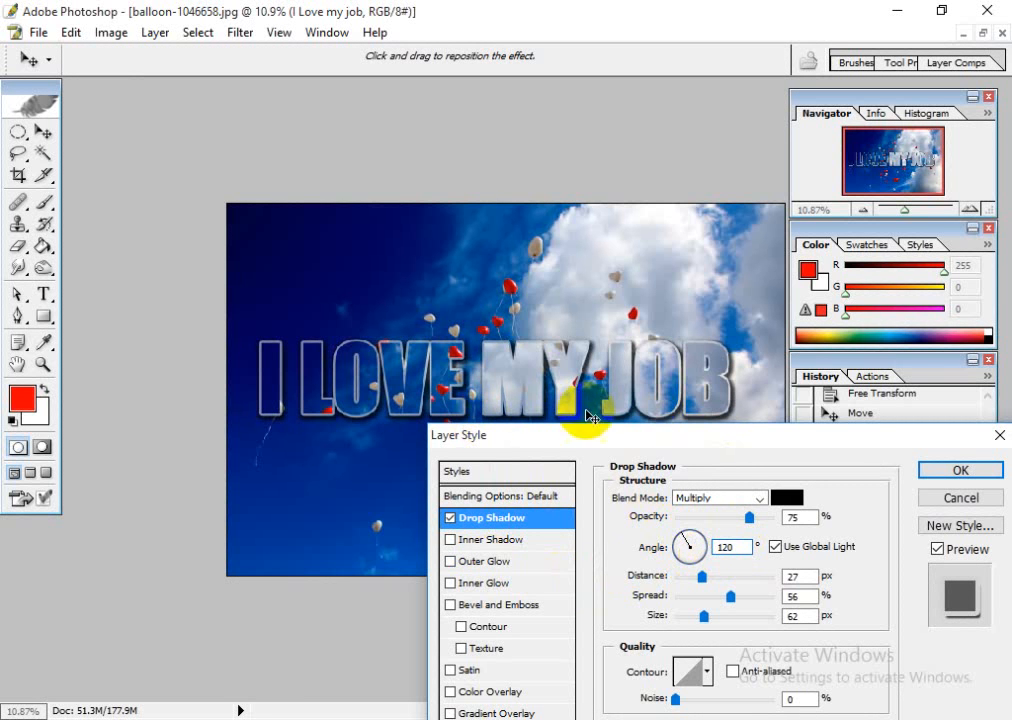
left_click_drag(740, 548, 648, 558)
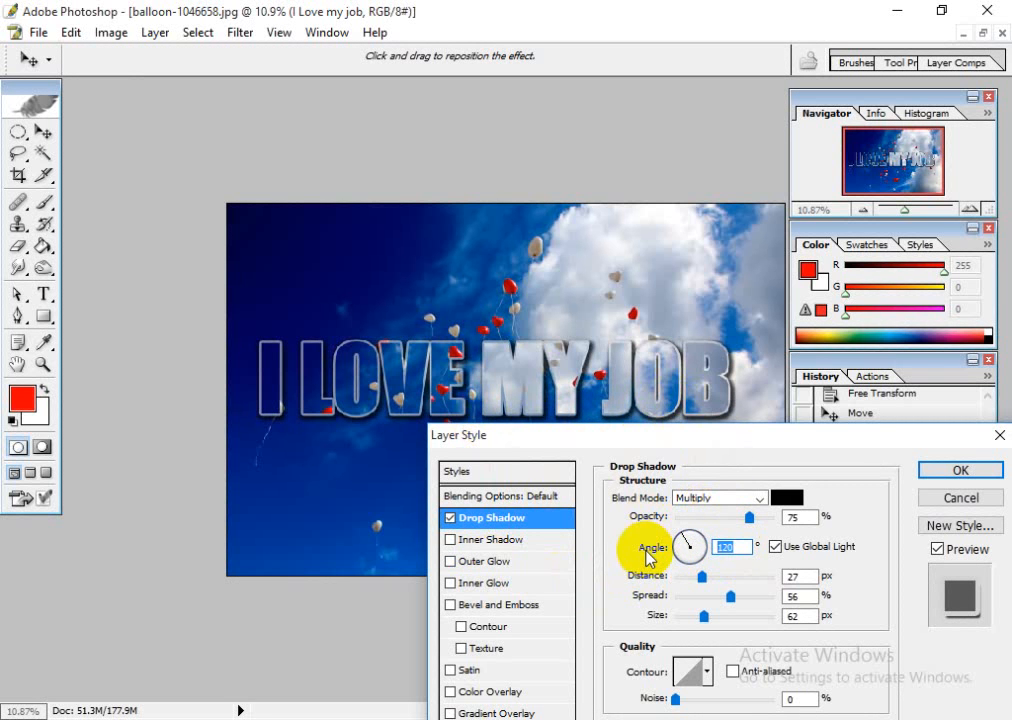
type("160")
left_click_drag(745, 546, 648, 545)
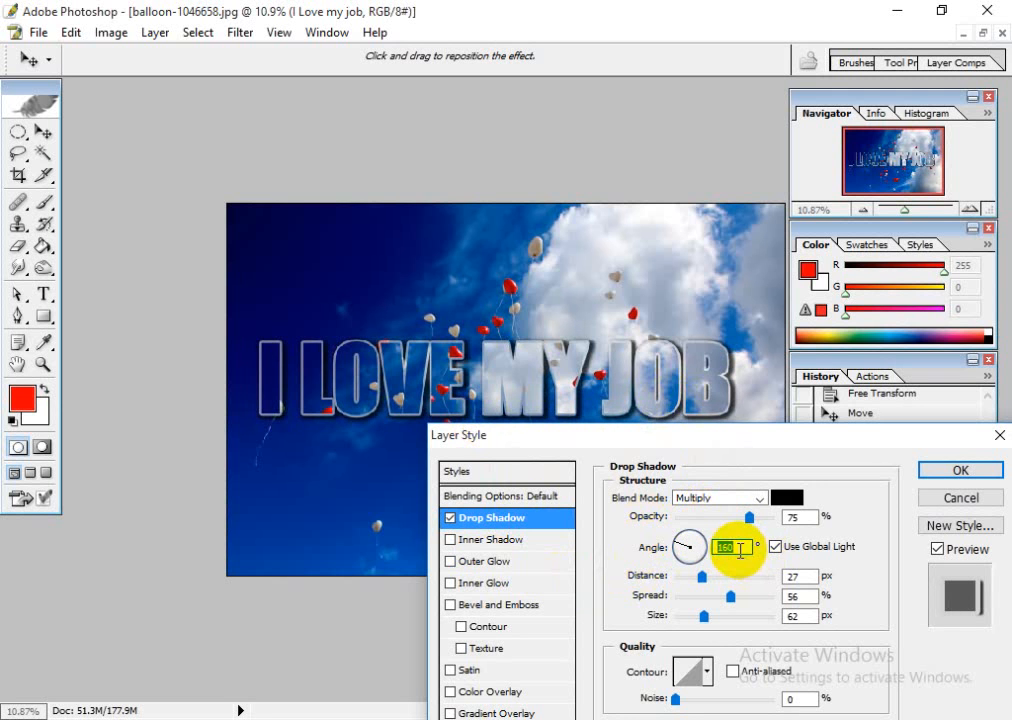
left_click_drag(742, 544, 689, 547)
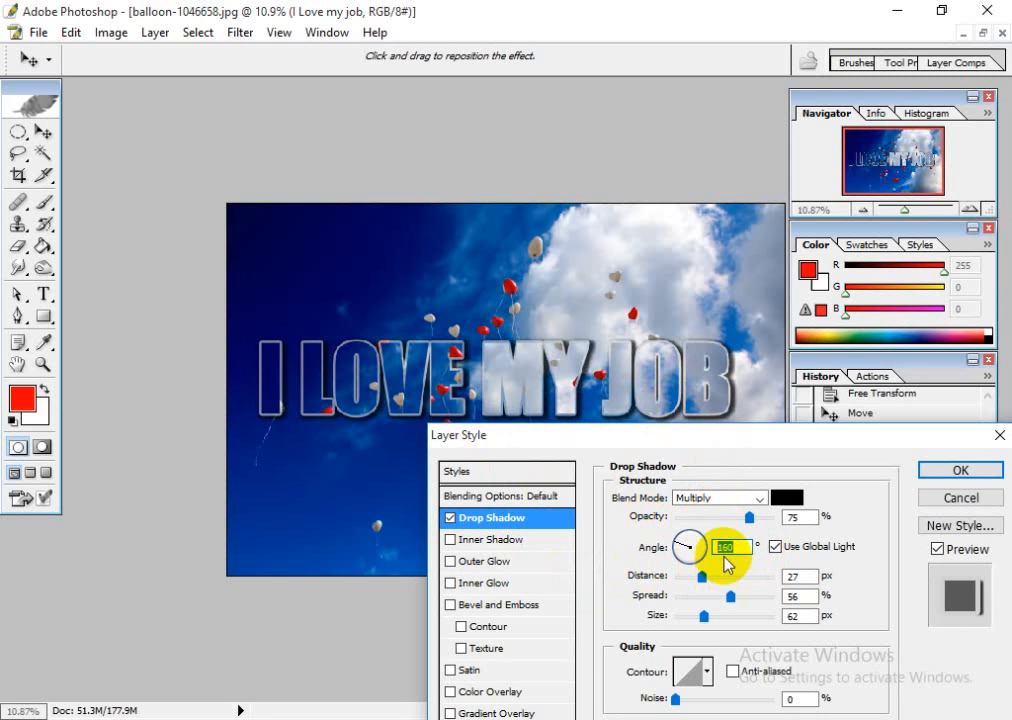
type("45")
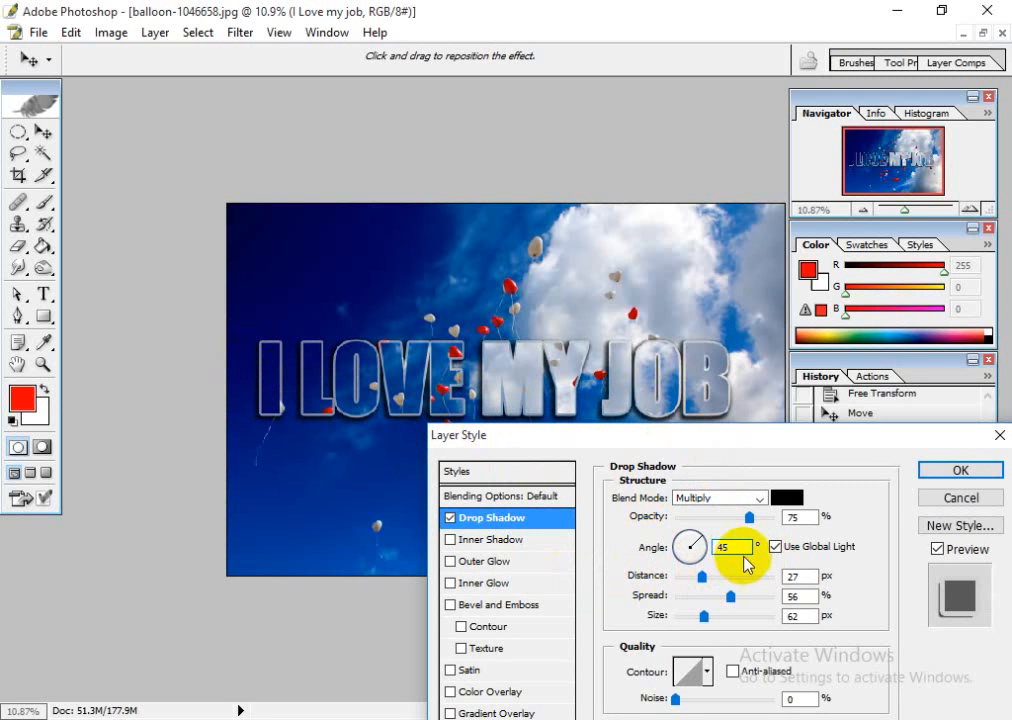
- Set the text's drop shadow angle to 0° and apply the layer style
left_click_drag(740, 546, 700, 544)
type("0")
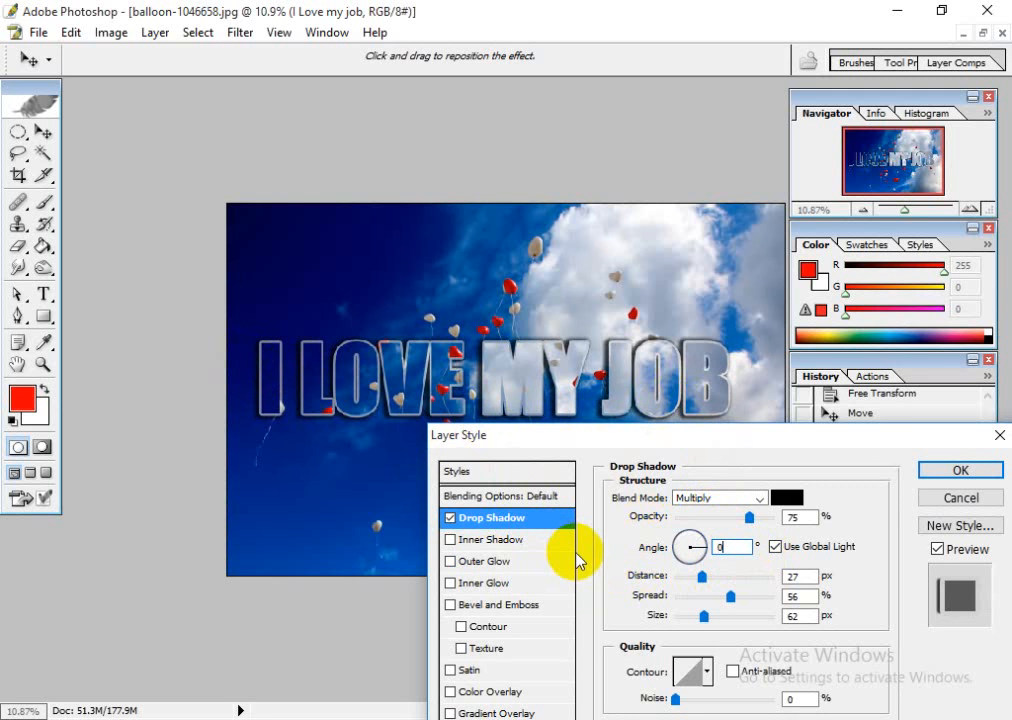
left_click_drag(739, 446, 563, 513)
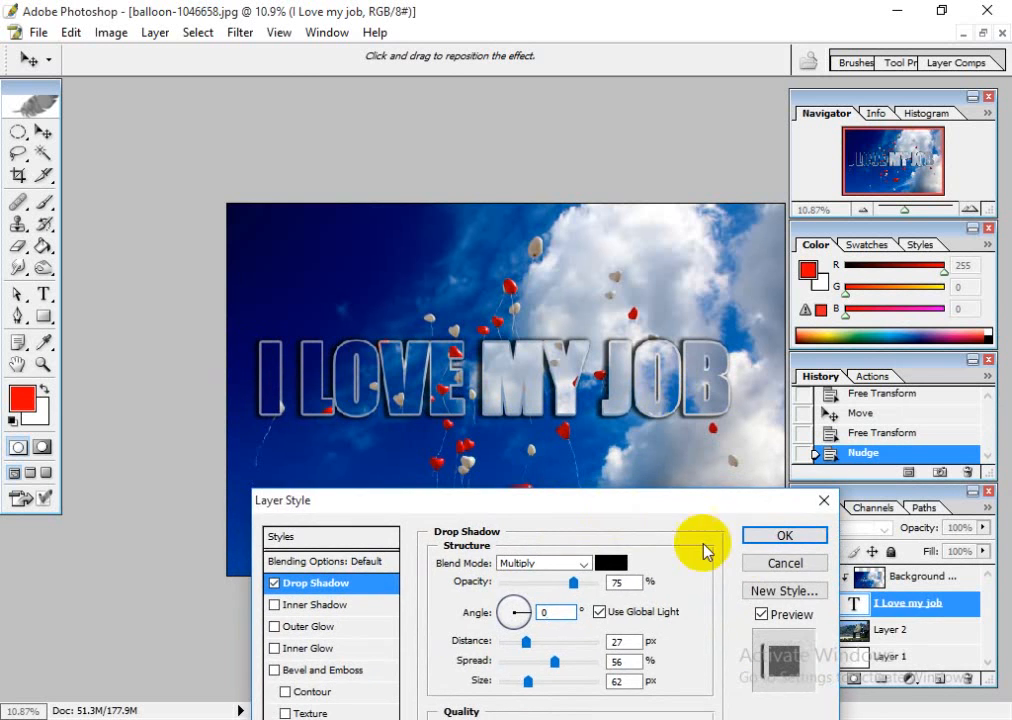
left_click(770, 537)
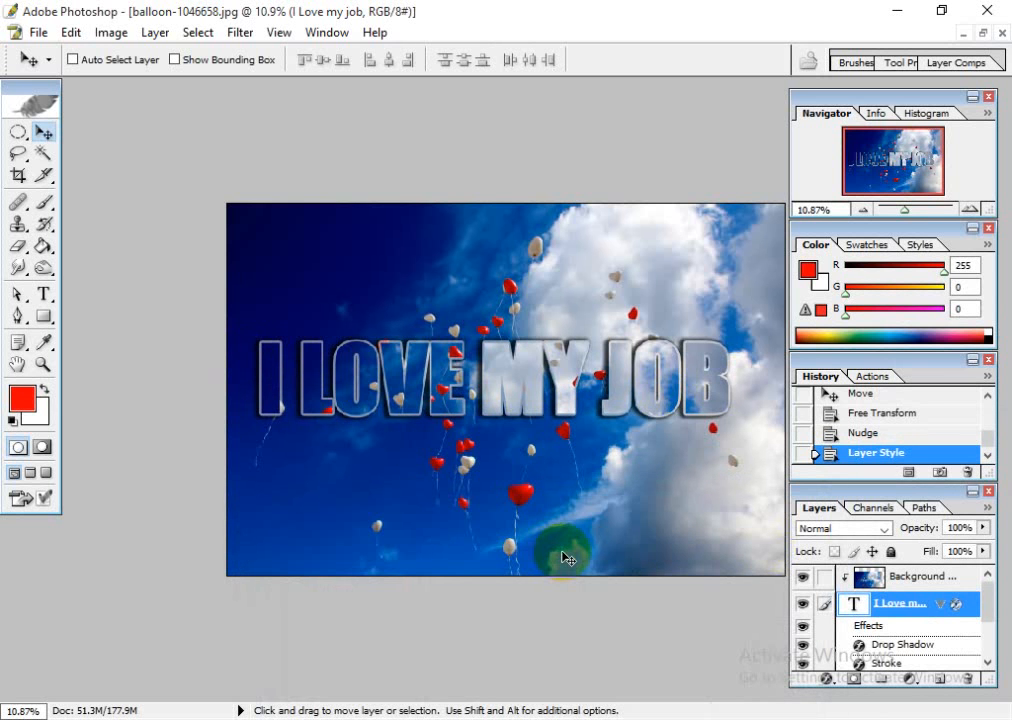
- Nudge the clipped Background copy photo right and back left inside the text, ending with red balloons over LOVE and clouds behind MY
left_click(867, 576)
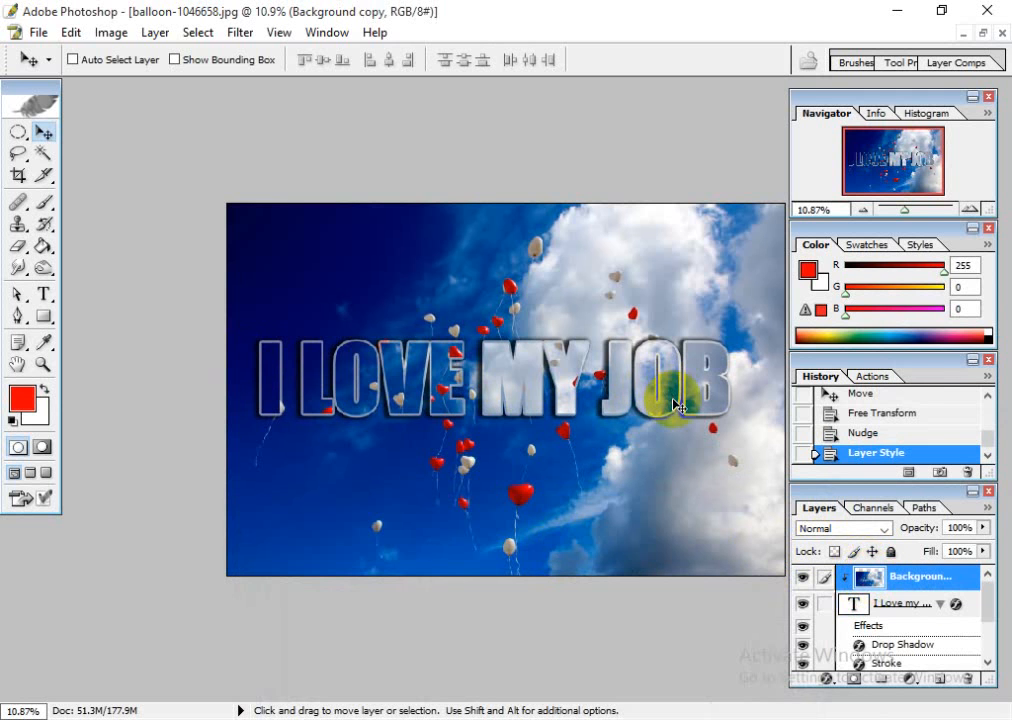
key("Down")
key("Right")
key("Right")
key("Right")
key("Right")
key("Right")
key("Right")
key("Right")
key("Right")
key("Right")
key("Right")
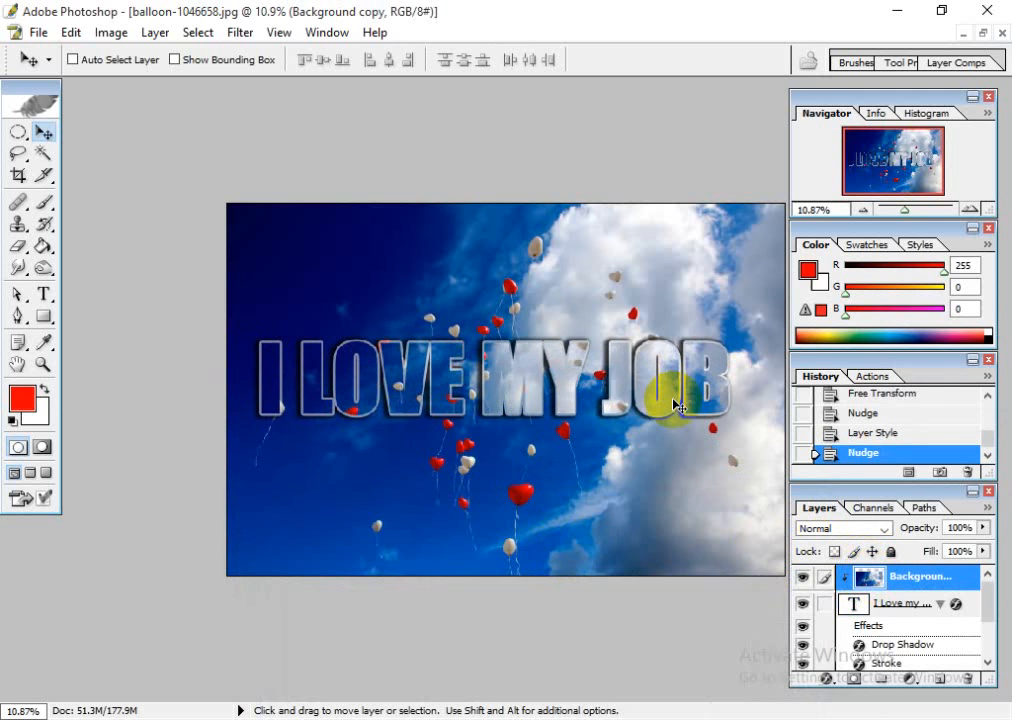
key("Right")
key("Right")
key("Right")
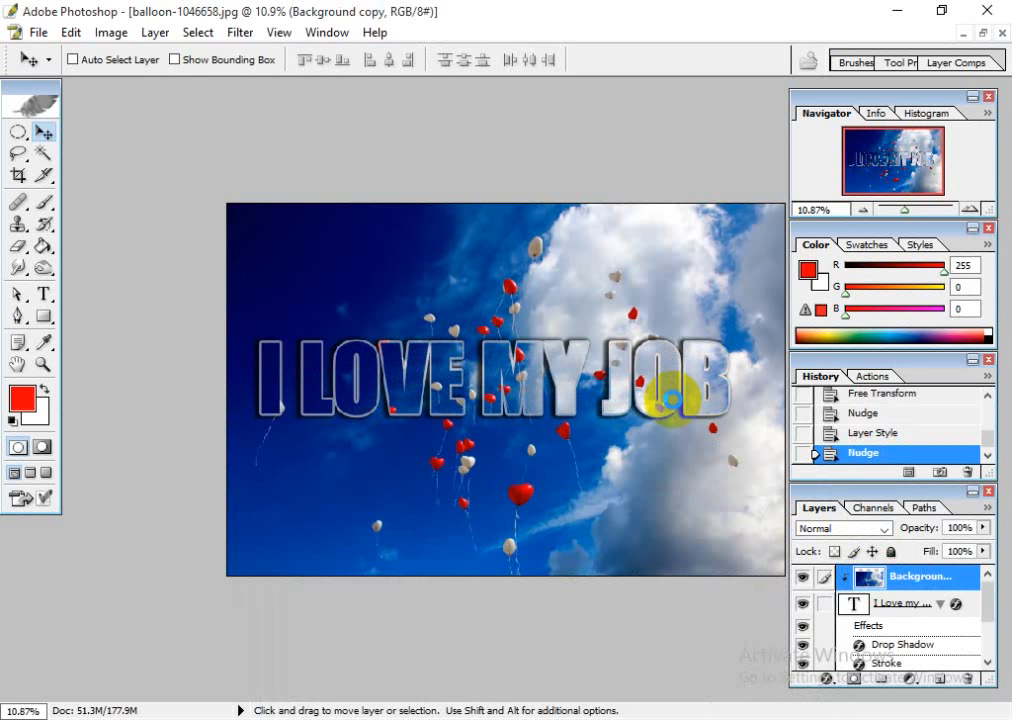
key("Right")
key("Right")
key("Right")
key("Right")
key("Right")
key("Right")
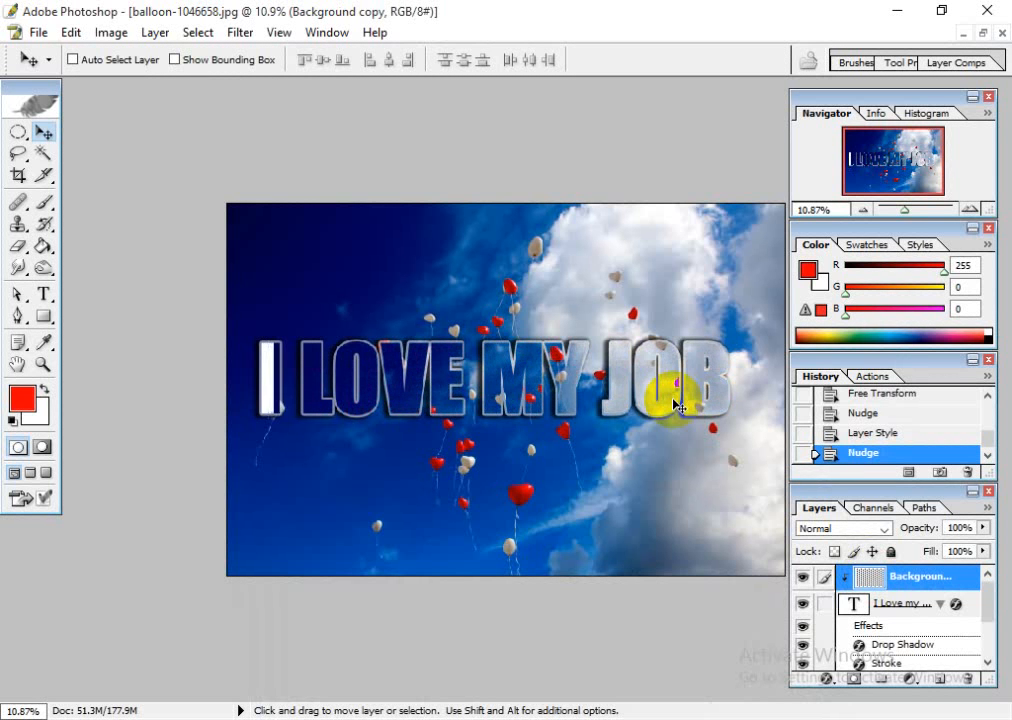
key("Left")
key("Left")
key("Left")
key("Left")
key("Left")
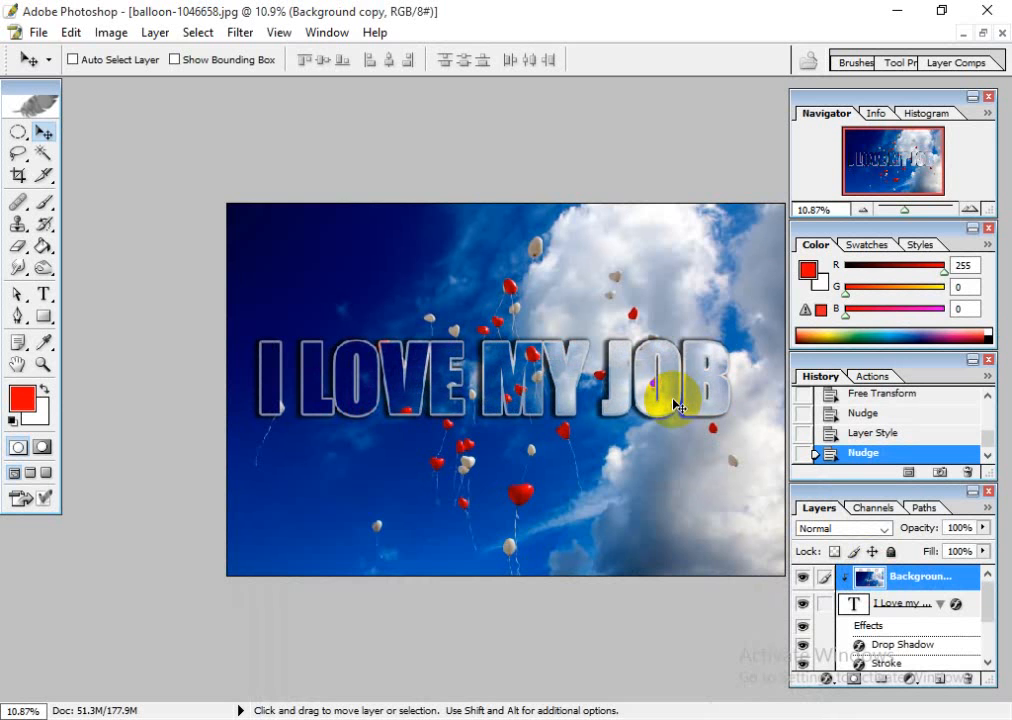
key("Left")
key("Left")
key("Left")
key("Left")
key("Left")
key("Left")
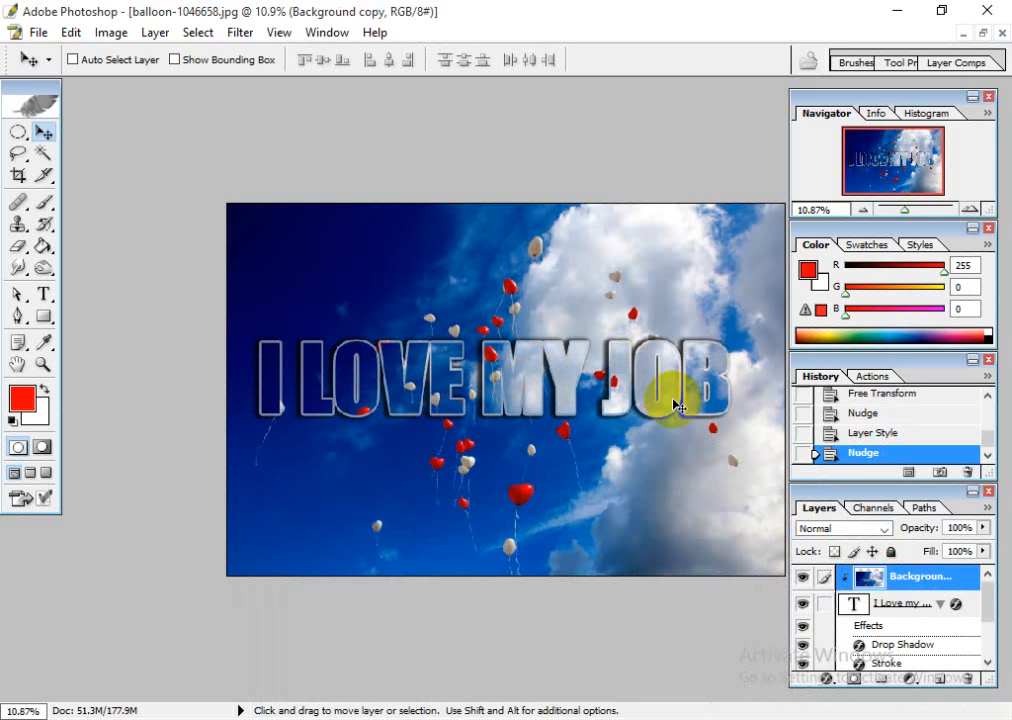
key("Left")
key("Left")
key("Left")
key("Left")
key("Left")
key("Left")
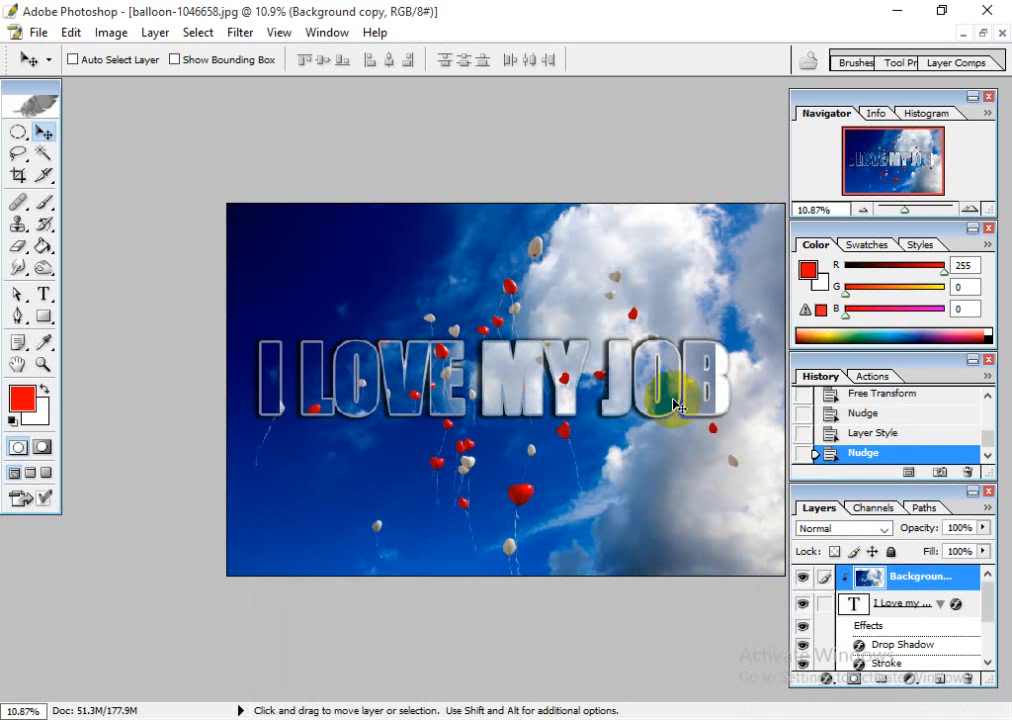
key("Right")
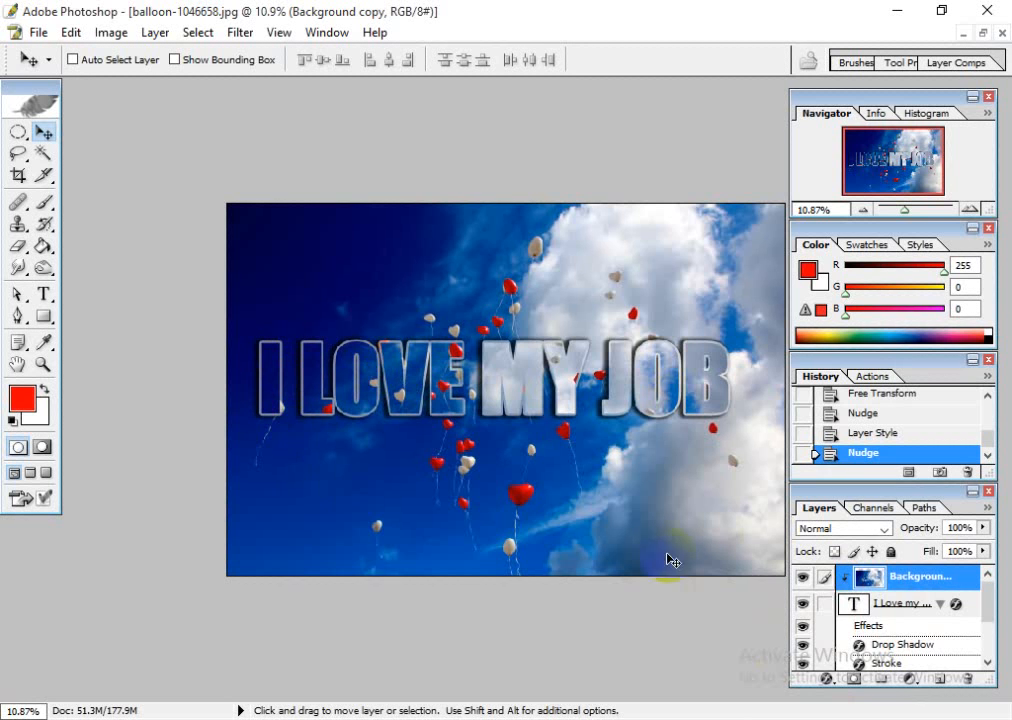
- Review the blending options and drop shadow settings of the "I Love my job" text layer
left_click(911, 603)
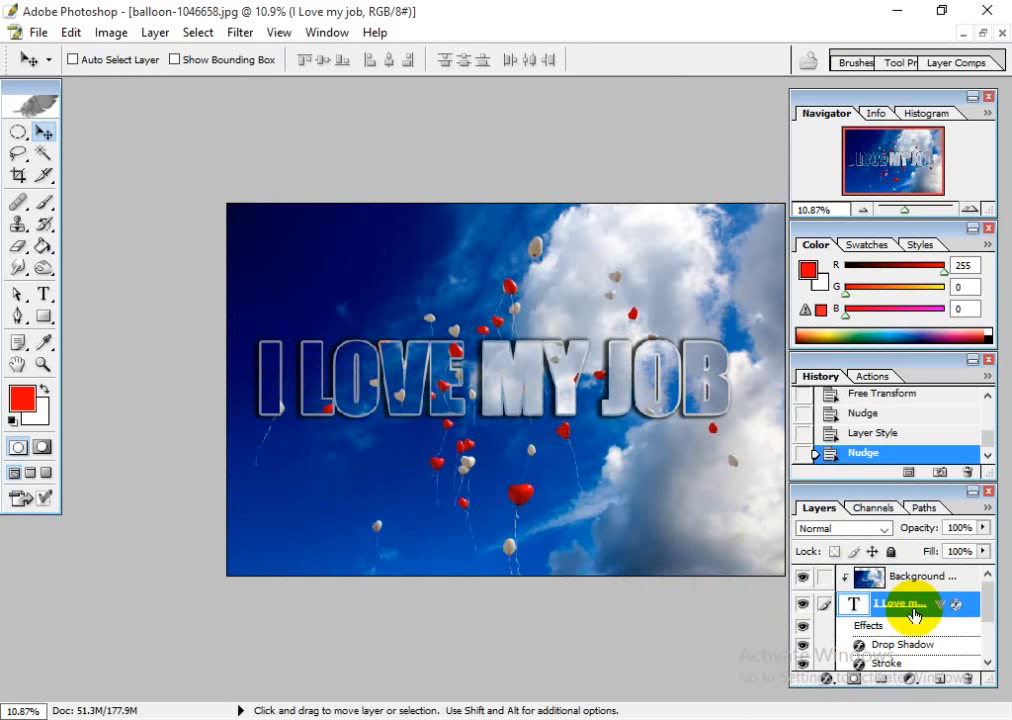
double_click(970, 605)
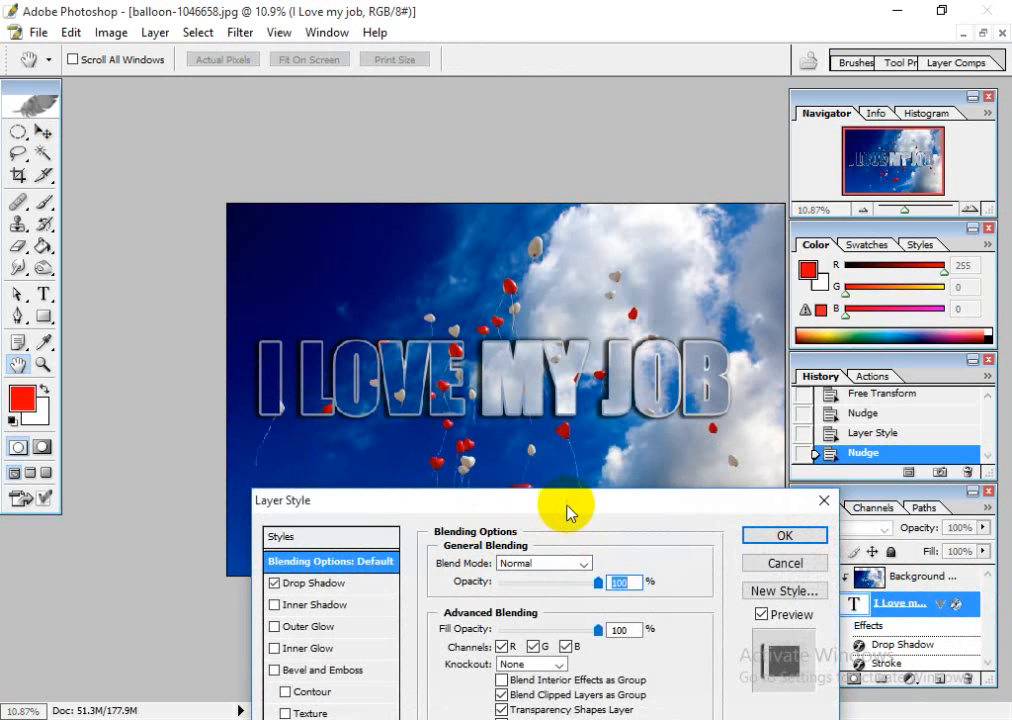
left_click_drag(565, 505, 718, 226)
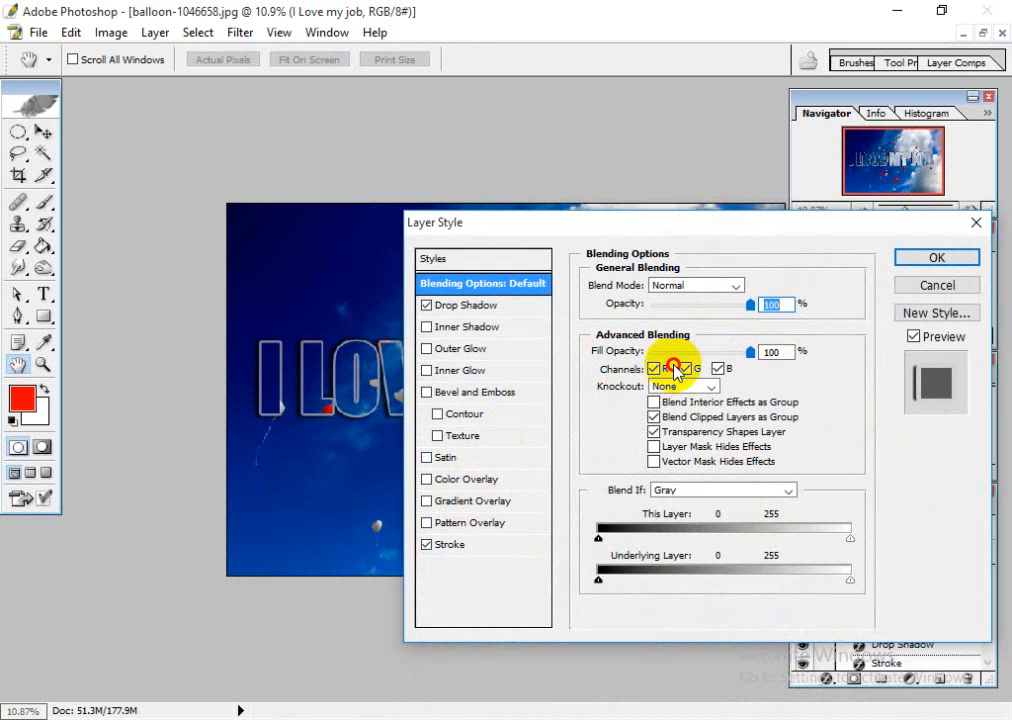
left_click_drag(678, 230, 617, 396)
left_click(435, 470)
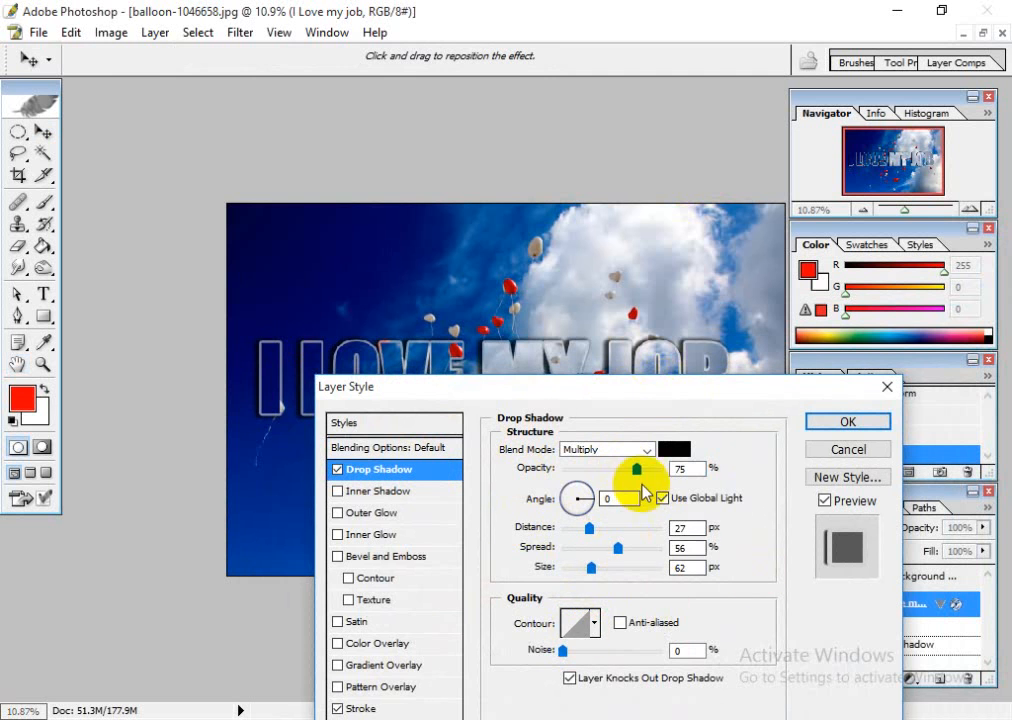
left_click_drag(687, 396, 565, 447)
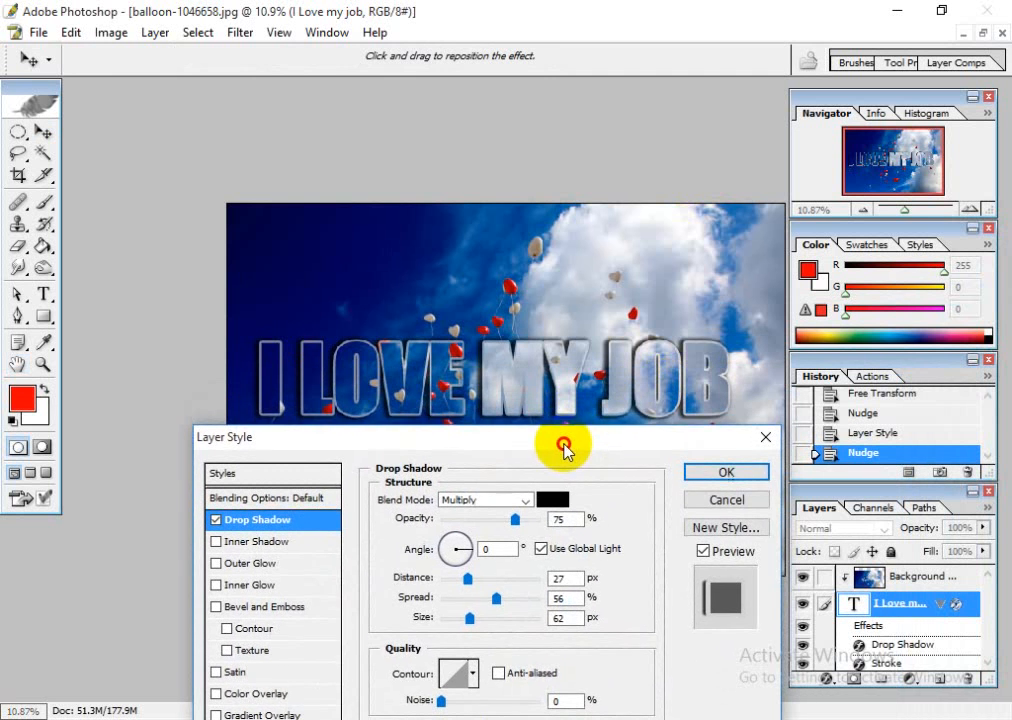
left_click(727, 483)
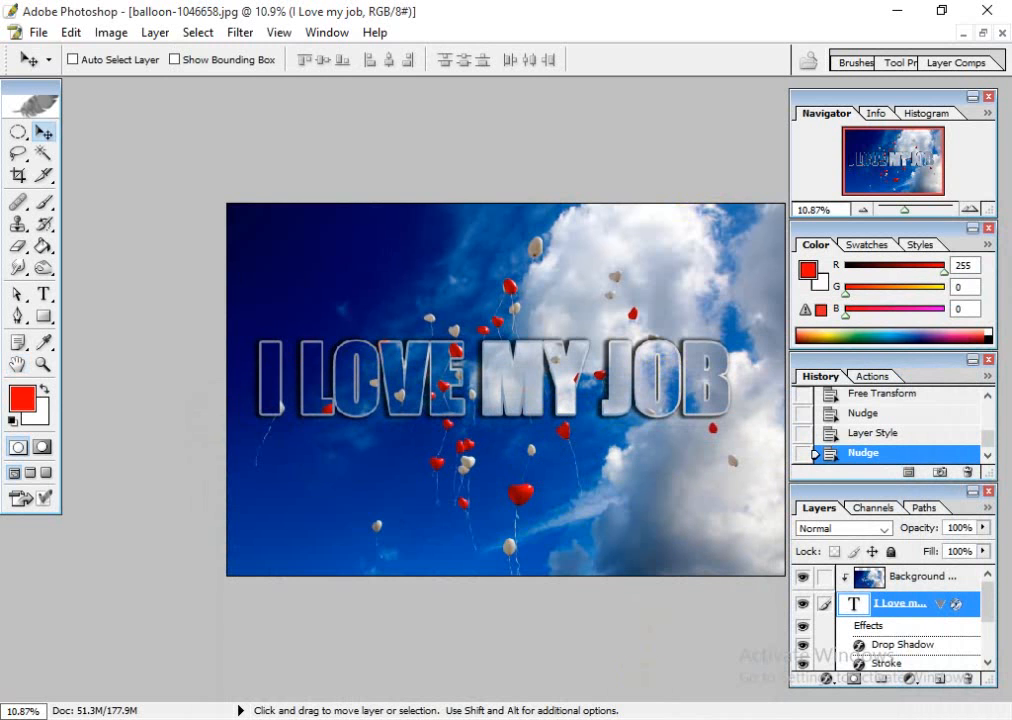
- Switch to the Todo list in Notepad, check the Gradient, Shadow and Strock items under Blending Option, and return to Photoshop
key("alt+Tab")
left_click(501, 424)
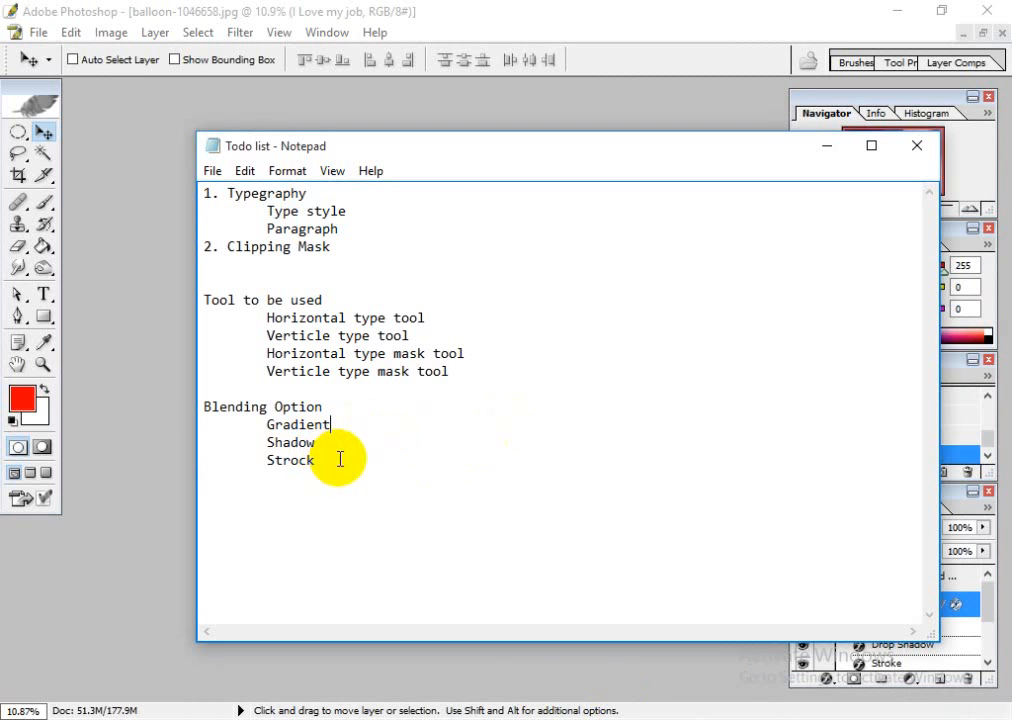
left_click_drag(250, 427, 413, 434)
left_click(436, 462)
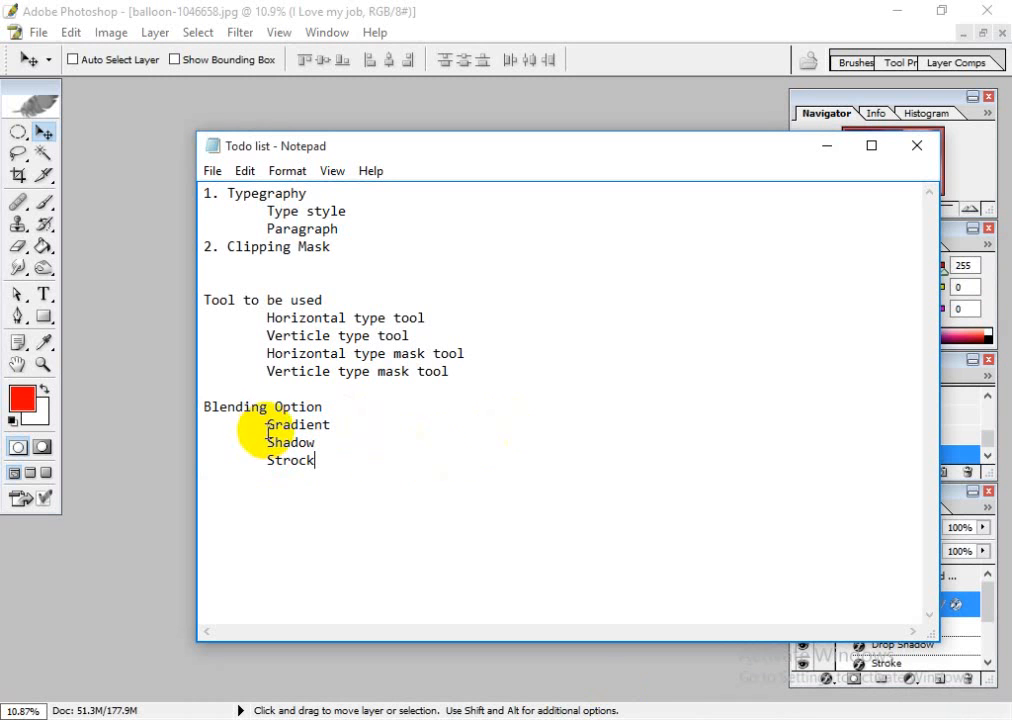
mouse_move(268, 430)
left_mouse_down()
mouse_move(353, 428)
mouse_move(268, 424)
left_mouse_up()
left_click(304, 427)
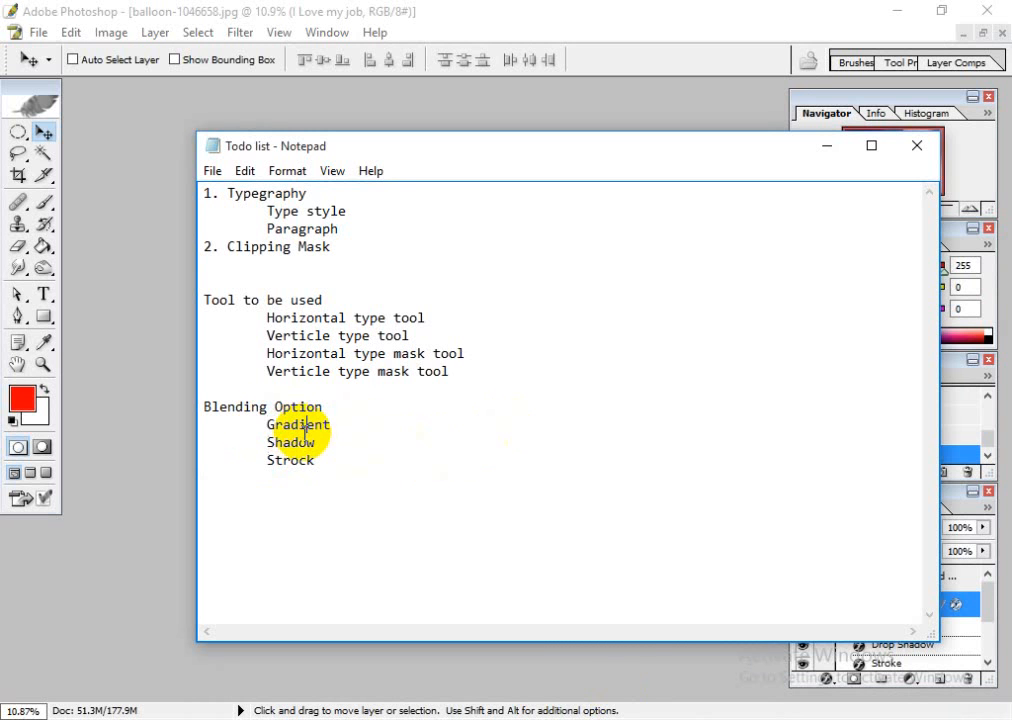
left_click(624, 15)
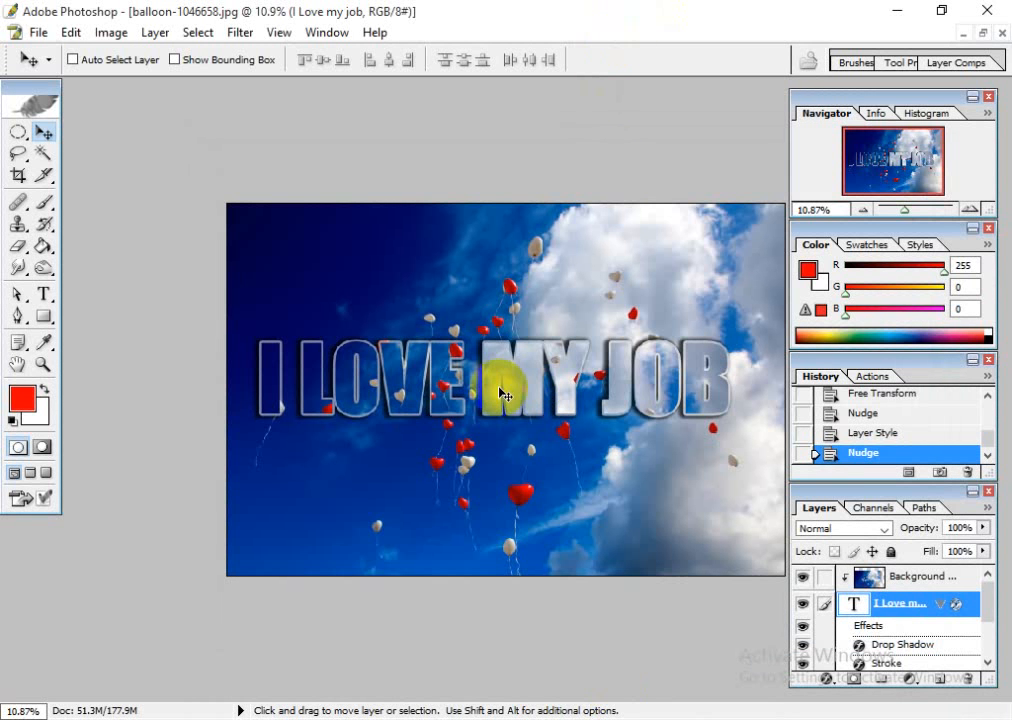
- Open the download-800163 image from the resources folder in a separate window beside the balloon document
left_click(984, 33)
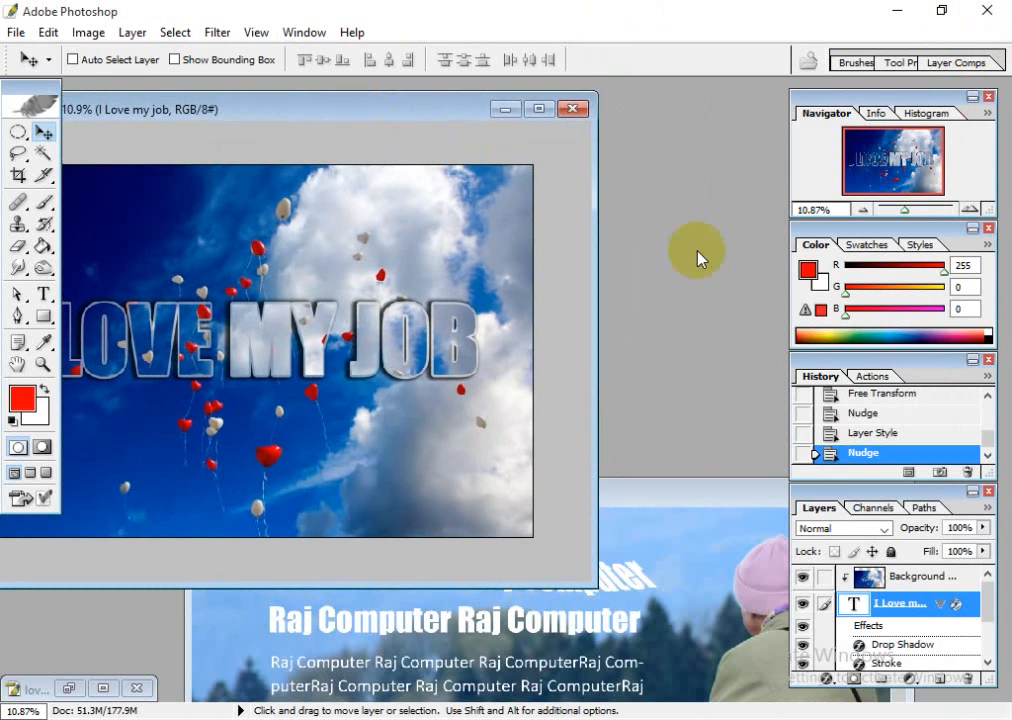
double_click(704, 255)
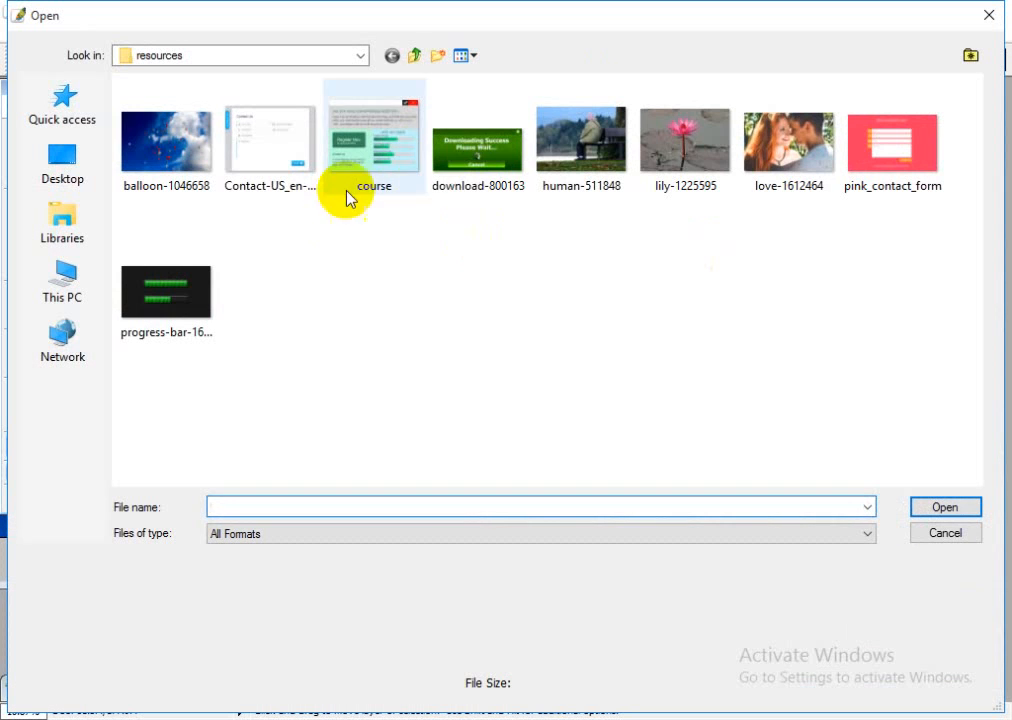
left_click(476, 160)
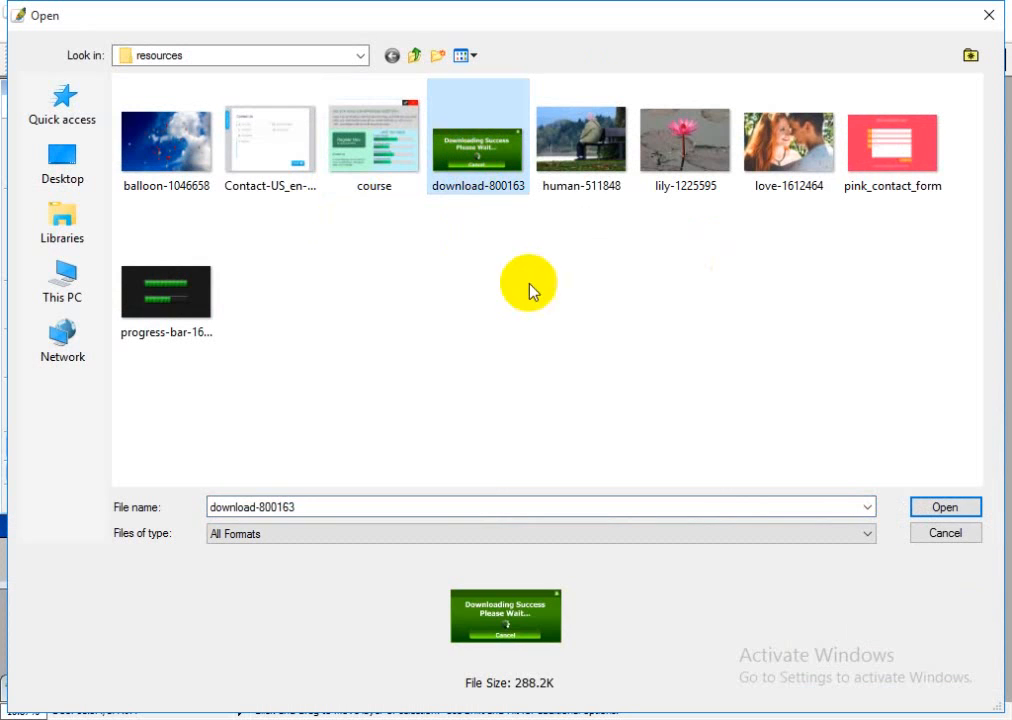
left_click(944, 508)
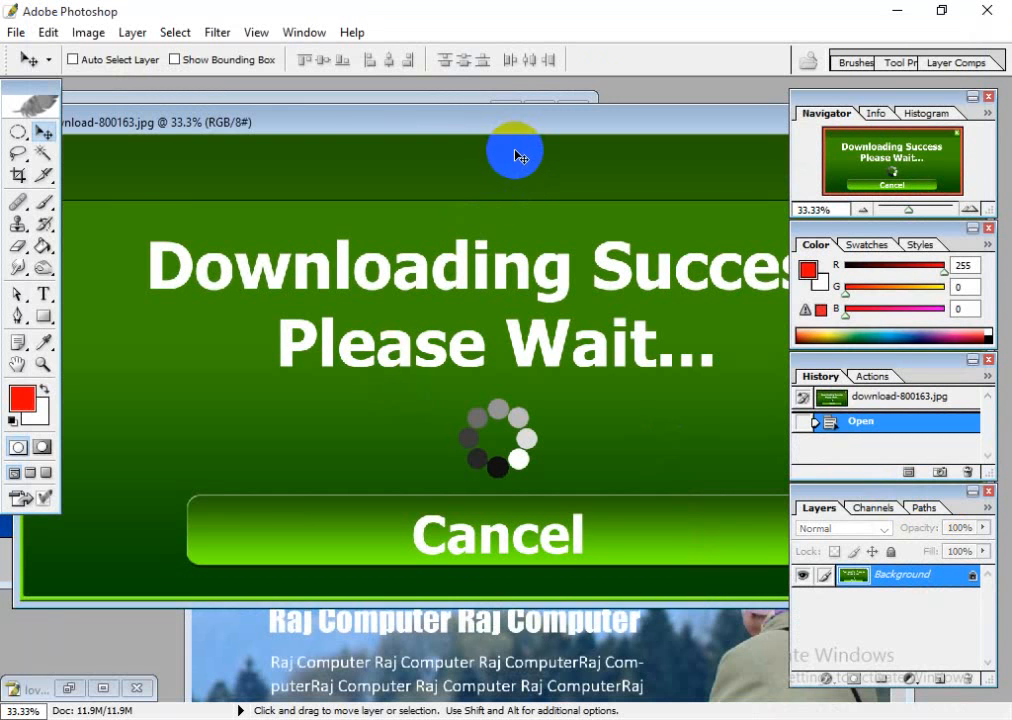
key("ctrl+minus")
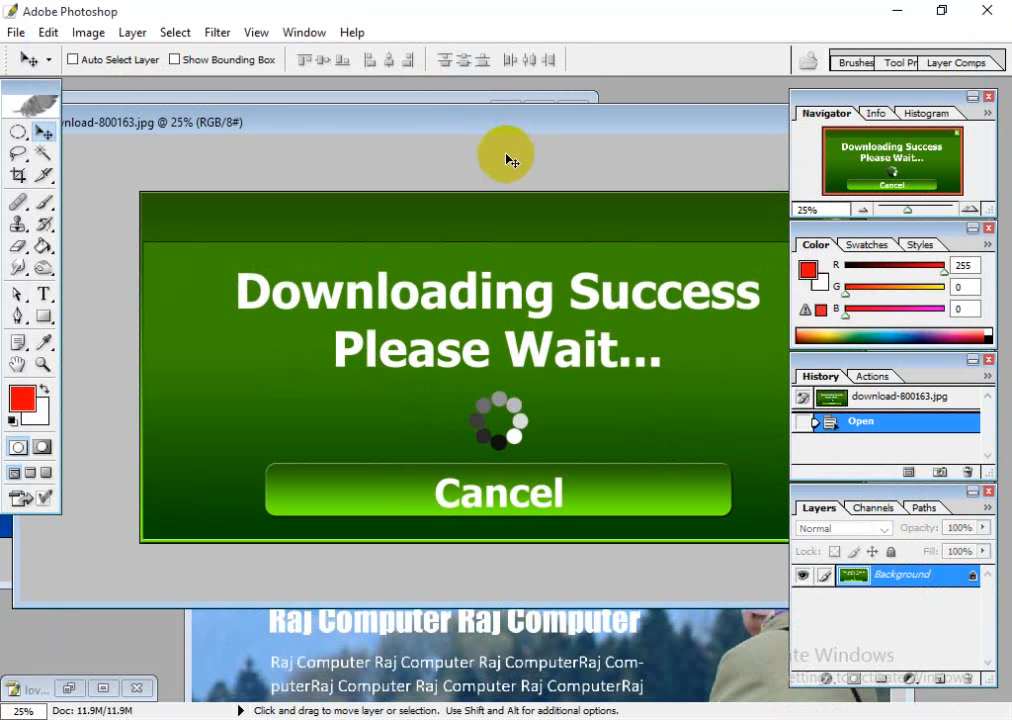
left_click_drag(648, 135, 594, 106)
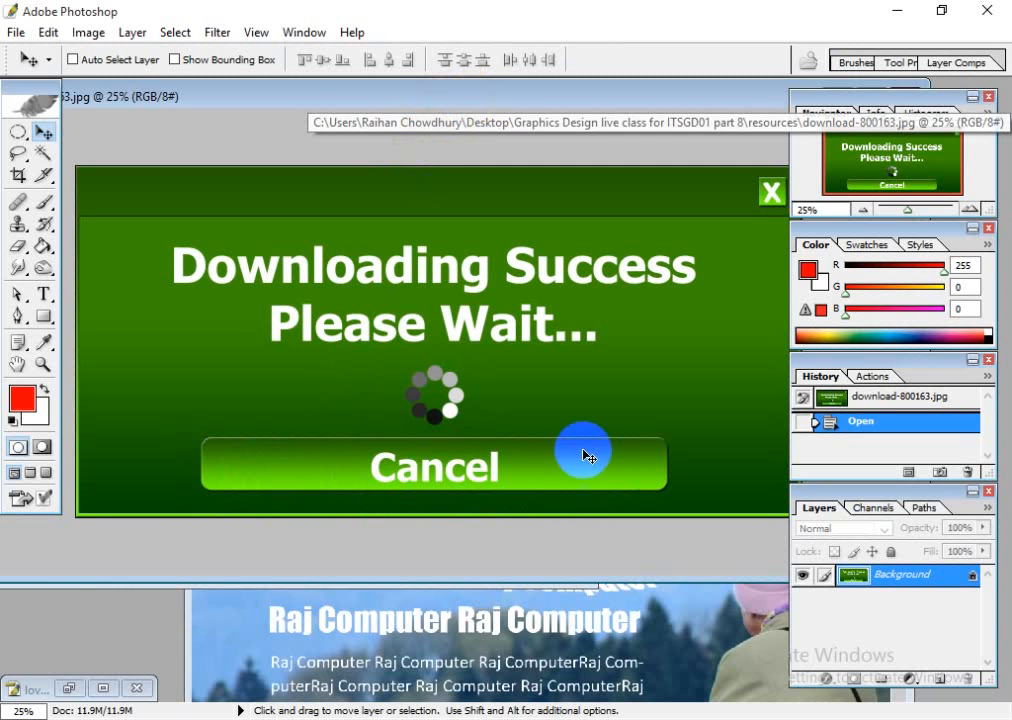
- Open the course image from the resources folder and place its window over the download-800163 document, clear of the balloon image's edge
left_click_drag(615, 108, 481, 289)
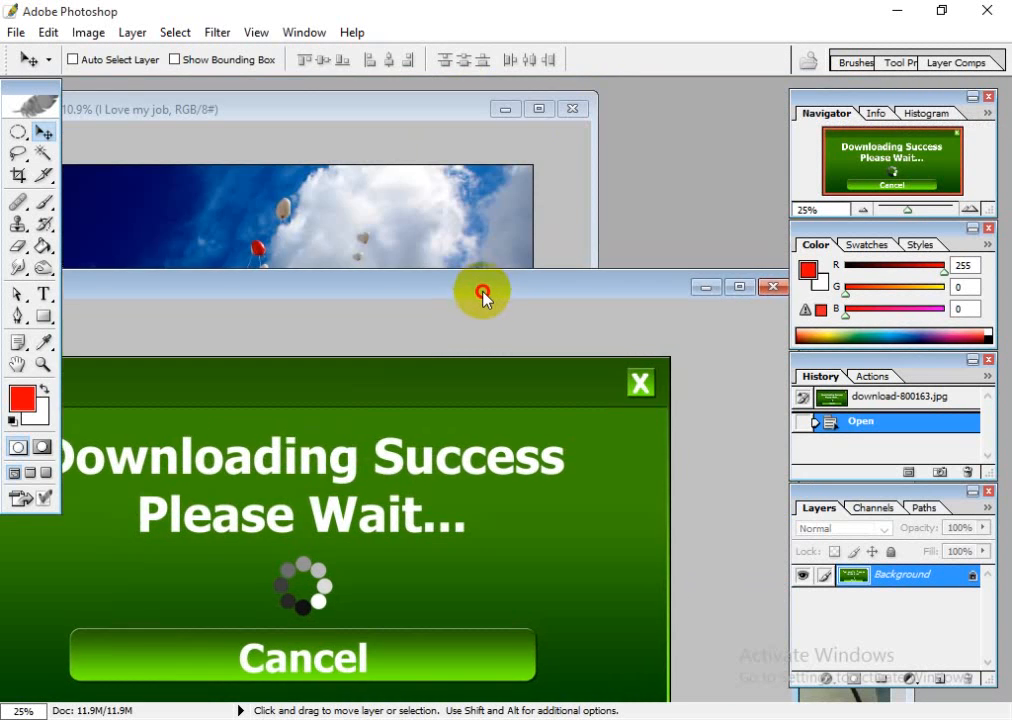
double_click(709, 187)
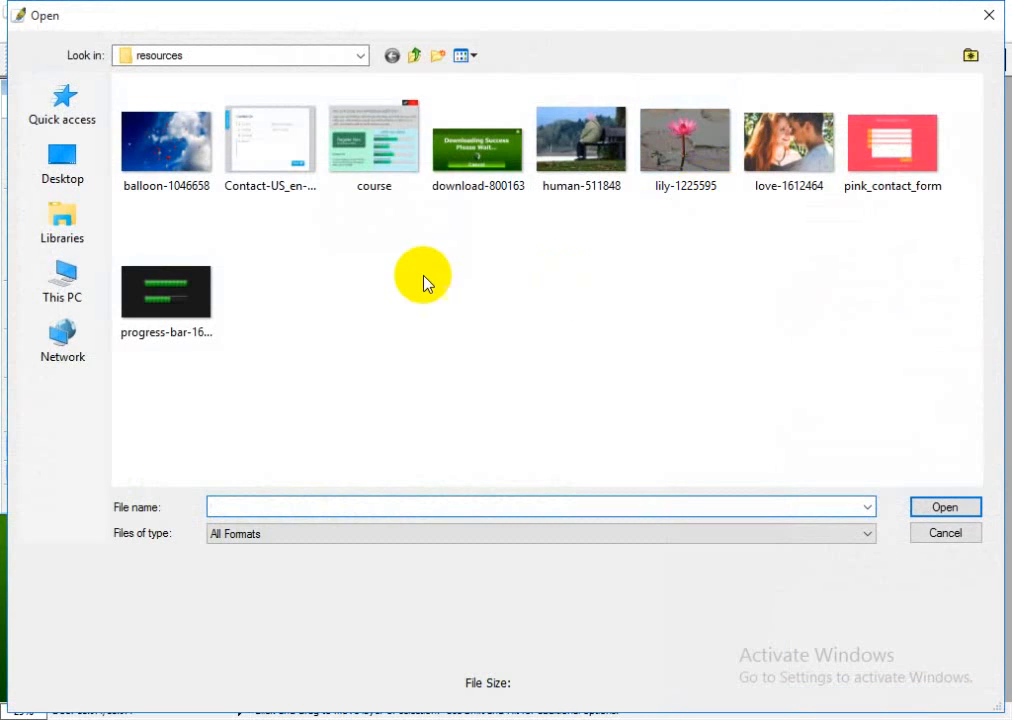
left_click(359, 169)
left_click(943, 509)
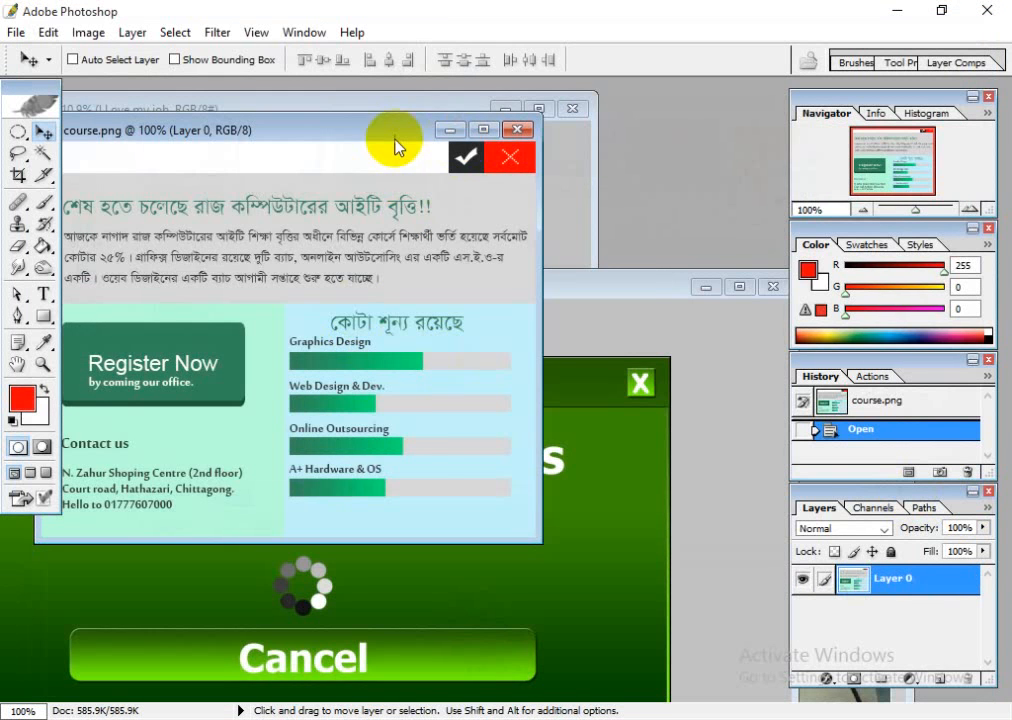
left_click_drag(395, 133, 506, 160)
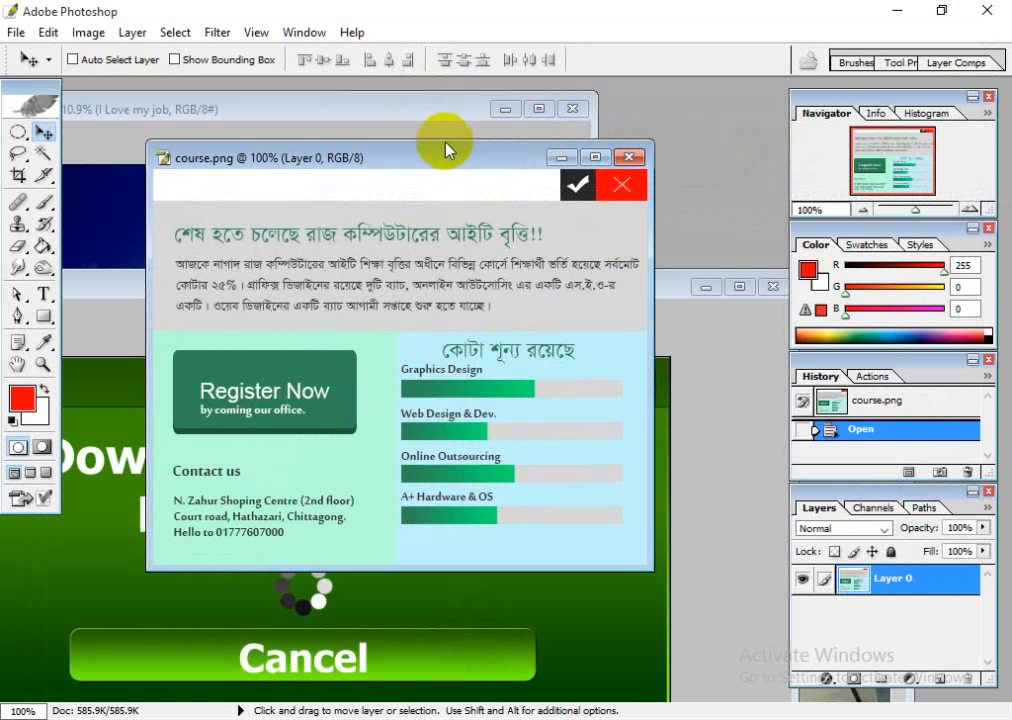
left_click_drag(446, 150, 620, 188)
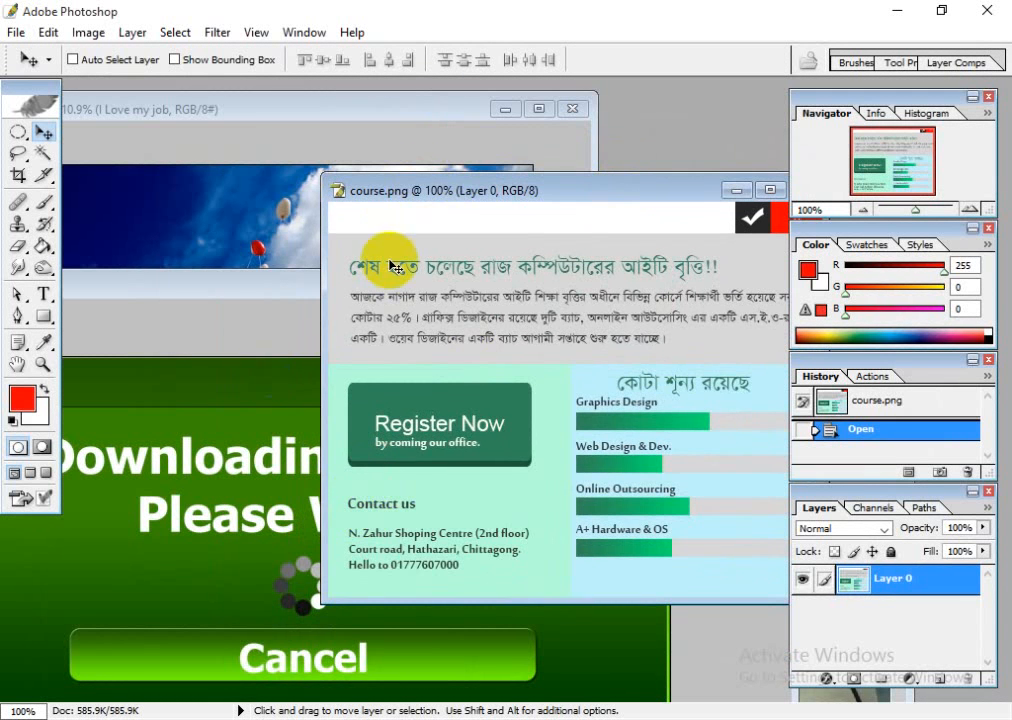
- Bring the download-800163 document to the front, minimize the balloon-1046658 document and reposition the download image in the workspace
left_click_drag(228, 288, 384, 190)
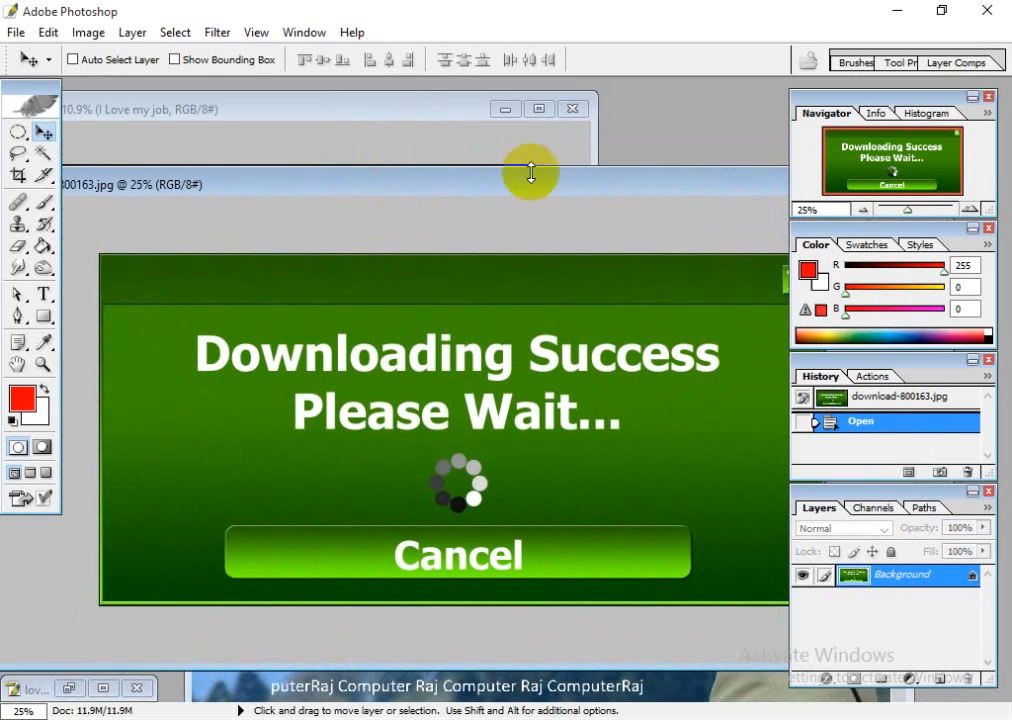
left_click_drag(526, 176, 477, 140)
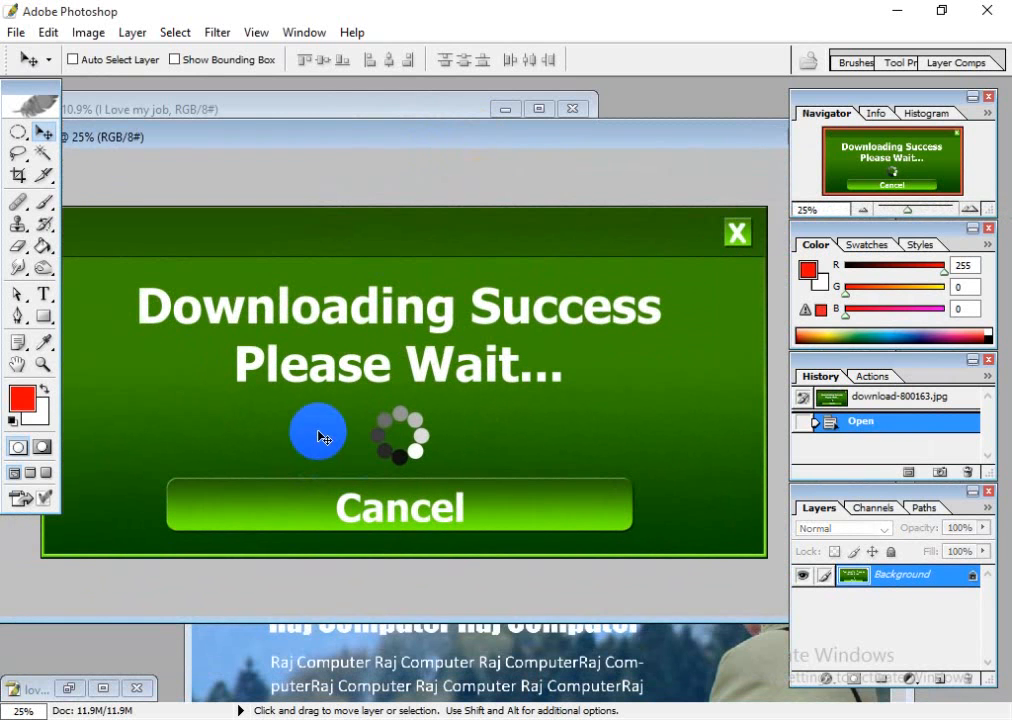
left_click(301, 106)
left_click_drag(428, 114, 362, 114)
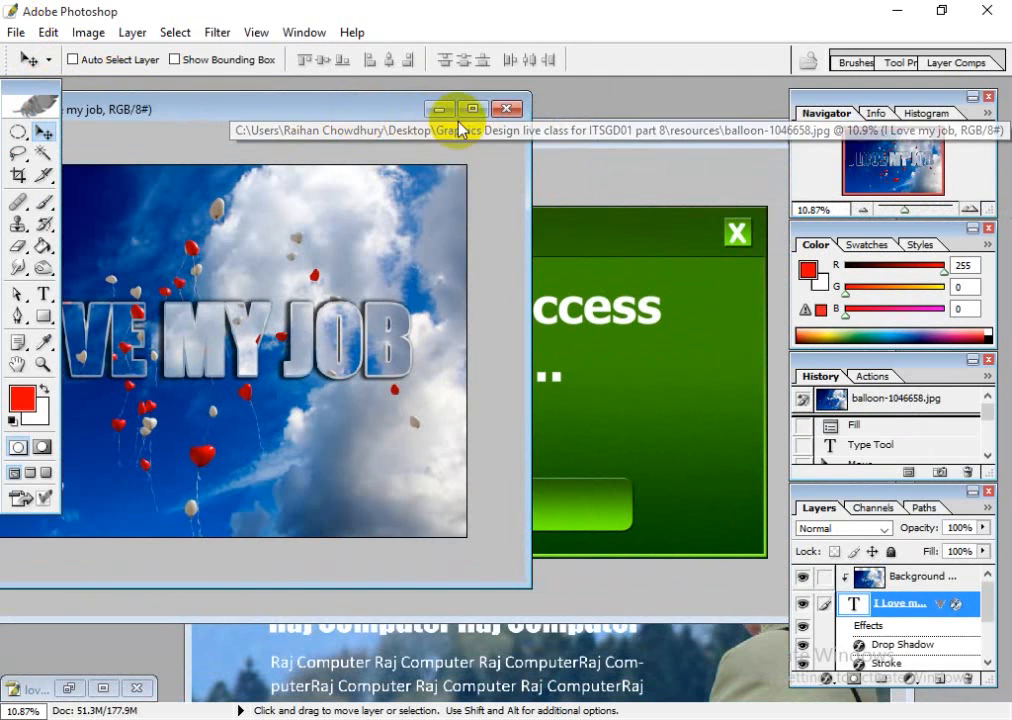
left_click(441, 110)
left_click_drag(445, 133, 706, 128)
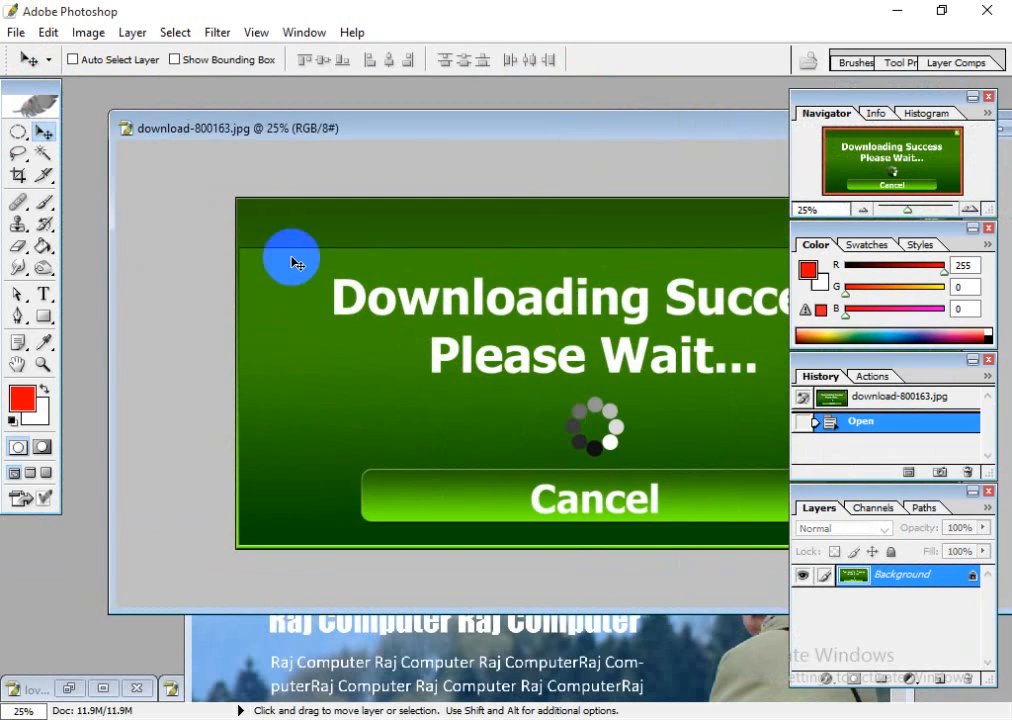
- Open the human-511848 image from the resources folder and move its window up over the download image
double_click(101, 331)
left_click(583, 145)
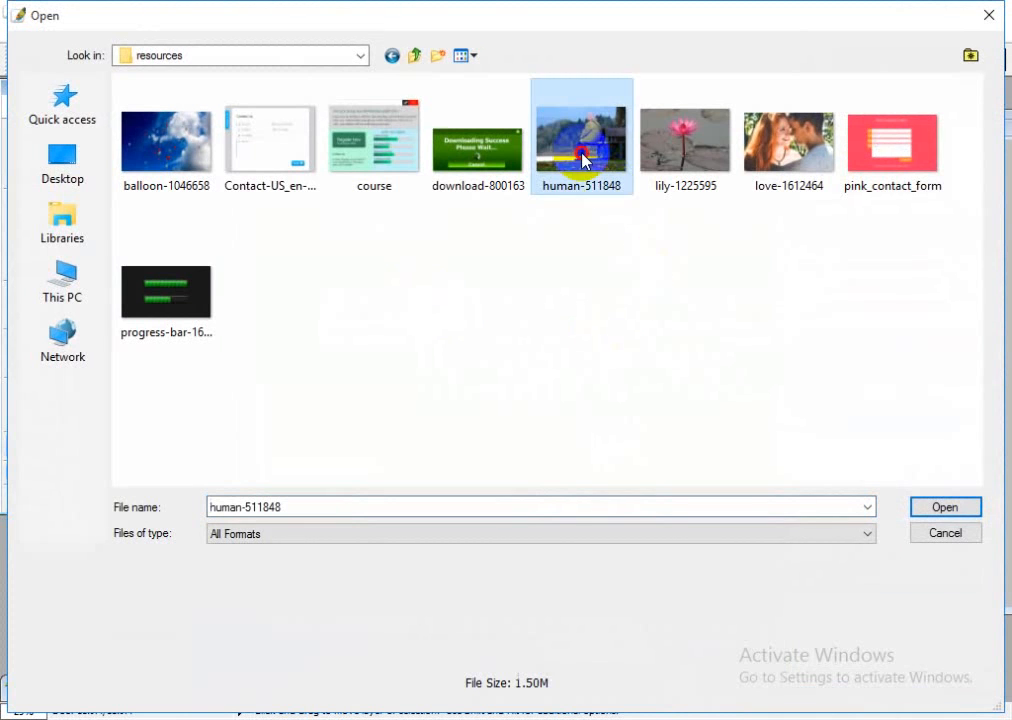
left_click(946, 508)
left_click_drag(380, 200, 295, 350)
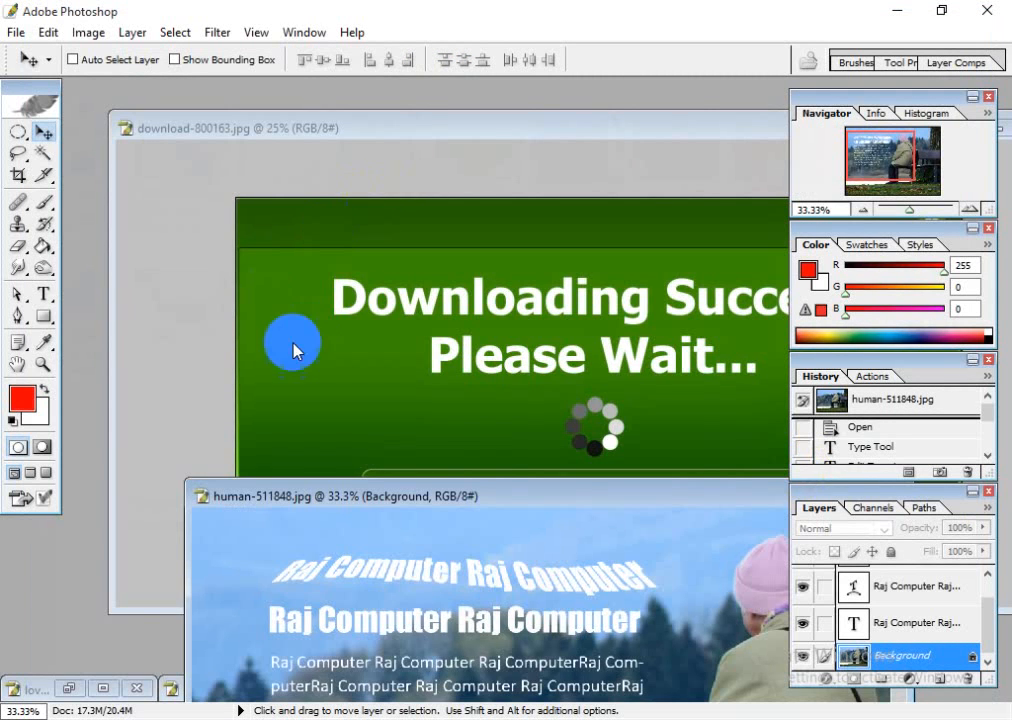
left_click_drag(500, 508, 357, 128)
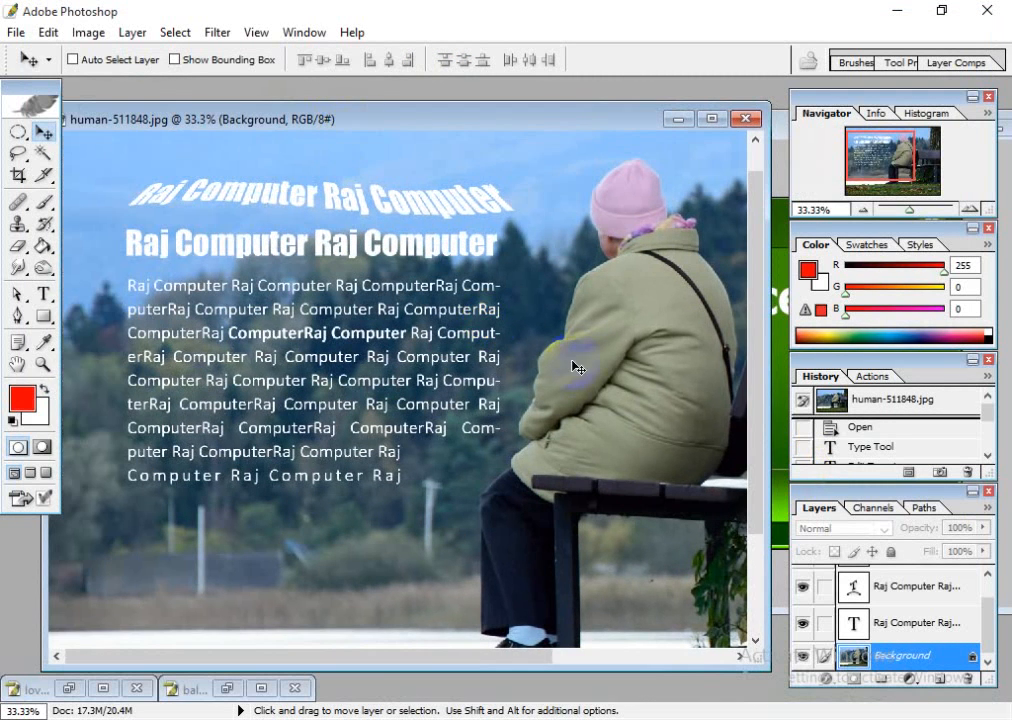
- Delete the three Raj Computer text layers from human-511848, leaving only the Background photo
left_click(955, 628)
left_click(968, 678)
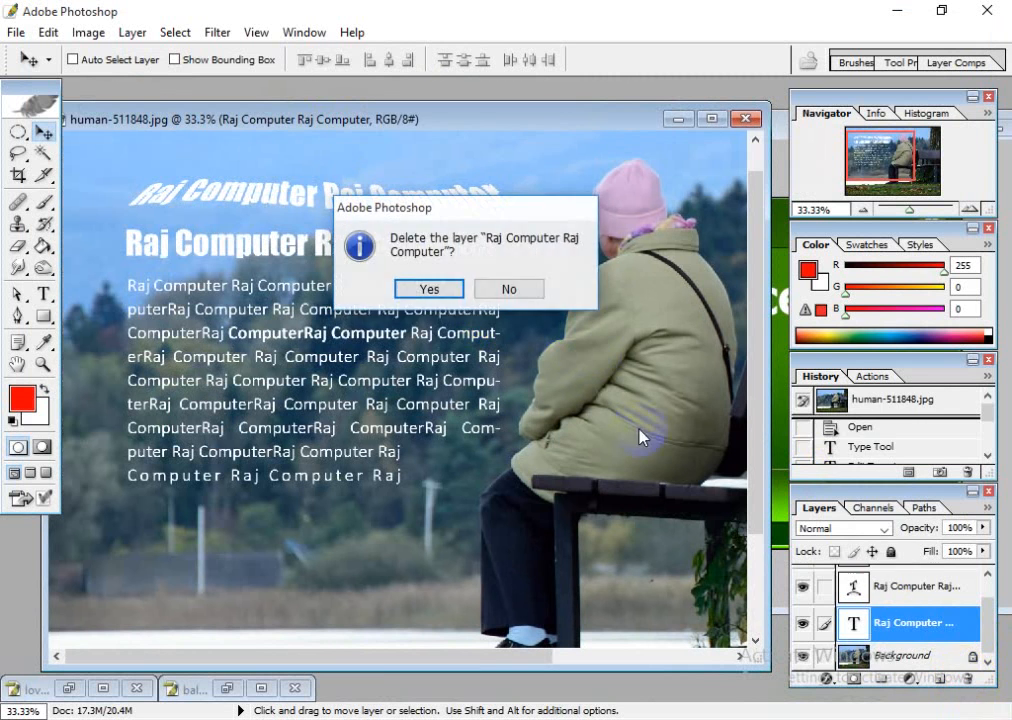
left_click(453, 289)
left_click(937, 612)
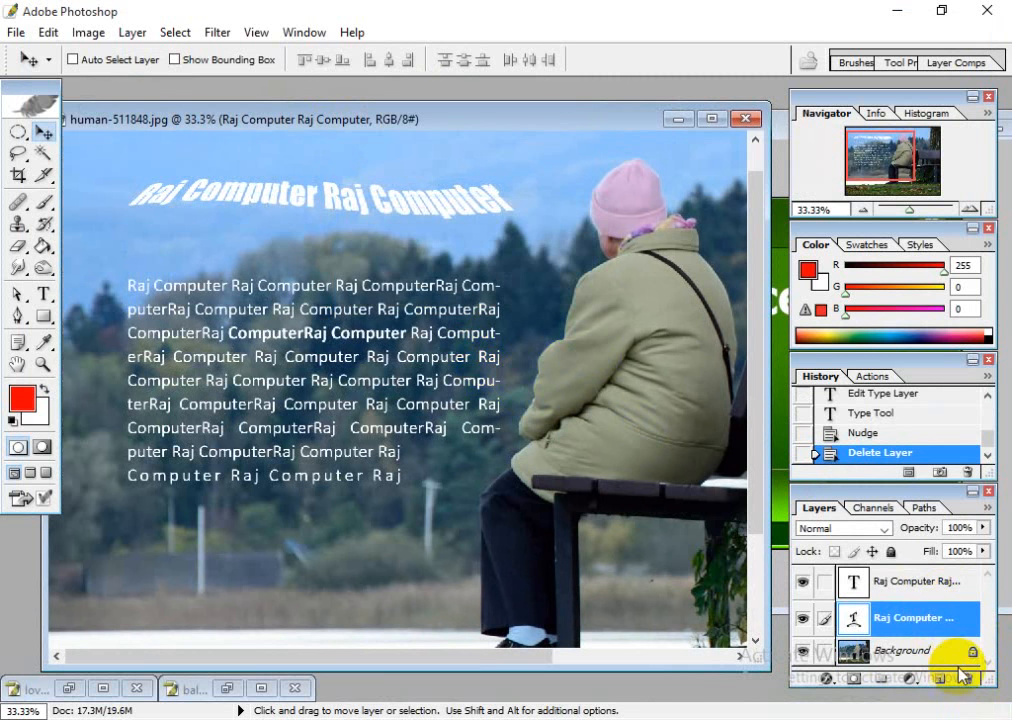
left_click(968, 678)
left_click(429, 289)
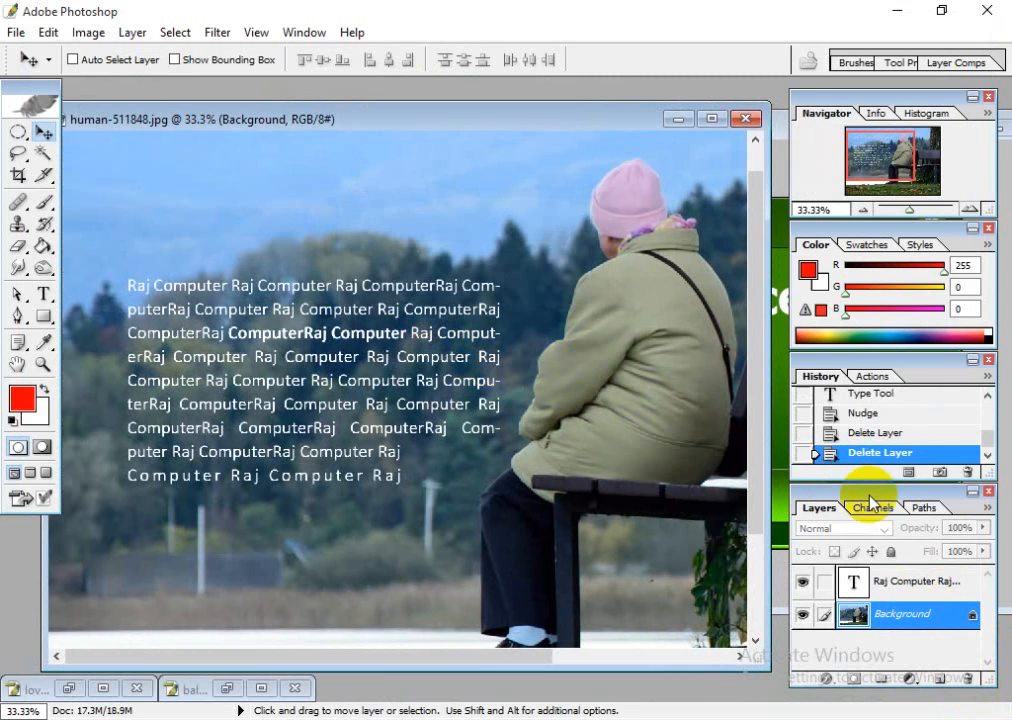
left_click(922, 581)
left_click(968, 678)
left_click(463, 289)
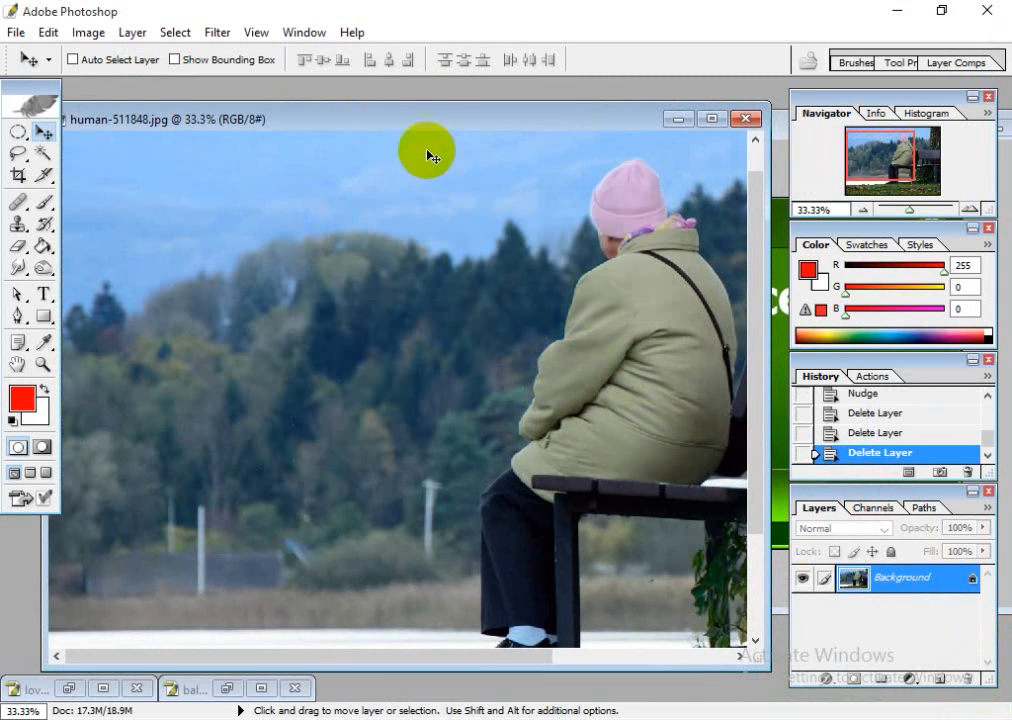
- Maximize the human-511848 document at 25% zoom and draw a large rectangular marquee selection inside the photo
left_click_drag(425, 119, 445, 117)
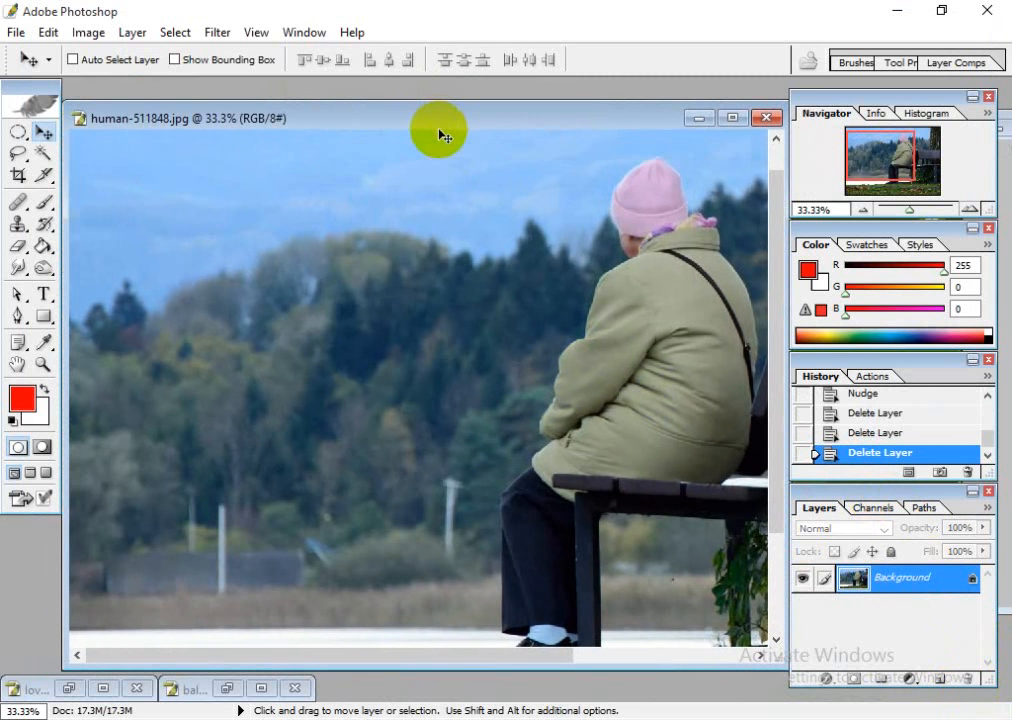
left_click(731, 120)
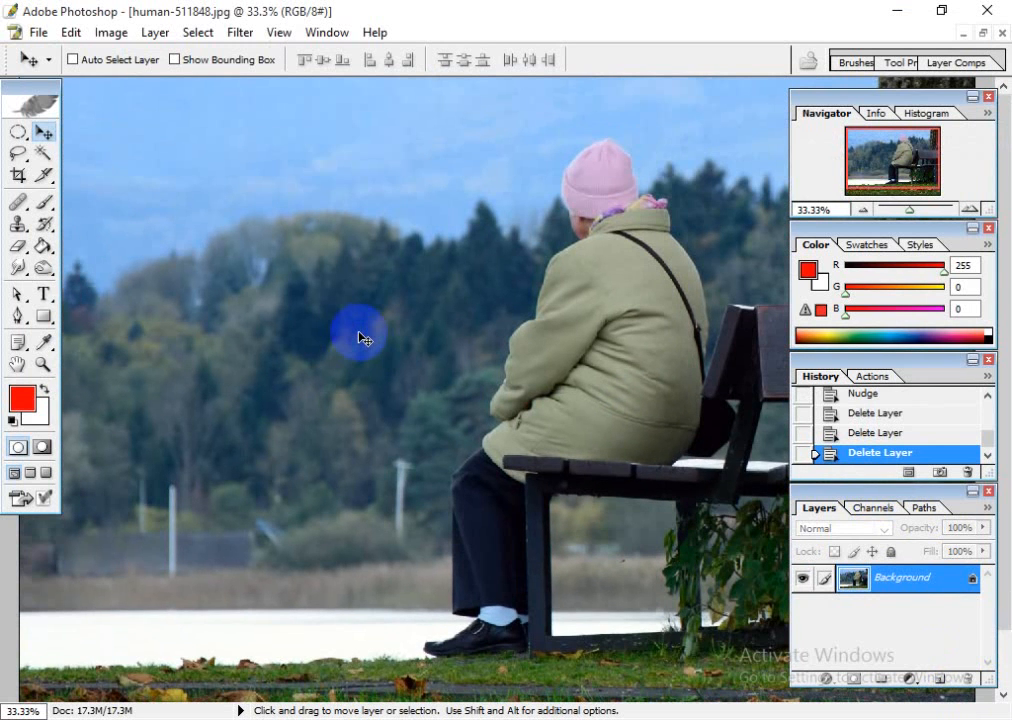
key("ctrl+minus")
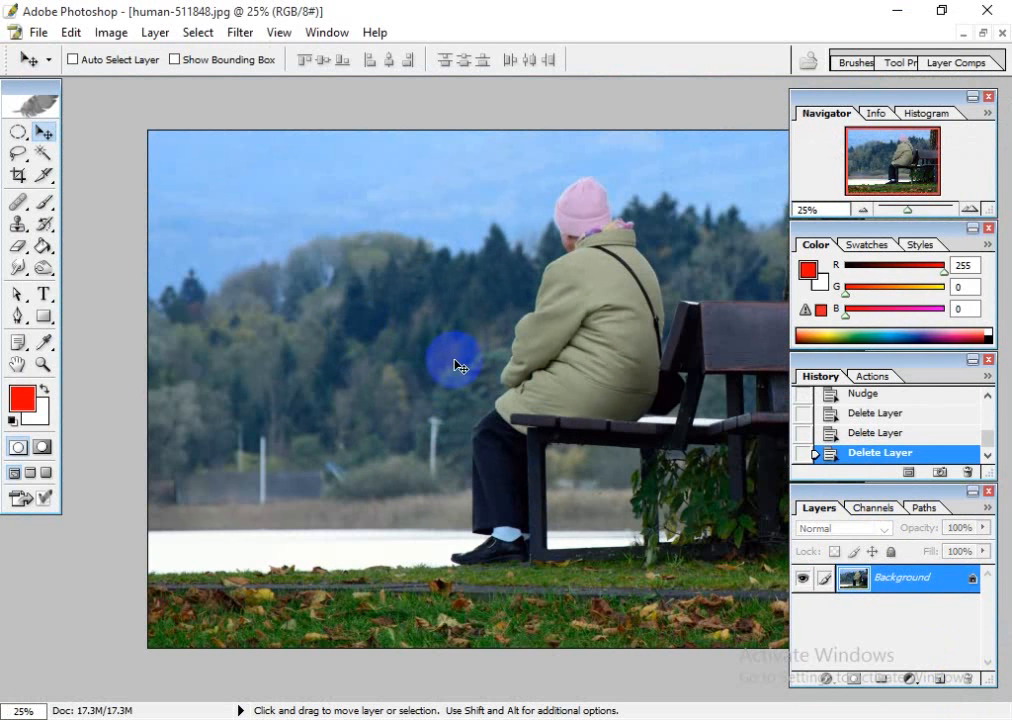
left_click_drag(20, 131, 90, 129)
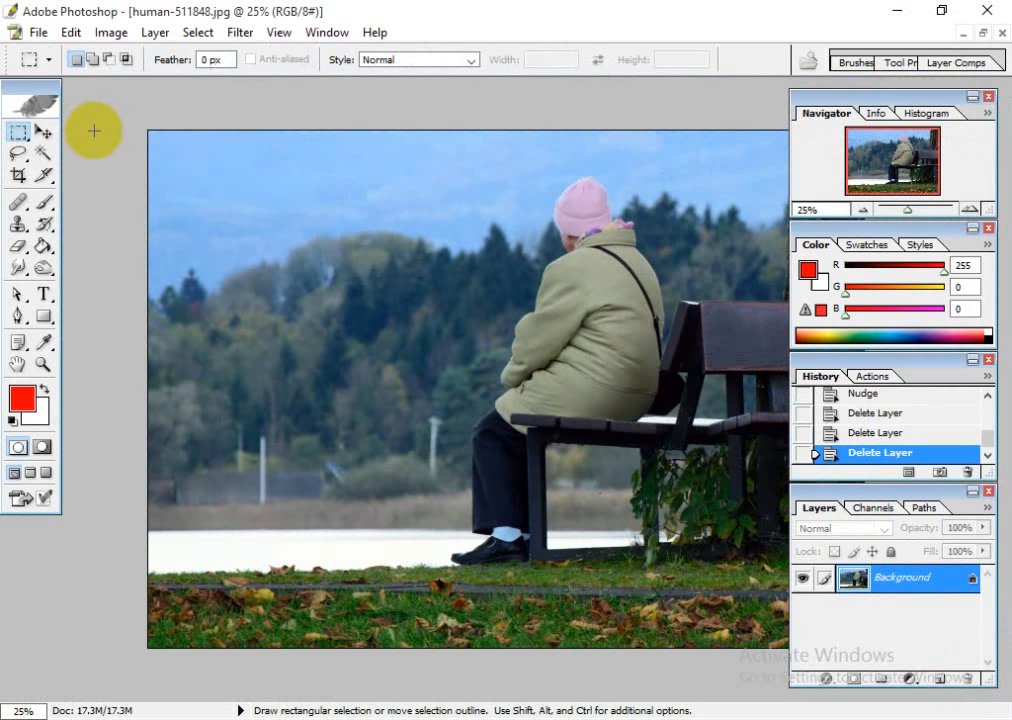
left_click_drag(199, 188, 743, 616)
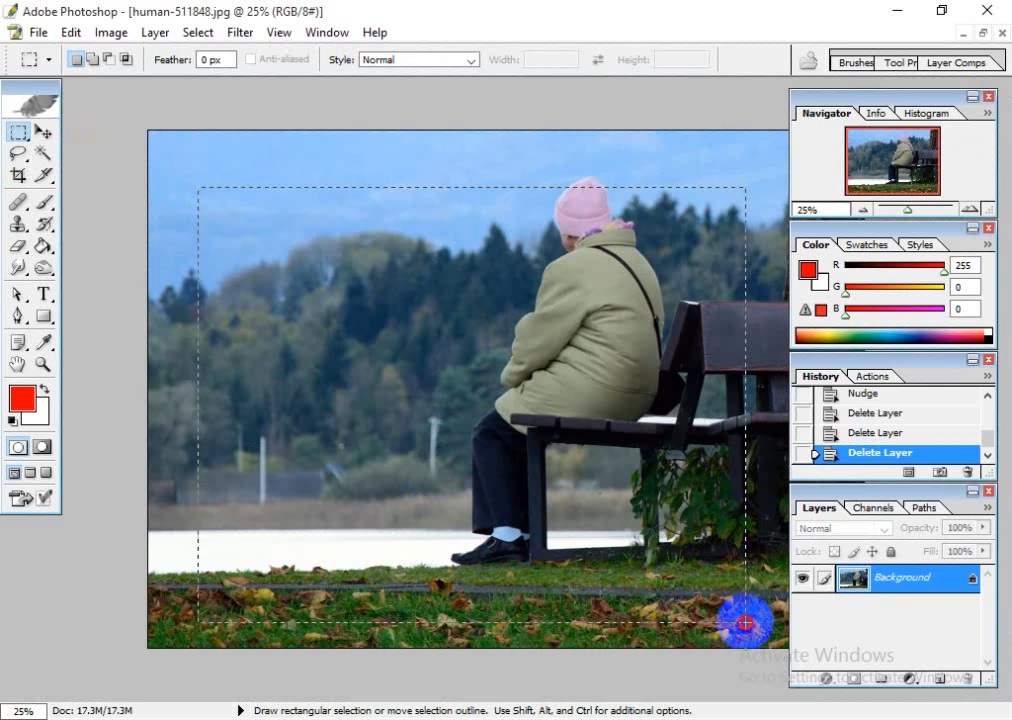
left_click_drag(757, 622, 757, 622)
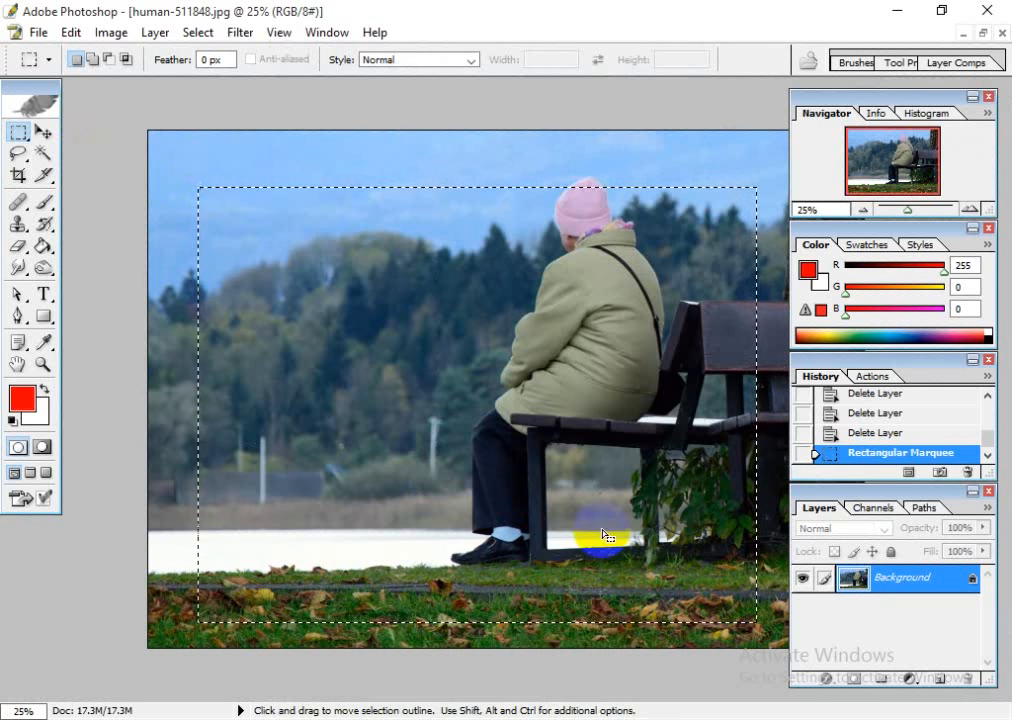
- Add a new layer above the Background and switch from Paint Bucket to the Gradient tool
left_click(939, 683)
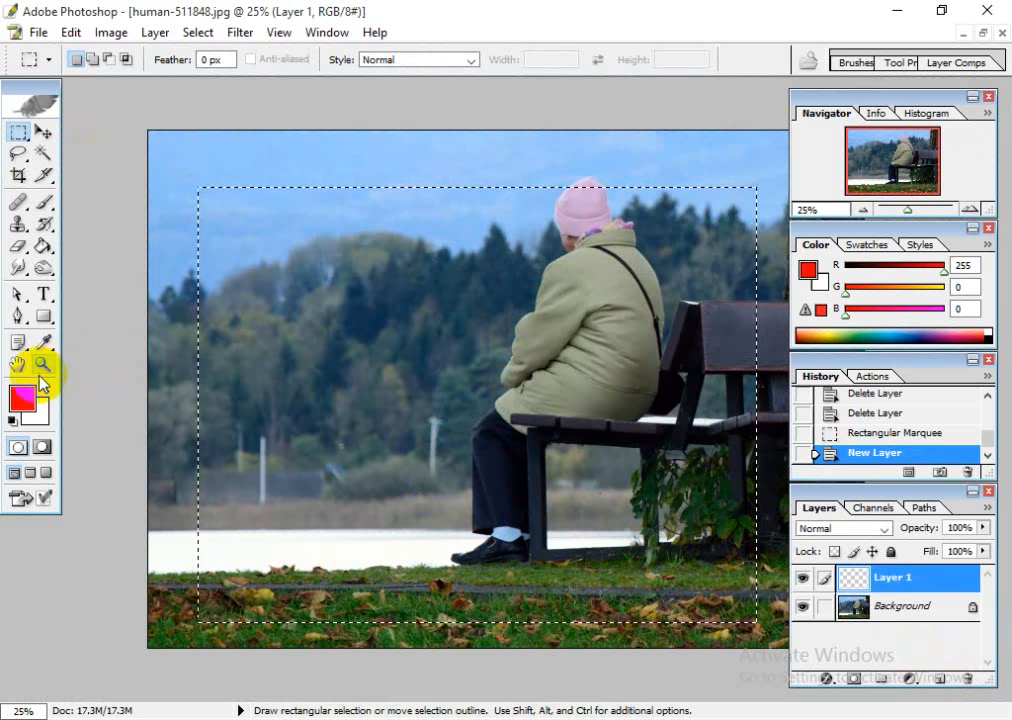
left_click(45, 244)
left_click_drag(50, 250, 182, 246)
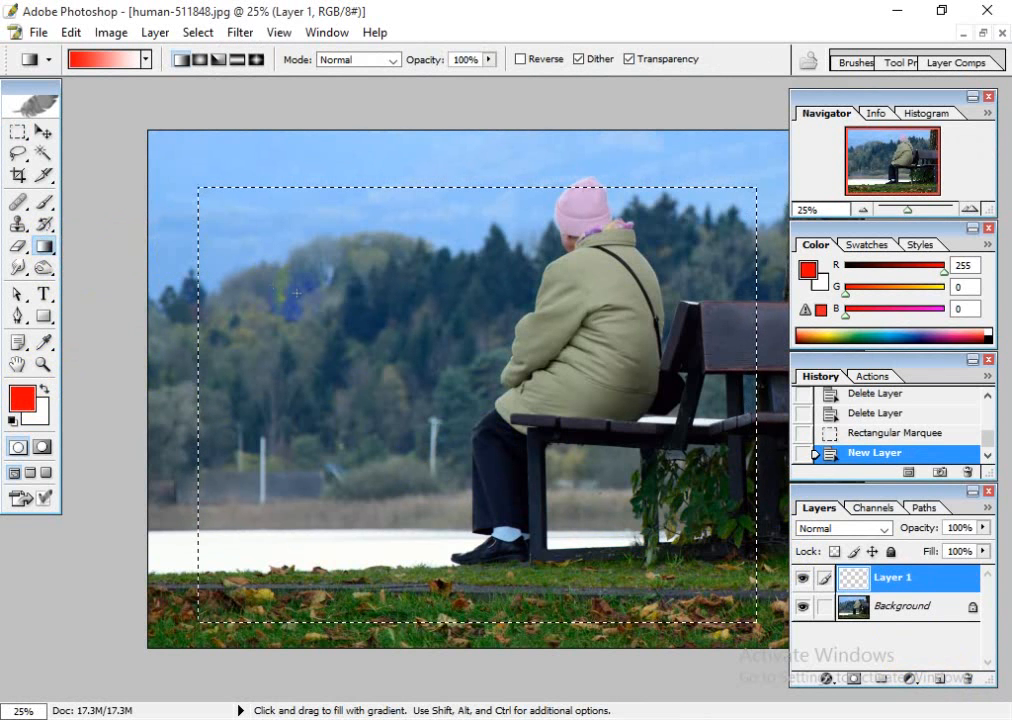
- Fill the selection with the red-to-white linear gradient, trying it diagonally, from top to bottom and from left to right
left_click_drag(432, 356, 760, 600)
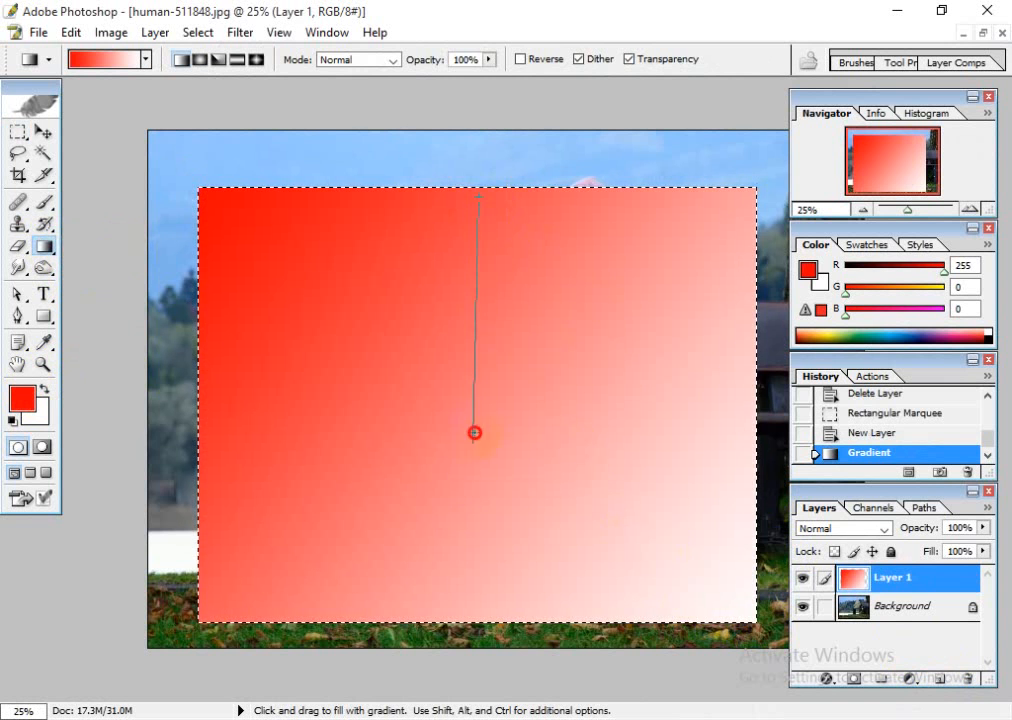
left_click_drag(474, 433, 488, 625)
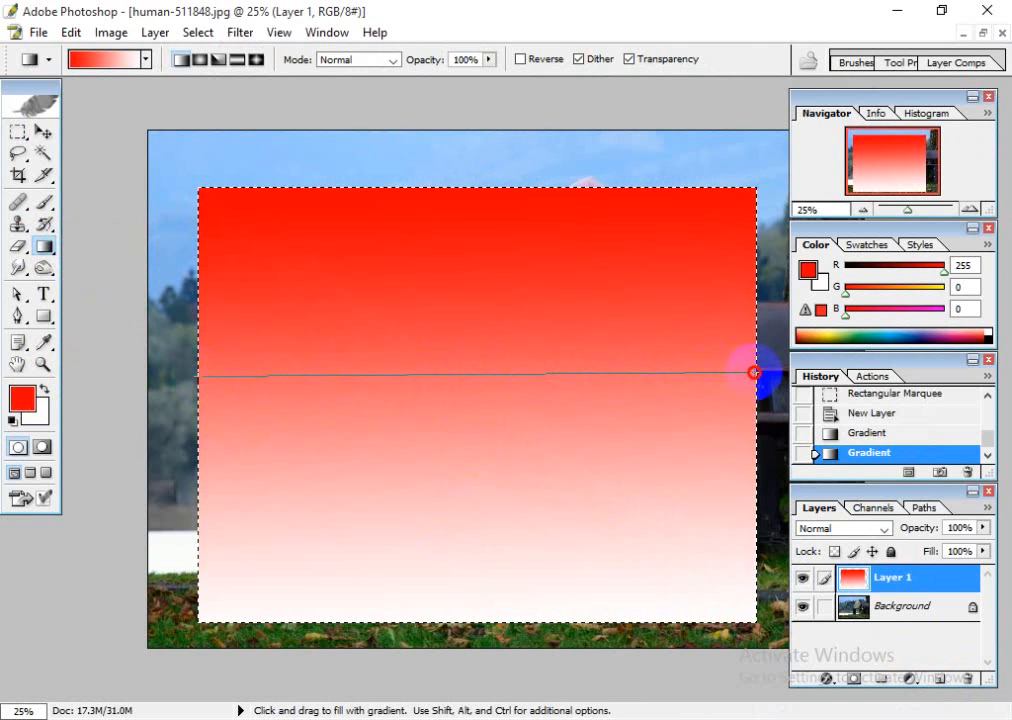
left_click_drag(758, 373, 758, 374)
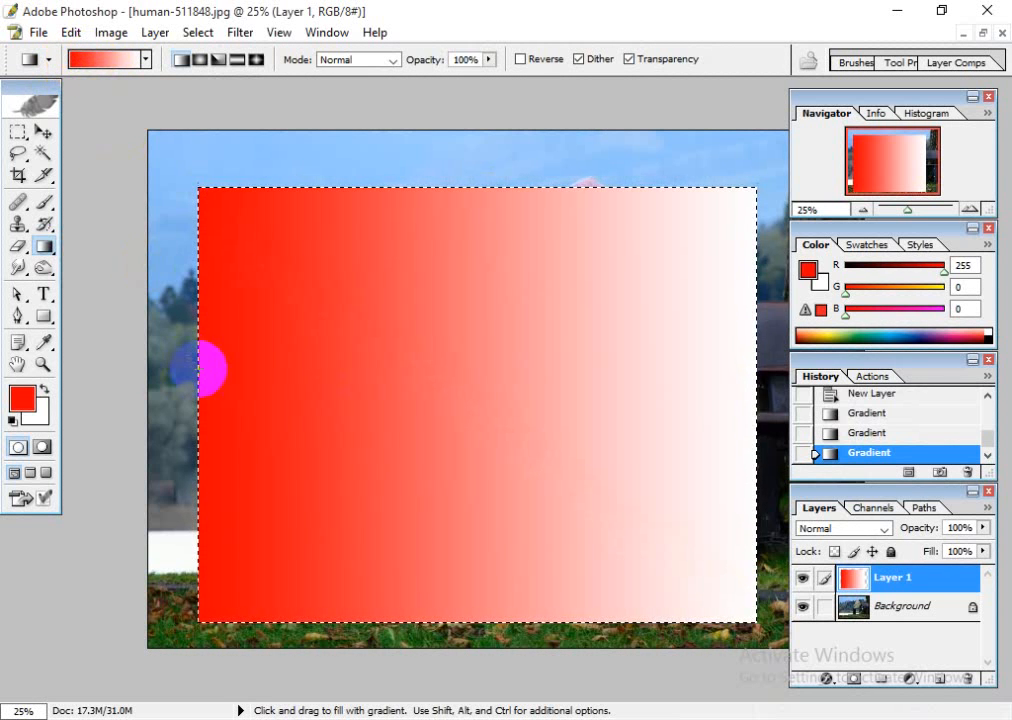
left_click_drag(198, 375, 708, 413)
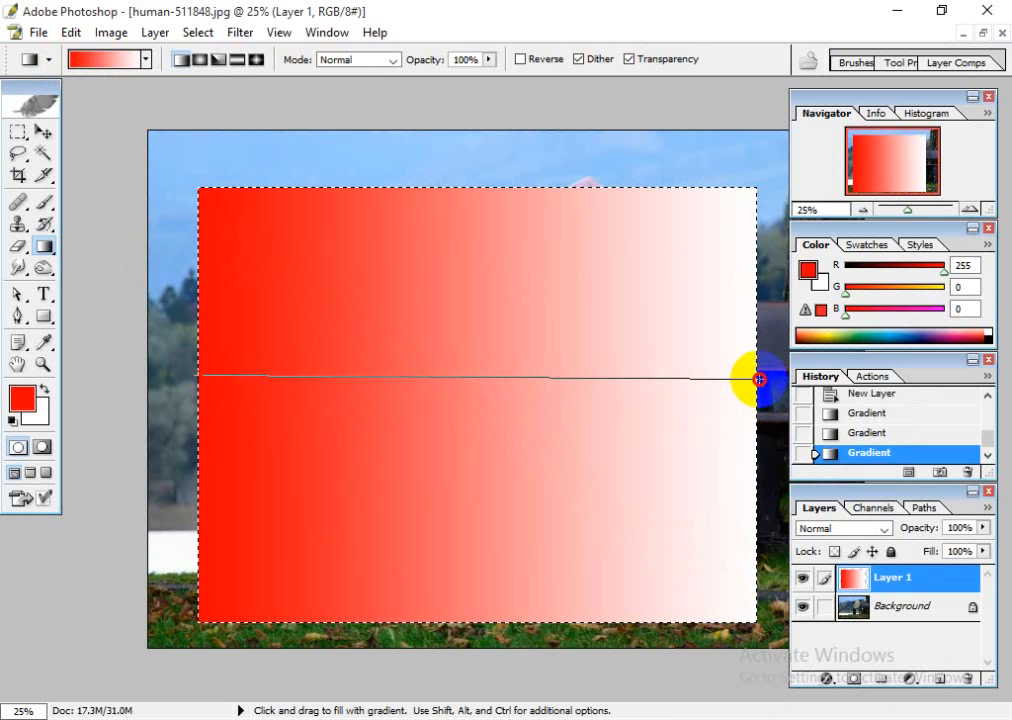
left_click_drag(757, 379, 745, 380)
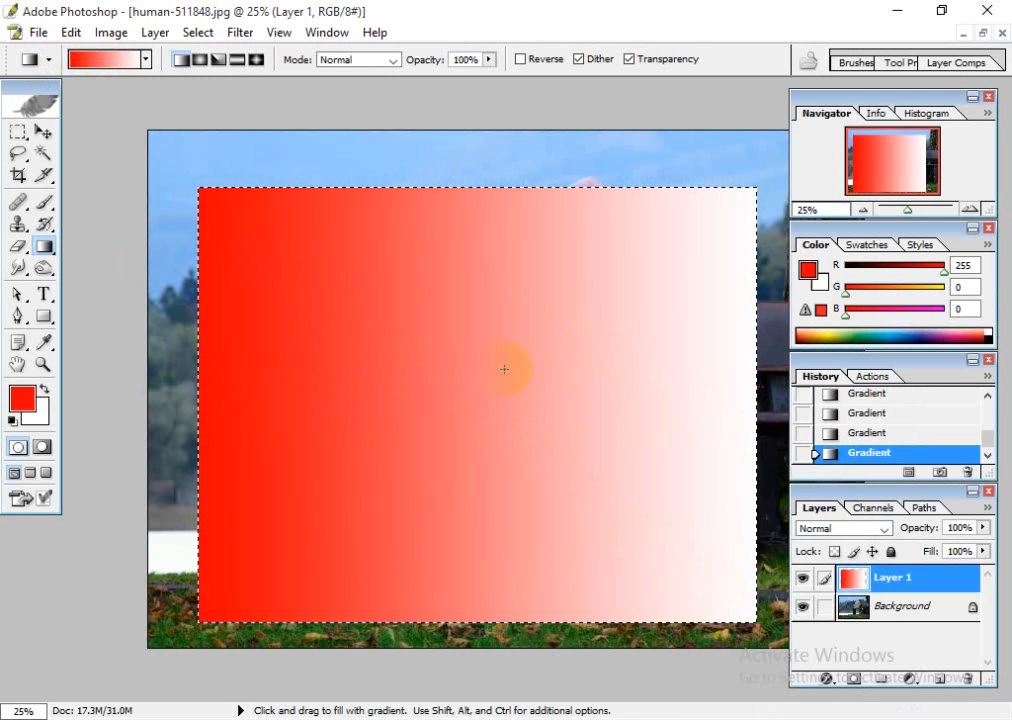
- Choose the Yellow, Violet, Orange, Blue gradient and fill the selection from left to right, then diagonally toward the lower-right corner
left_click(147, 62)
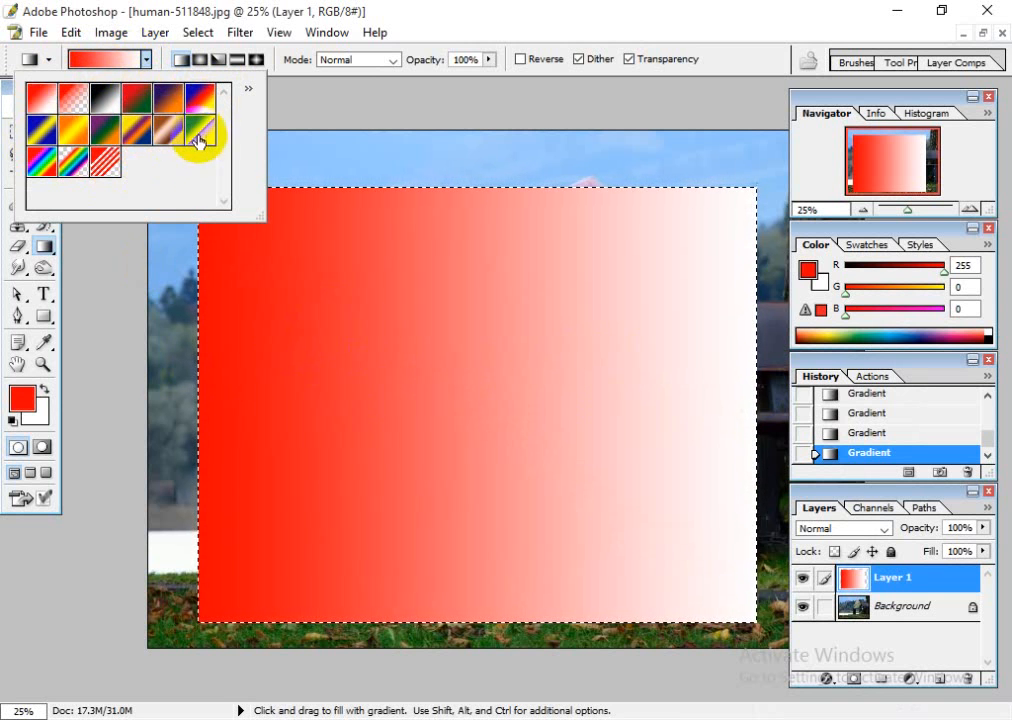
left_click_drag(198, 140, 170, 148)
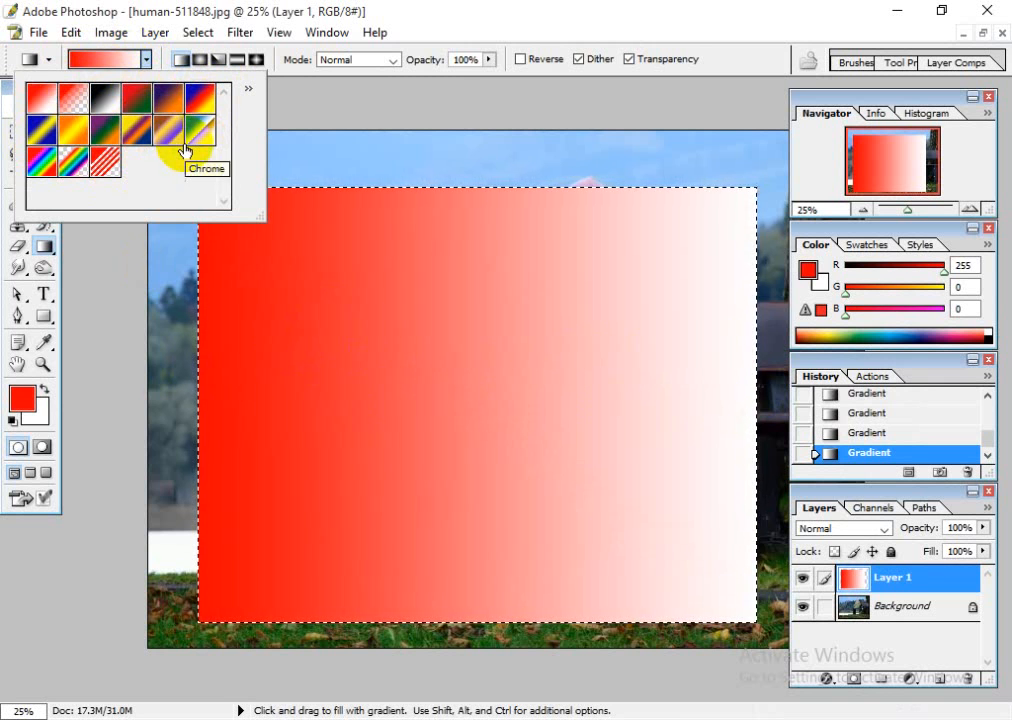
mouse_move(172, 141)
left_mouse_down()
mouse_move(140, 120)
mouse_move(168, 142)
mouse_move(153, 140)
left_mouse_up()
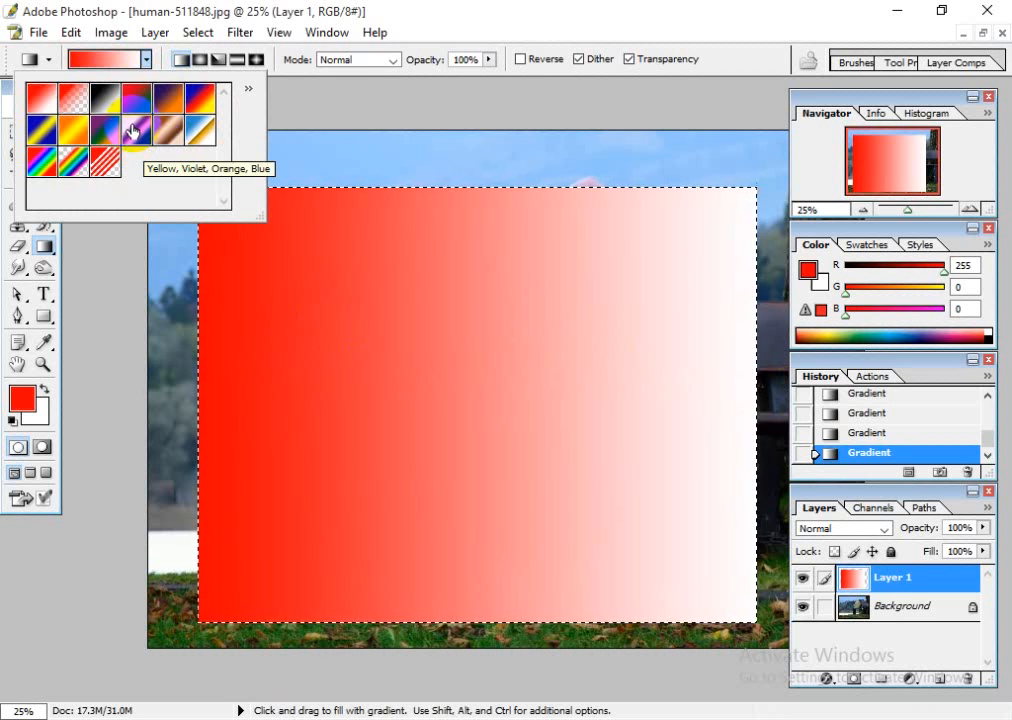
left_click(138, 140)
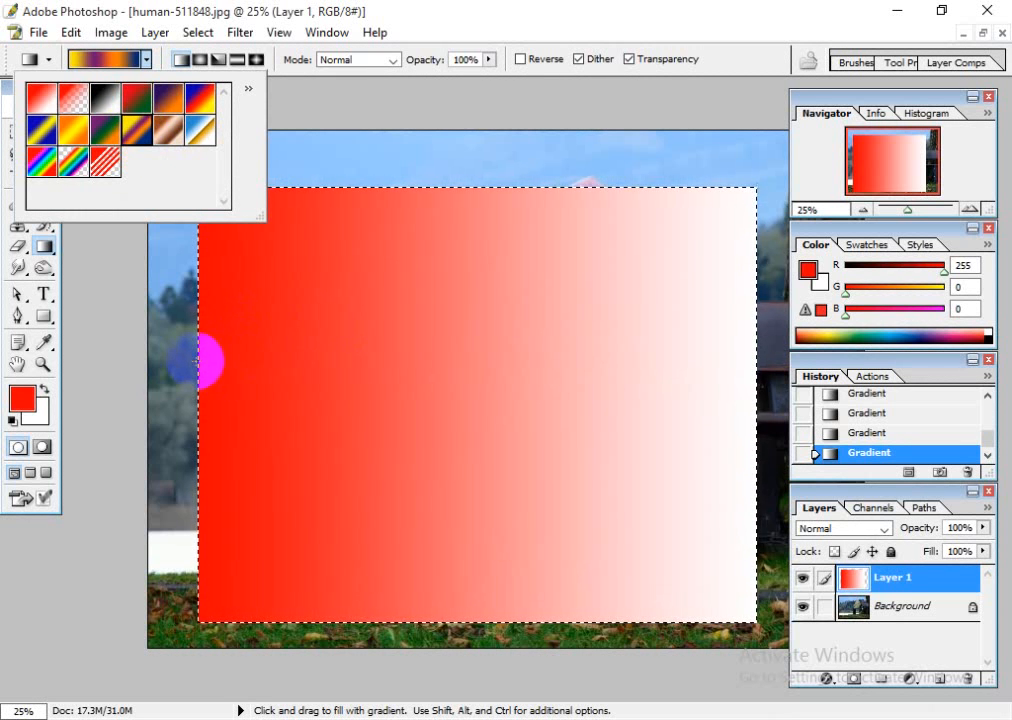
left_click_drag(198, 360, 758, 366)
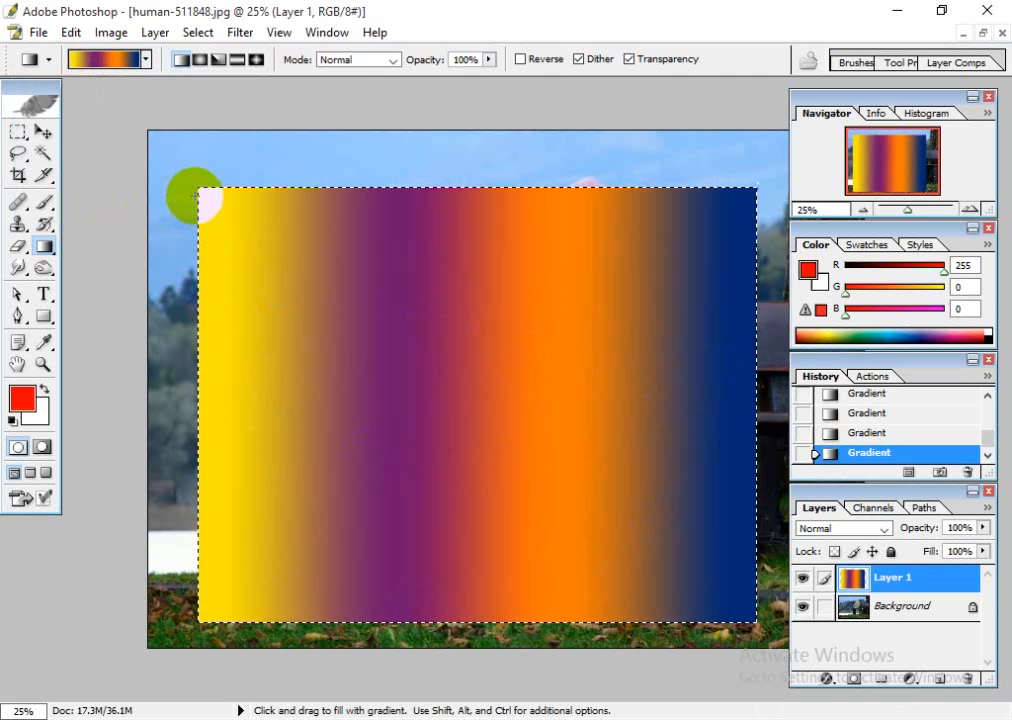
left_click_drag(312, 234, 766, 605)
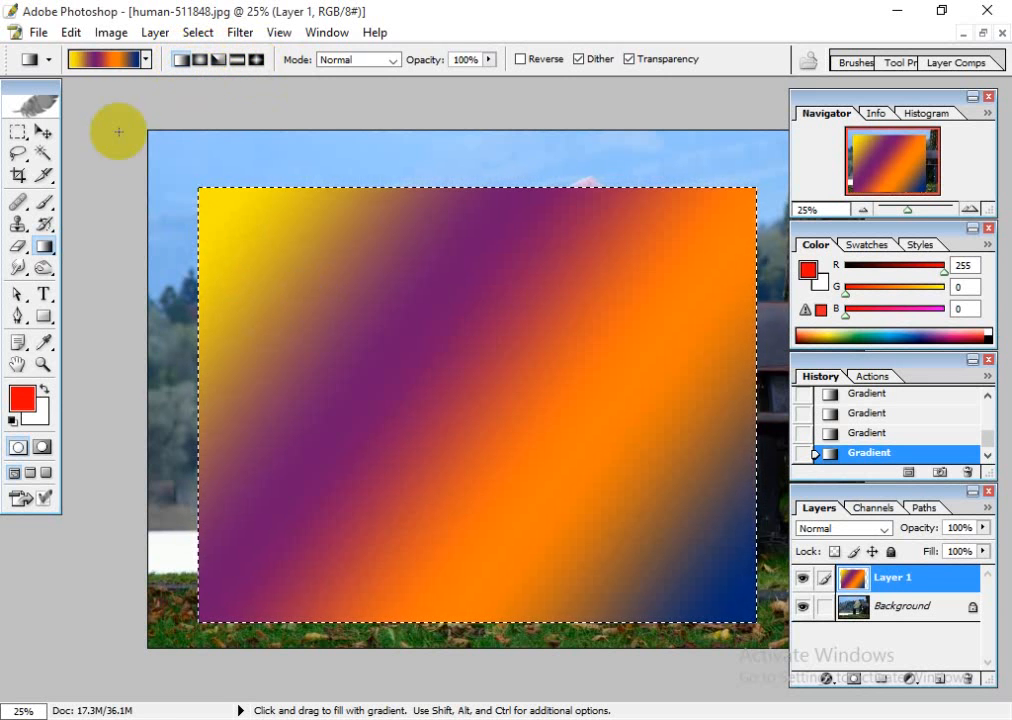
- Choose the red-to-white Foreground to Background gradient and fill the selection with it linearly from left to right
left_click(145, 60)
left_click(41, 97)
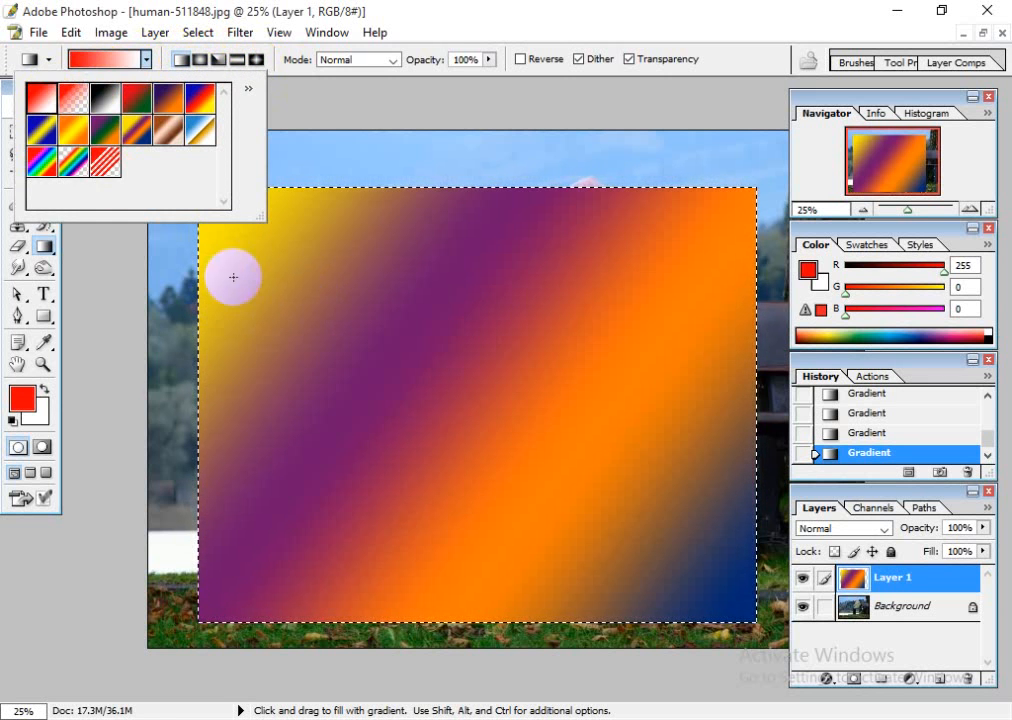
left_click(279, 270)
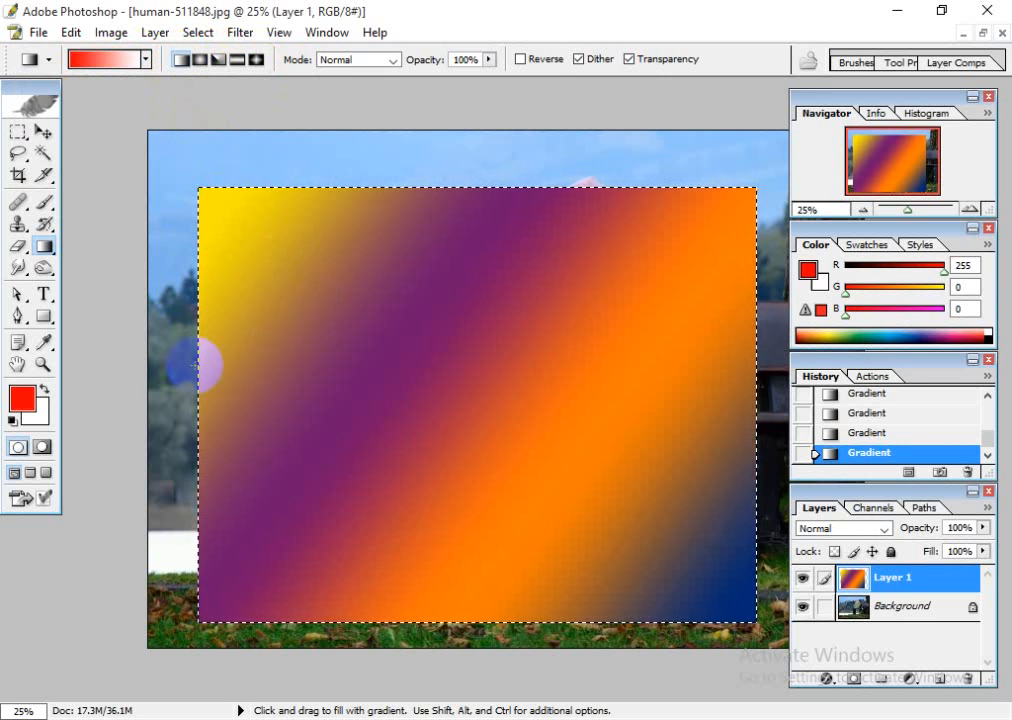
left_click_drag(197, 365, 718, 391)
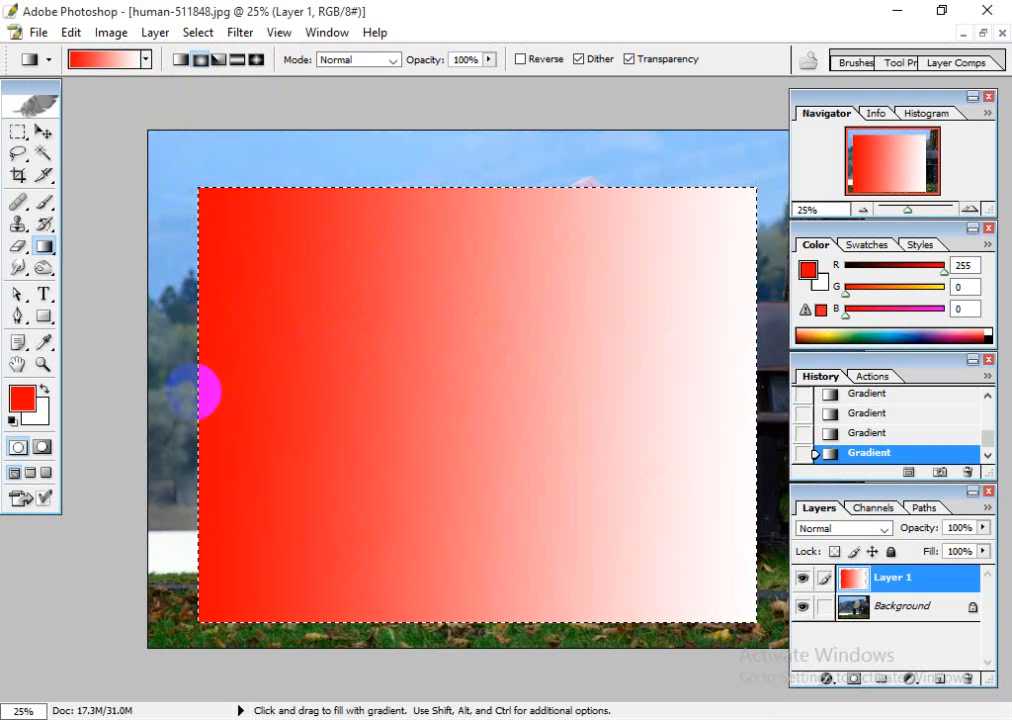
- Fill the selection with the radial red-to-white gradient, starting from its left edge and from several points nearer its middle
left_click_drag(757, 392, 752, 391)
left_click_drag(418, 350, 569, 468)
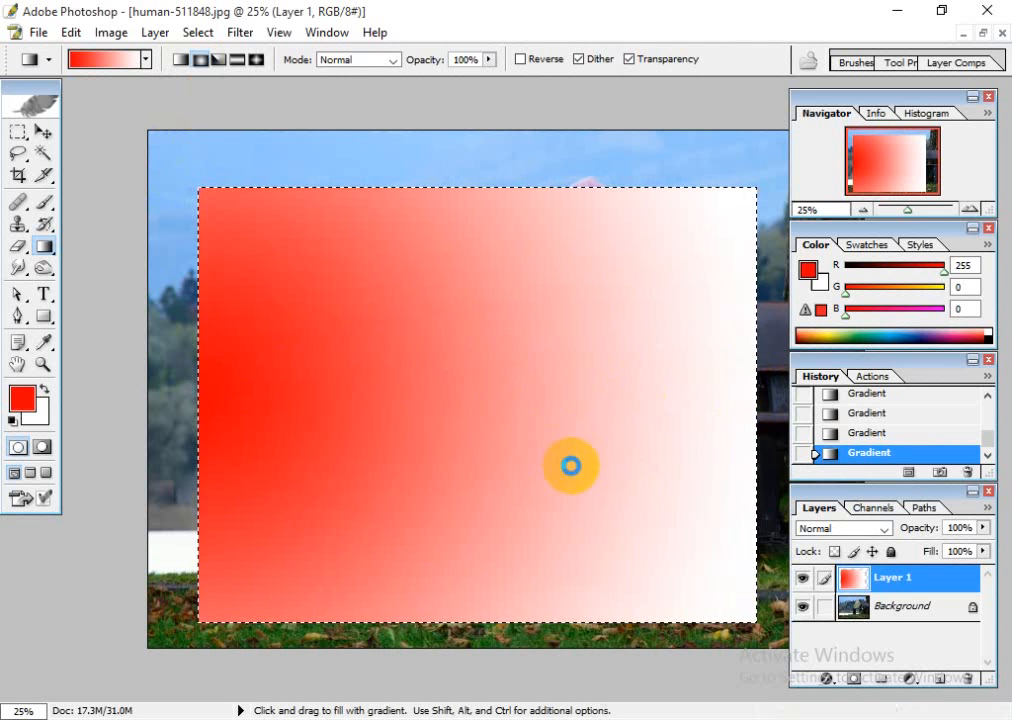
left_click_drag(481, 361, 547, 479)
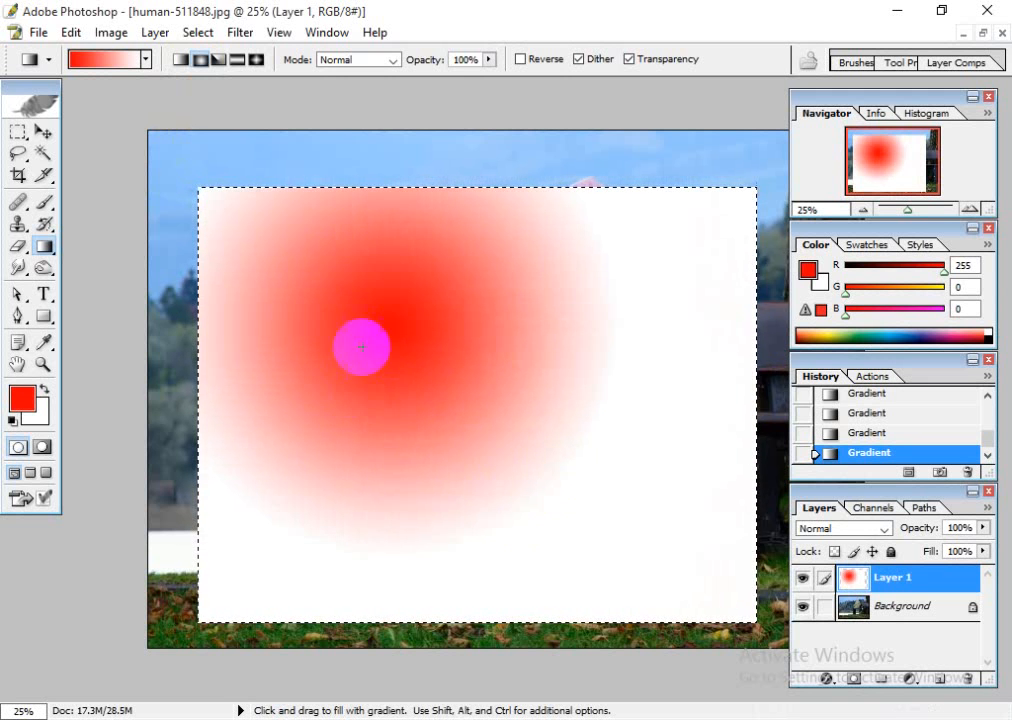
left_click_drag(347, 307, 571, 497)
left_click_drag(305, 365, 264, 258)
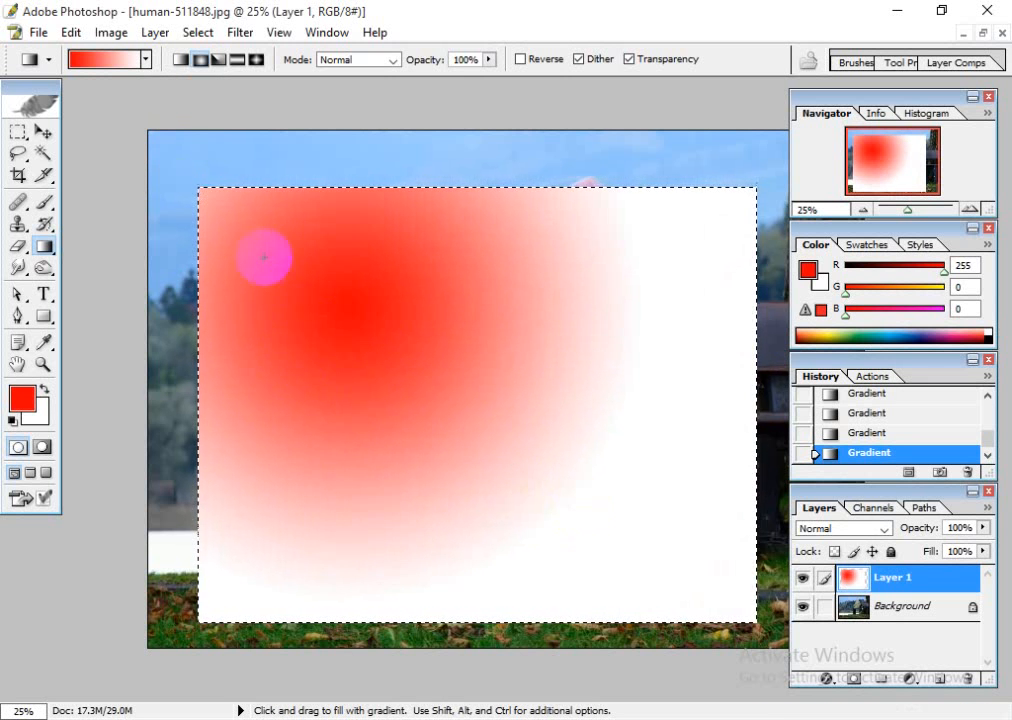
- Switch to the angle gradient and fill the selection diagonally from its upper-left corner, then toward its lower-left corner
left_click(219, 60)
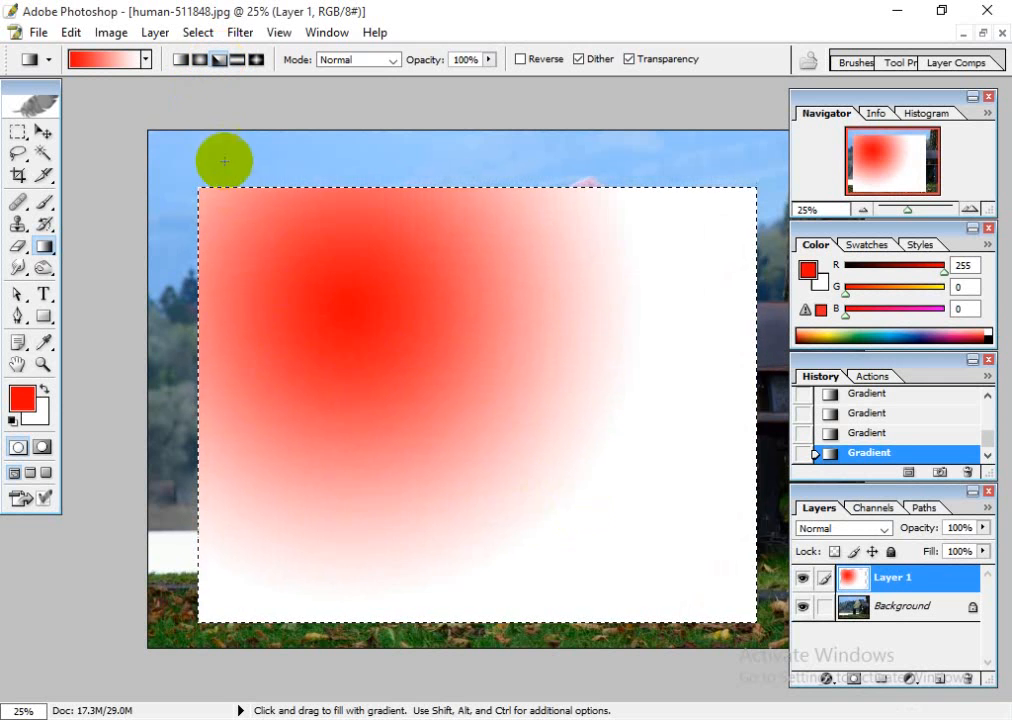
left_click_drag(203, 201, 649, 495)
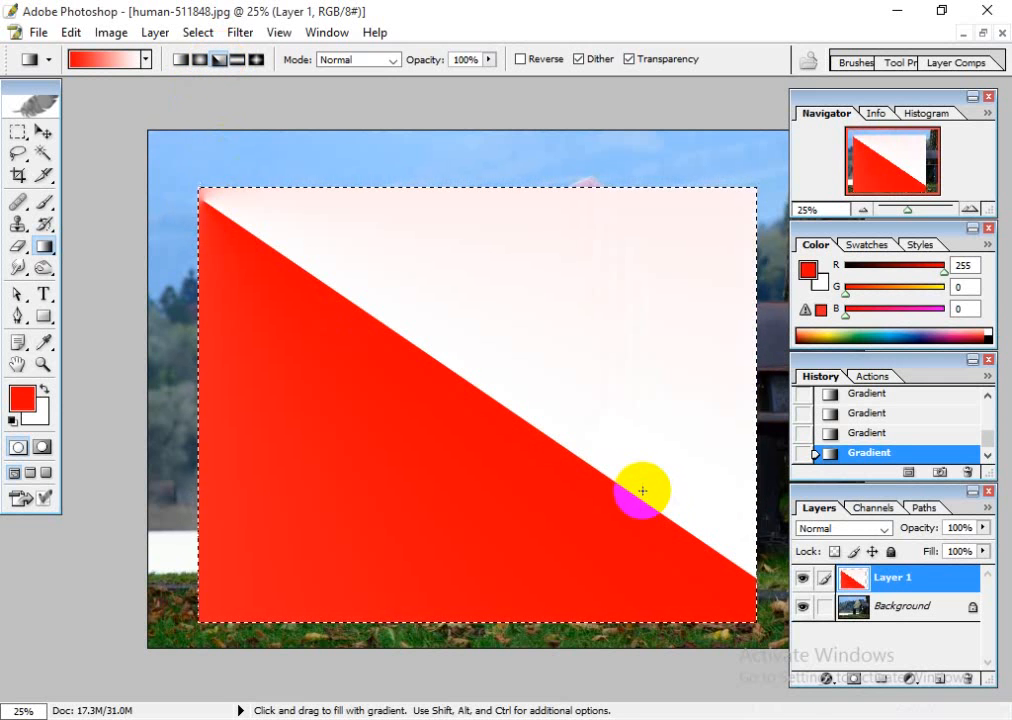
left_click_drag(539, 272, 495, 361)
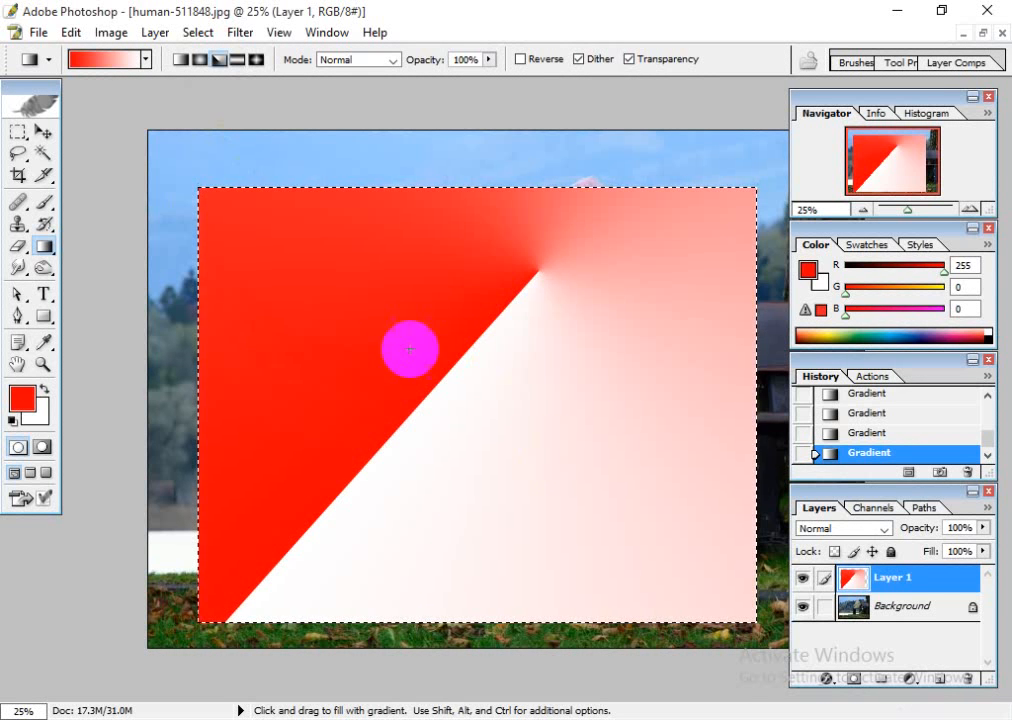
left_click_drag(548, 277, 246, 553)
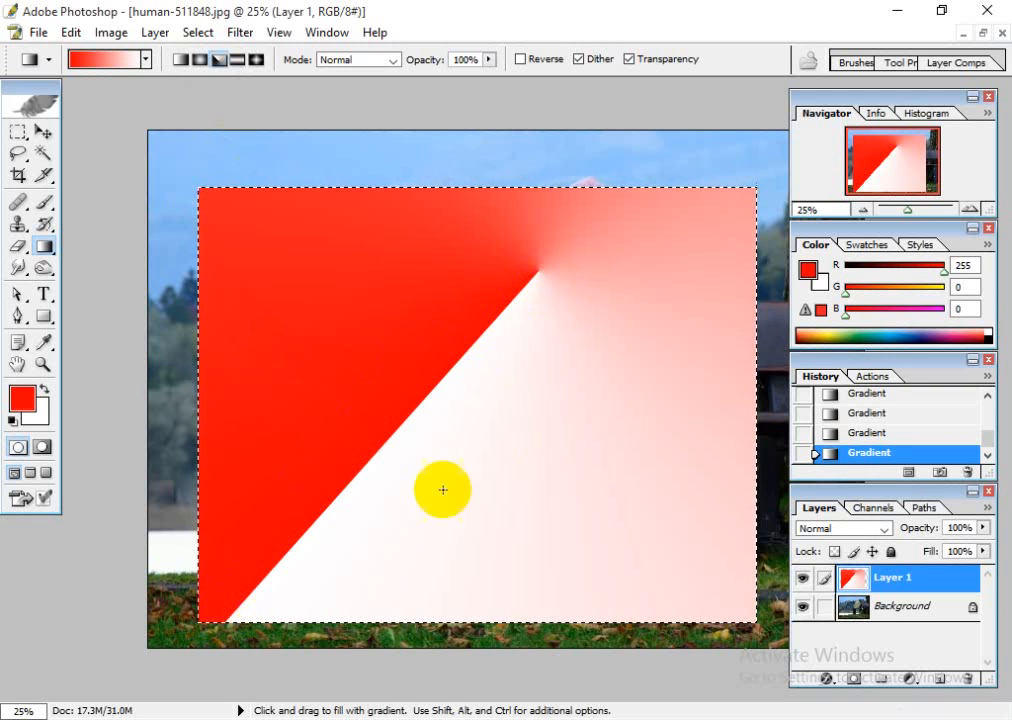
- Fill the selection with the reflected gradient as wide, narrow and diagonal bands, then with a small diamond gradient
left_click(238, 59)
left_click_drag(230, 424, 575, 398)
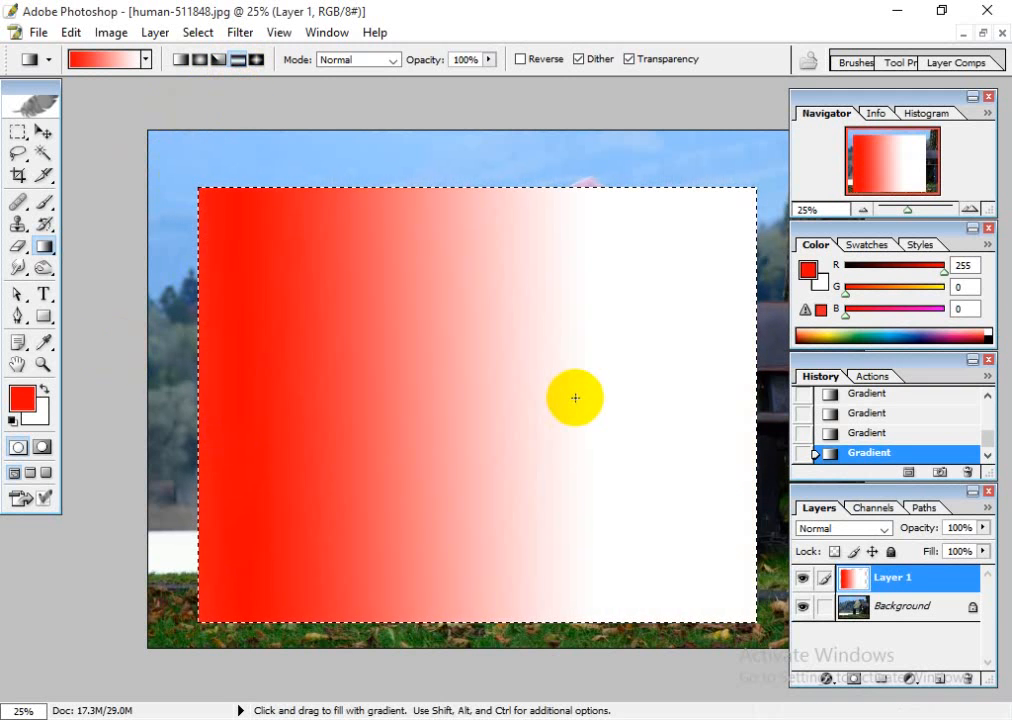
left_click_drag(479, 388, 529, 393)
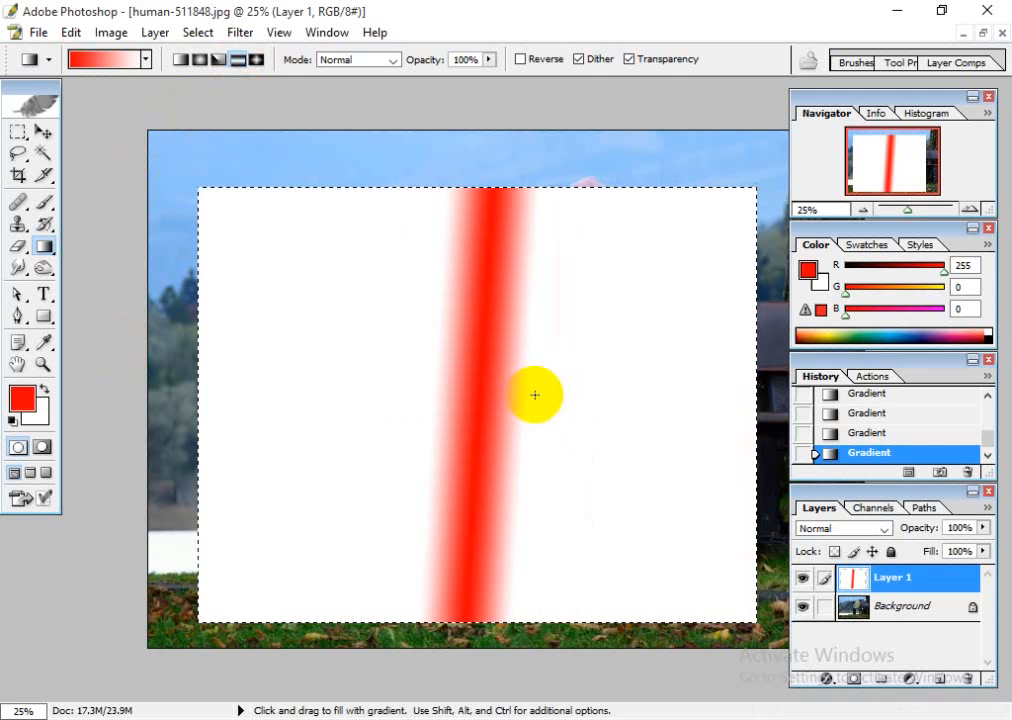
left_click_drag(401, 362, 416, 391)
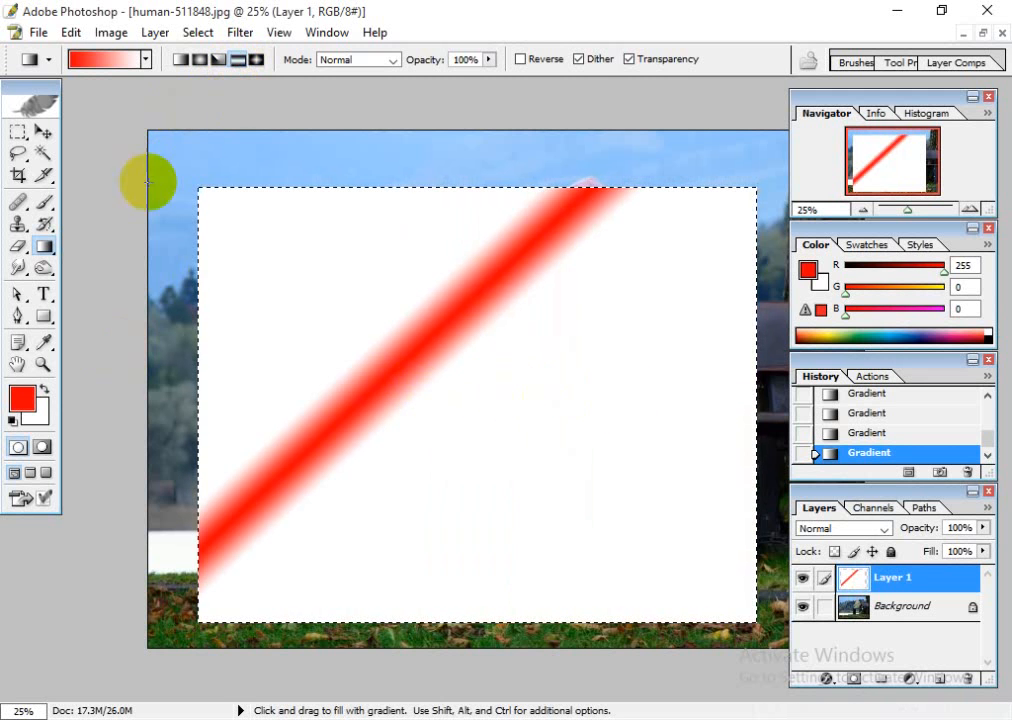
left_click(255, 60)
left_click_drag(356, 310, 618, 388)
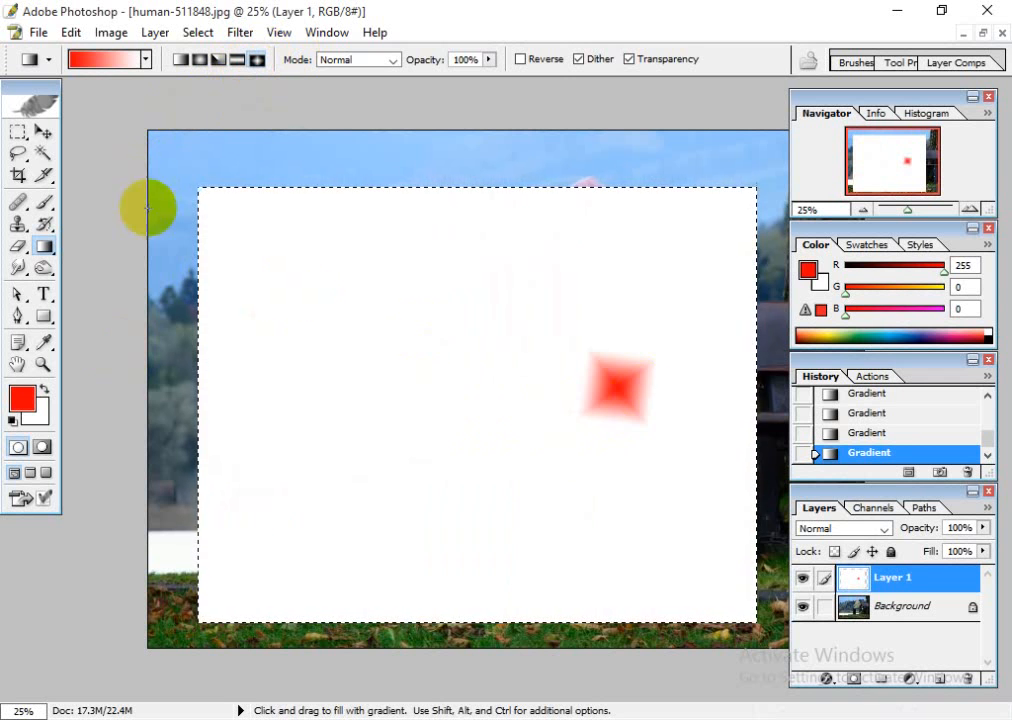
- Replace the gradient inside the selection on Layer 1 with a plain white background-color fill and deselect
left_click(44, 132)
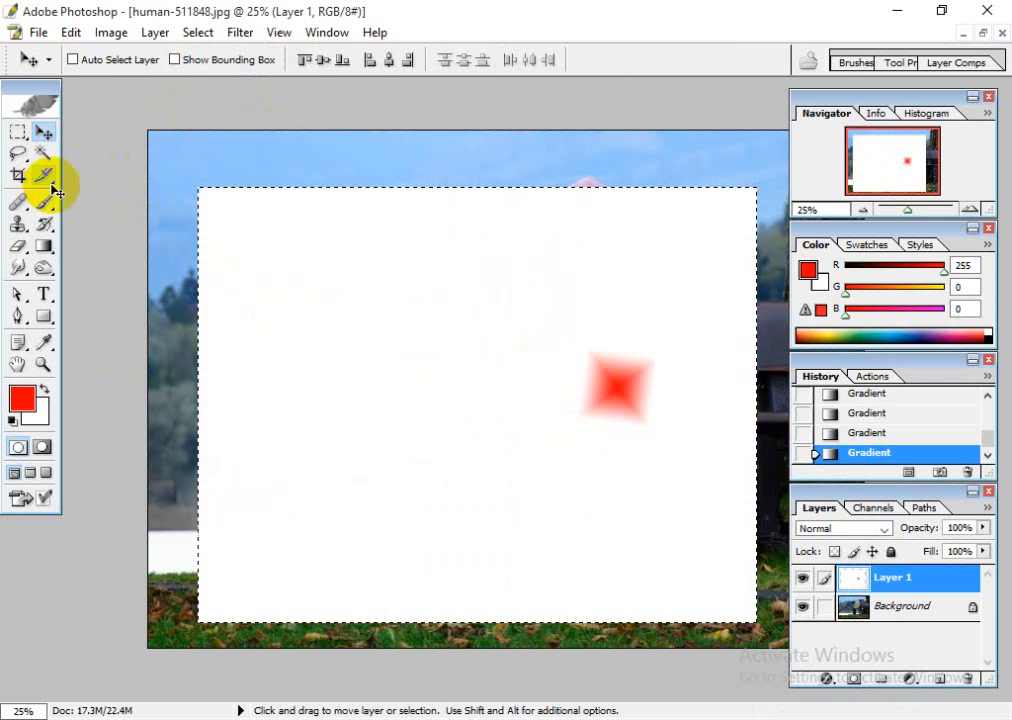
key("Delete")
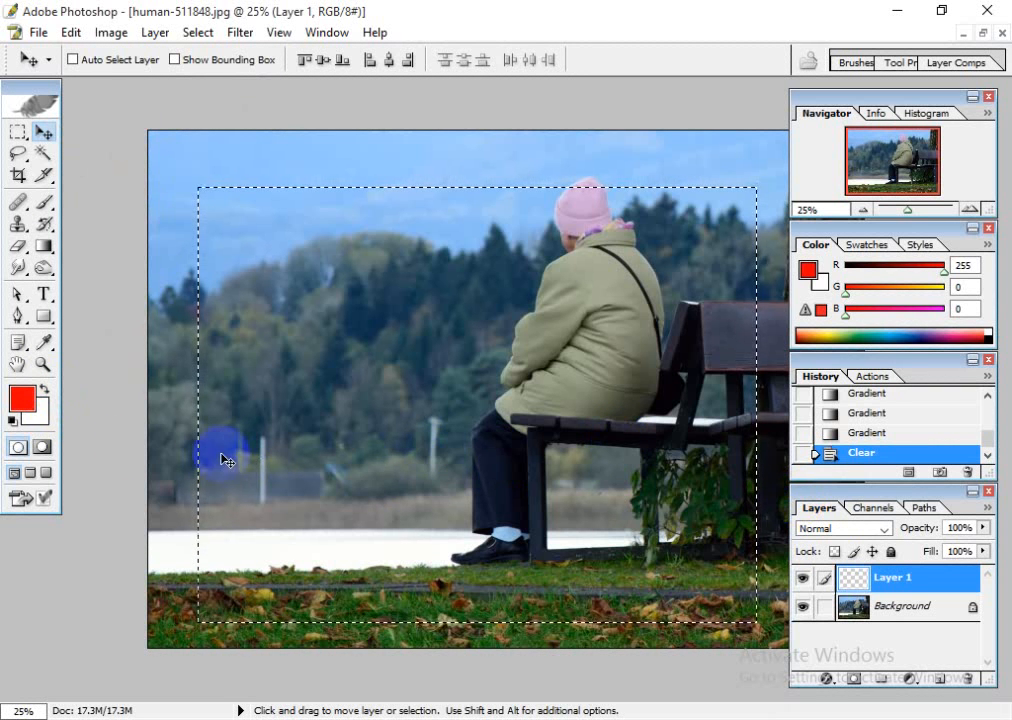
key("ctrl+BackSpace")
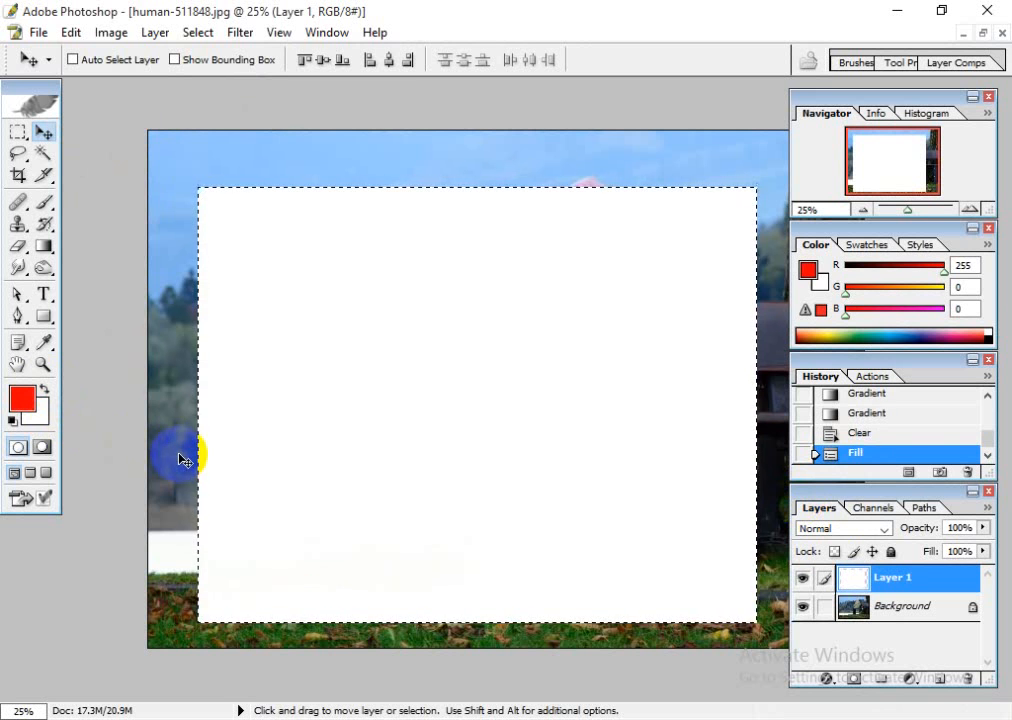
key("ctrl+d")
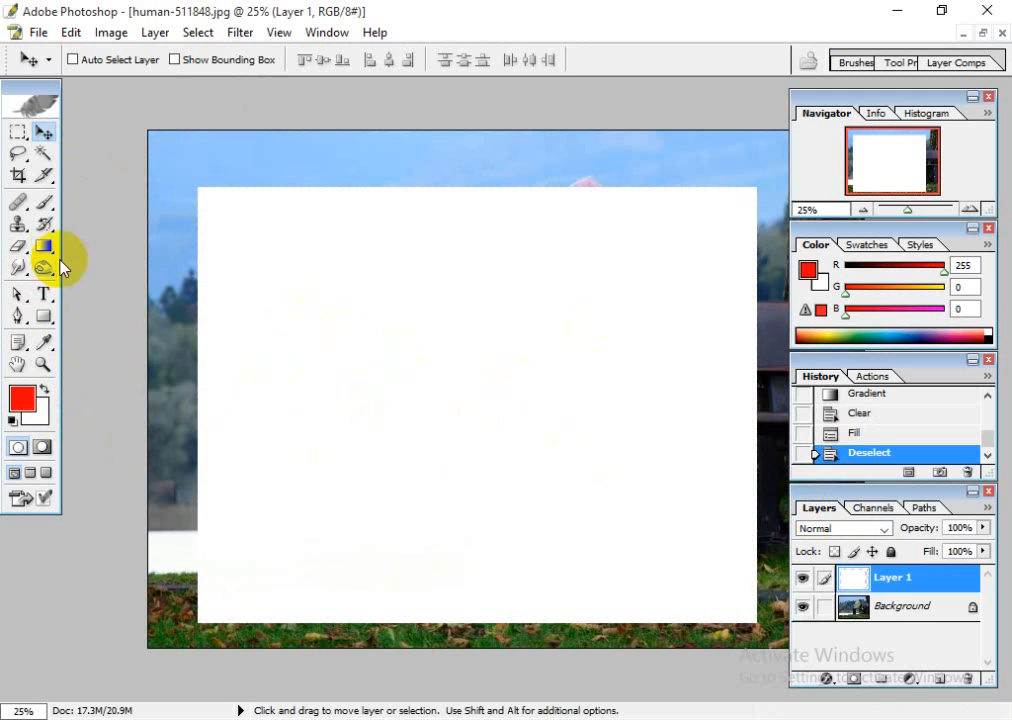
- Add a Gradient Overlay effect with the Linear style to Layer 1, keeping the layer's rectangle in view
double_click(963, 587)
left_click_drag(606, 396, 837, 24)
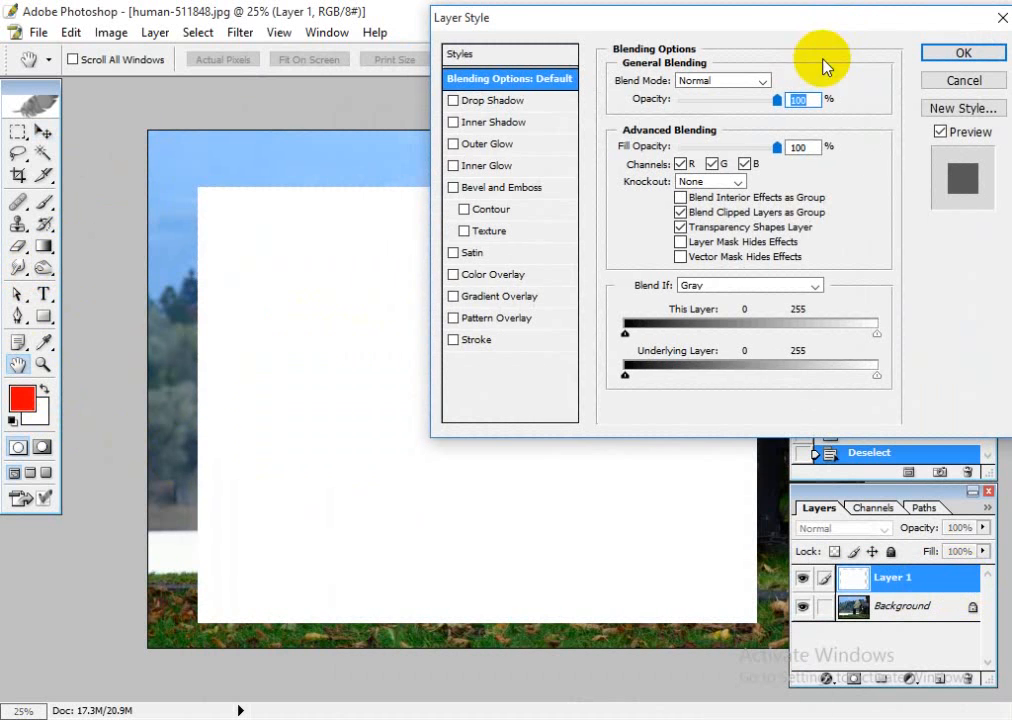
left_click(527, 302)
left_click_drag(687, 24, 802, 23)
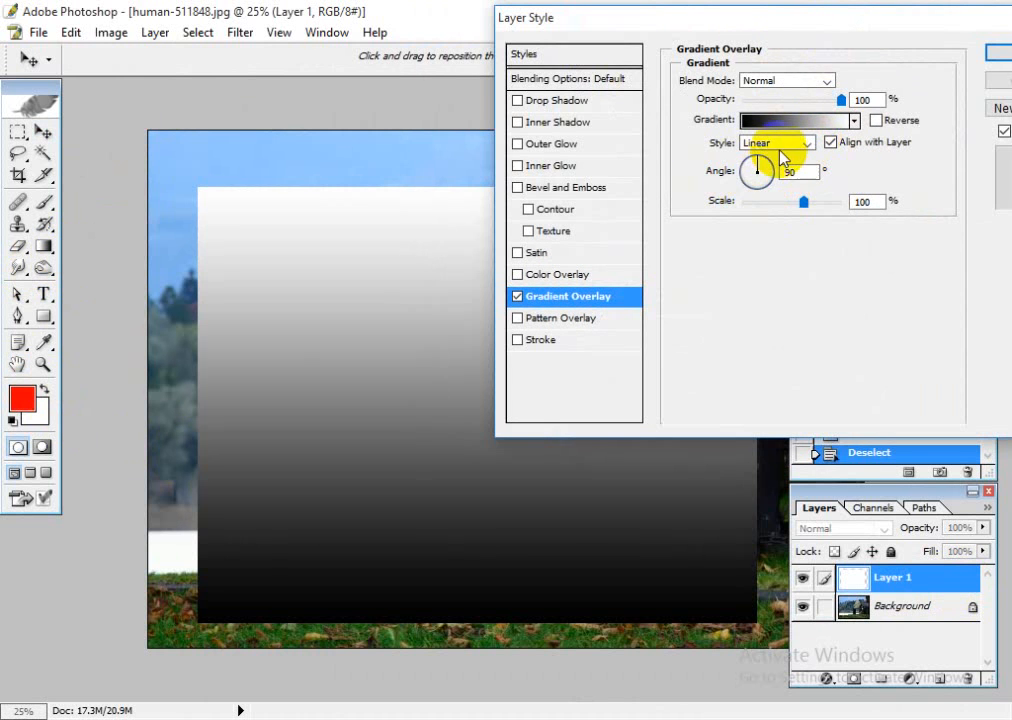
left_click(778, 145)
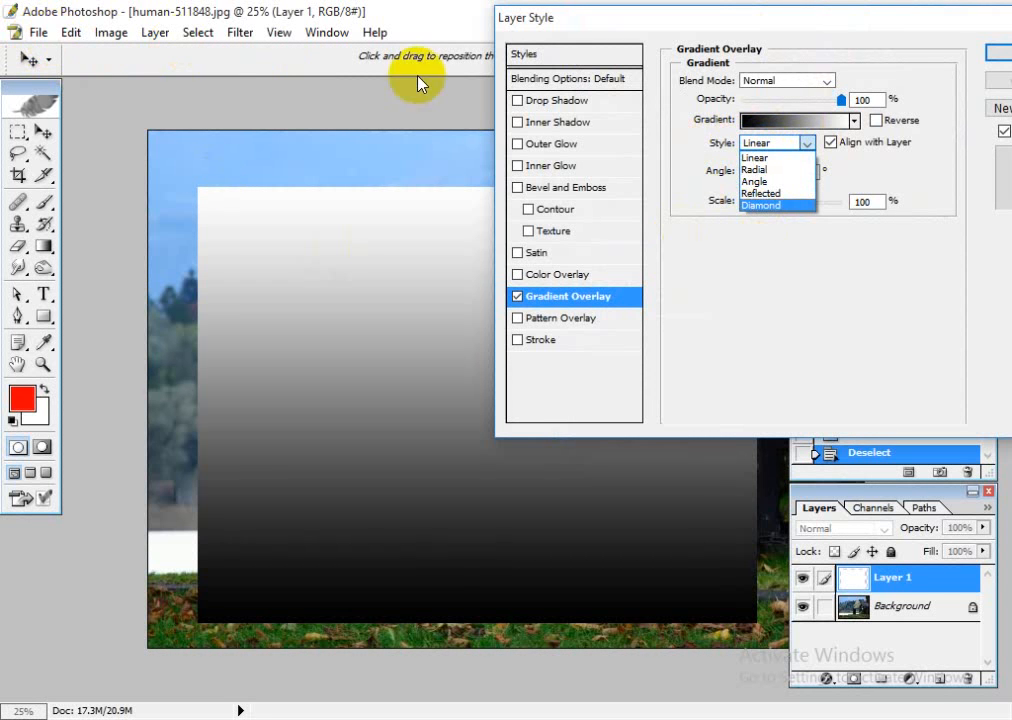
left_click(776, 158)
left_click_drag(781, 25, 715, 101)
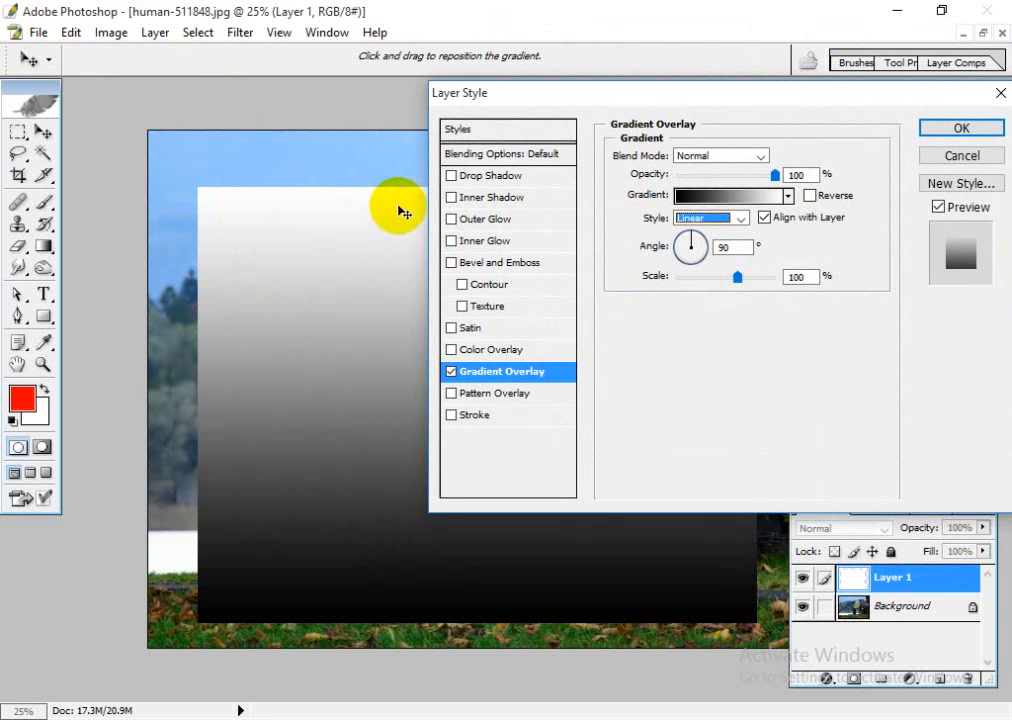
left_click(682, 196)
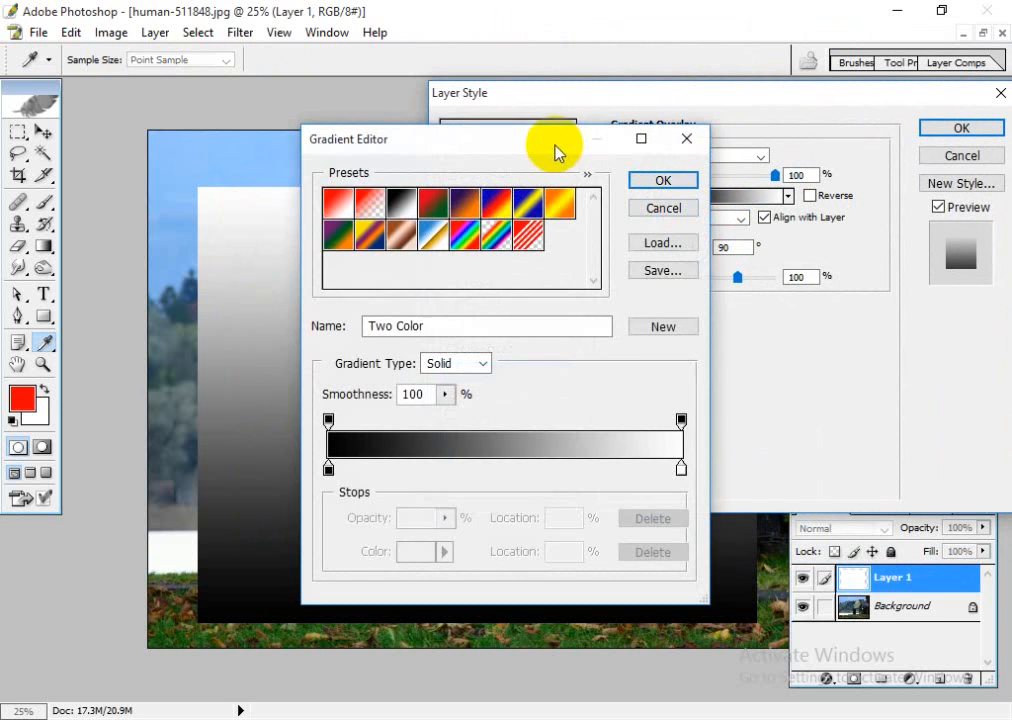
left_click_drag(557, 150, 764, 160)
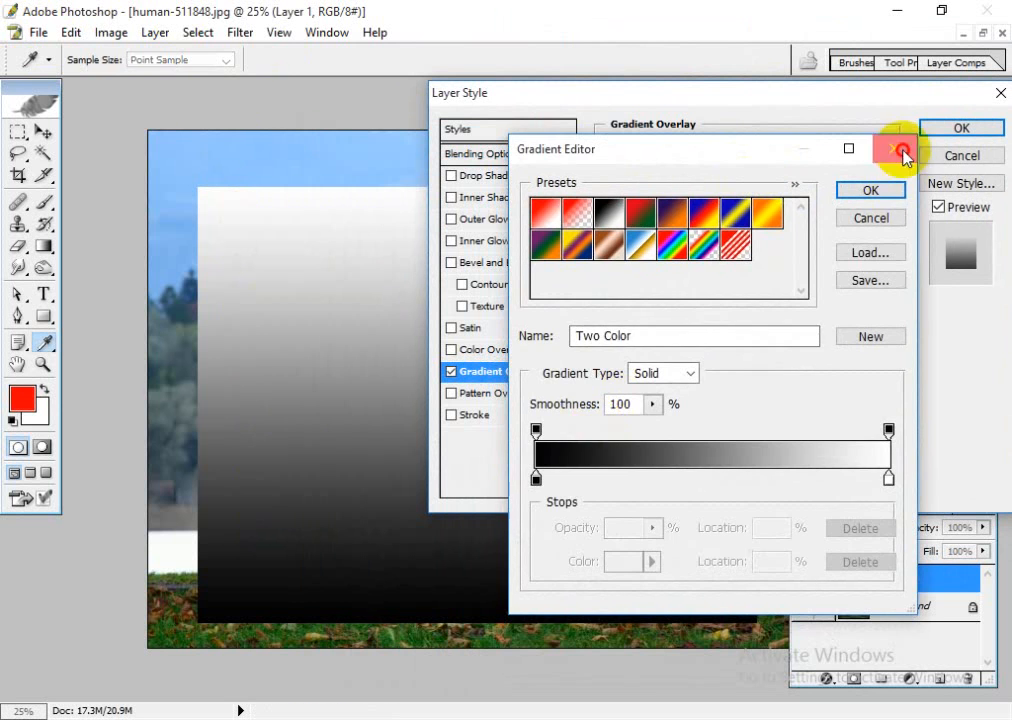
left_click(903, 152)
- Edit the overlay's gradient and set its black starting color stop to dark green 063600
left_click(718, 198)
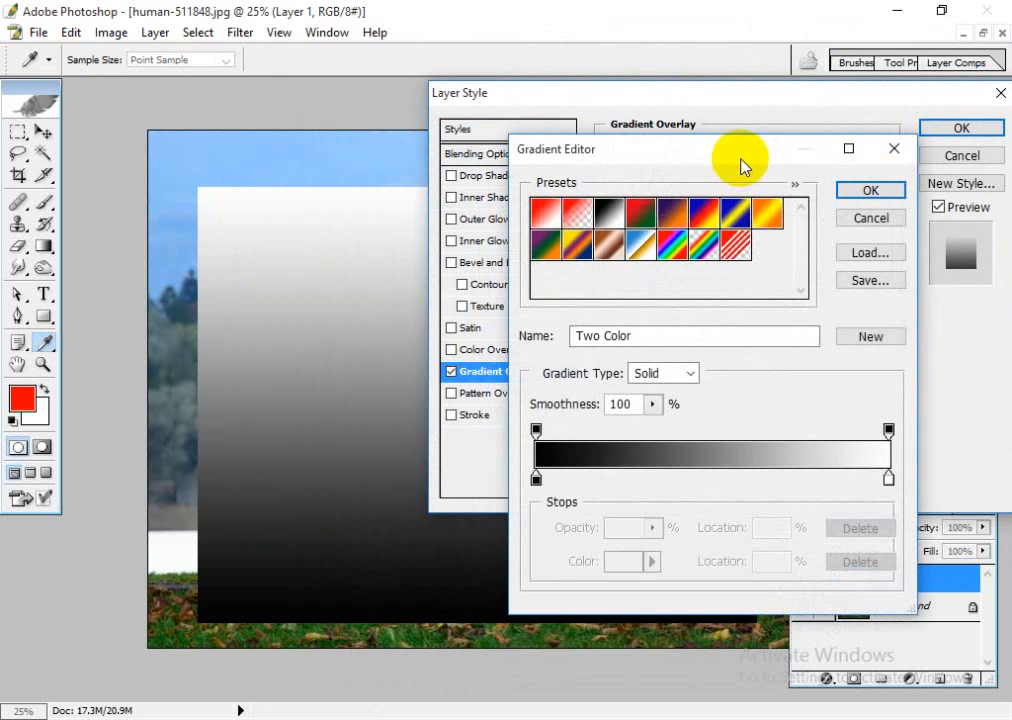
left_click_drag(740, 165, 768, 122)
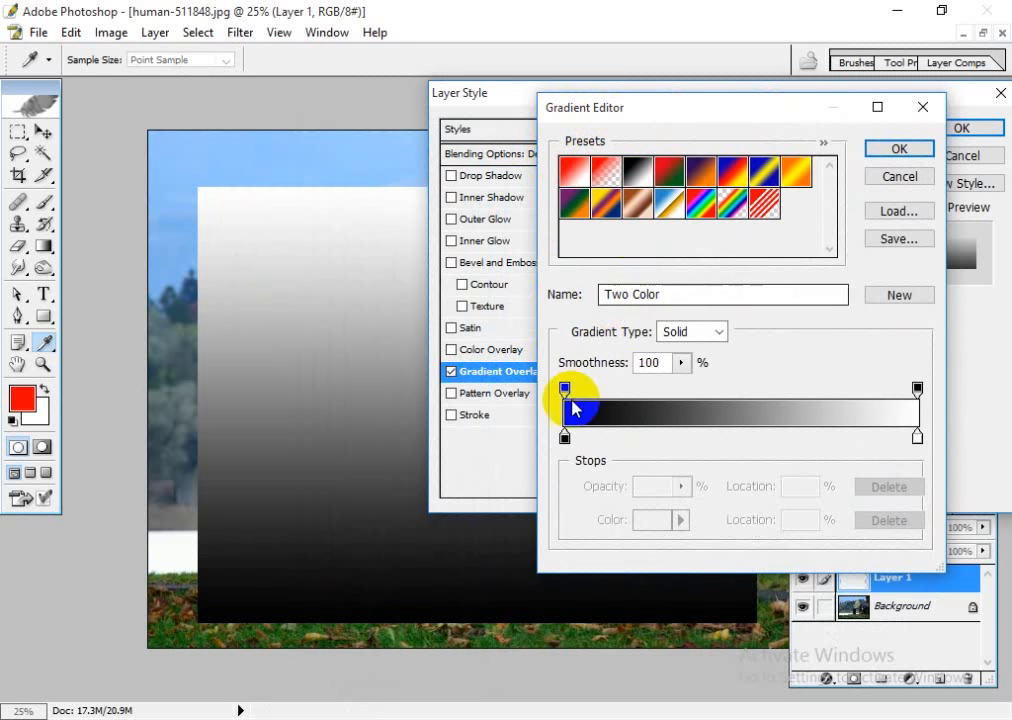
left_click(565, 442)
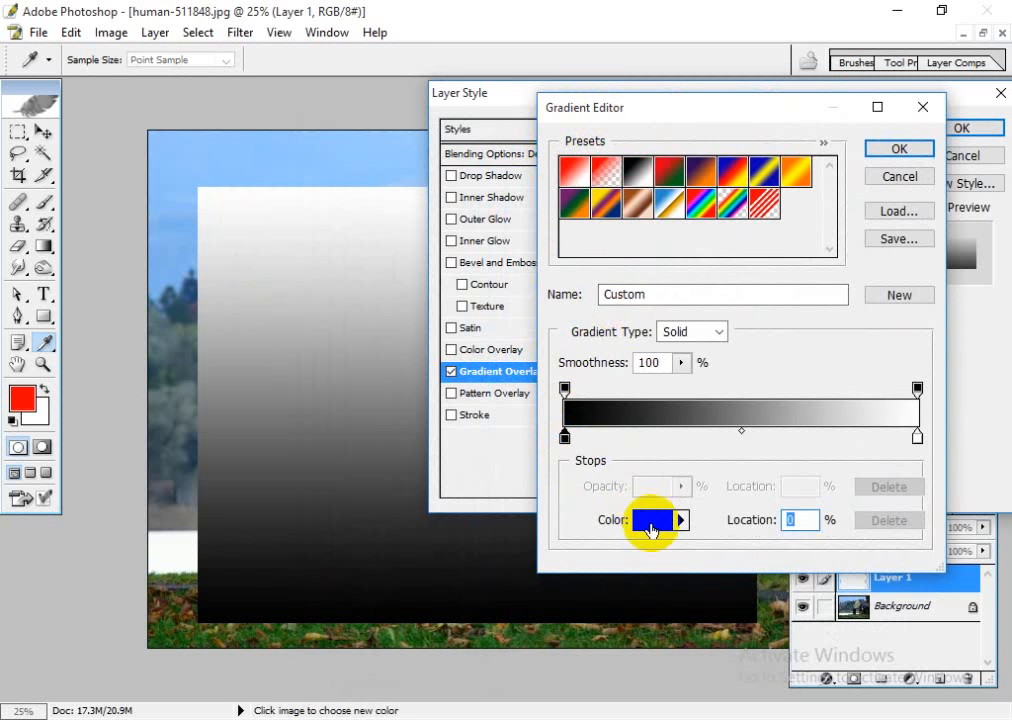
left_click(650, 520)
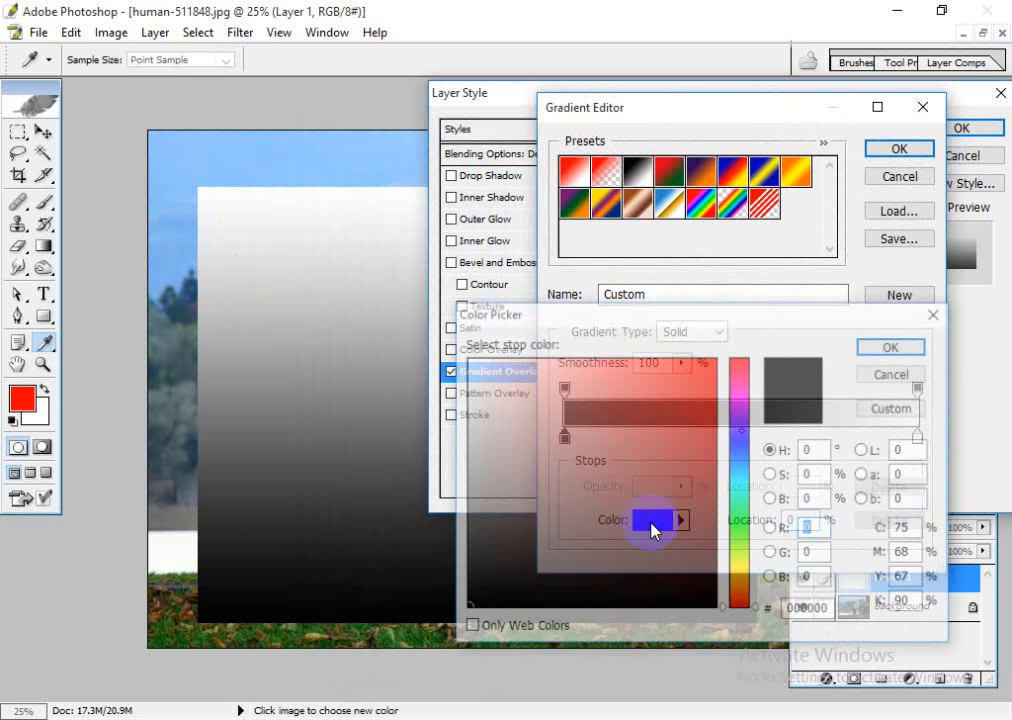
left_click(892, 343)
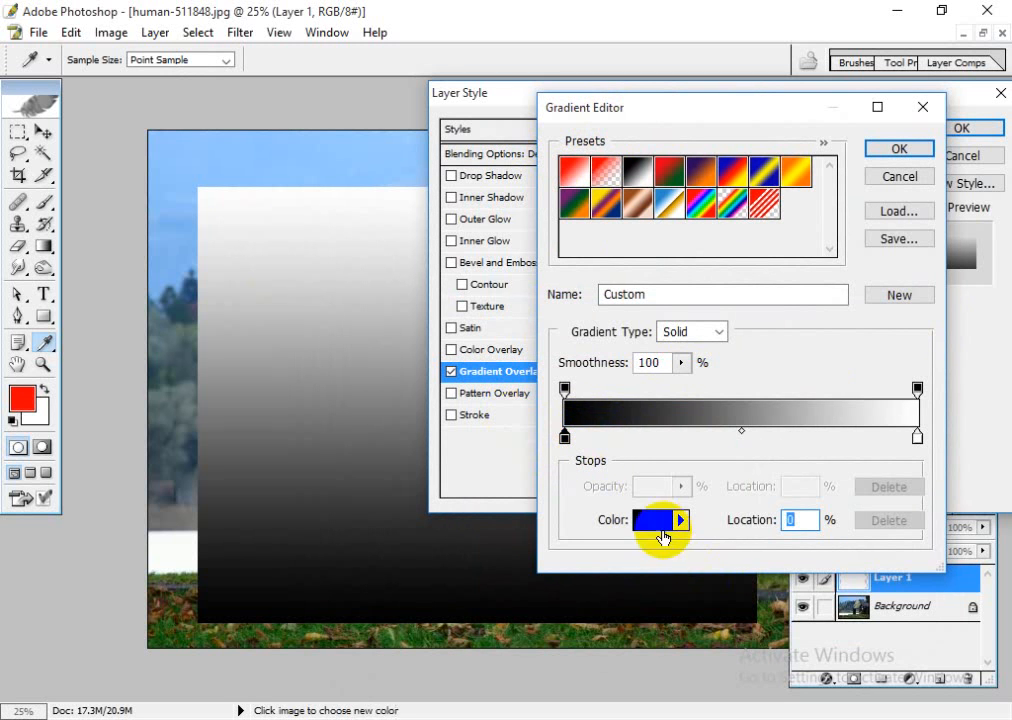
left_click(651, 524)
left_click_drag(645, 320, 728, 216)
left_click_drag(795, 350, 781, 455)
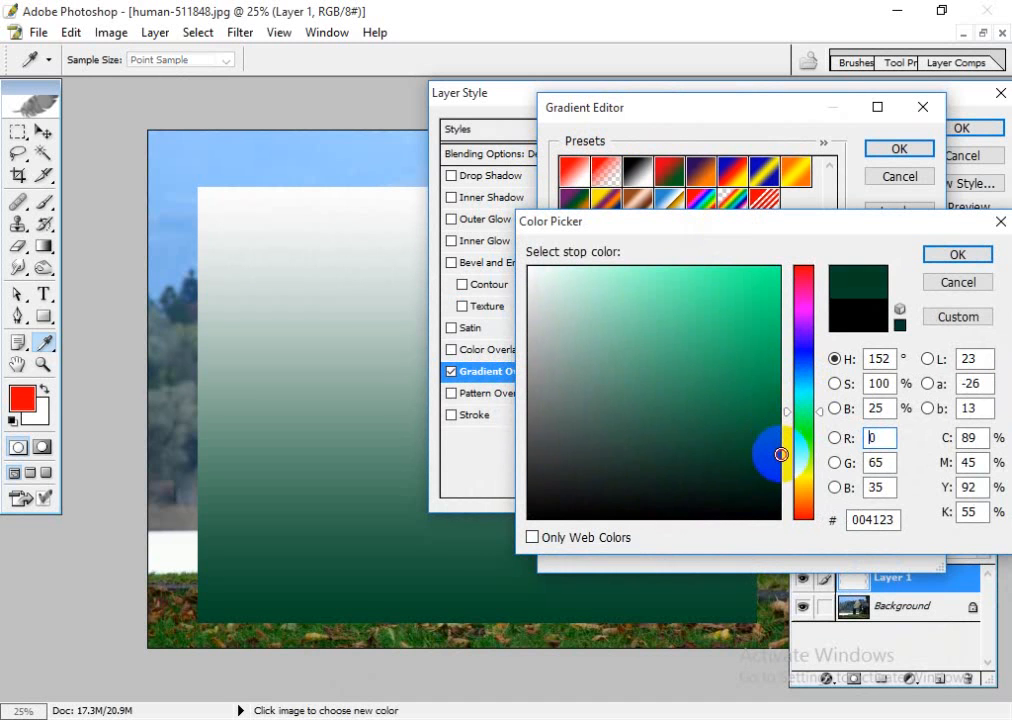
left_click_drag(798, 402, 818, 447)
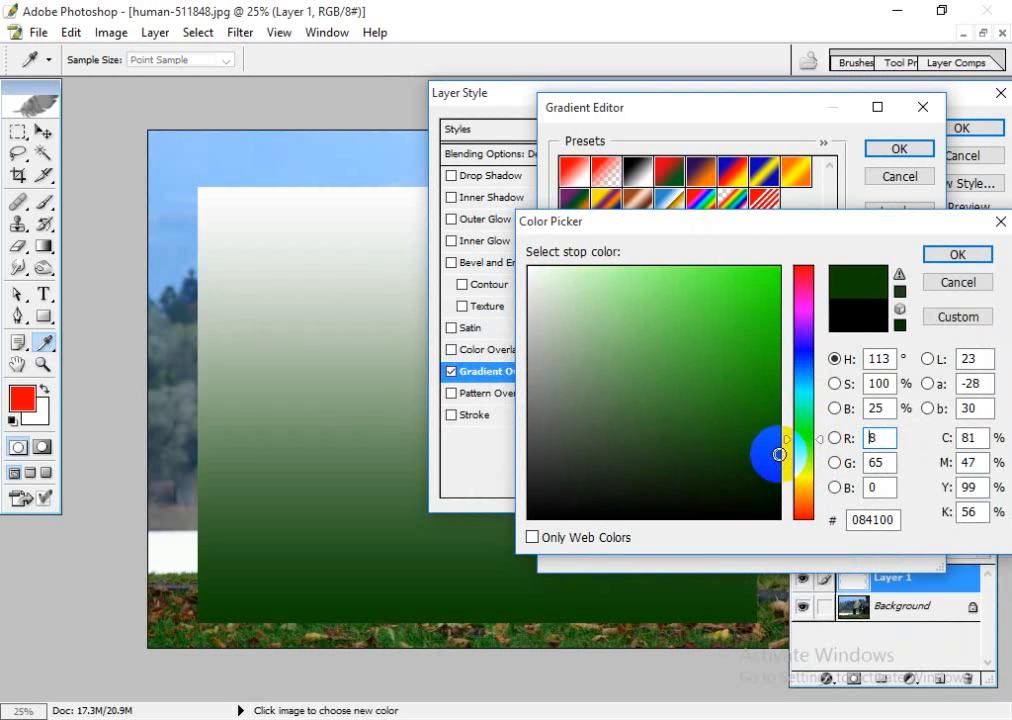
left_click(782, 468)
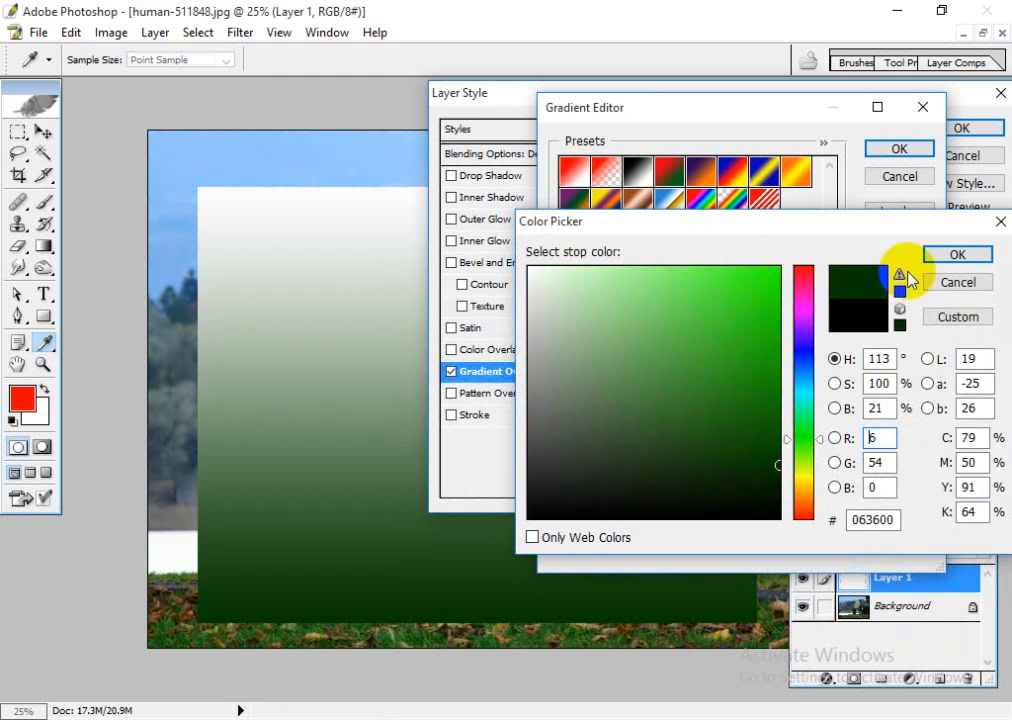
left_click(960, 264)
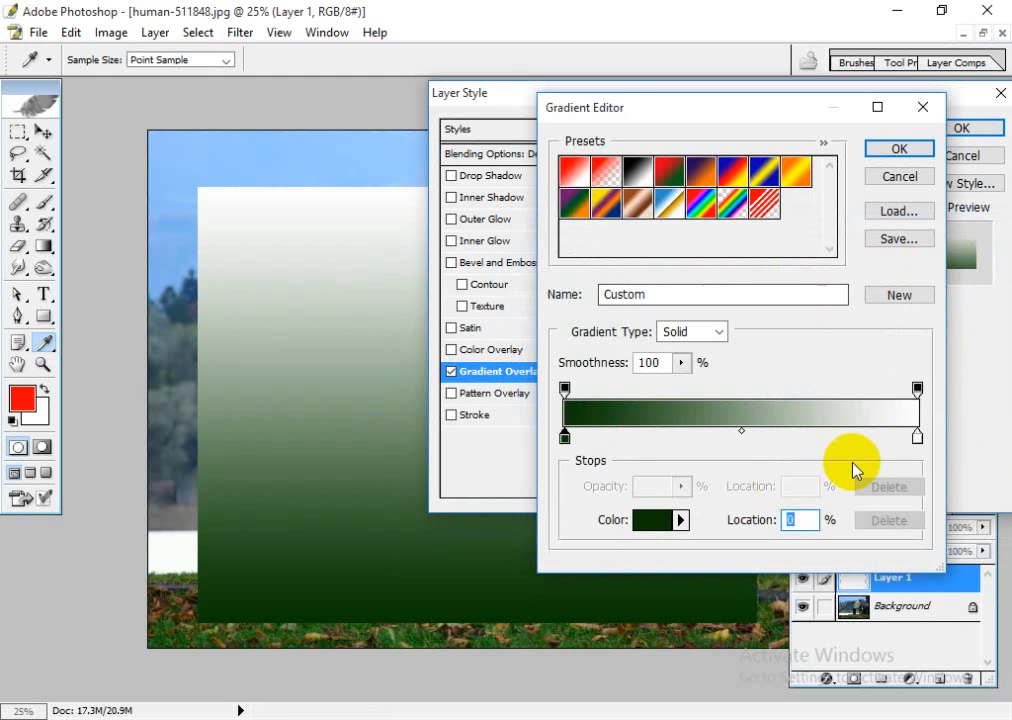
- Change the overlay gradient's white ending color stop to a bright green with a hue of 104°
left_click(917, 437)
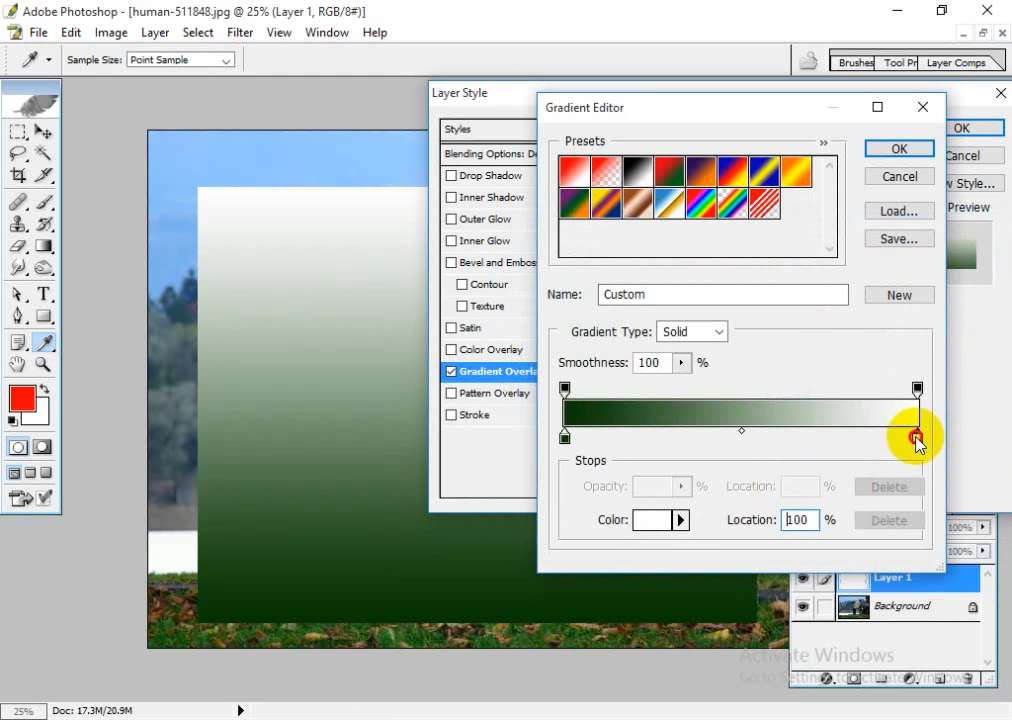
left_click(652, 519)
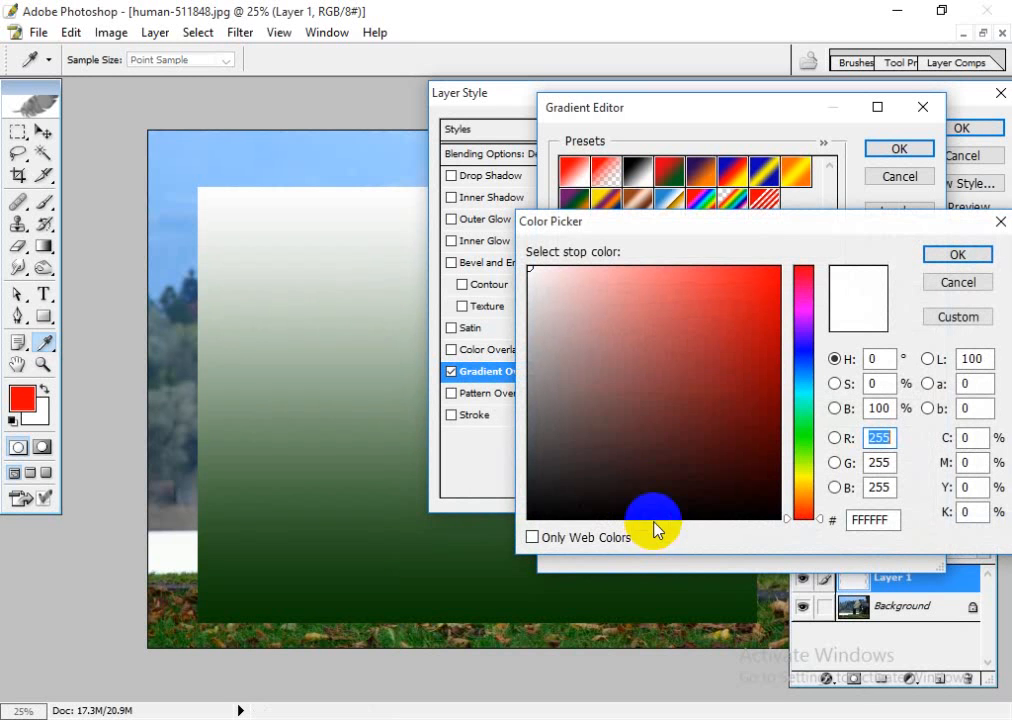
left_click_drag(803, 432, 786, 440)
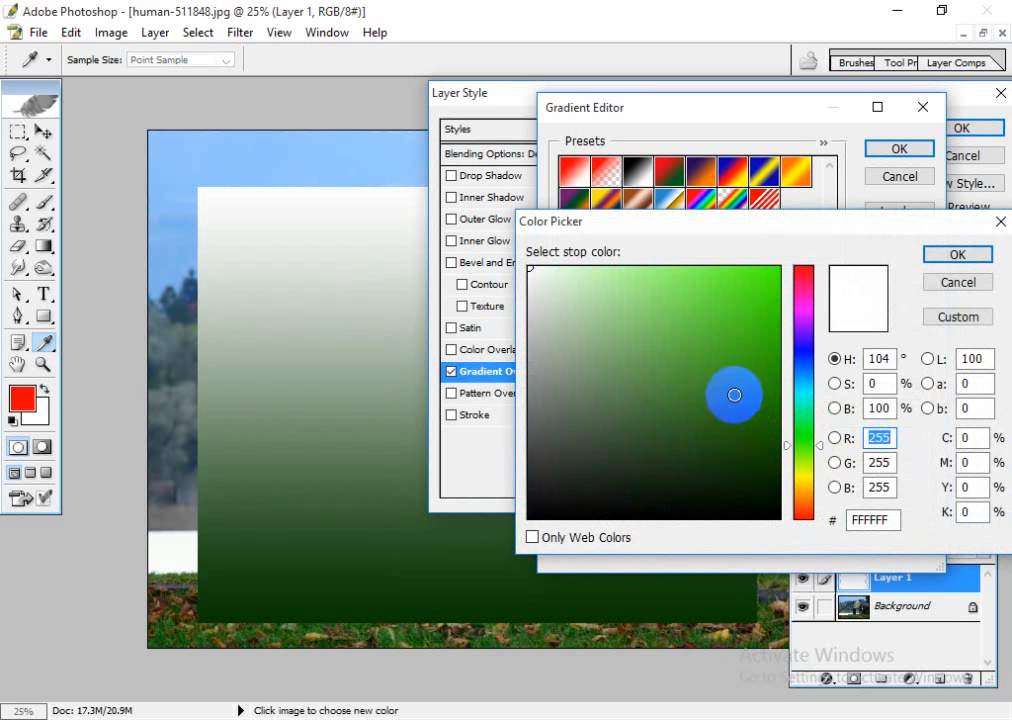
left_click(744, 283)
left_click(760, 321)
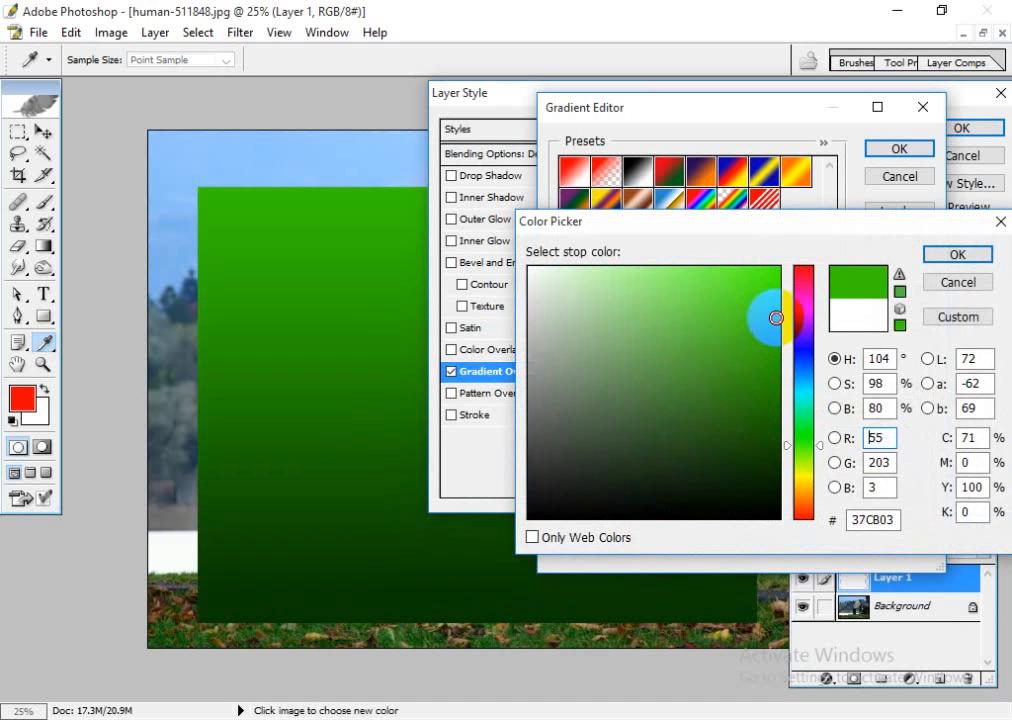
left_click_drag(776, 318, 775, 318)
left_click_drag(774, 329, 775, 318)
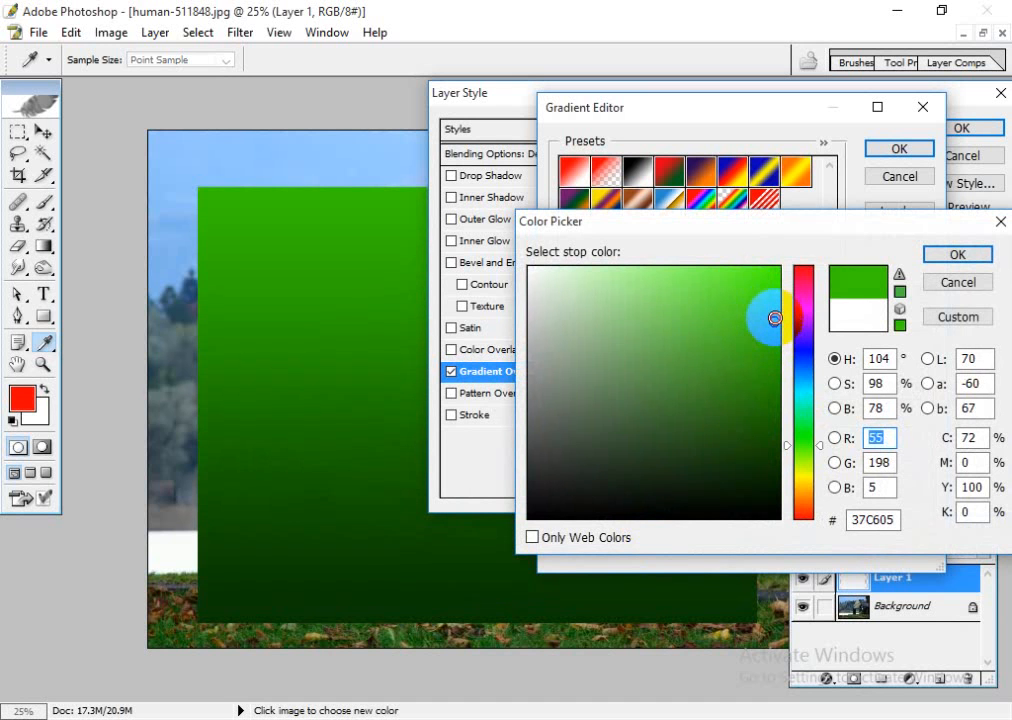
left_click(957, 255)
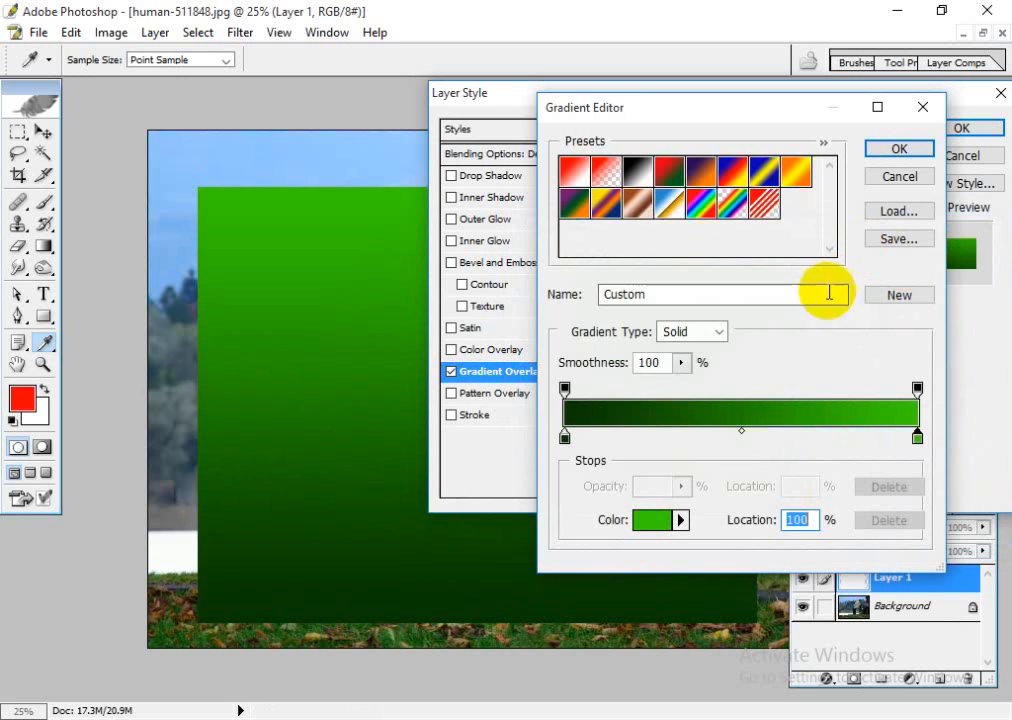
- Name the gradient "Green gradient", save it as a new preset, and apply the overlay to Layer 1
left_click(672, 294)
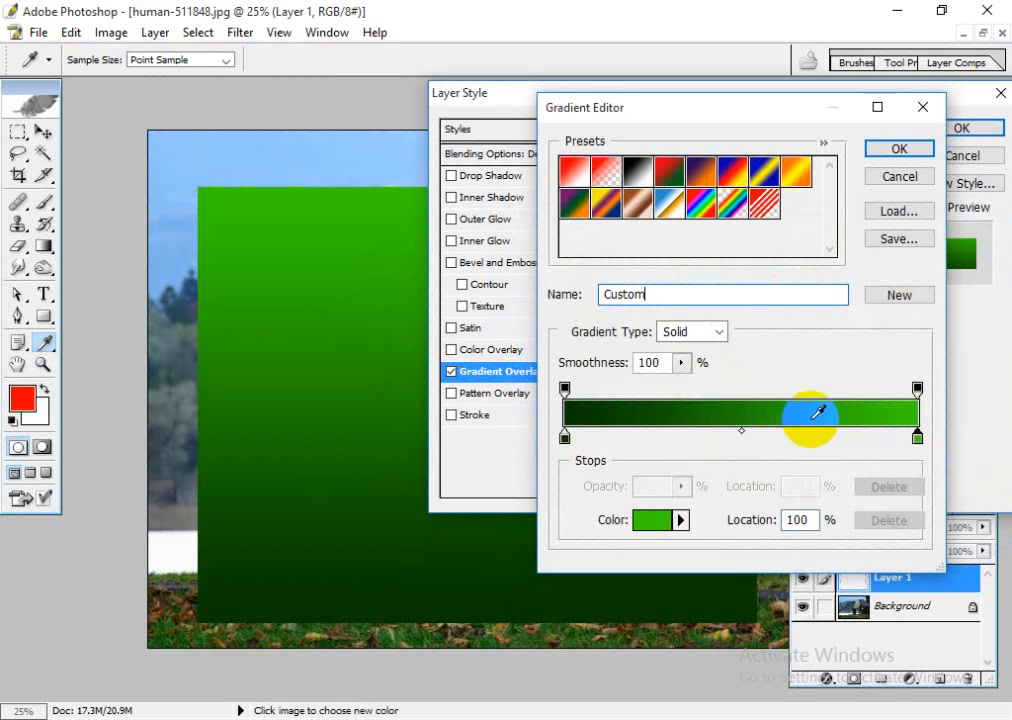
left_click_drag(689, 294, 571, 292)
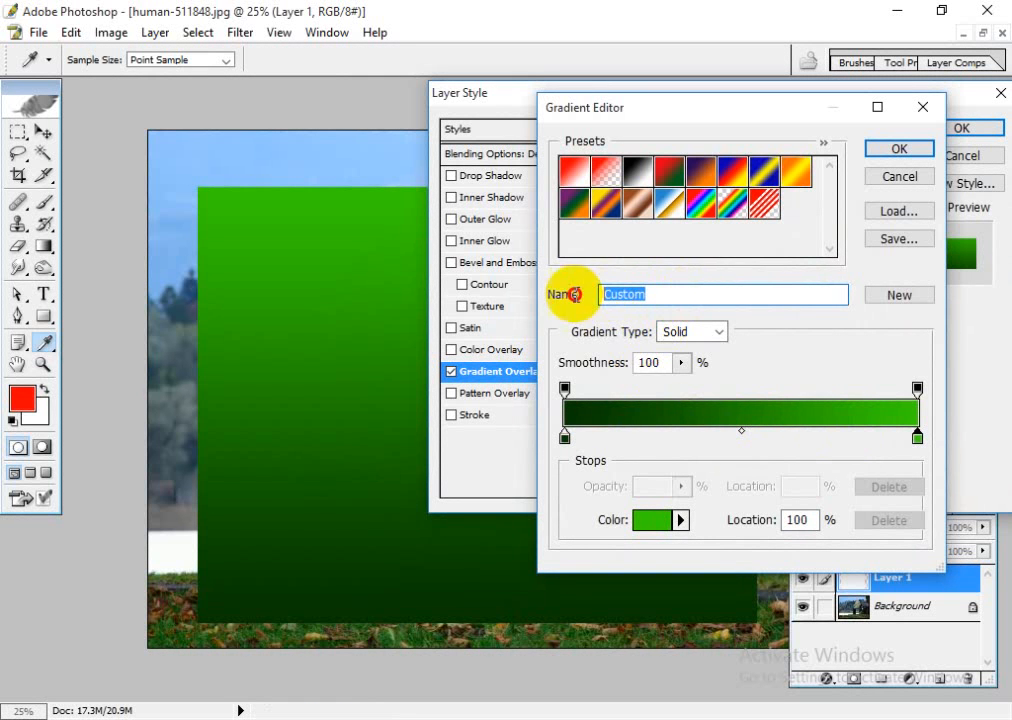
left_click(598, 296)
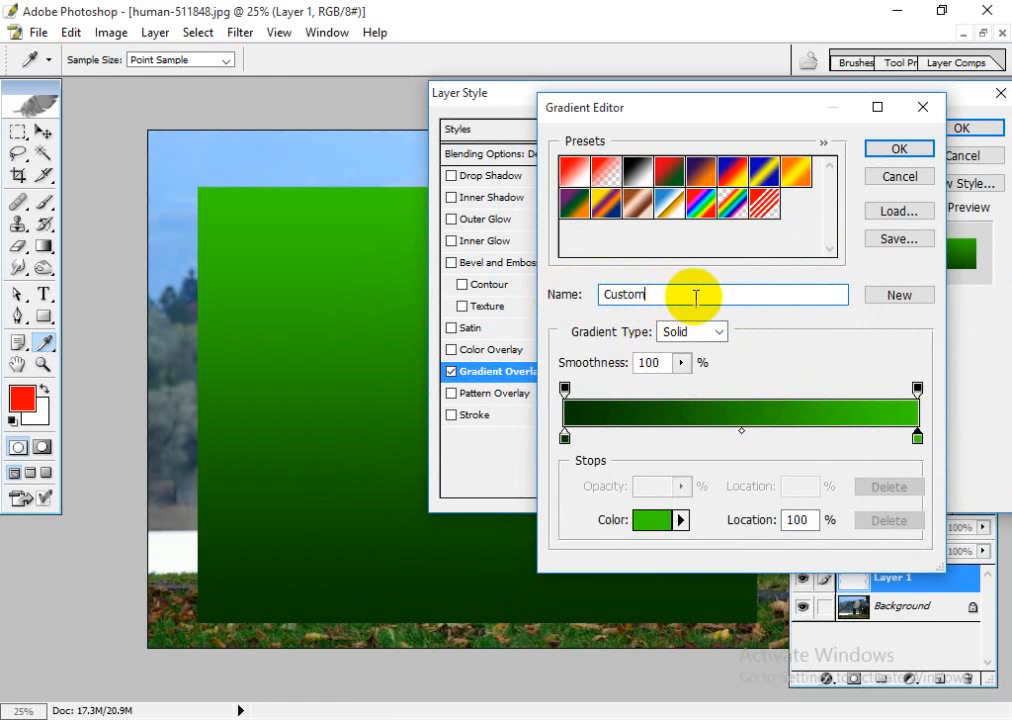
left_click_drag(698, 294, 556, 294)
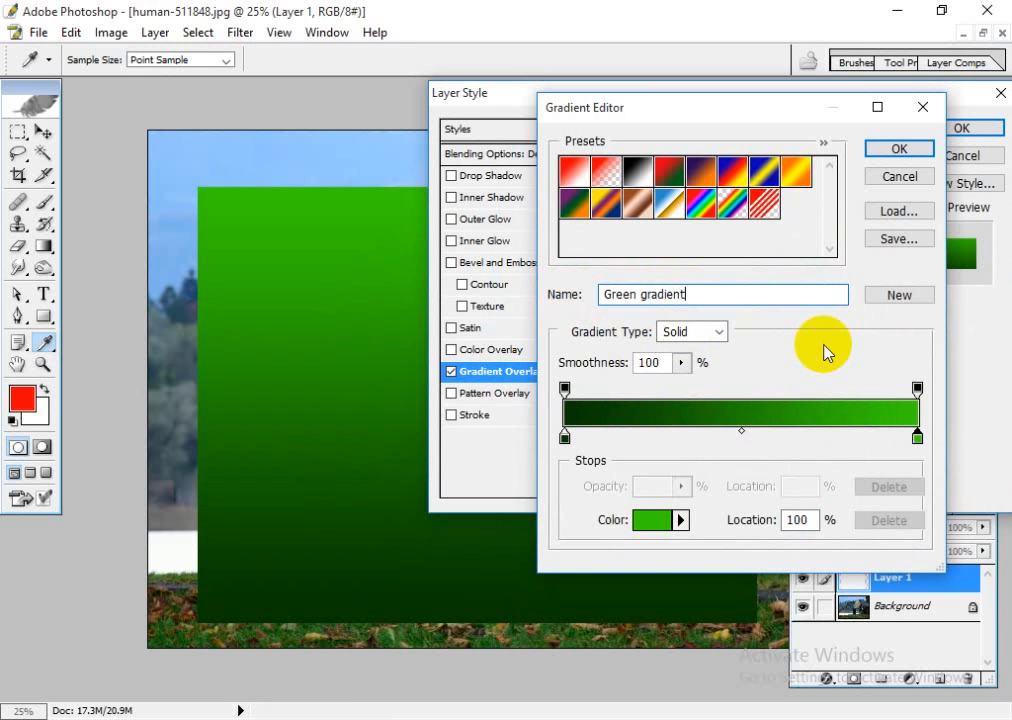
left_click(899, 296)
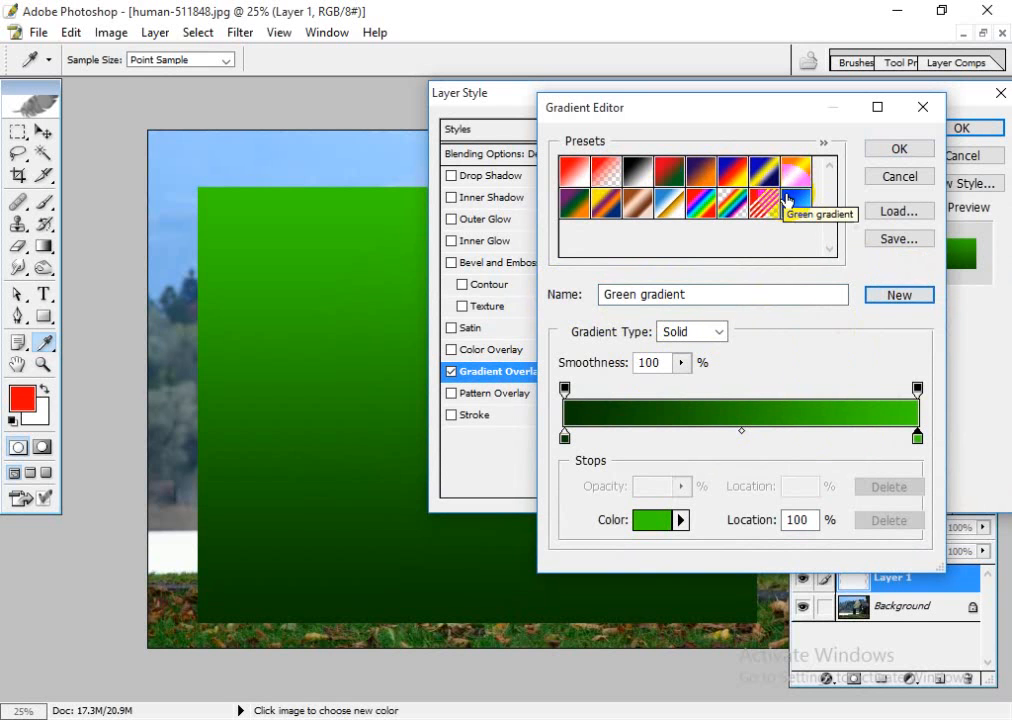
left_click(897, 177)
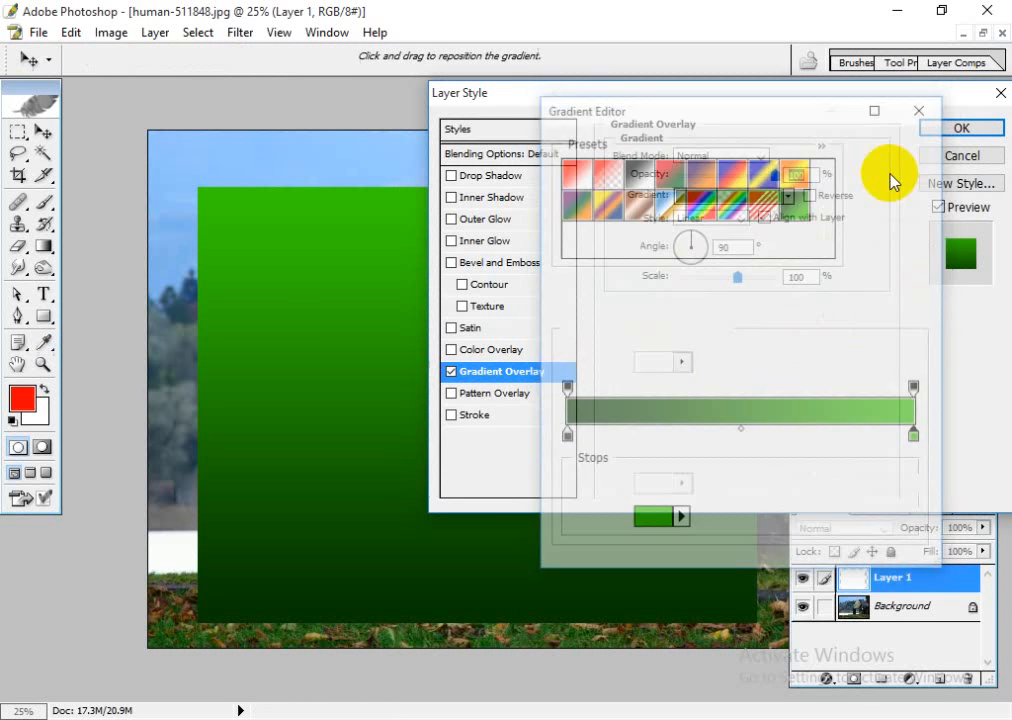
left_click(960, 129)
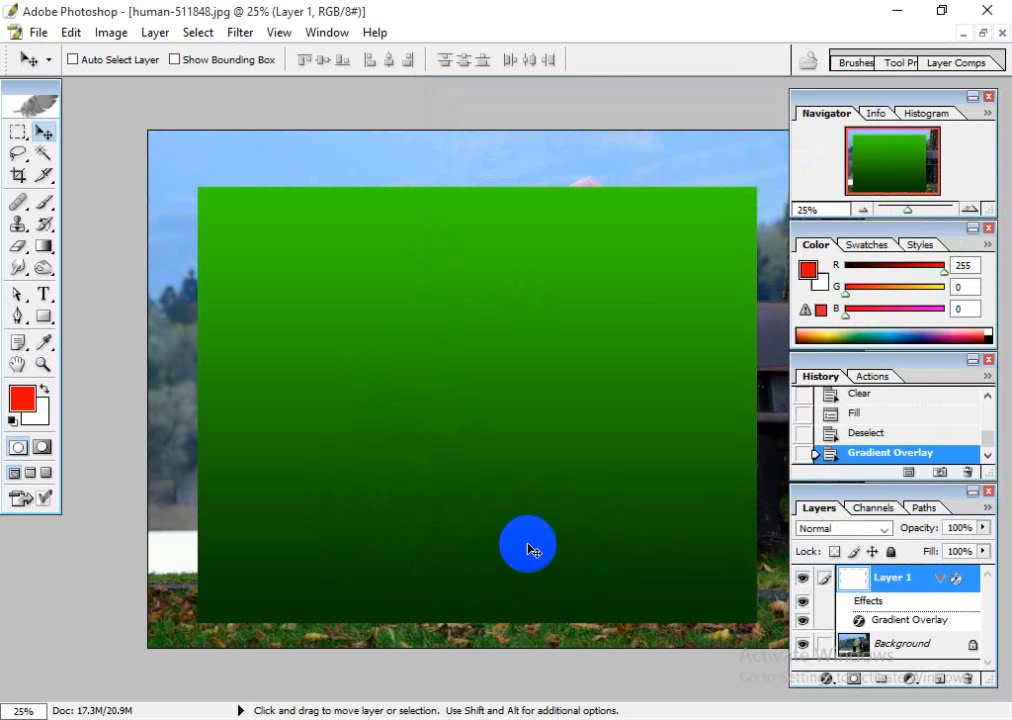
- Draw a red rounded-rectangle shape layer with a 50 px corner radius and move it to the lower middle of the green rectangle
key("ctrl+plus")
key("space")
left_click_drag(533, 542, 257, 375)
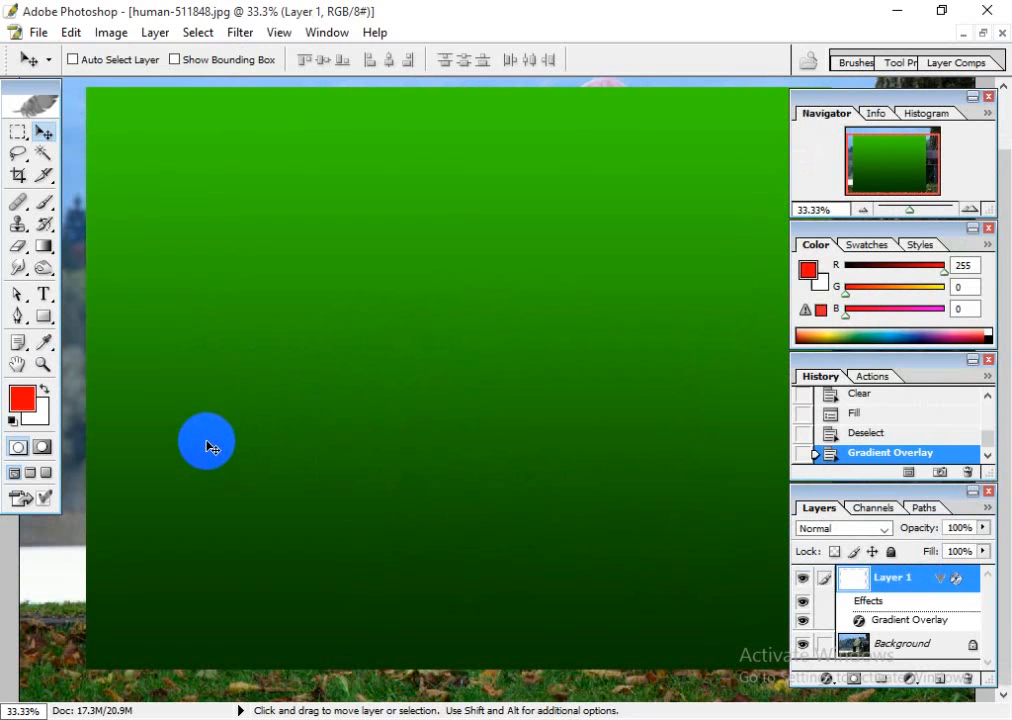
left_click_drag(44, 322, 152, 341)
left_click_drag(377, 455, 647, 516)
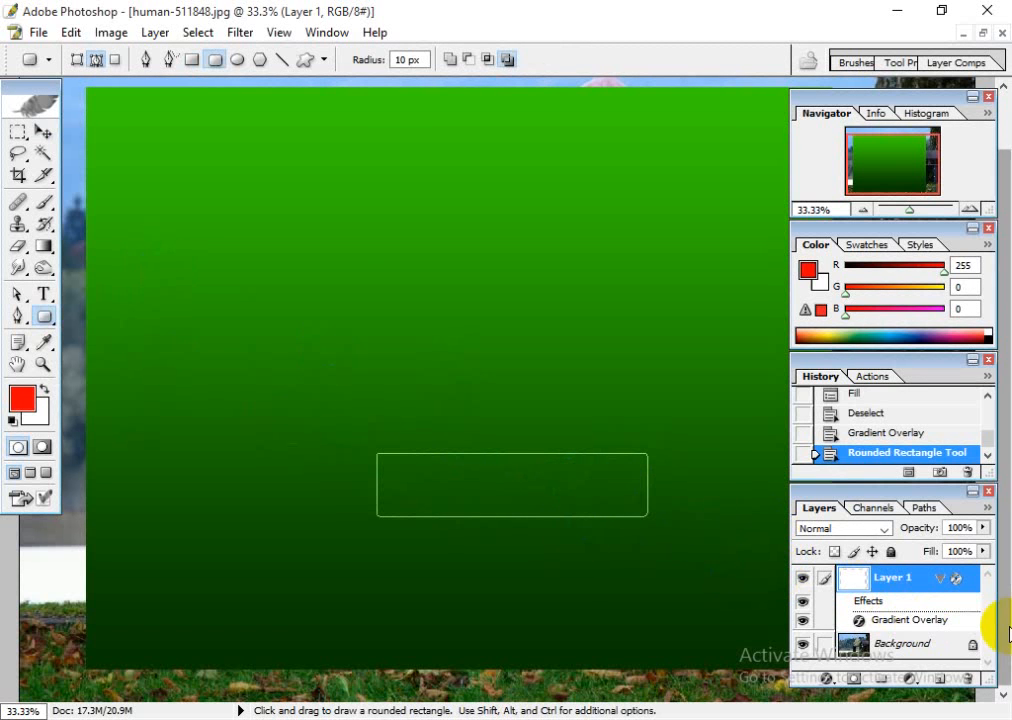
key("Delete")
left_click(77, 59)
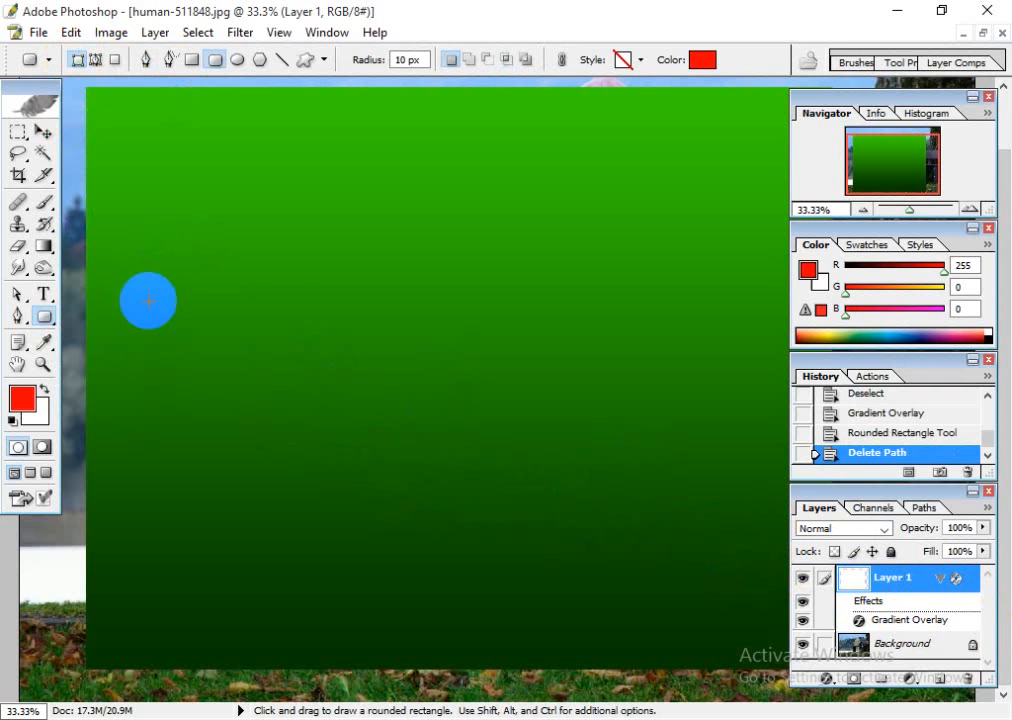
double_click(406, 59)
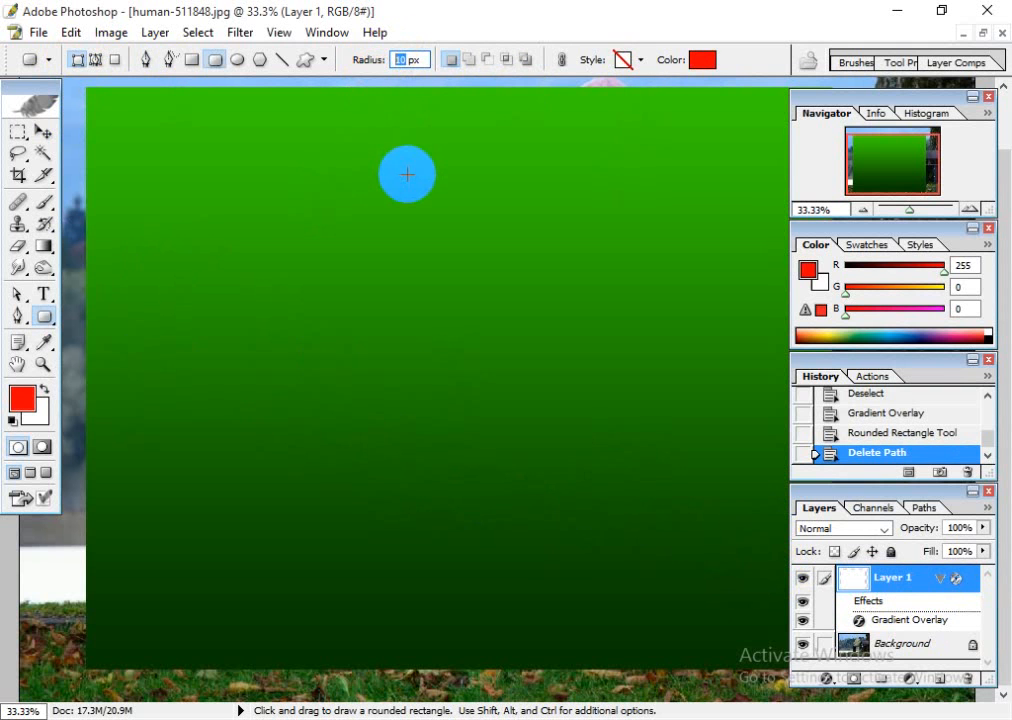
type("50")
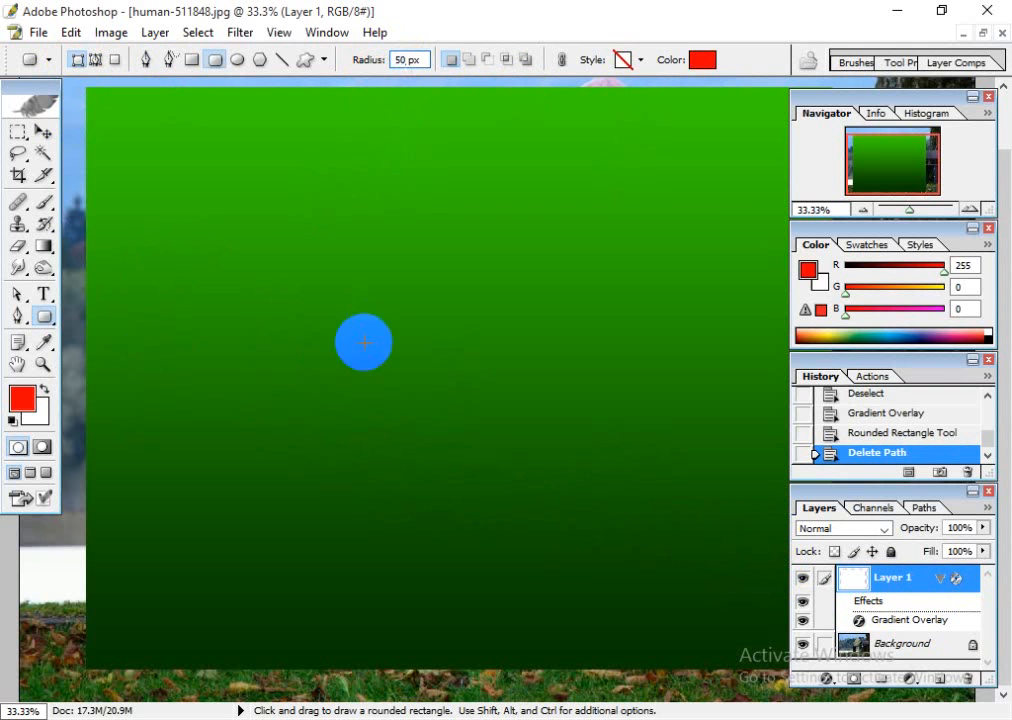
left_click_drag(313, 382, 576, 432)
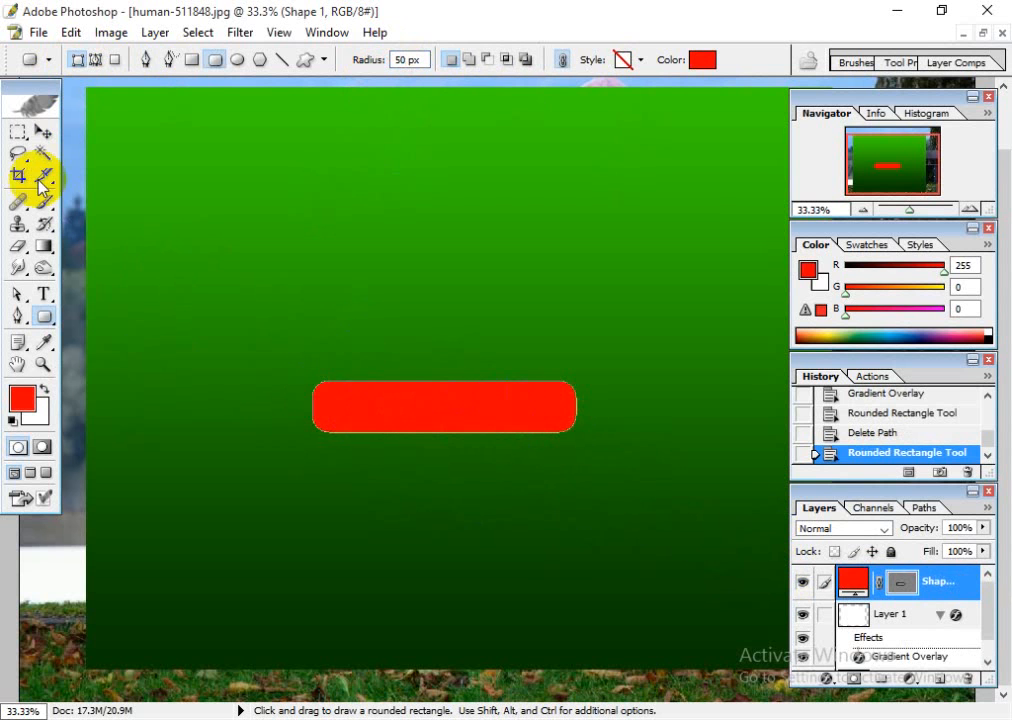
left_click(43, 131)
left_click_drag(452, 409, 464, 547)
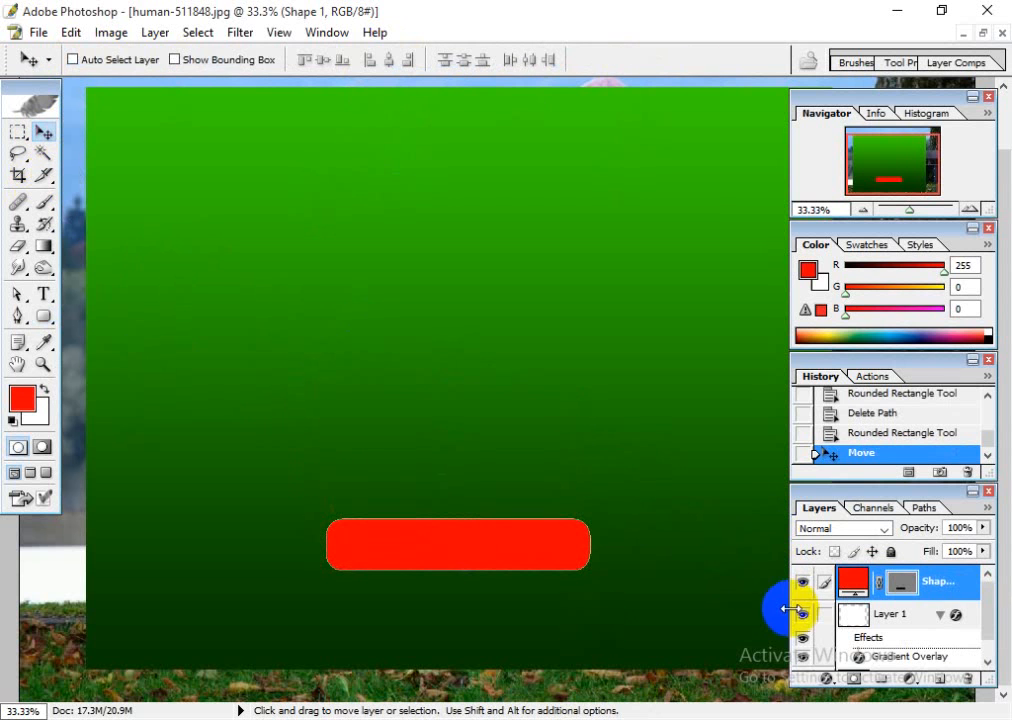
- Add a Gradient Overlay effect using the Green gradient preset to the rounded-rectangle shape layer
double_click(965, 588)
left_click(502, 376)
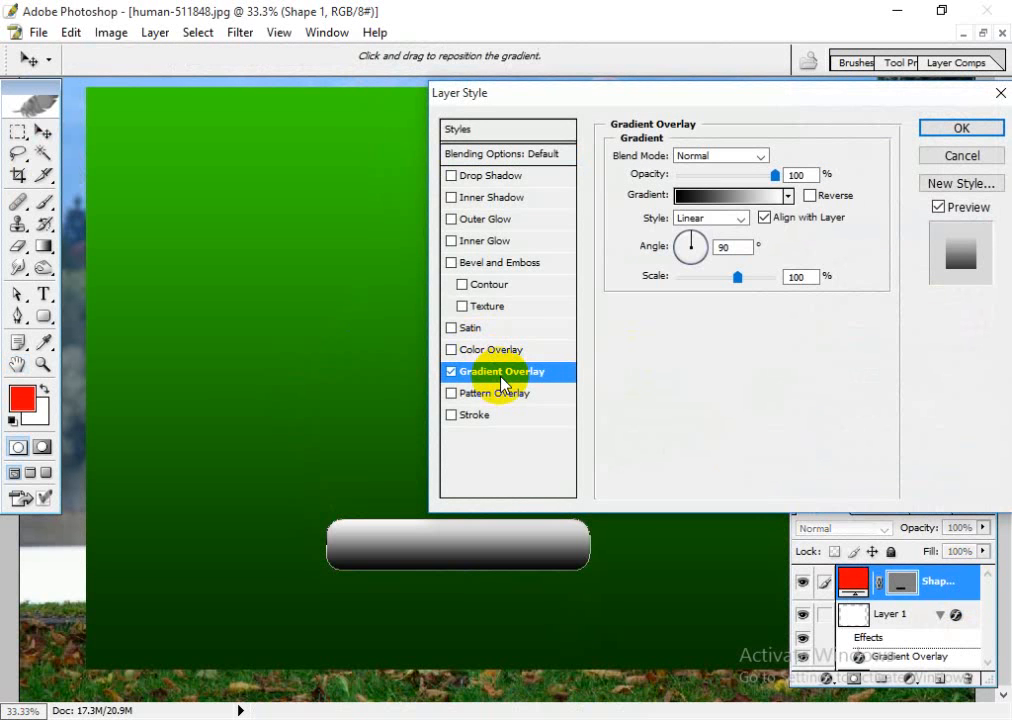
left_click(738, 196)
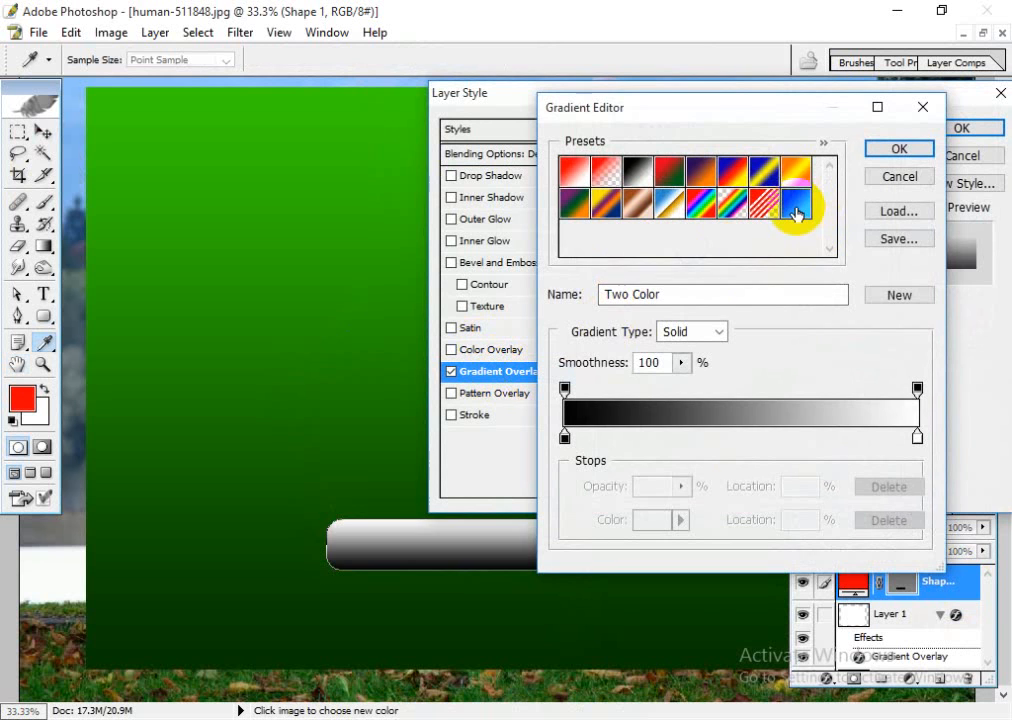
left_click(795, 210)
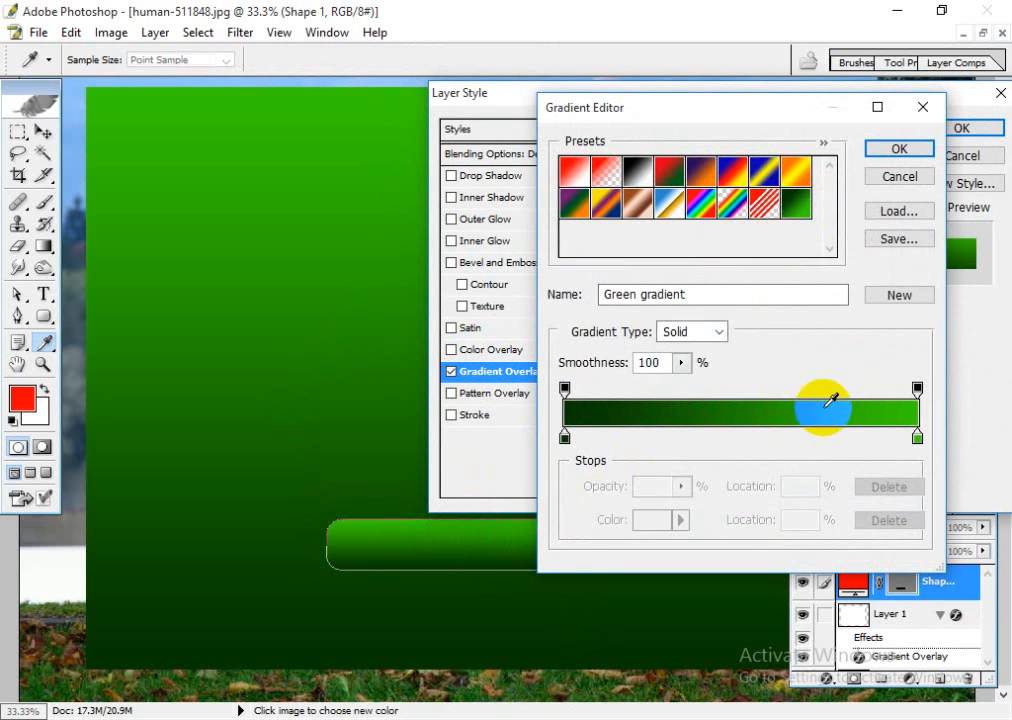
left_click(900, 150)
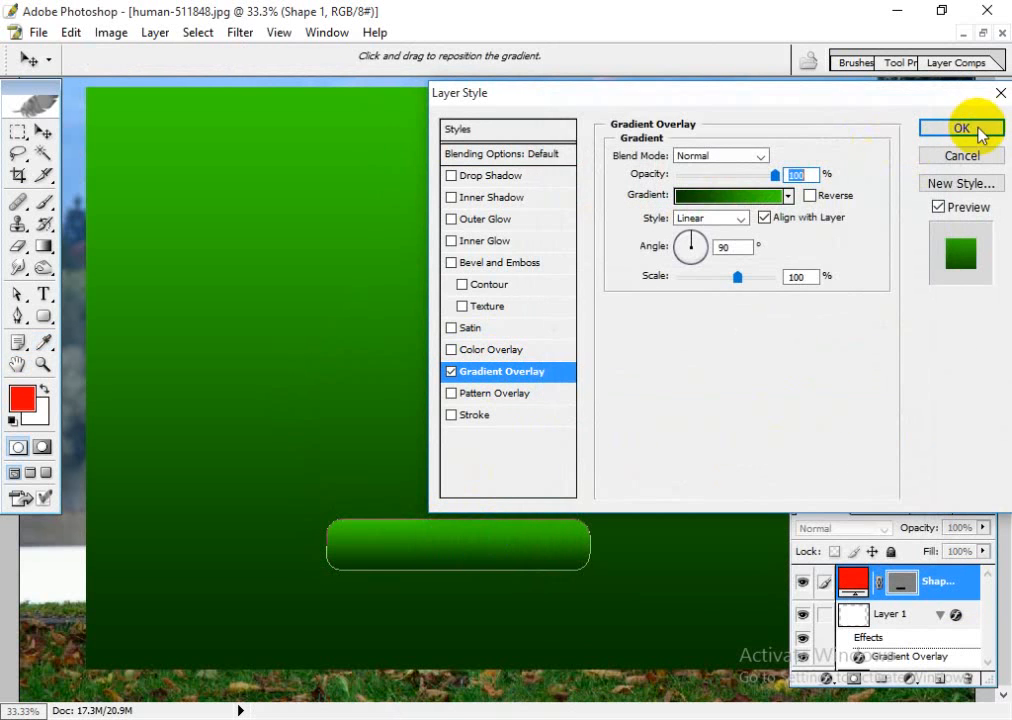
left_click(965, 128)
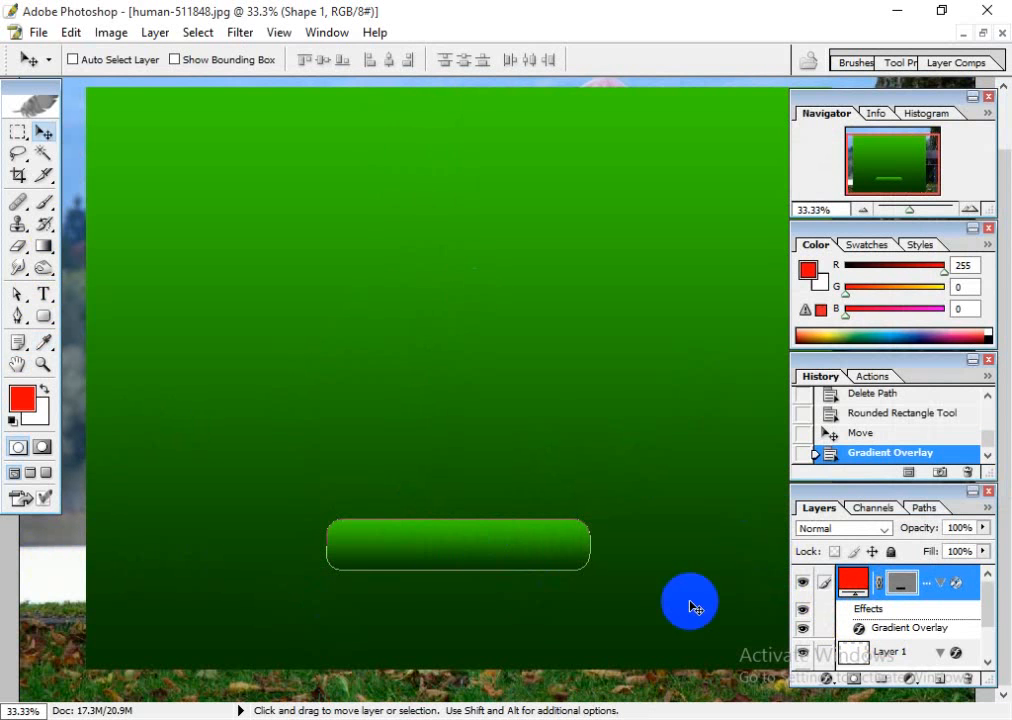
- Turn on Auto Select Layer for the Move tool and select the rounded-rectangle shape on the canvas
left_click_drag(995, 605, 987, 630)
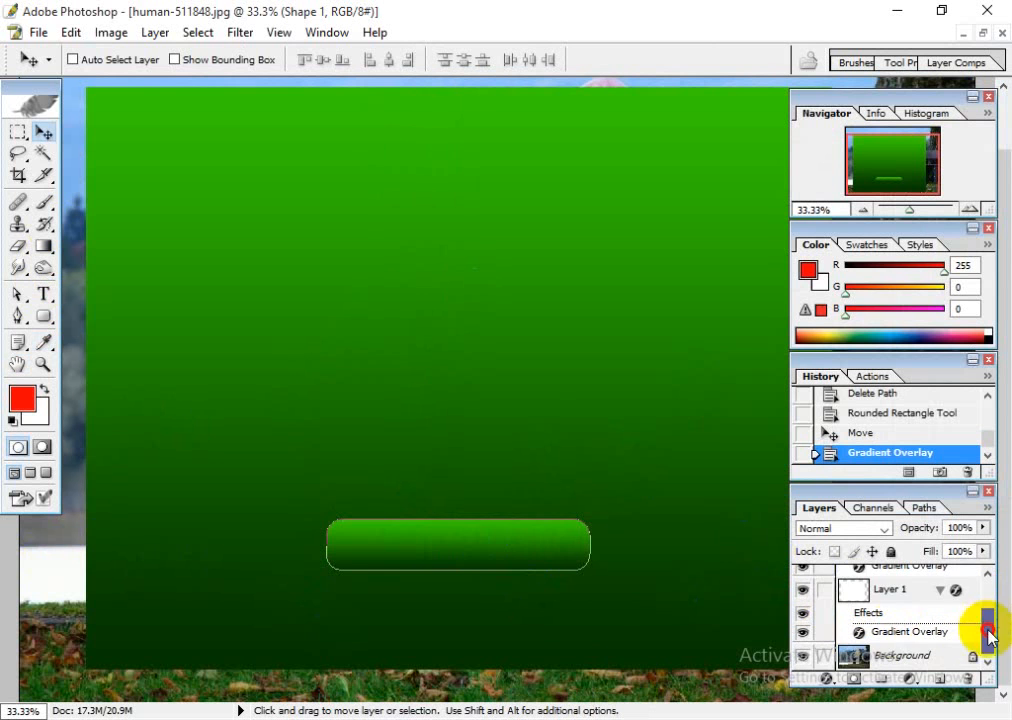
left_click(888, 608)
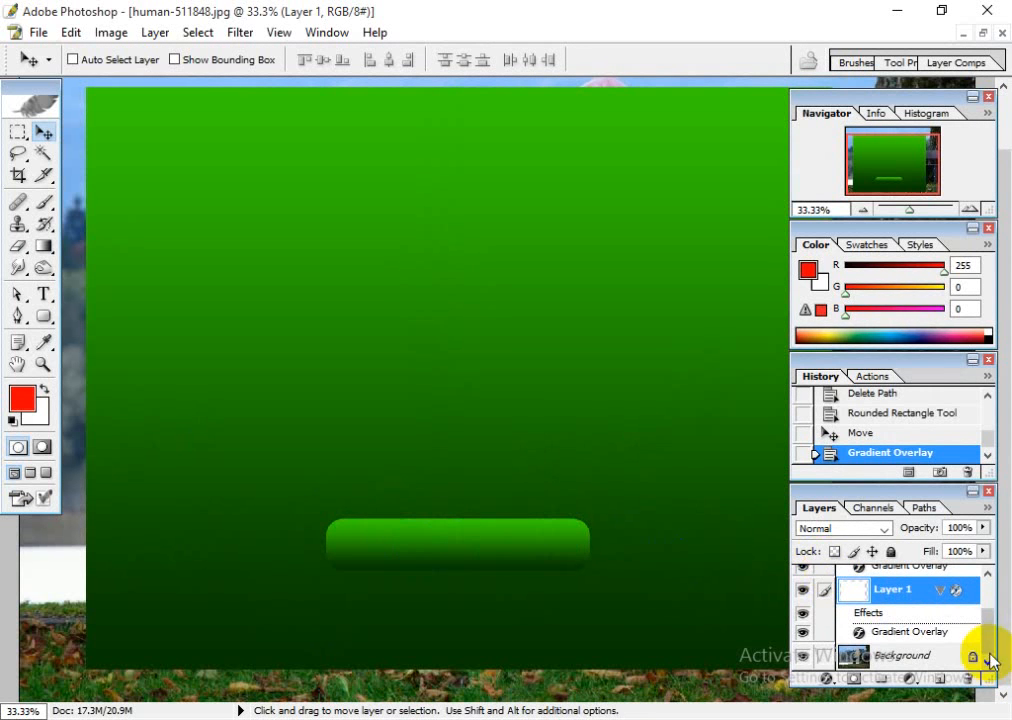
left_click_drag(976, 650, 987, 598)
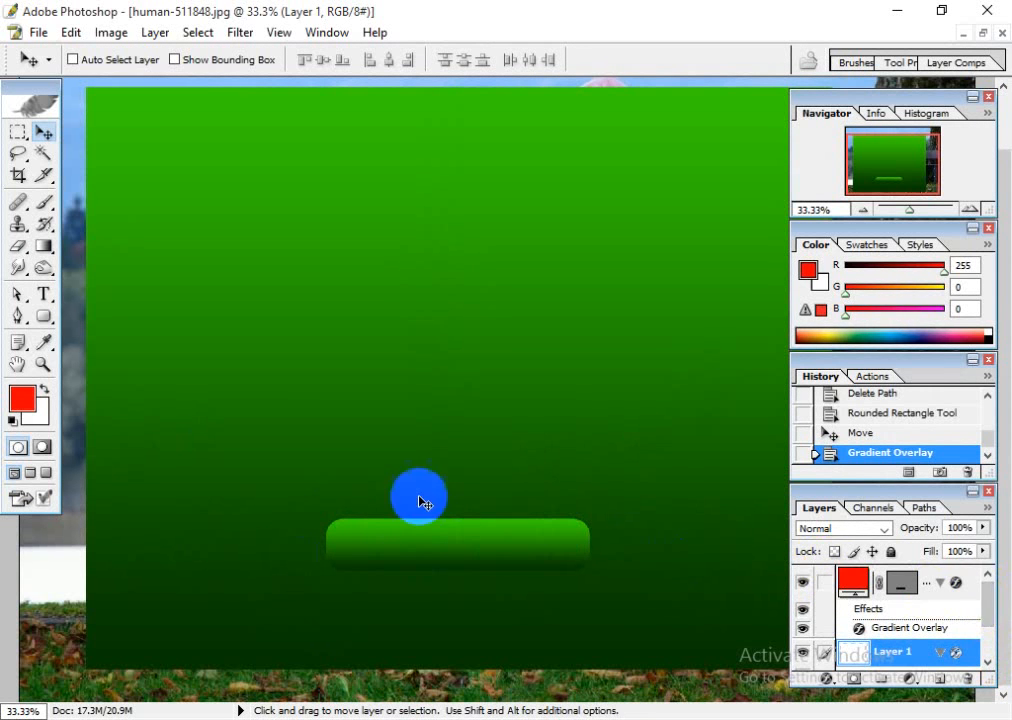
left_click(72, 60)
left_click(432, 552)
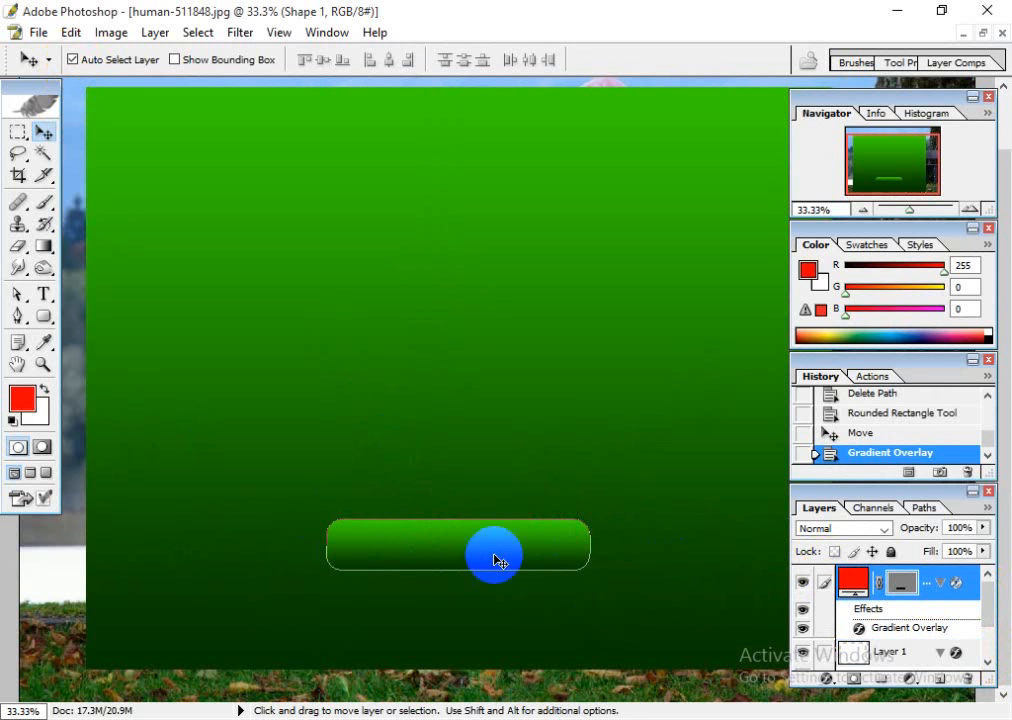
- Add a white FFFFFF Stroke effect to the rounded-rectangle shape and thicken the stroke slightly
double_click(975, 594)
left_click(476, 414)
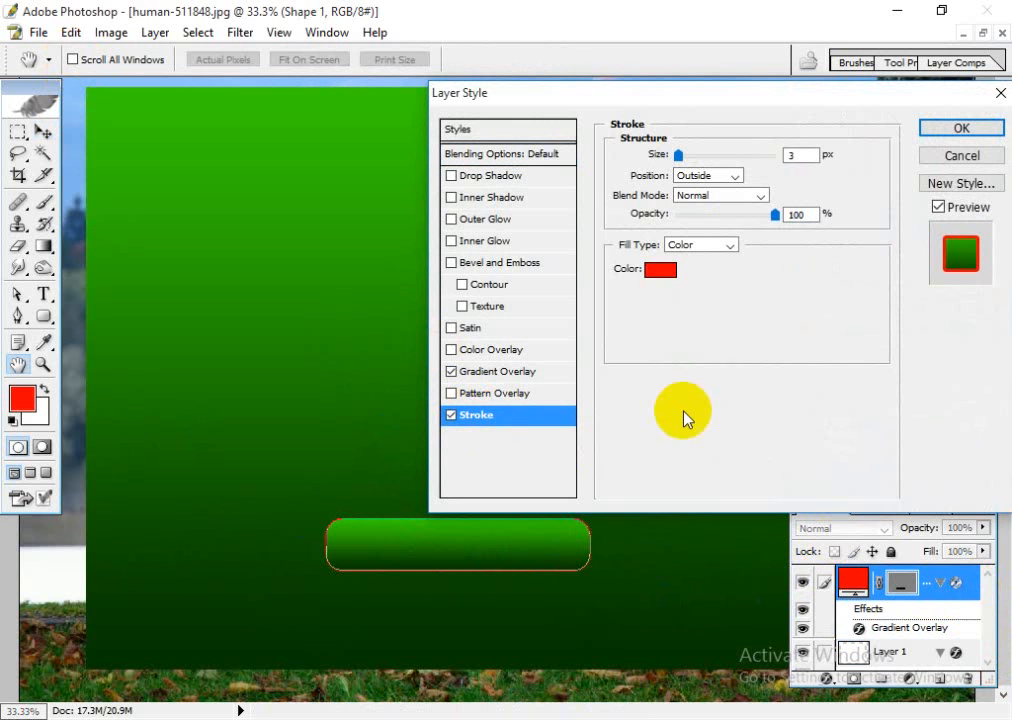
left_click(660, 269)
left_click_drag(669, 310, 492, 248)
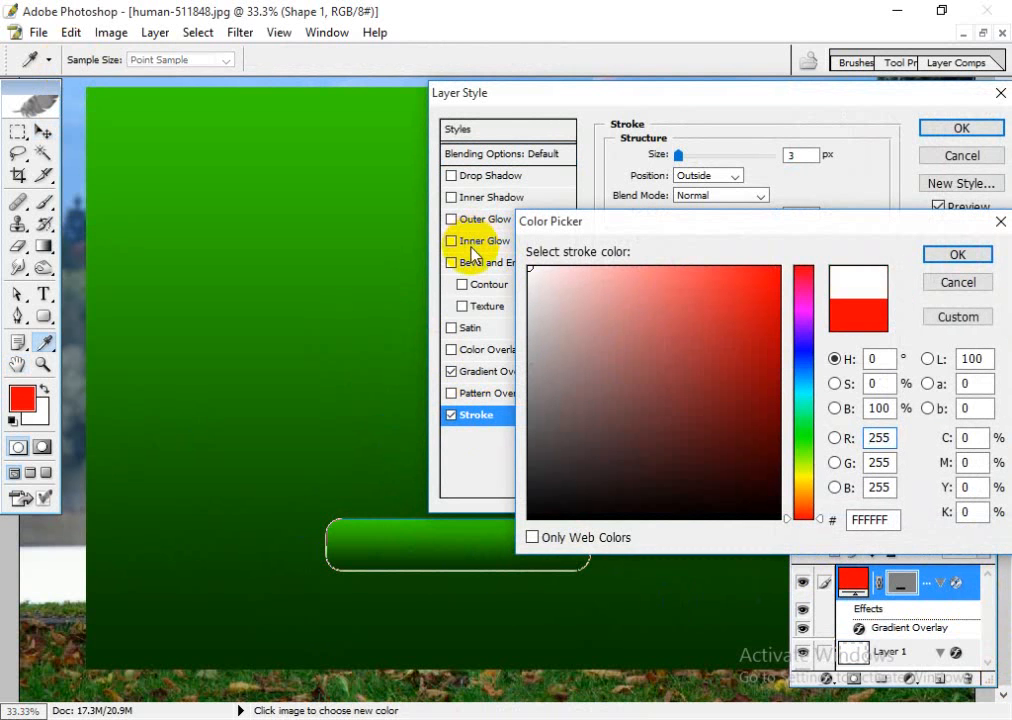
left_click(940, 257)
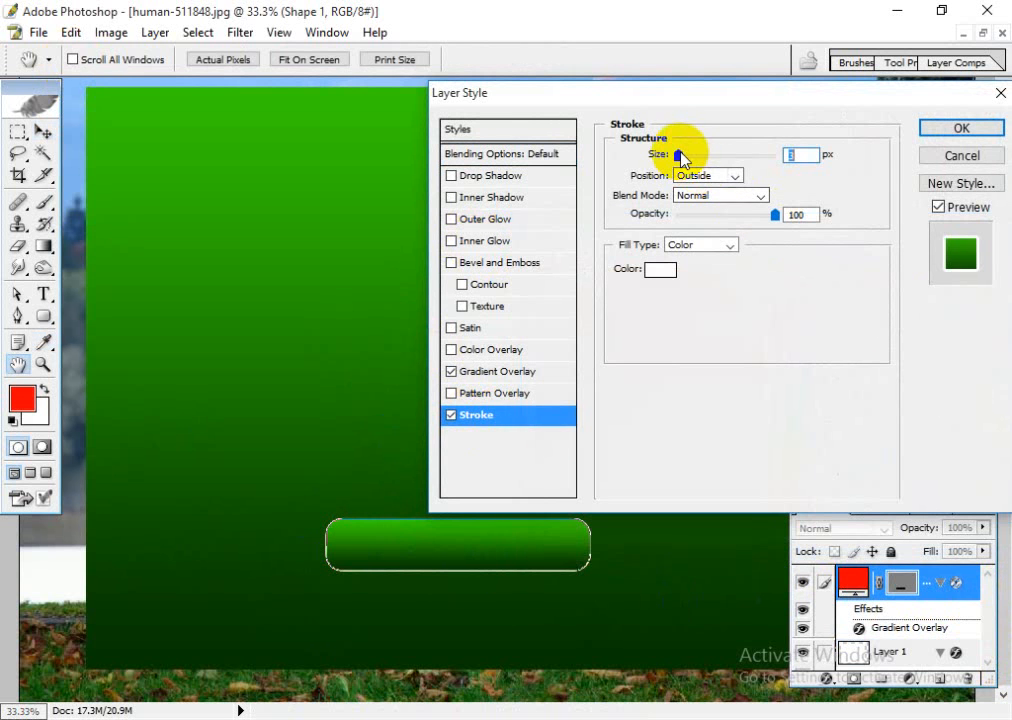
left_click_drag(681, 158, 685, 154)
left_click(948, 128)
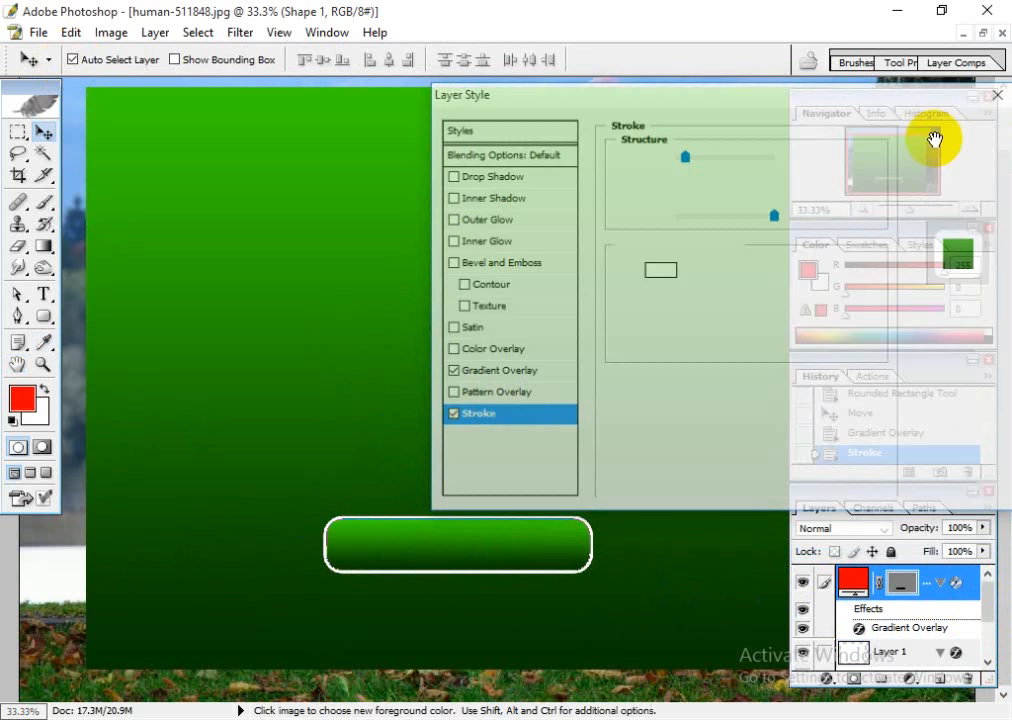
- Select Layer 1 and examine the outlined rounded rectangle up close at 66.67%
left_click(603, 437)
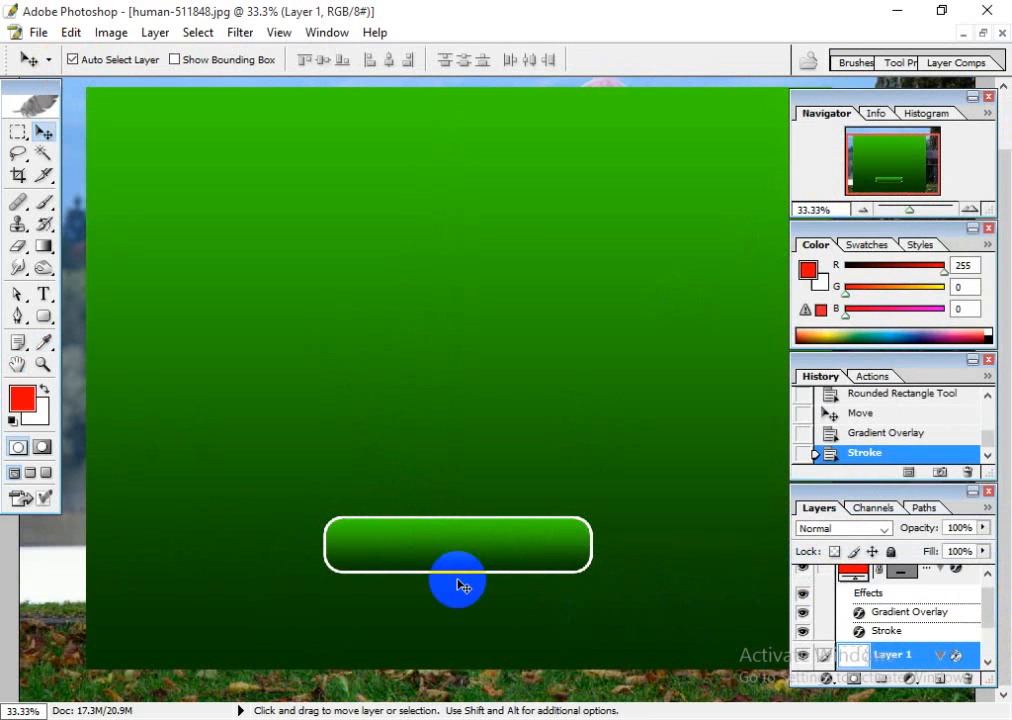
key("ctrl+plus")
key("ctrl+plus")
key("space")
left_click_drag(456, 616, 500, 297)
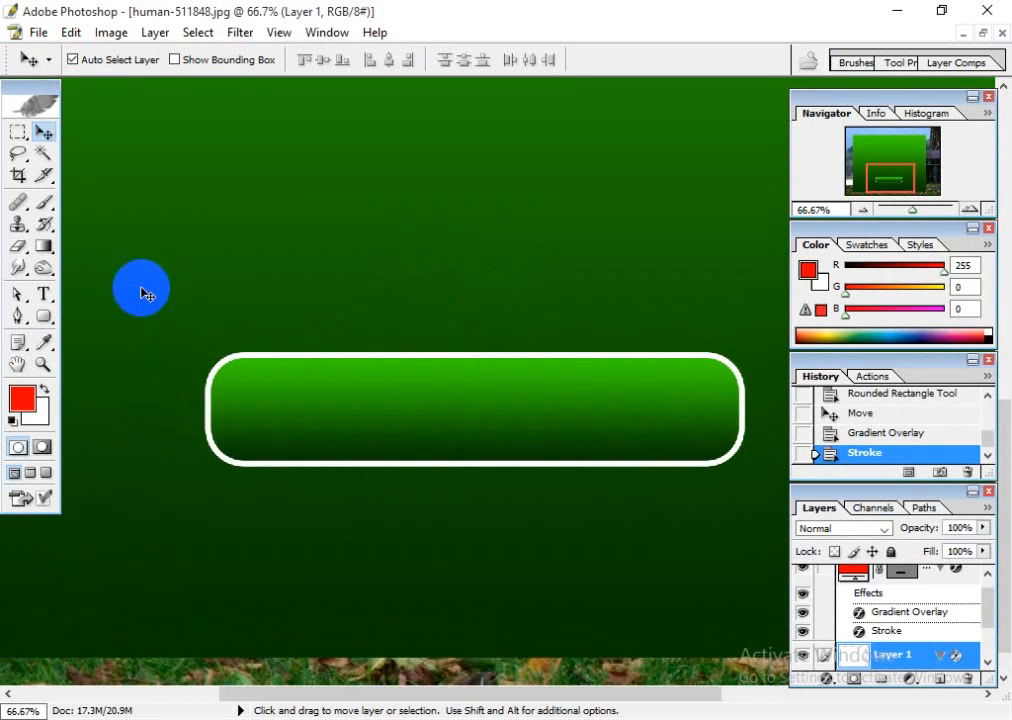
- Start a text layer inside the rounded button and set its font size to 50 pt
left_click(43, 294)
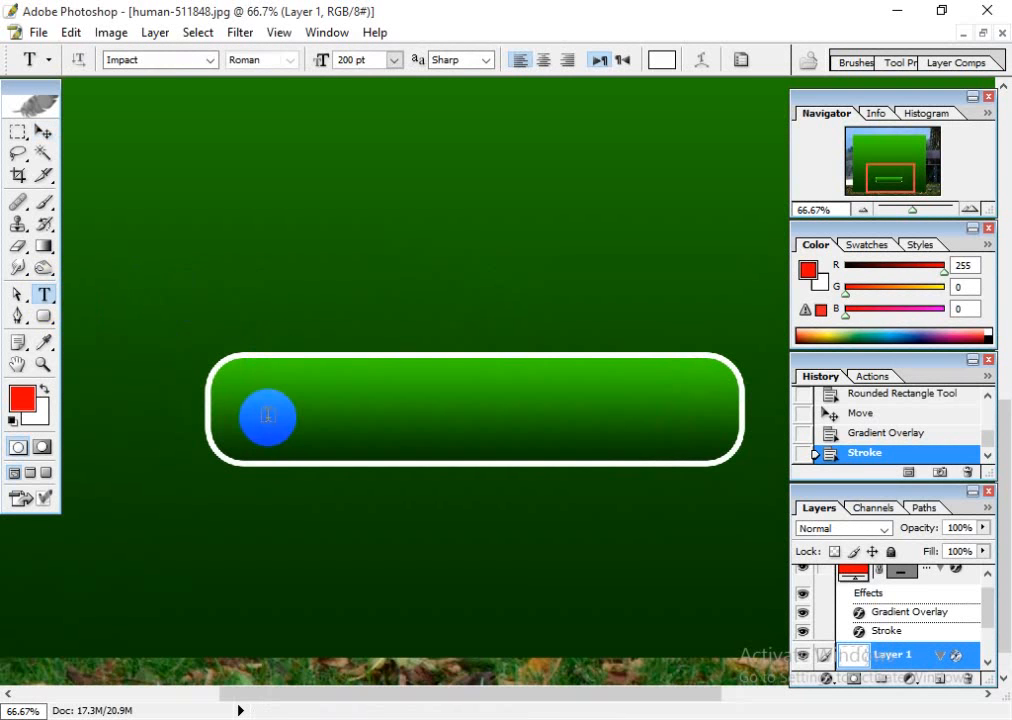
left_click(268, 412)
left_click(365, 59)
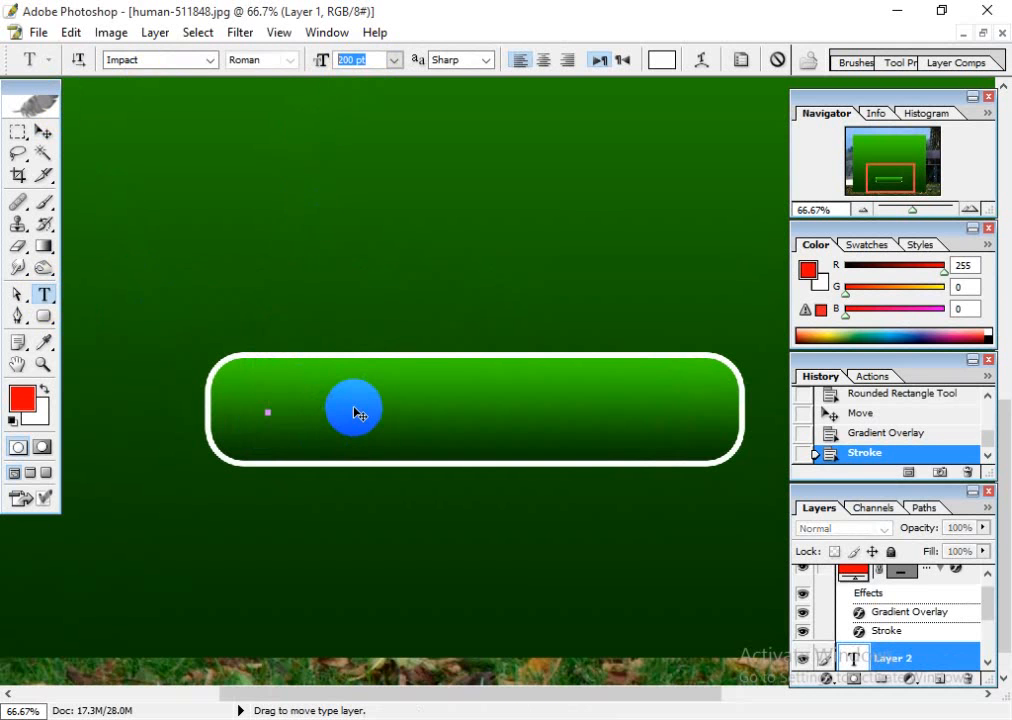
key("Return")
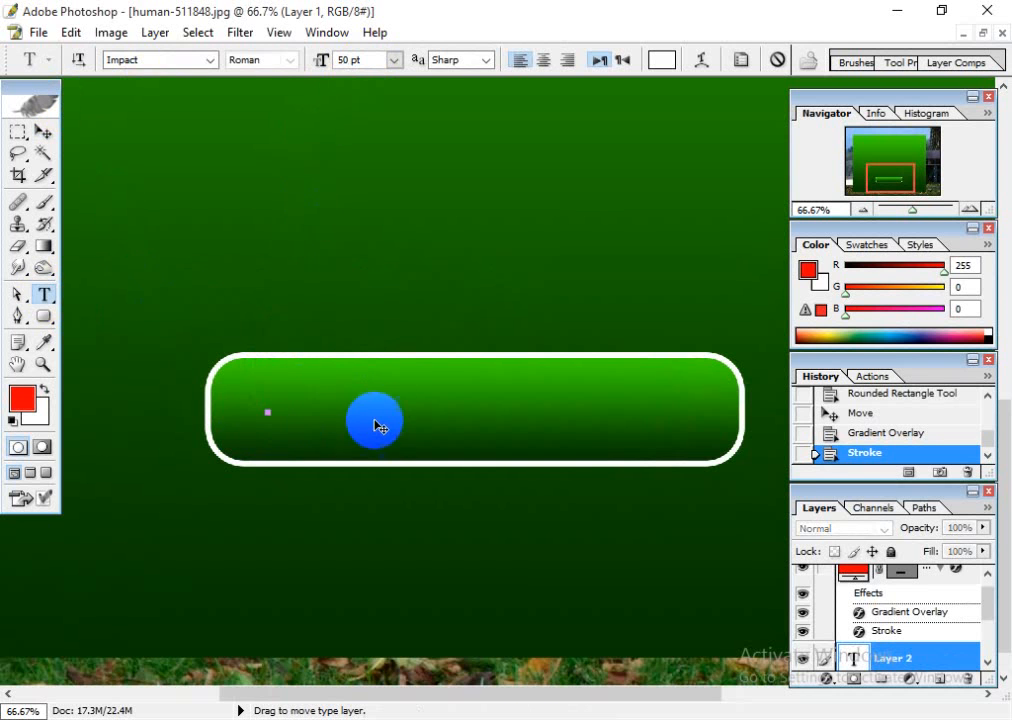
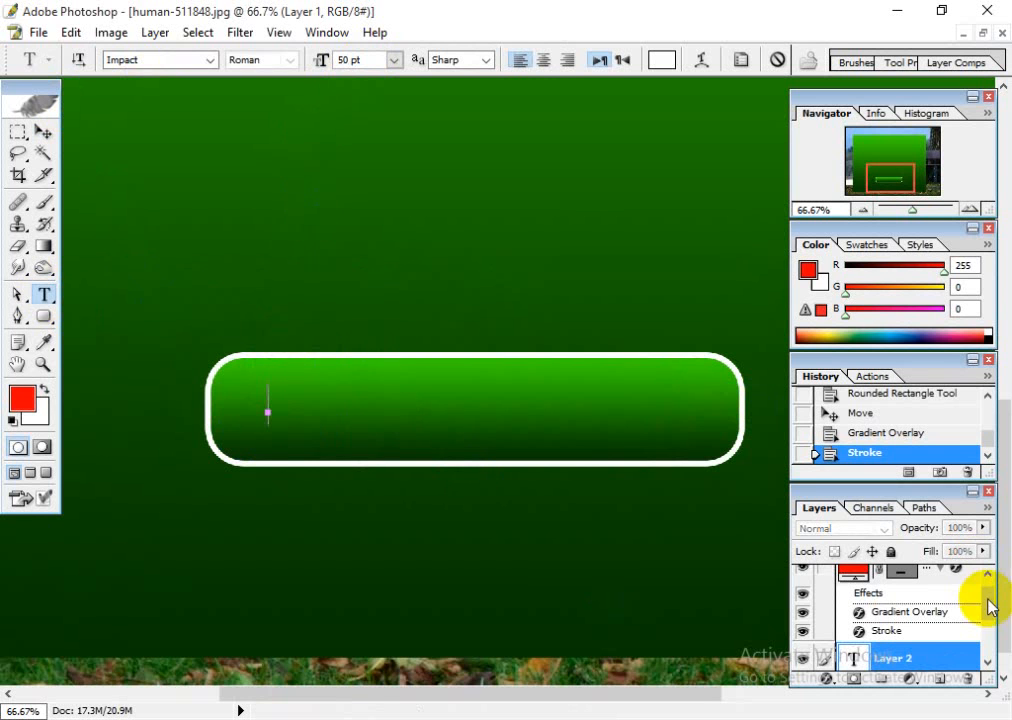
- Bring the empty text layer above the rounded-rectangle shape layer and reopen its text for editing
left_click_drag(988, 605, 988, 607)
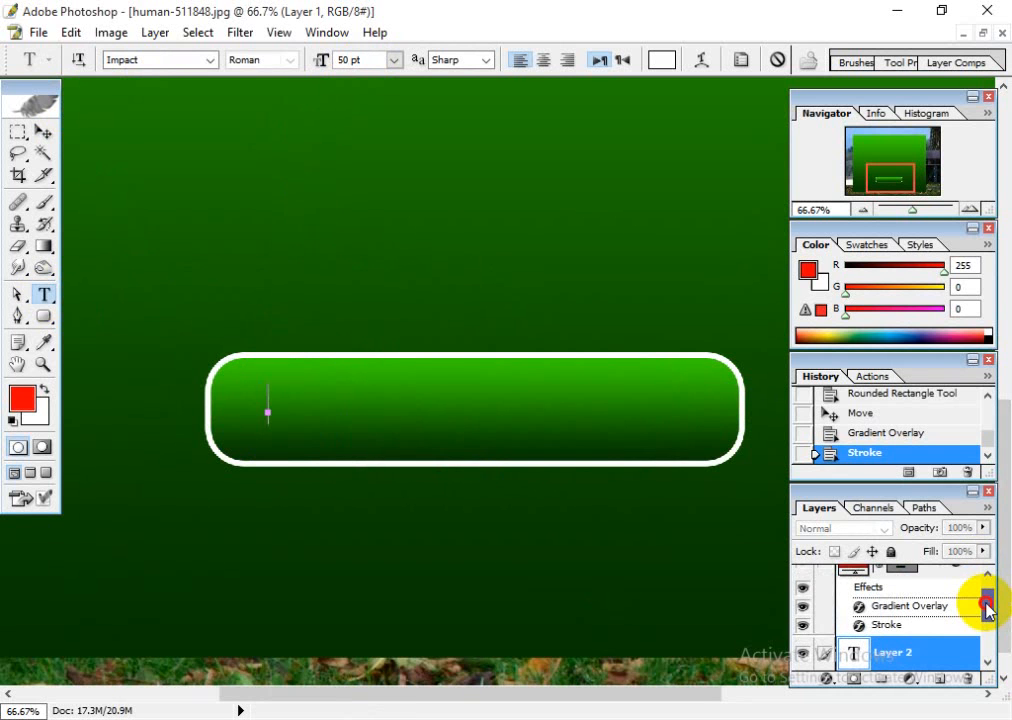
left_click_drag(890, 652, 945, 622)
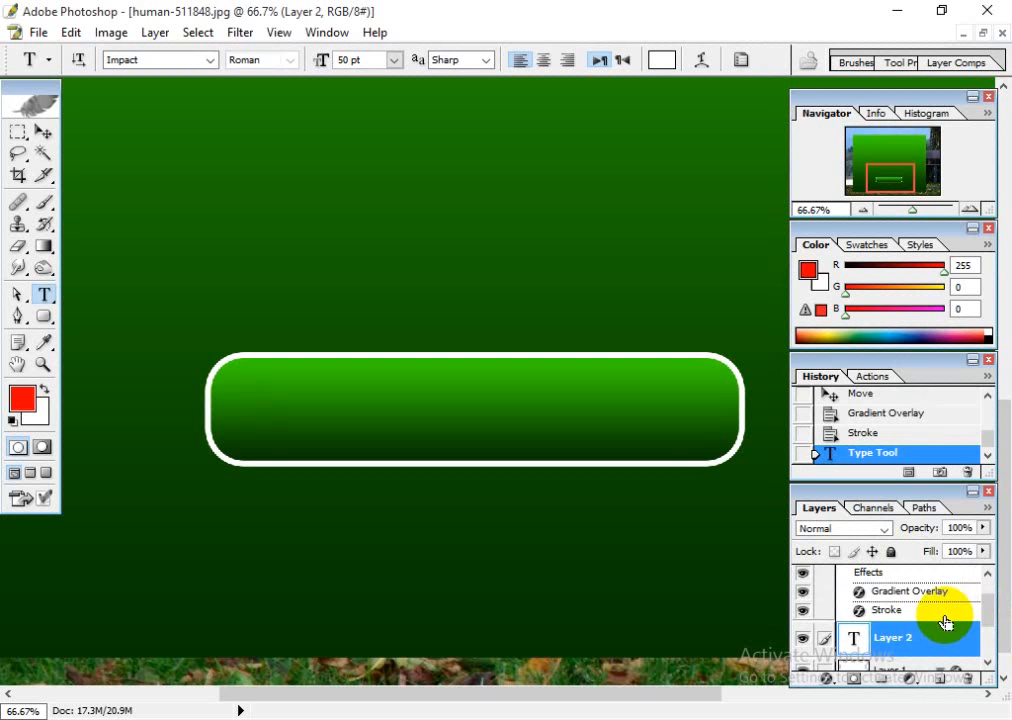
key("ctrl+bracketleft")
key("ctrl+bracketright")
key("ctrl+bracketright")
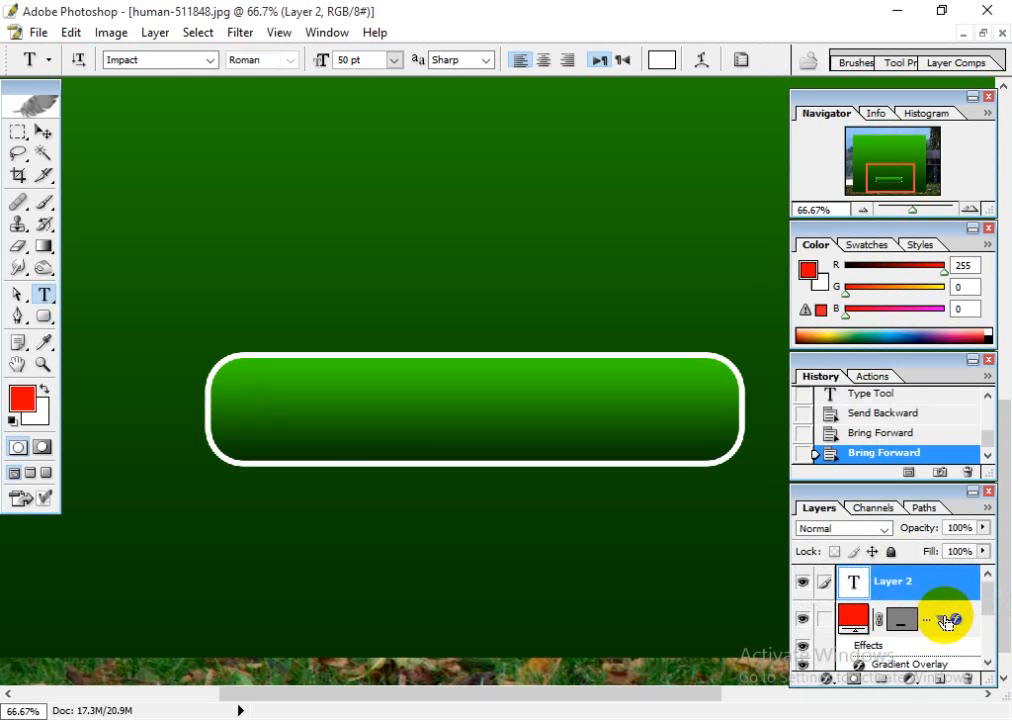
left_click(828, 580, "ctrl")
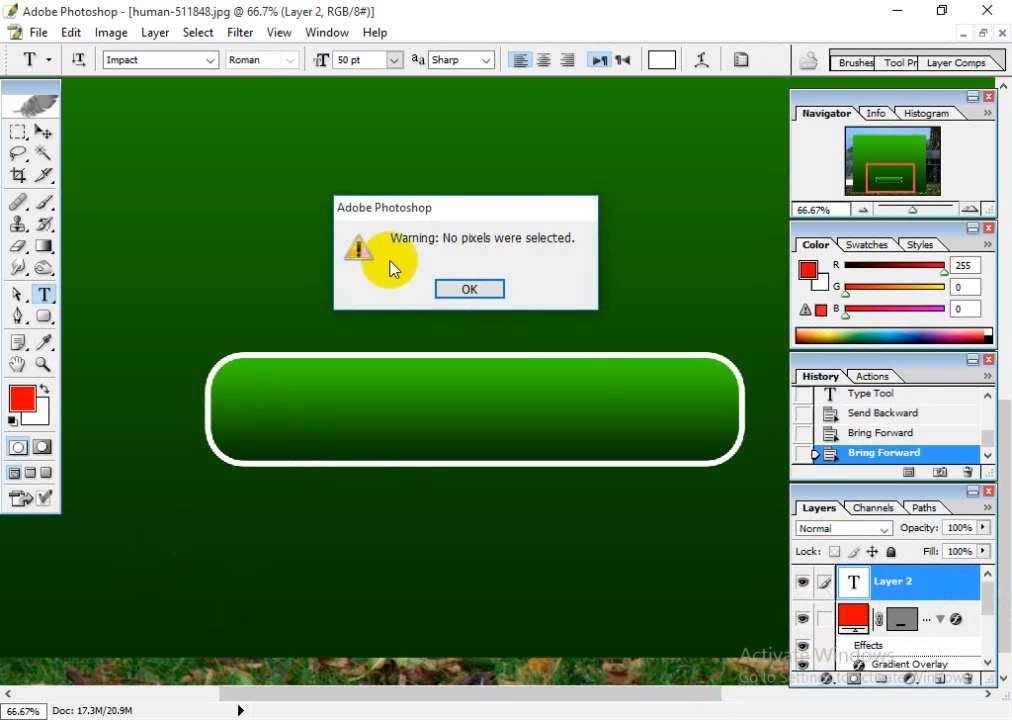
left_click(469, 289)
double_click(853, 582)
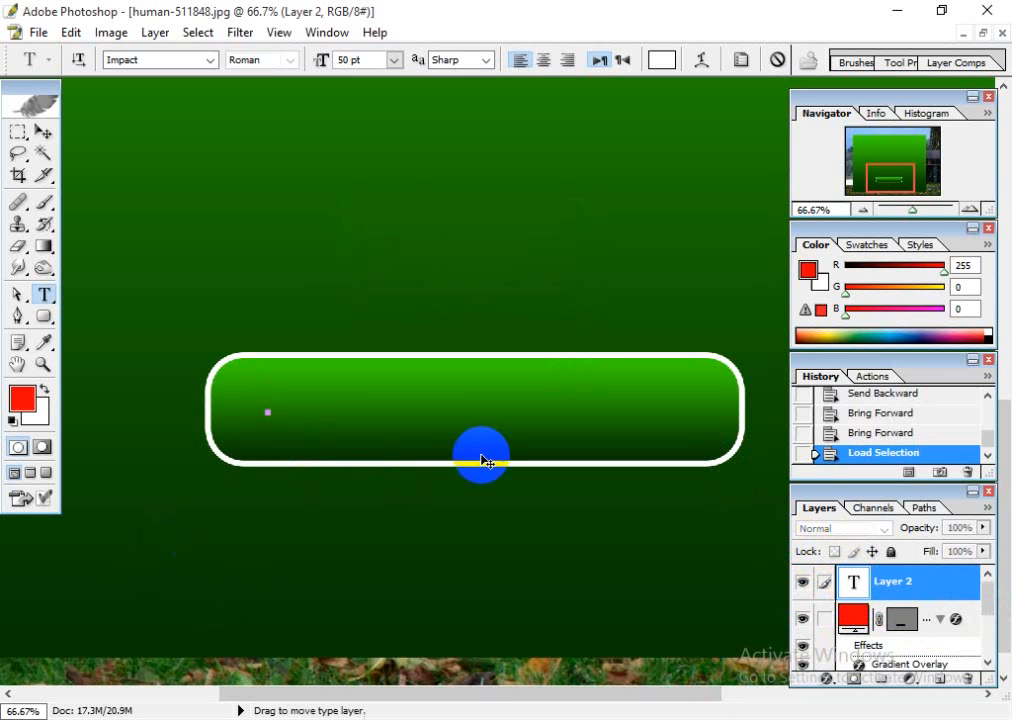
type("G")
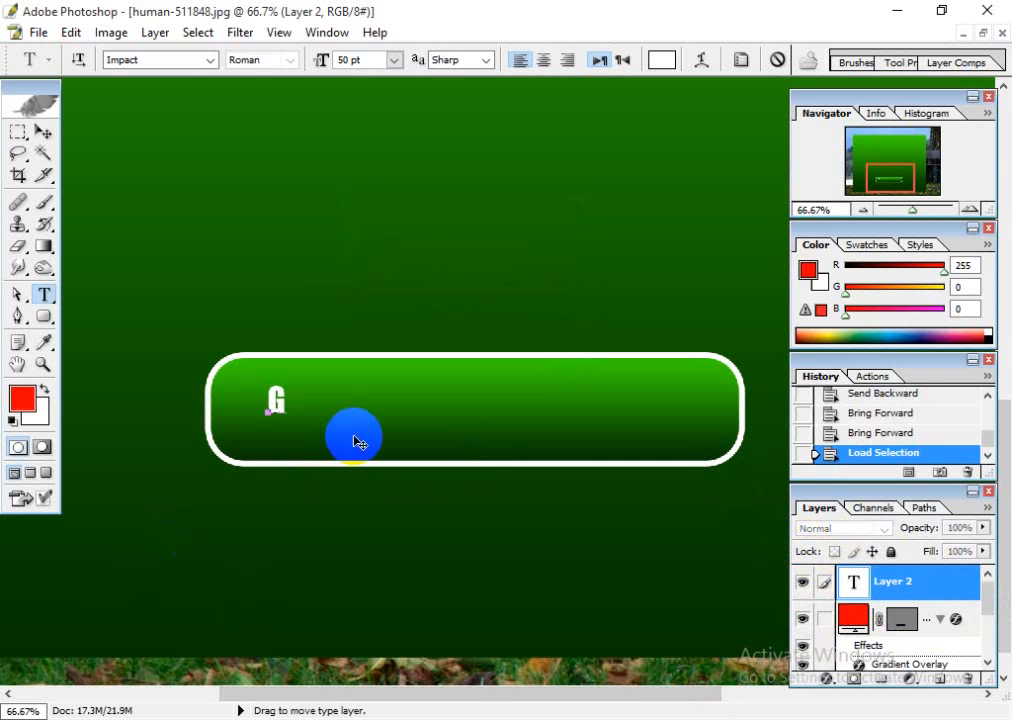
key("BackSpace")
type("CAN")
key("BackSpace")
key("BackSpace")
key("BackSpace")
type("CANCE")
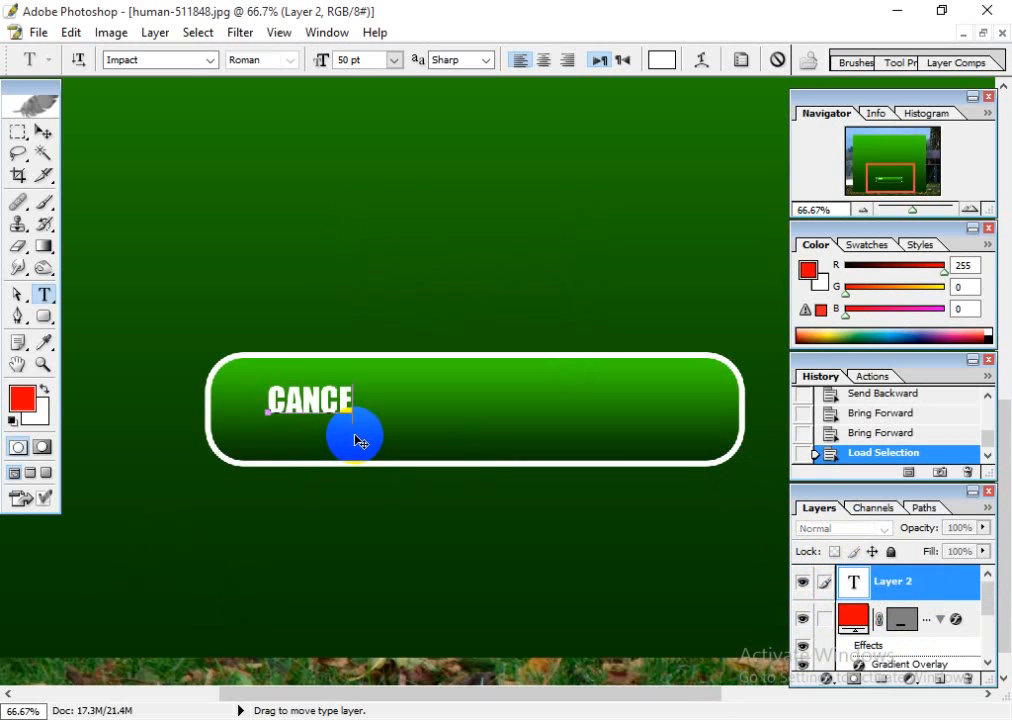
type("L")
key("BackSpace")
key("BackSpace")
key("BackSpace")
key("BackSpace")
key("BackSpace")
key("BackSpace")
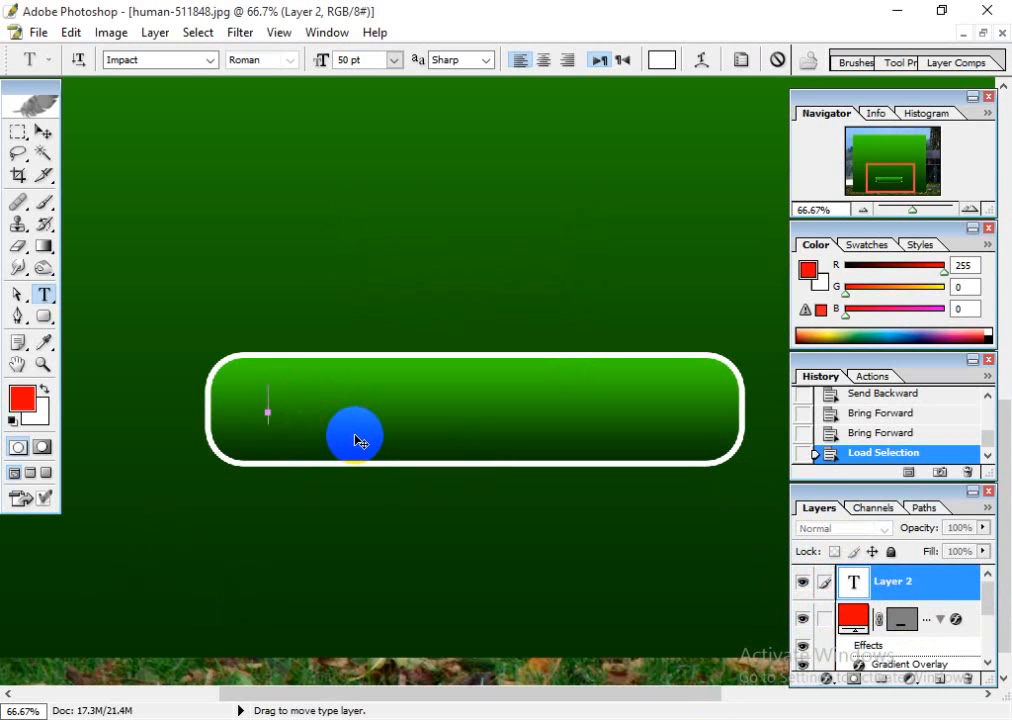
- Enter DOWNLOAD as the button's label and move the text to the middle of the rounded rectangle
type("DONLOA")
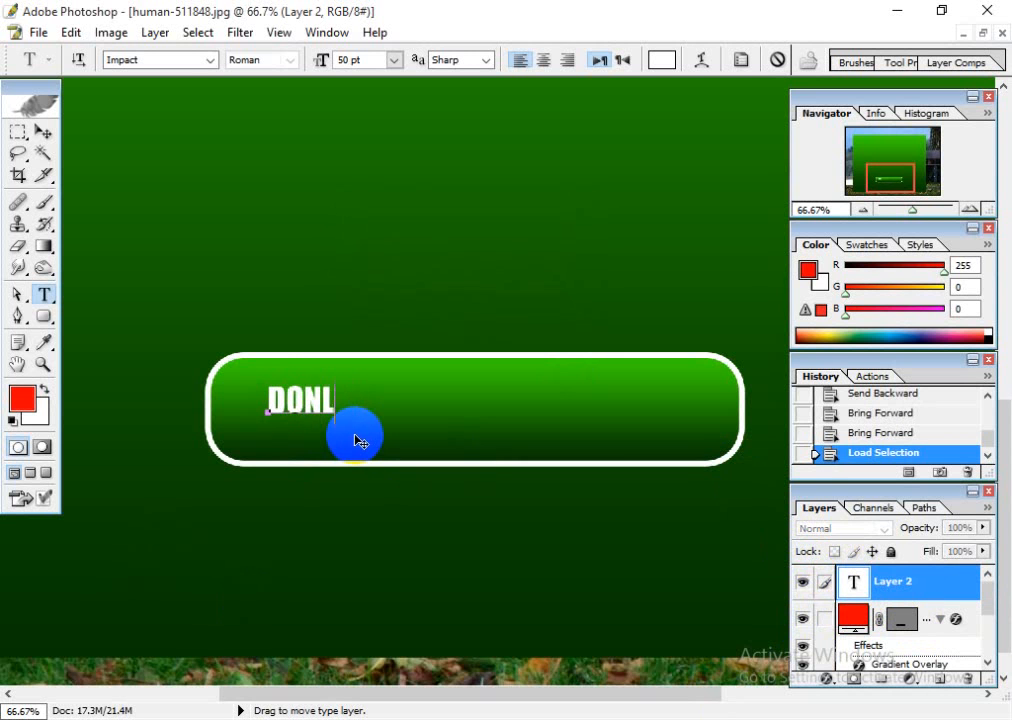
key("BackSpace")
key("BackSpace")
key("BackSpace")
key("BackSpace")
type("WNLOAD")
left_click_drag(360, 441, 614, 575)
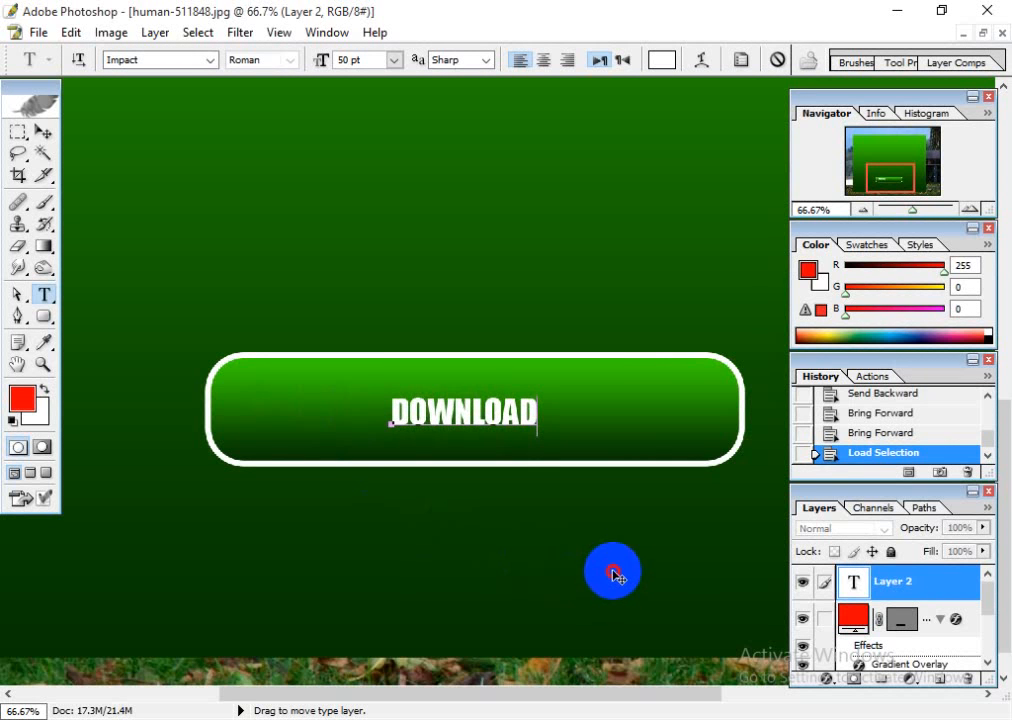
left_click_drag(538, 407, 397, 412)
left_click(450, 413)
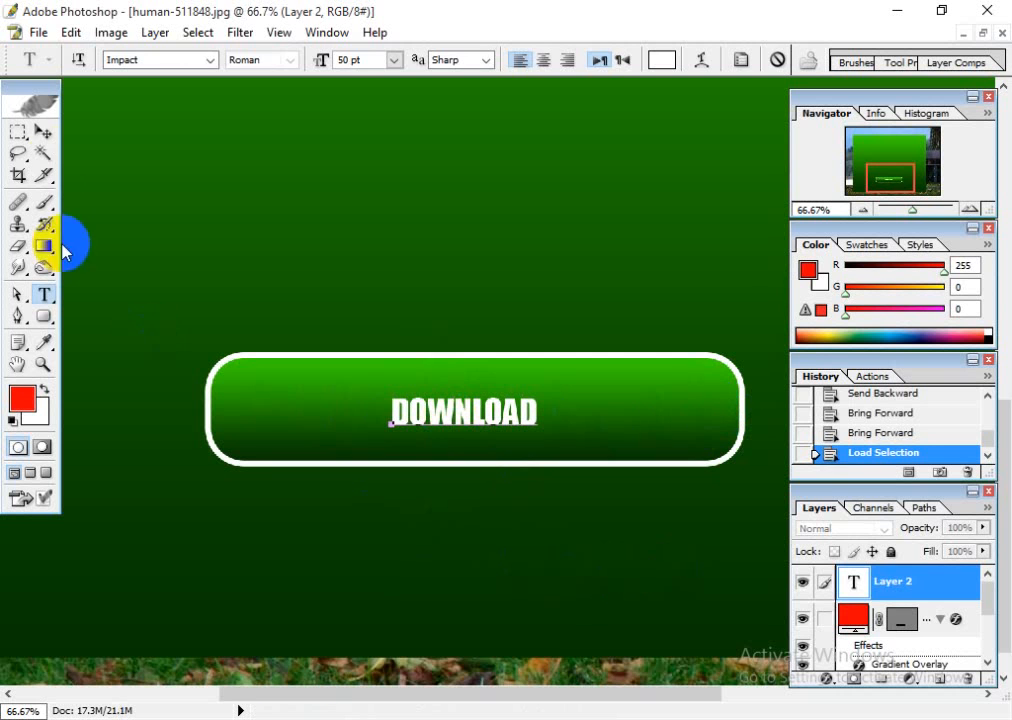
left_click(50, 140)
- Scale the rounded-rectangle shape to about 42.9% width and 59.3% height and position it centrally around the DOWNLOAD label
left_click(707, 443)
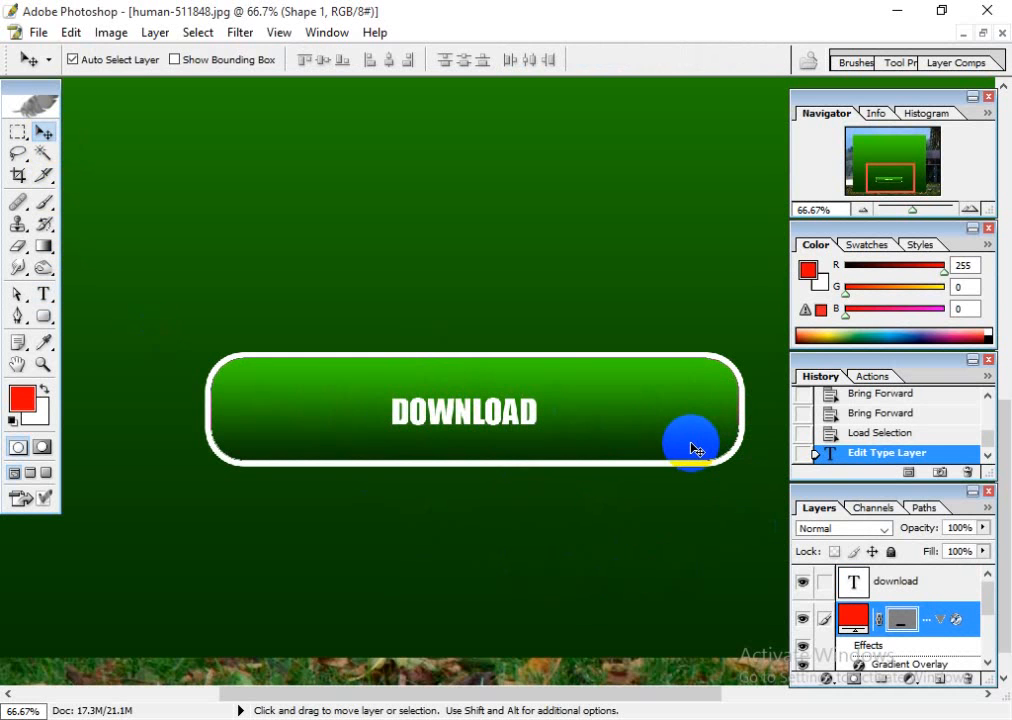
key("ctrl+t")
left_click_drag(740, 464, 592, 412)
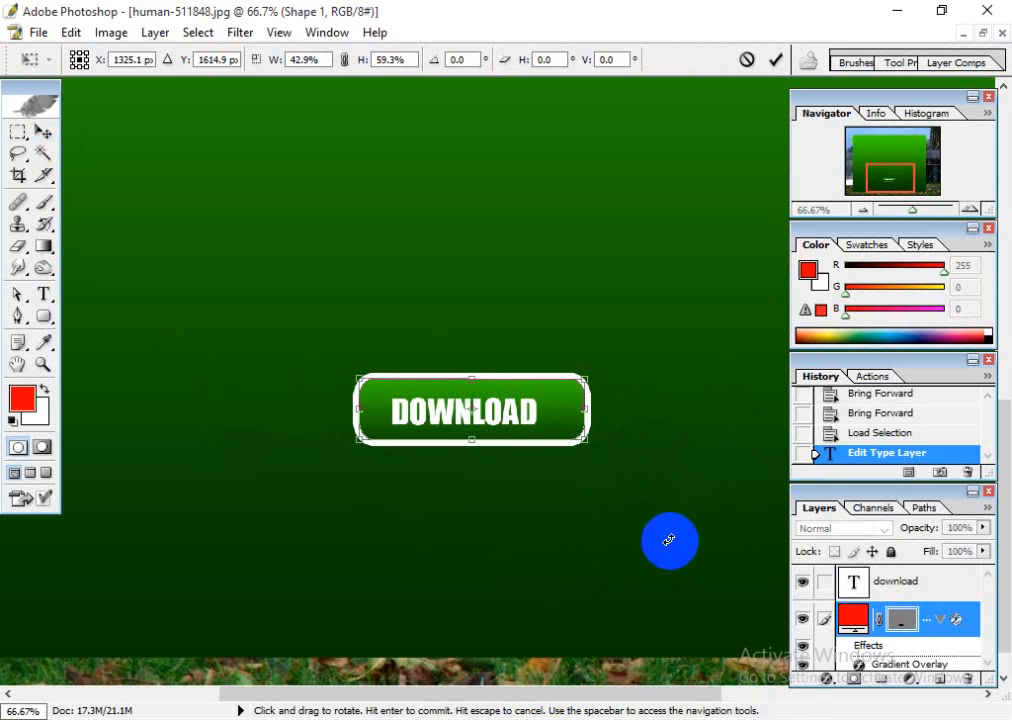
key("Left")
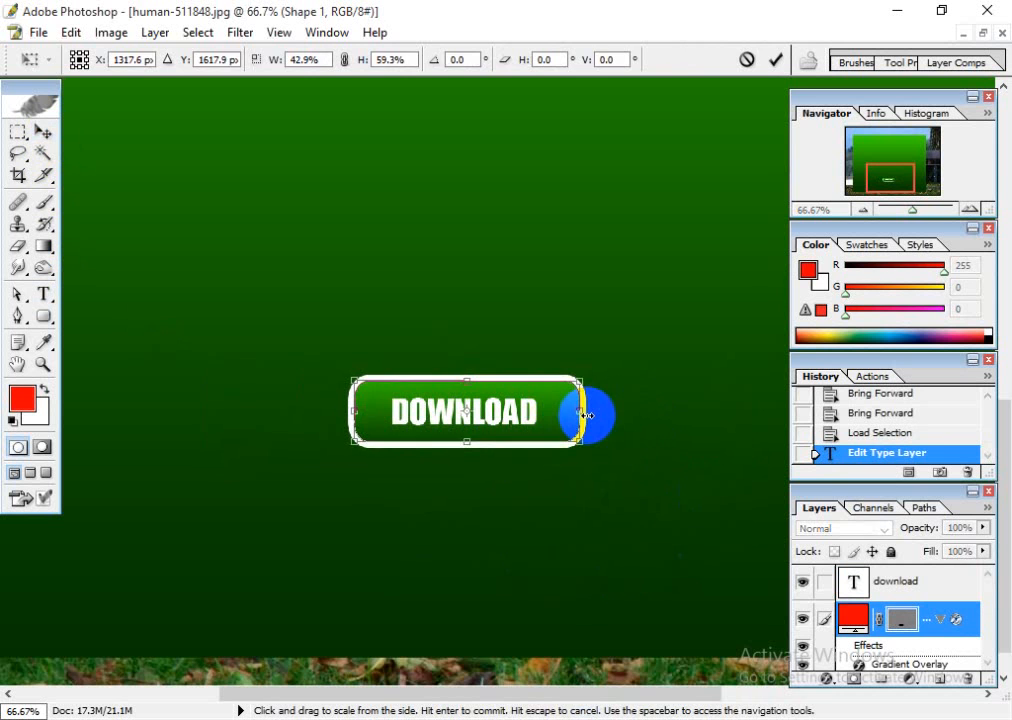
key("Return")
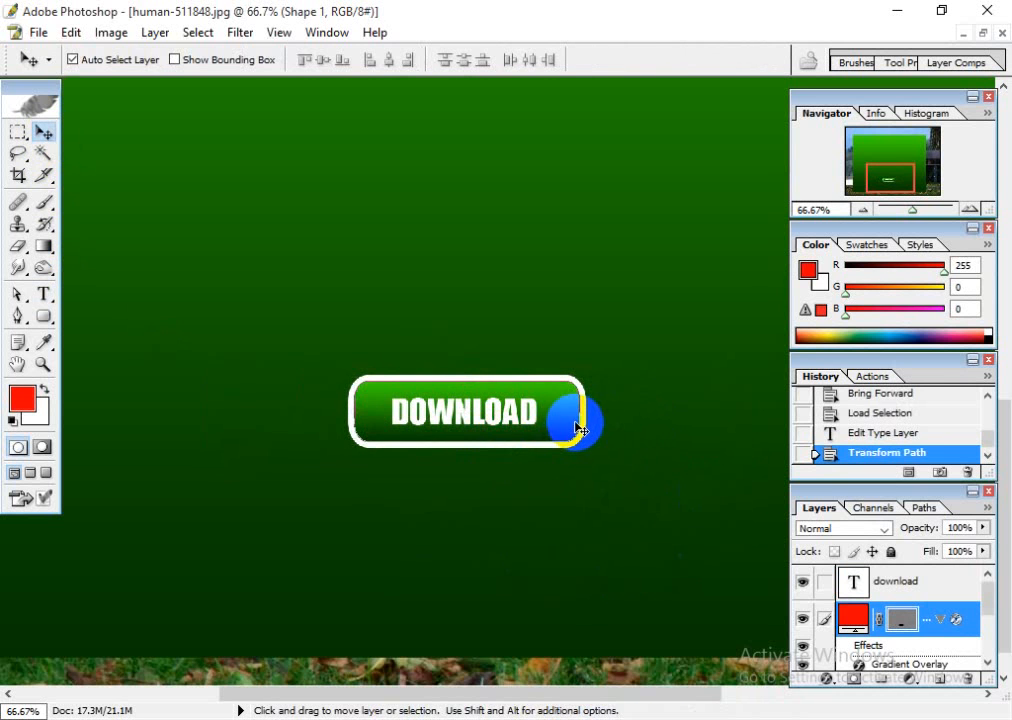
- Narrow the button shape symmetrically to about 79% of its width so it fits the label more tightly
key("ctrl+t")
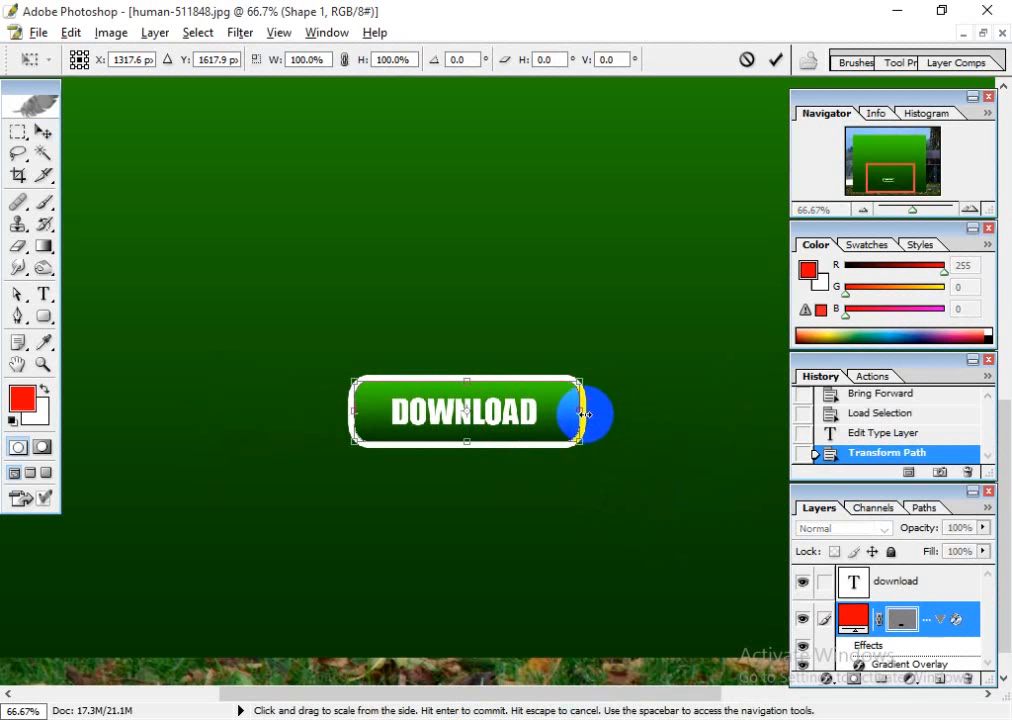
mouse_move(584, 411)
left_mouse_down()
mouse_move(694, 409)
mouse_move(566, 412)
left_mouse_up()
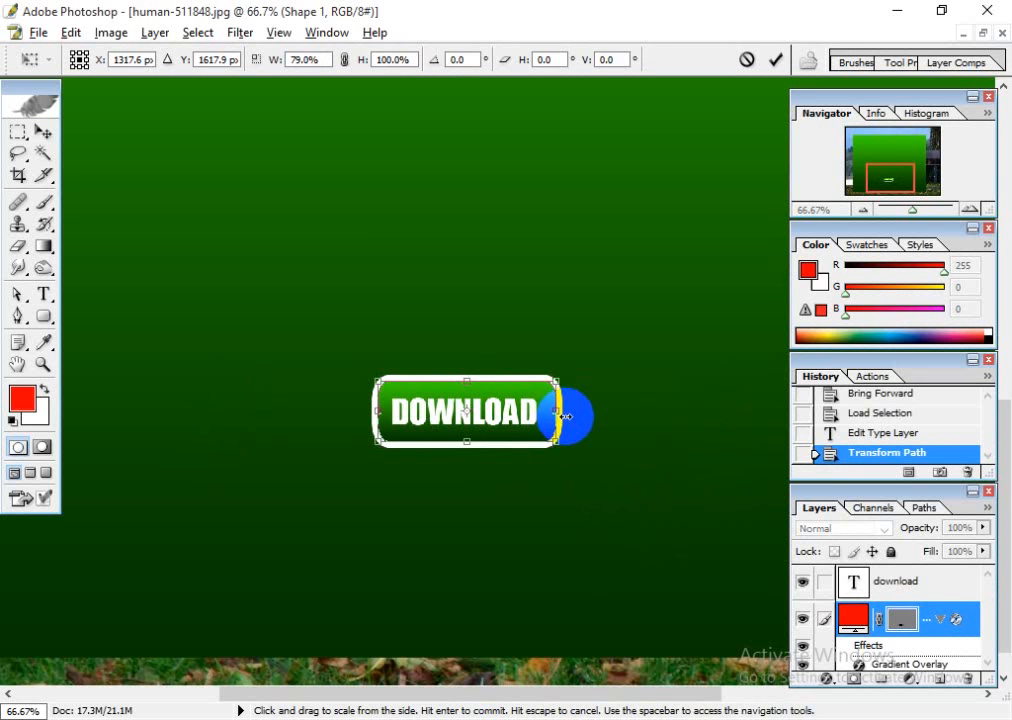
key("Return")
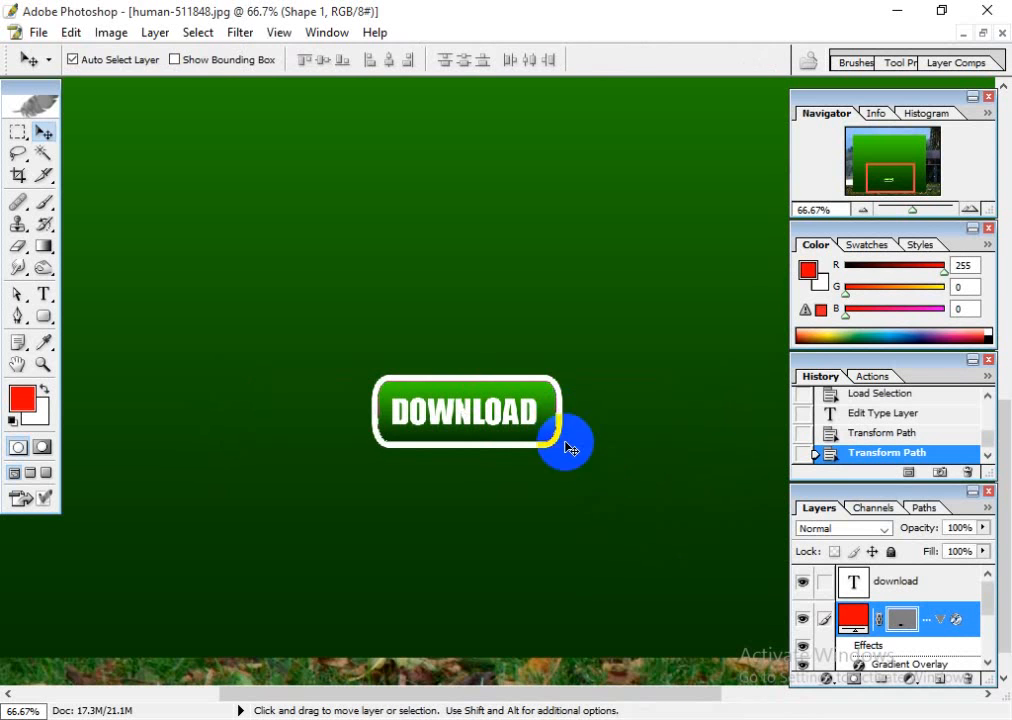
- Reduce the Stroke effect on the button's shape layer to 4 px
key("ctrl+plus")
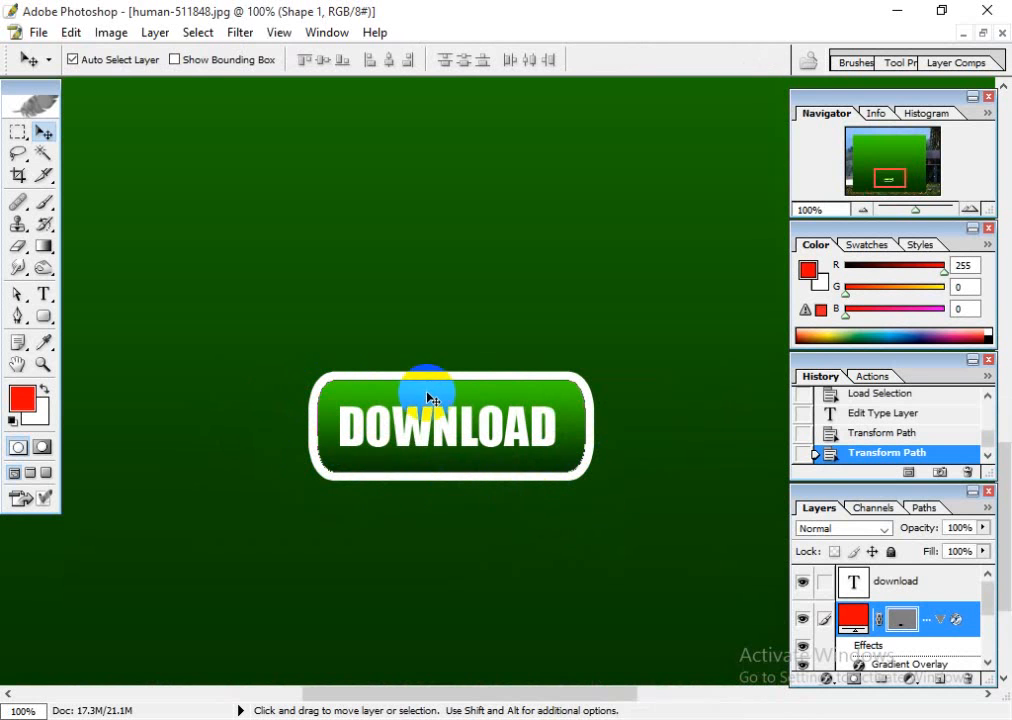
mouse_move(988, 612)
left_mouse_down()
mouse_move(987, 628)
mouse_move(868, 612)
left_mouse_up()
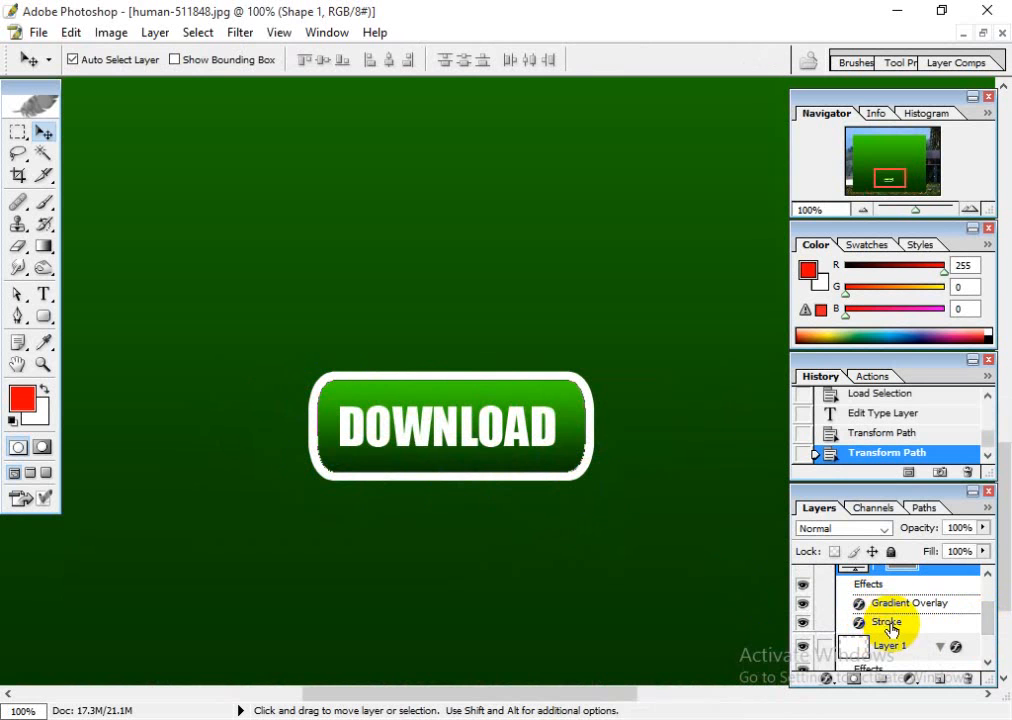
scroll(891, 622, "up", 1)
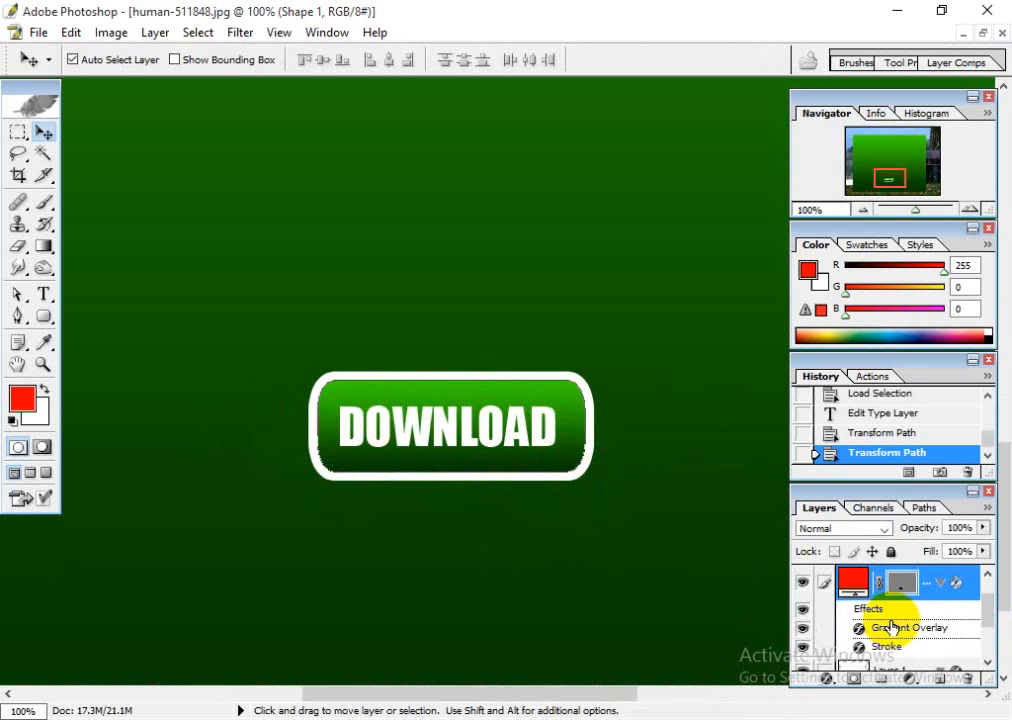
scroll(897, 640, "down", 1)
scroll(898, 620, "up", 1)
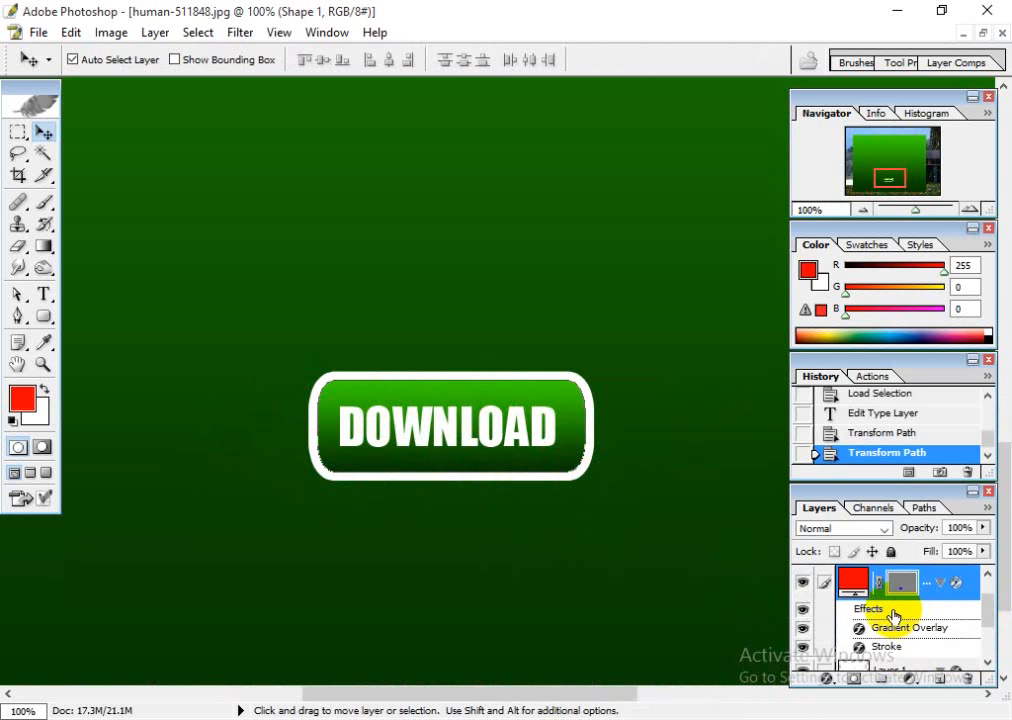
double_click(893, 617)
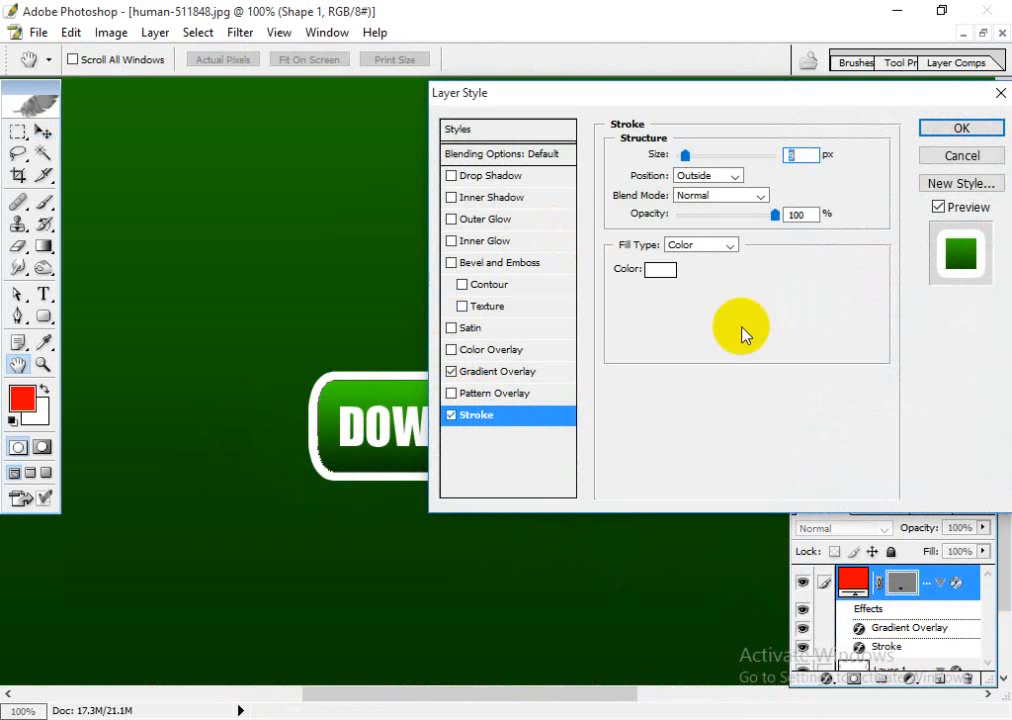
scroll(807, 171, "down", 5)
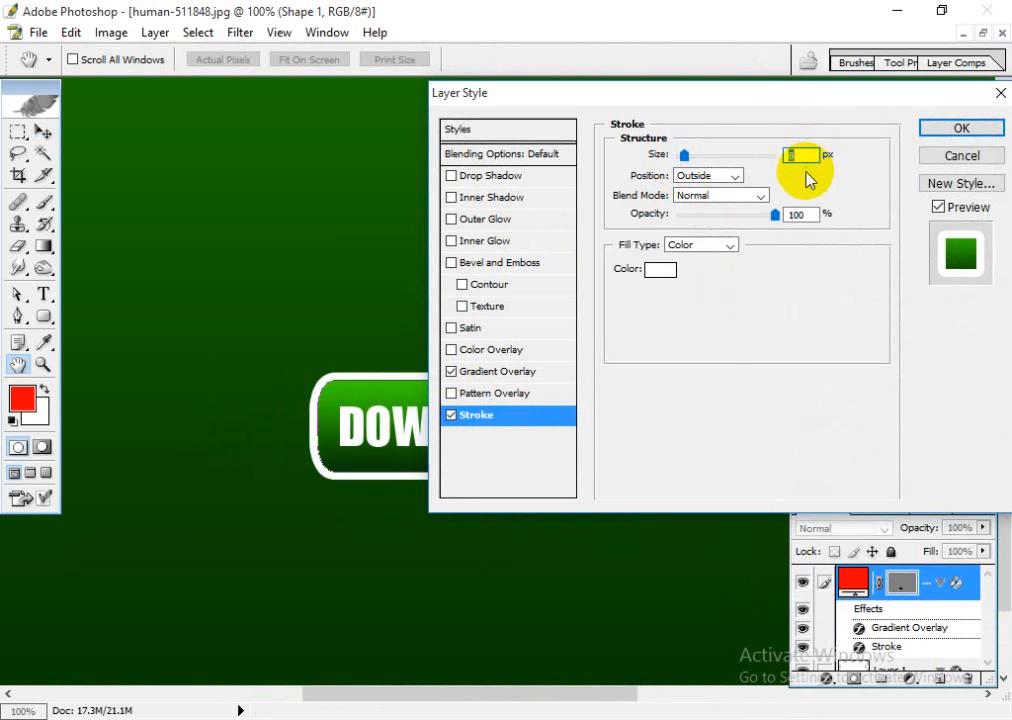
mouse_move(703, 100)
left_mouse_down()
mouse_move(865, 7)
mouse_move(872, 43)
mouse_move(798, 37)
left_mouse_up()
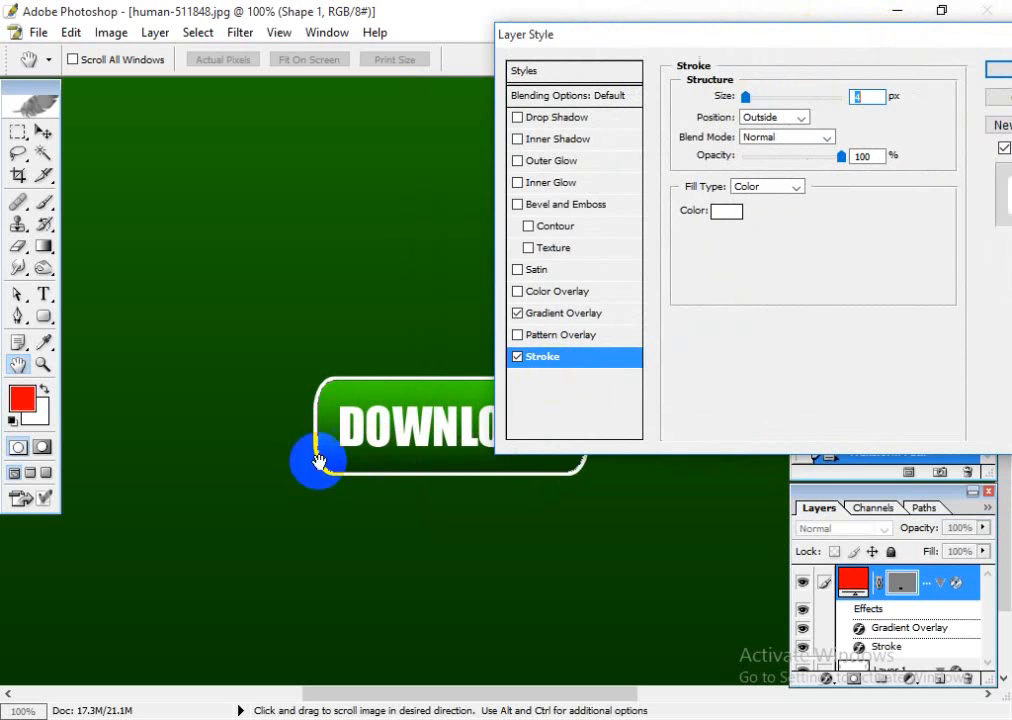
left_click(992, 70)
key("v")
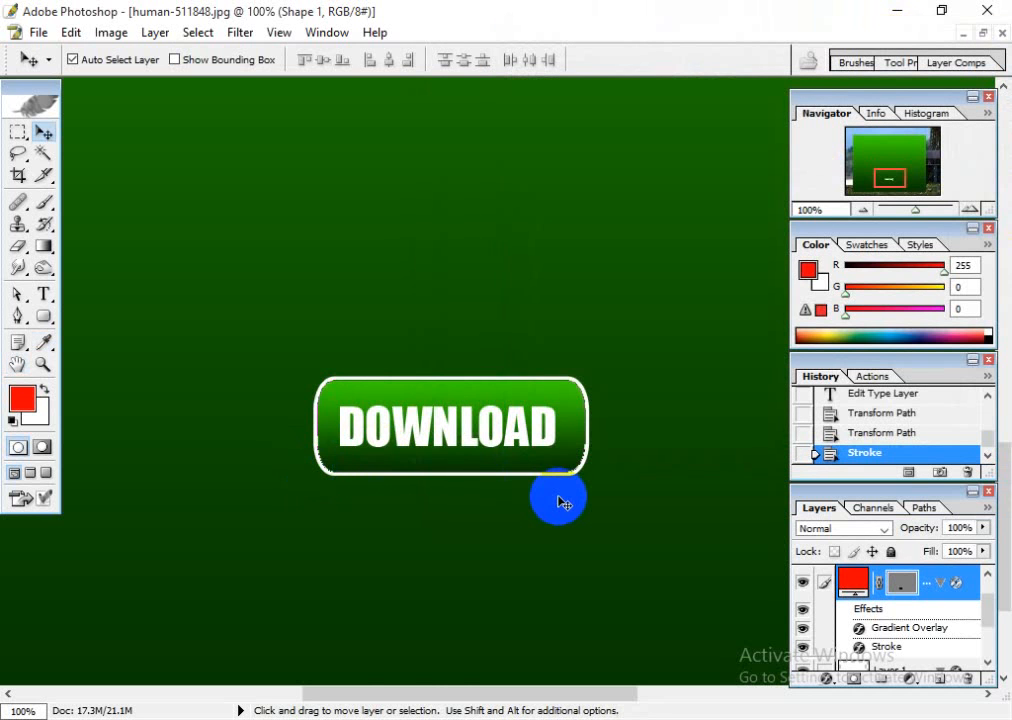
- Select Layer 1 and examine the finished DOWNLOAD button against the large green rectangle at several zoom levels
key("ctrl+minus")
key("ctrl+minus")
key("ctrl+minus")
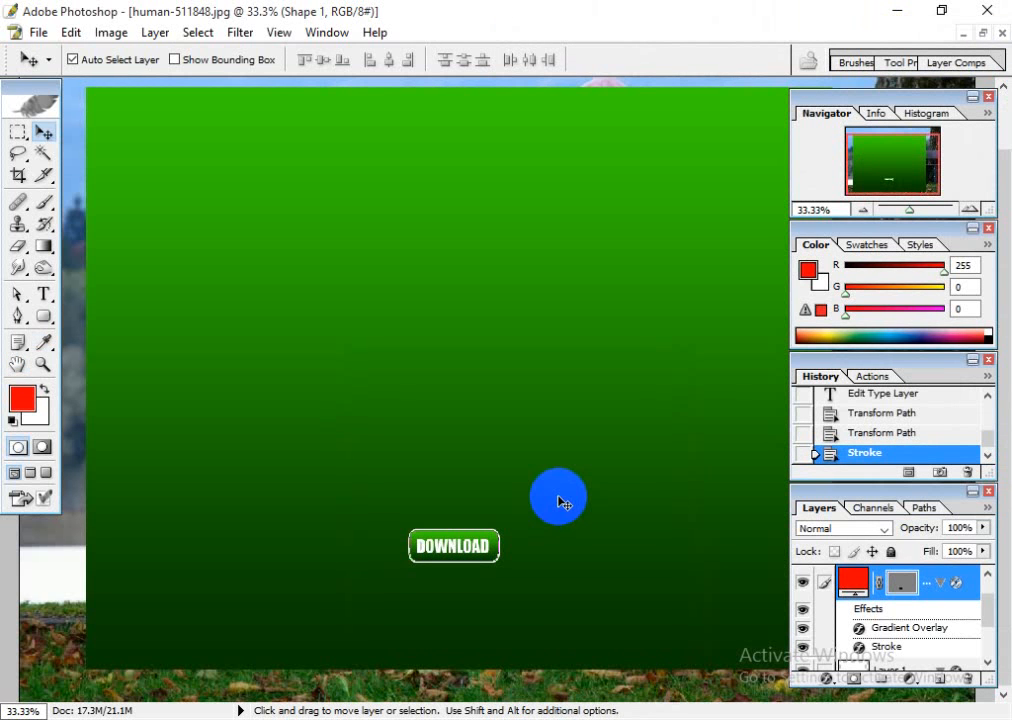
left_click(562, 501)
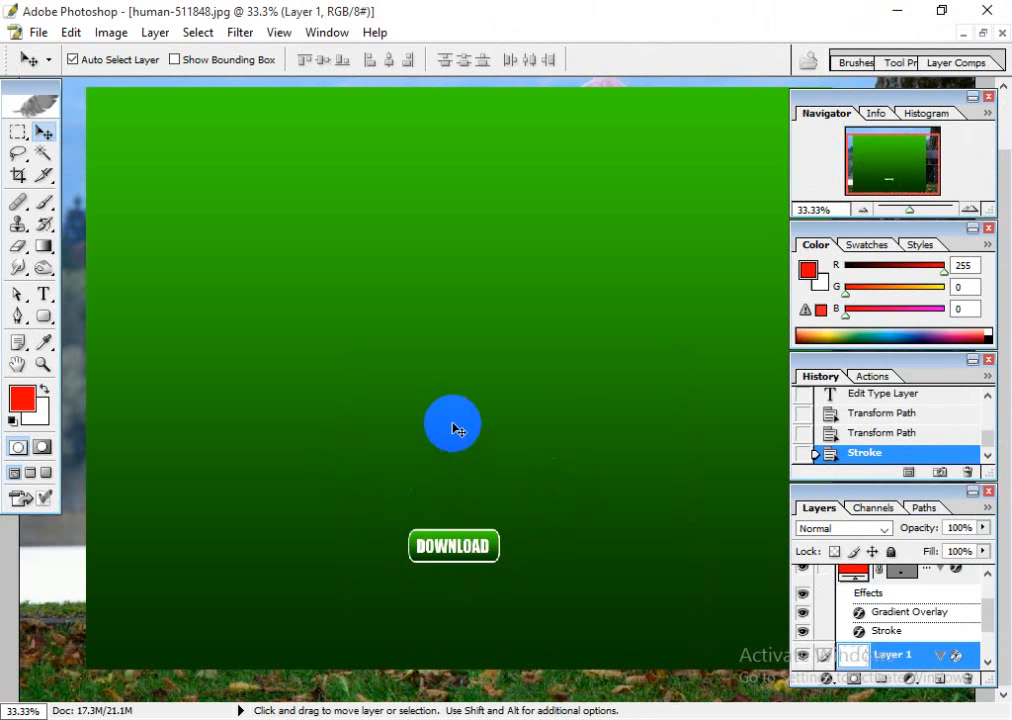
key("ctrl+plus")
key("ctrl+plus")
key("ctrl+minus")
key("ctrl+minus")
key("ctrl+minus")
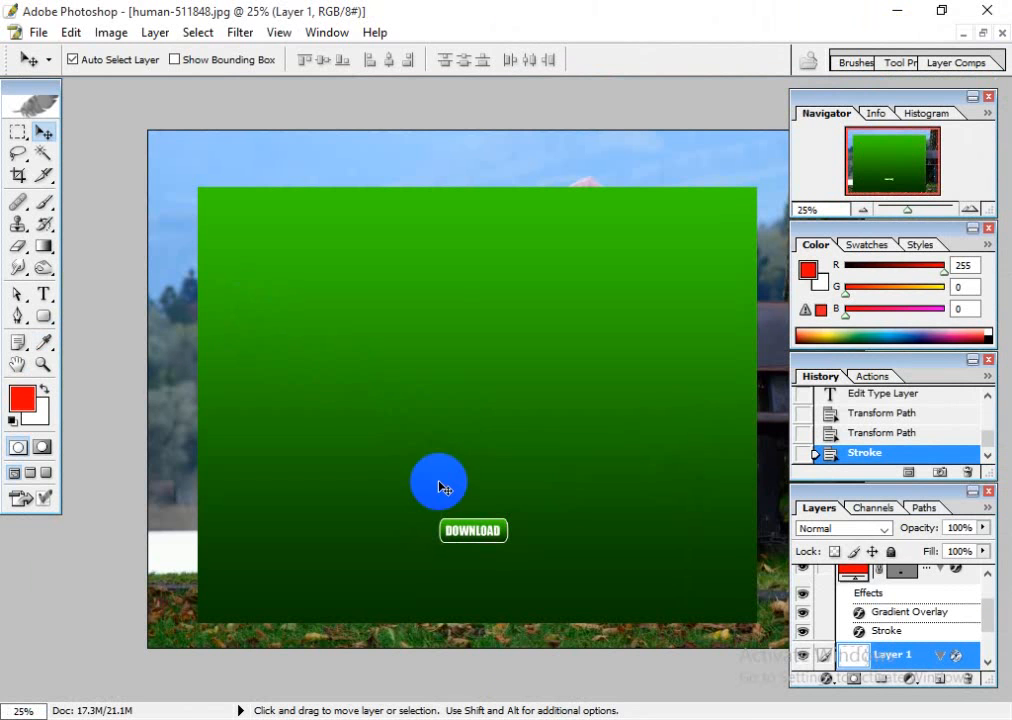
- Nudge the button's rounded-rectangle shape slightly to the left behind its label, and reselect Layer 1
mouse_move(631, 719)
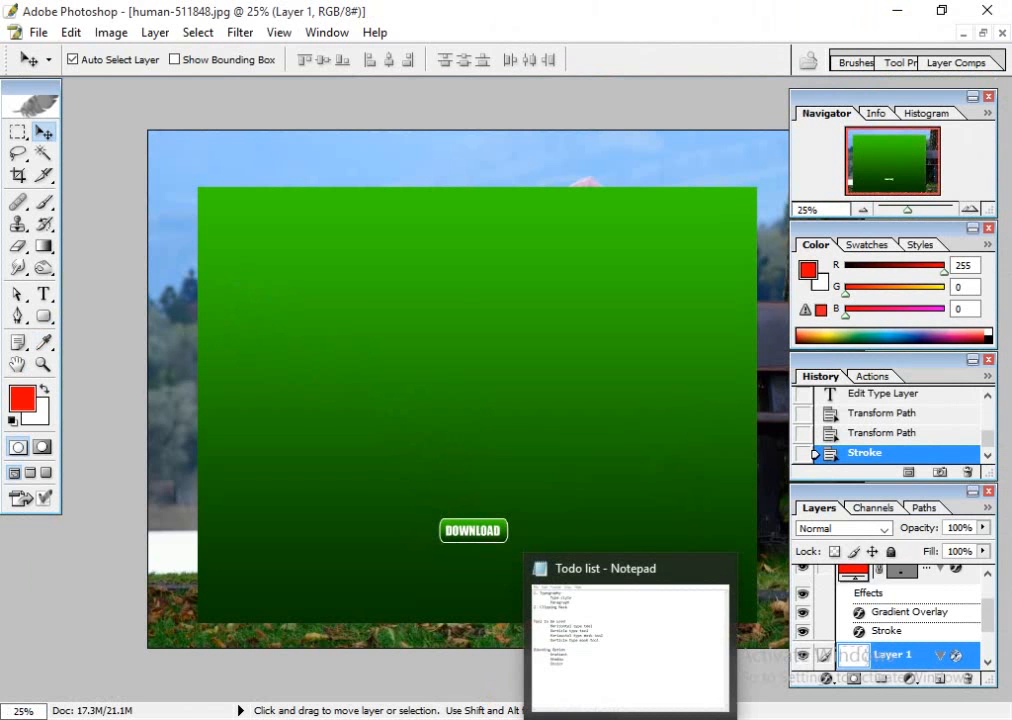
left_click(510, 533)
left_click(383, 473)
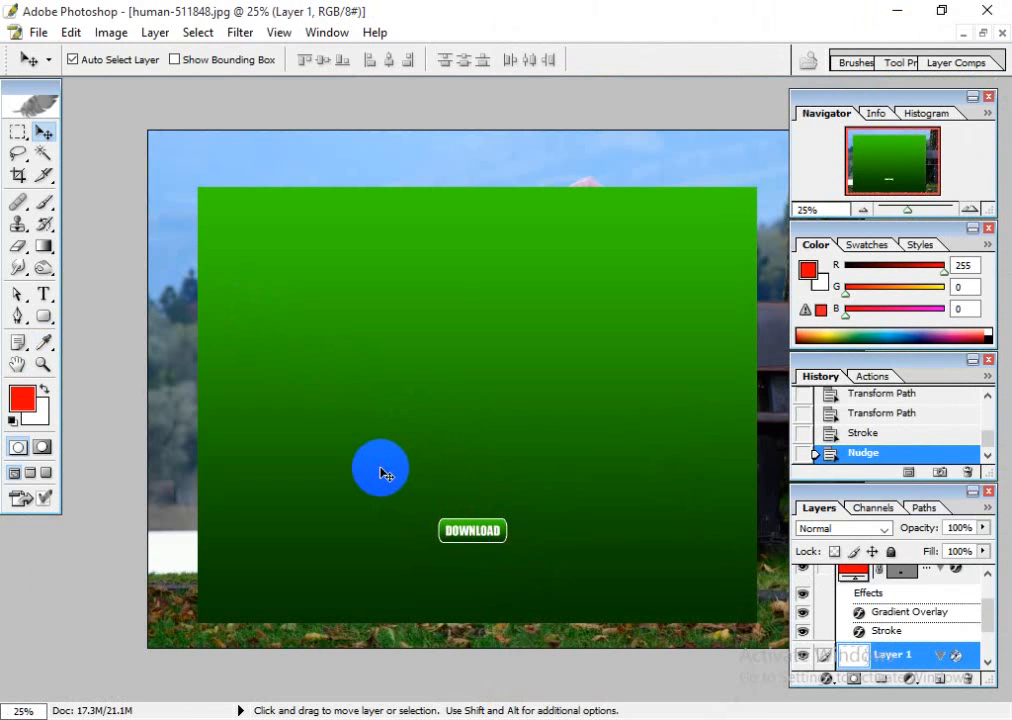
- Examine the DOWNLOAD button and the gradient of the large green rectangle up close and in the full view
key("ctrl+plus")
key("ctrl+plus")
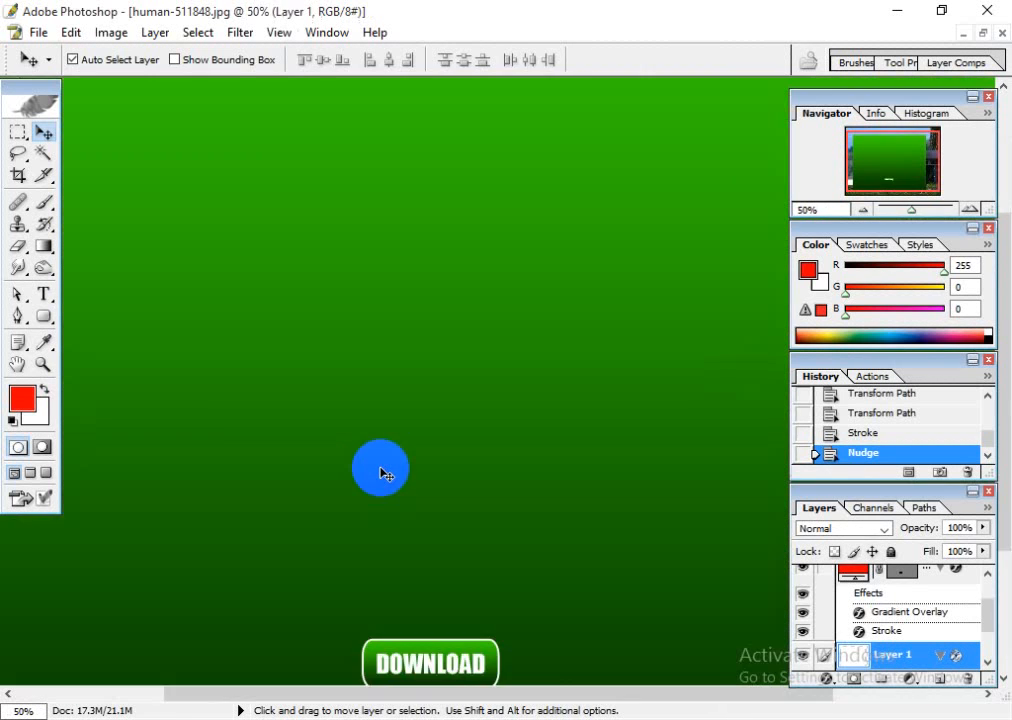
left_click_drag(427, 544, 426, 489)
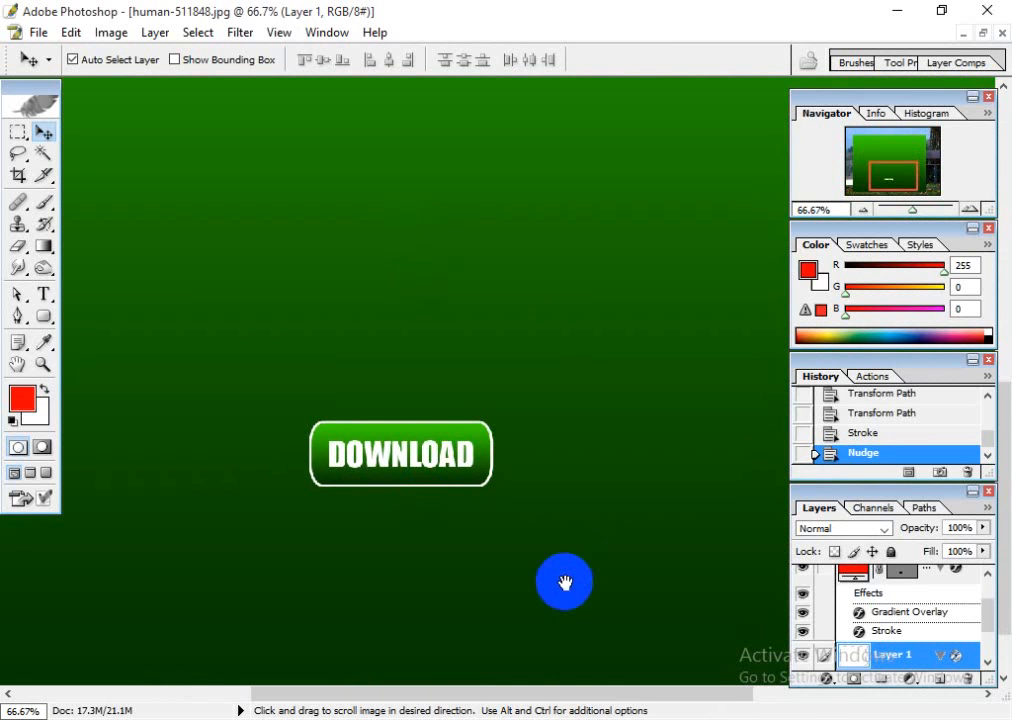
left_click_drag(565, 583, 598, 531)
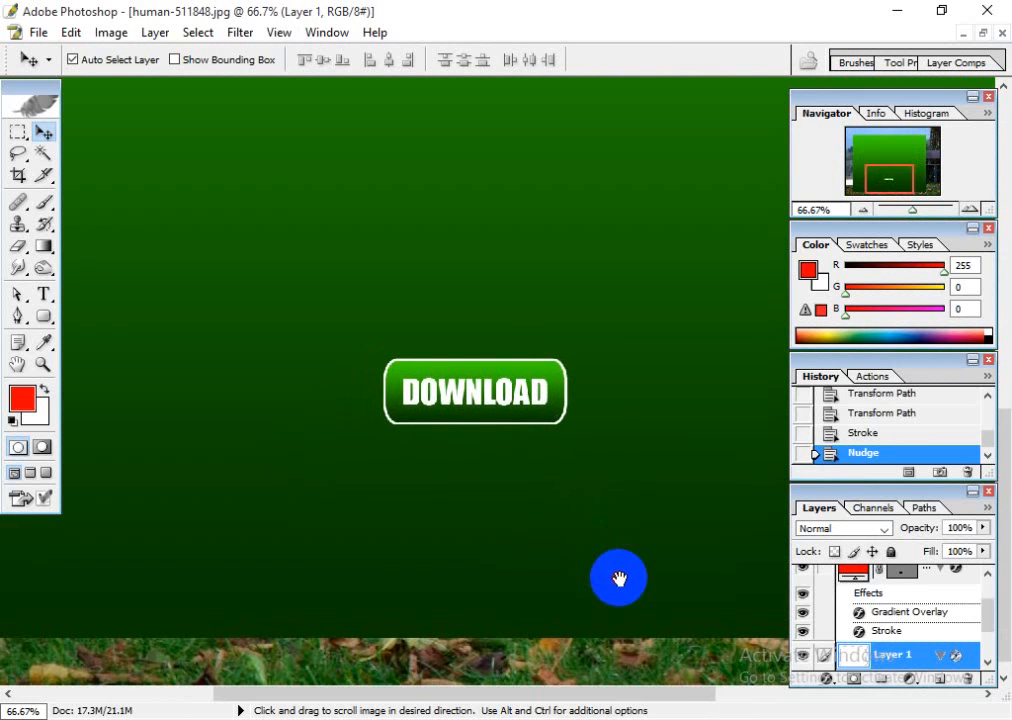
left_click_drag(617, 578, 623, 573)
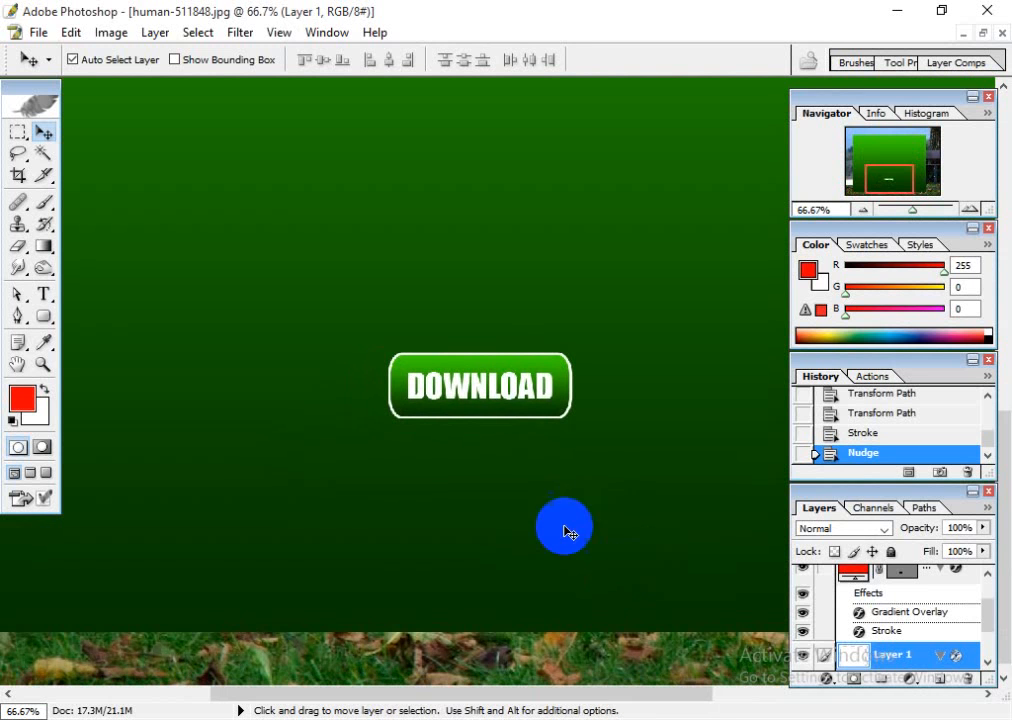
left_click_drag(610, 377, 599, 526)
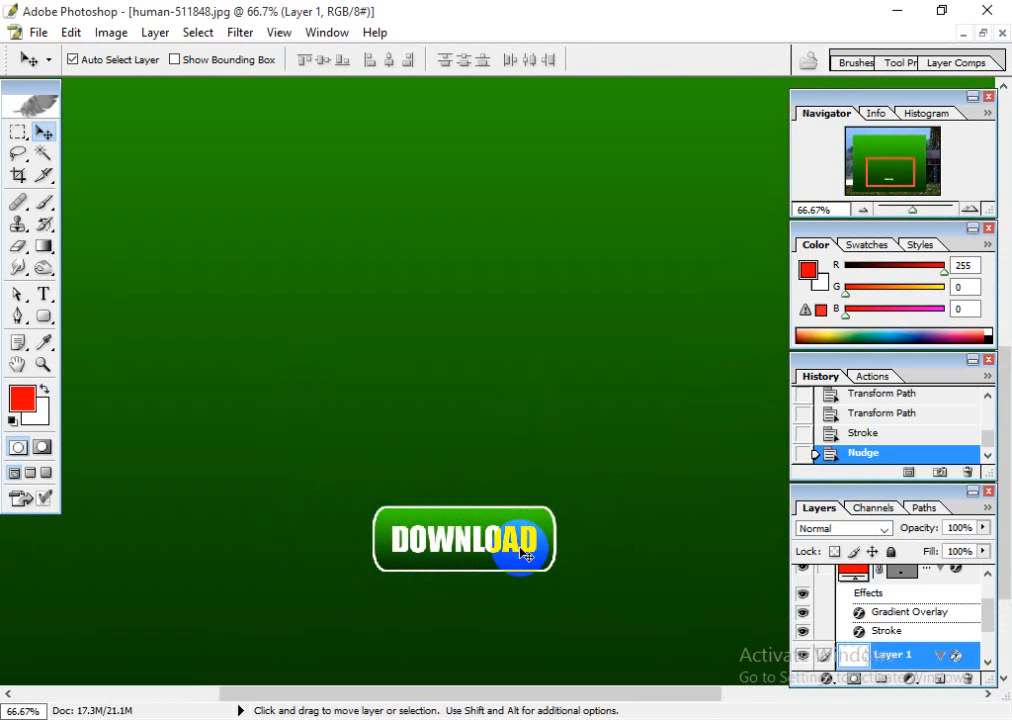
left_click_drag(464, 380, 540, 575)
left_click_drag(466, 348, 474, 552)
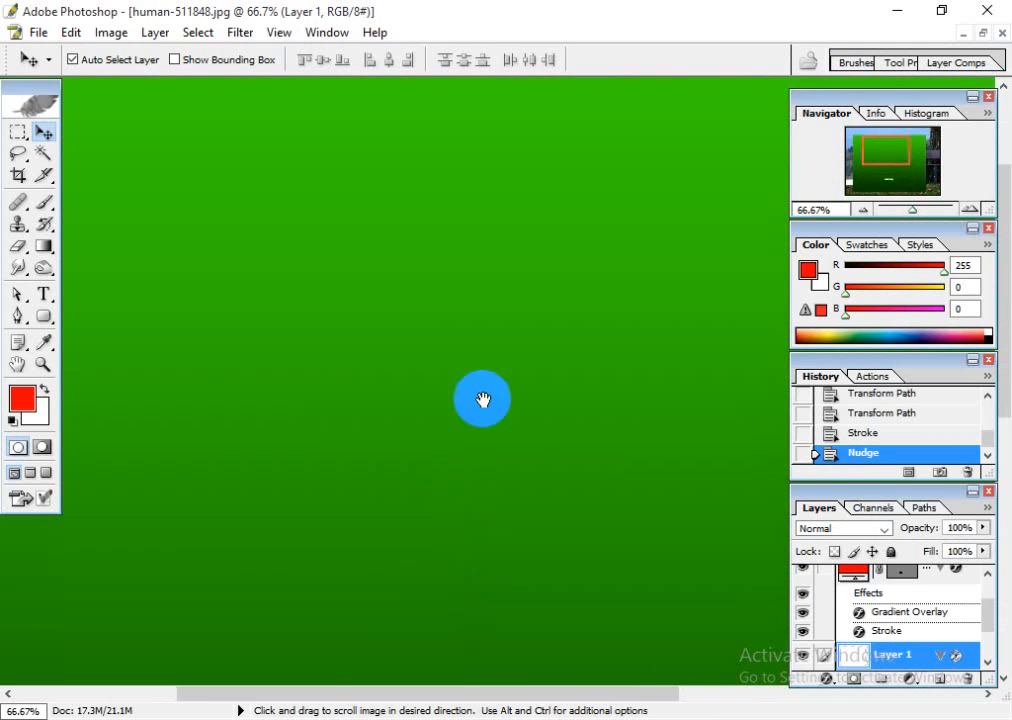
key("ctrl+minus")
key("ctrl+minus")
key("ctrl+minus")
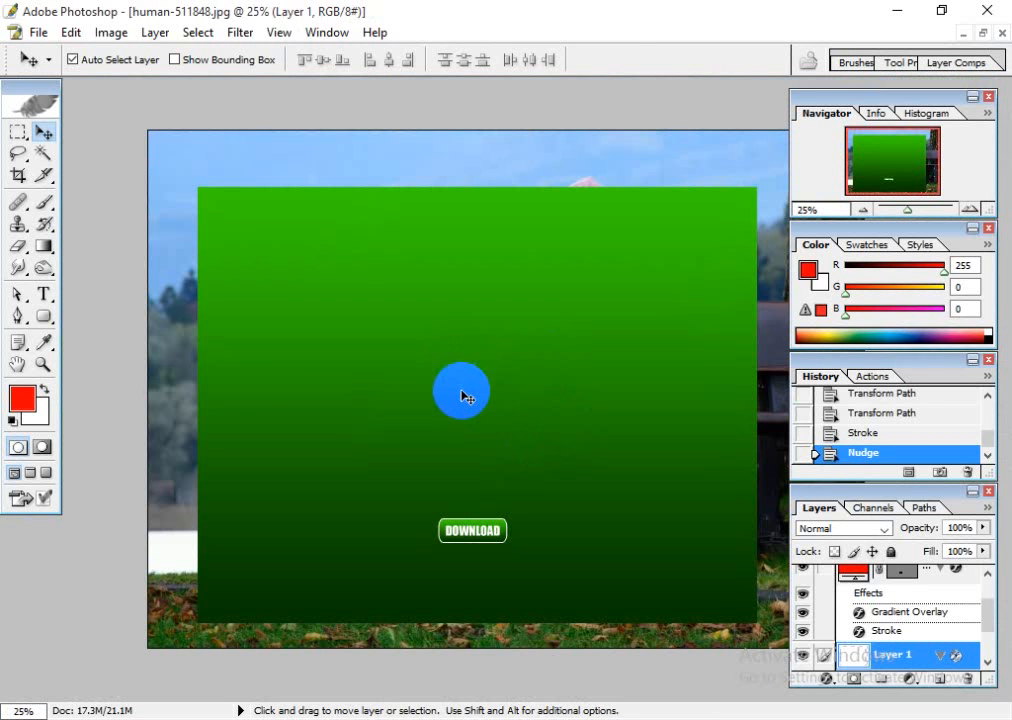
left_click_drag(988, 622, 986, 602)
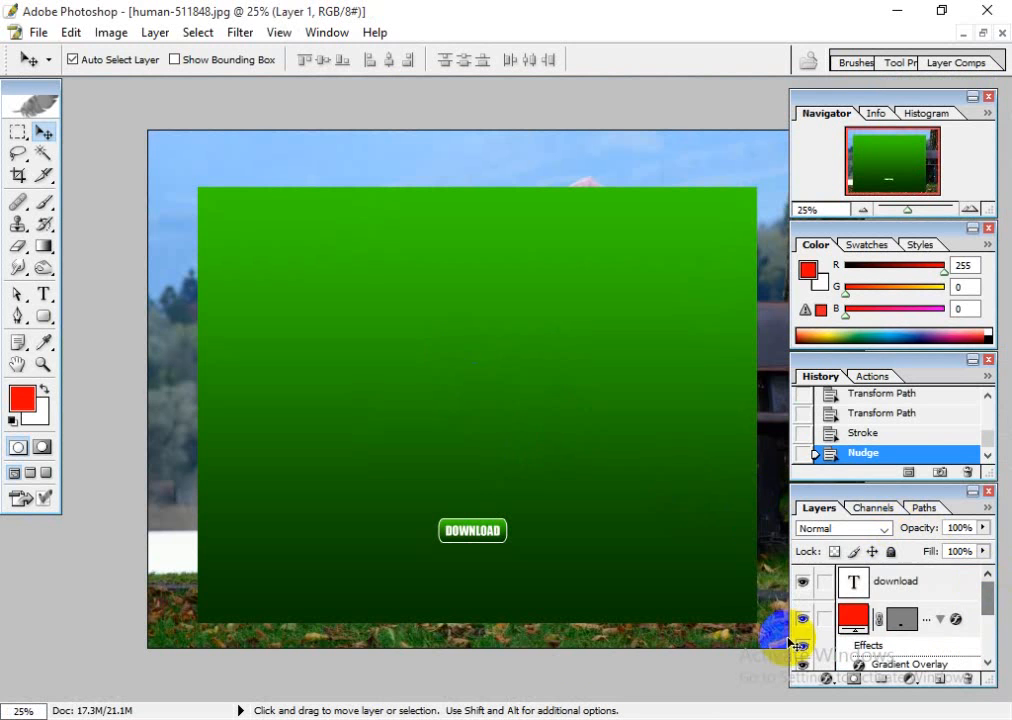
- Switch to the Todo list in Notepad to review its topics, and return to Photoshop
key("alt+Tab")
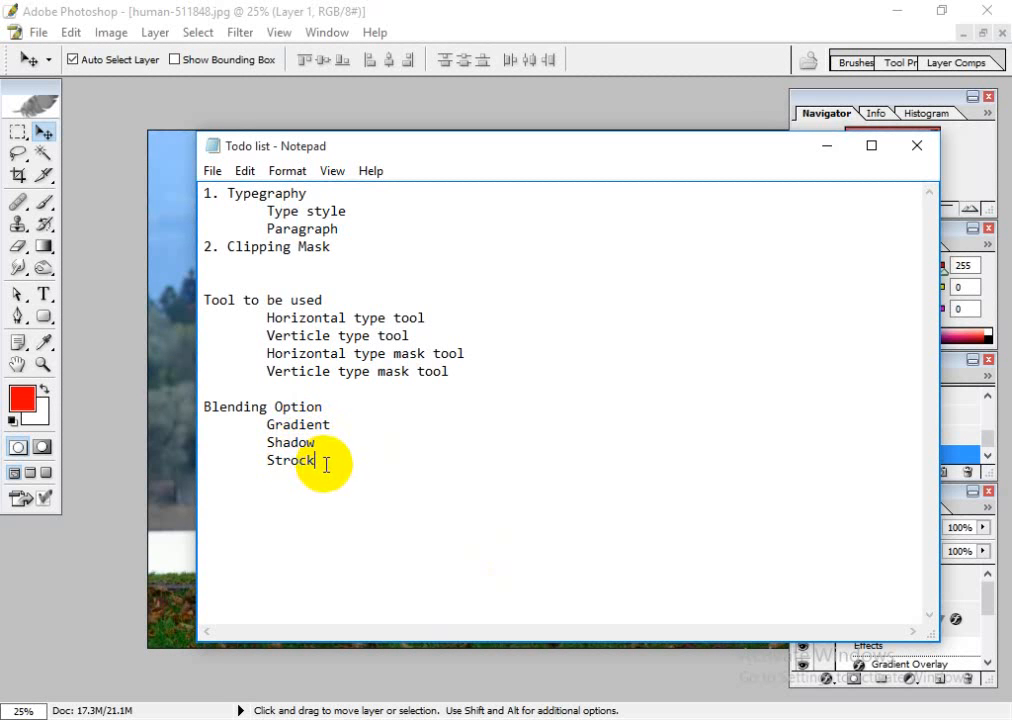
left_click(358, 366)
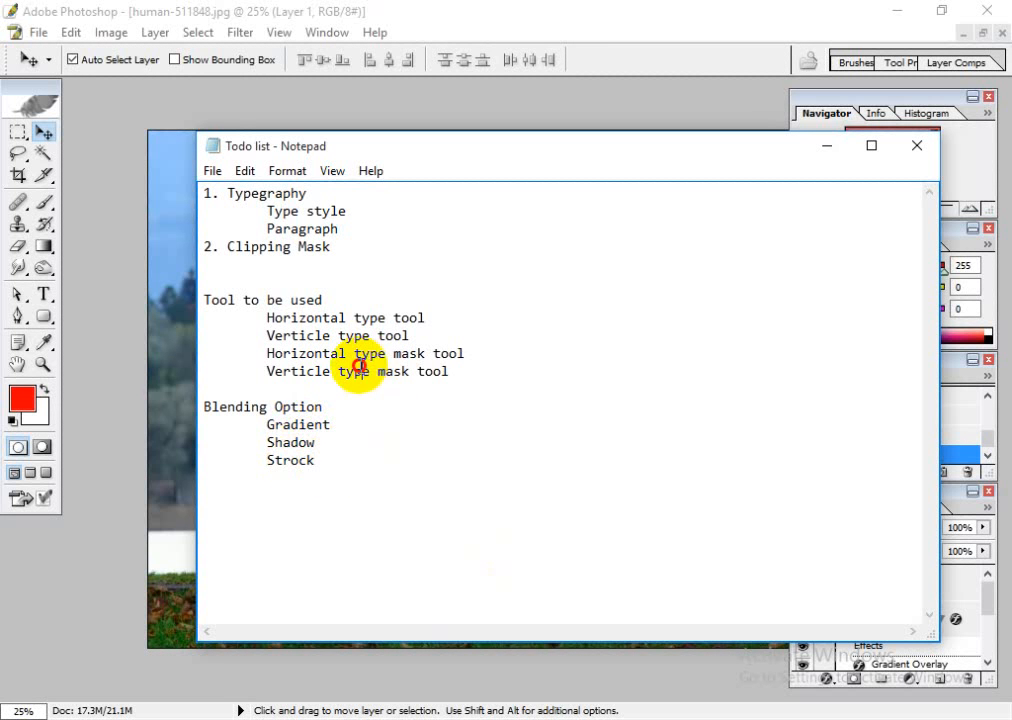
left_click(673, 11)
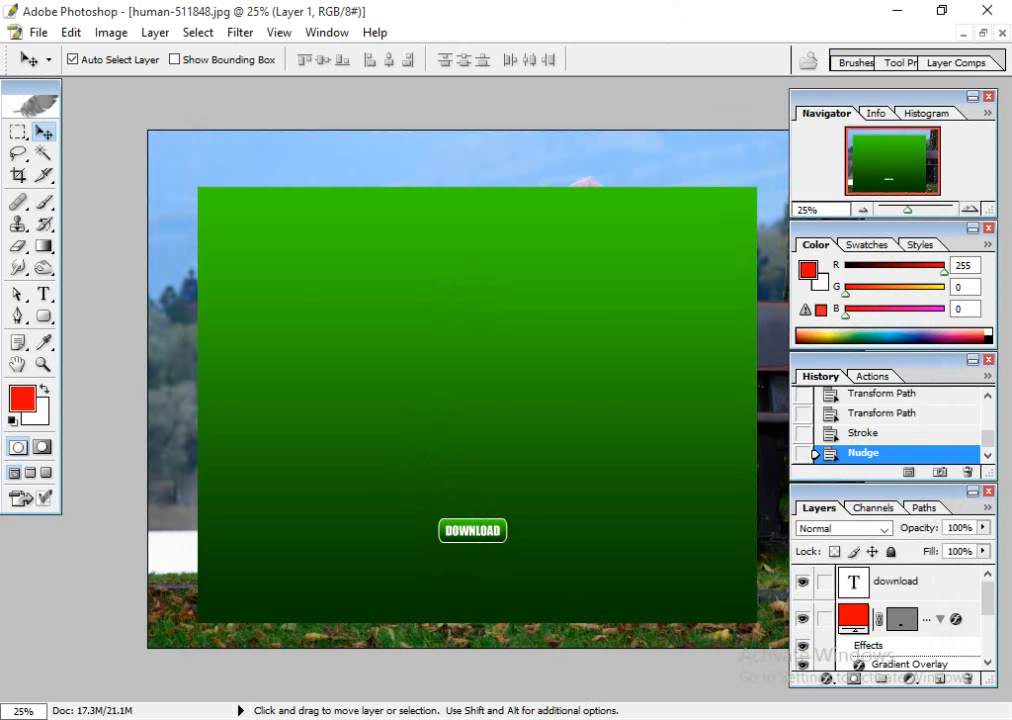
- Switch to File Explorer and open the course image from the resources folder in Photoshop as a reference
key("alt+Tab")
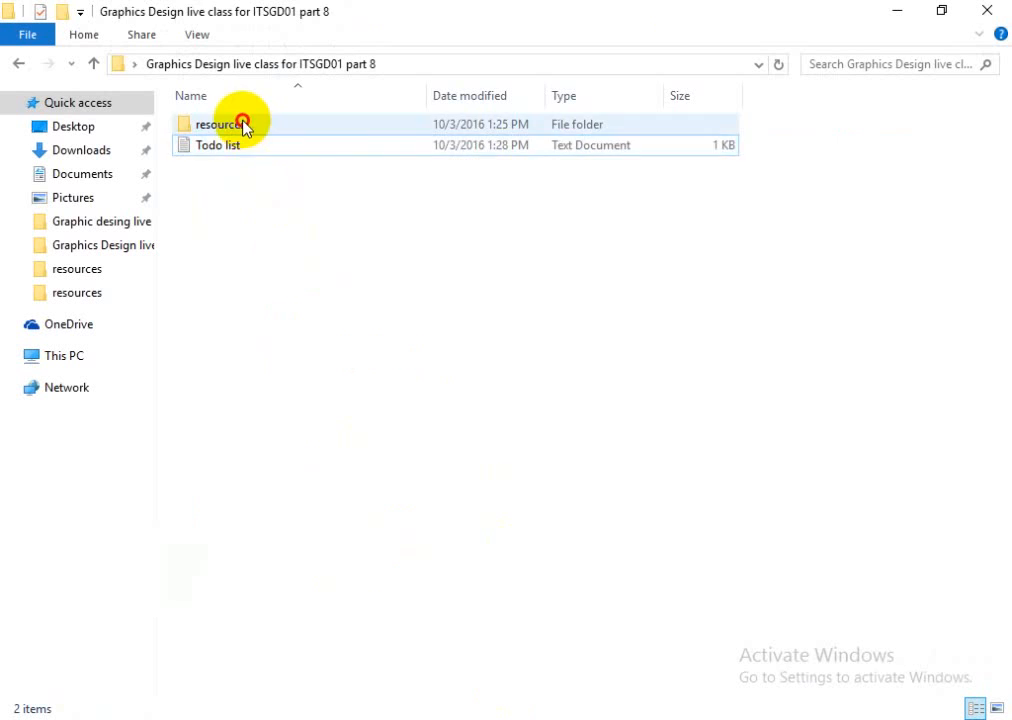
double_click(242, 124)
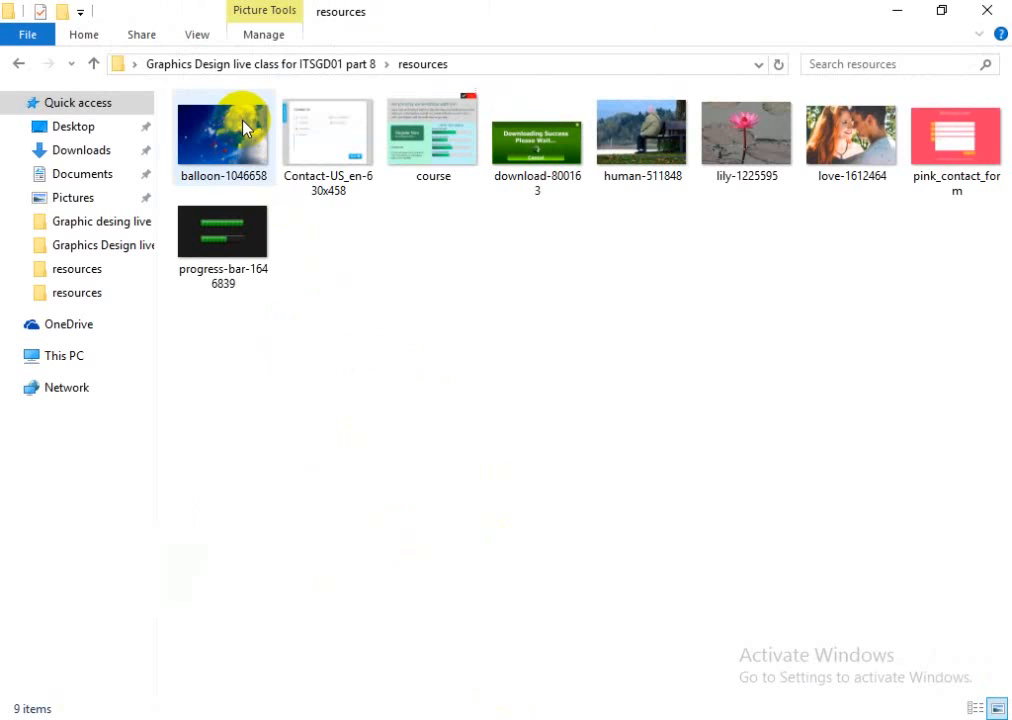
right_click(522, 305)
left_click(562, 385)
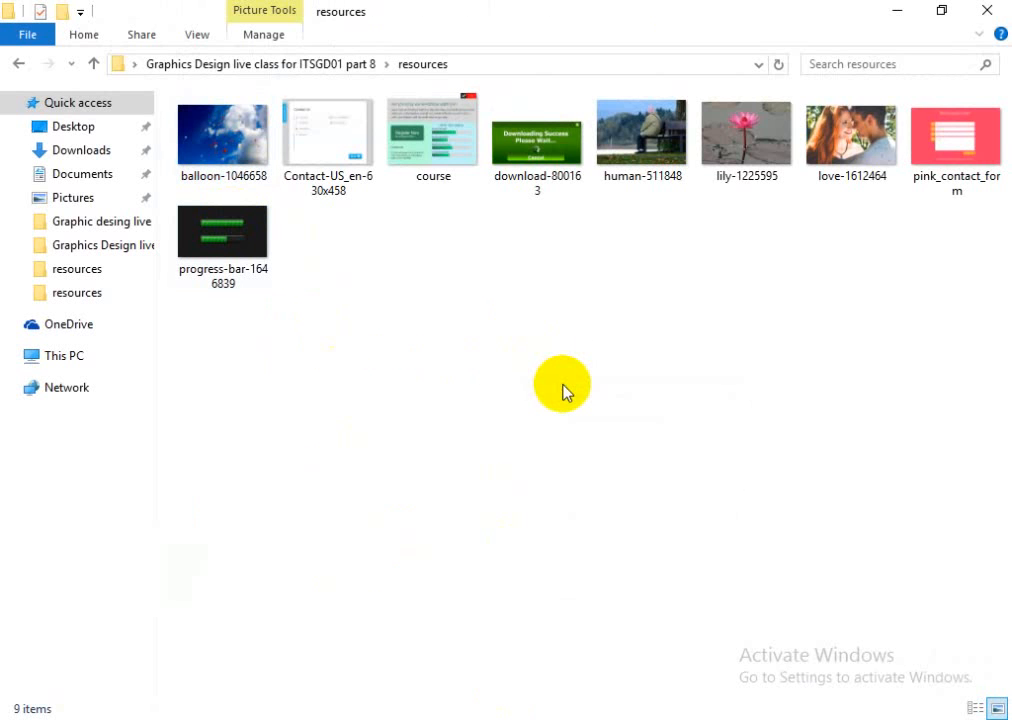
left_click(405, 187)
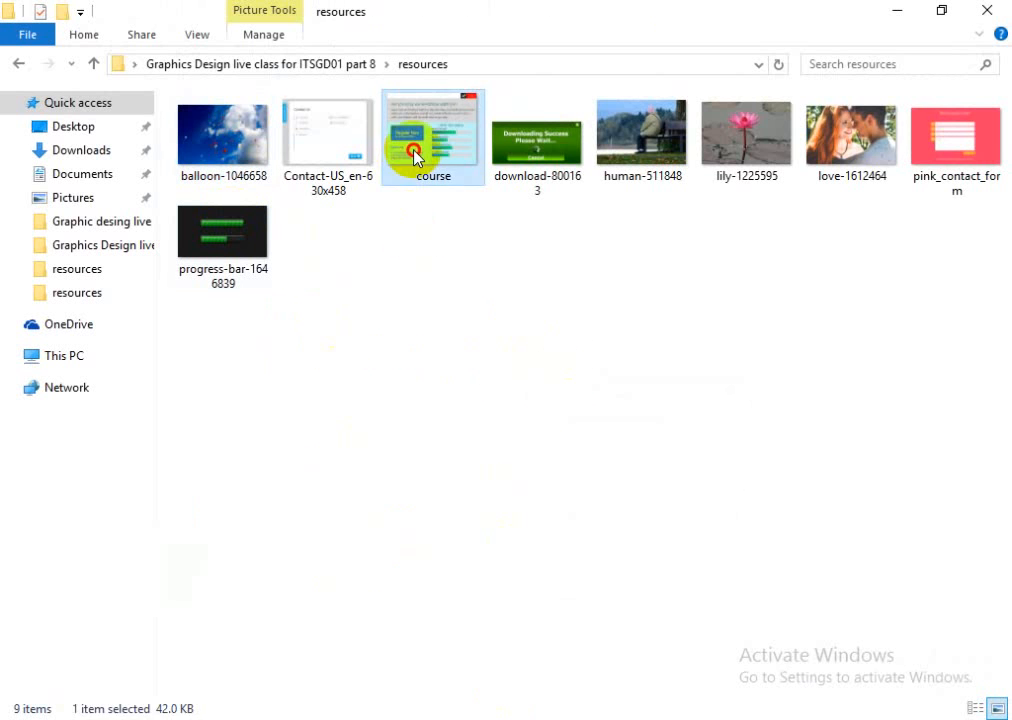
left_click(421, 148)
mouse_move(455, 150)
left_mouse_down()
mouse_move(553, 495)
mouse_move(583, 712)
mouse_move(466, 154)
left_mouse_up()
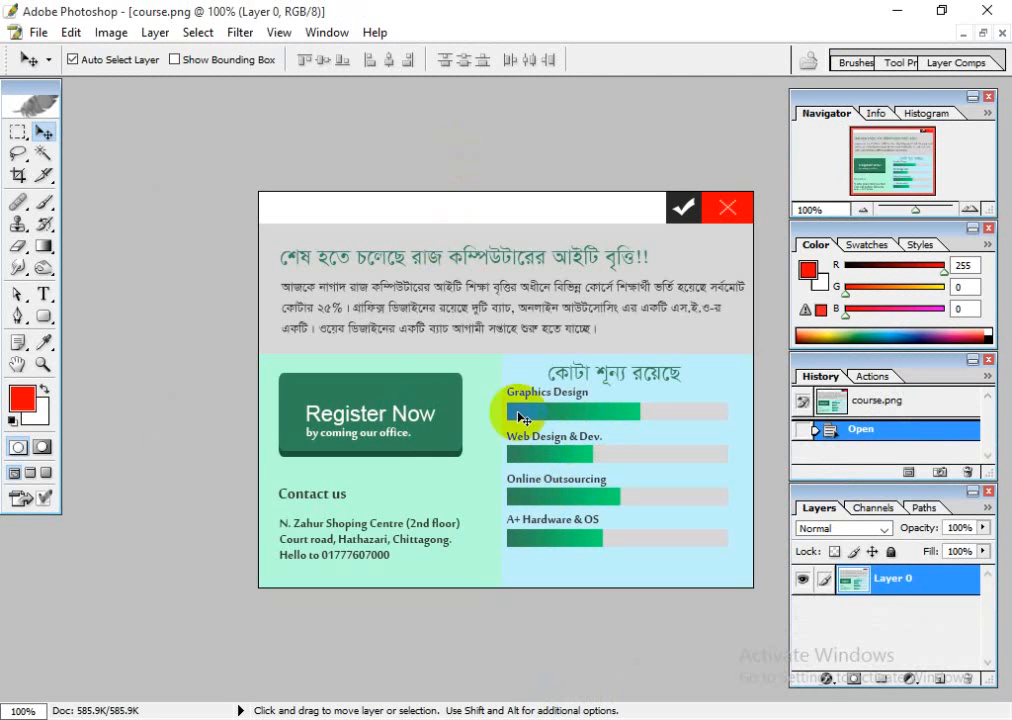
- Float the document windows, move course.png aside and bring human-511848.jpg back maximized
left_click(983, 32)
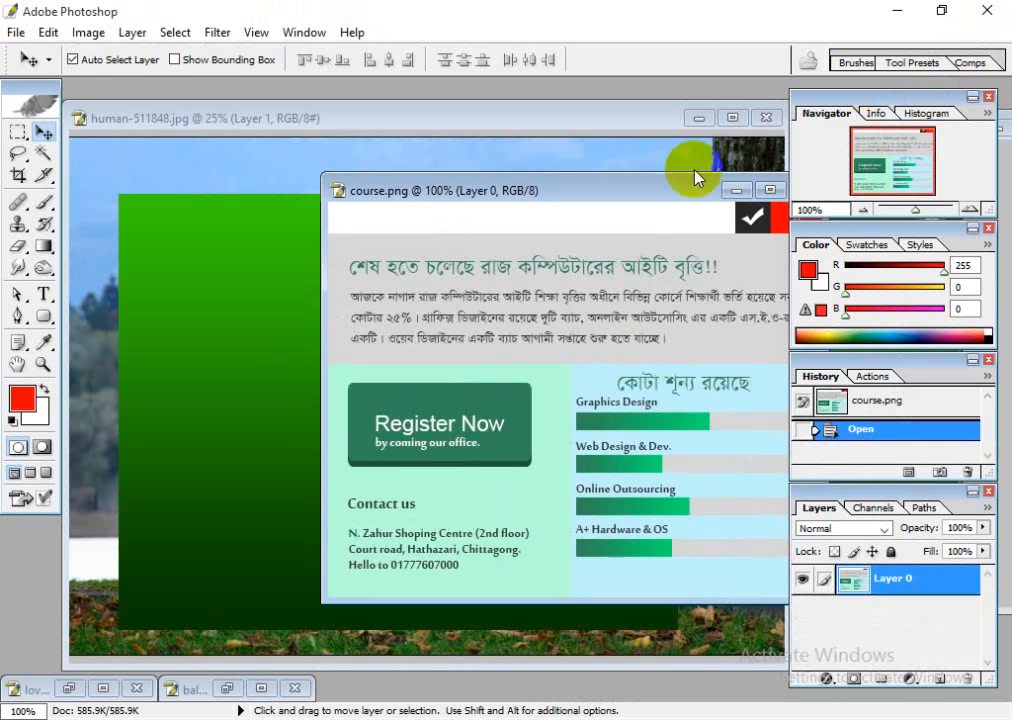
left_click_drag(503, 201, 748, 199)
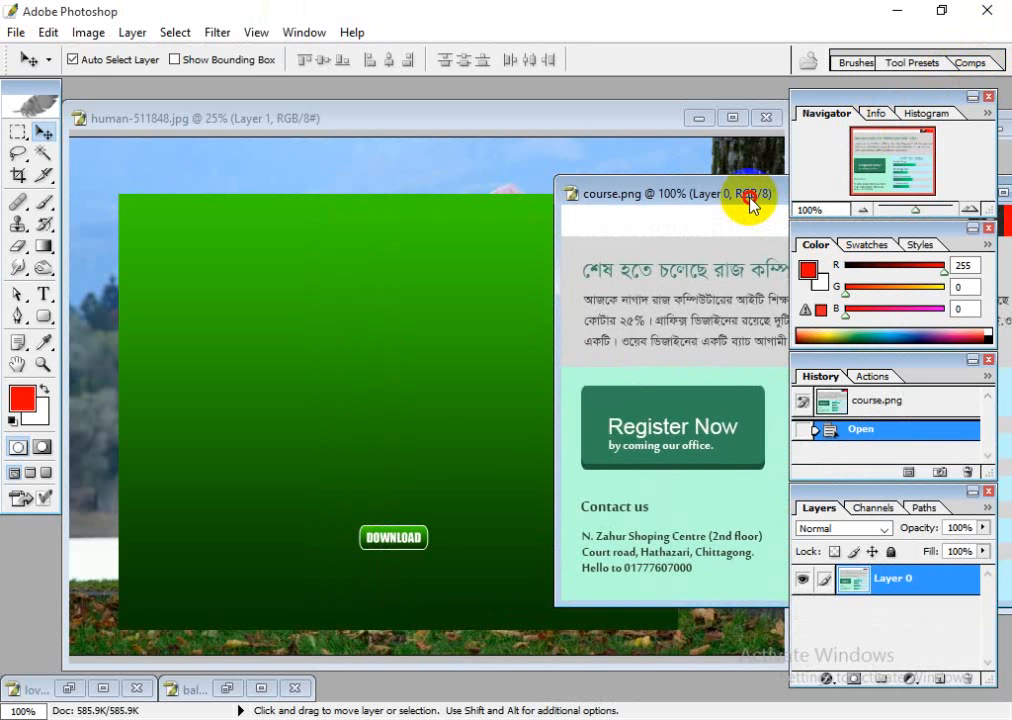
left_click(437, 120)
double_click(437, 119)
- Draw a long horizontal rounded rectangle with a 50 px radius across the upper part of the green rectangle
scroll(409, 359, "up", 3)
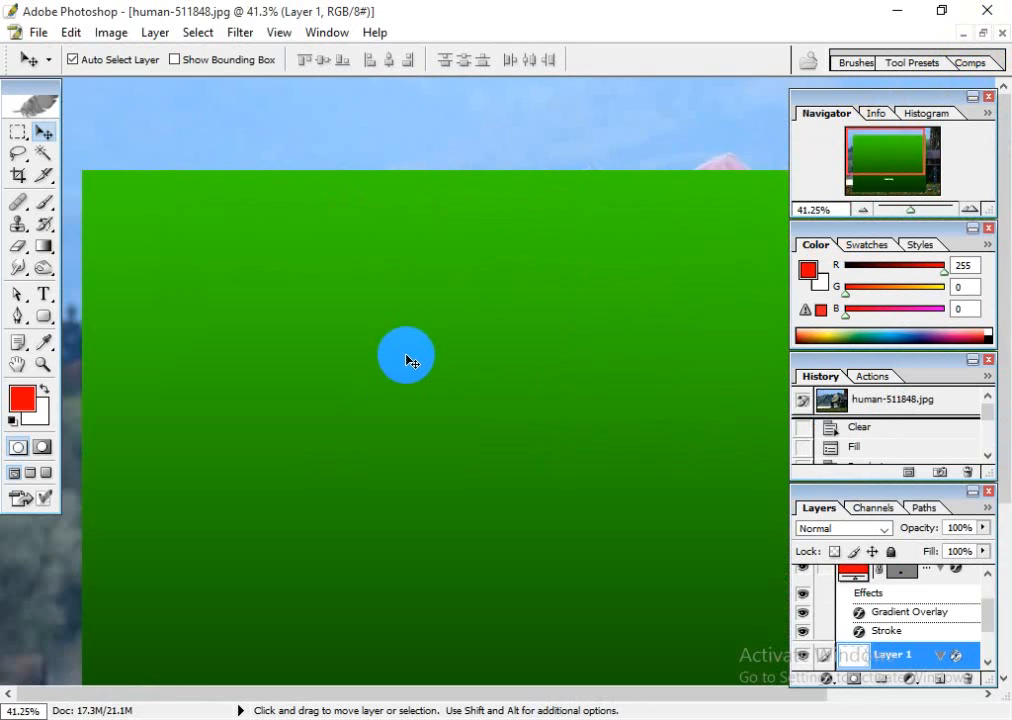
scroll(436, 373, "up", 2)
scroll(440, 390, "down", 1)
left_click(43, 316)
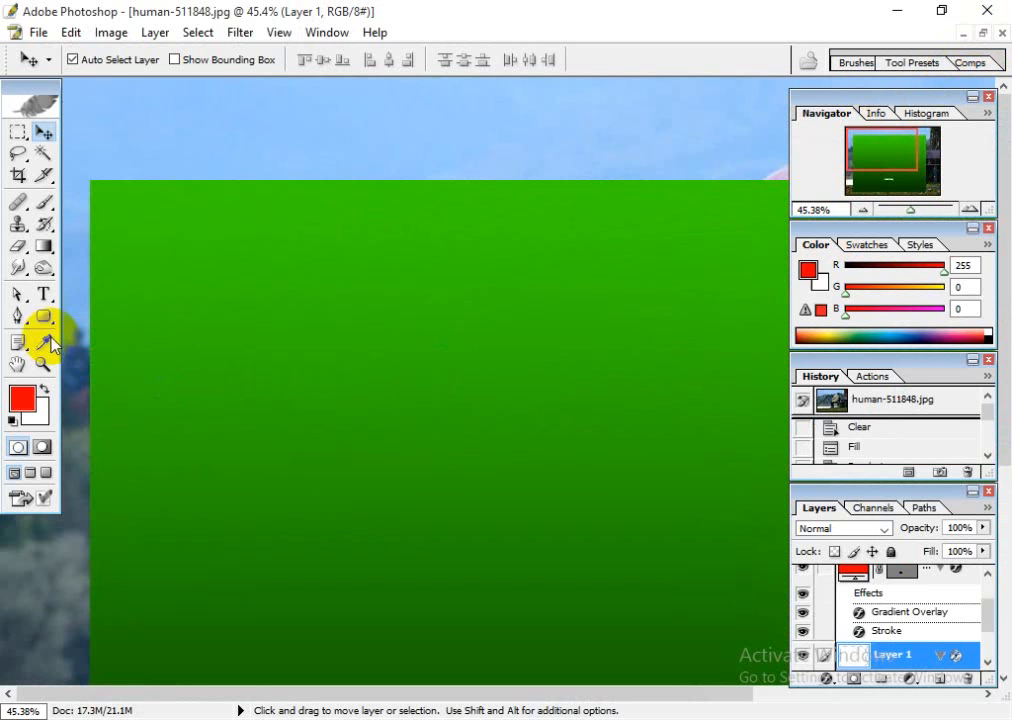
left_click_drag(247, 308, 751, 369)
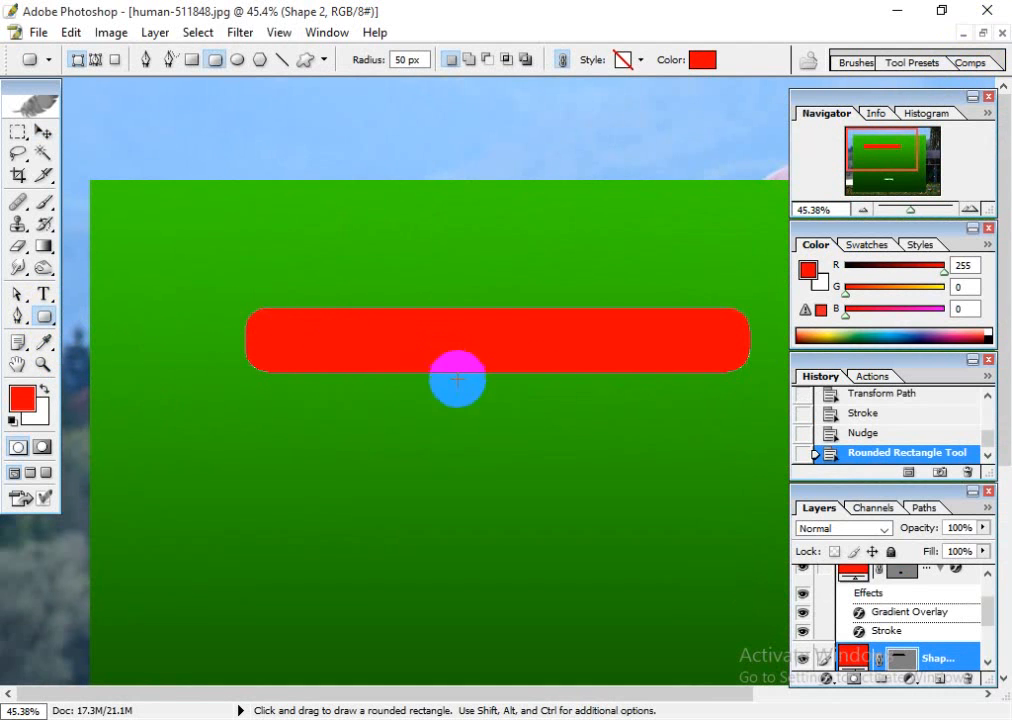
- Change the fill colour of the new rounded bar to light gray D3D1D1
double_click(861, 660)
left_click_drag(752, 501, 509, 328)
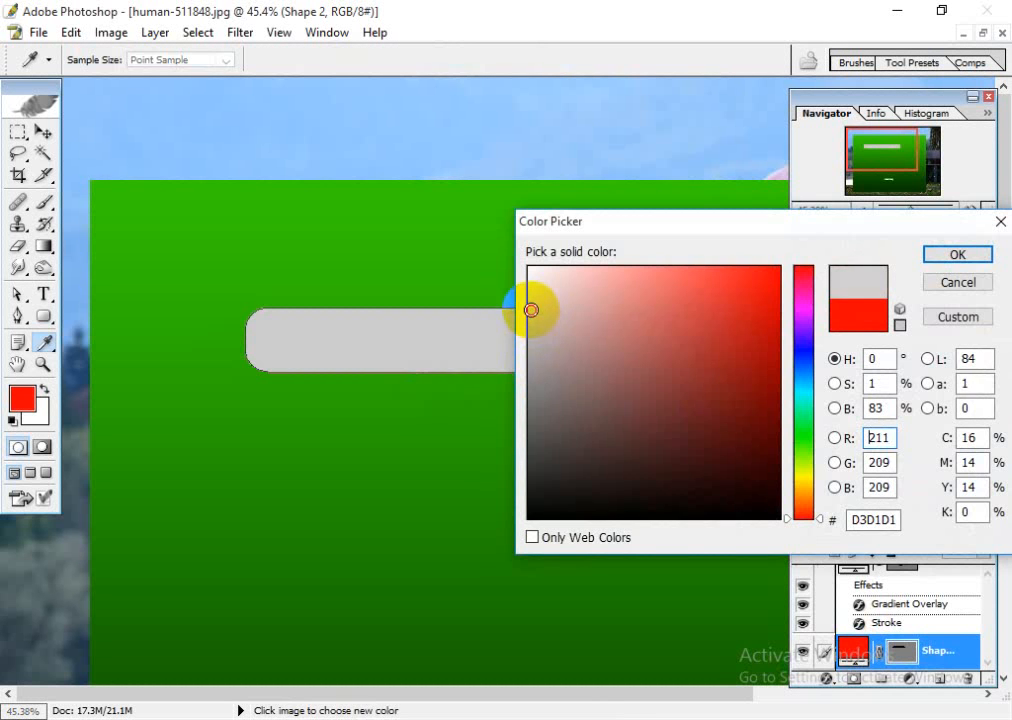
left_click(957, 254)
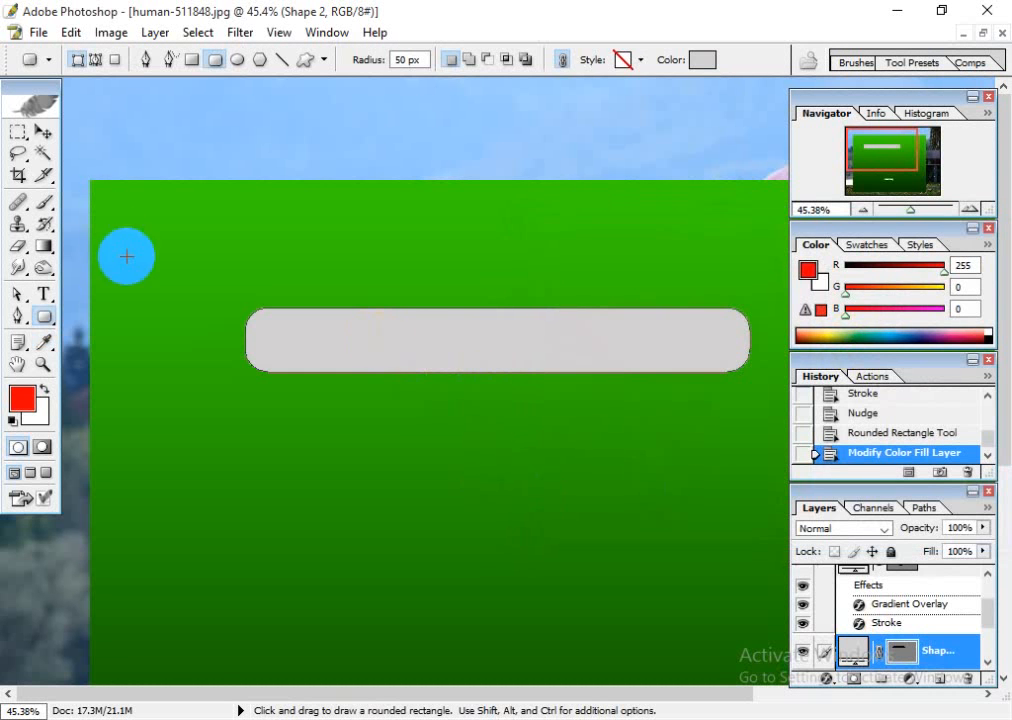
- Duplicate the gray rounded bar's shape layer
left_click(43, 131)
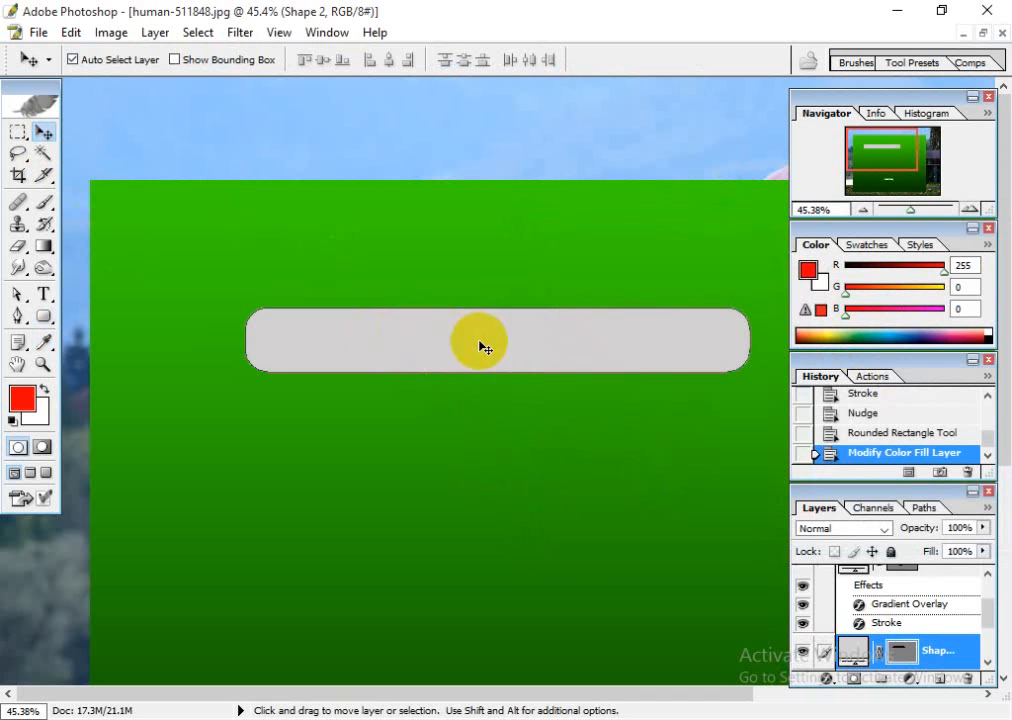
scroll(985, 622, "down", 2)
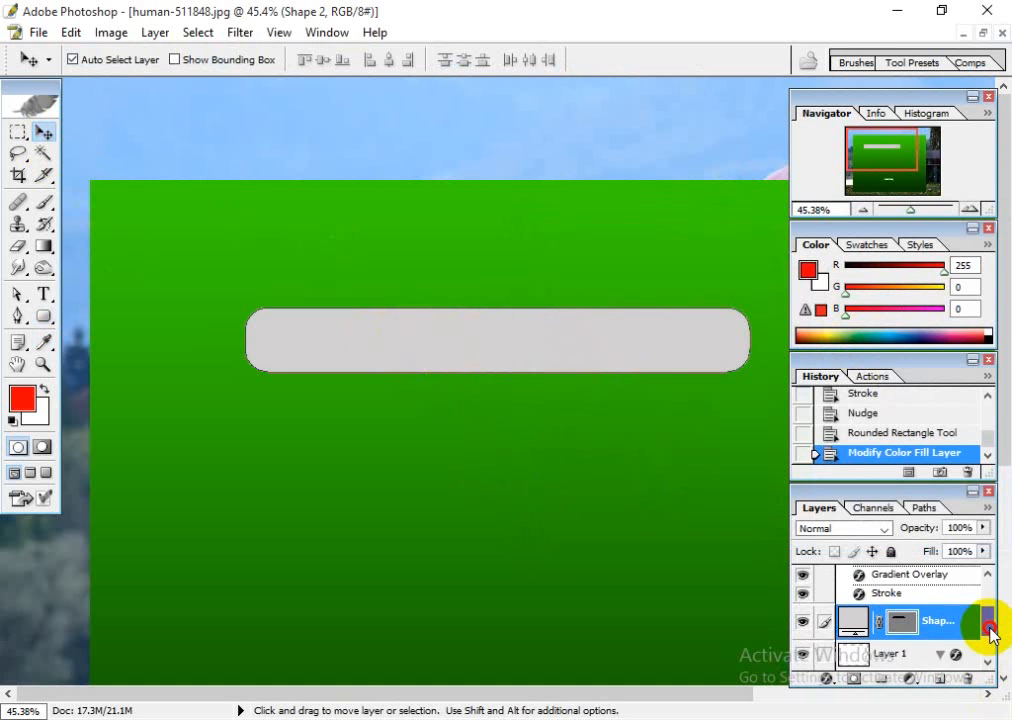
left_click_drag(944, 624, 940, 678)
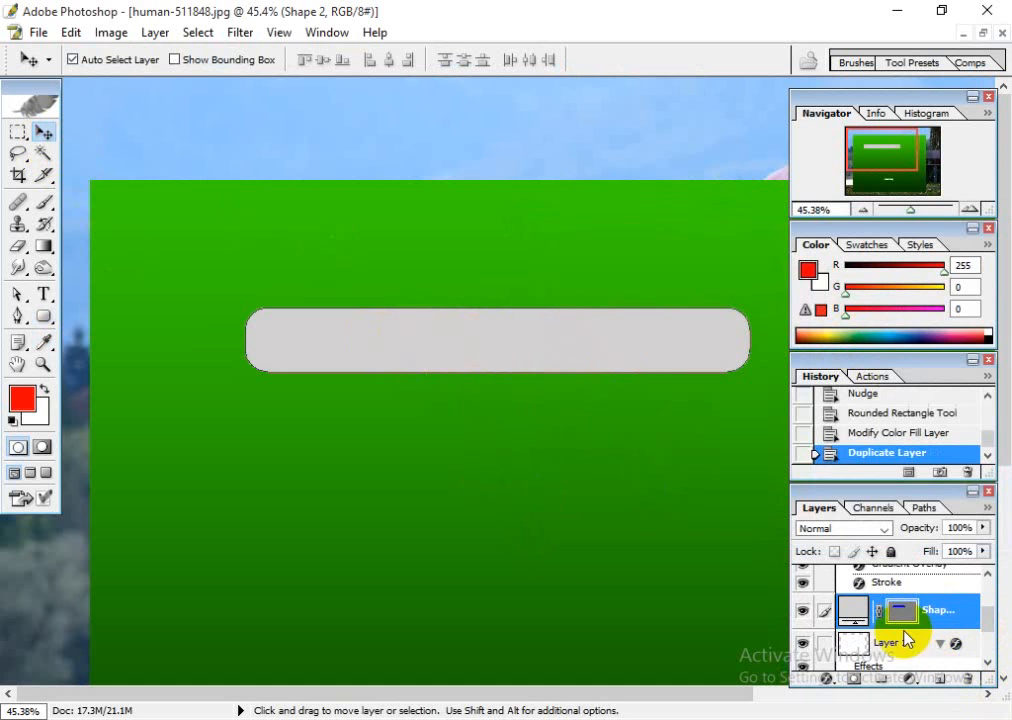
double_click(853, 648)
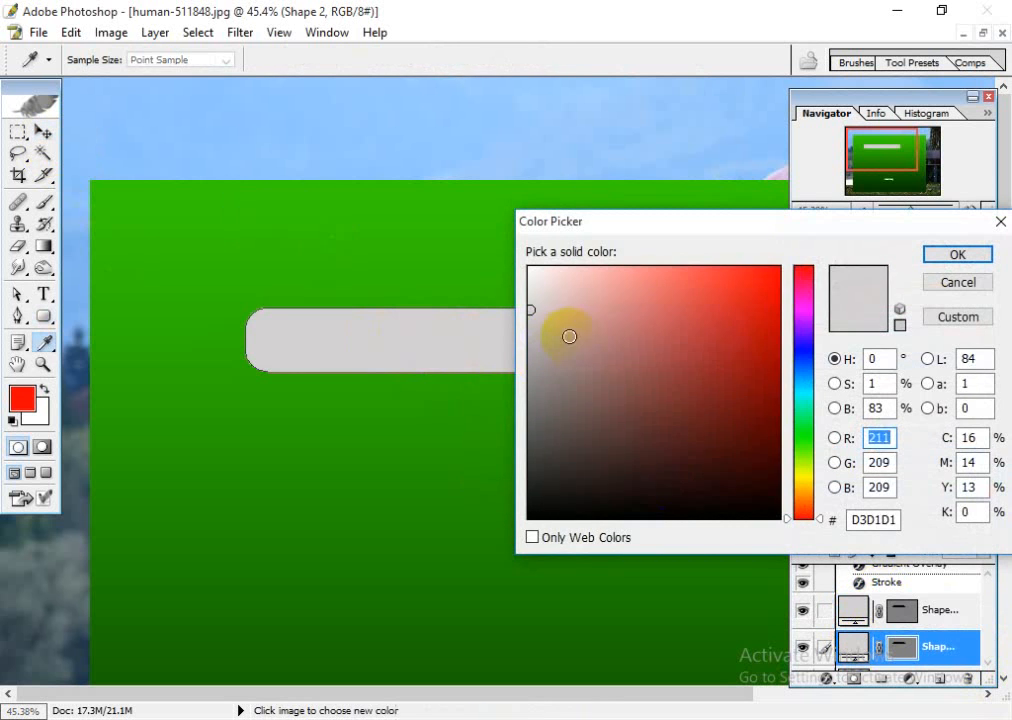
left_click(761, 299)
left_click_drag(804, 456, 806, 415)
left_click(968, 283)
double_click(853, 612)
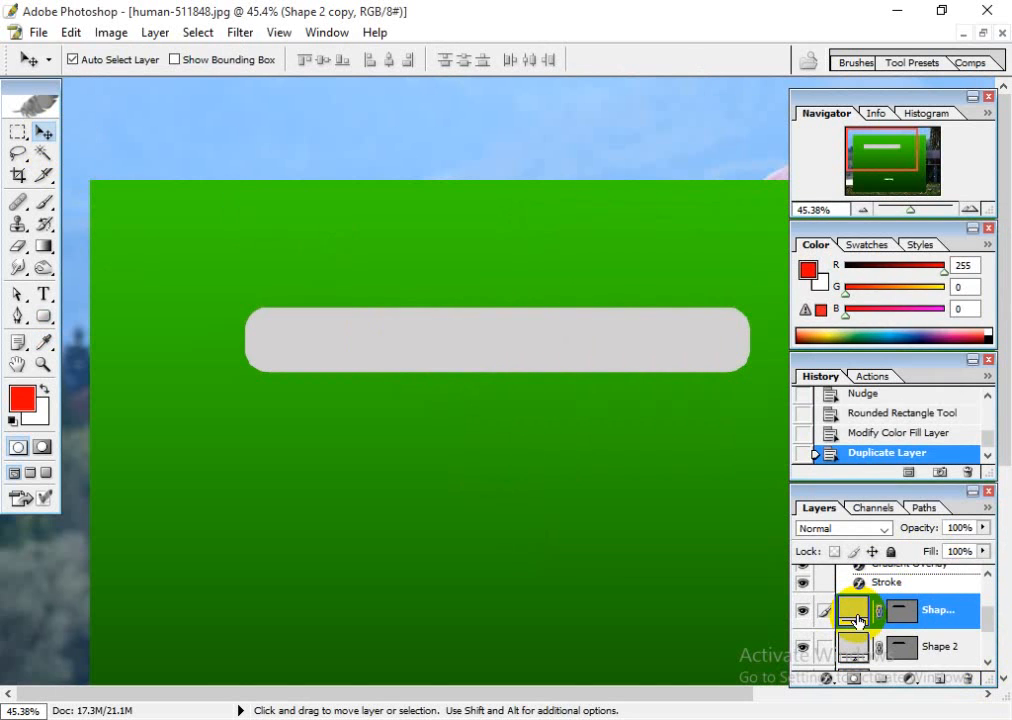
left_click(739, 268)
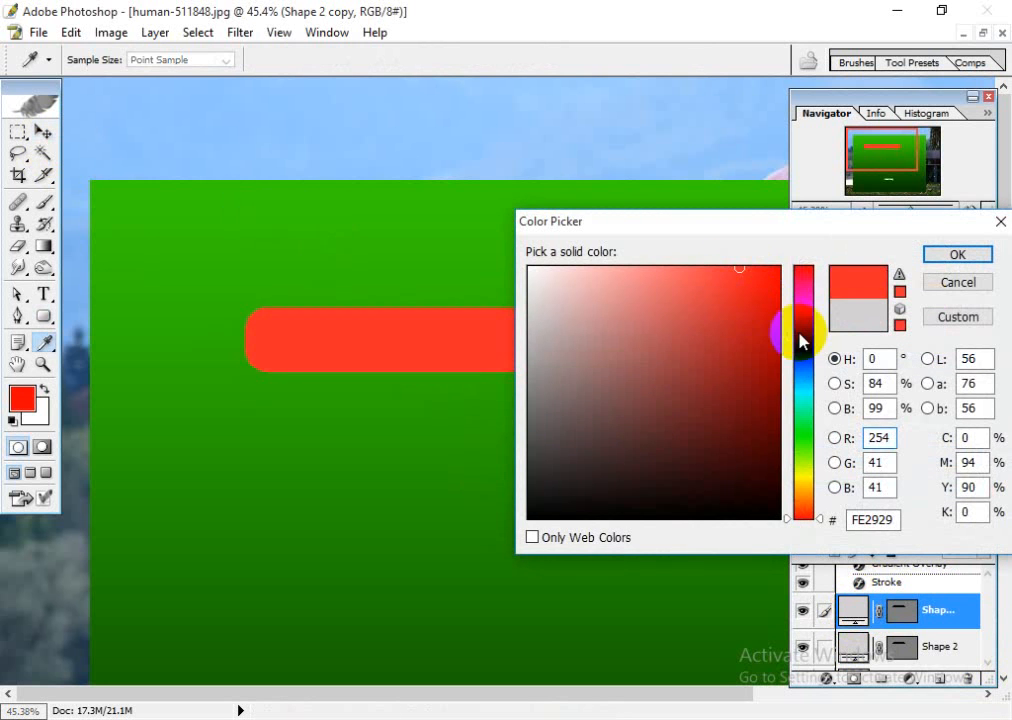
left_click_drag(806, 363, 806, 441)
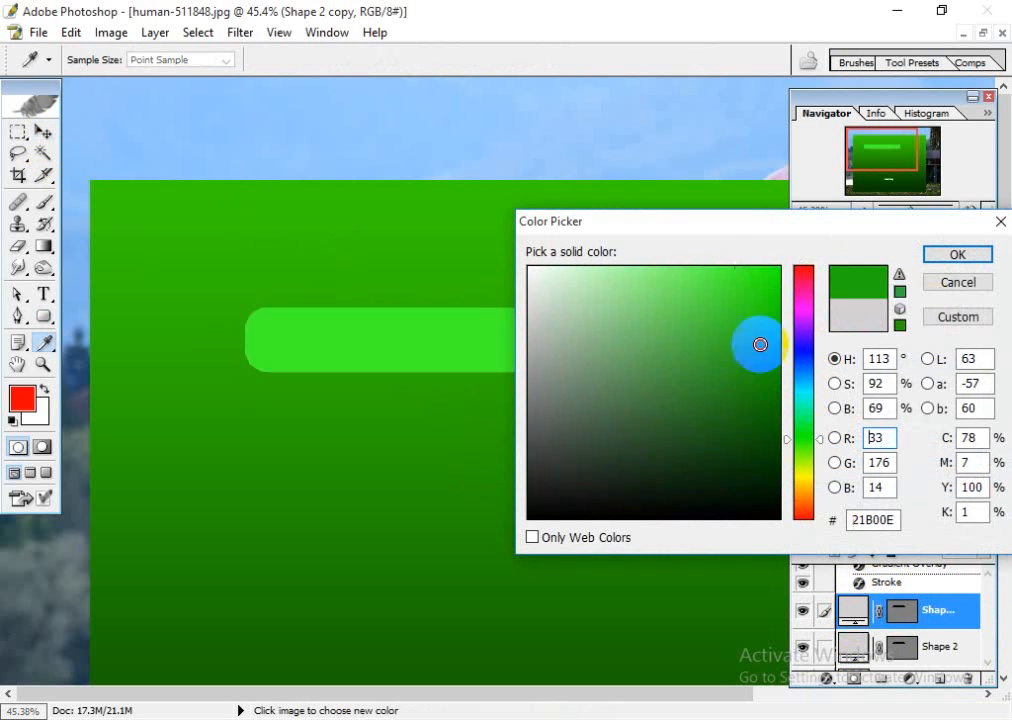
mouse_move(761, 344)
left_mouse_down()
mouse_move(772, 276)
mouse_move(738, 269)
mouse_move(769, 337)
left_mouse_up()
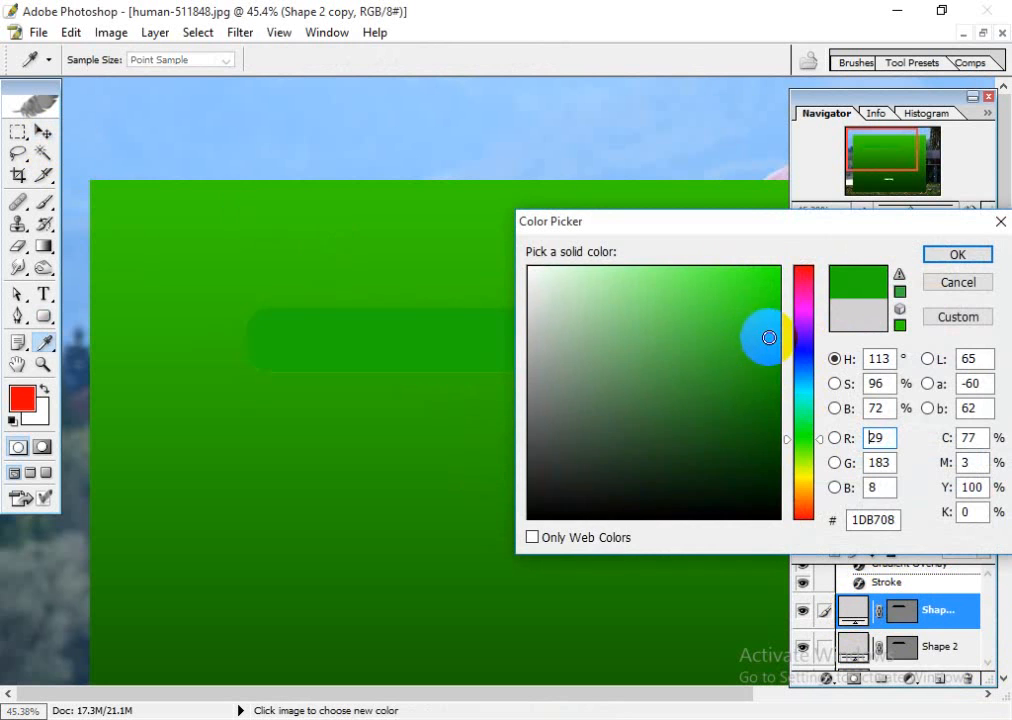
left_click(960, 284)
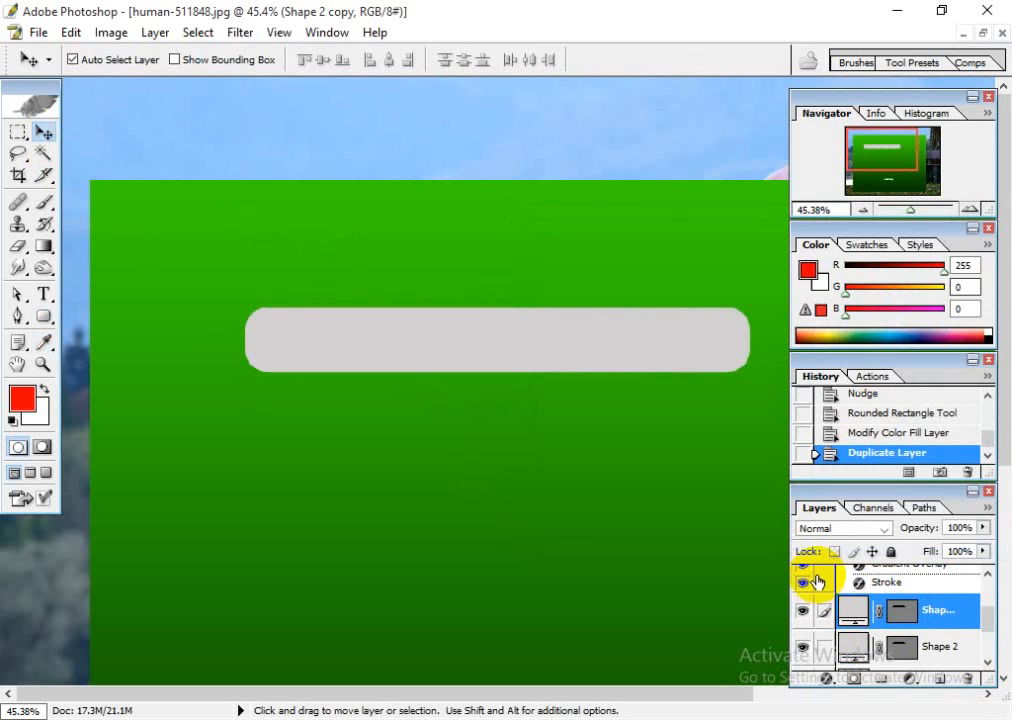
- Add a Gradient Overlay with the Green gradient preset to the duplicated rounded bar's layer
double_click(957, 618)
left_click_drag(701, 21, 729, 17)
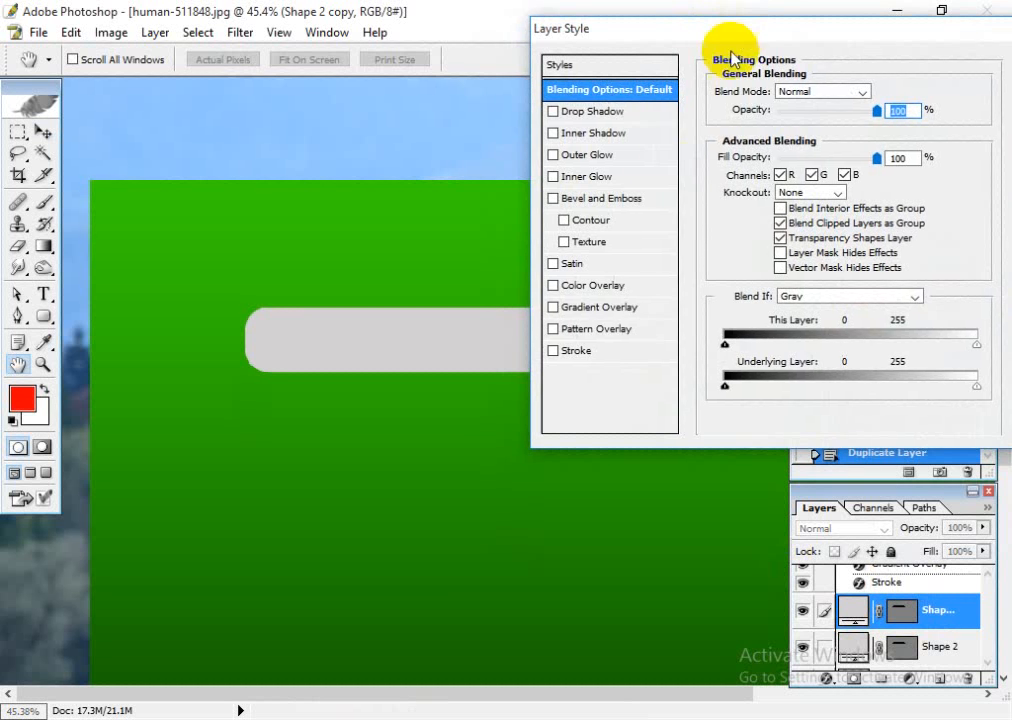
left_click(617, 309)
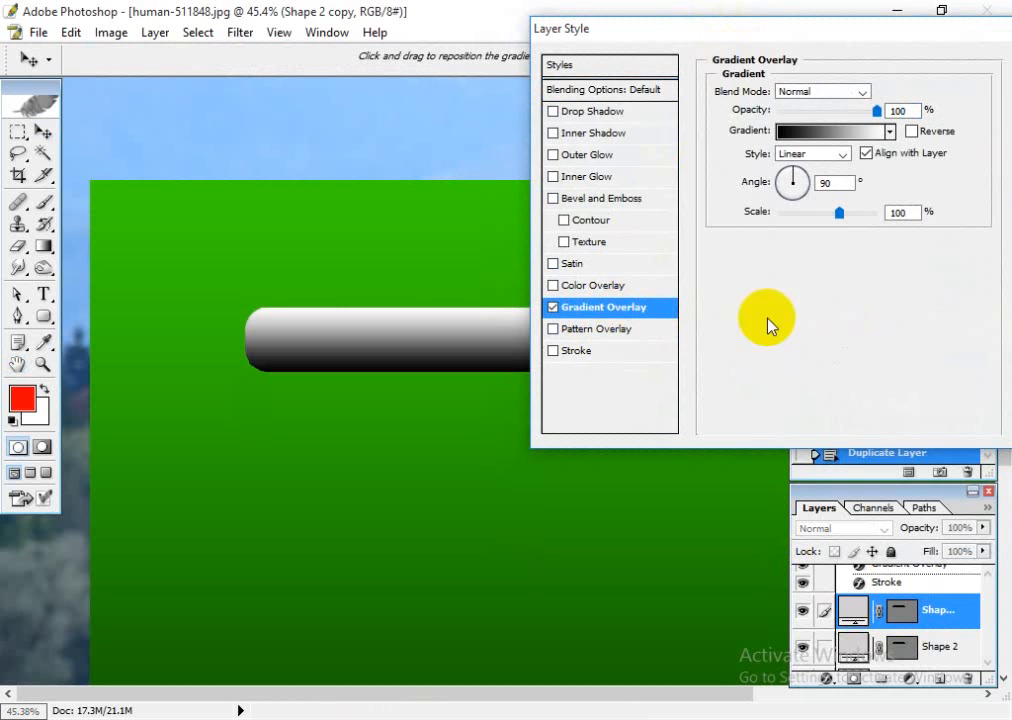
left_click(838, 129)
left_click(802, 209)
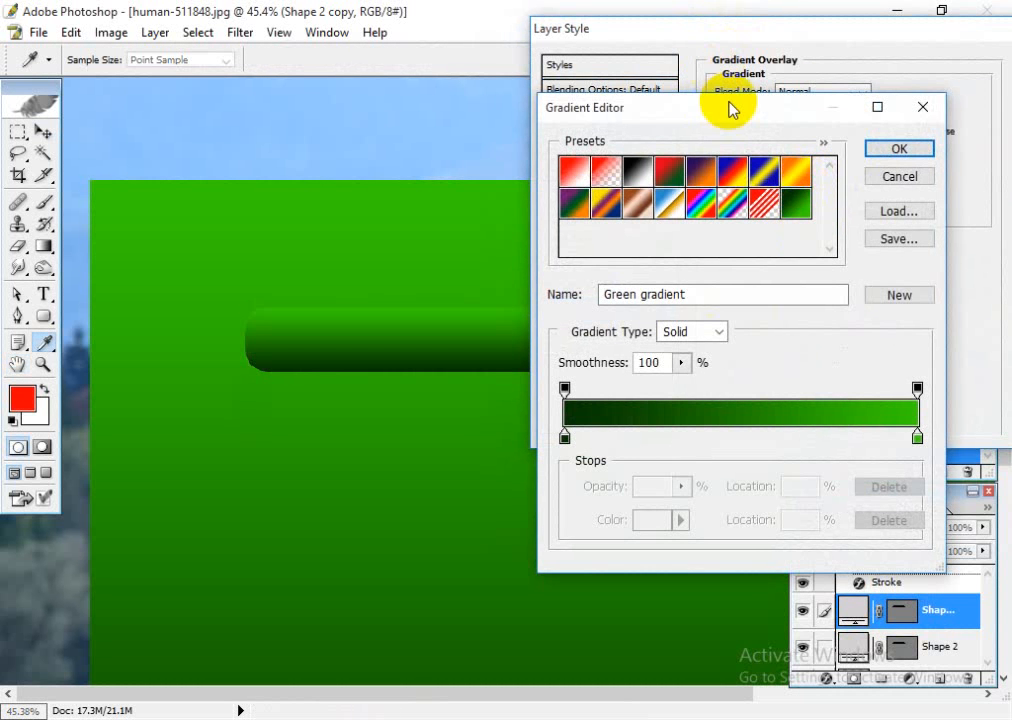
left_click(899, 148)
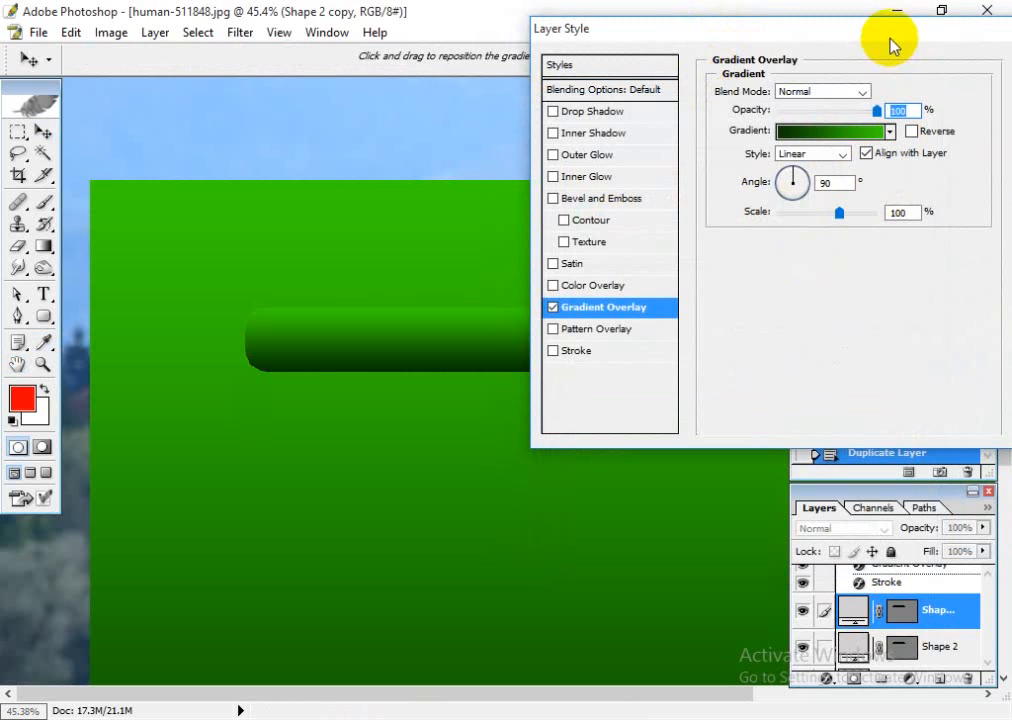
- Set the bar's Gradient Overlay angle to 0° so the gradient runs horizontally, and apply the layer style
left_click_drag(890, 38, 672, 395)
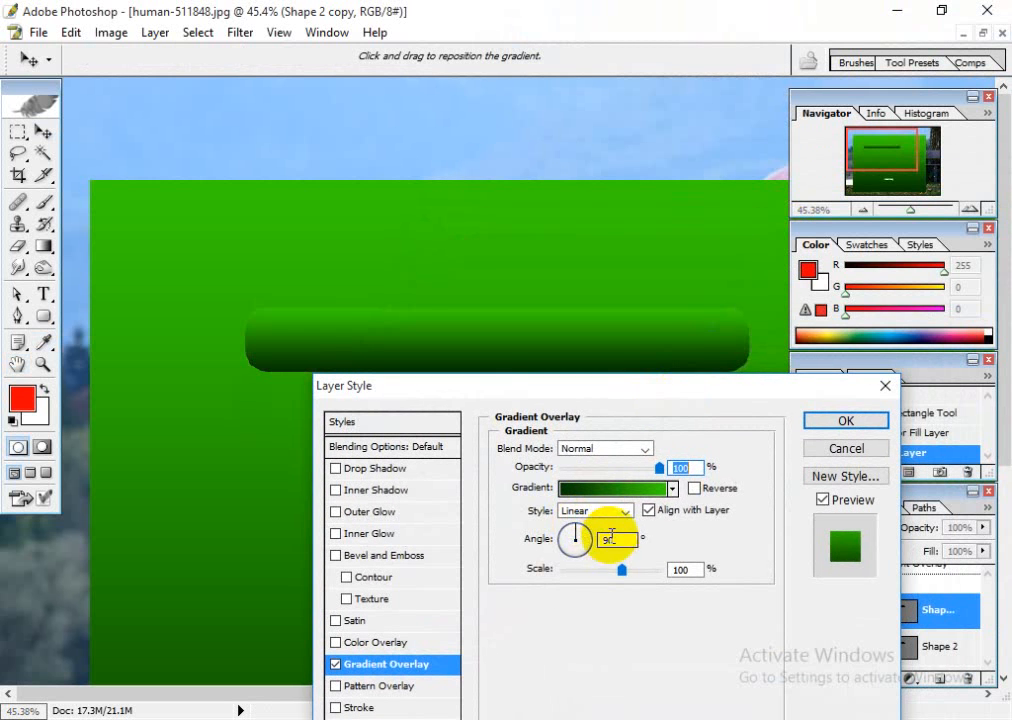
double_click(608, 538)
left_click_drag(572, 539, 637, 548)
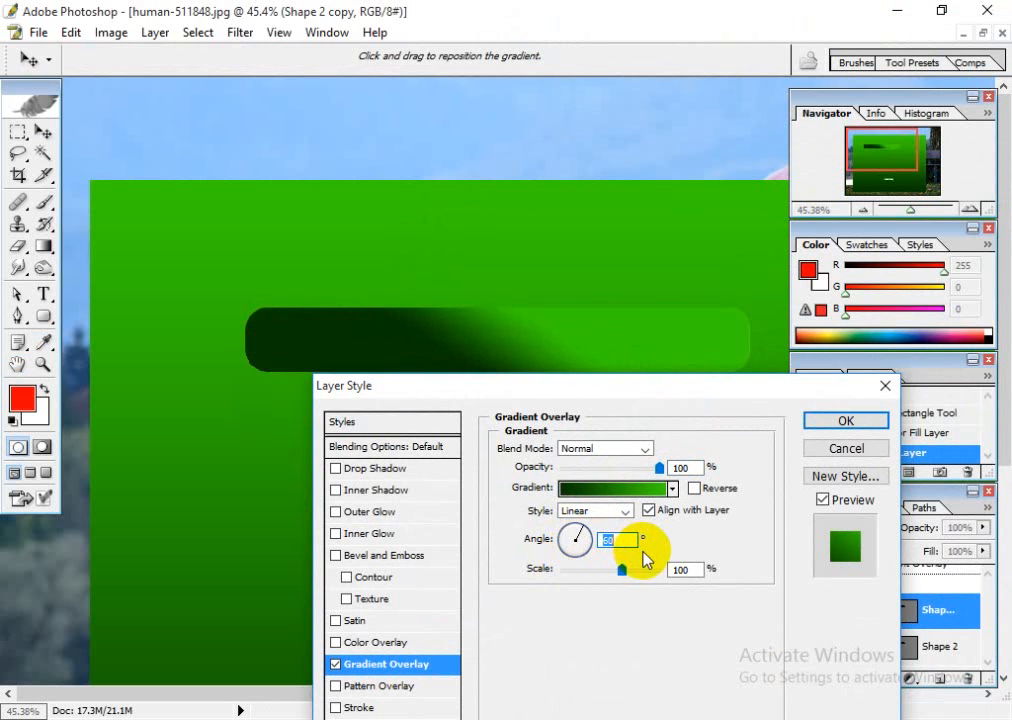
key("Down")
key("Down")
key("Down")
key("Down")
key("Down")
key("Down")
key("Down")
key("Down")
key("Down")
key("Down")
key("Down")
key("Down")
key("Down")
key("Down")
key("Down")
key("Down")
key("Down")
key("Down")
key("Down")
key("Down")
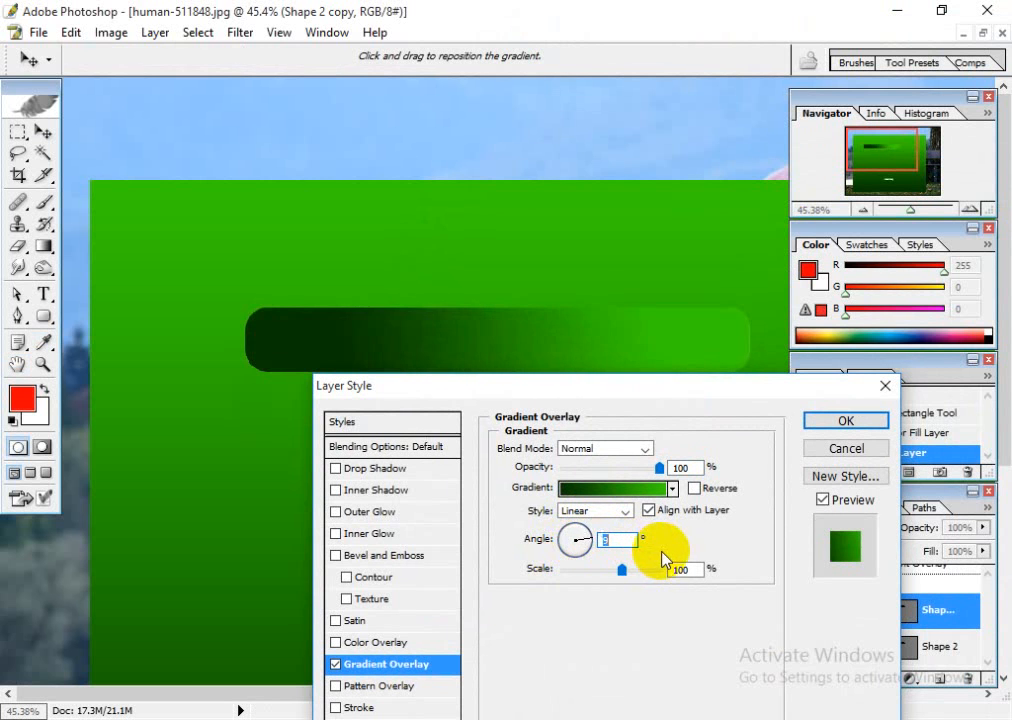
type("0")
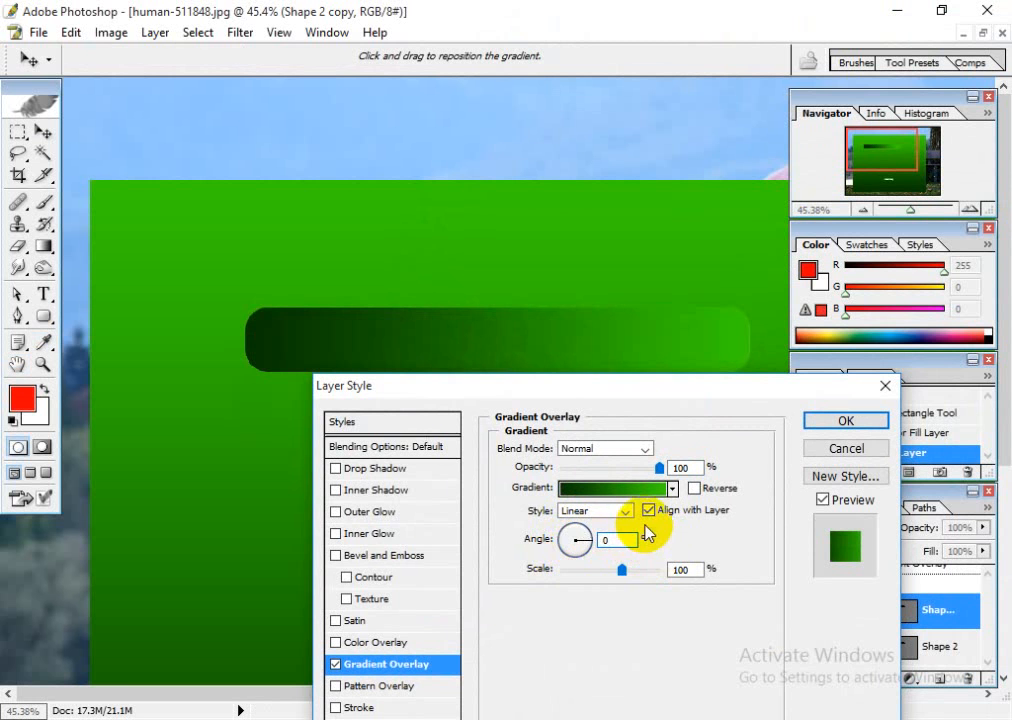
left_click_drag(706, 390, 558, 400)
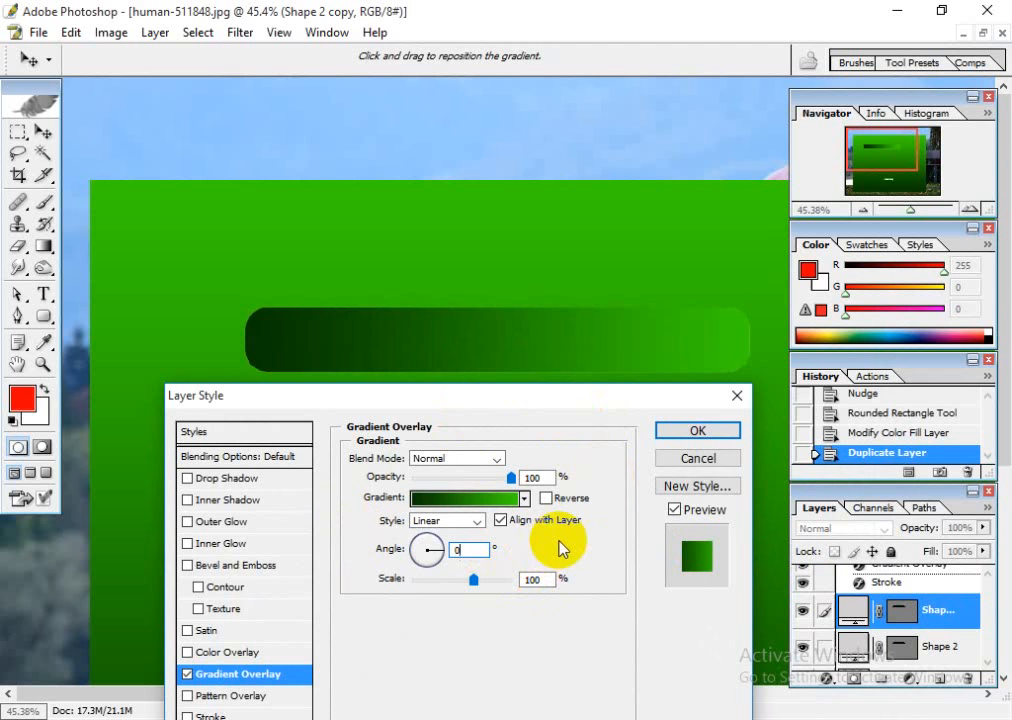
left_click(700, 433)
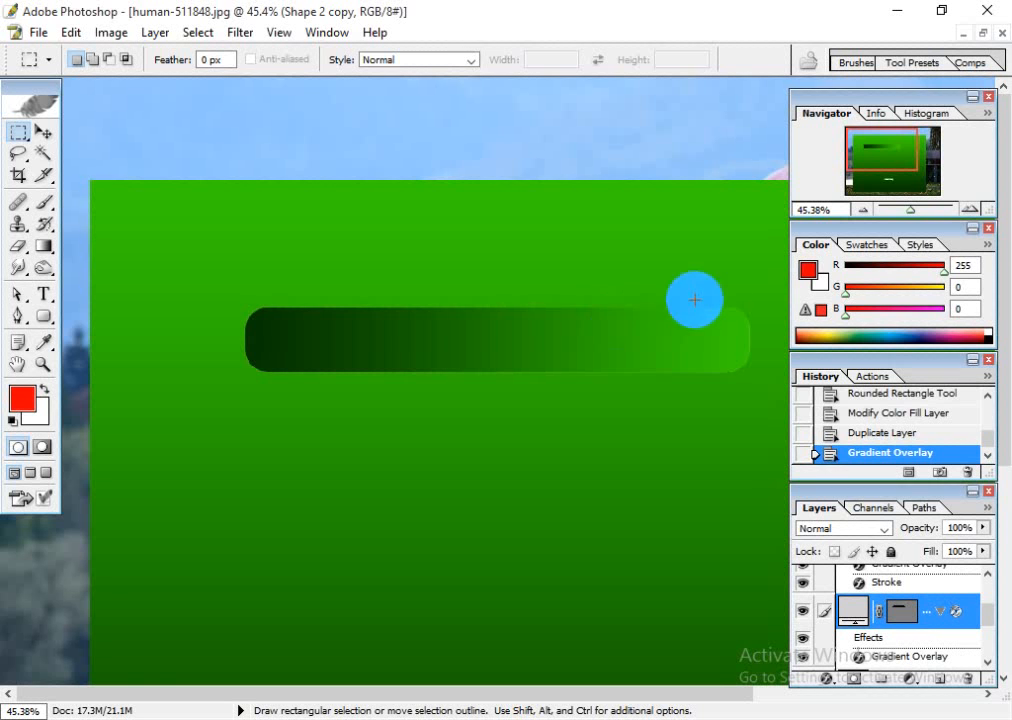
- Try to delete the right half of the gradient bar using a rectangular marquee selection, and deselect it
left_click_drag(757, 268, 506, 446)
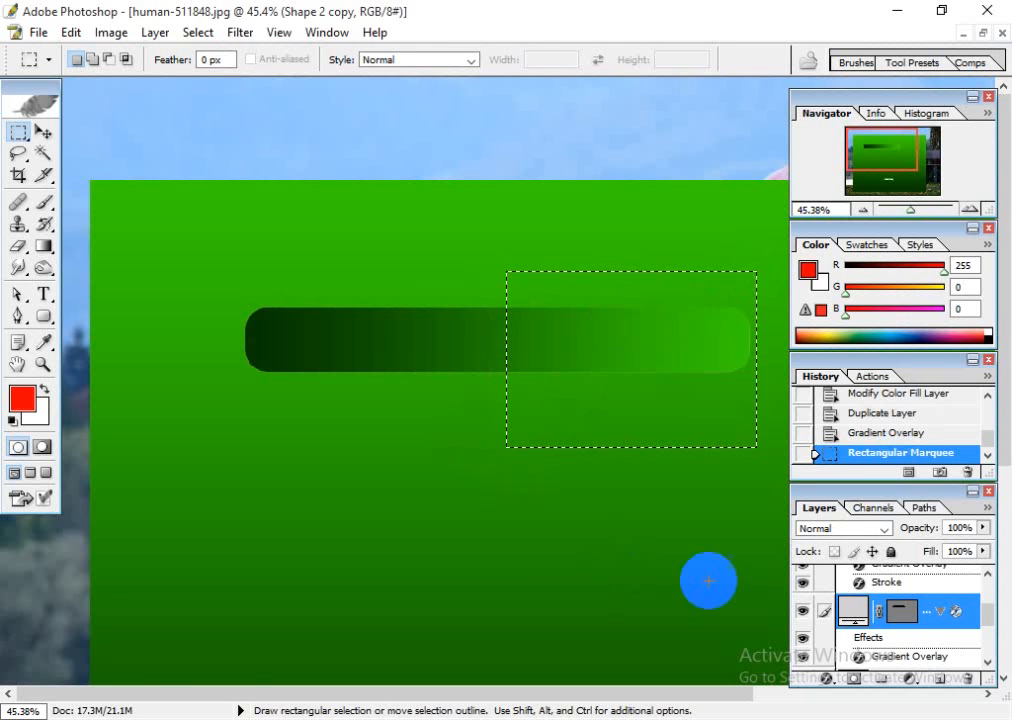
key("Delete")
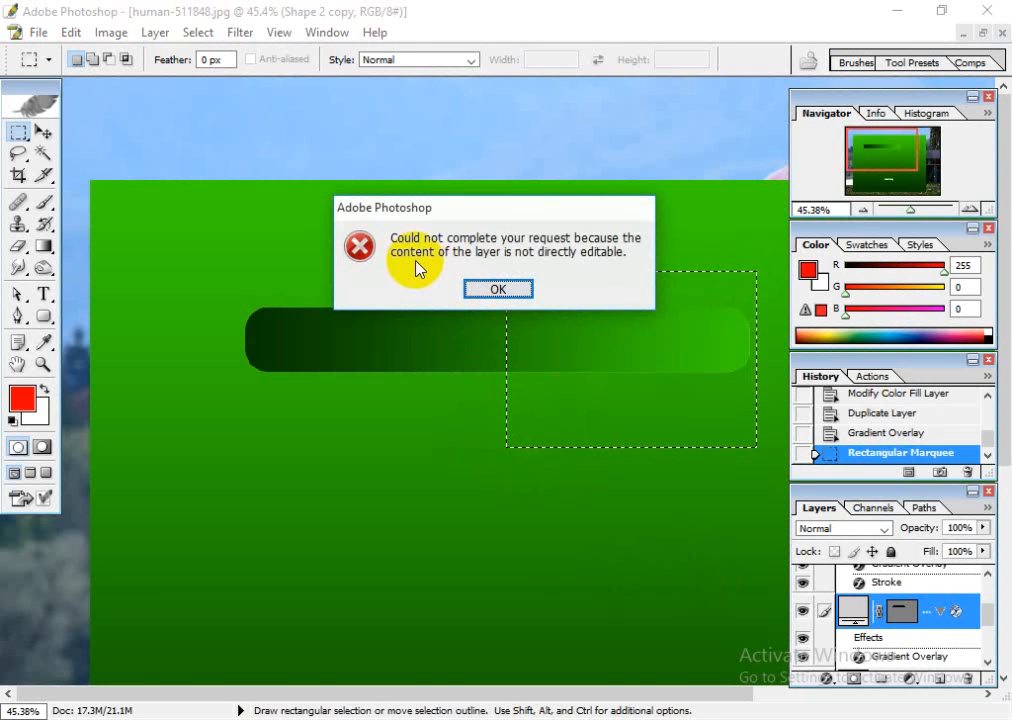
left_click(497, 289)
left_click(479, 459)
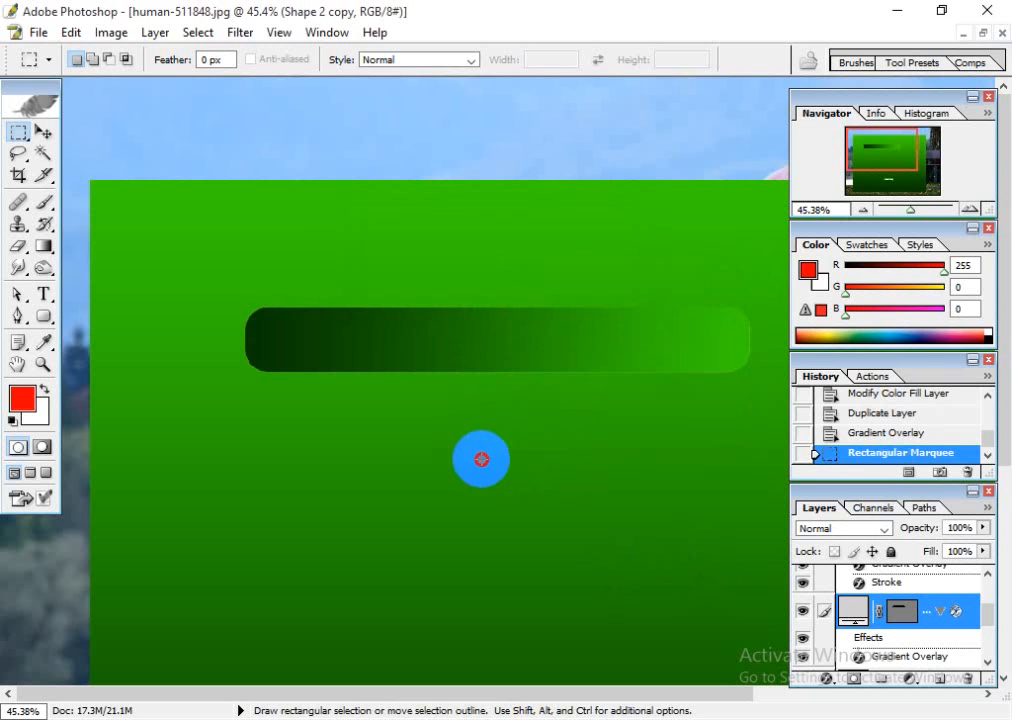
left_click(43, 131)
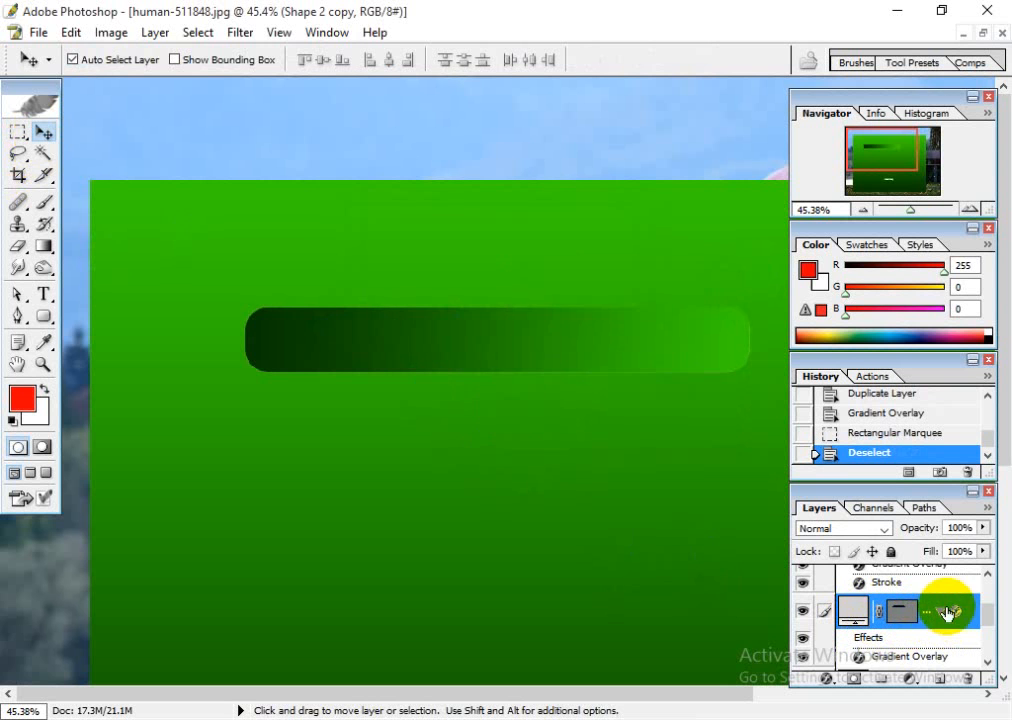
left_click(42, 319)
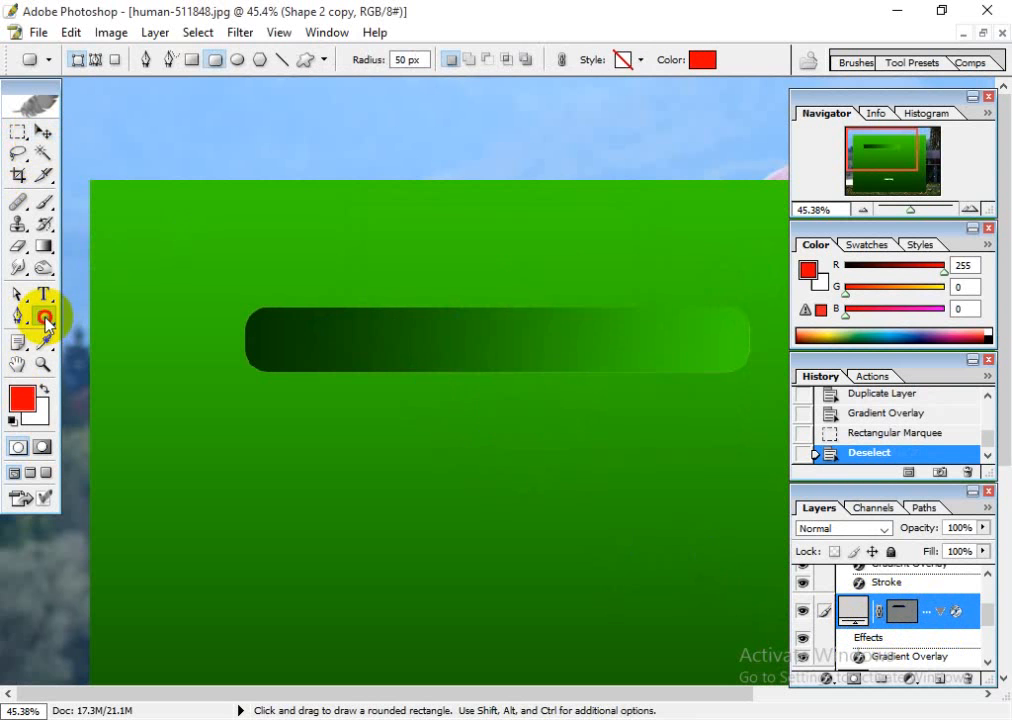
left_click(45, 322)
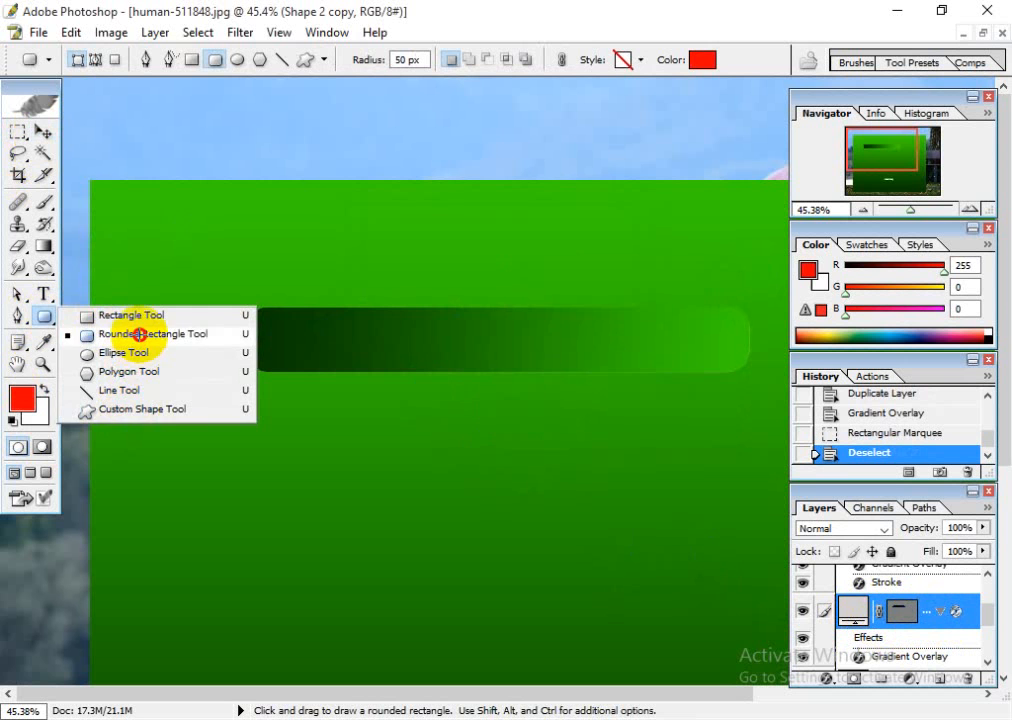
left_click(131, 333)
left_click(43, 131)
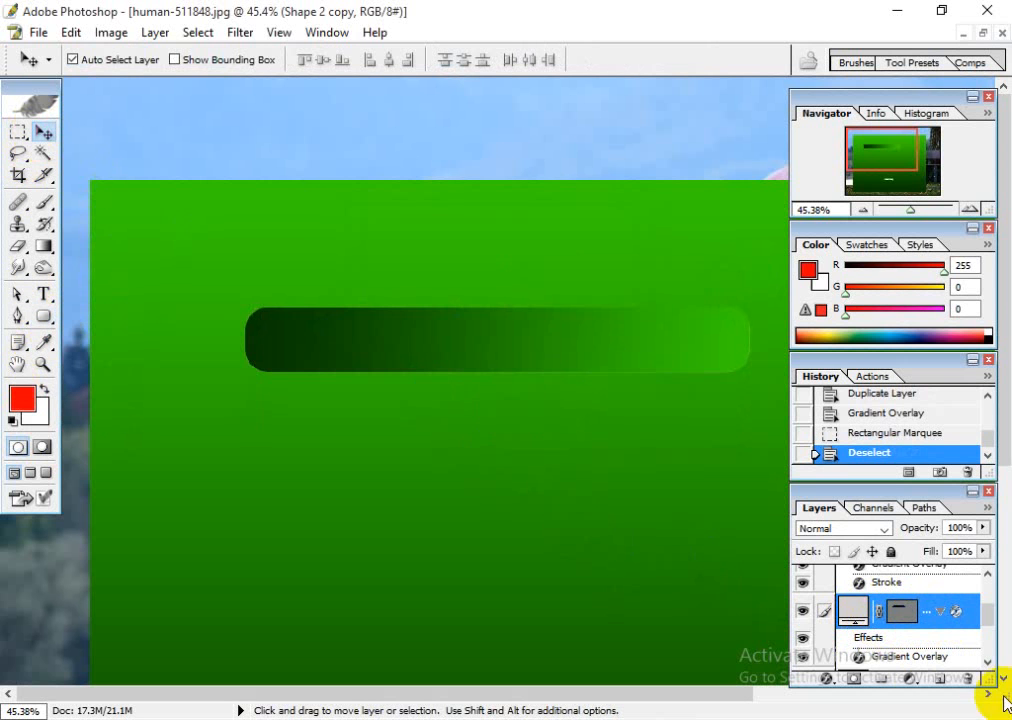
right_click(967, 615)
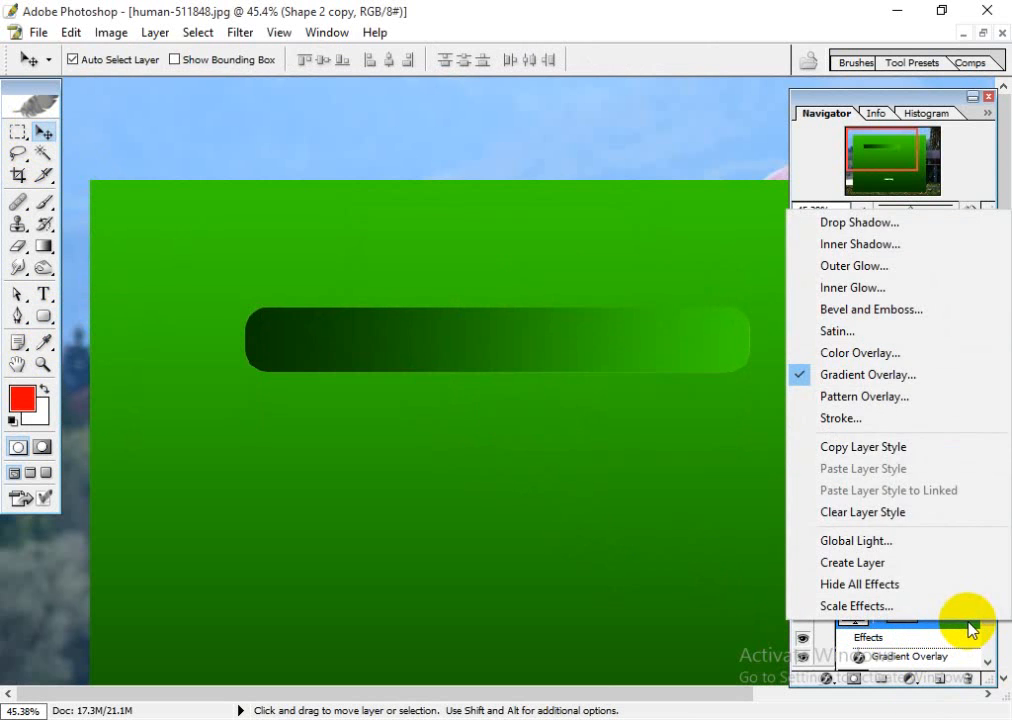
left_click(968, 628)
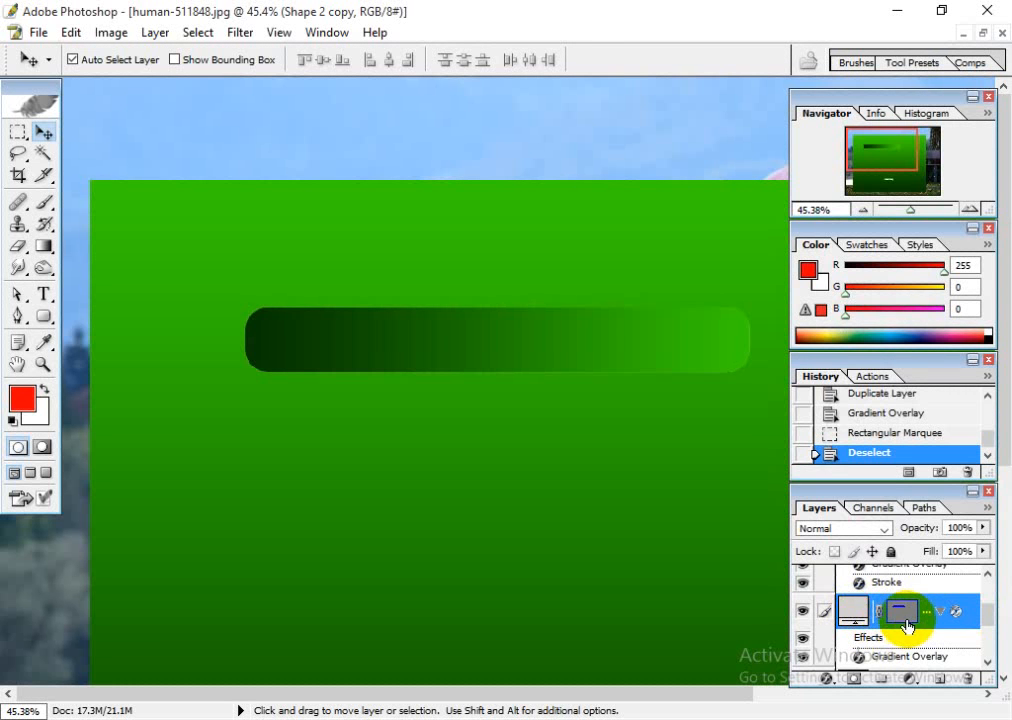
right_click(968, 626)
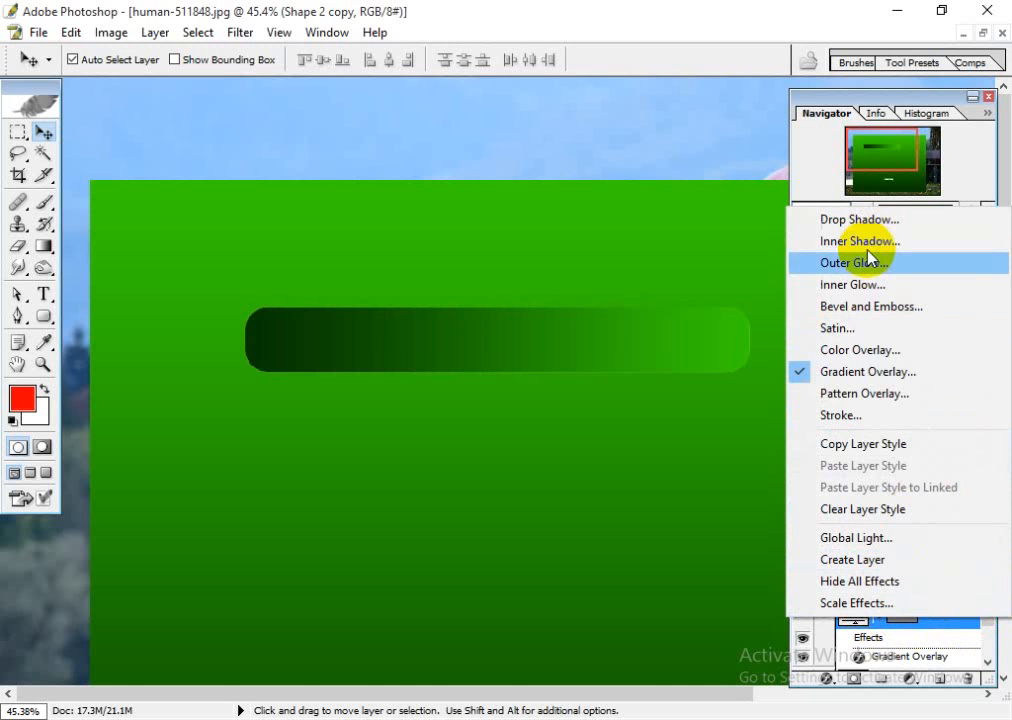
left_click(945, 632)
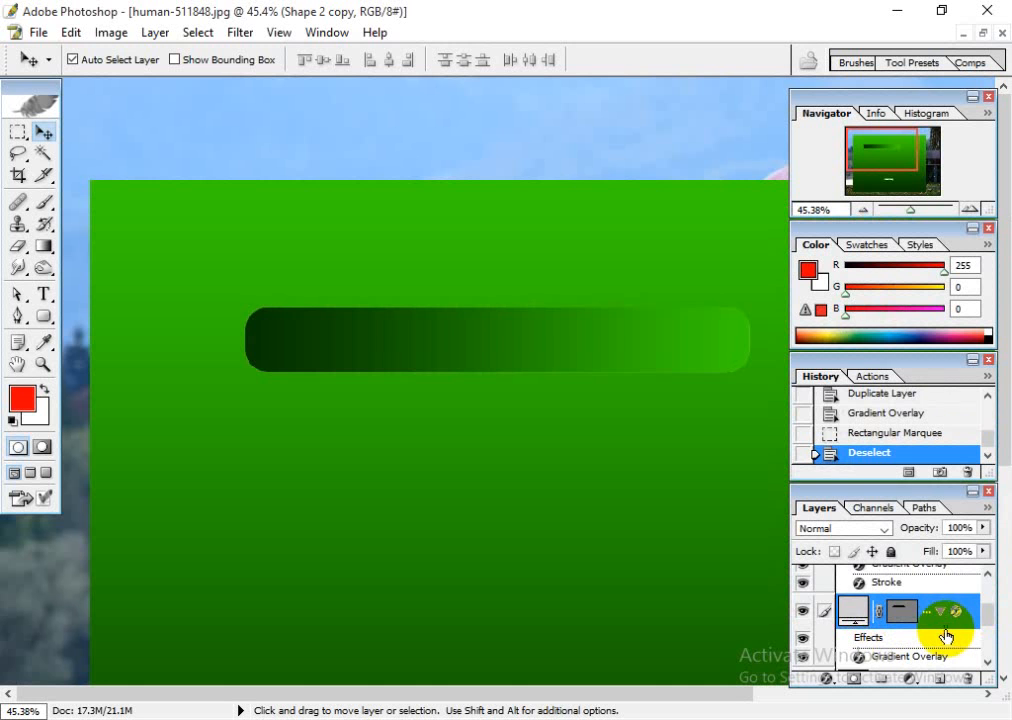
left_click(847, 611)
scroll(944, 644, "down", 3)
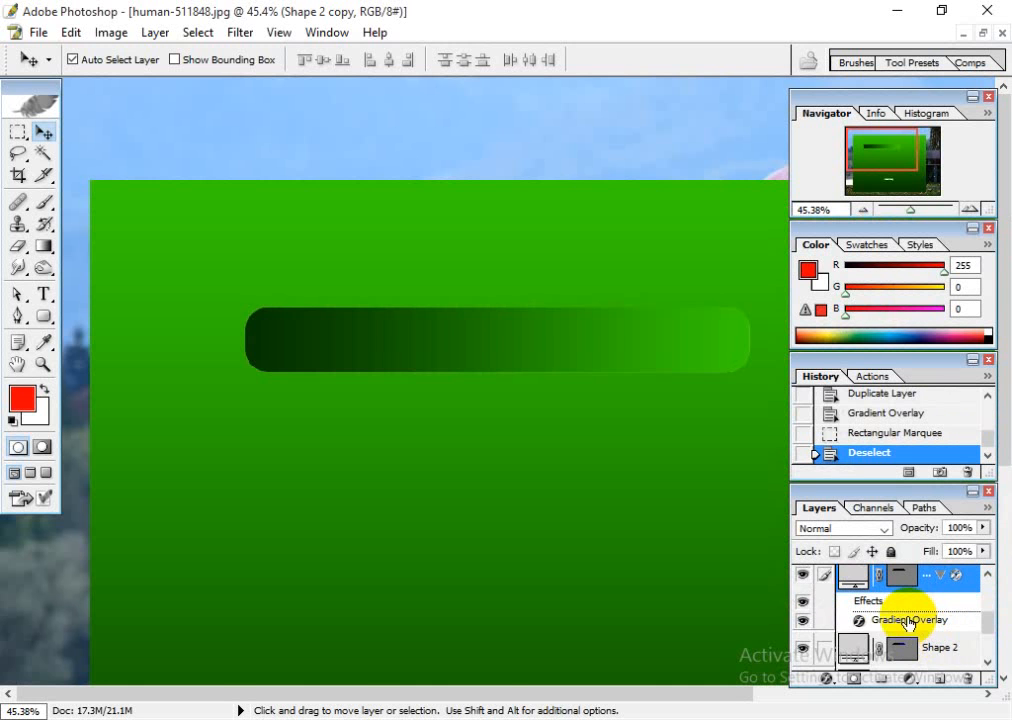
scroll(919, 622, "up", 4)
- Unlink and relink the gradient bar's vector mask, and hide and show its layer
left_click(878, 622)
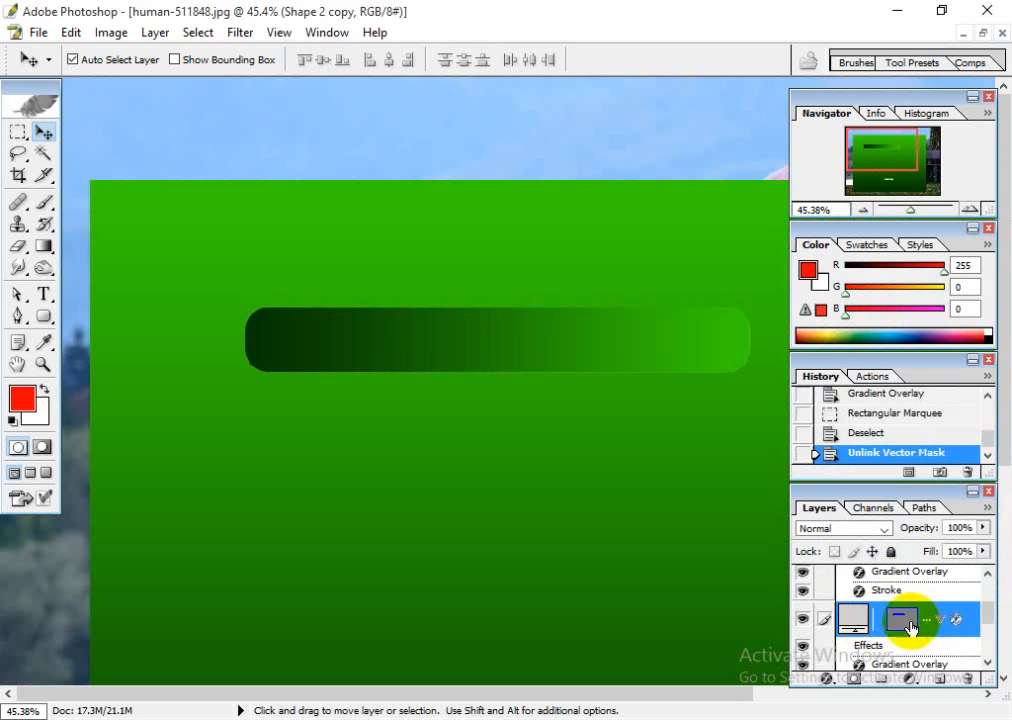
left_click(878, 622)
scroll(893, 626, "down", 1)
scroll(870, 620, "down", 3)
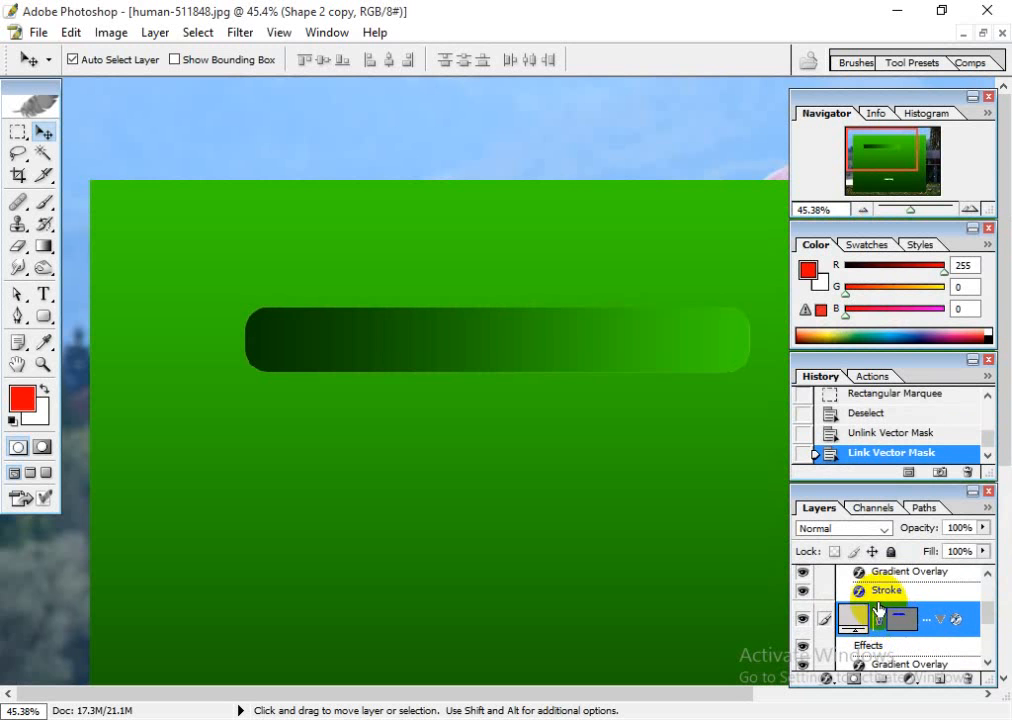
scroll(892, 605, "up", 1)
scroll(822, 614, "down", 1)
left_click(803, 619)
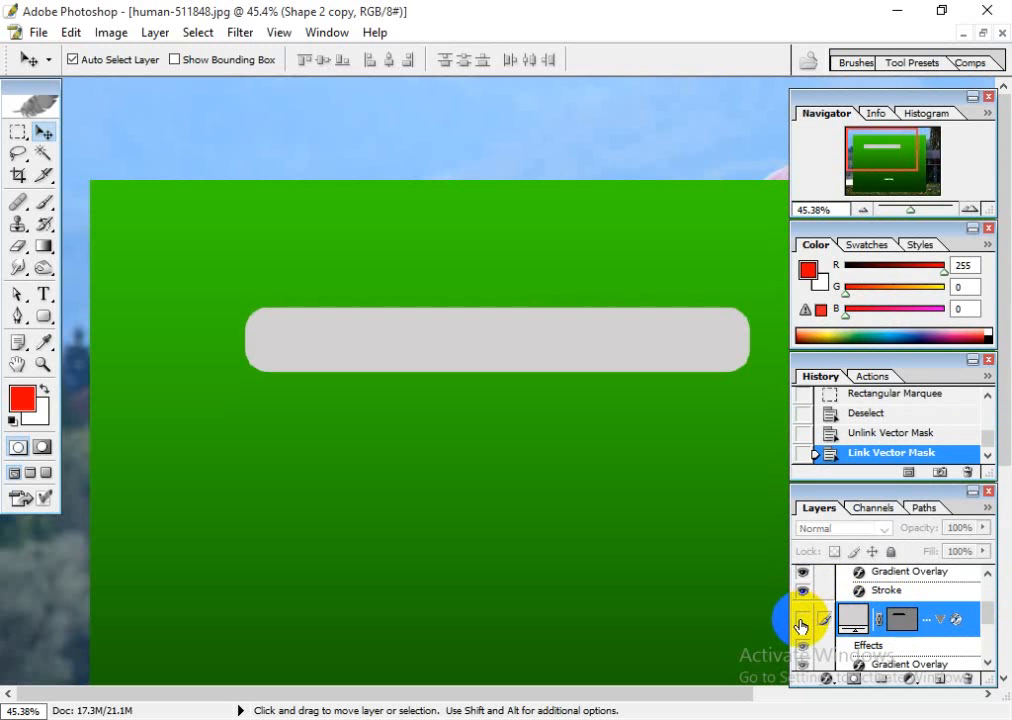
left_click(803, 619)
right_click(862, 626)
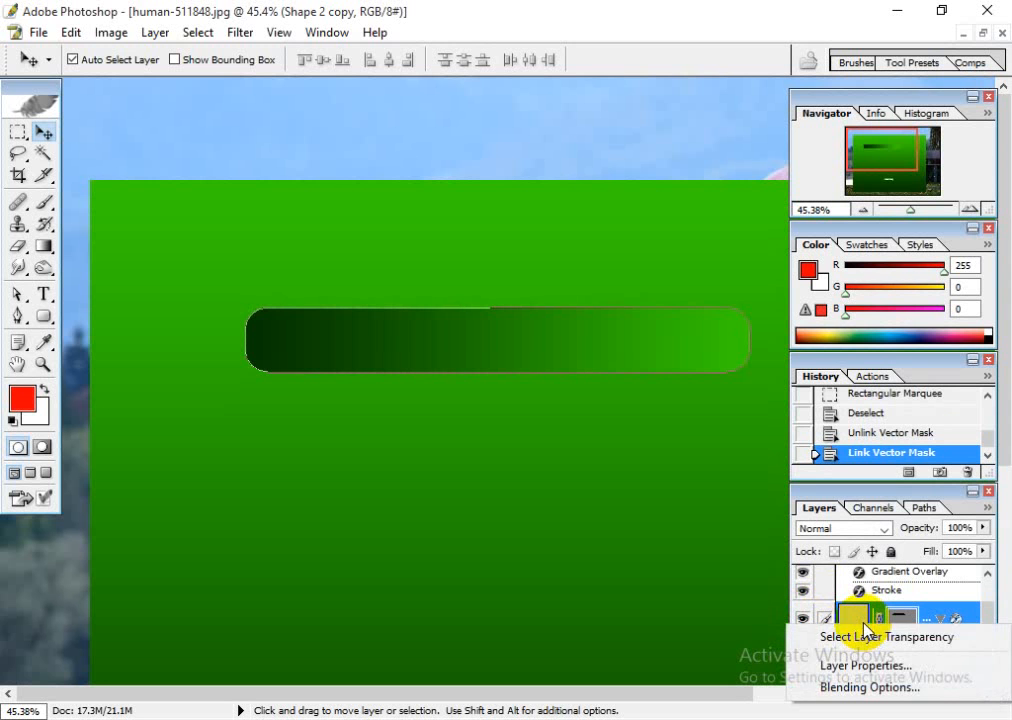
left_click(976, 630)
right_click(979, 630)
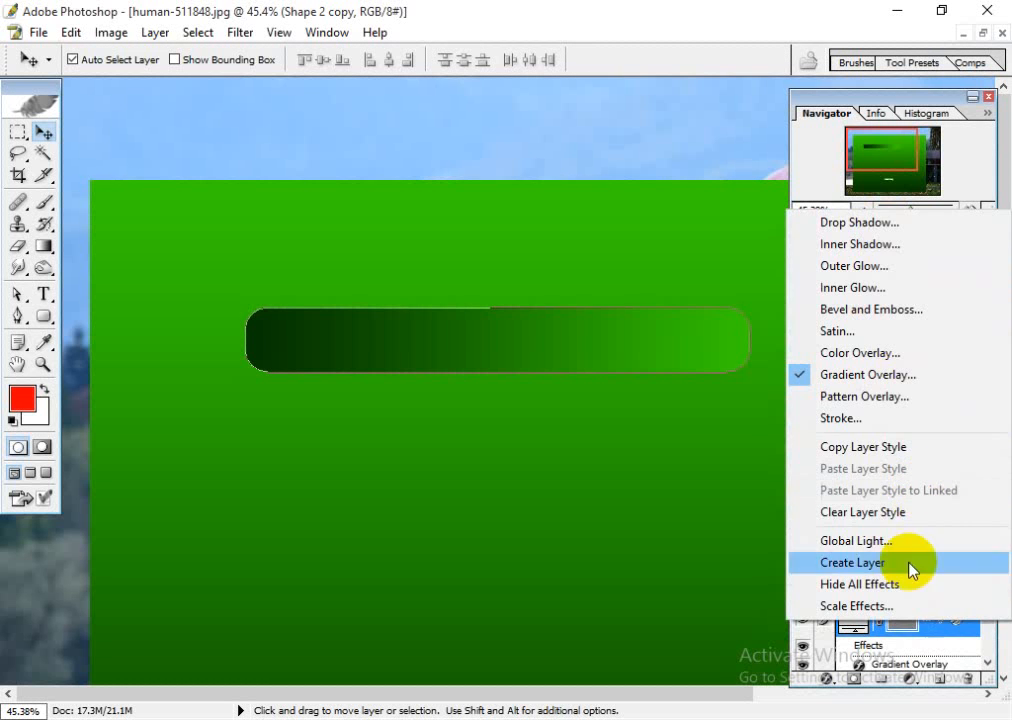
left_click(960, 640)
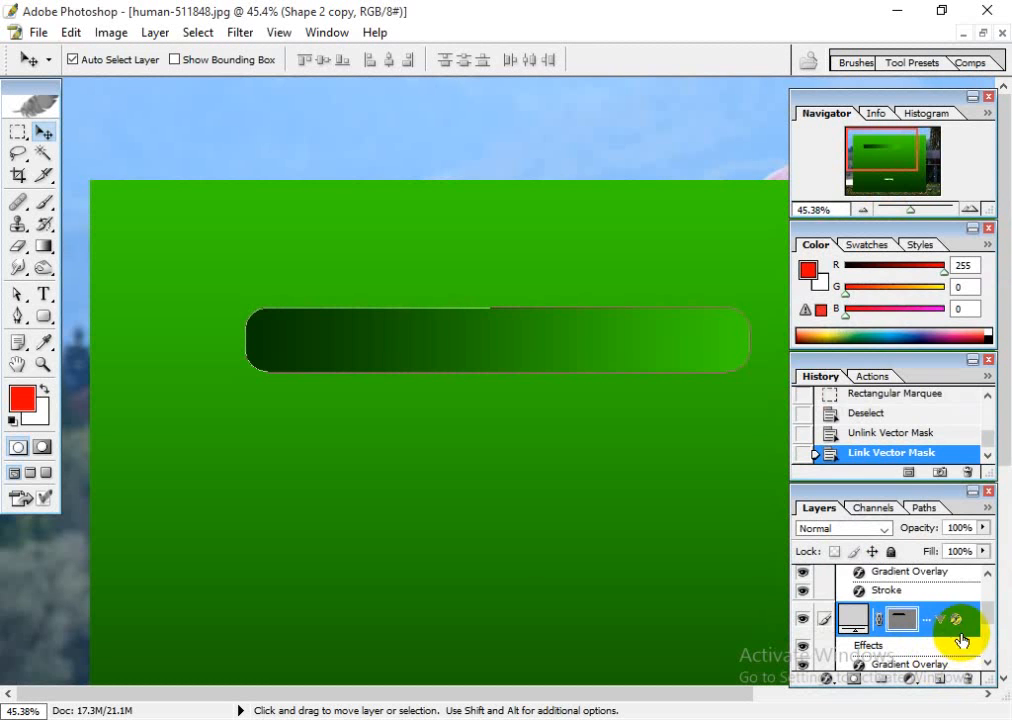
right_click(857, 623)
left_click(852, 622)
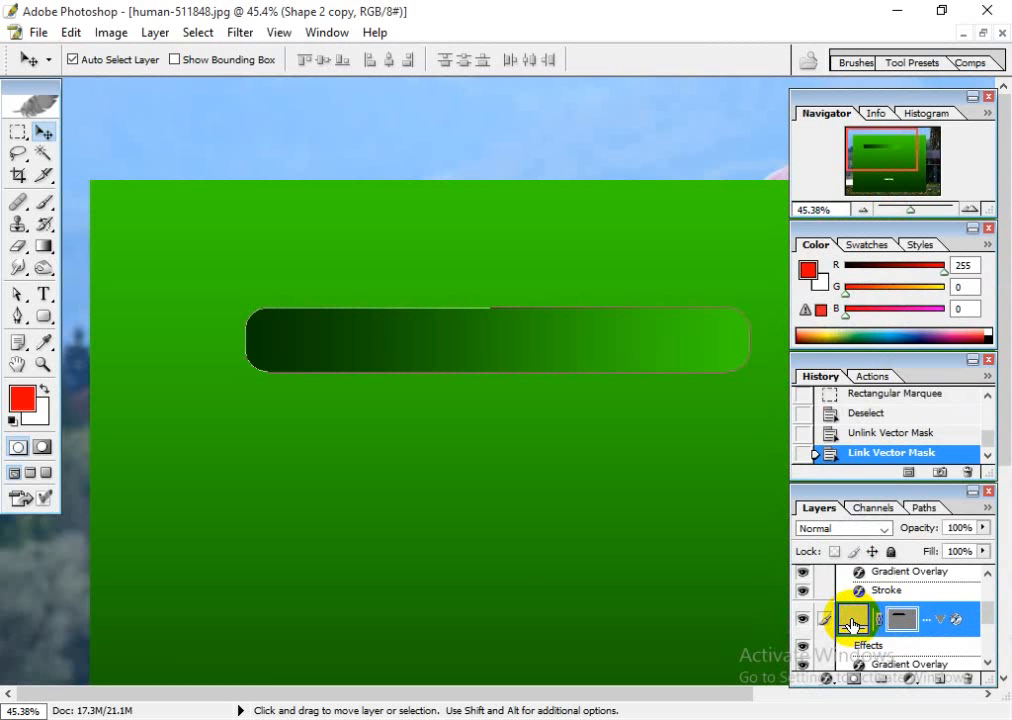
scroll(967, 622, "down", 1)
scroll(942, 614, "up", 1)
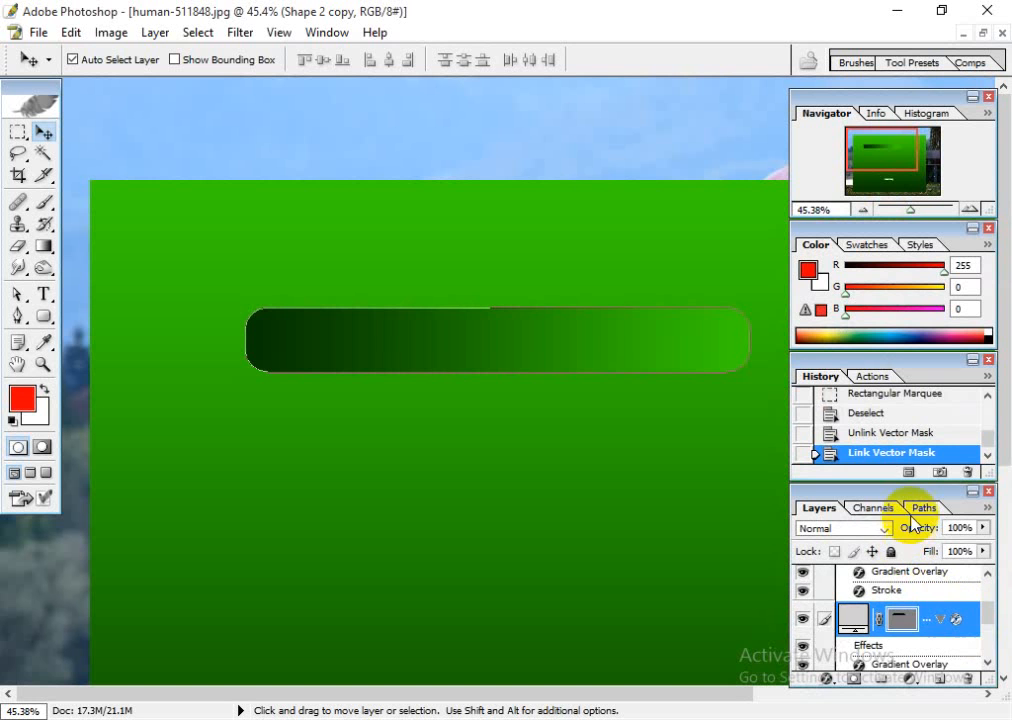
- Enlarge the Layers panel to show the full layer stack, and hide and show the gradient bar's layer to identify it
left_click_drag(900, 484, 899, 127)
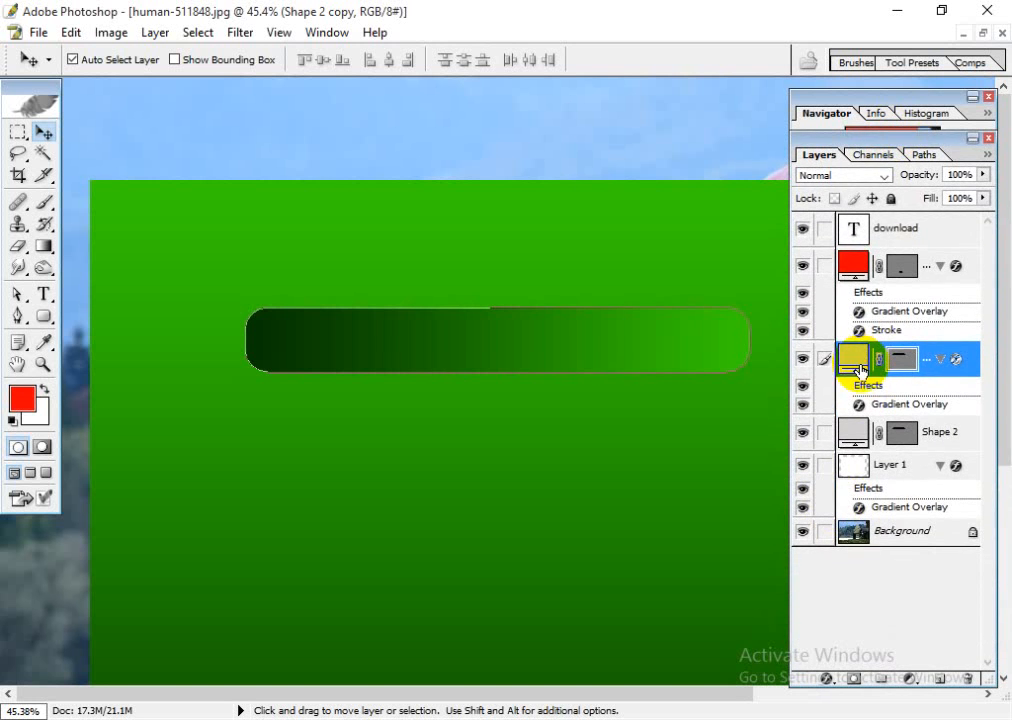
left_click(802, 360)
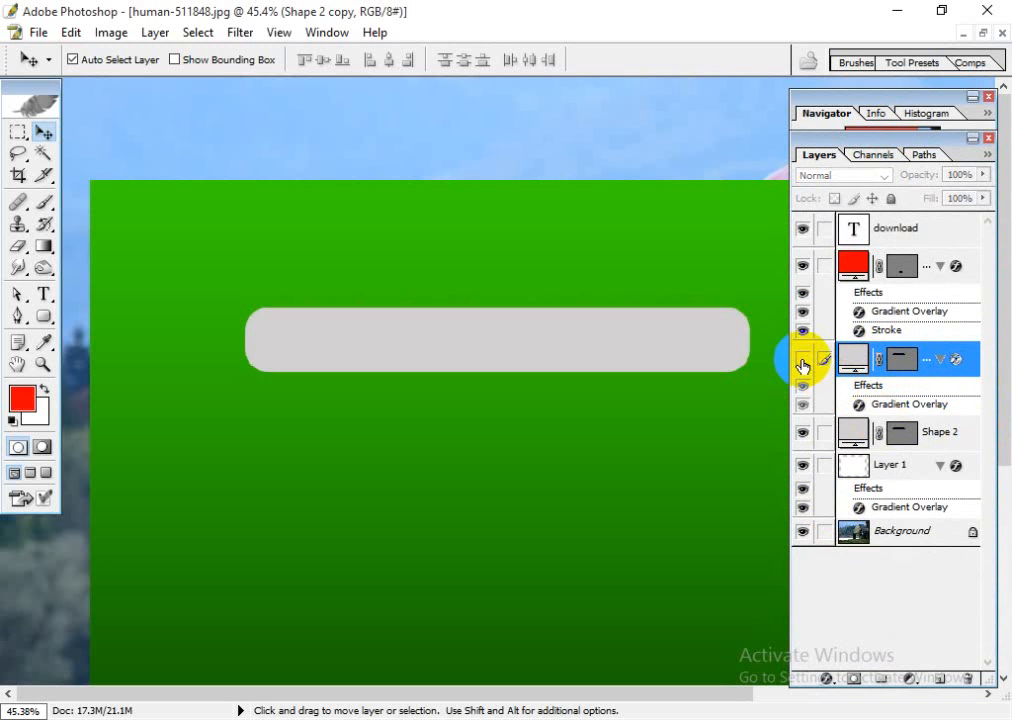
left_click(802, 360)
right_click(853, 360)
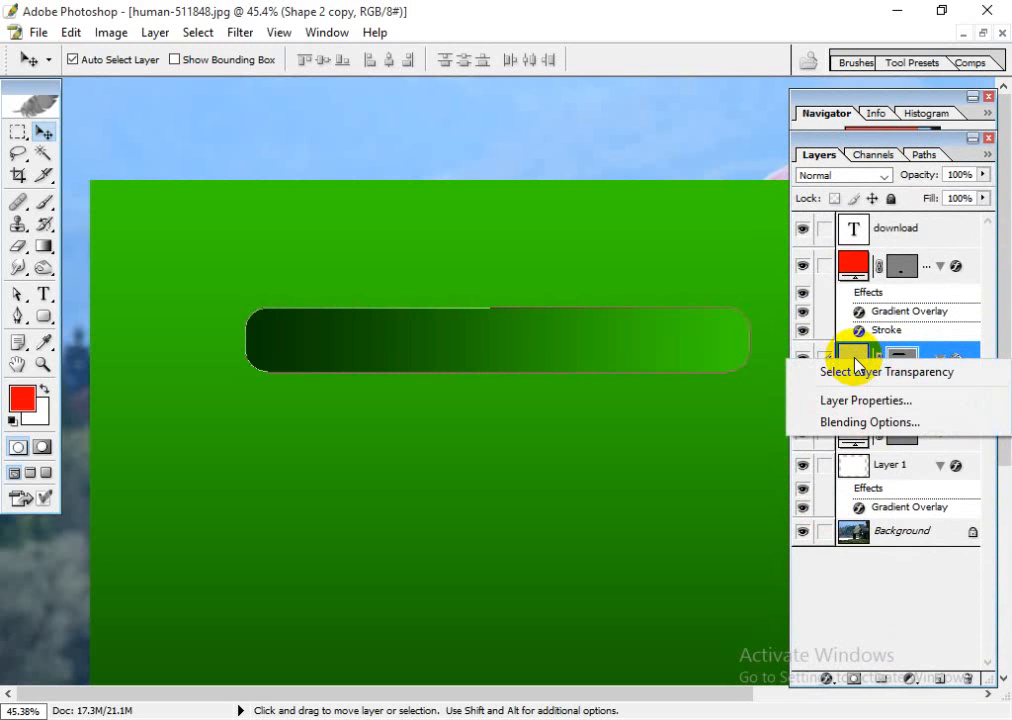
left_click(855, 361)
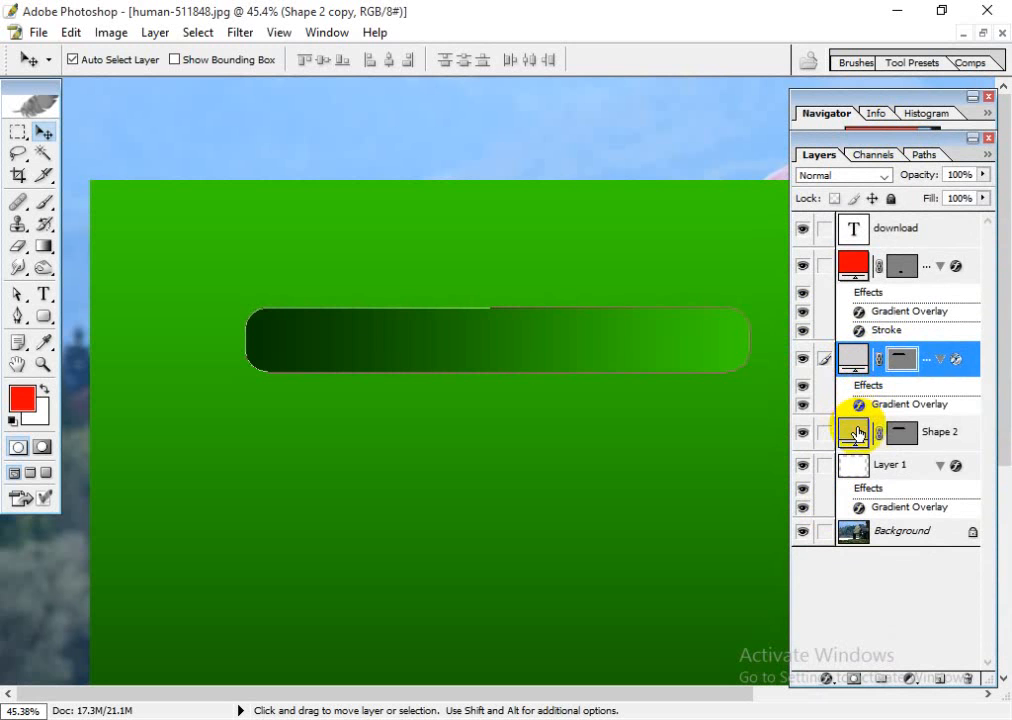
left_click(857, 432)
left_click(970, 361)
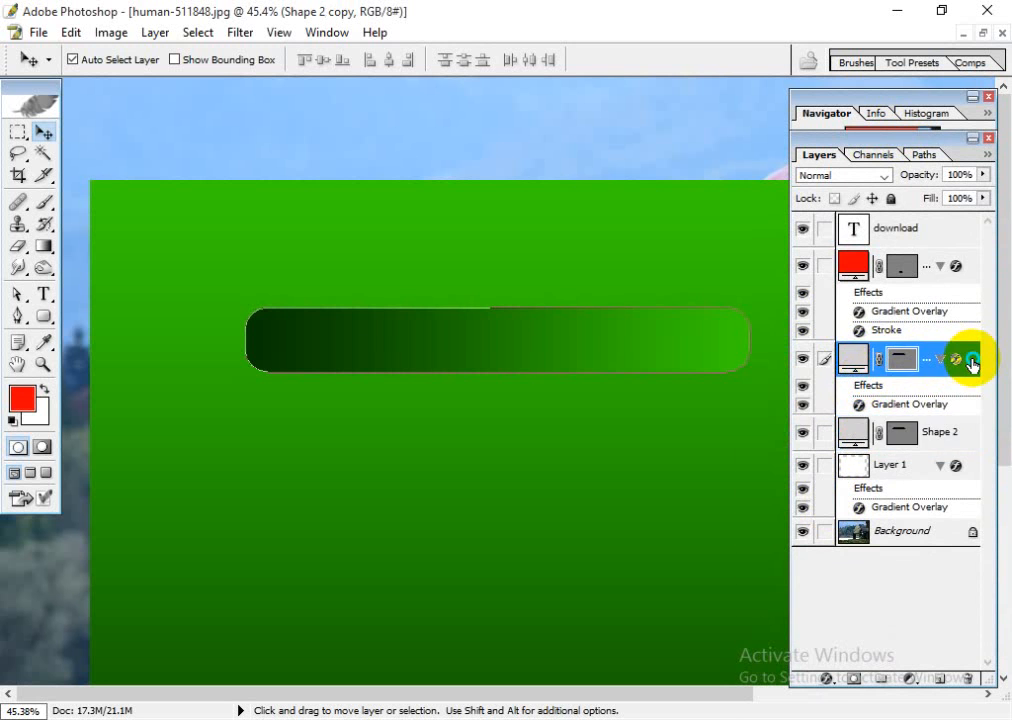
right_click(972, 362)
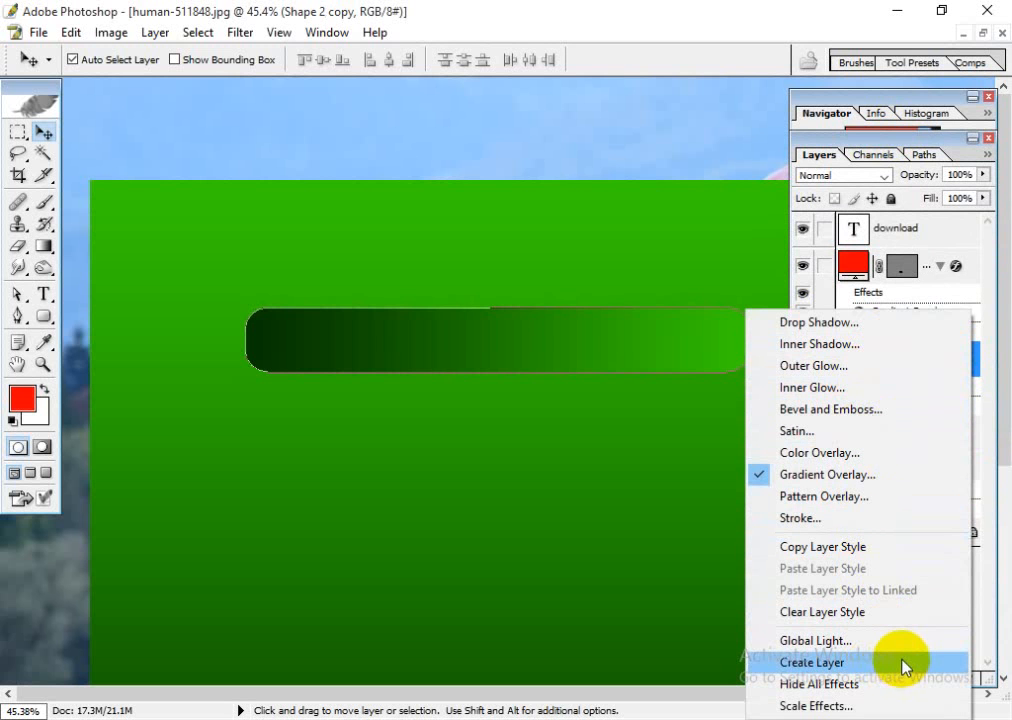
left_click(975, 375)
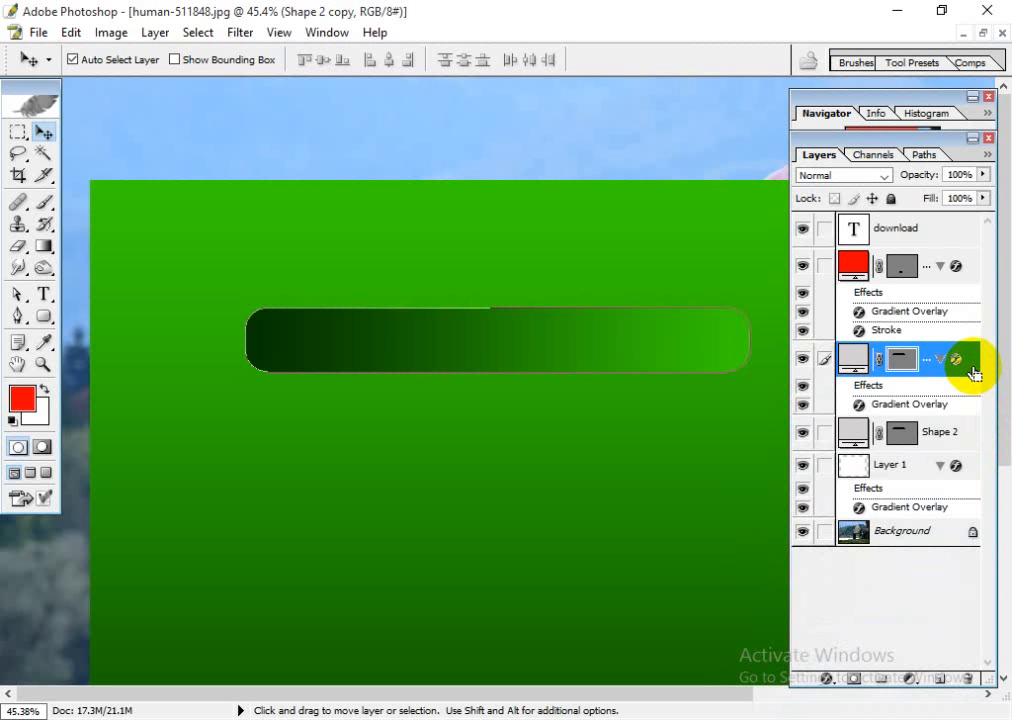
left_click(613, 444)
left_click(958, 380)
right_click(964, 371)
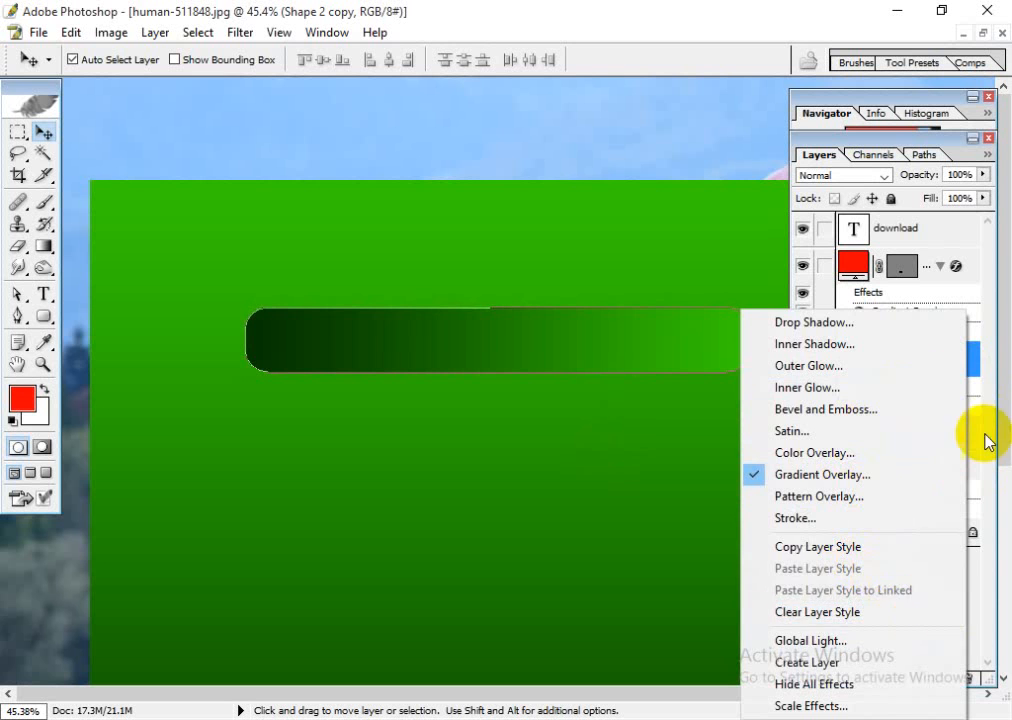
- Delete the gradient copy of the bar, and add an empty layer with the gray bar's outline loaded as a selection
left_click(978, 367)
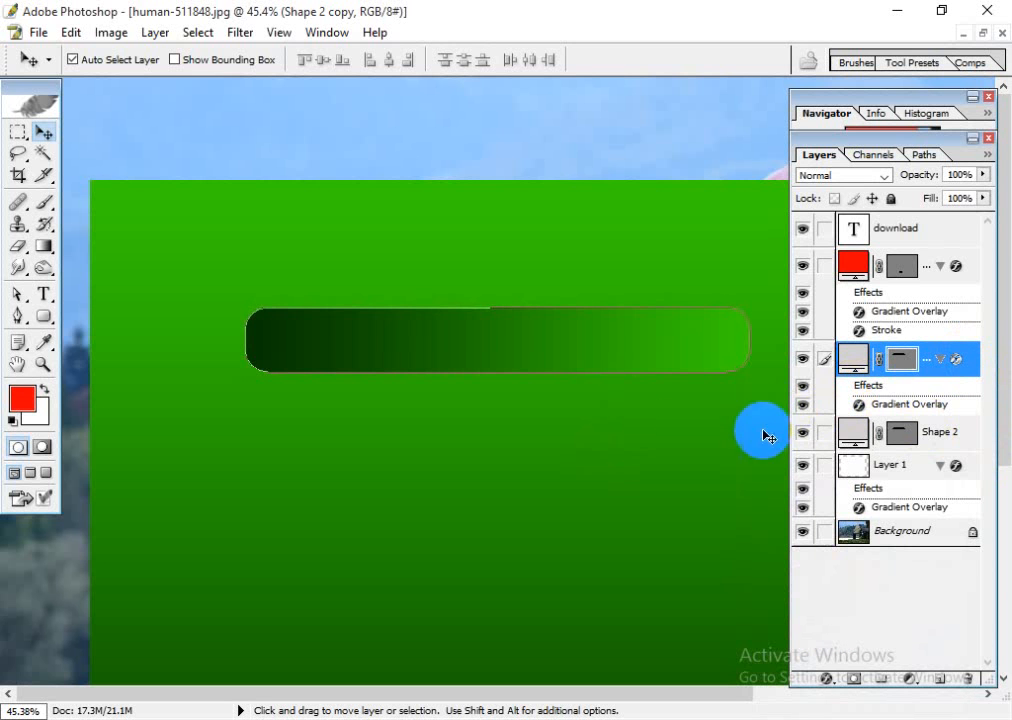
key("Delete")
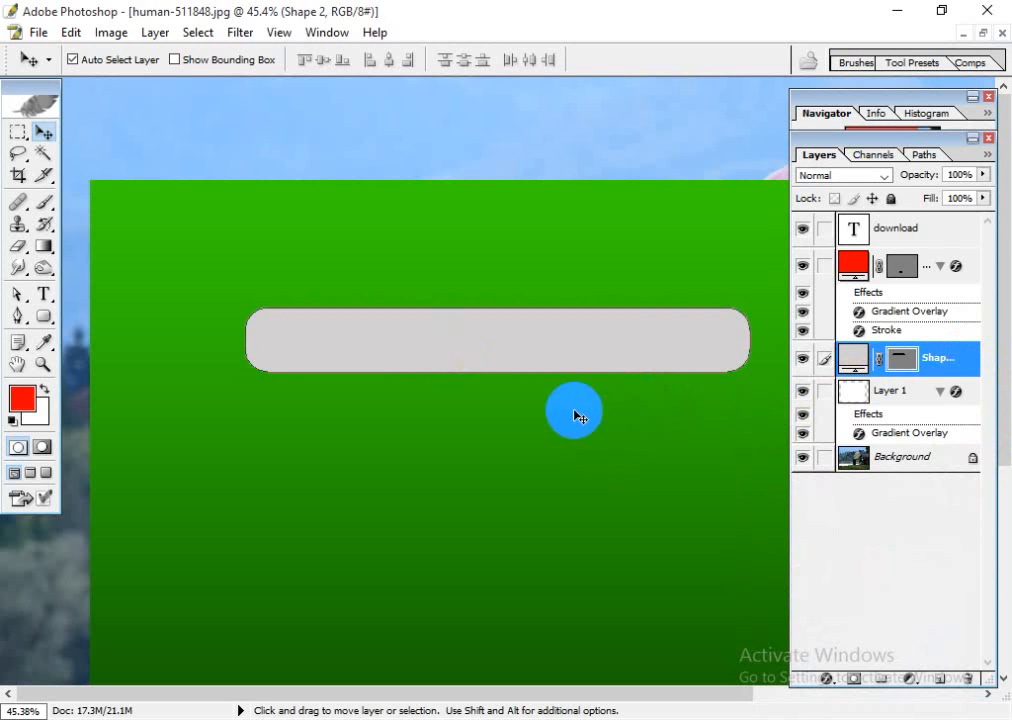
left_click(940, 678)
left_click_drag(905, 390, 932, 358)
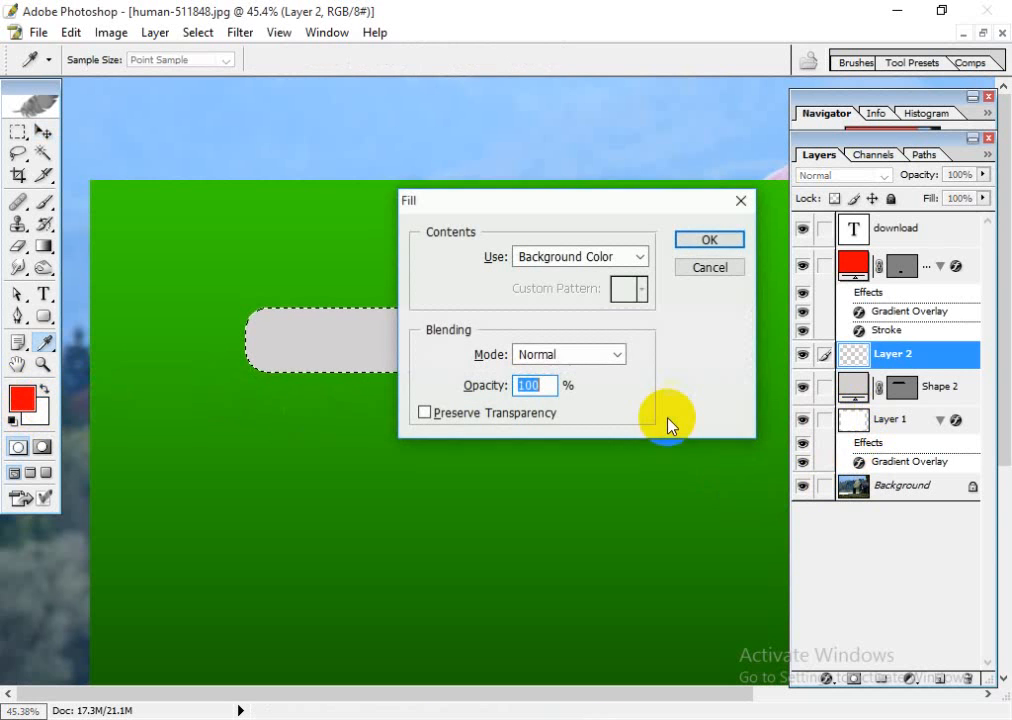
- Fill the bar-shaped selection on the new layer with the foreground color at 100% opacity
key("shift+BackSpace")
left_click(590, 262)
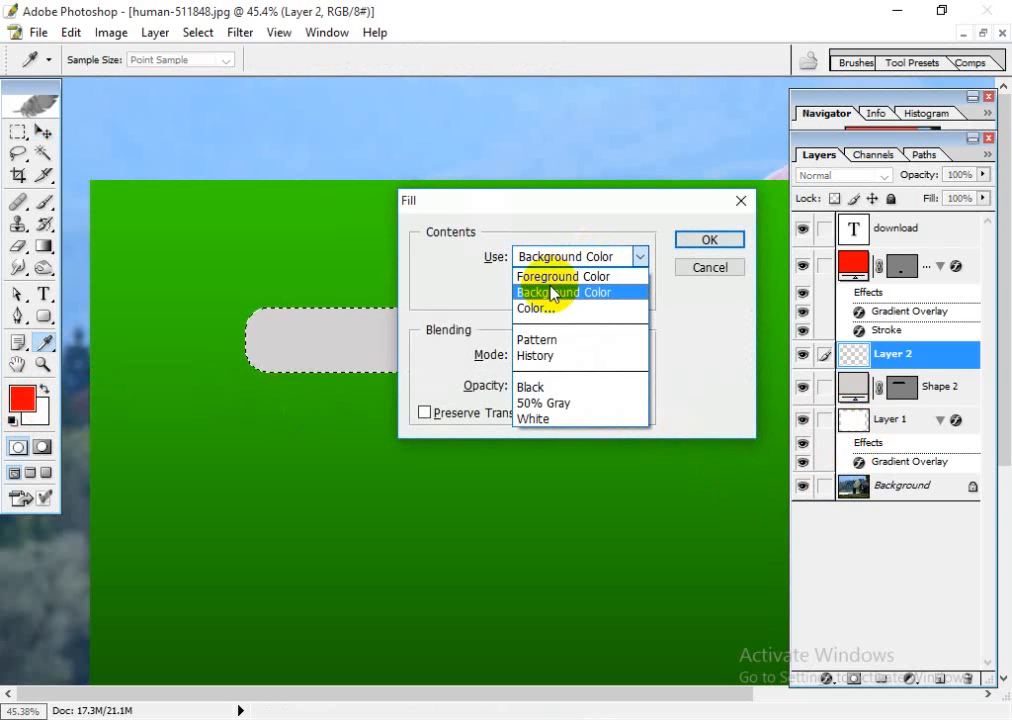
left_click(551, 276)
left_click(702, 241)
key("v")
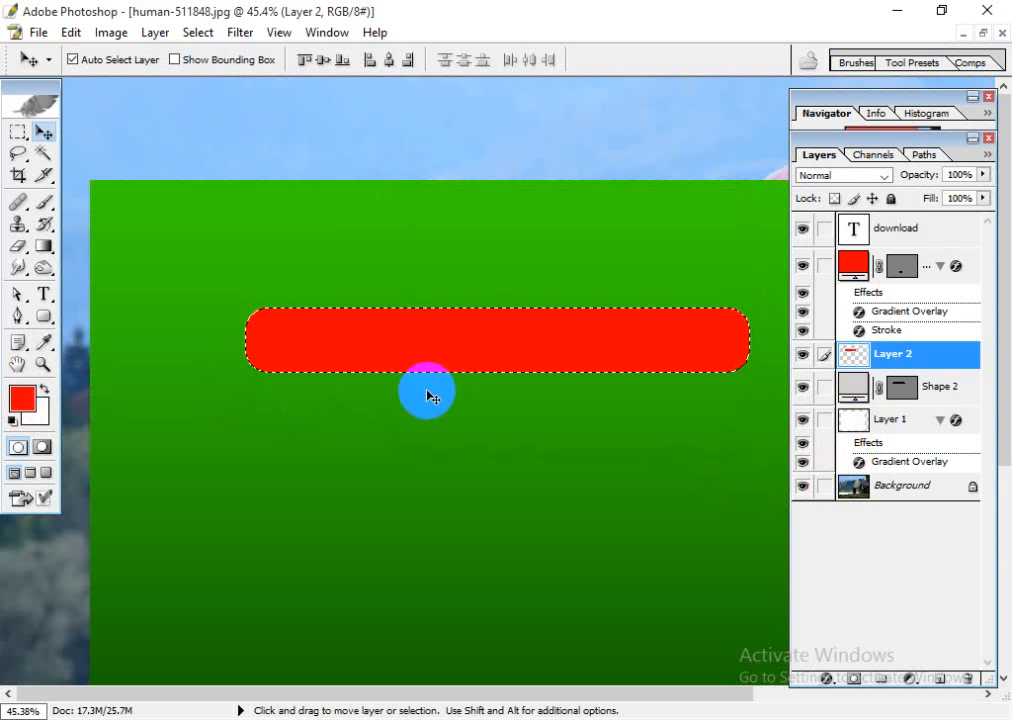
- Apply a Gradient Overlay to the filled bar's layer using the Green gradient preset at a 0° angle
double_click(958, 356)
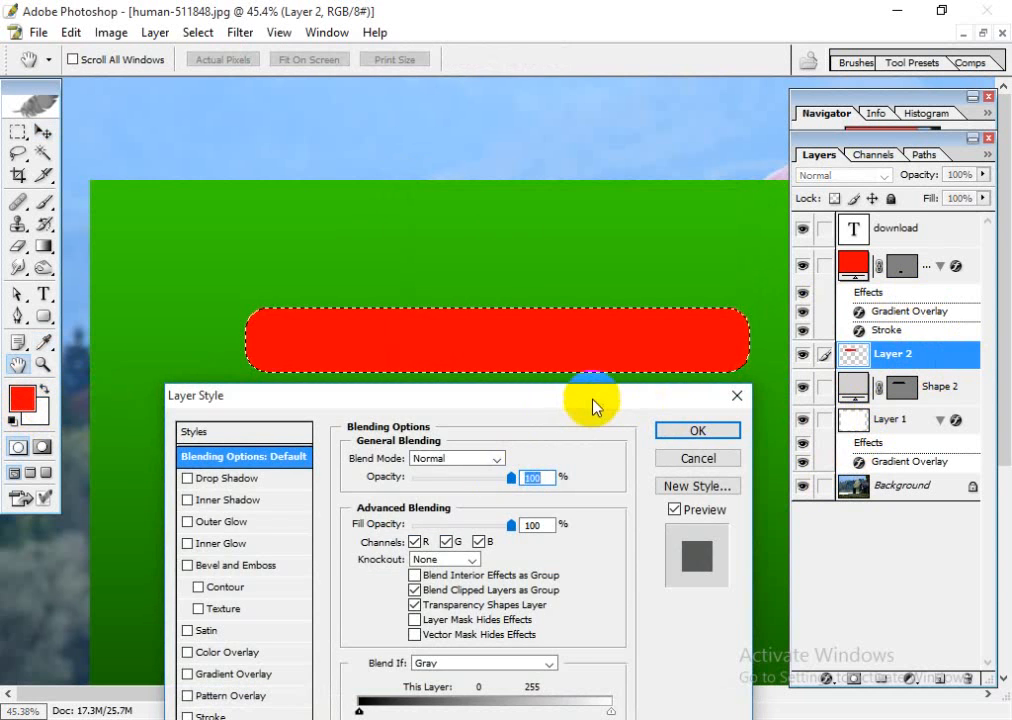
left_click_drag(593, 405, 670, 313)
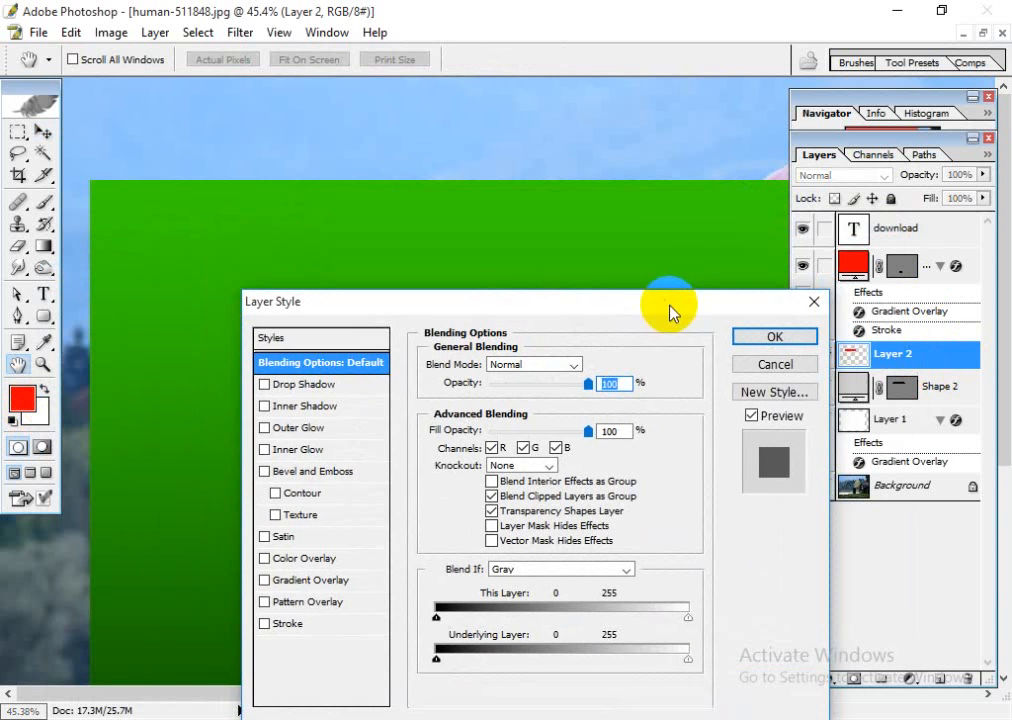
left_click(310, 580)
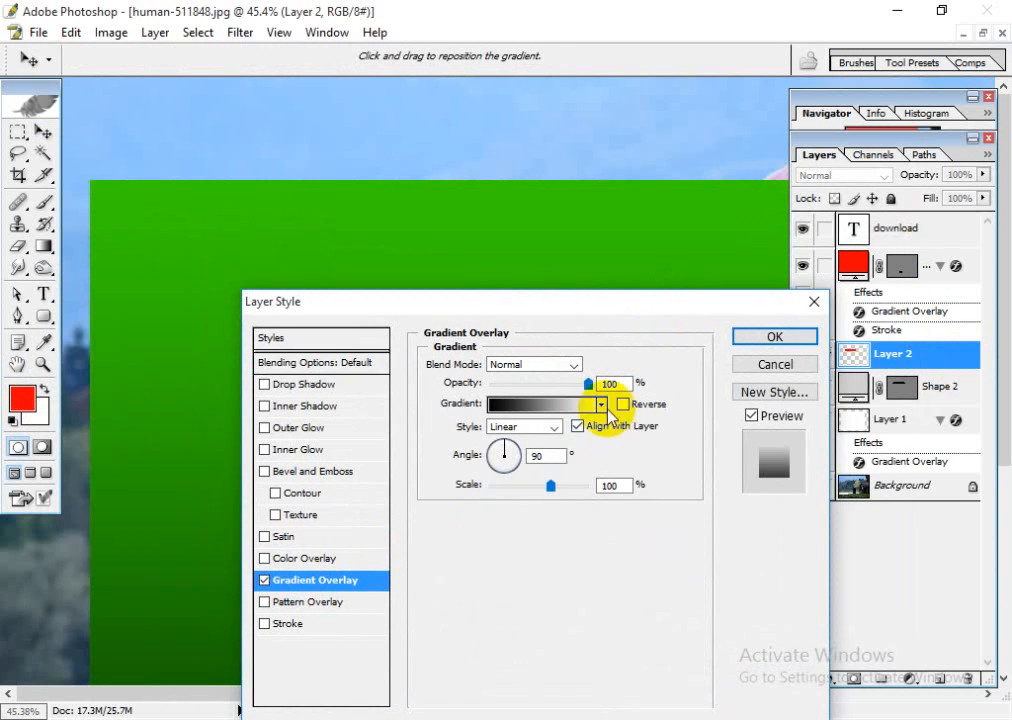
left_click(530, 403)
left_click(795, 205)
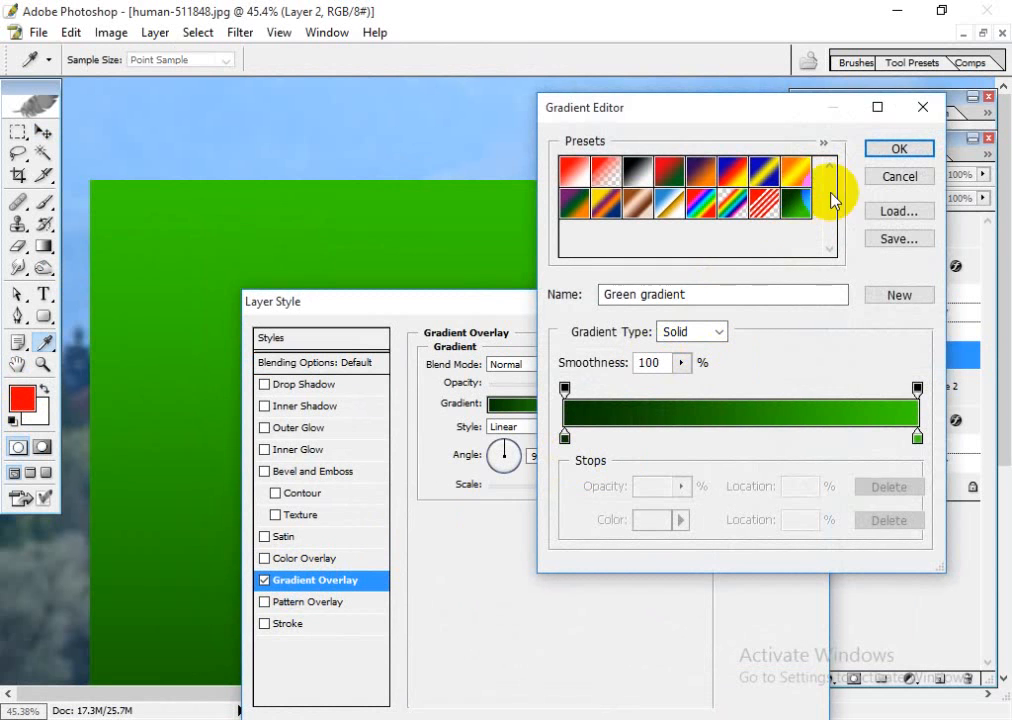
left_click(897, 150)
left_click_drag(553, 457, 429, 458)
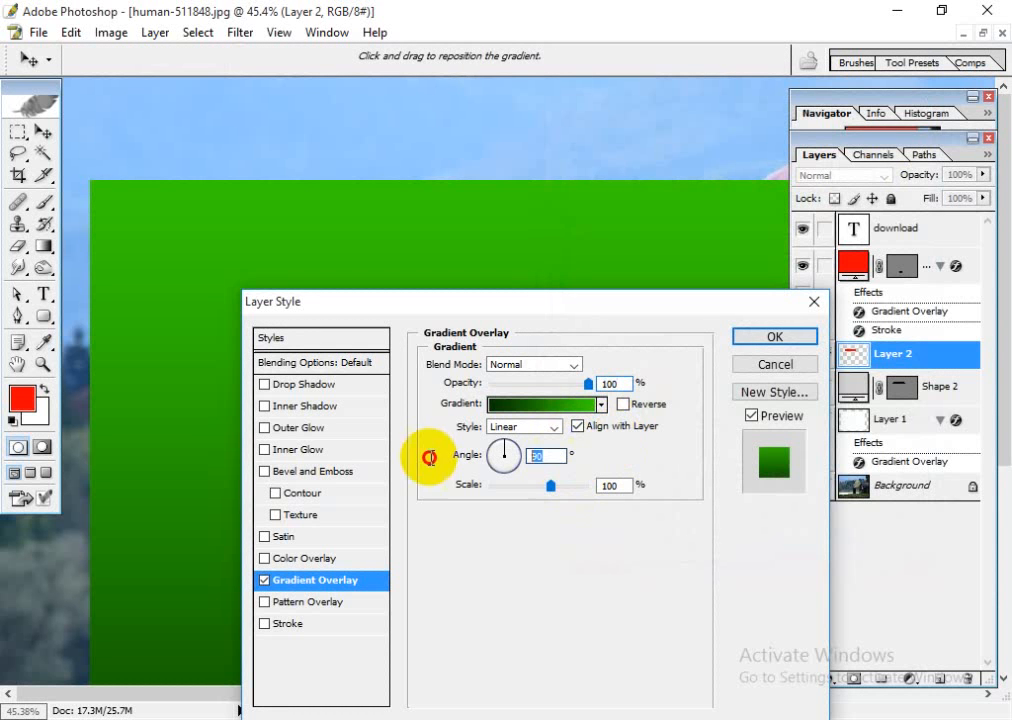
type("0")
left_click(752, 344)
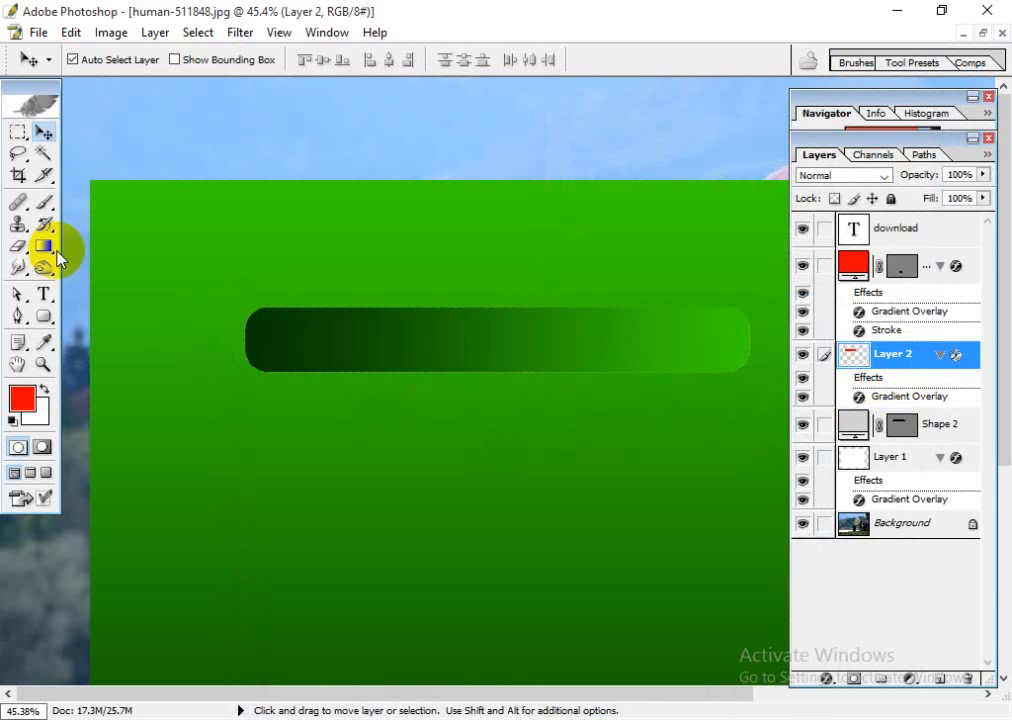
- Delete the right part of the gradient bar with a rectangular marquee selection, and deselect it
left_click(19, 131)
left_click_drag(766, 281, 520, 490)
key("Delete")
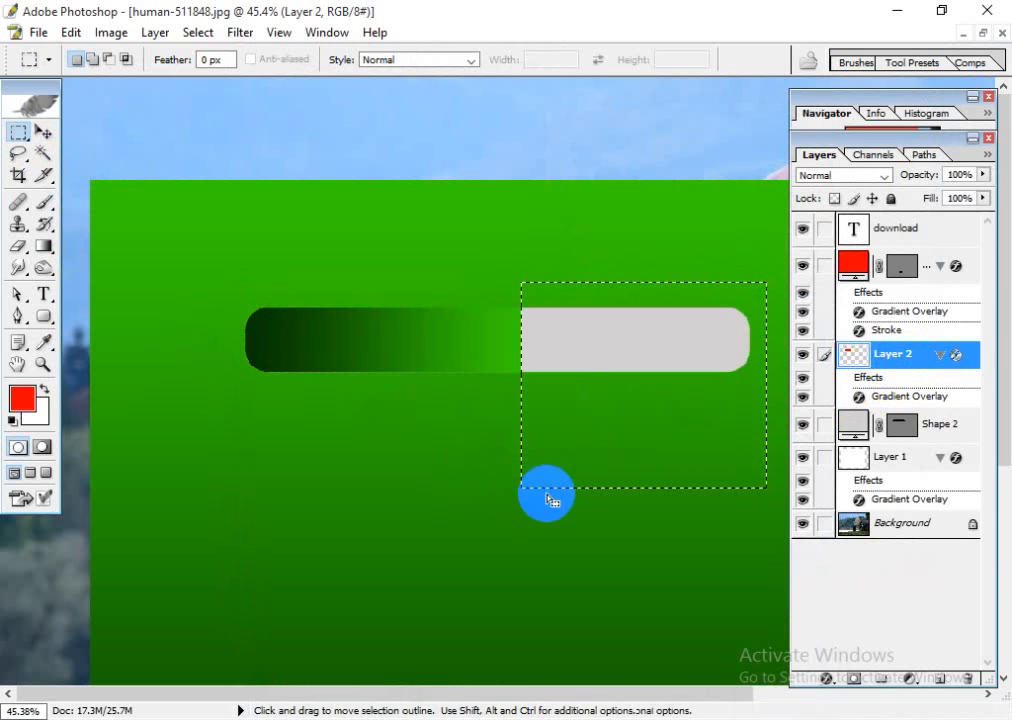
key("ctrl+d")
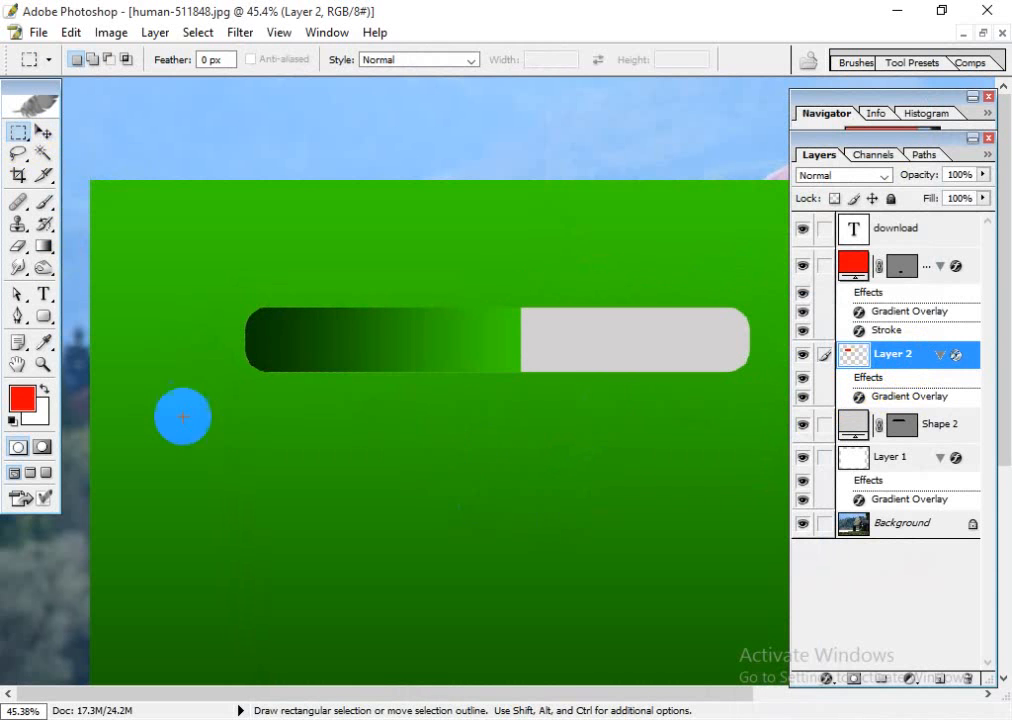
- Free-transform the gray bar to 99.6% width and 102.7% height around its center
left_click(43, 131)
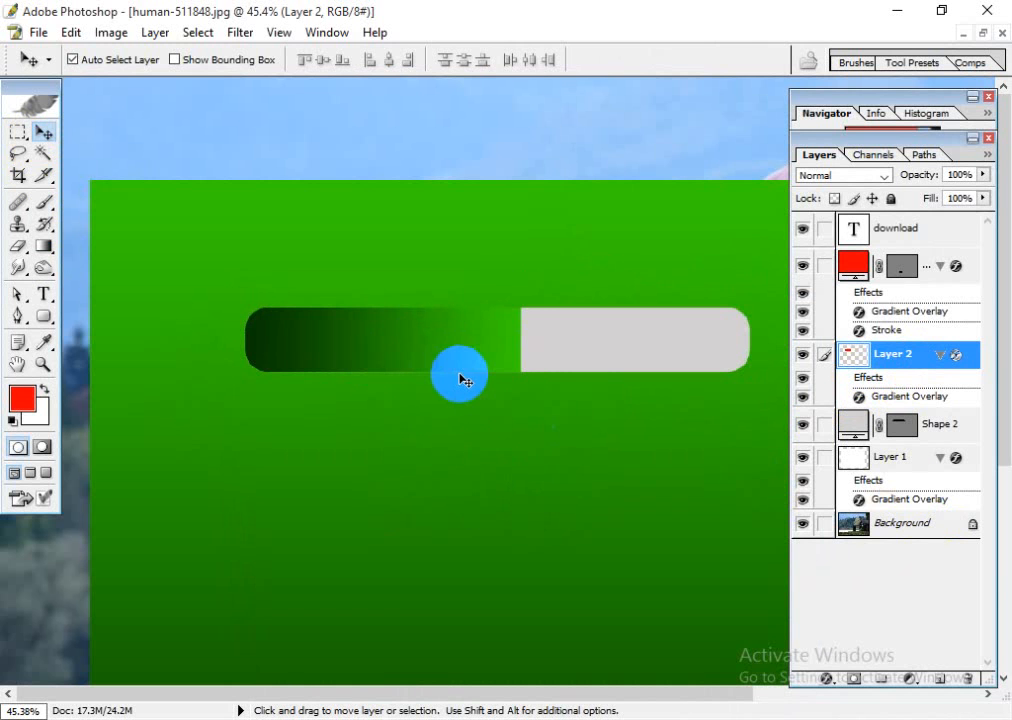
left_click(598, 352)
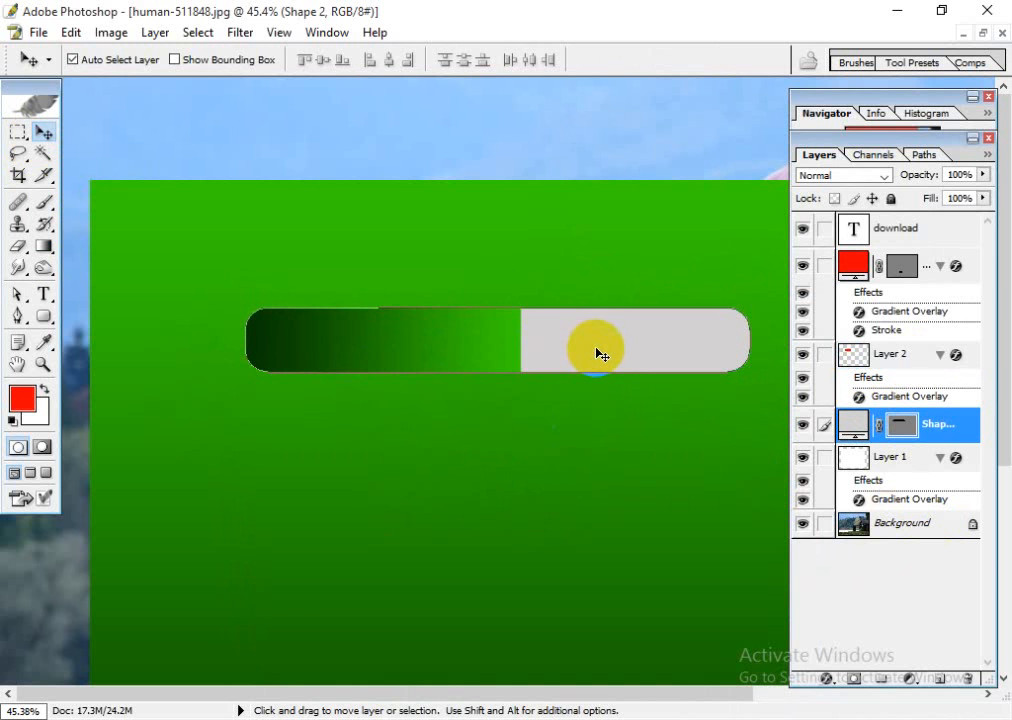
key("ctrl+t")
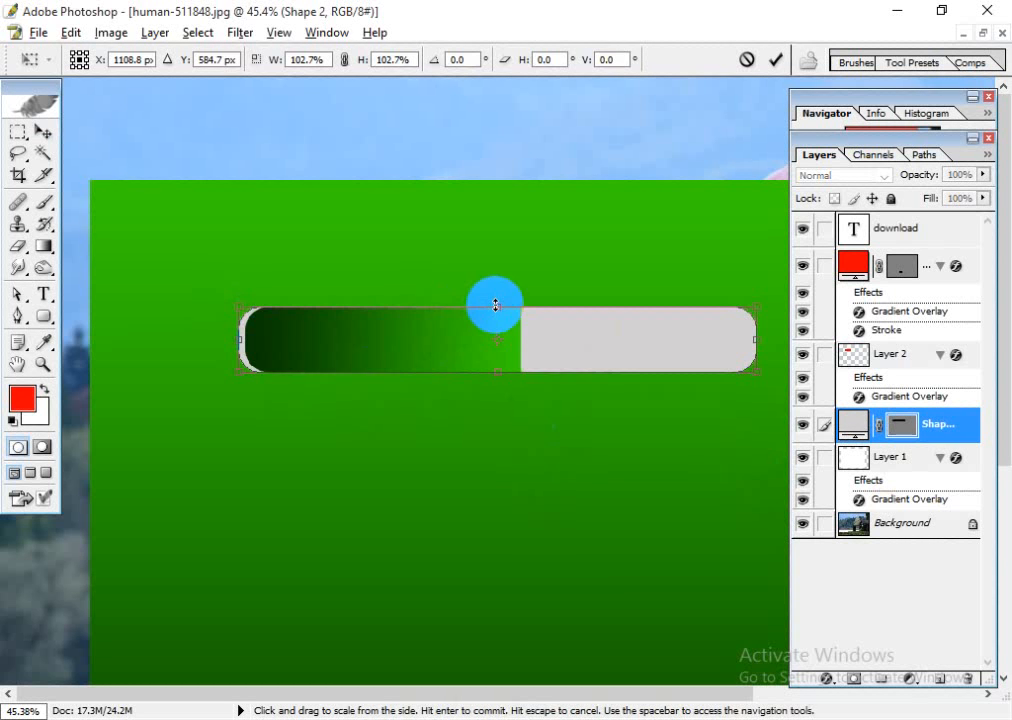
left_click_drag(495, 306, 495, 297)
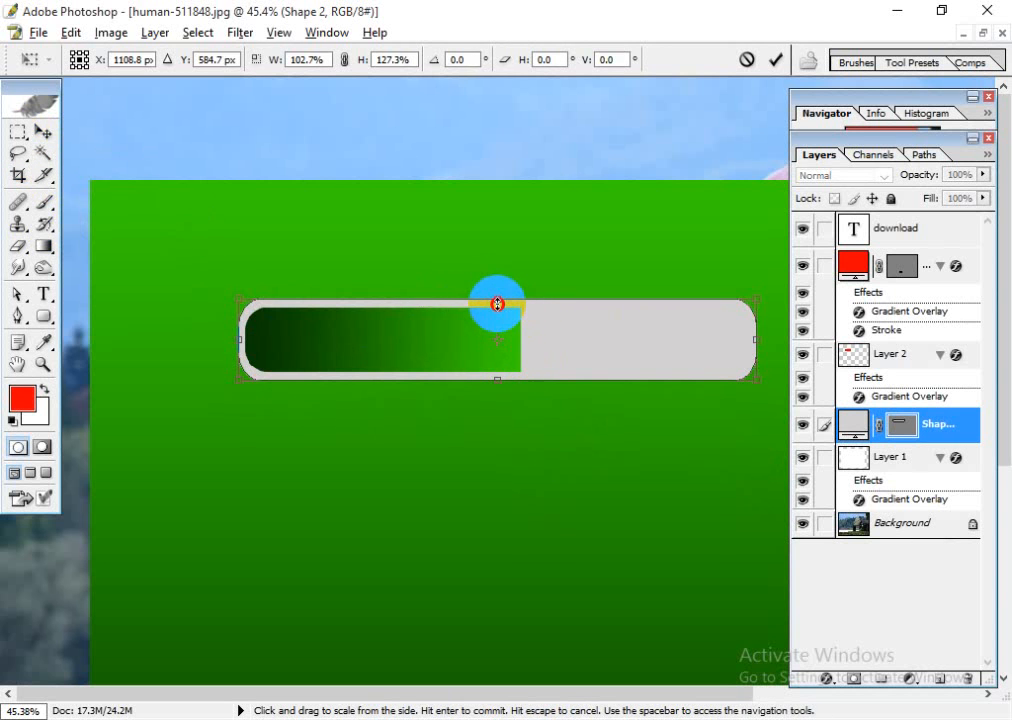
left_click_drag(497, 304, 497, 311)
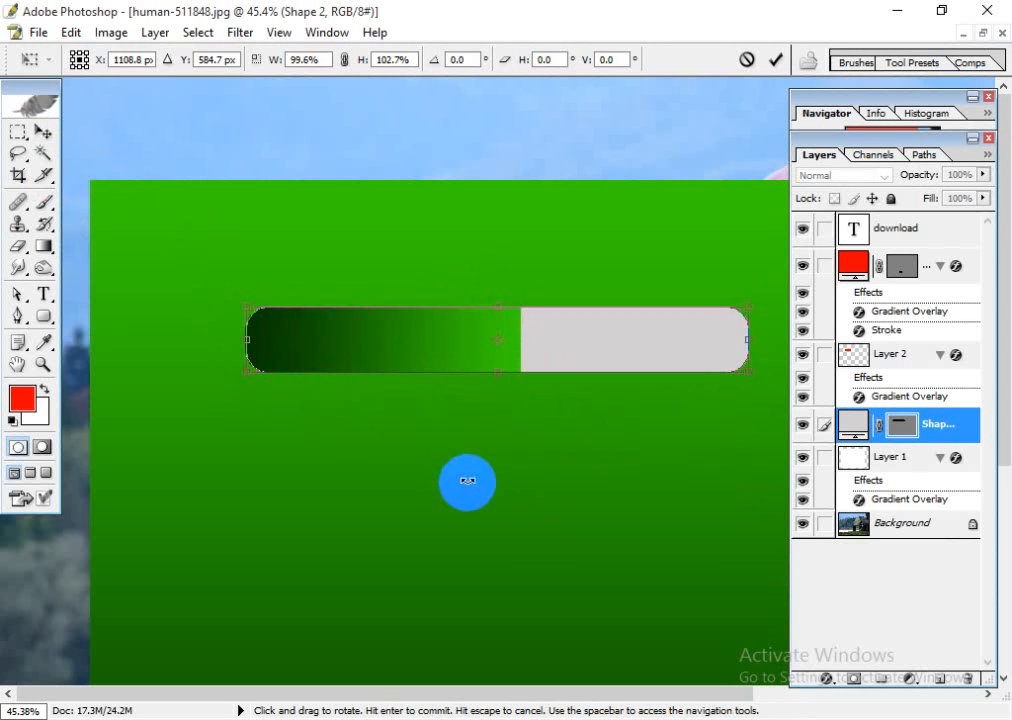
key("Return")
- Nudge the gradient bar down slightly, and stretch its height a little beyond the gray bar
left_click(538, 455)
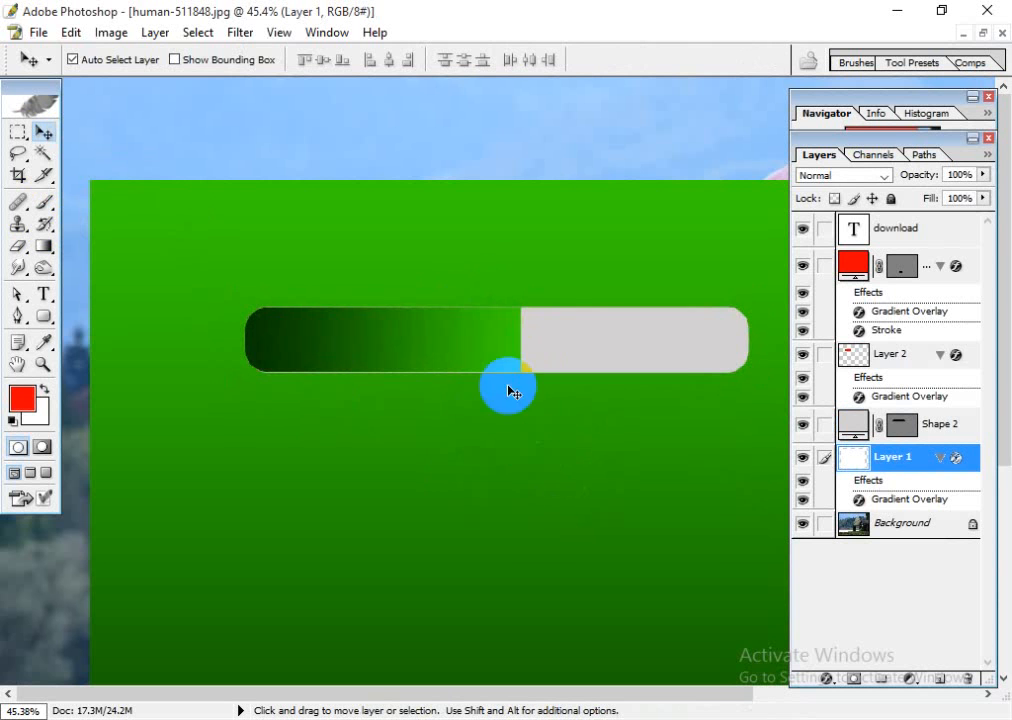
left_click(488, 341)
key("Down")
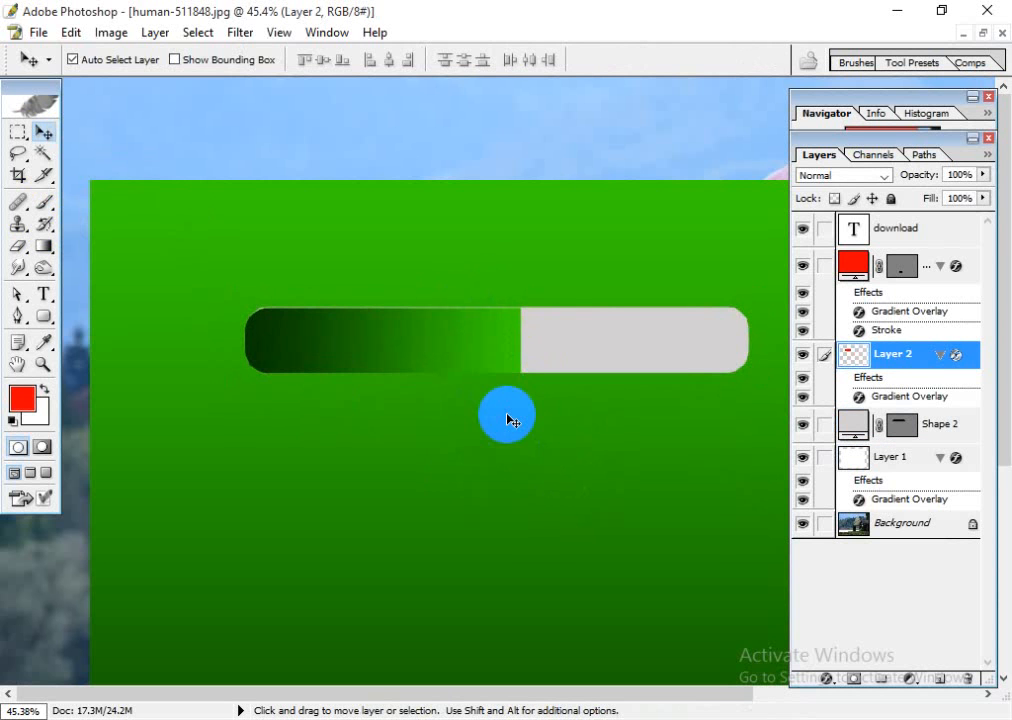
key("ctrl+t")
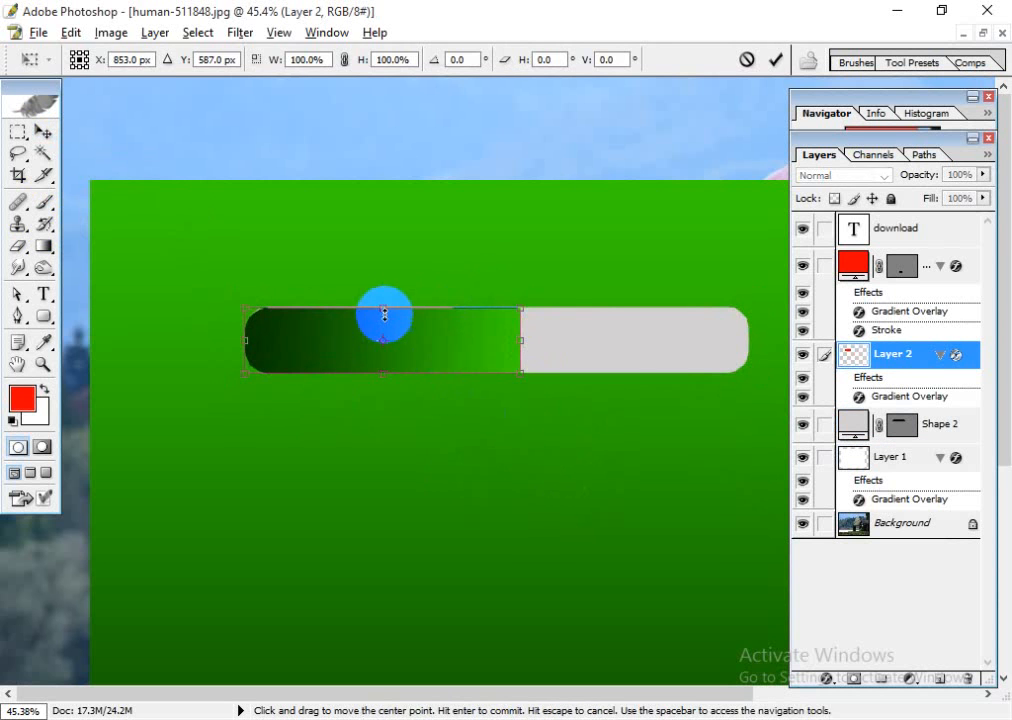
left_click_drag(384, 308, 382, 305)
key("Return")
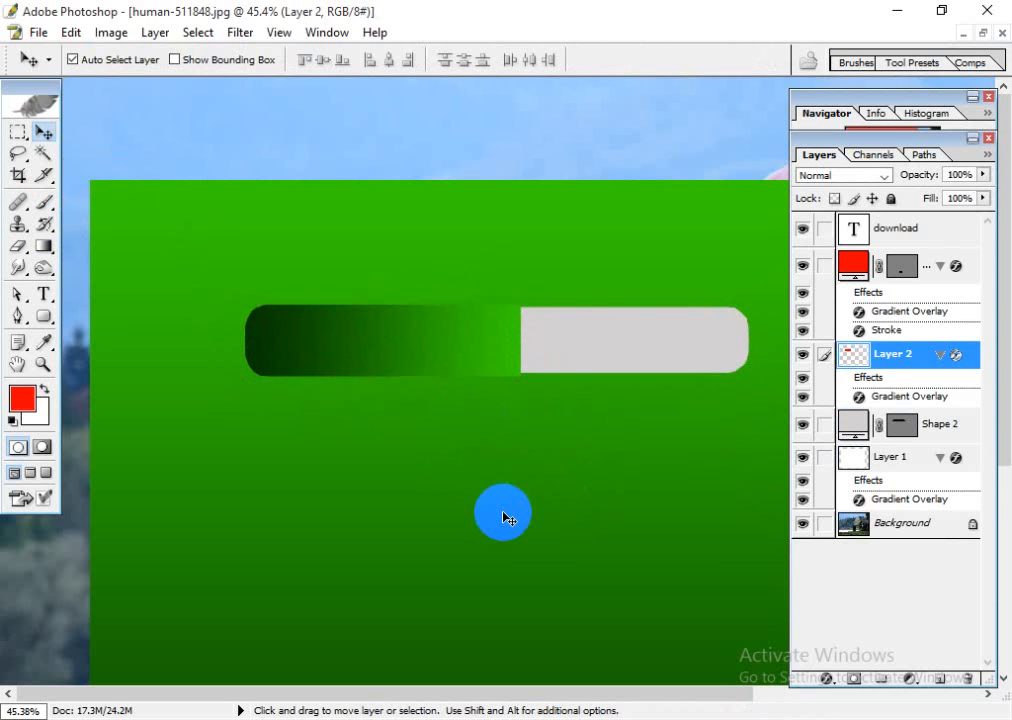
- Scale the gradient bar's height to 91.4% from its lower edge to match the gray bar
key("ctrl+alt+0")
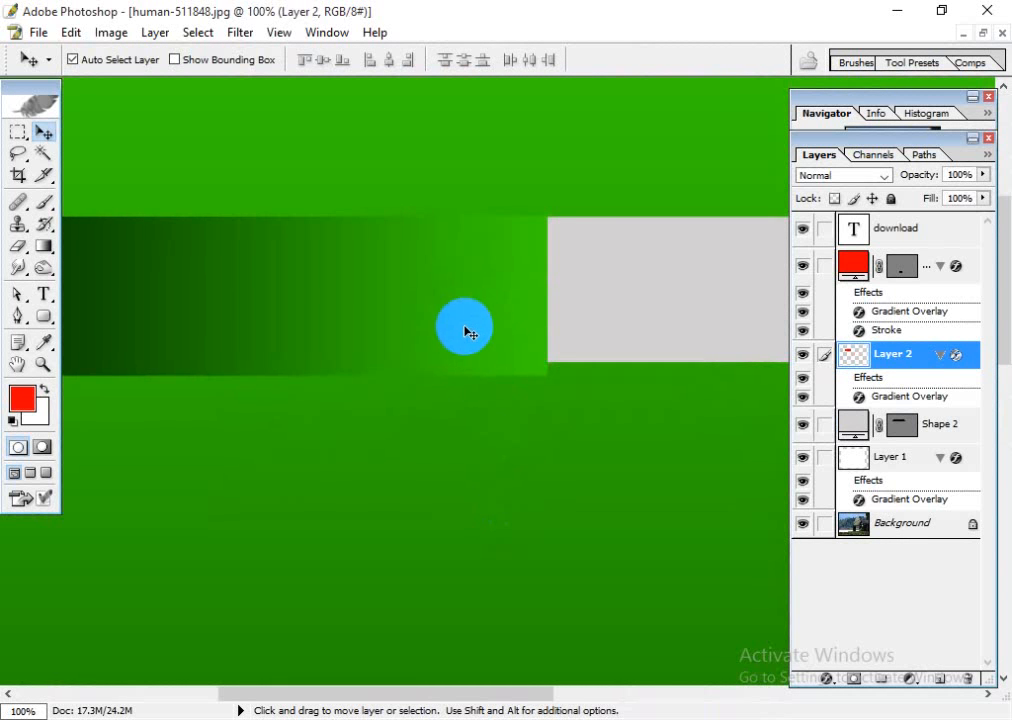
key("ctrl+t")
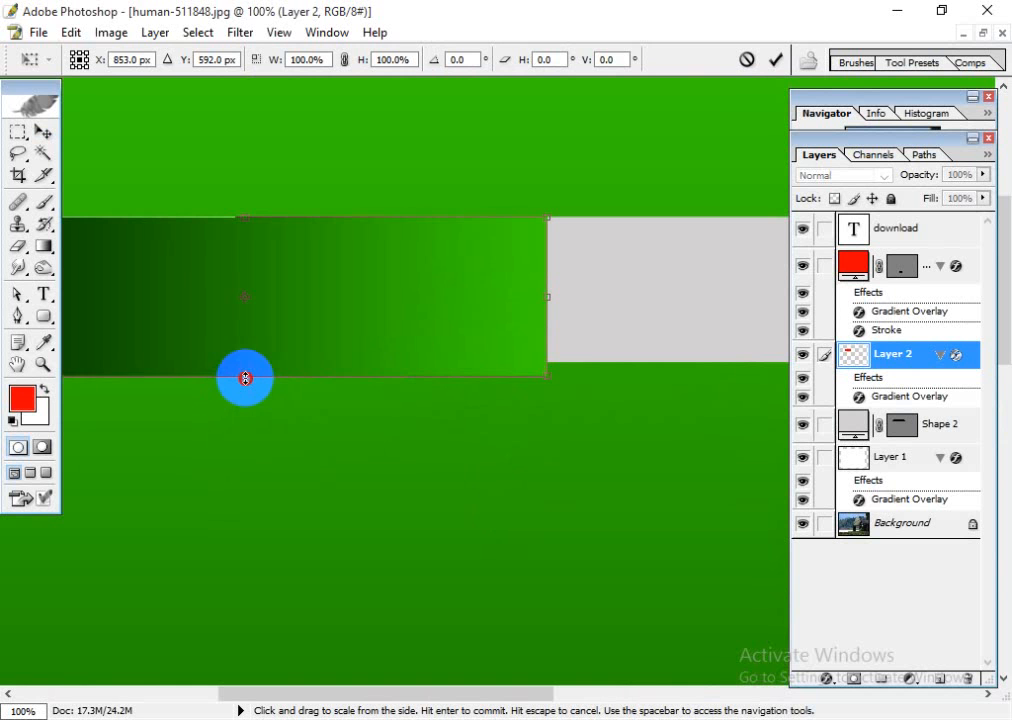
left_click_drag(245, 377, 244, 371)
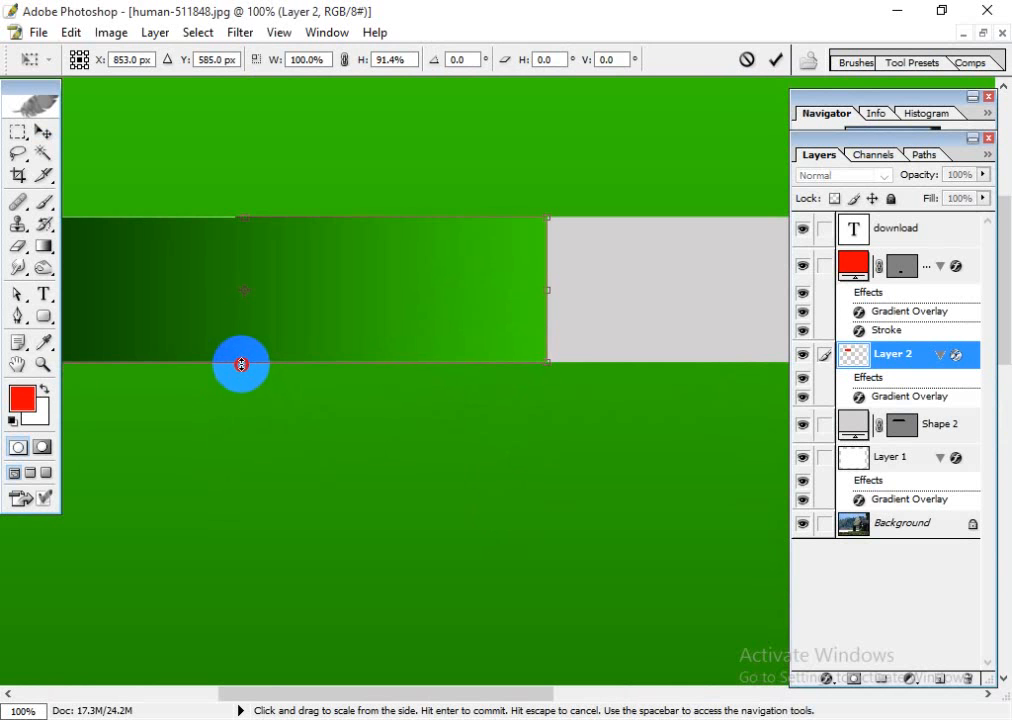
key("Return")
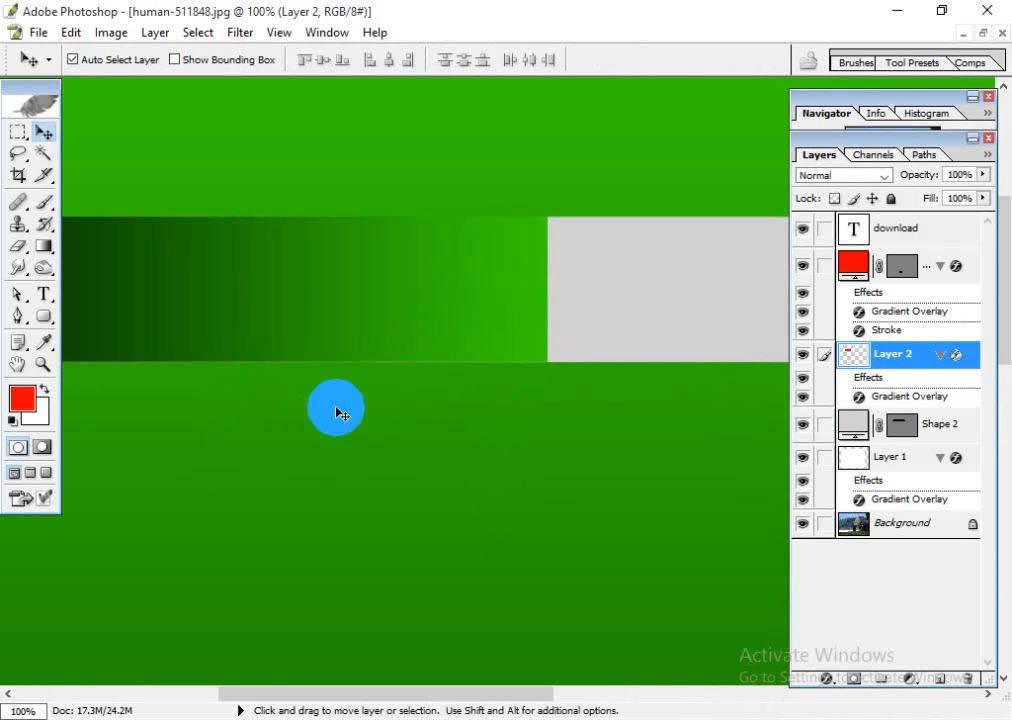
- Nudge the gradient bar up so its edges line up with the gray bar
key("ctrl+minus")
key("ctrl+minus")
left_click(577, 481)
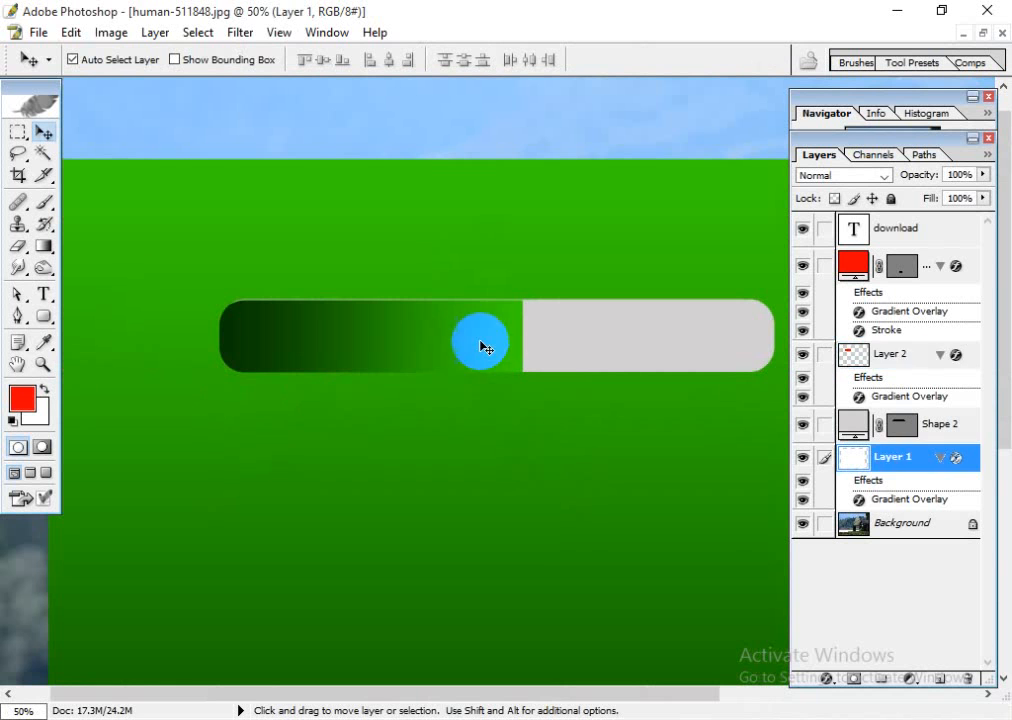
left_click(480, 343)
key("Up")
left_click(510, 449)
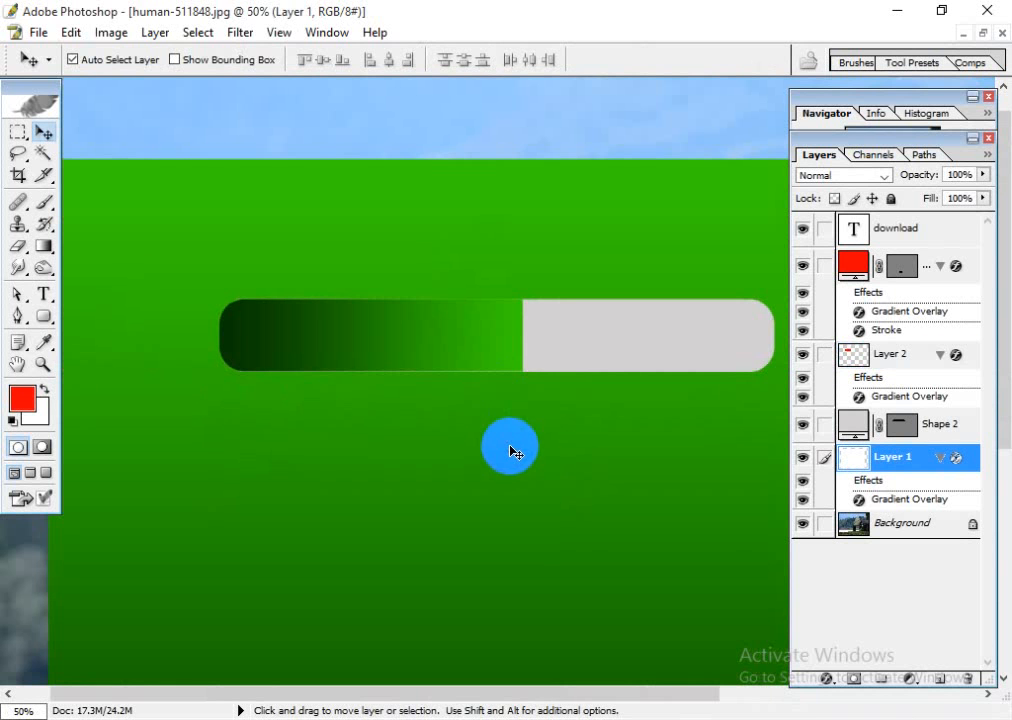
- Hide and show the gradient bar's layer, and create a new layer set above it
left_click(895, 362)
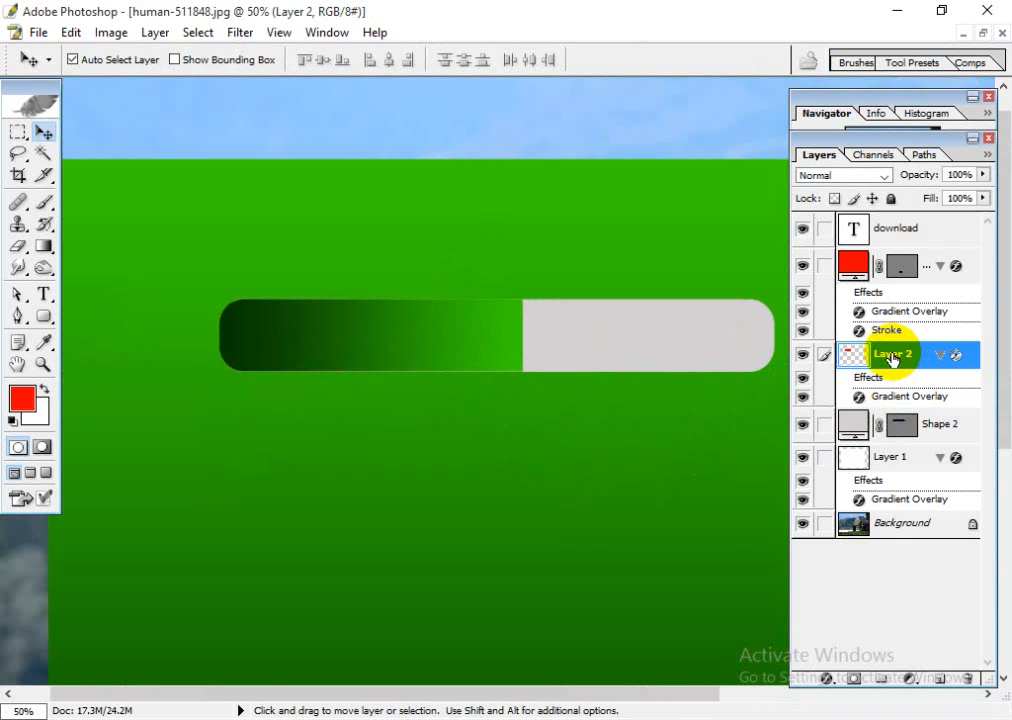
left_click(802, 355)
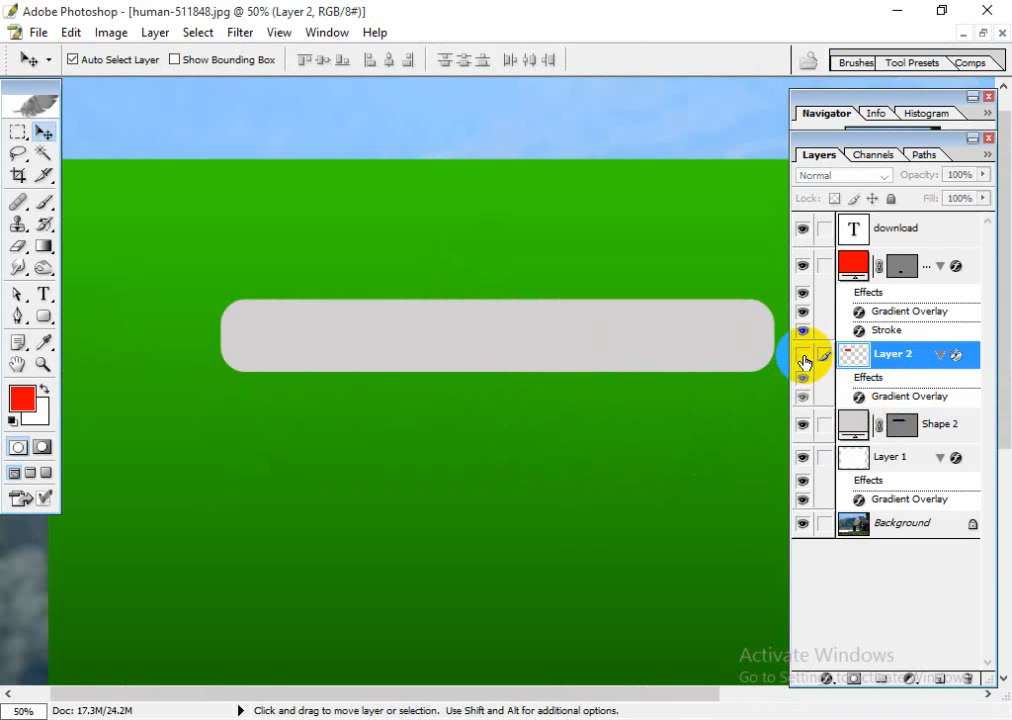
left_click(802, 355)
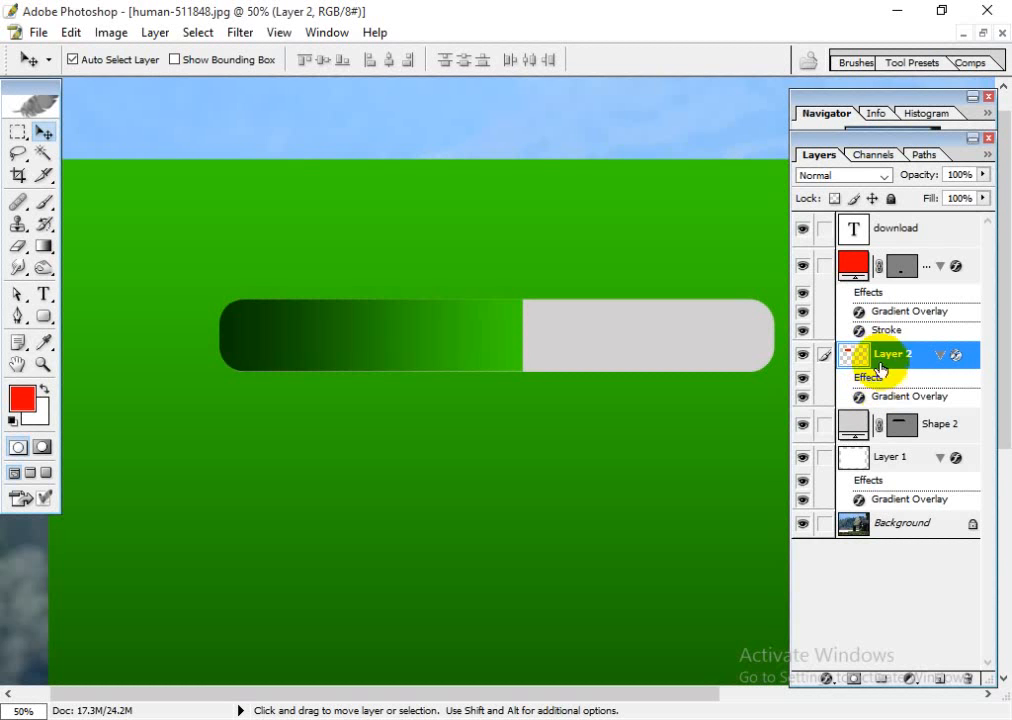
left_click(881, 684)
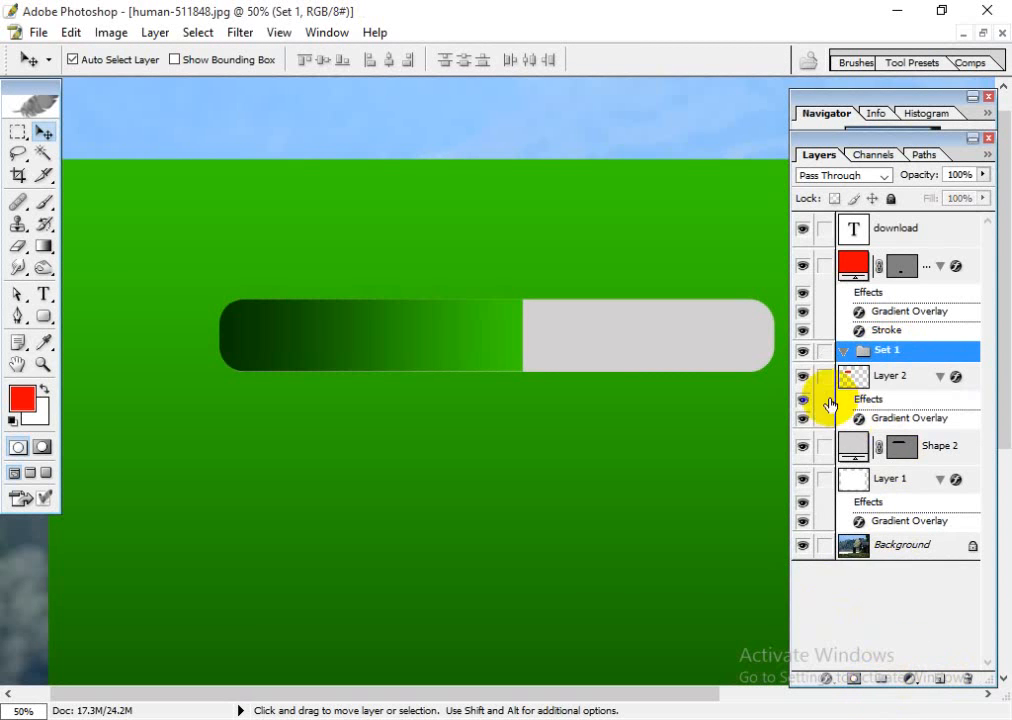
- Move the gradient bar's layer and the gray bar's shape layer into Set 1, collapse the set, and toggle its visibility off and on
left_click_drag(854, 377, 885, 352)
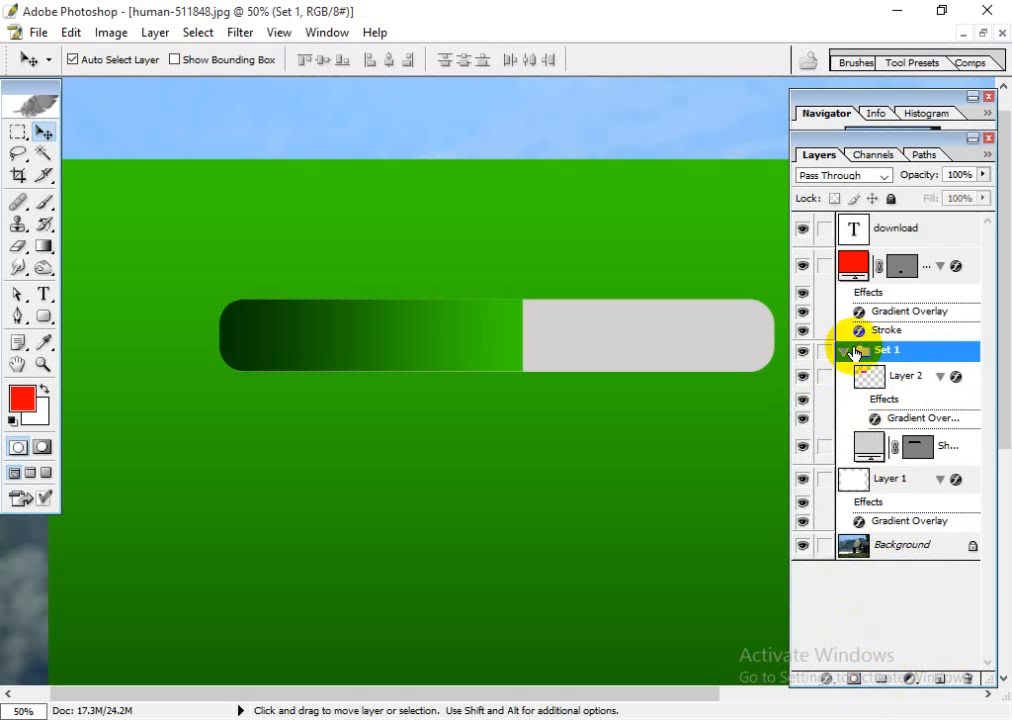
left_click(843, 351)
left_click(806, 351)
left_click(806, 351)
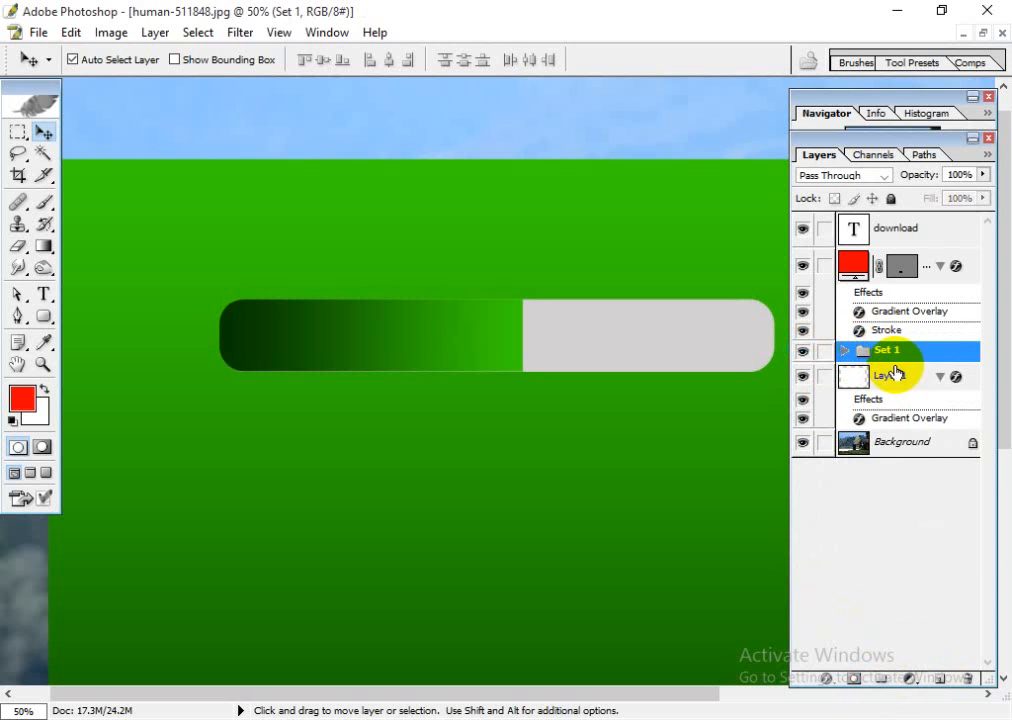
- Duplicate Set 1 and move the copied progress bar straight down by about 240 px, below the original
left_click_drag(889, 356, 937, 675)
key("ctrl+t")
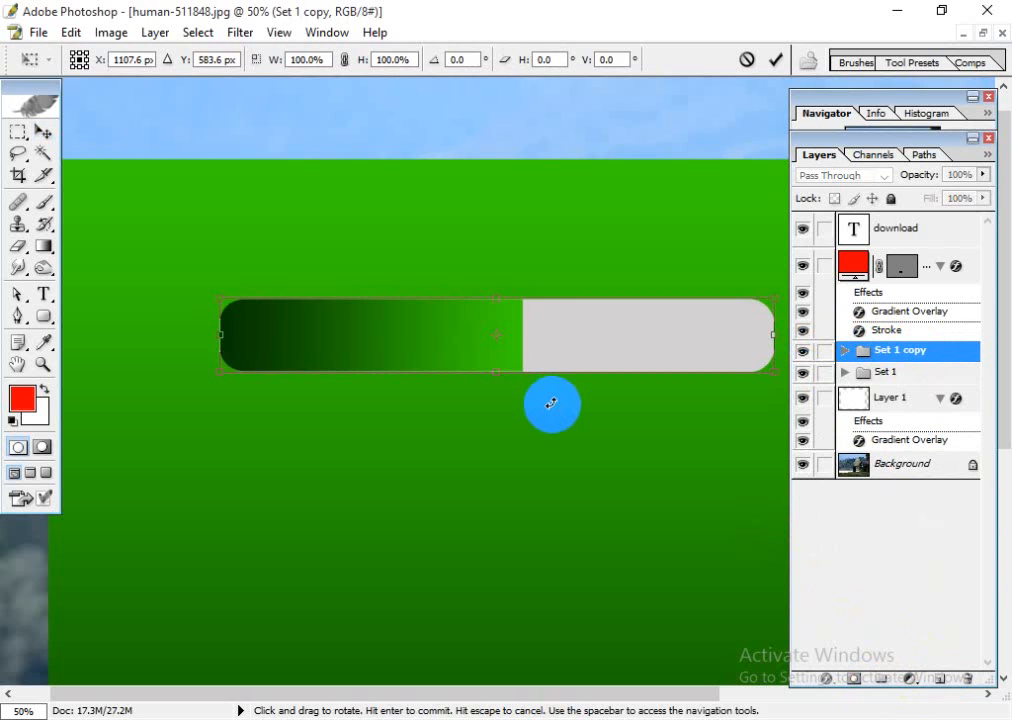
key("shift+Down")
key("shift+Down")
key("shift+Down")
key("shift+Down")
key("shift+Down")
key("shift+Down")
key("shift+Down")
key("shift+Down")
key("shift+Down")
key("shift+Down")
key("shift+Down")
key("shift+Down")
key("shift+Down")
key("shift+Down")
key("shift+Down")
key("shift+Down")
key("shift+Down")
key("shift+Down")
key("shift+Down")
key("shift+Down")
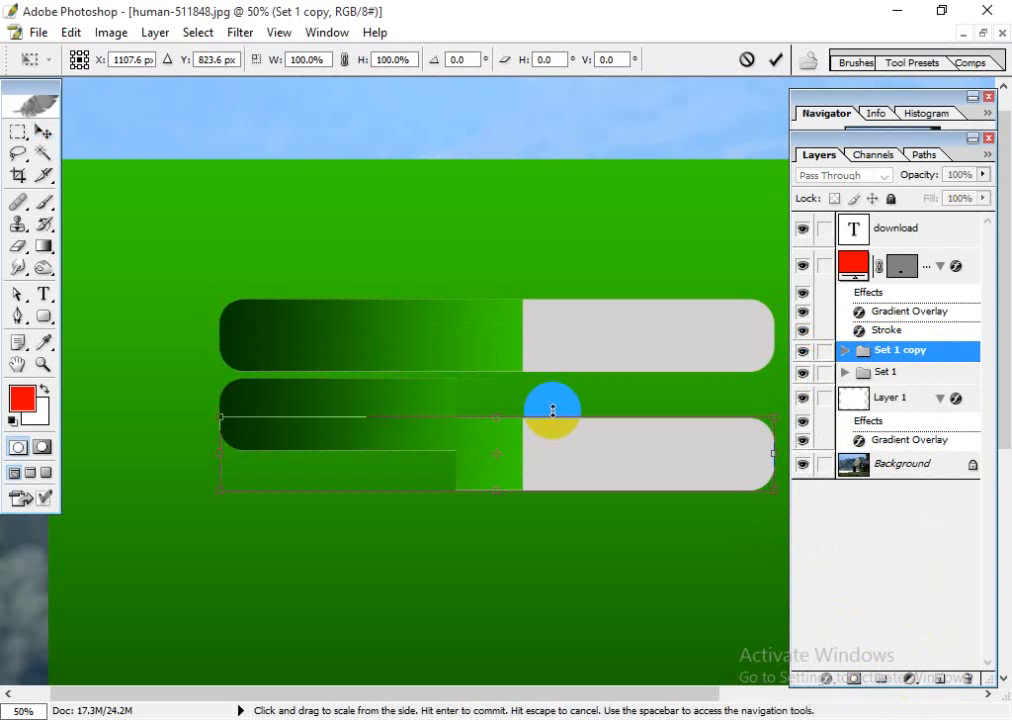
key("Return")
- Shorten the lower progress bar's green gradient from its right end so it covers a little under half of the gray bar
left_click(476, 467)
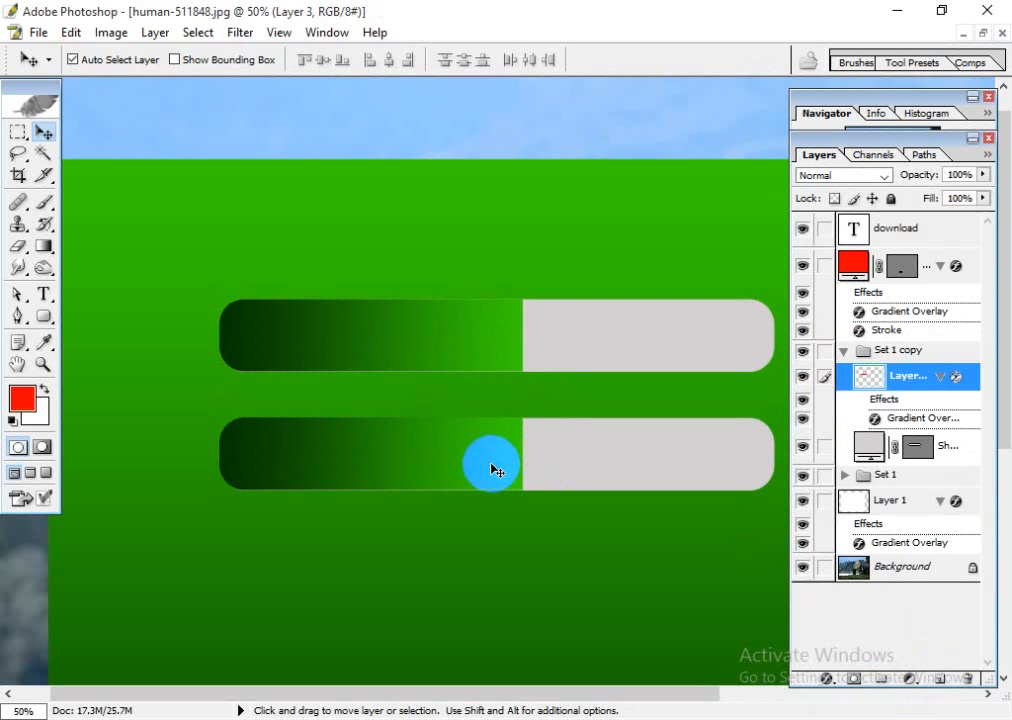
key("ctrl+t")
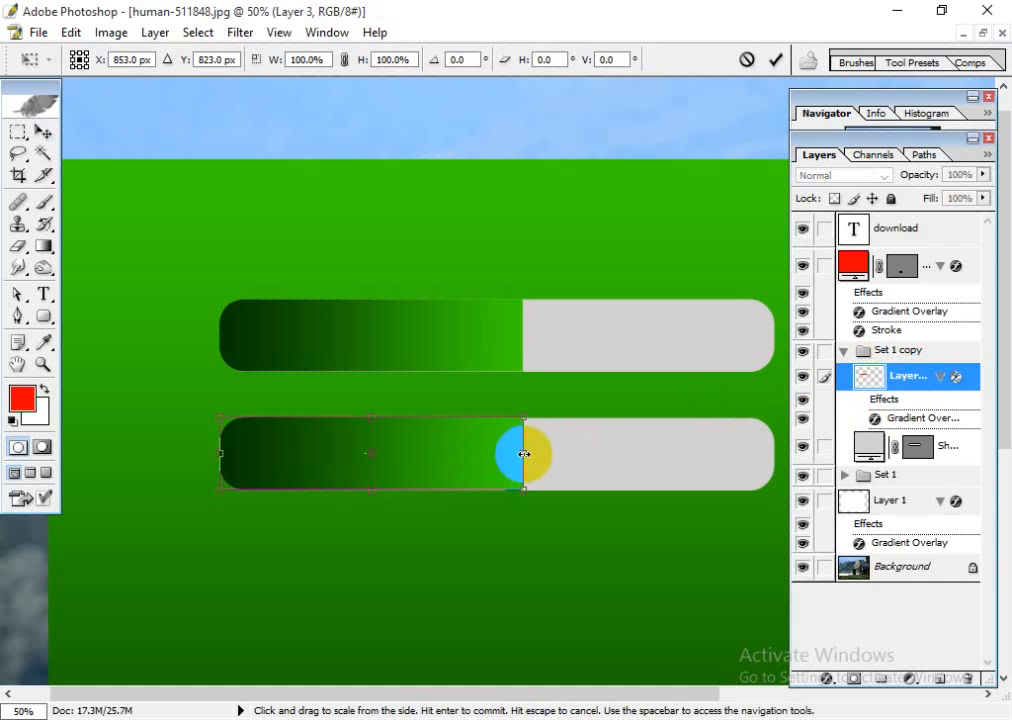
left_click_drag(526, 453, 465, 465)
key("Return")
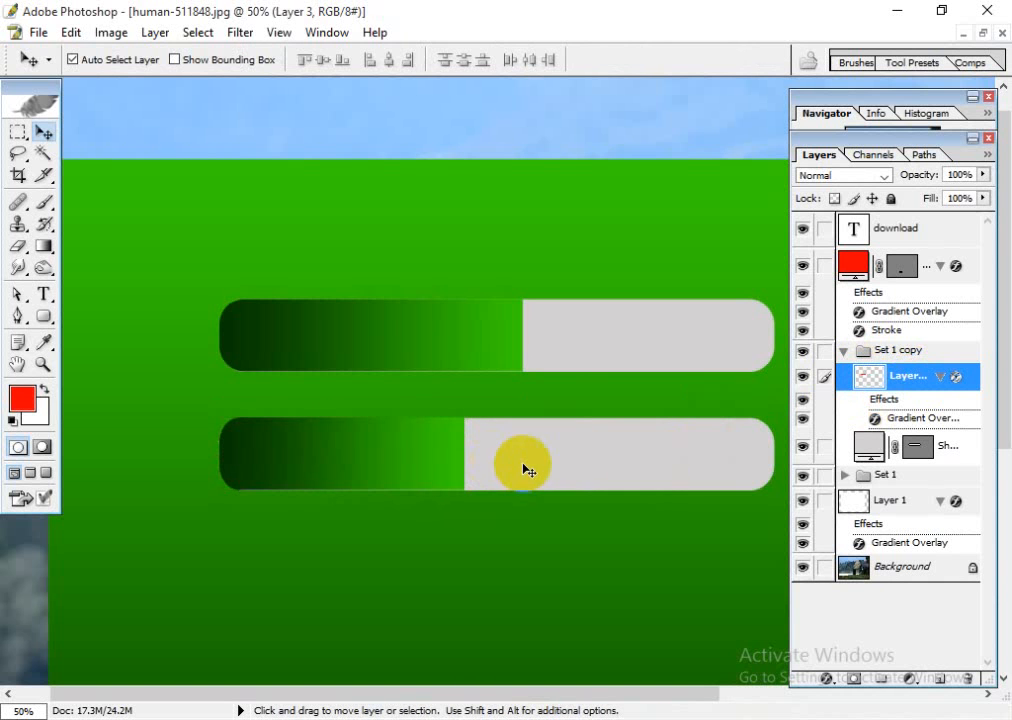
- Add the text "60%" in white Impact, 50 pt, above the progress bars
left_click(43, 294)
left_click(524, 244)
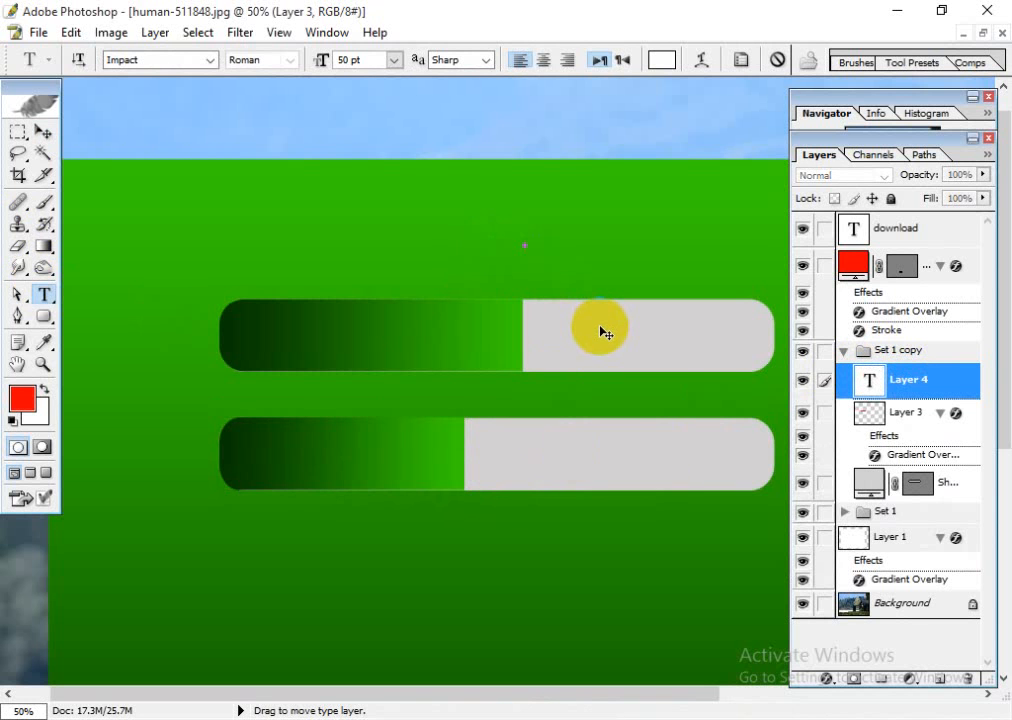
type("60%")
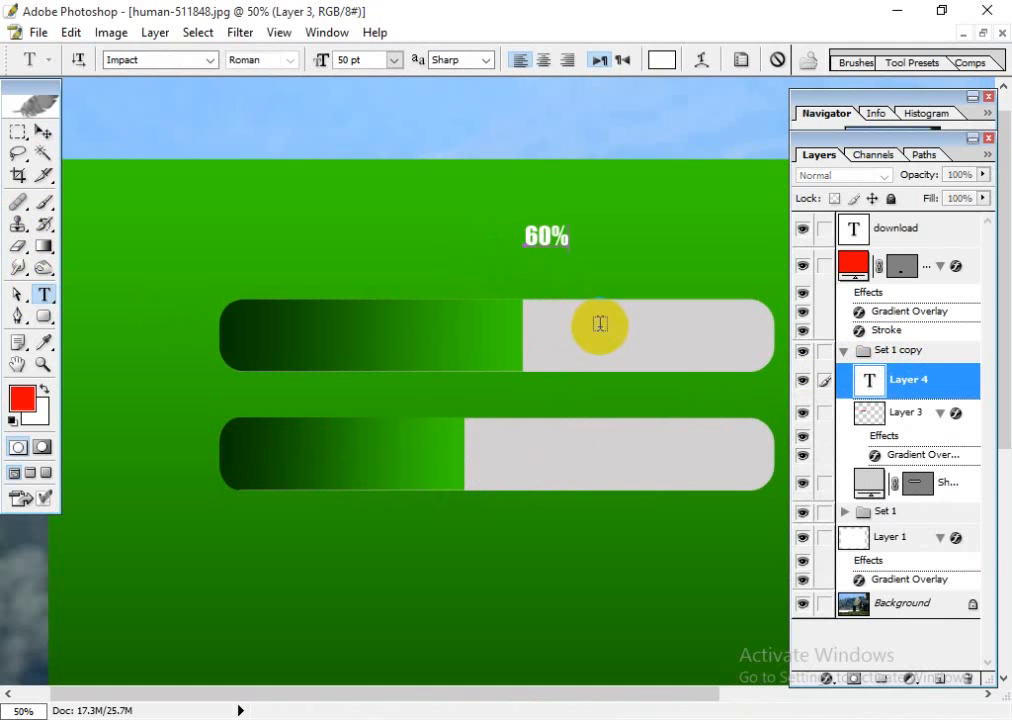
left_click(43, 131)
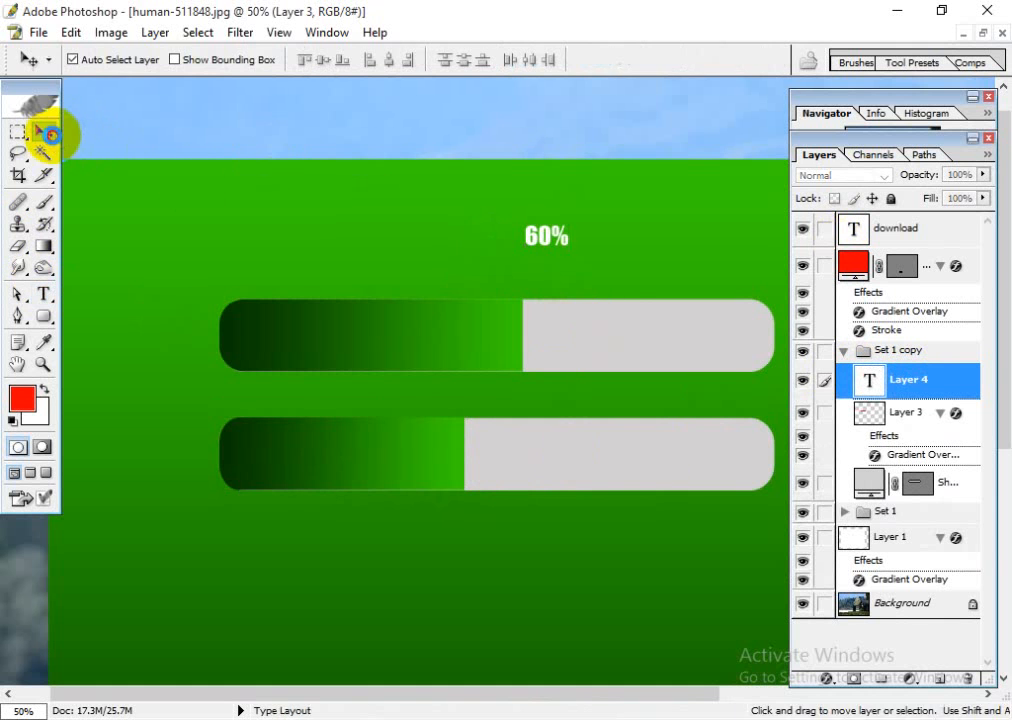
- Place the 60% label at the end of the upper green fill, and copy it onto the lower fill as "40%"
left_click_drag(549, 236, 339, 468)
left_click(45, 295)
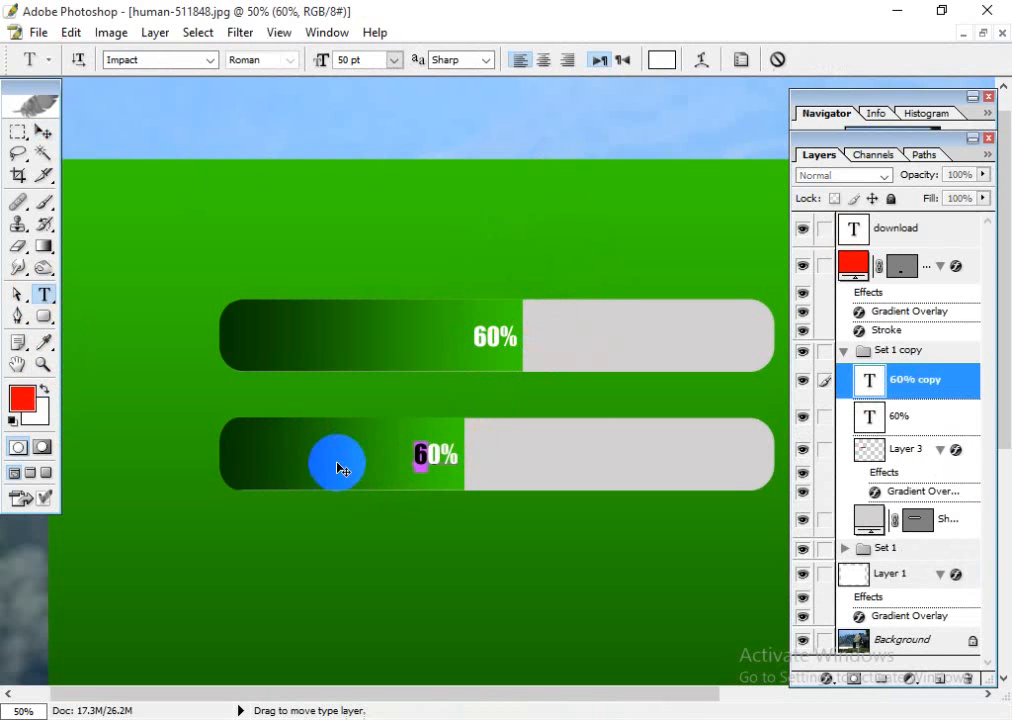
type("4")
left_click(42, 131)
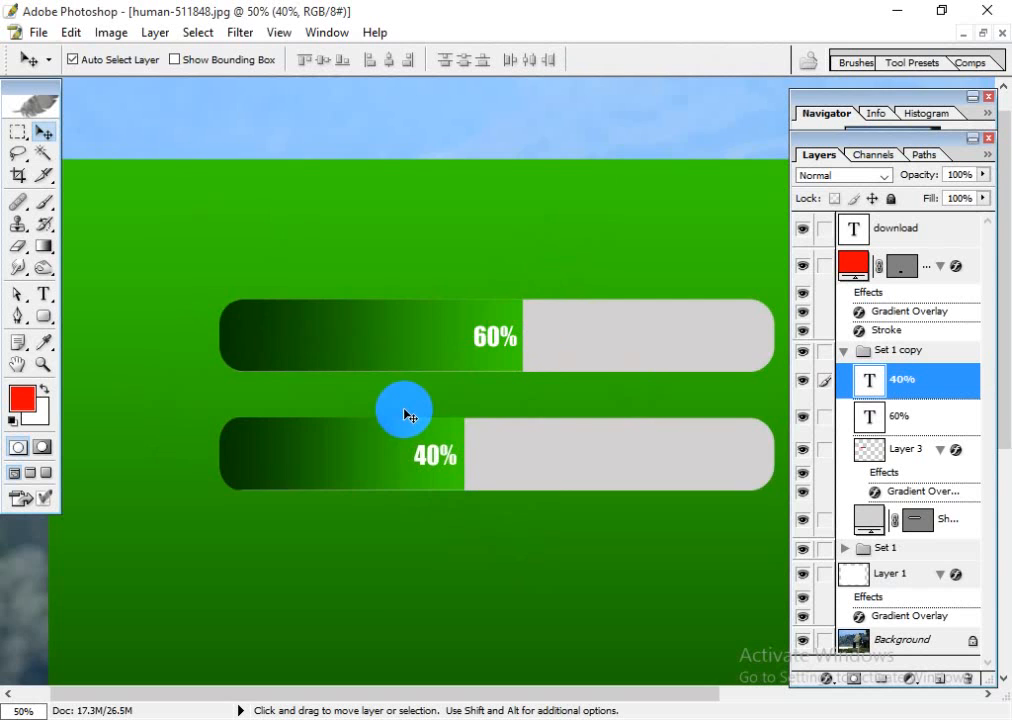
- Switch to the Todo list in Notepad and review the Blending Option entries: Gradient, Shadow and Strock
key("ctrl+minus")
key("ctrl+minus")
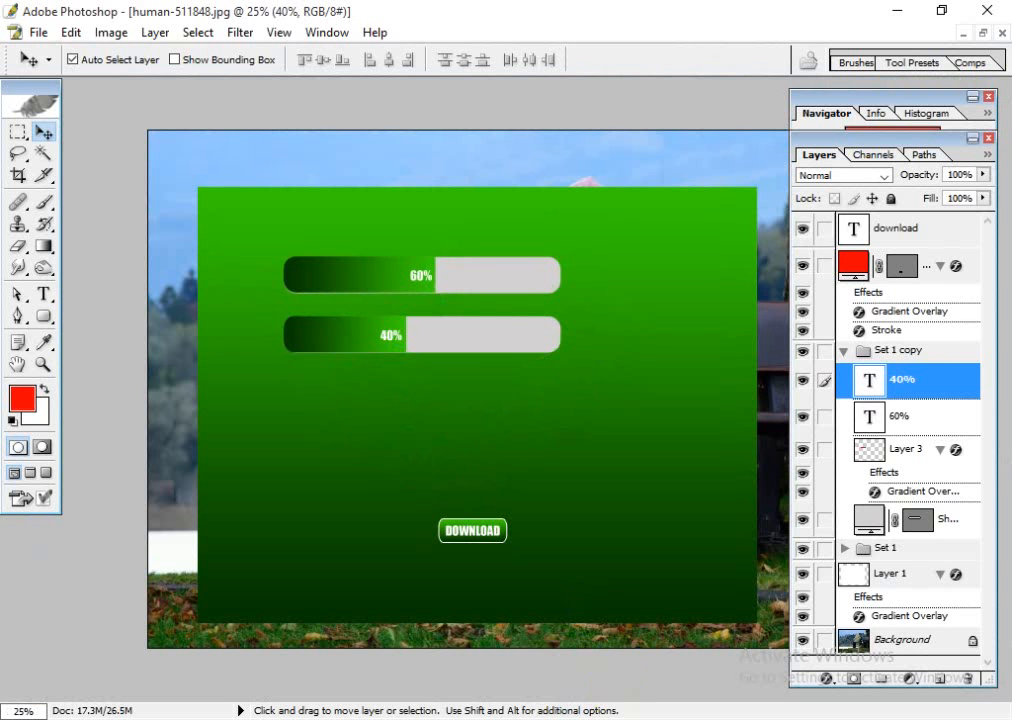
left_click(630, 718)
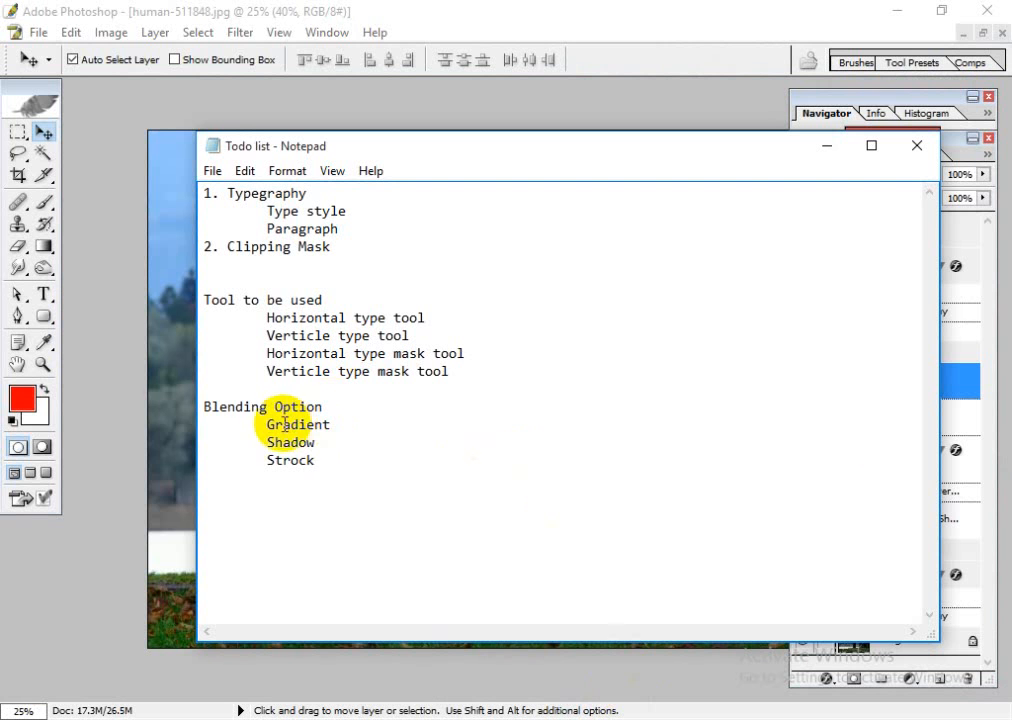
left_click_drag(206, 407, 334, 406)
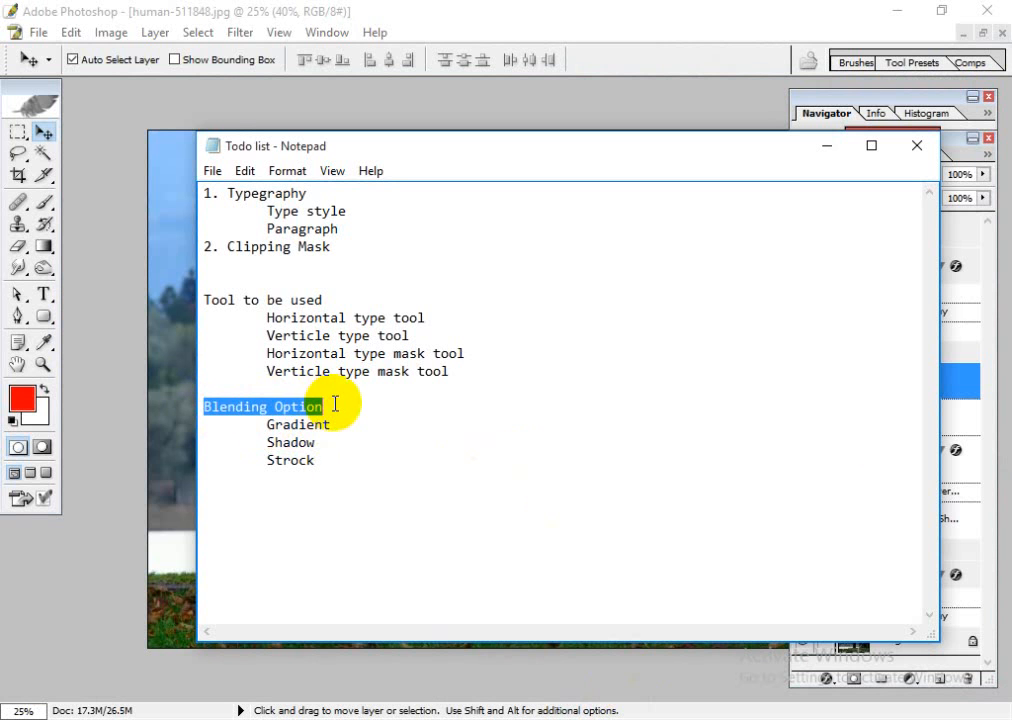
left_click(341, 440)
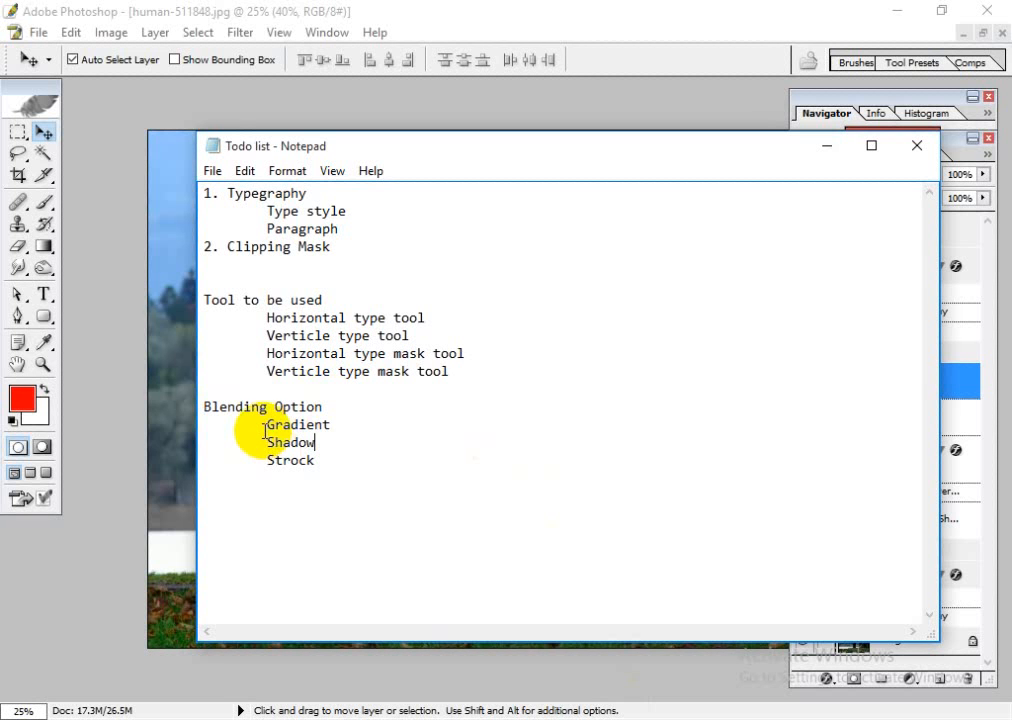
left_click_drag(262, 426, 202, 413)
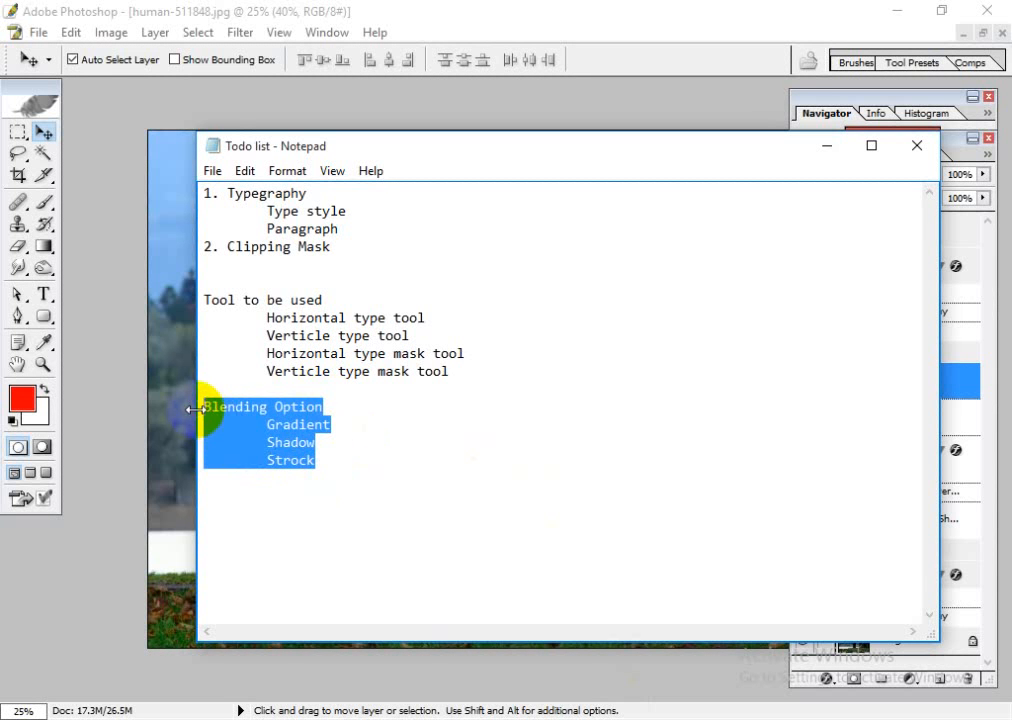
left_click(267, 422)
left_click_drag(318, 461, 203, 406)
left_click(331, 424)
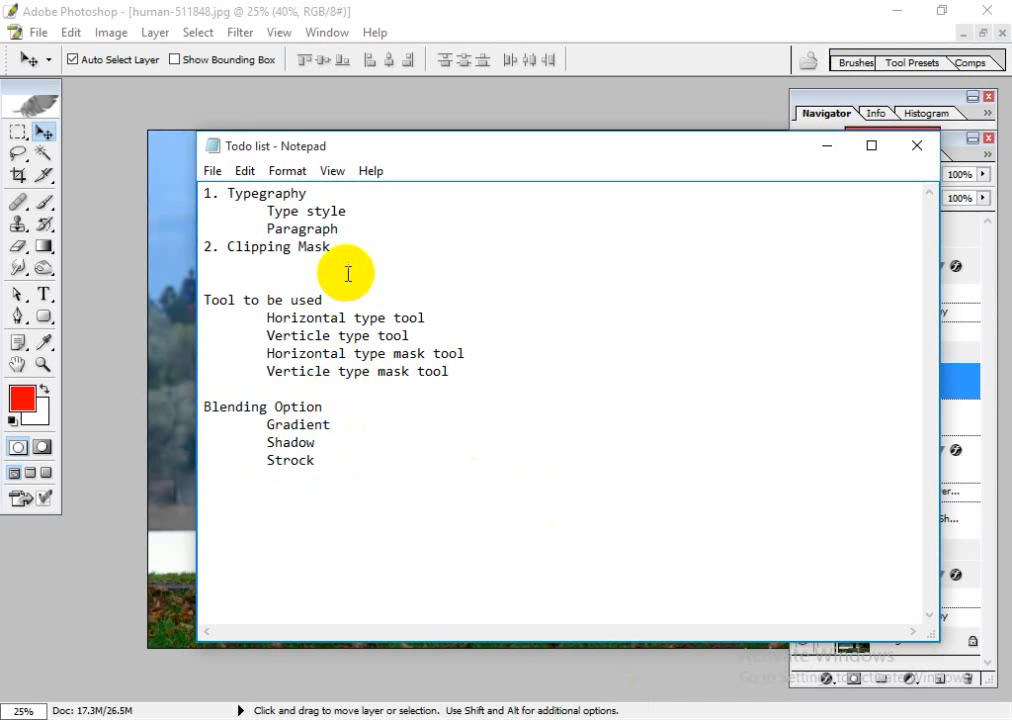
- Review the Typegraphy and Clipping Mask entries in the Todo list, and close the list to return to the photo
left_click(306, 211)
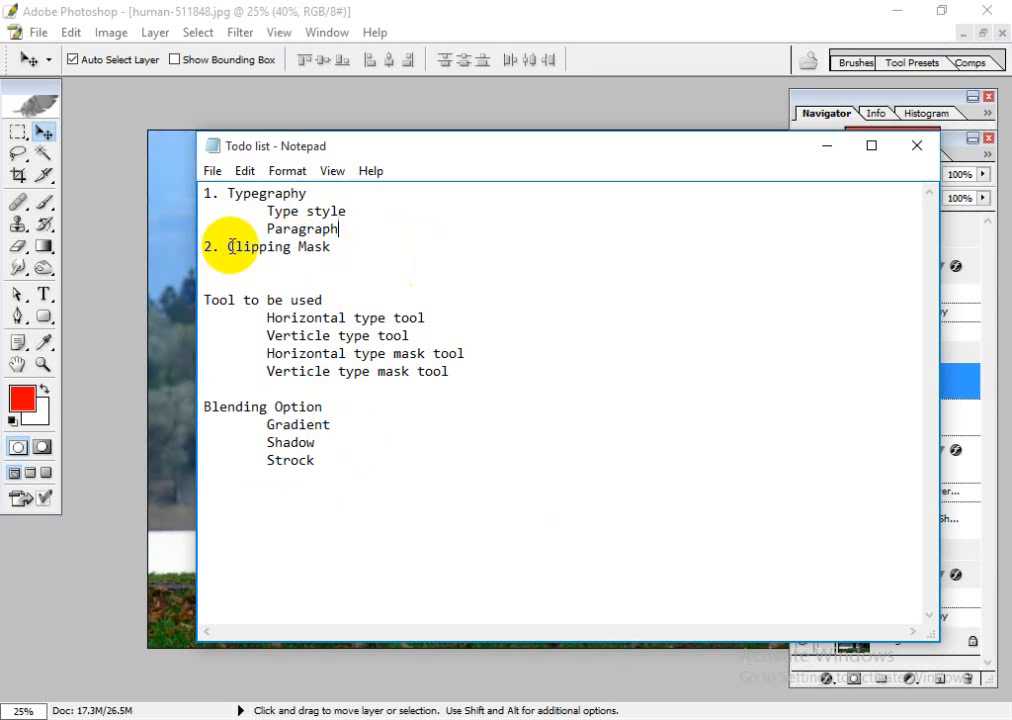
left_click_drag(228, 246, 375, 260)
left_click(375, 260)
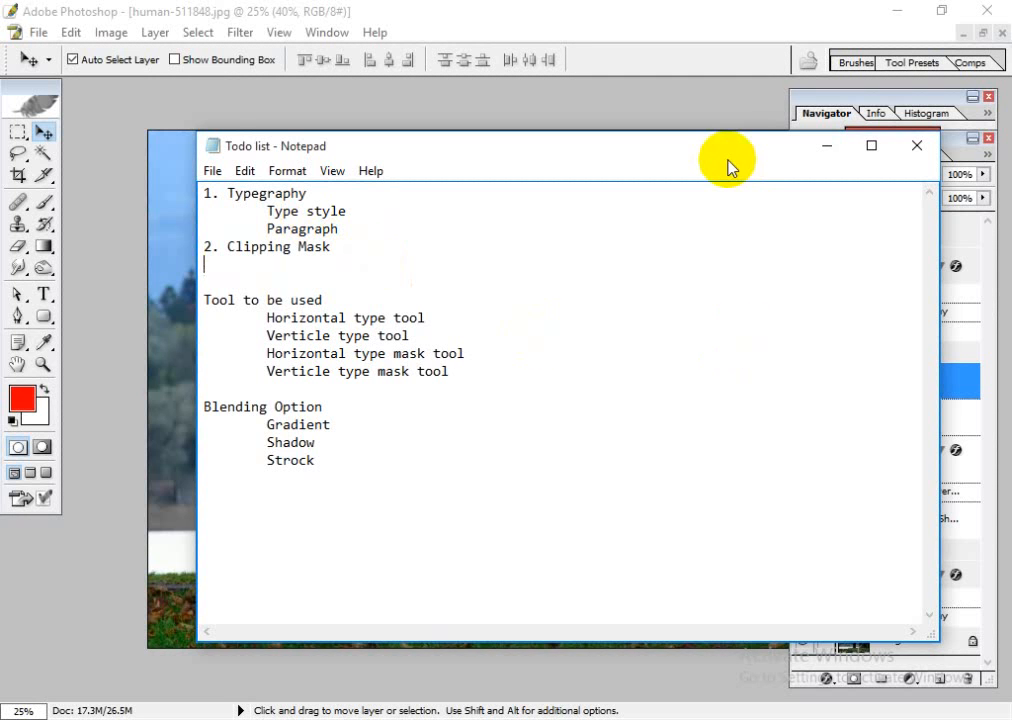
left_click_drag(727, 162, 566, 205)
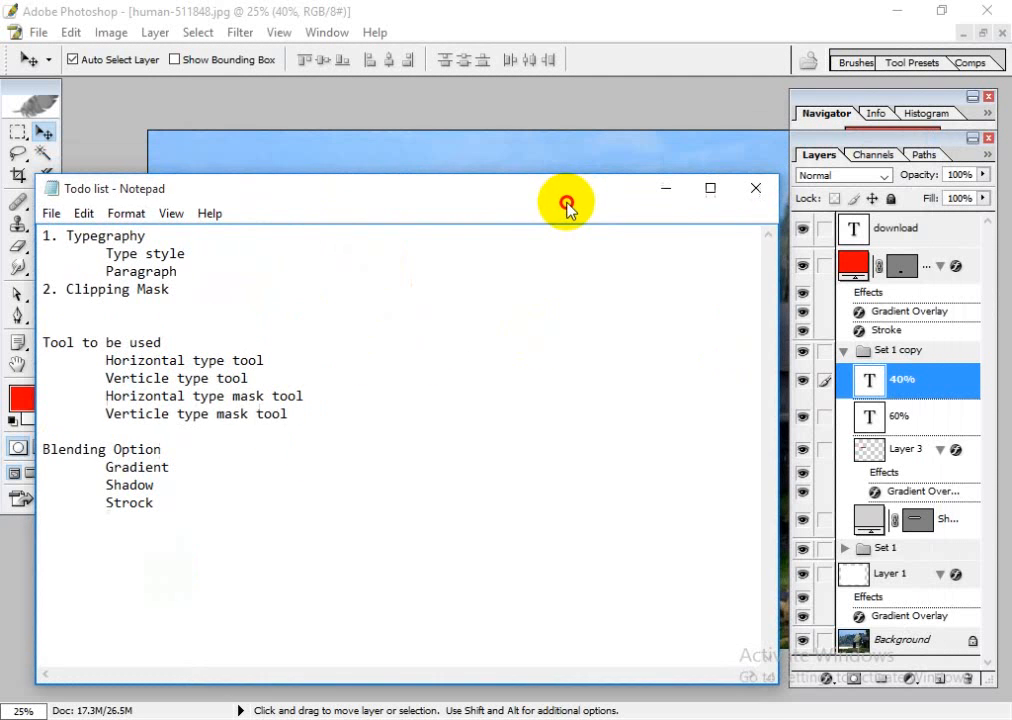
left_click(748, 192)
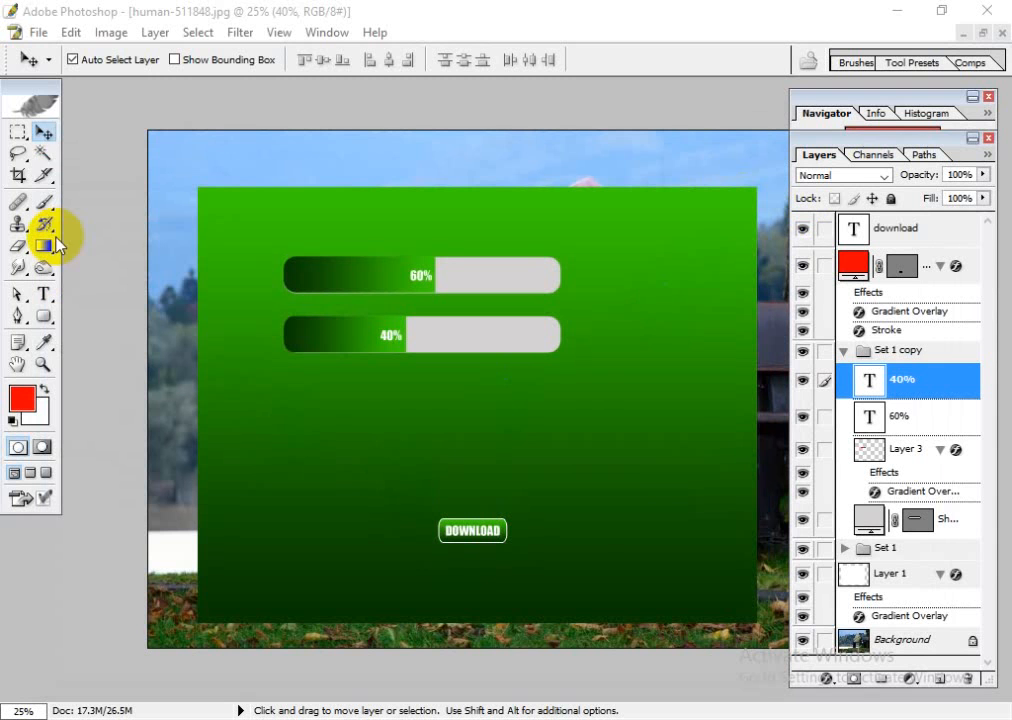